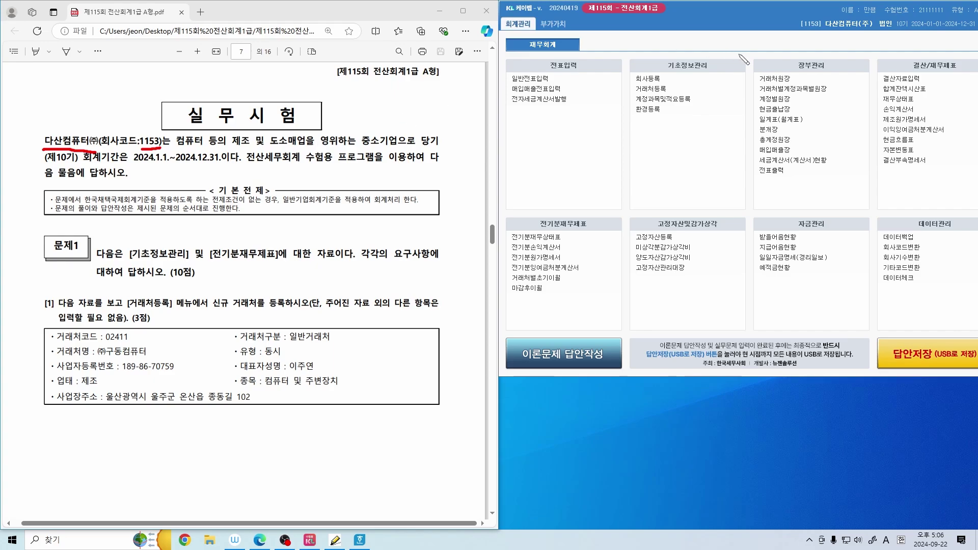
Mark up the company description in the exam PDF with ink, then erase all the marks
left_click_drag(807, 32, 860, 31)
key("e")
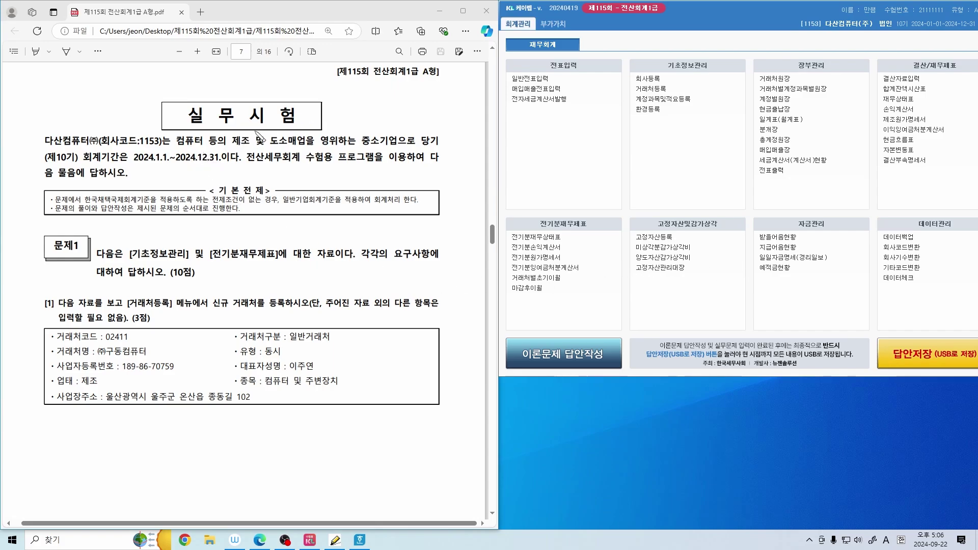
left_click_drag(248, 133, 250, 144)
left_click_drag(179, 150, 233, 149)
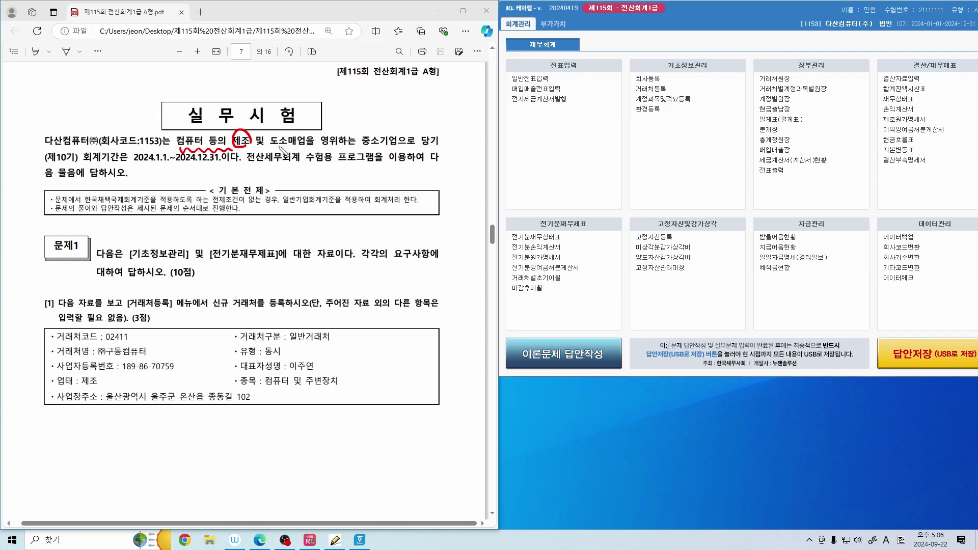
left_click_drag(270, 147, 311, 145)
key("Delete")
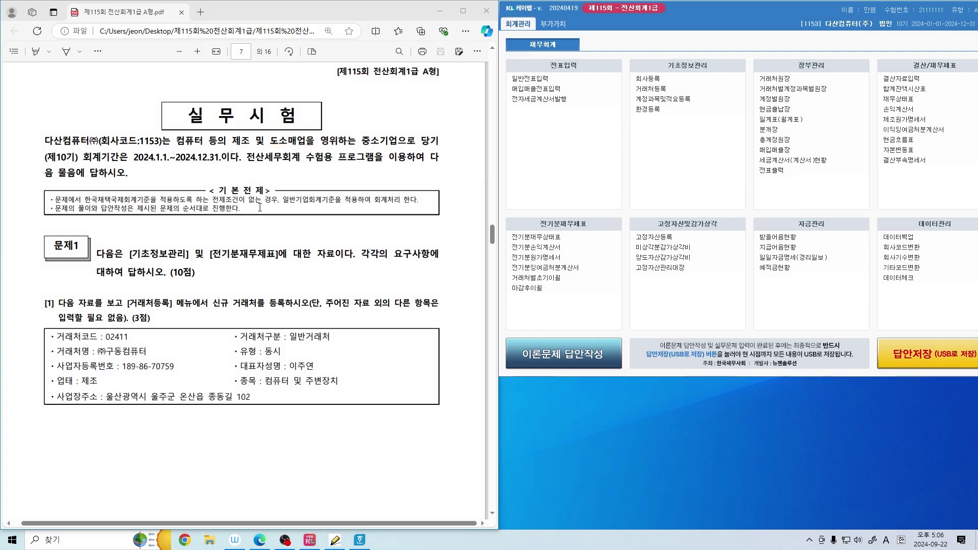
Underline [거래처등록] and 신규 거래처 in item [1]
scroll(259, 207, "down", 1)
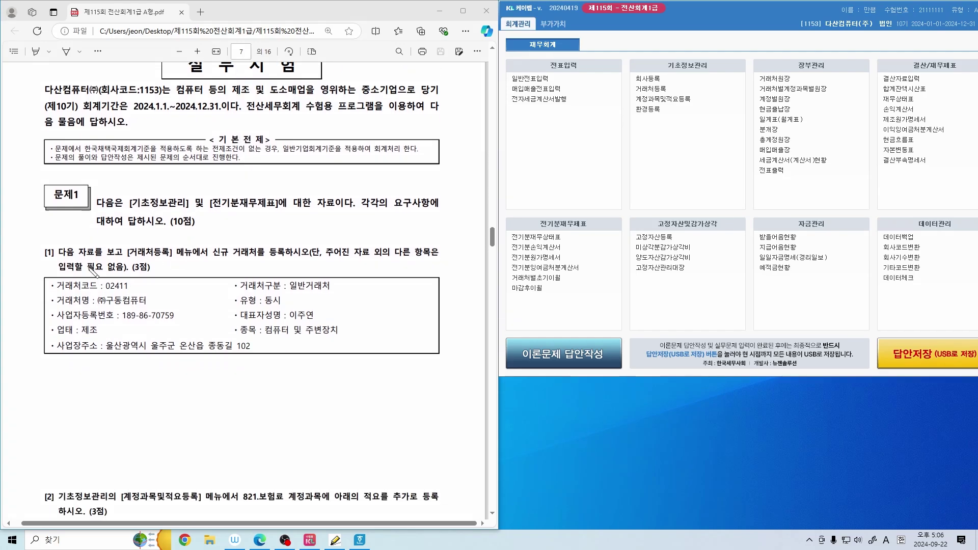
left_click_drag(123, 261, 155, 261)
left_click_drag(214, 258, 260, 257)
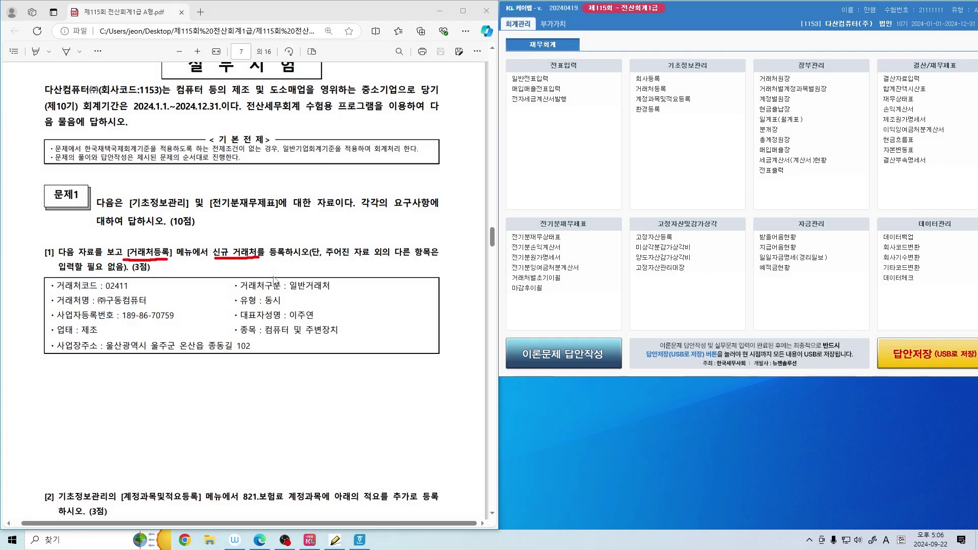
Open 거래처등록 and position its window beside the exam PDF
left_click_drag(627, 85, 685, 93)
left_click(675, 93)
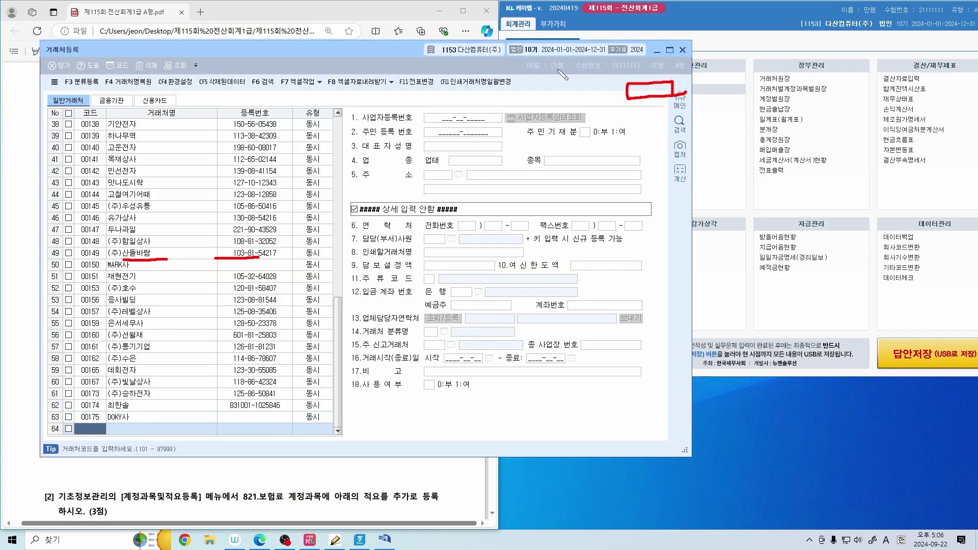
left_click(683, 49)
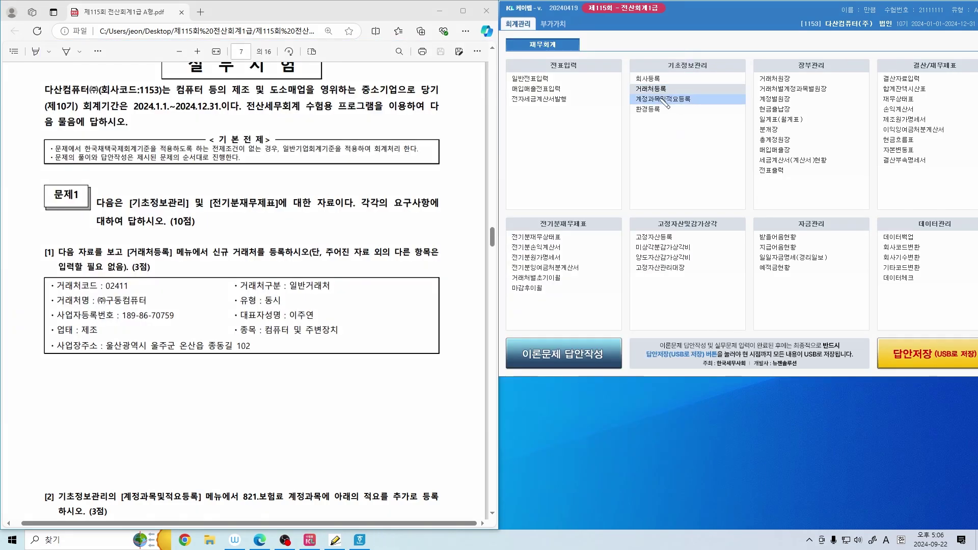
mouse_move(679, 92)
left_mouse_down()
mouse_move(643, 94)
mouse_move(672, 93)
left_mouse_up()
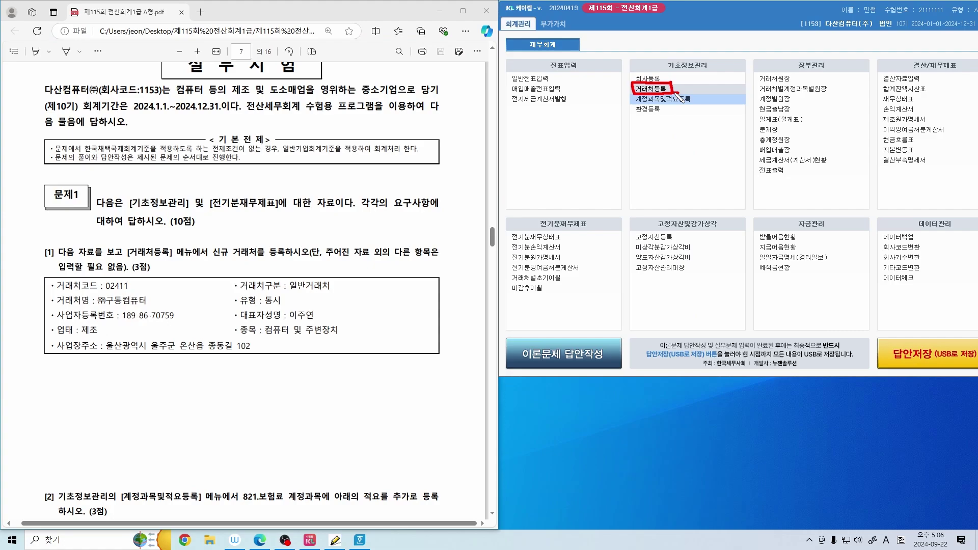
left_click(679, 90)
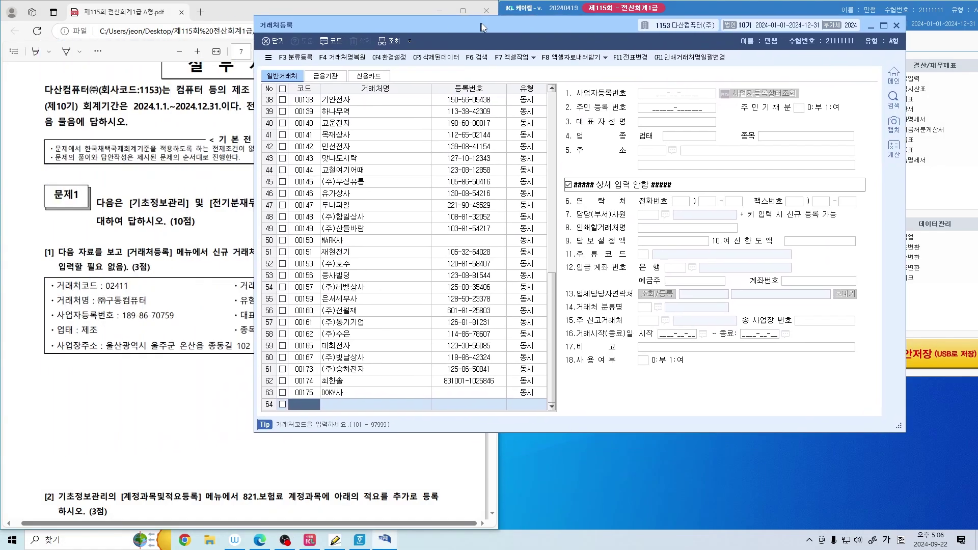
left_click_drag(482, 24, 636, 51)
scroll(374, 225, "down", 2)
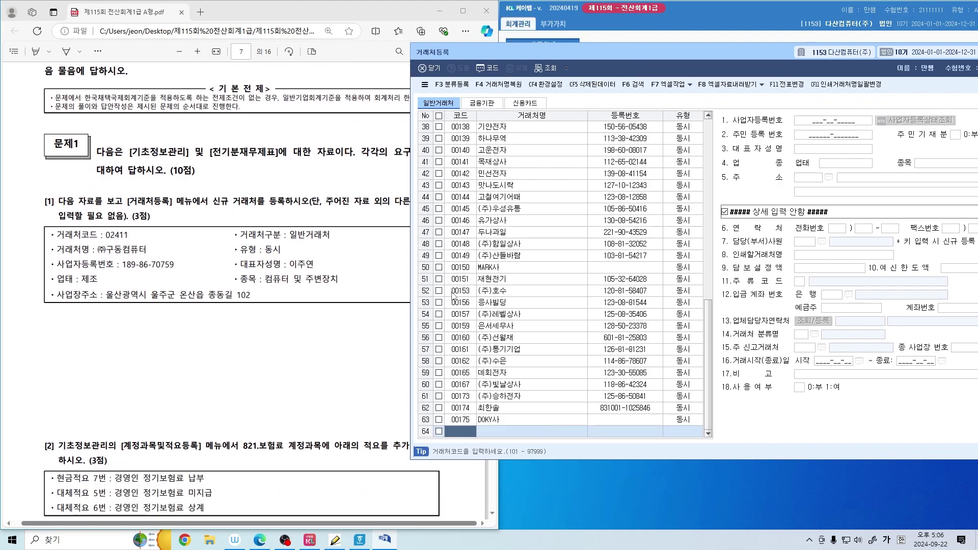
Add customer code 02411 named (주)구동컴퓨터 with type 동시
type("02")
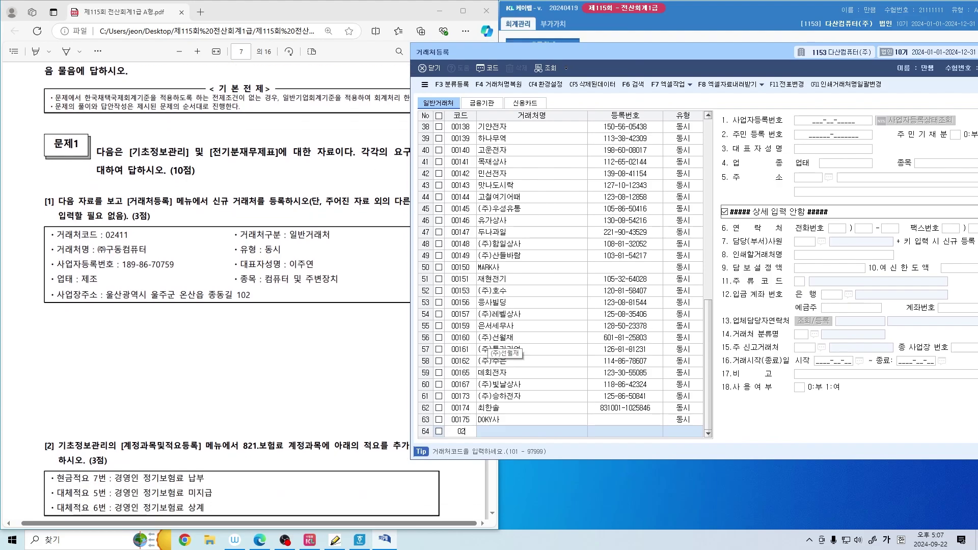
type("411")
key("Return")
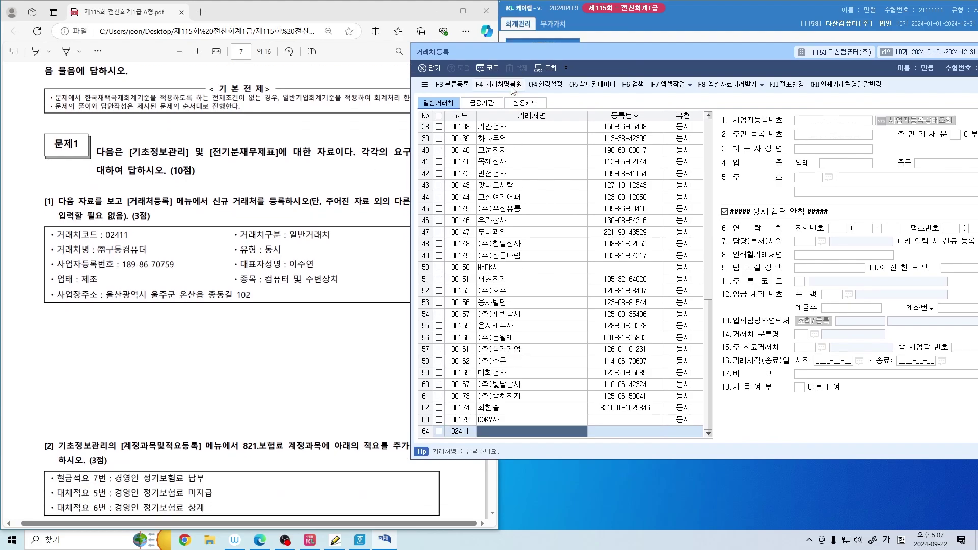
left_click_drag(503, 56, 516, 13)
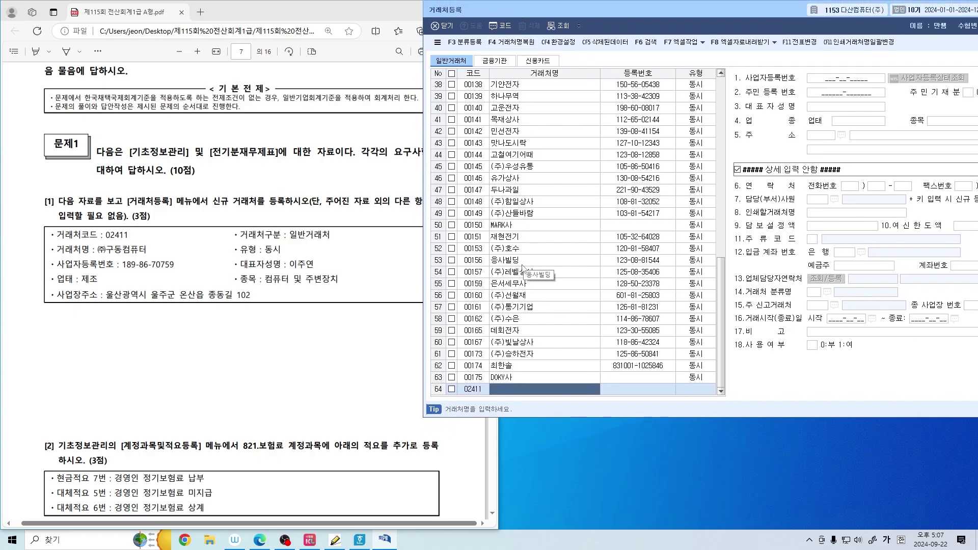
type("(주)")
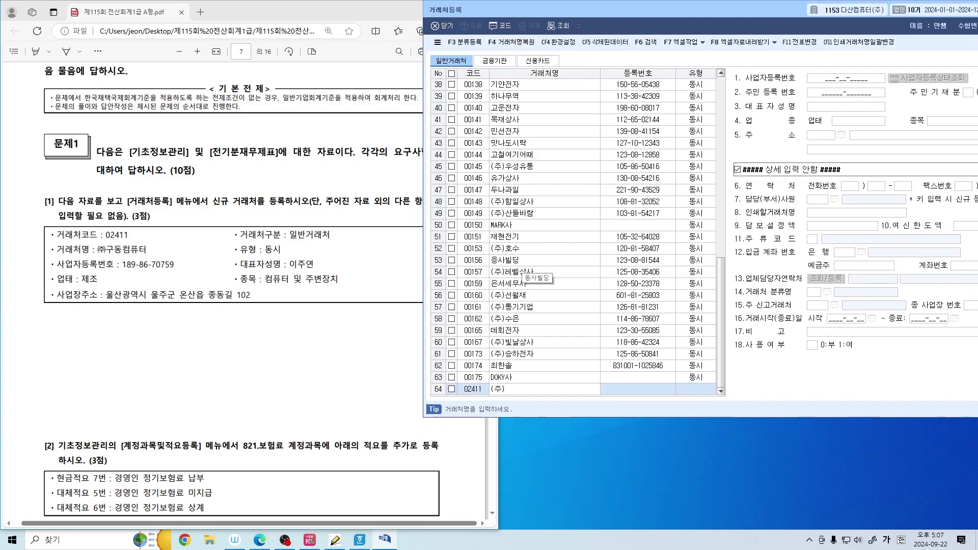
type("구동ㅋ퓨터")
key("Return")
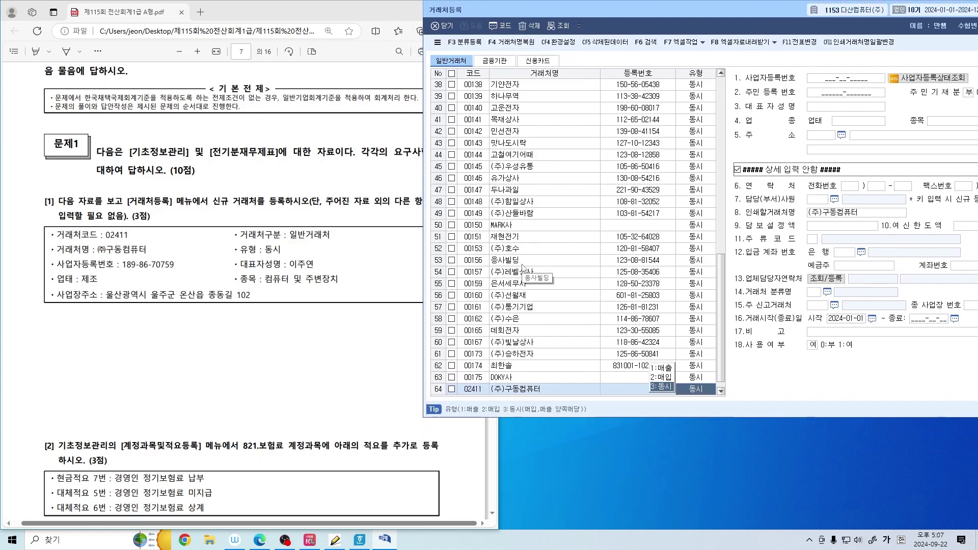
left_click_drag(261, 260, 283, 260)
left_click(567, 12)
key("Return")
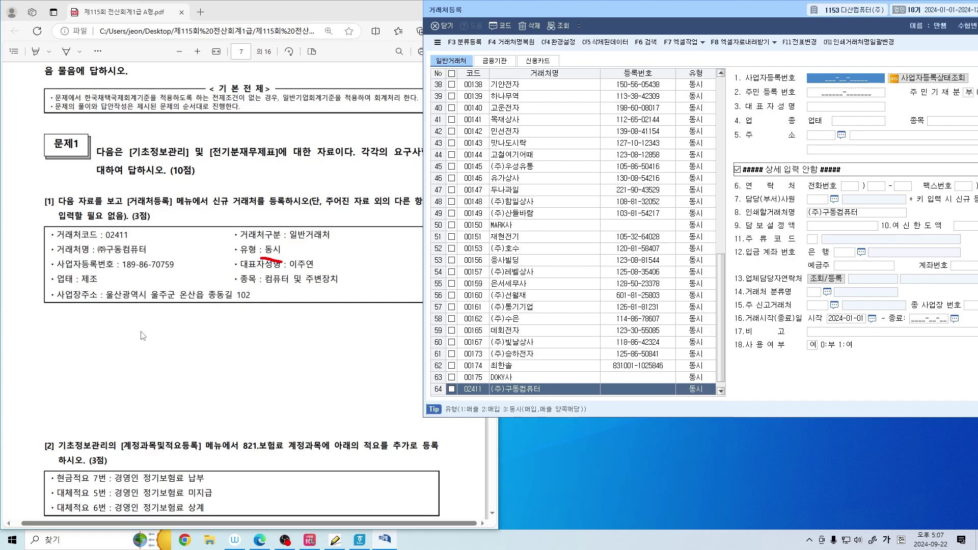
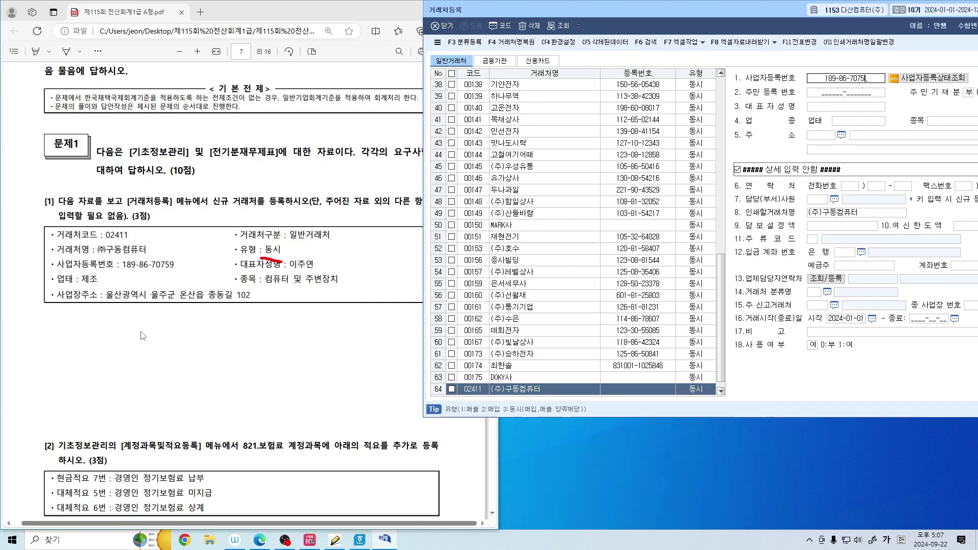
Enter the business registration number, representative's name, 업태 제조 and 종목 컴퓨터 및 주변장치
key("Return")
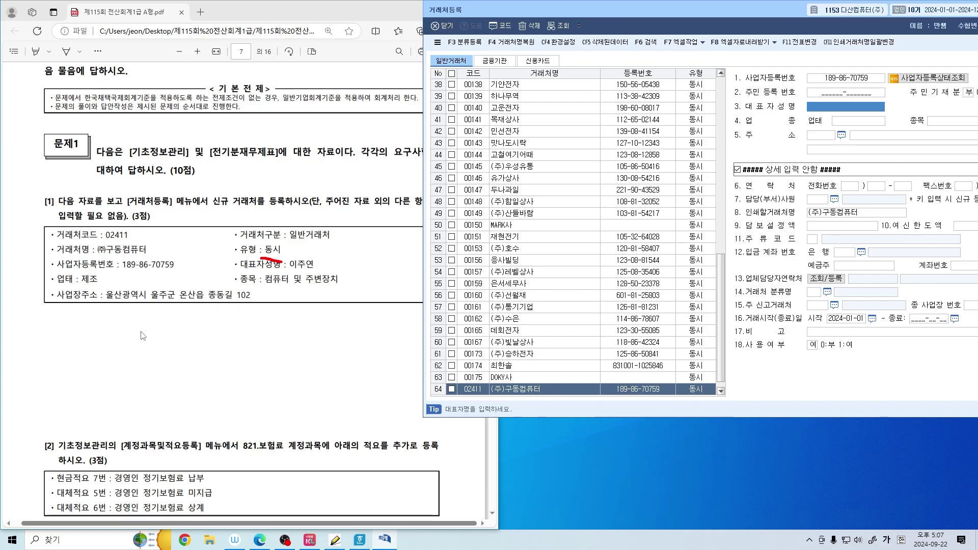
key("Return")
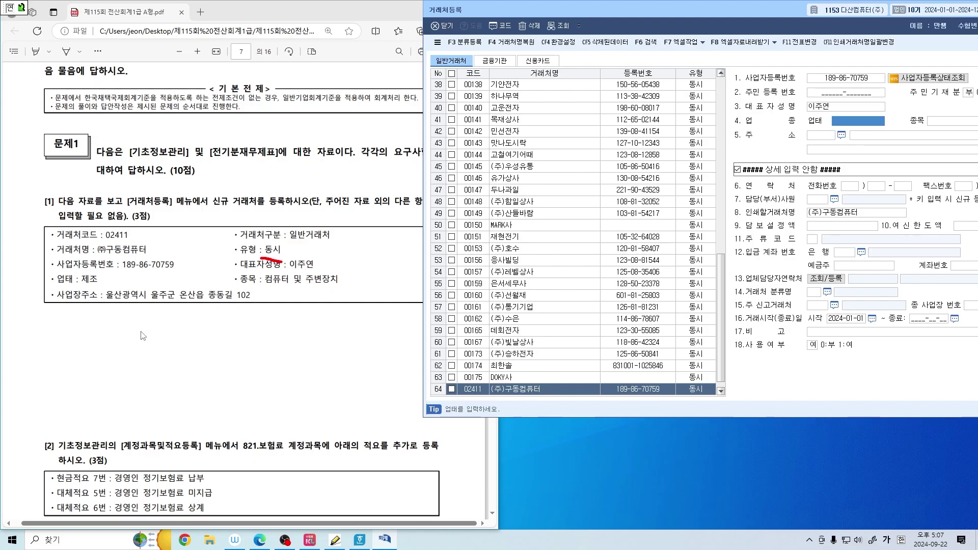
type("제조")
key("Return")
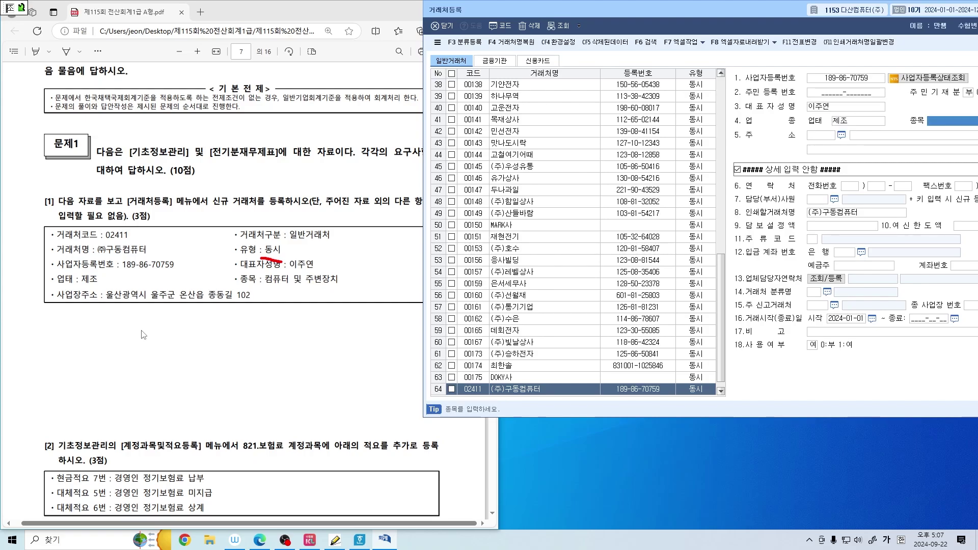
type("컴퓨터 및 ")
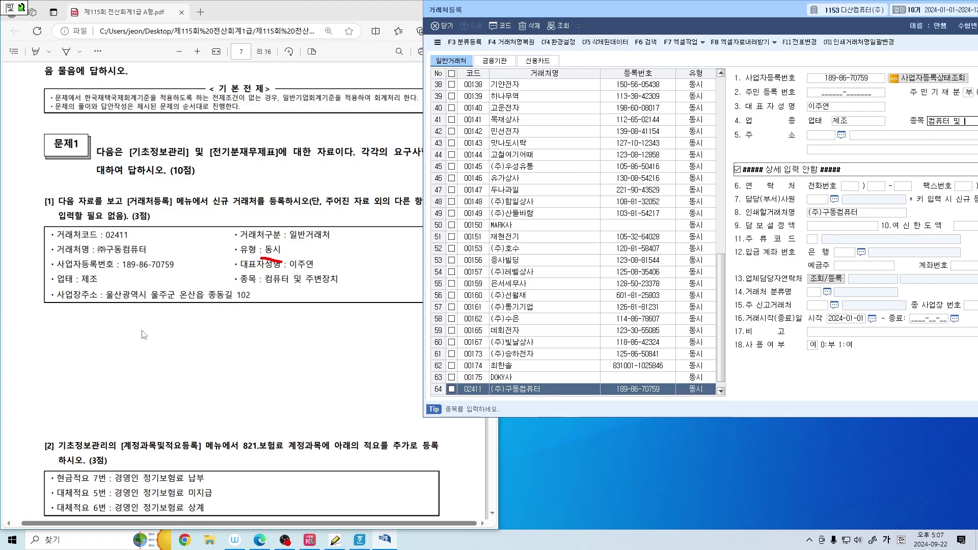
type("주변장치")
key("Return")
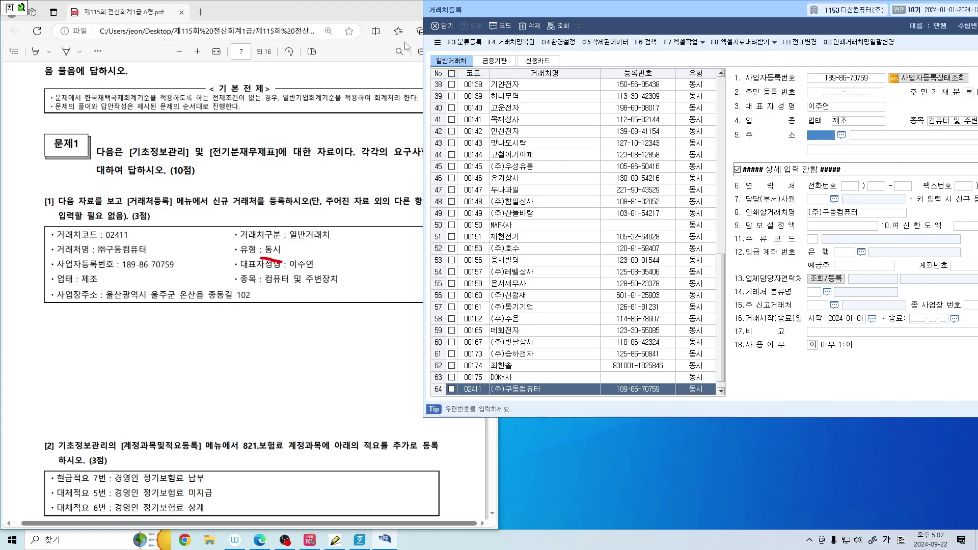
left_click_drag(512, 8, 458, 7)
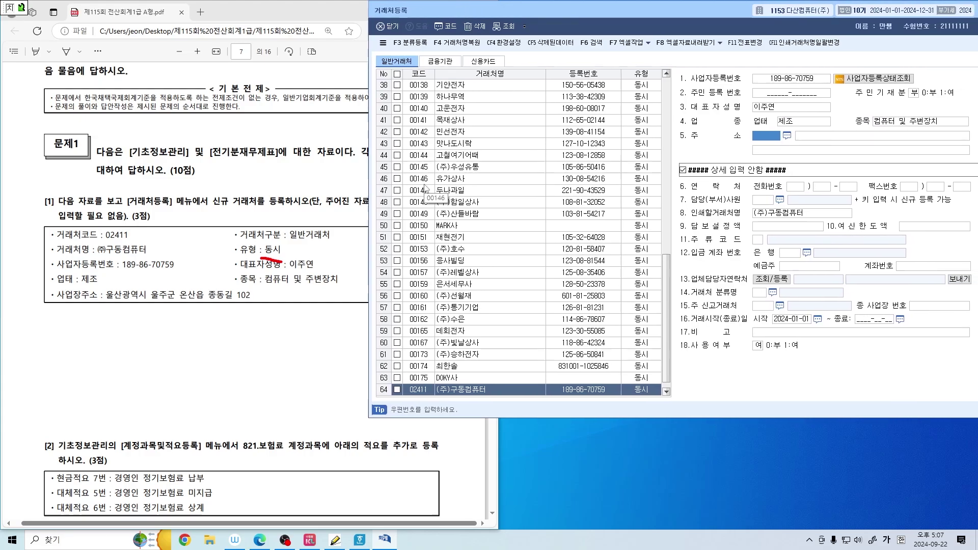
Note on the PDF that the postcode is skipped, and enter 울산광역시 as the customer's address
left_click(231, 335)
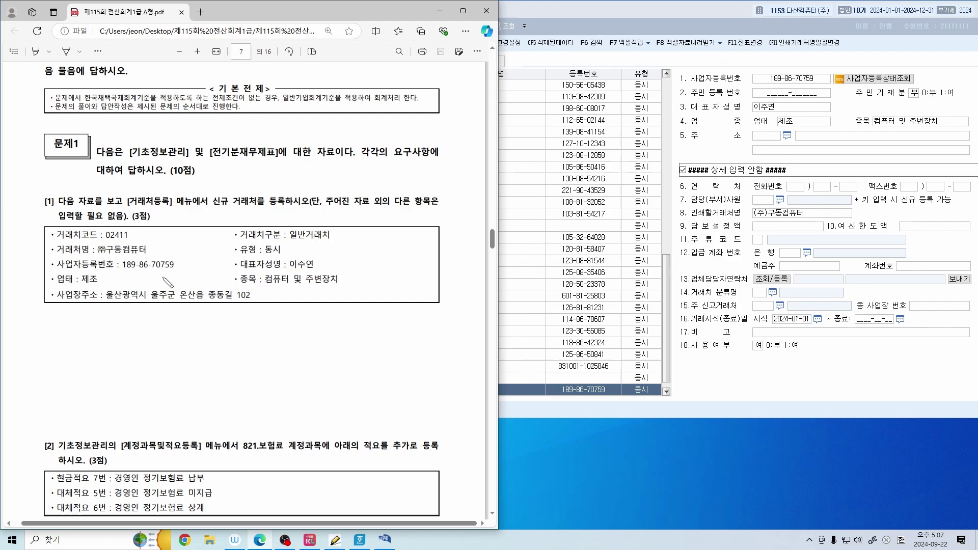
mouse_move(165, 213)
left_mouse_down()
mouse_move(196, 226)
mouse_move(309, 216)
mouse_move(305, 229)
mouse_move(313, 209)
mouse_move(316, 225)
left_mouse_up()
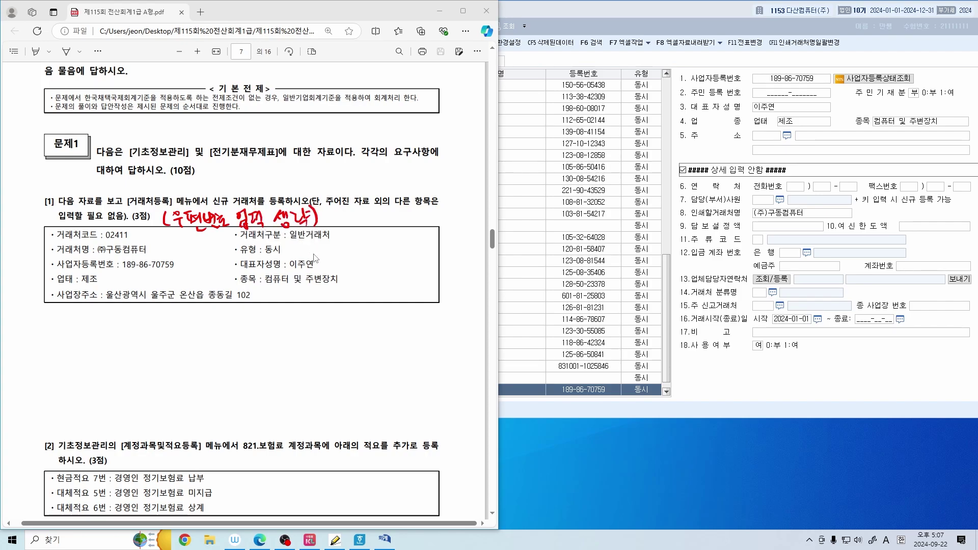
left_click(855, 136)
type("울산광")
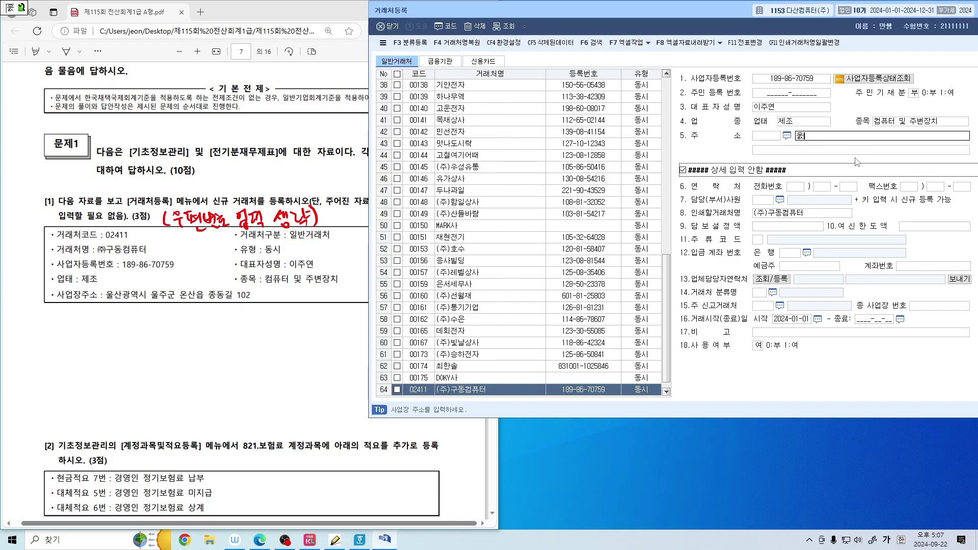
type("역시")
key("Return")
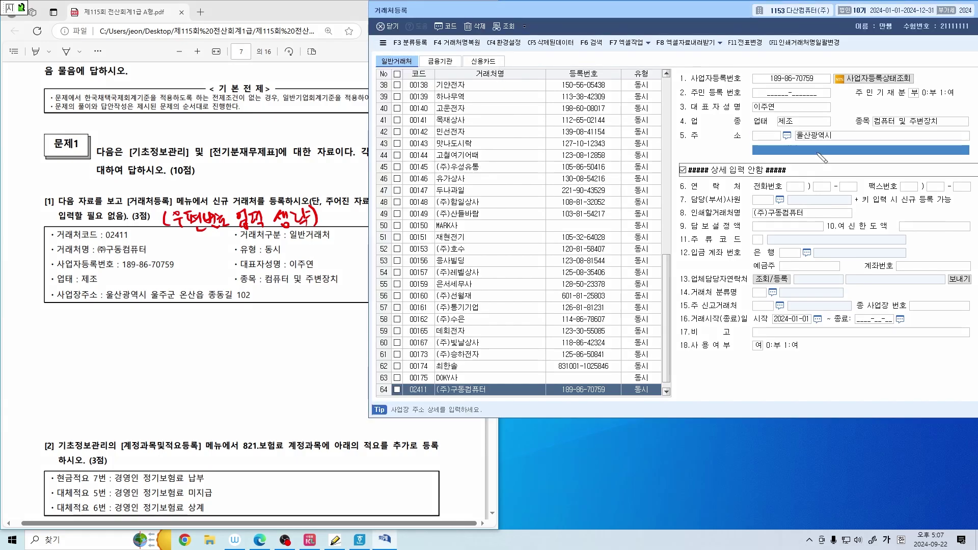
mouse_move(782, 142)
left_mouse_down()
mouse_move(753, 144)
mouse_move(774, 126)
mouse_move(782, 142)
left_mouse_up()
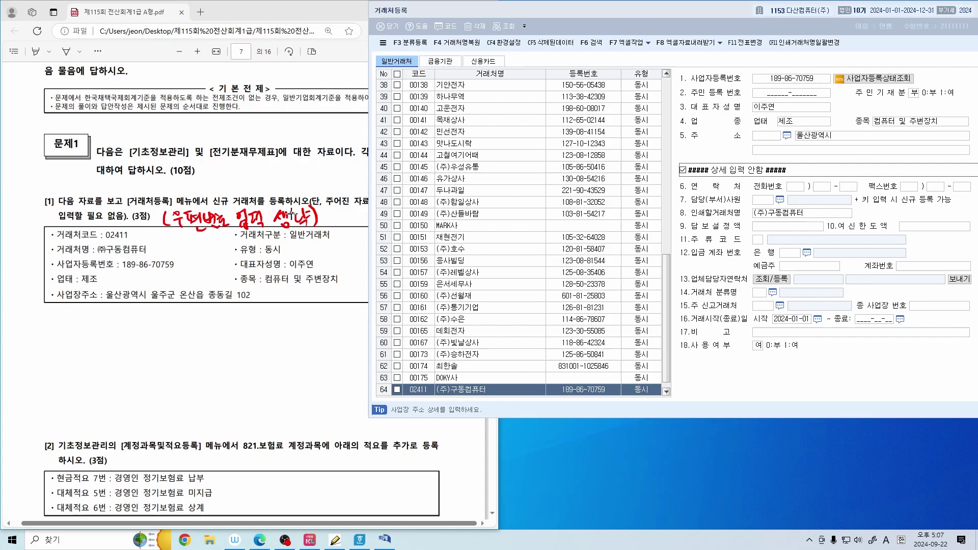
mouse_move(168, 220)
left_mouse_down()
mouse_move(196, 231)
mouse_move(335, 230)
left_mouse_up()
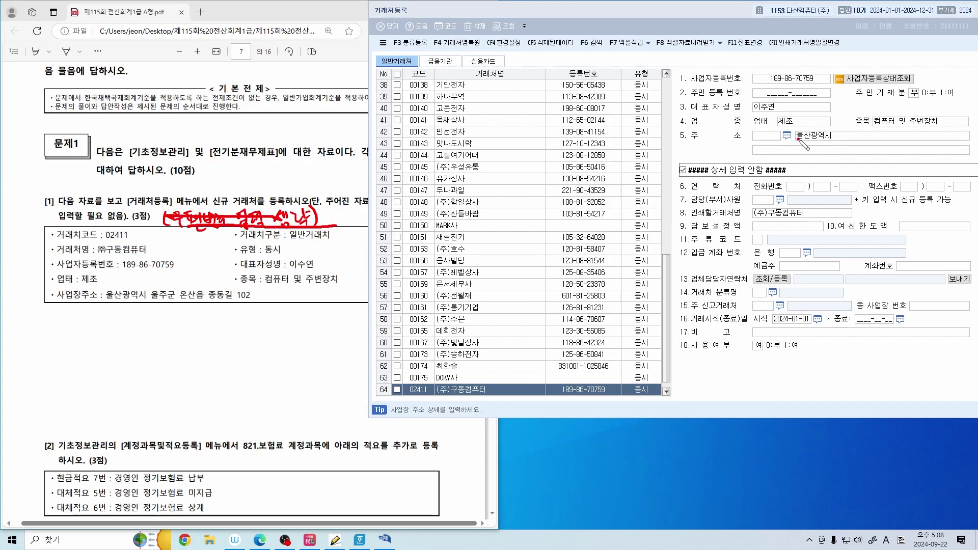
mouse_move(802, 144)
left_mouse_down()
mouse_move(778, 132)
mouse_move(798, 124)
left_mouse_up()
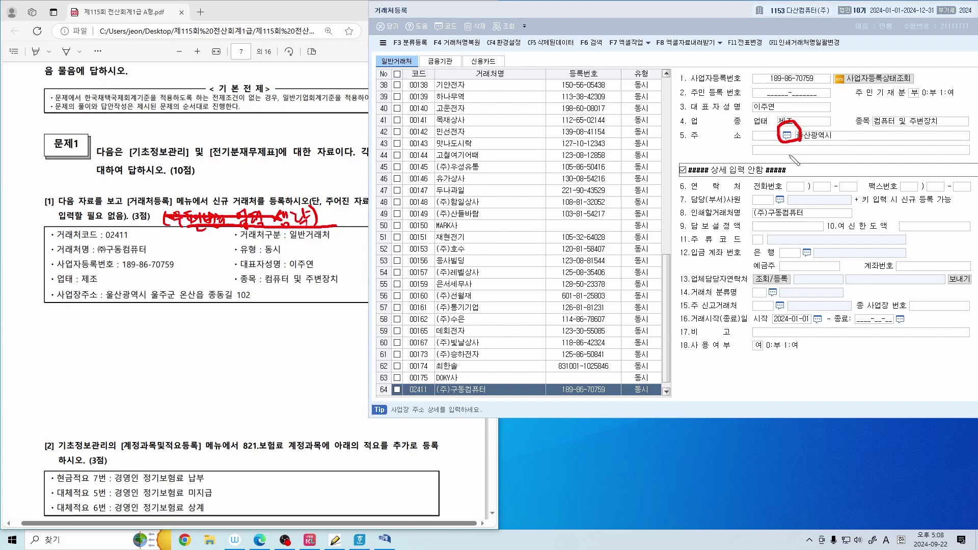
Search the postal code lookup for 종동길 addresses
left_click(788, 136)
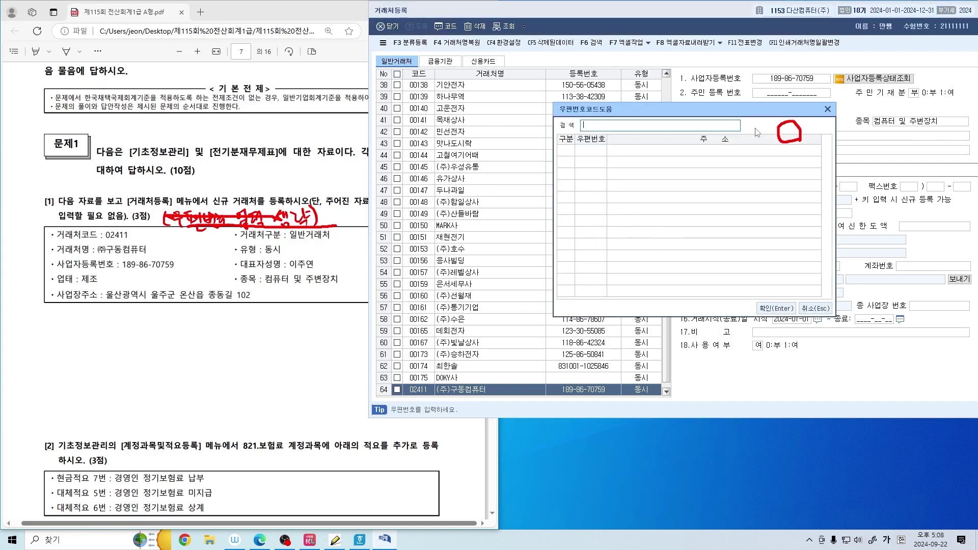
left_click_drag(729, 113, 639, 117)
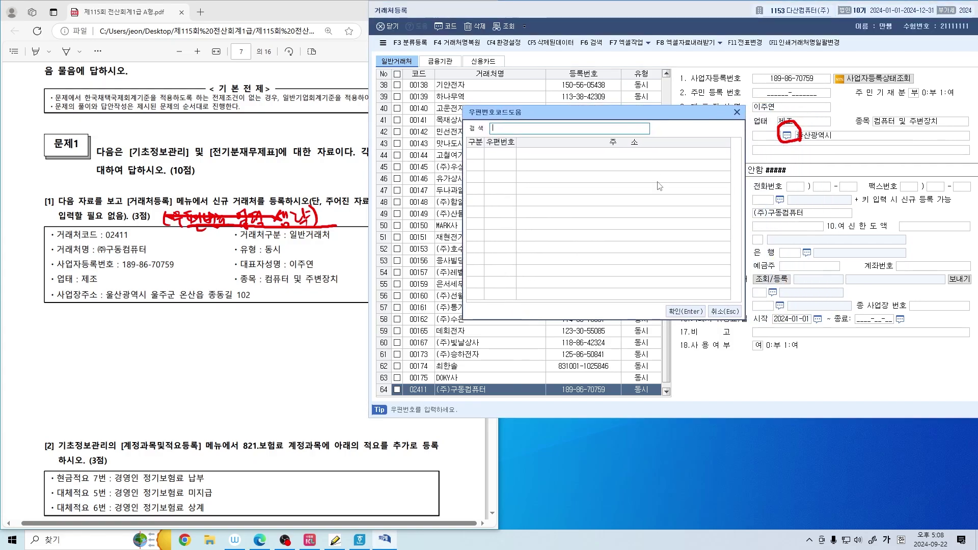
type("ㅇㅜㅈㅗㅇ")
key("Return")
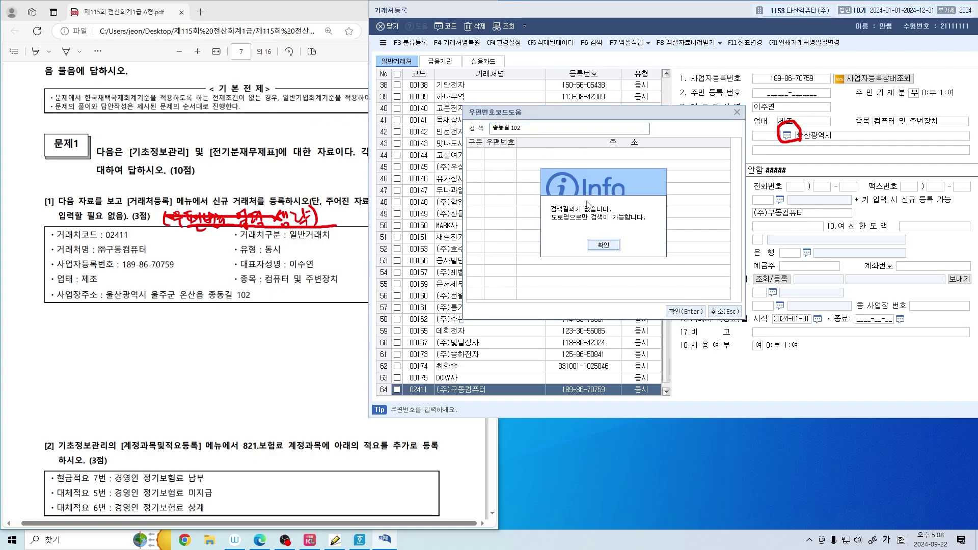
left_click(604, 246)
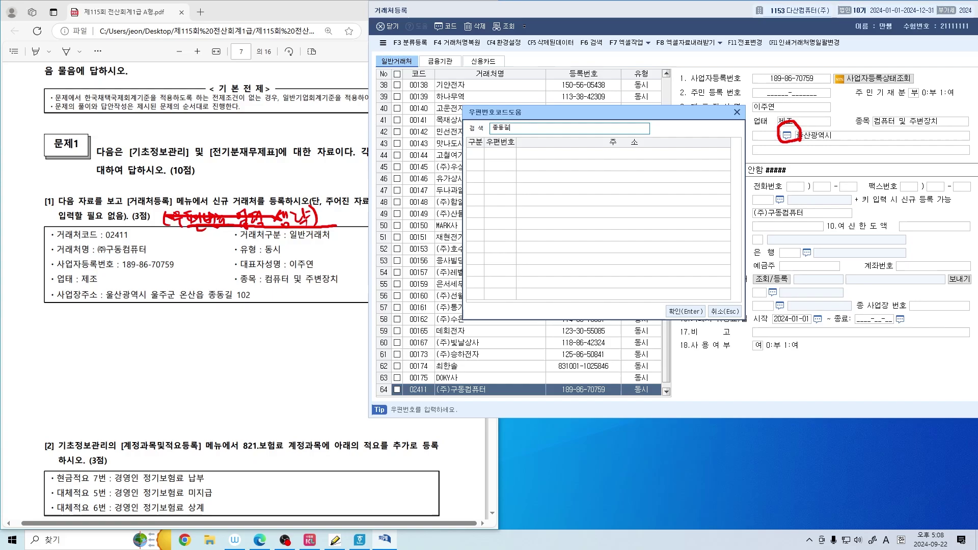
key("Return")
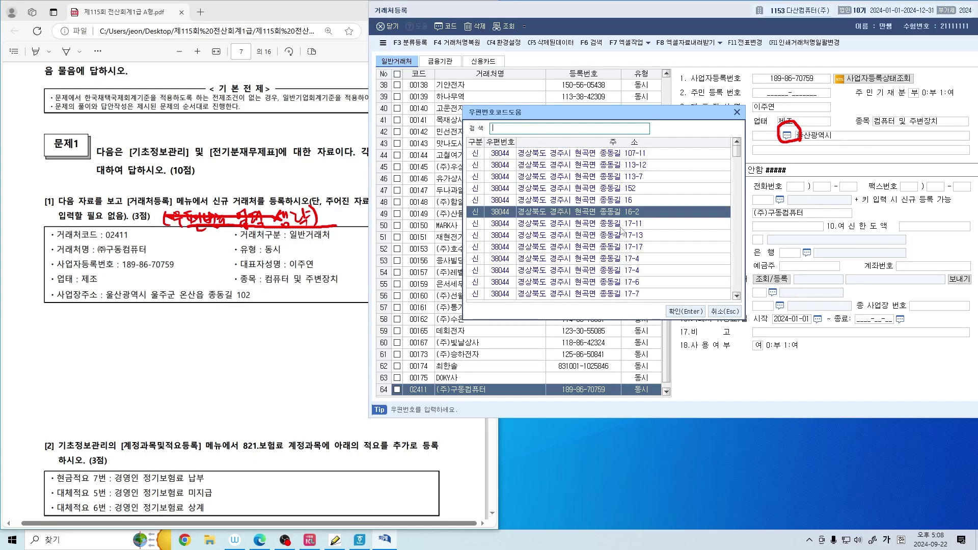
scroll(622, 227, "down", 5)
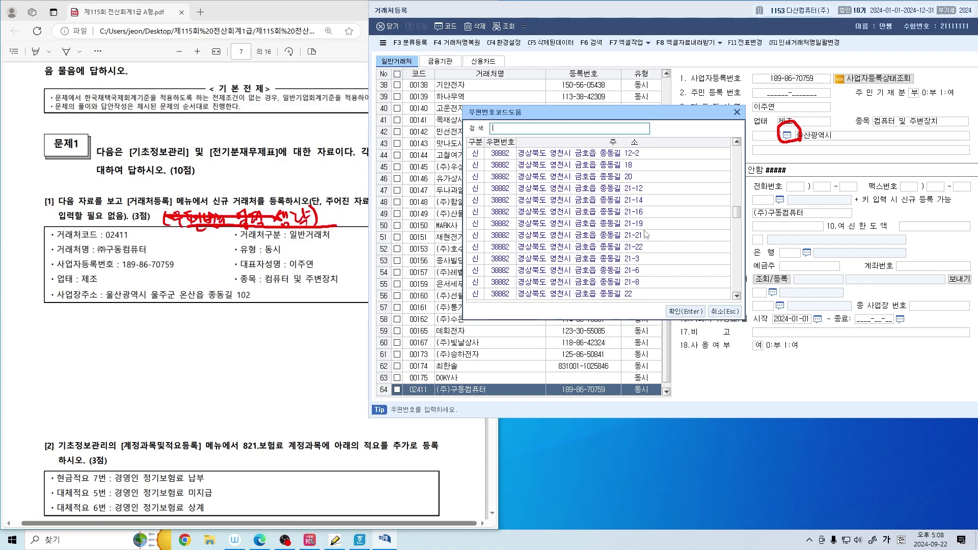
scroll(647, 230, "down", 8)
scroll(646, 232, "down", 5)
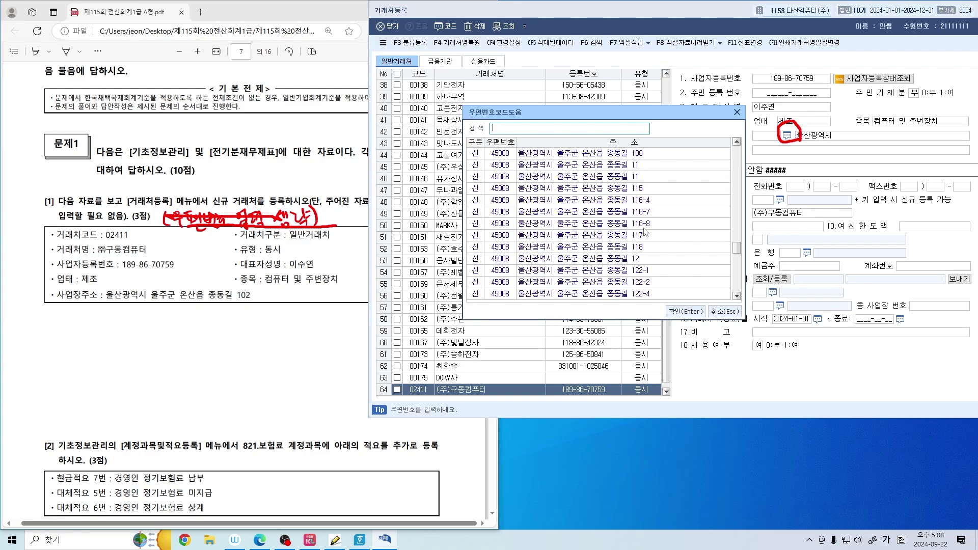
scroll(651, 242, "down", 5)
scroll(655, 244, "up", 5)
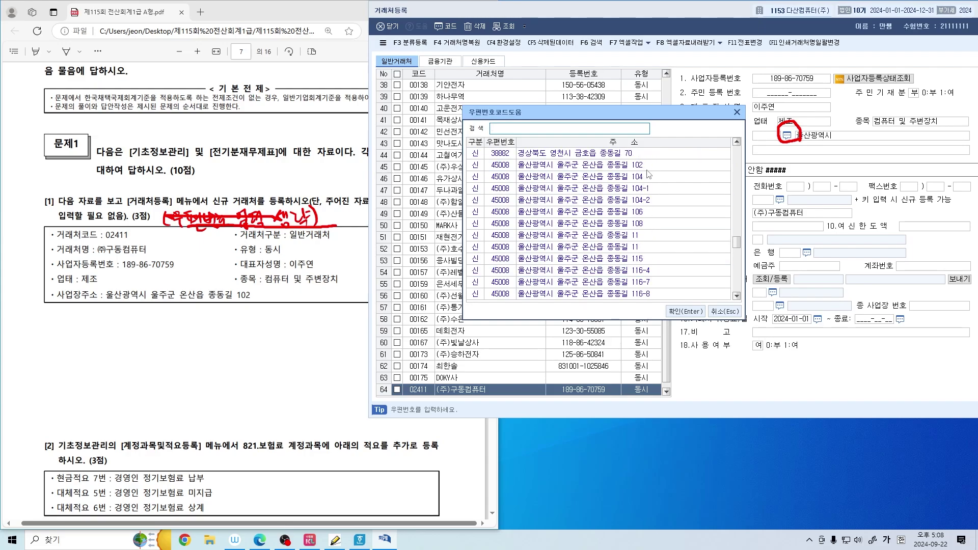
left_click(647, 168)
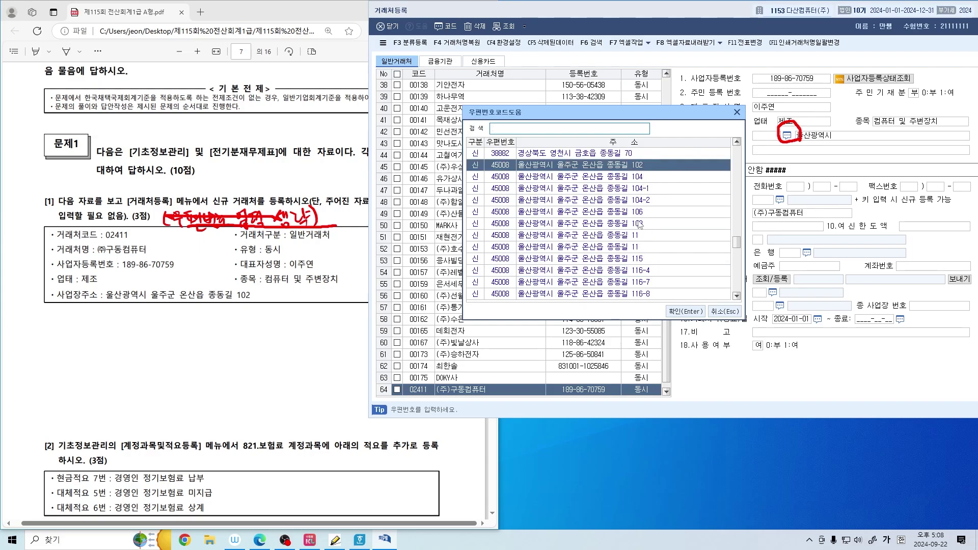
key("Return")
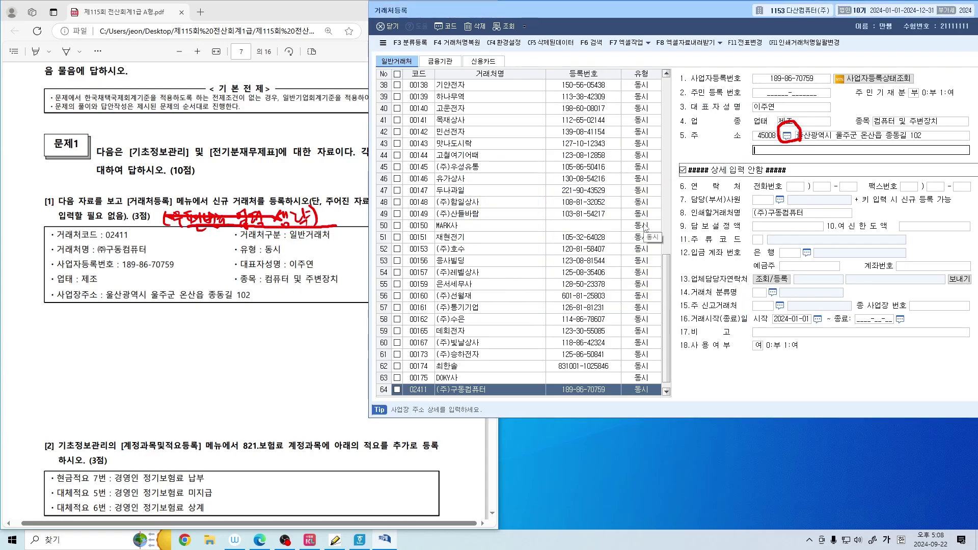
type("ㅁㄴㅇㄹㄴ")
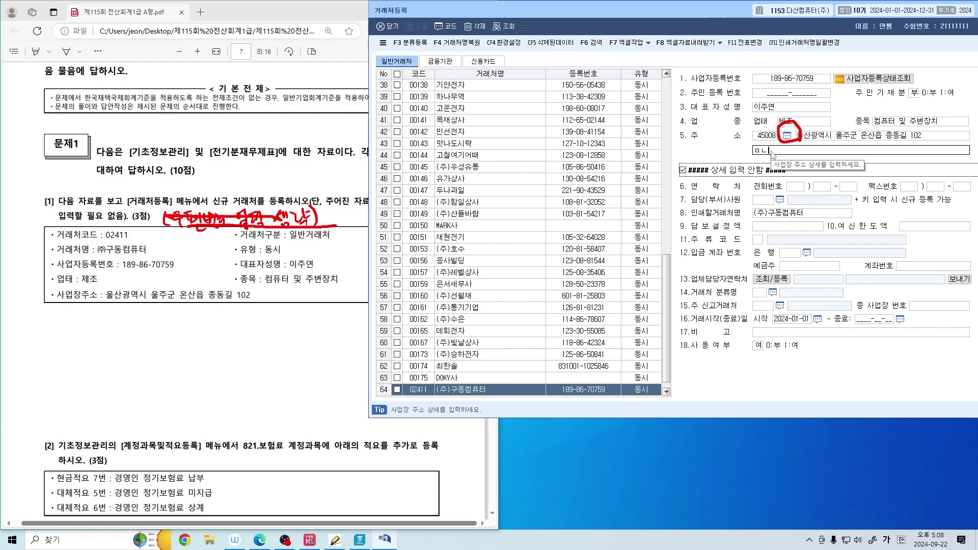
key("Return")
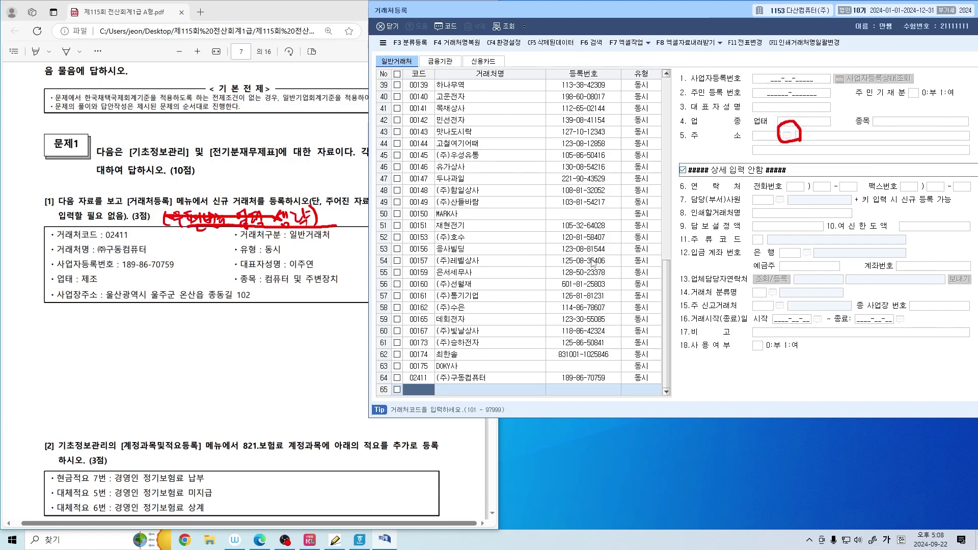
key("Up")
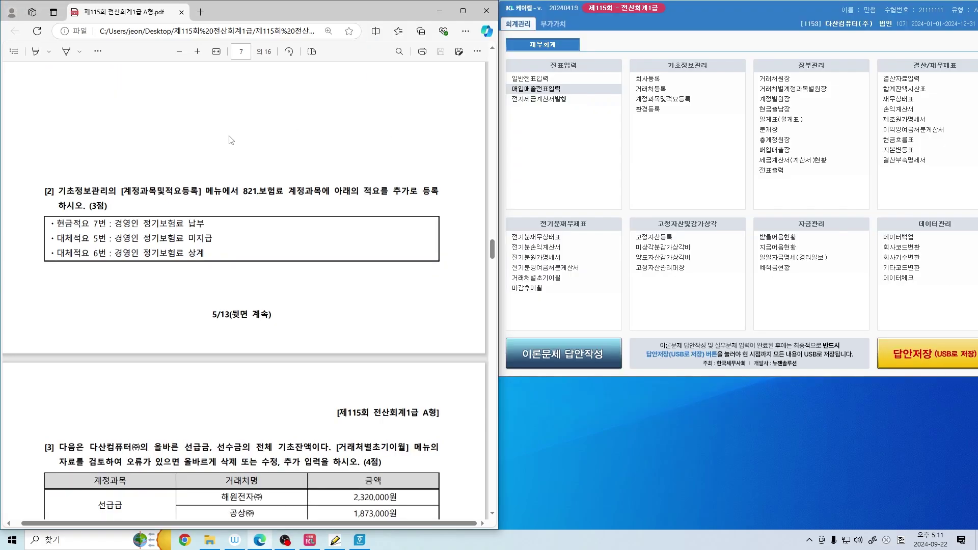
Open 계정과목및적요등록 and mark 821 보험료 and the add-summaries instruction in the exam
scroll(230, 140, "down", 1)
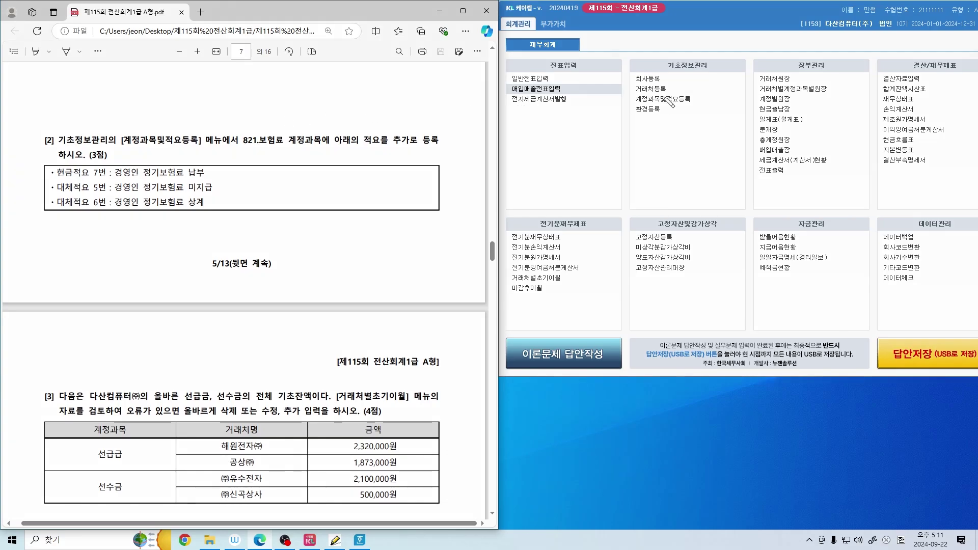
left_click_drag(634, 105, 696, 106)
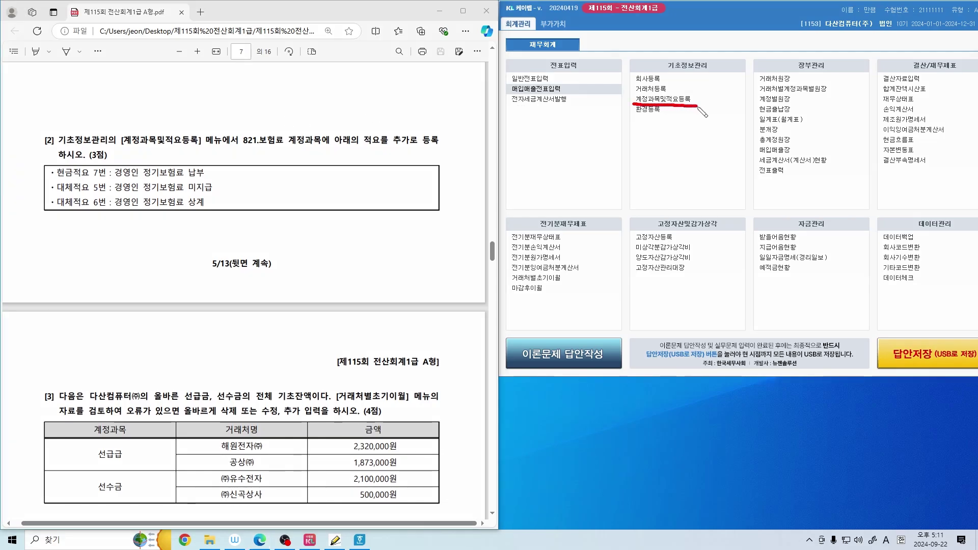
left_click(685, 100)
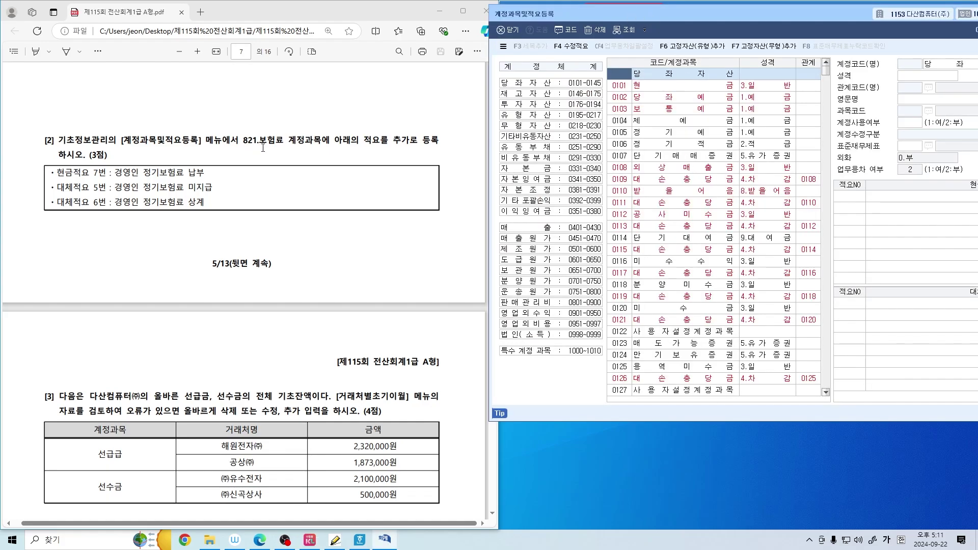
left_click_drag(246, 147, 276, 147)
left_click_drag(351, 145, 410, 145)
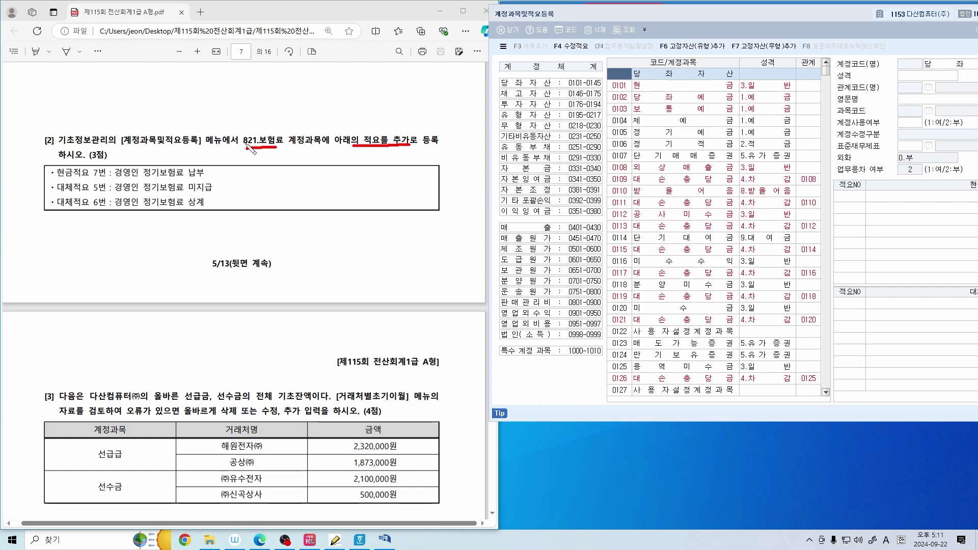
mouse_move(250, 148)
left_mouse_down()
mouse_move(238, 147)
mouse_move(249, 132)
mouse_move(260, 145)
left_mouse_up()
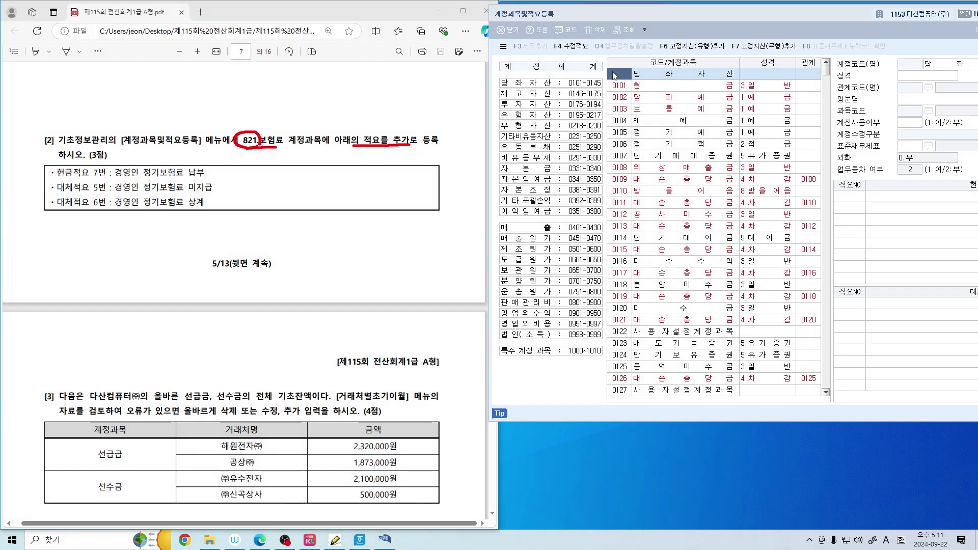
left_click(617, 78)
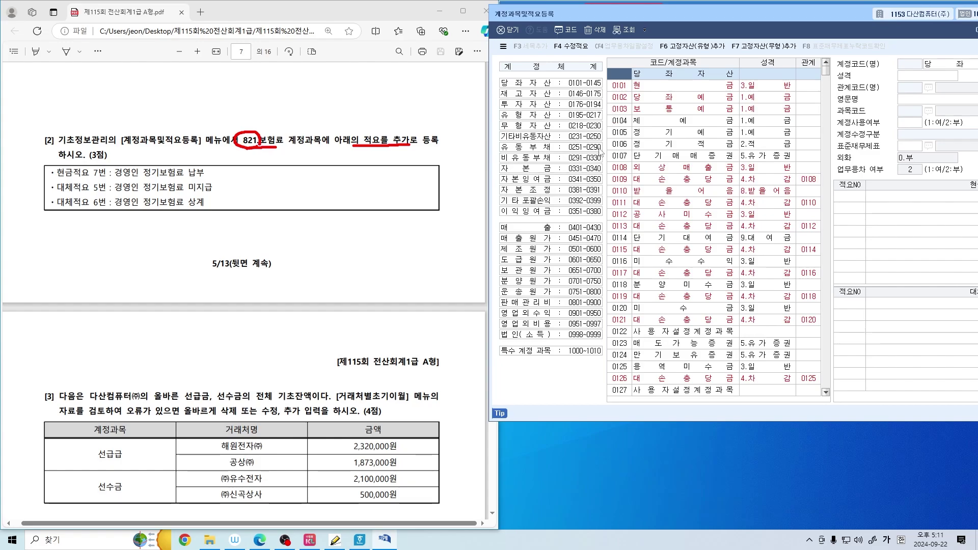
Go to account 821 보험료 and add cash summary 7 경영인 정기보험료 납부
type("821")
key("Return")
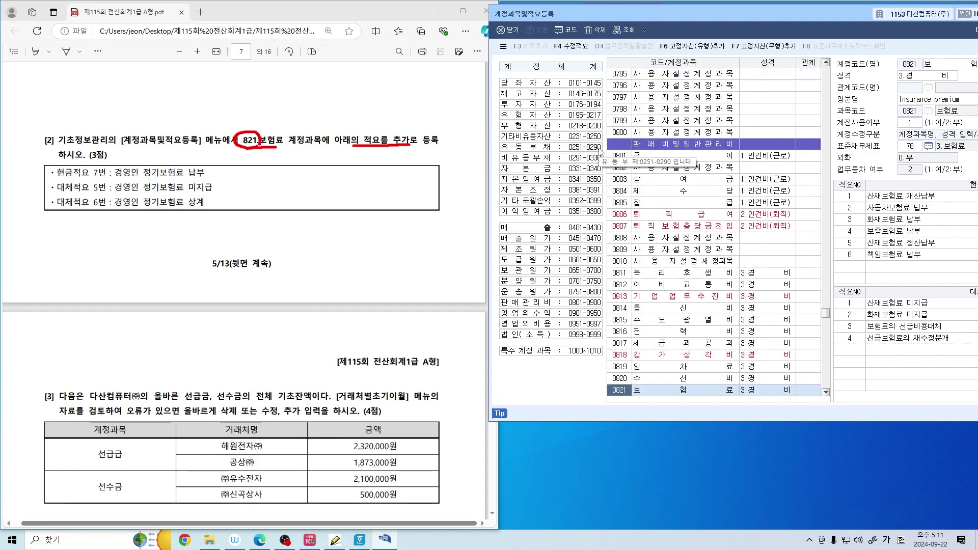
scroll(712, 270, "down", 4)
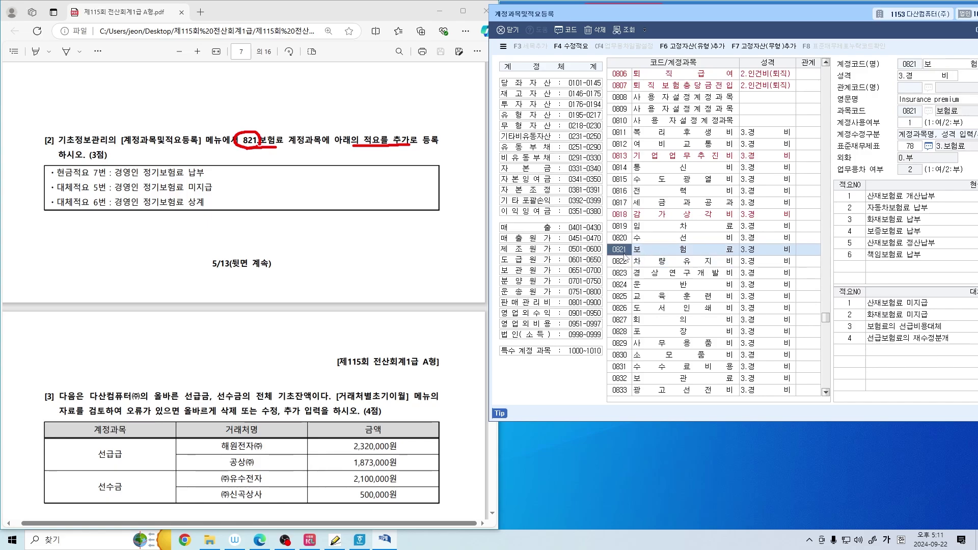
left_click_drag(576, 15, 503, 10)
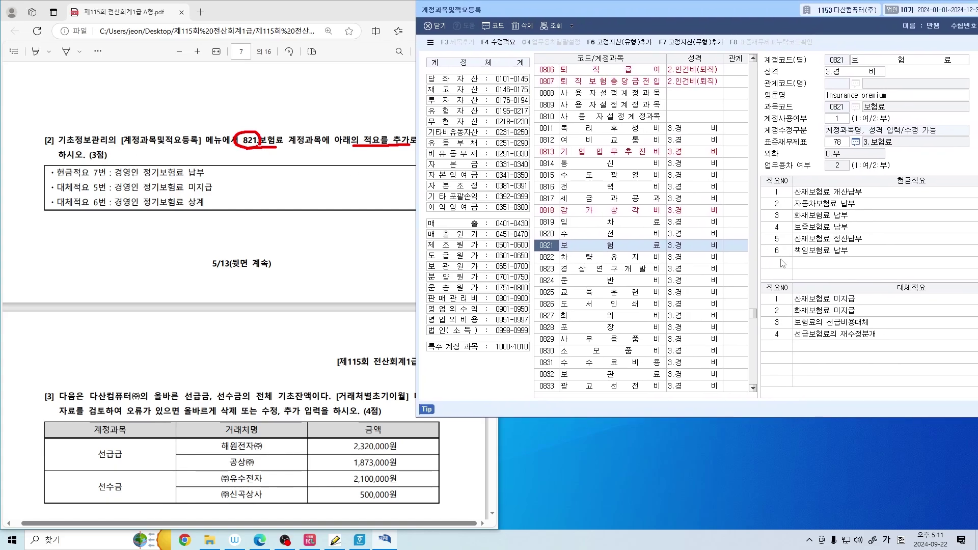
left_click(780, 262)
type("7")
key("Return")
type("경영인 정기보험료 납부")
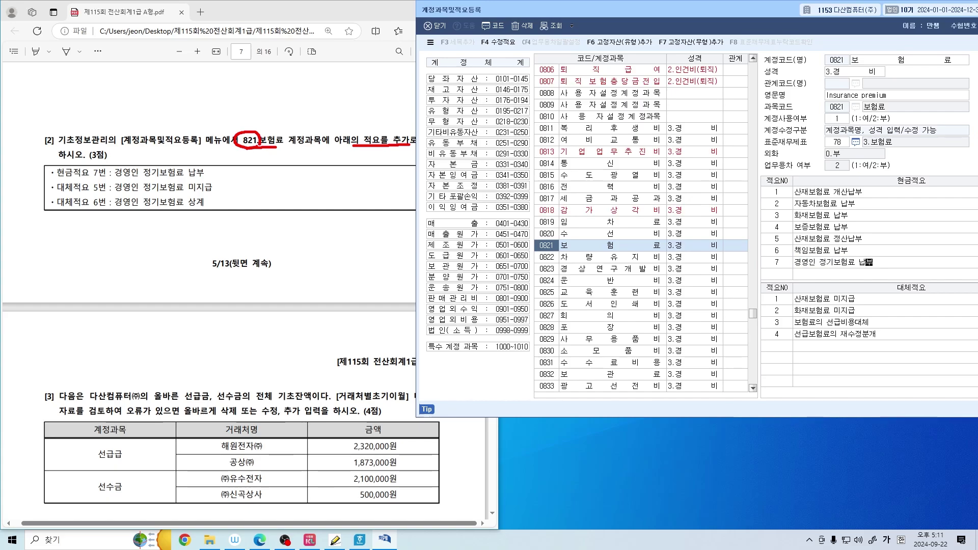
key("Return")
Add transfer summaries 5 경영인 정기보험료 미지급 and 6 경영인 정기보험료 상계
left_click(774, 350)
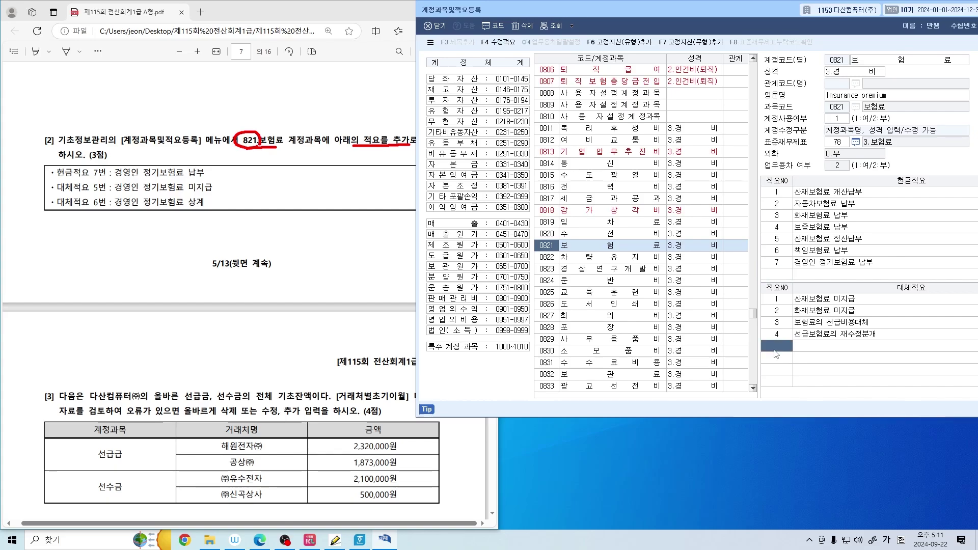
type("5")
left_click(773, 350)
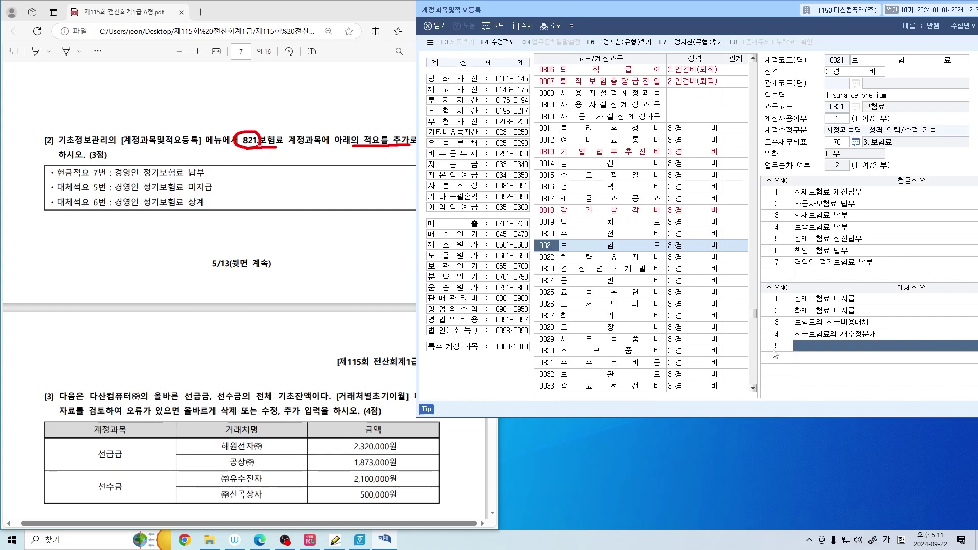
type("경영ㅇ")
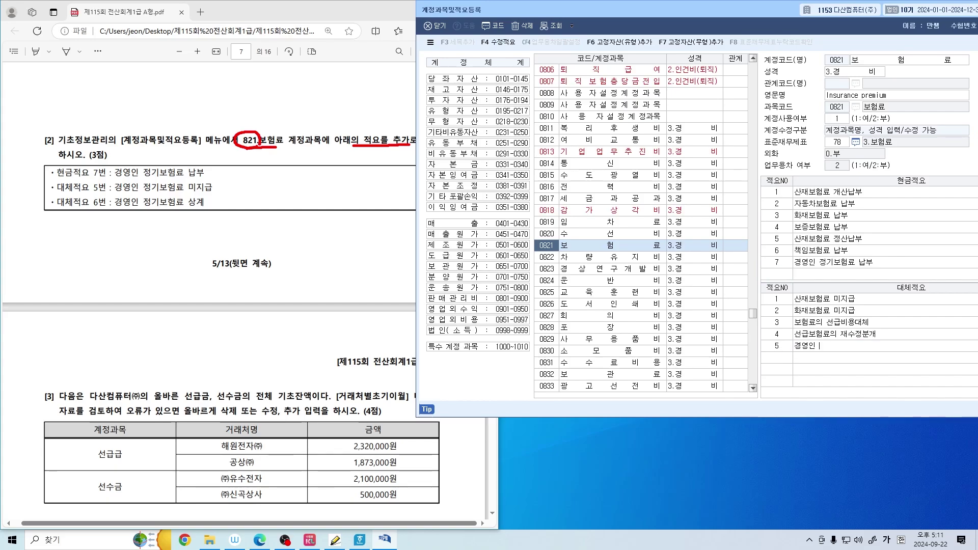
type(" 정기보험료 미지급")
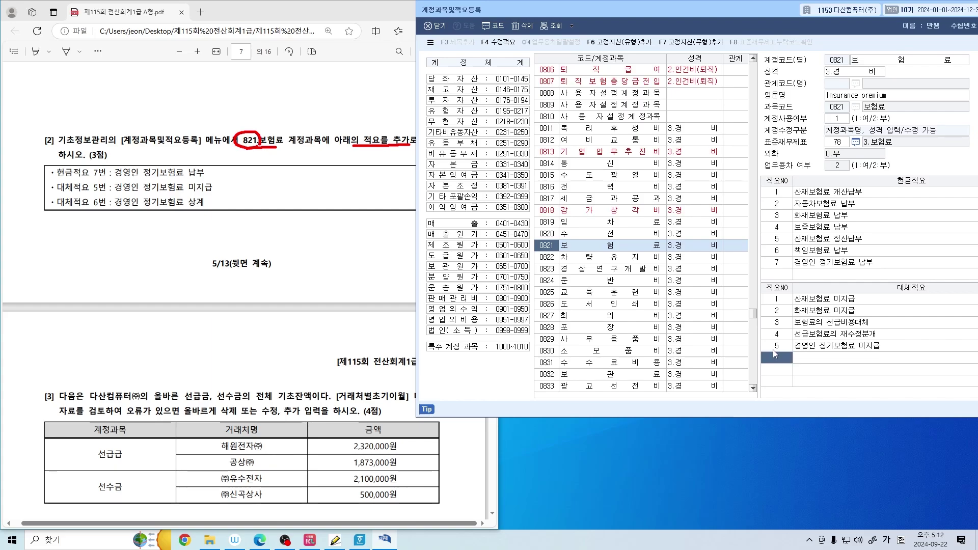
key("Return")
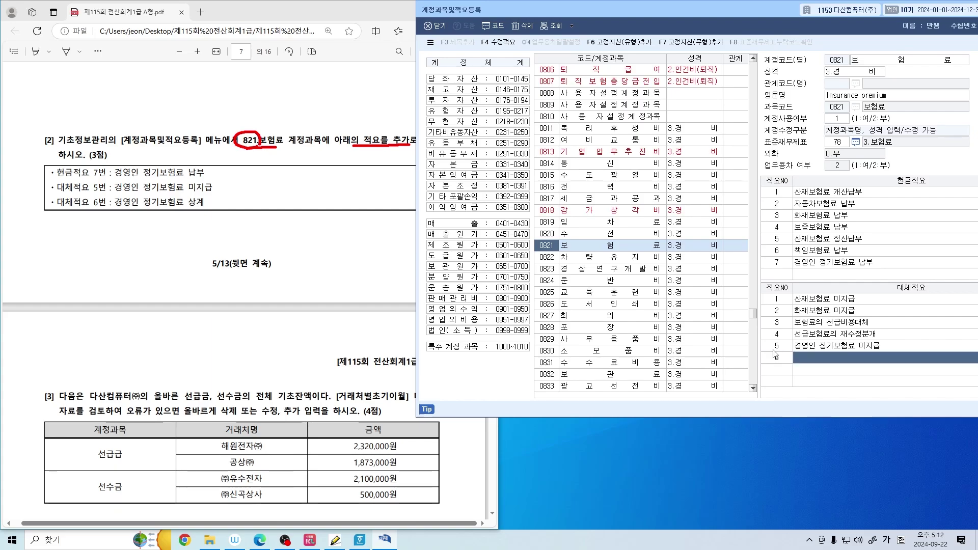
type("경영인 정기")
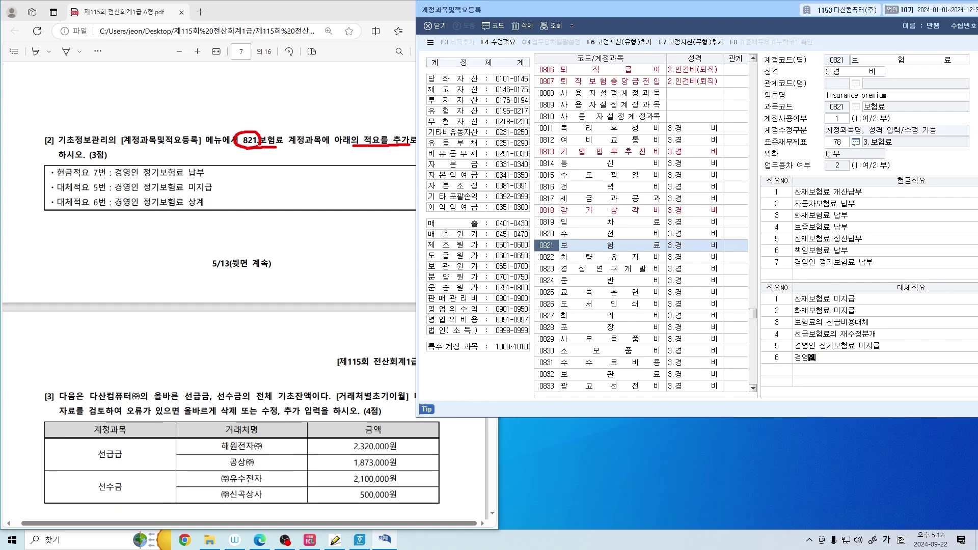
type("보험료 상계")
key("Return")
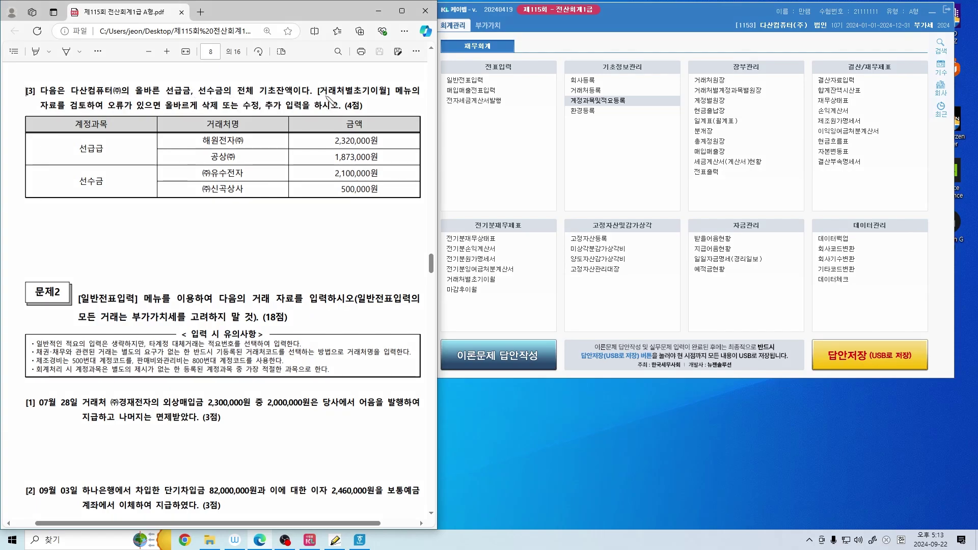
Open 거래처별초기이월 and display the customer breakdown for 0131 선급금
left_click_drag(322, 94, 397, 100)
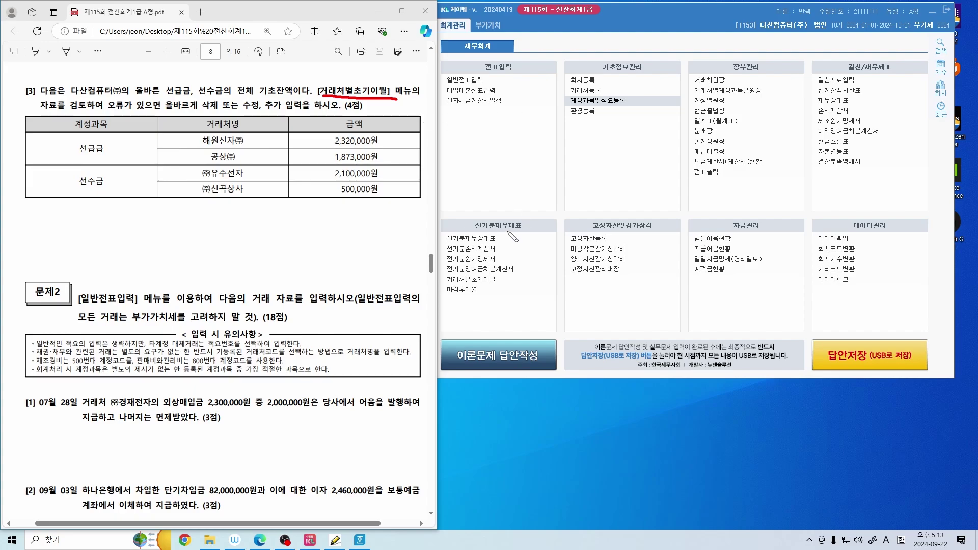
mouse_move(525, 233)
left_mouse_down()
mouse_move(470, 215)
mouse_move(525, 235)
mouse_move(501, 275)
mouse_move(516, 285)
left_mouse_up()
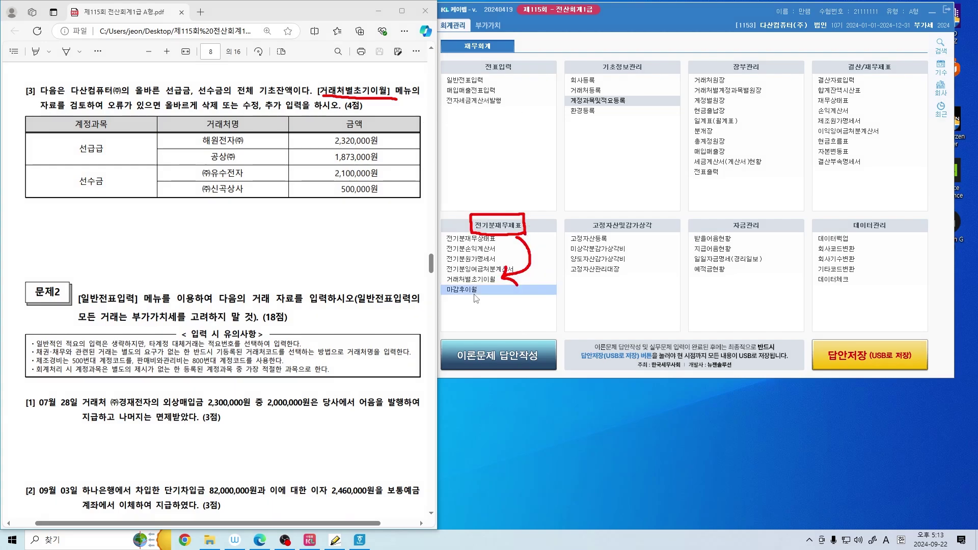
left_click(471, 279)
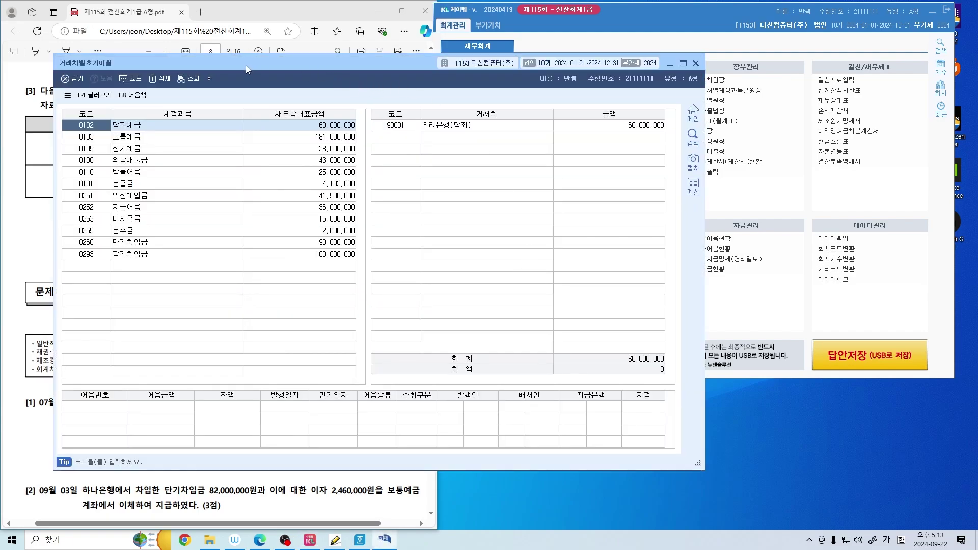
left_click_drag(245, 66, 573, 24)
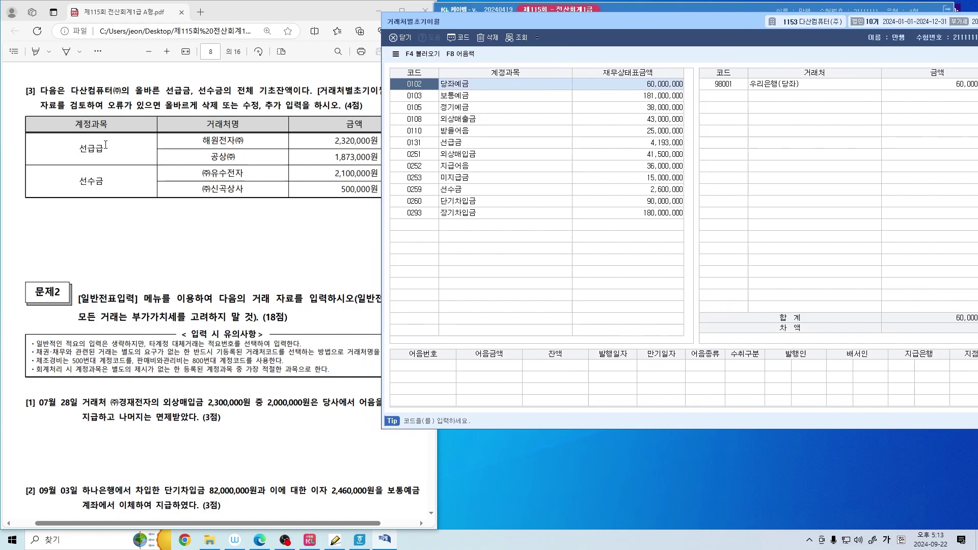
left_click(423, 144)
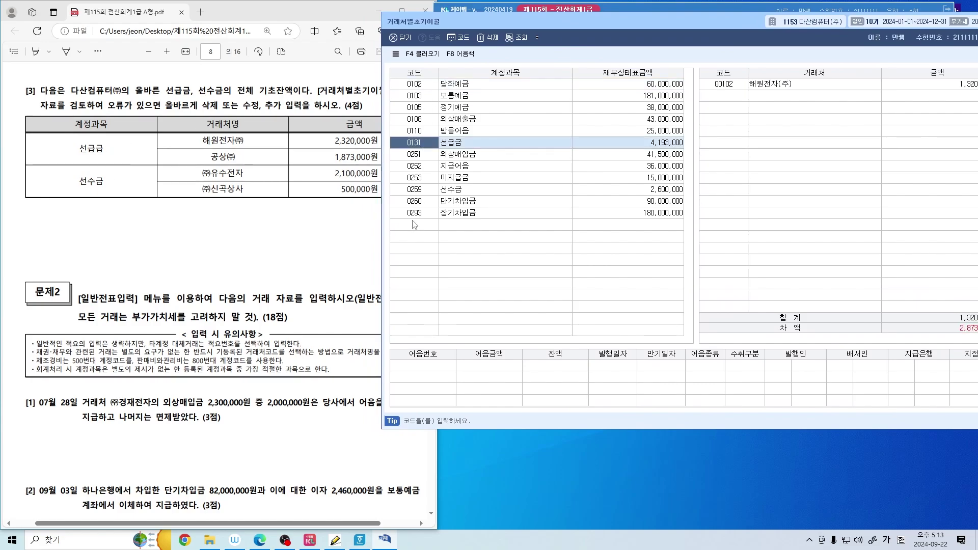
Correct 해원전자(주)'s 선급금 opening balance to 2,320,000
left_click_drag(206, 149, 256, 147)
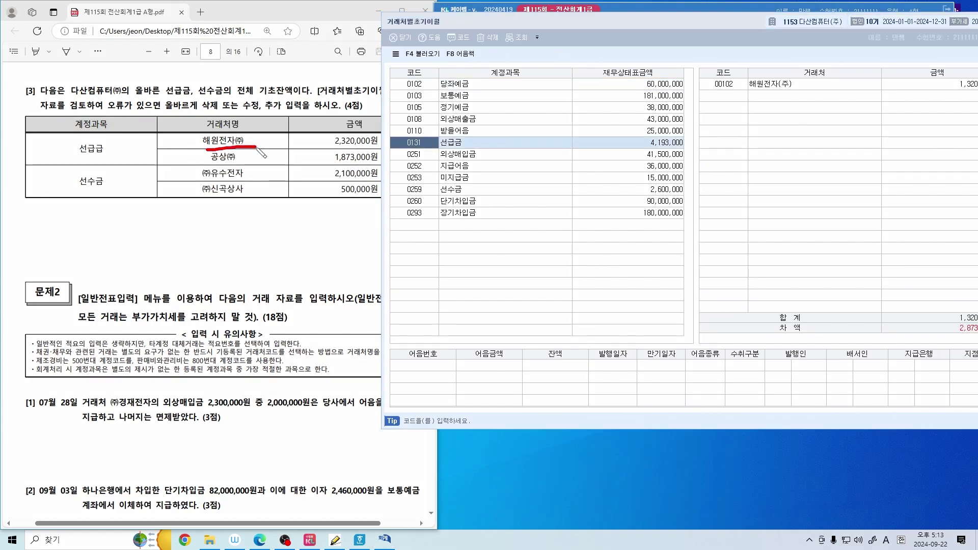
left_click_drag(750, 91, 789, 90)
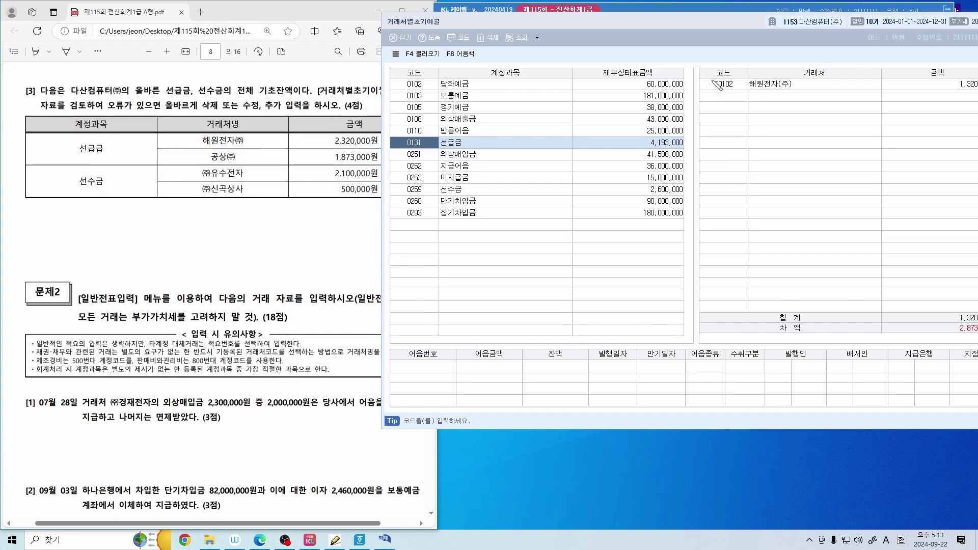
left_click_drag(600, 24, 347, 220)
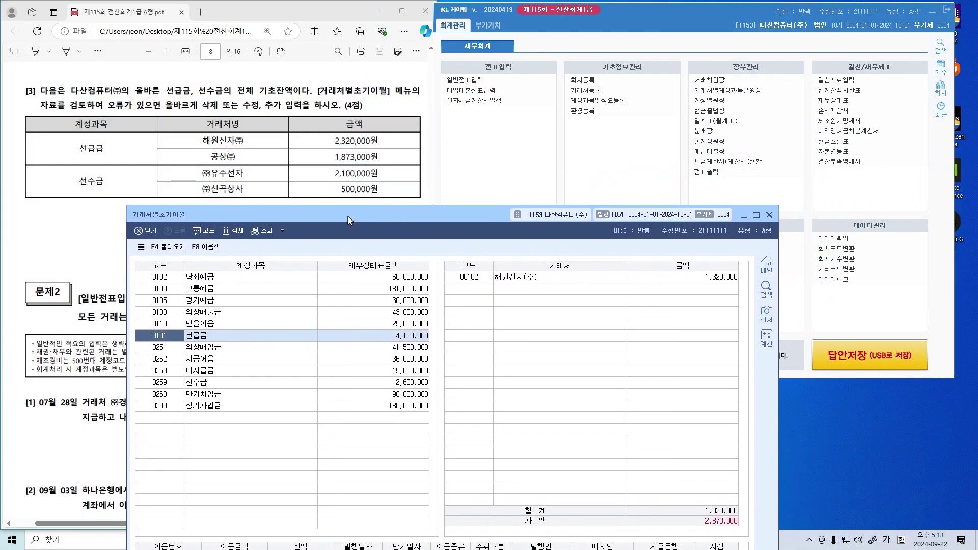
left_click_drag(499, 286, 537, 284)
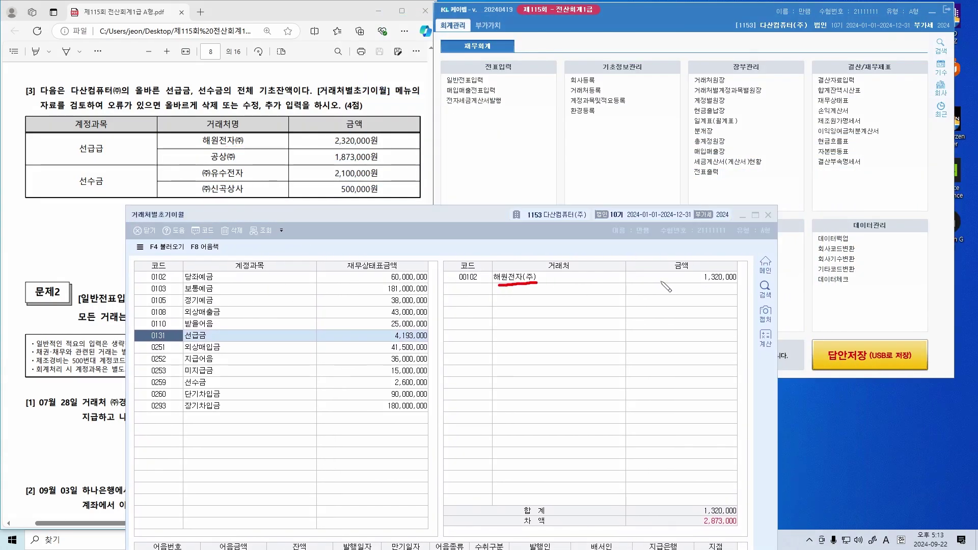
left_click_drag(678, 286, 743, 280)
left_click_drag(338, 150, 399, 148)
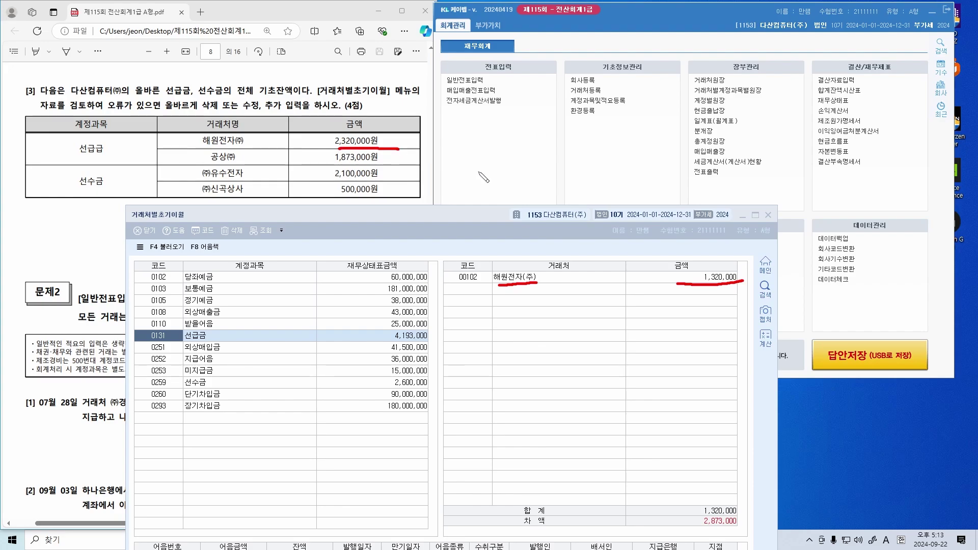
left_click(660, 278)
type("2")
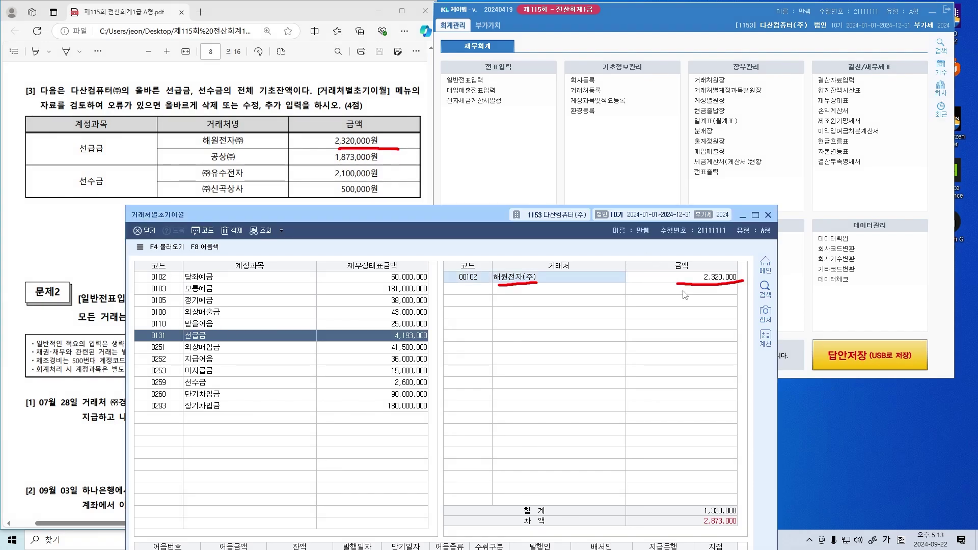
key("Return")
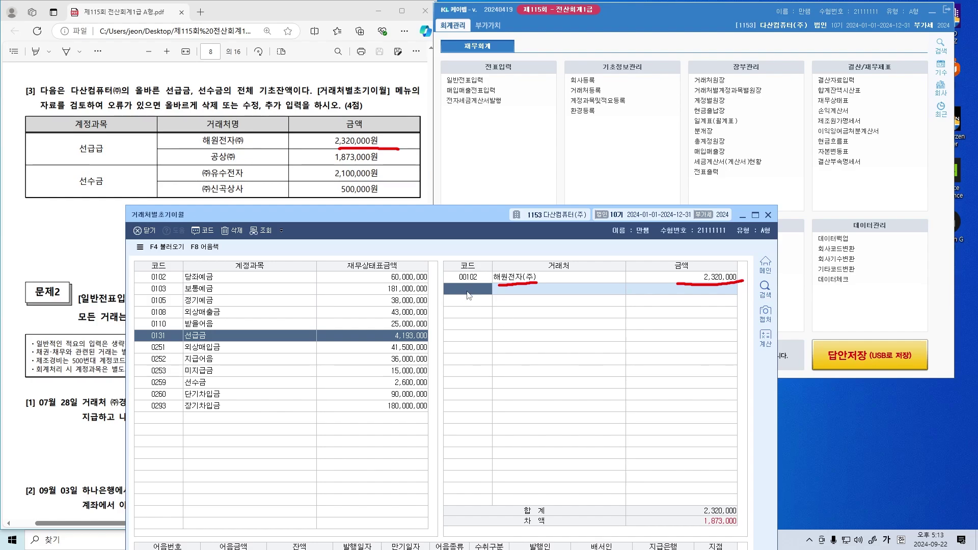
Add 공상(주) to 선급금 with an opening balance of 1,873,000
key("F2")
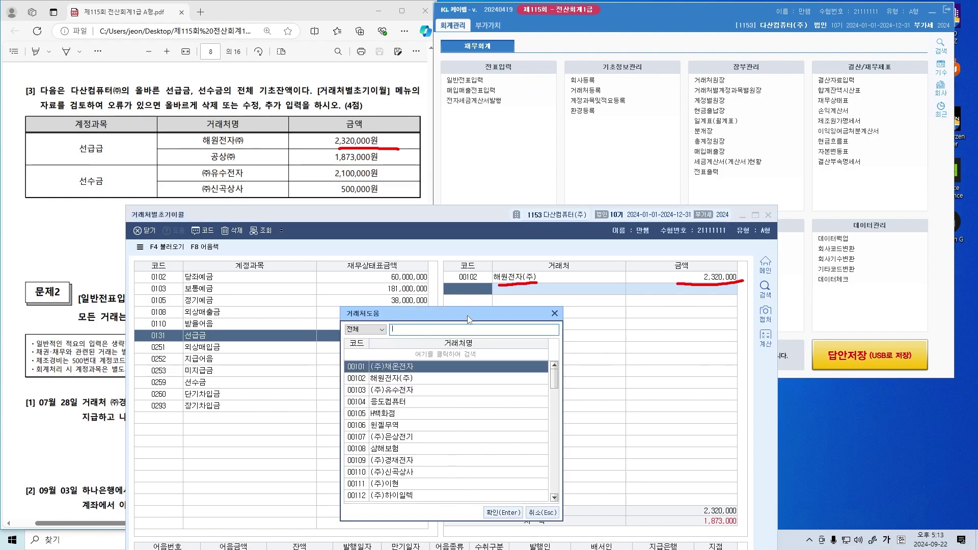
left_click_drag(468, 315, 664, 304)
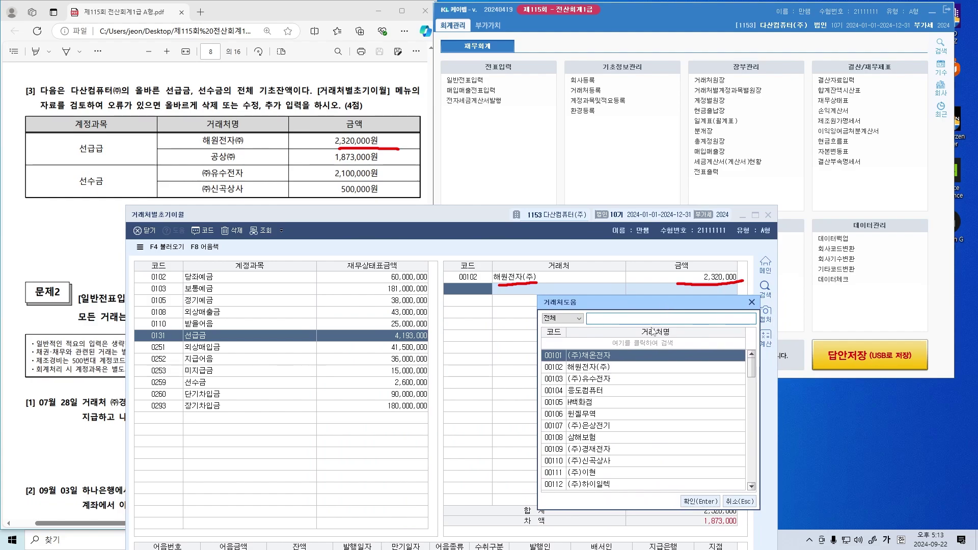
type("공상")
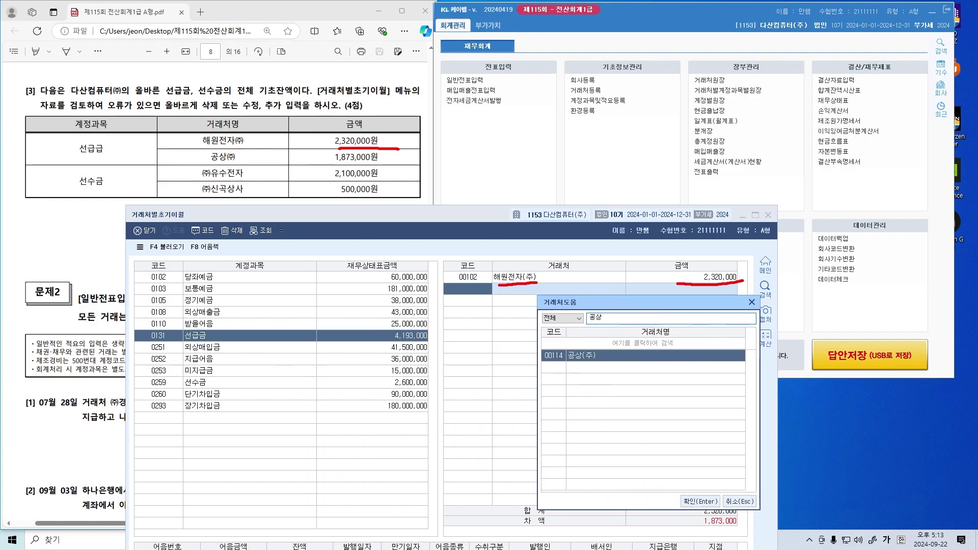
key("Return")
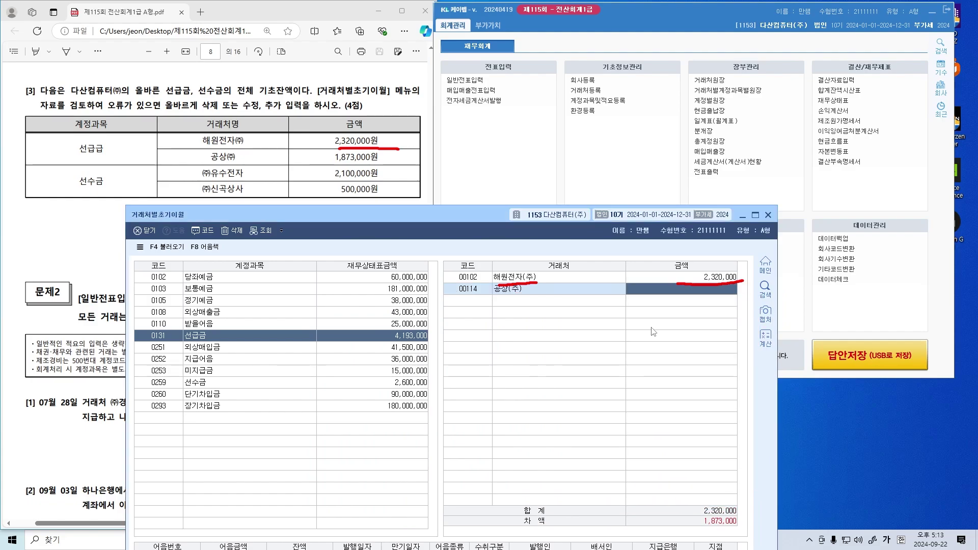
type("187")
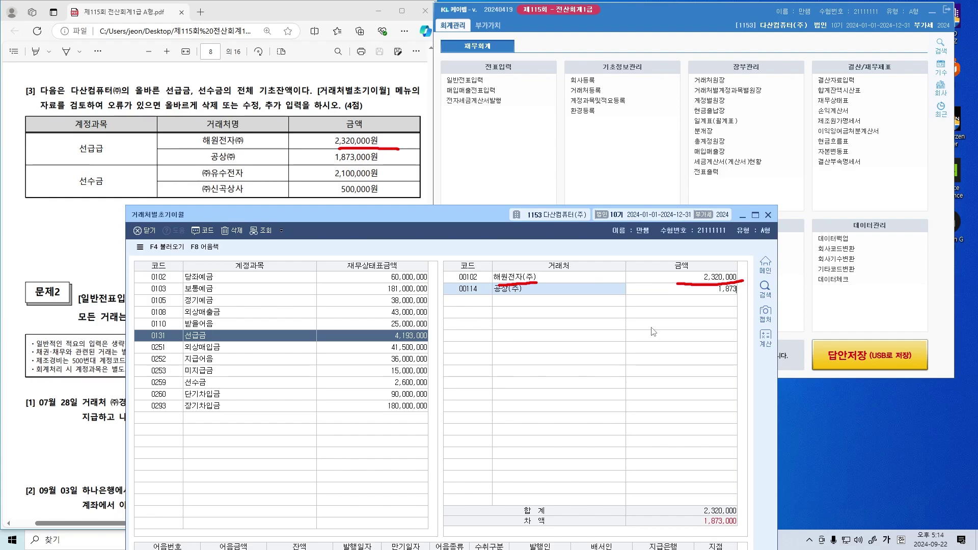
key("Return")
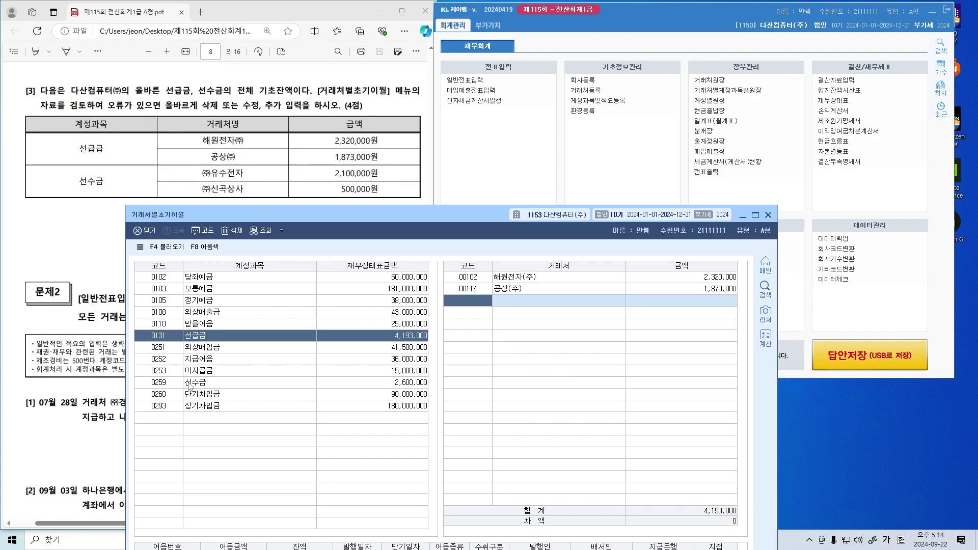
left_click(191, 383)
Correct (주)유수전자's 선수금 opening balance to 2,100,000
left_click_drag(375, 215, 508, 72)
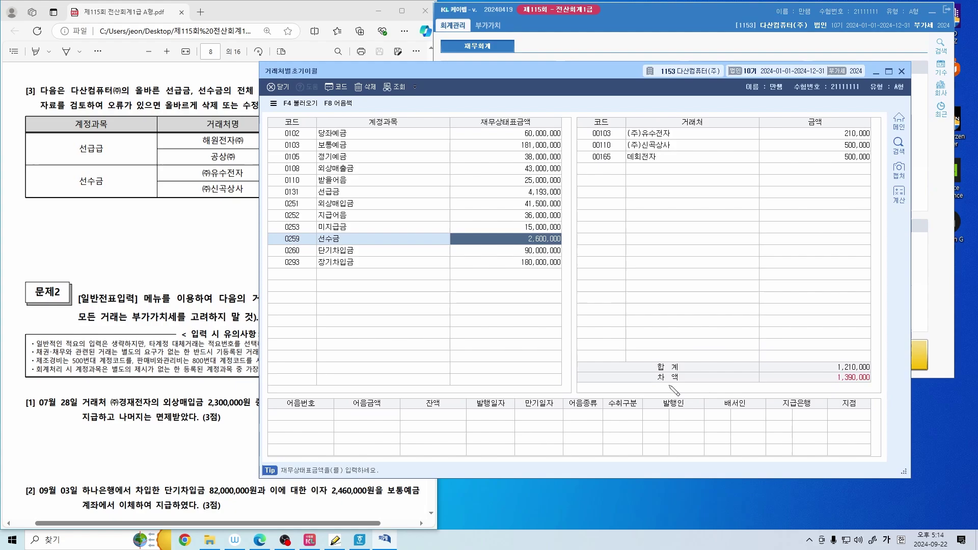
left_click_drag(662, 371, 676, 385)
mouse_move(817, 381)
left_mouse_down()
mouse_move(869, 380)
mouse_move(827, 383)
mouse_move(827, 371)
mouse_move(820, 382)
left_mouse_up()
key("Escape")
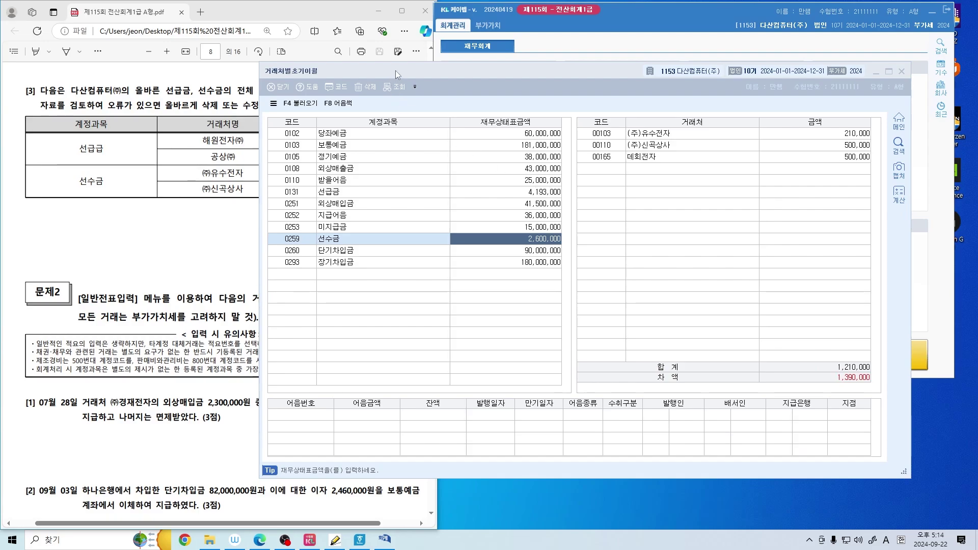
left_click_drag(395, 70, 320, 206)
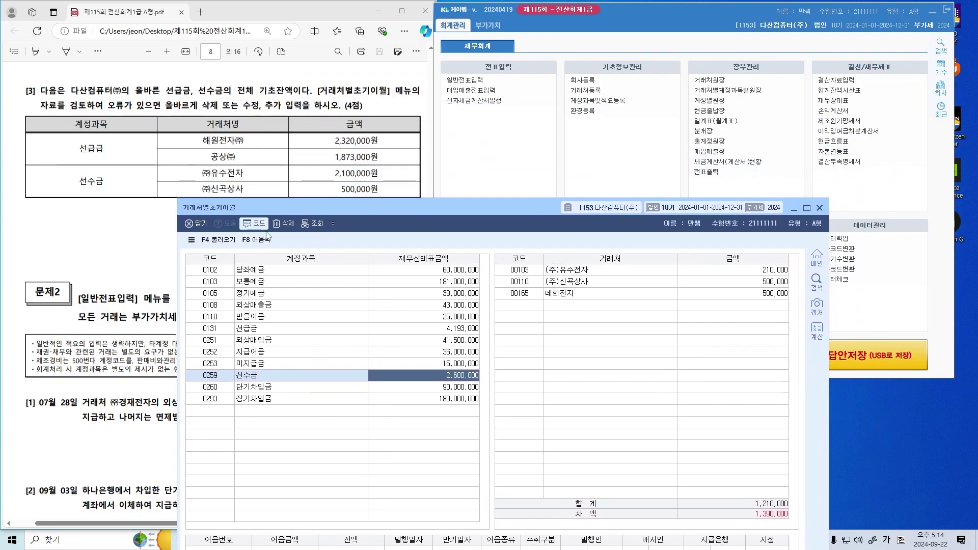
left_click(744, 275)
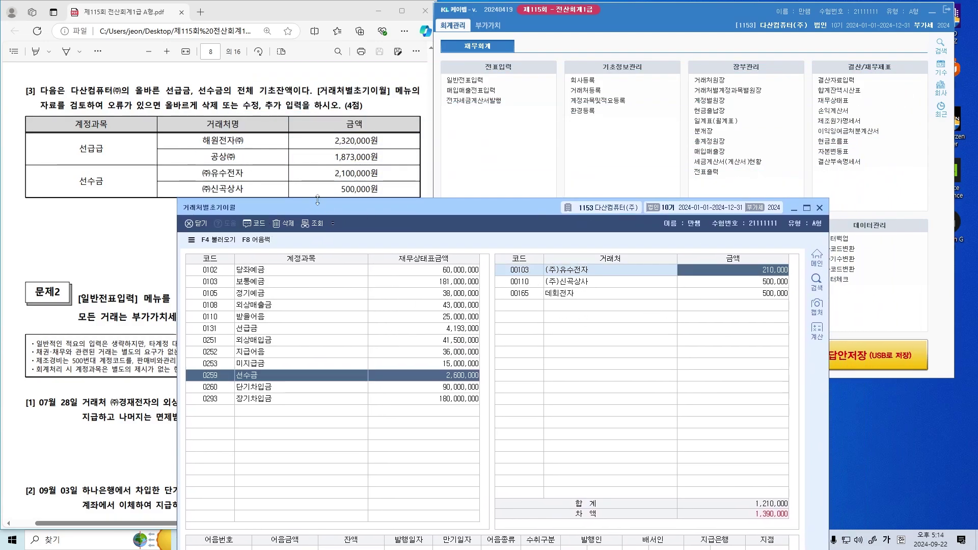
type("210")
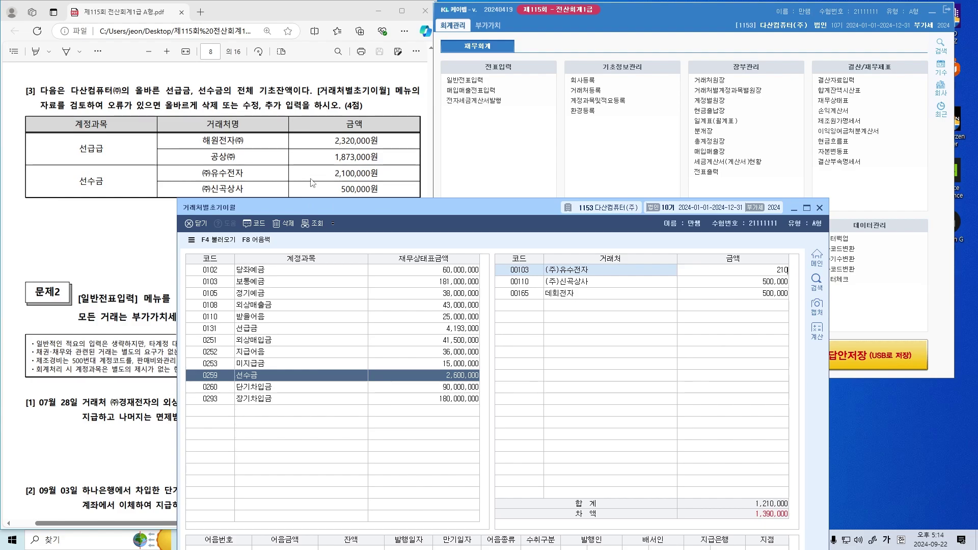
key("Return")
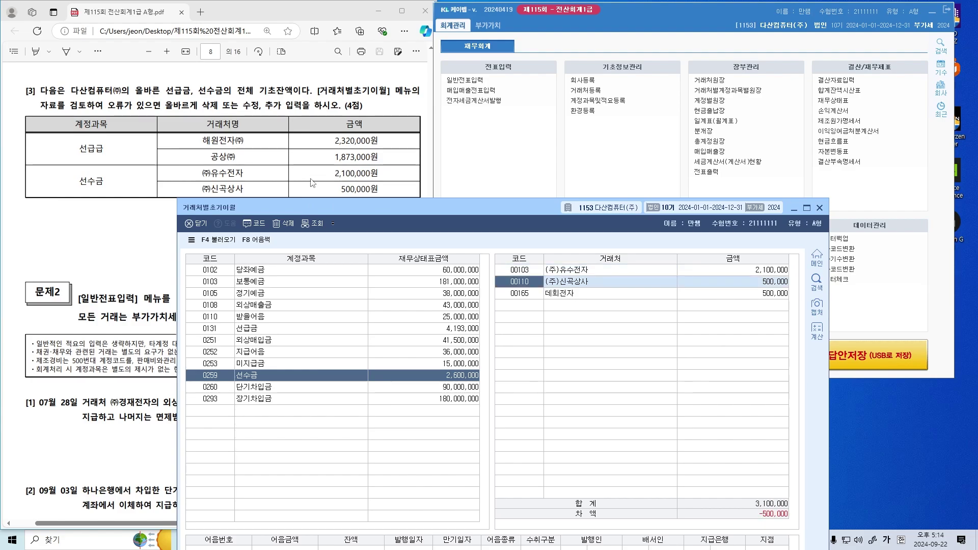
Delete the 데회전자 row from the 선수금 breakdown with F5
key("Return")
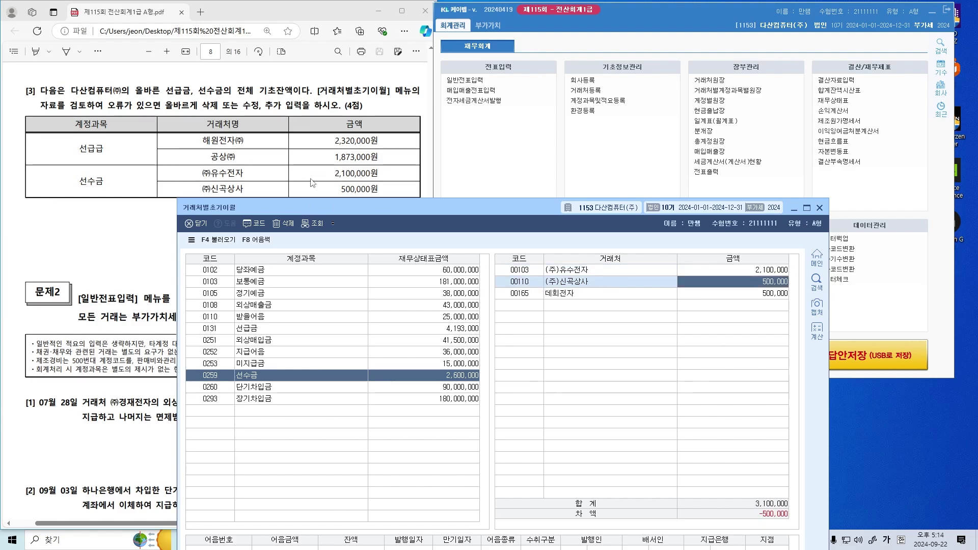
key("Return")
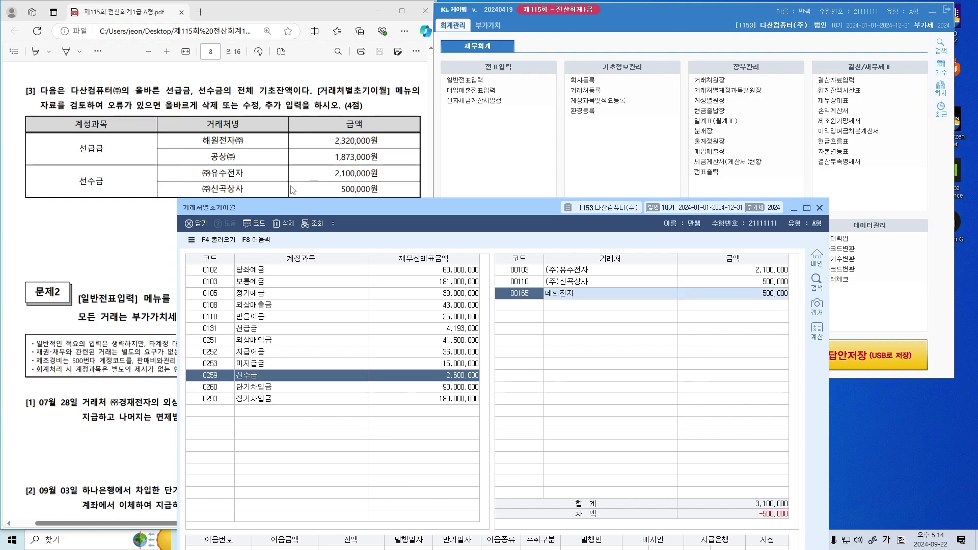
key("Return")
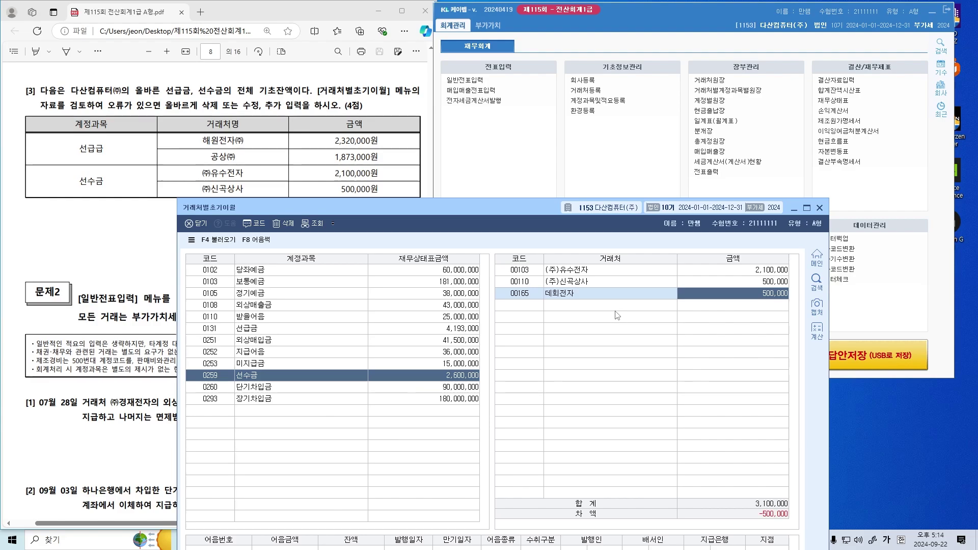
key("F5")
key("Left")
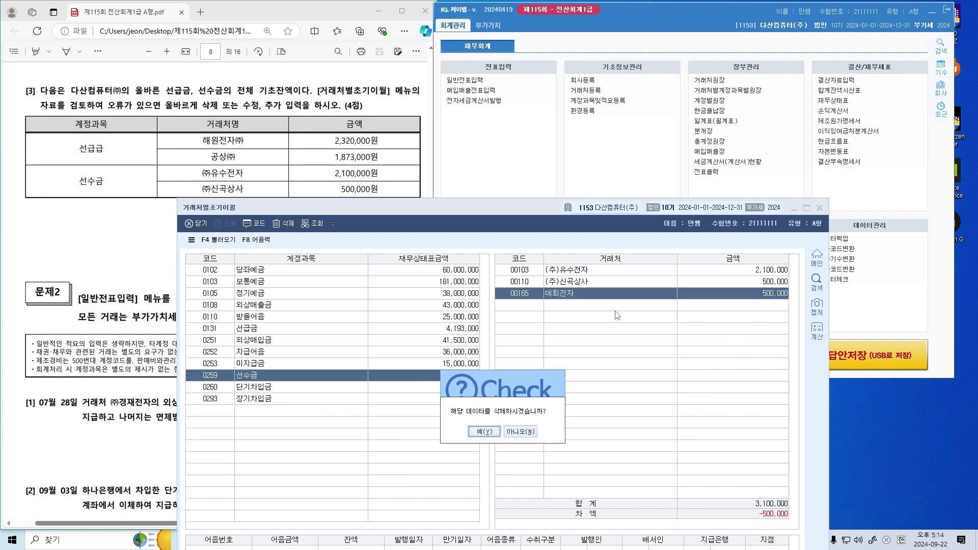
key("Return")
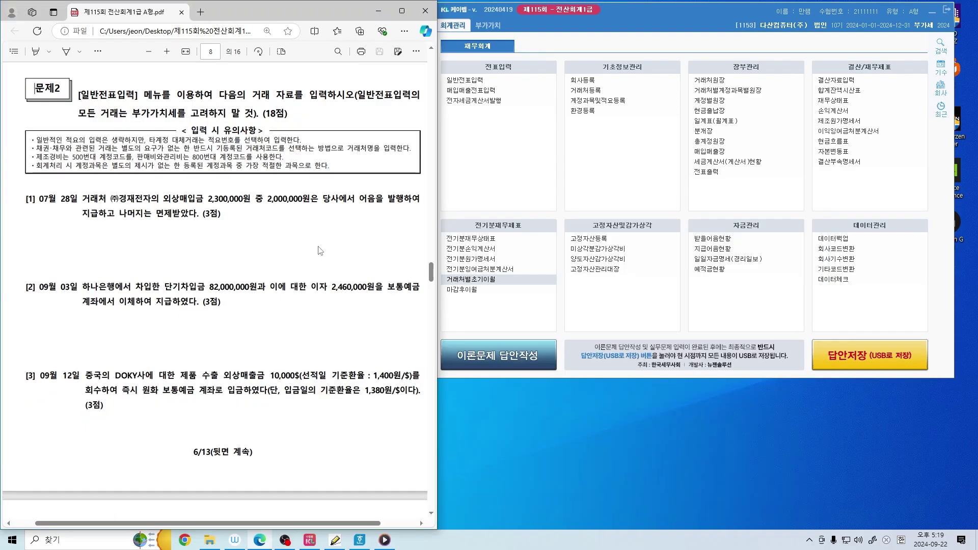
Mark 외상매입금, 2,300,000 and 면제 in question [1] and sketch a T-account
scroll(321, 248, "down", 2)
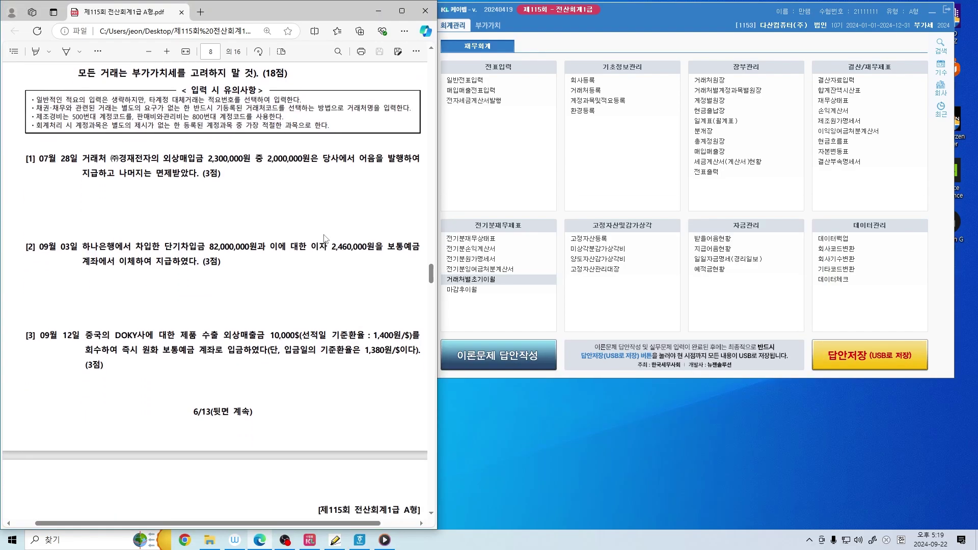
scroll(329, 243, "up", 2)
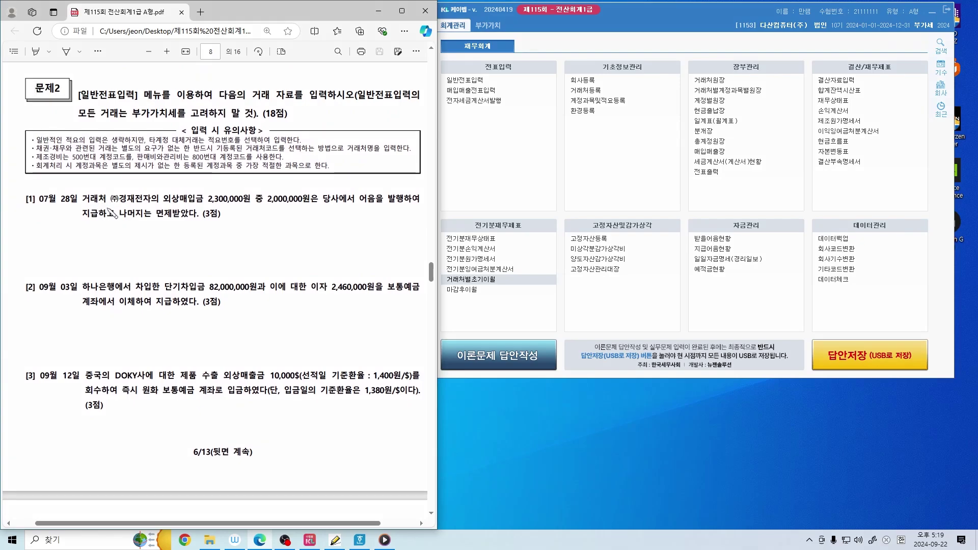
left_click_drag(208, 204, 337, 208)
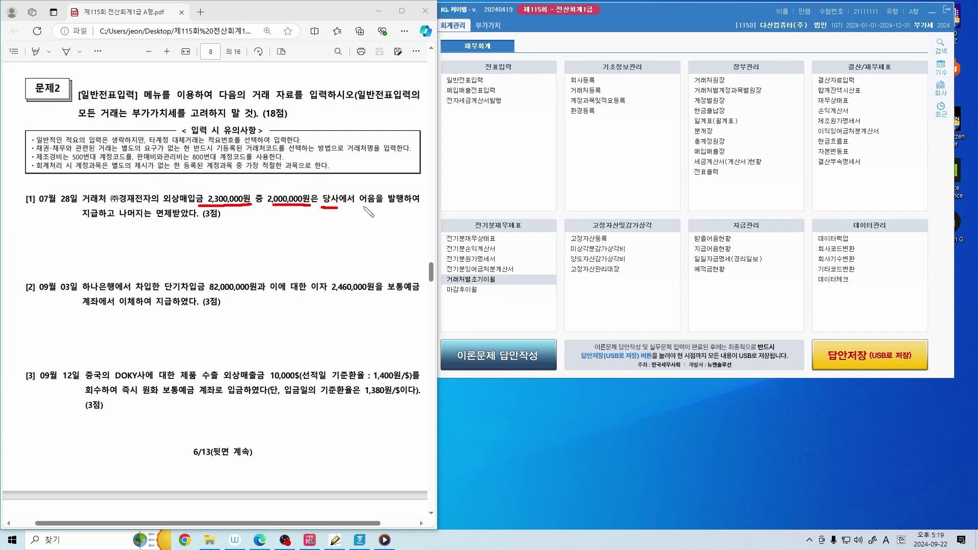
mouse_move(169, 220)
left_mouse_down()
mouse_move(156, 217)
mouse_move(184, 209)
mouse_move(164, 227)
mouse_move(195, 224)
left_mouse_up()
key("Escape")
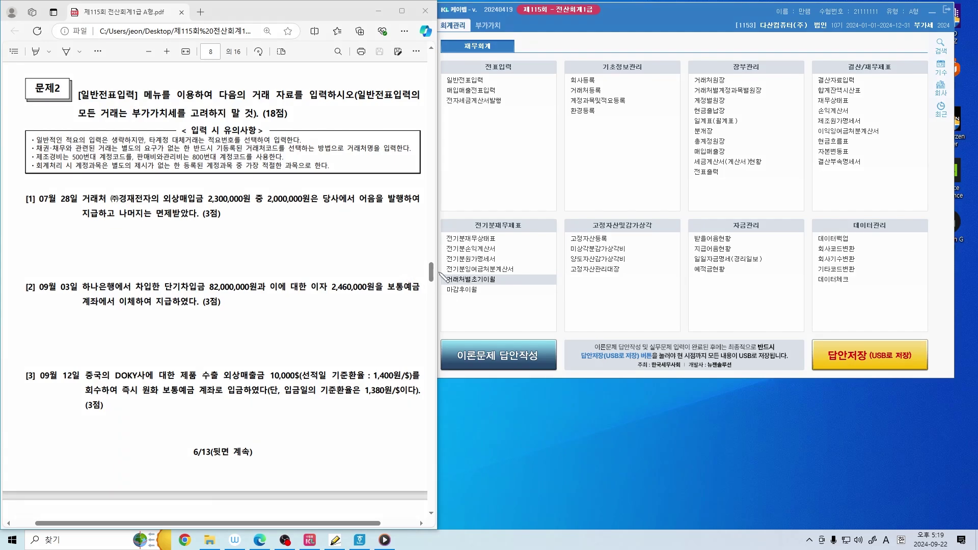
left_click_drag(162, 202, 212, 204)
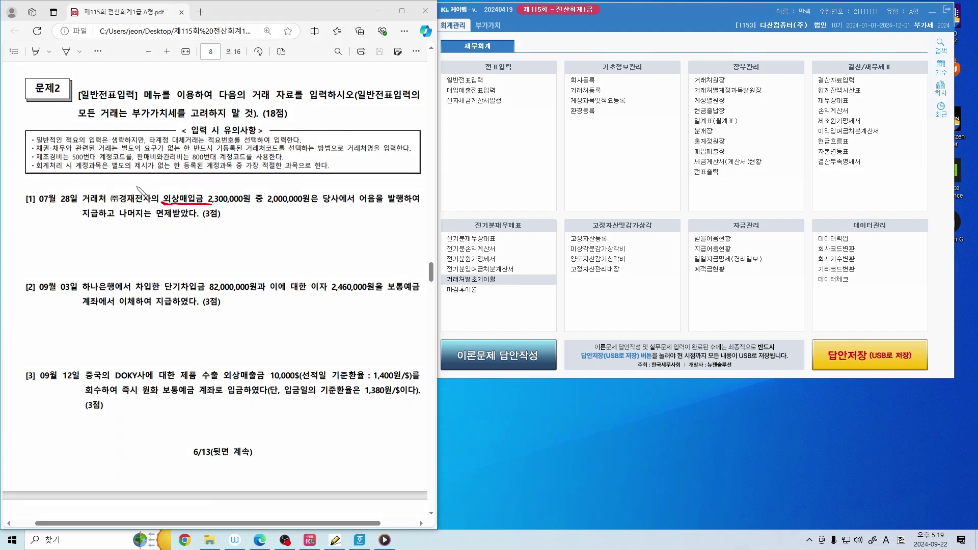
left_click_drag(142, 182, 173, 193)
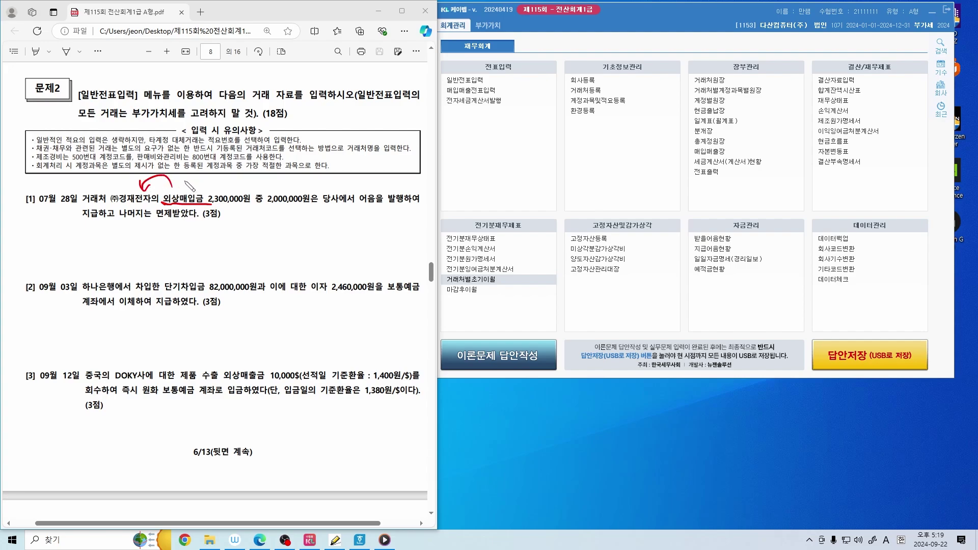
left_click_drag(186, 174, 224, 186)
left_click_drag(366, 162, 366, 187)
left_click_drag(377, 163, 383, 186)
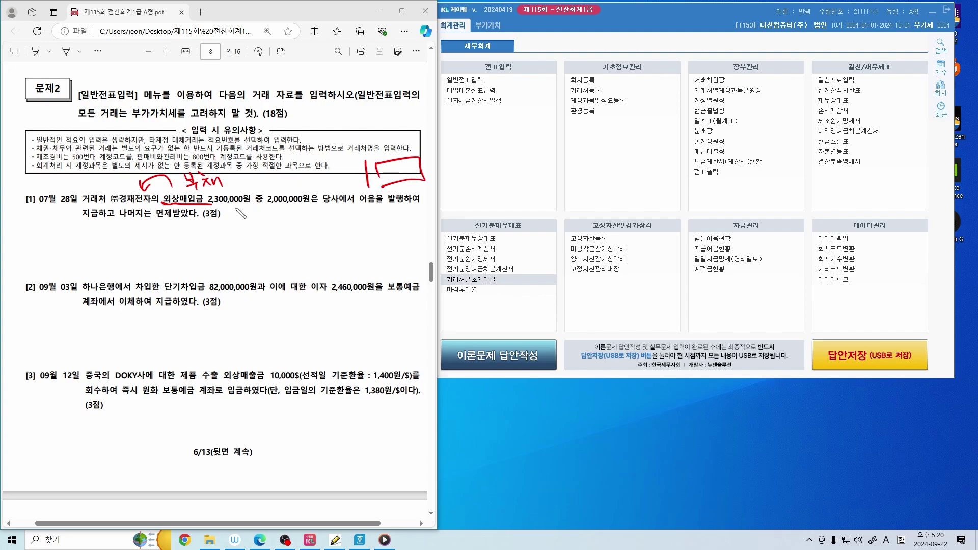
left_click_drag(208, 207, 248, 206)
mouse_move(374, 163)
left_mouse_down()
mouse_move(376, 185)
mouse_move(408, 159)
left_mouse_up()
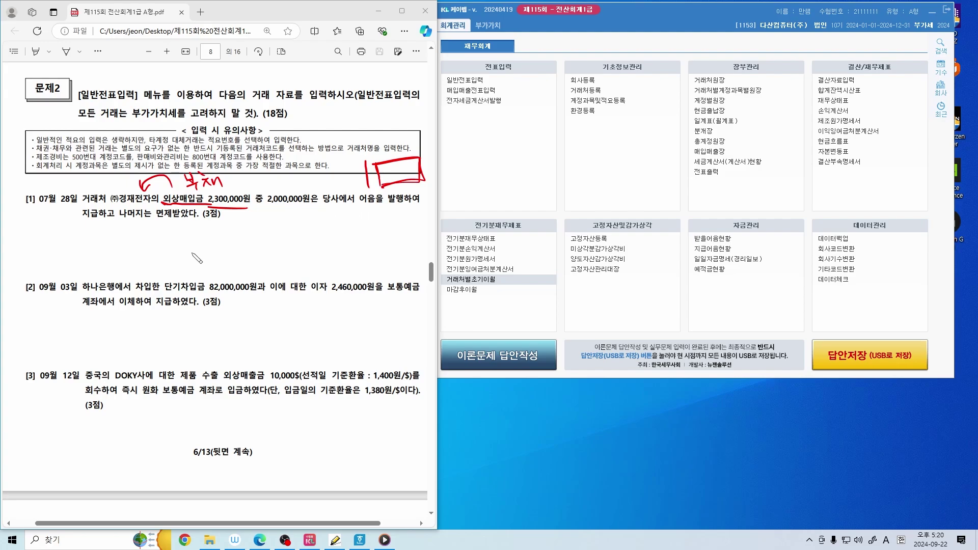
Ink the entry: debit 외상매입금 2,300,000, credit 지급어음 and 채무면제이익 300,000
left_click_drag(228, 229, 238, 263)
mouse_move(70, 243)
left_mouse_down()
mouse_move(98, 257)
mouse_move(214, 255)
mouse_move(232, 244)
mouse_move(224, 247)
left_mouse_up()
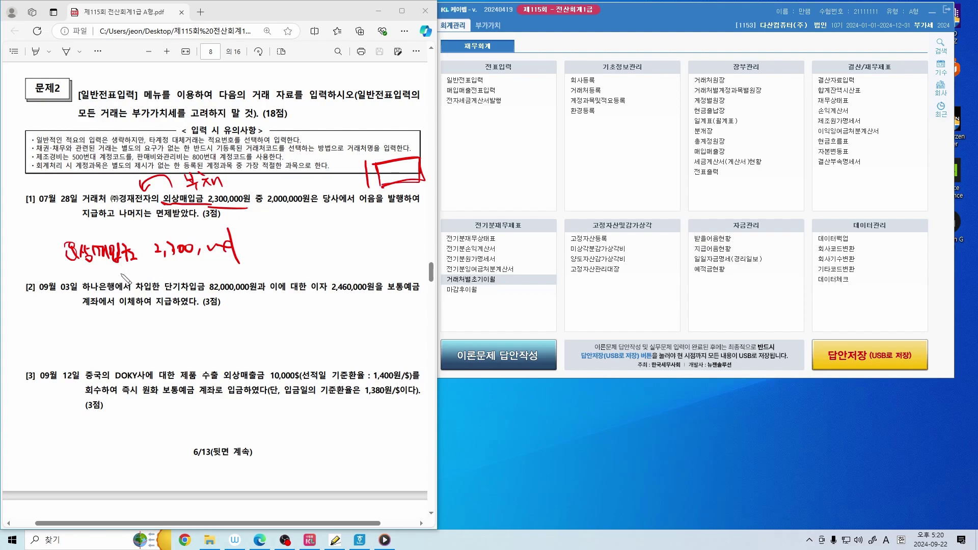
mouse_move(128, 265)
left_mouse_down()
mouse_move(135, 281)
mouse_move(166, 278)
mouse_move(168, 293)
mouse_move(145, 271)
mouse_move(130, 276)
mouse_move(168, 285)
left_mouse_up()
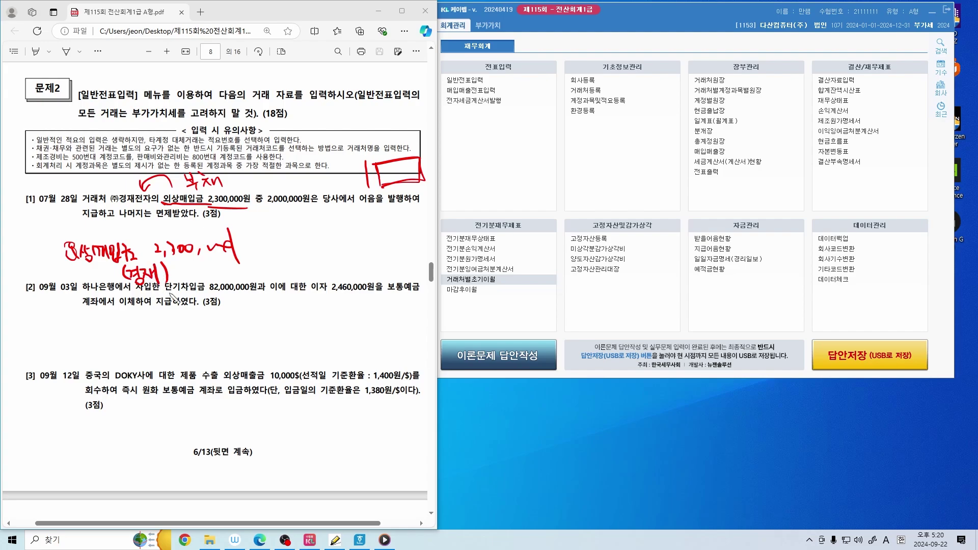
key("ctrl+z")
left_click_drag(250, 232, 243, 268)
left_click_drag(340, 190, 336, 205)
left_click_drag(400, 195, 395, 205)
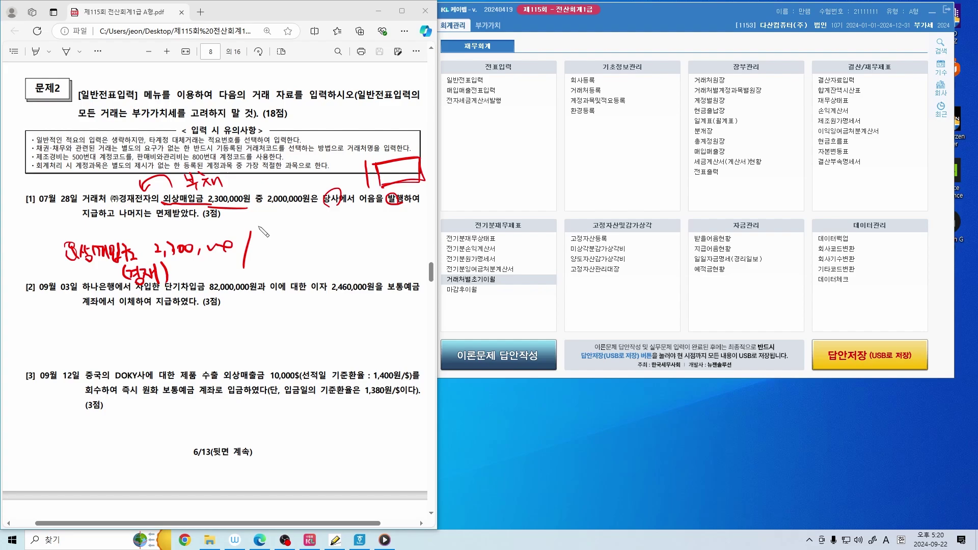
mouse_move(258, 227)
left_mouse_down()
mouse_move(270, 241)
mouse_move(279, 230)
mouse_move(281, 242)
mouse_move(303, 224)
mouse_move(307, 240)
mouse_move(397, 236)
left_mouse_up()
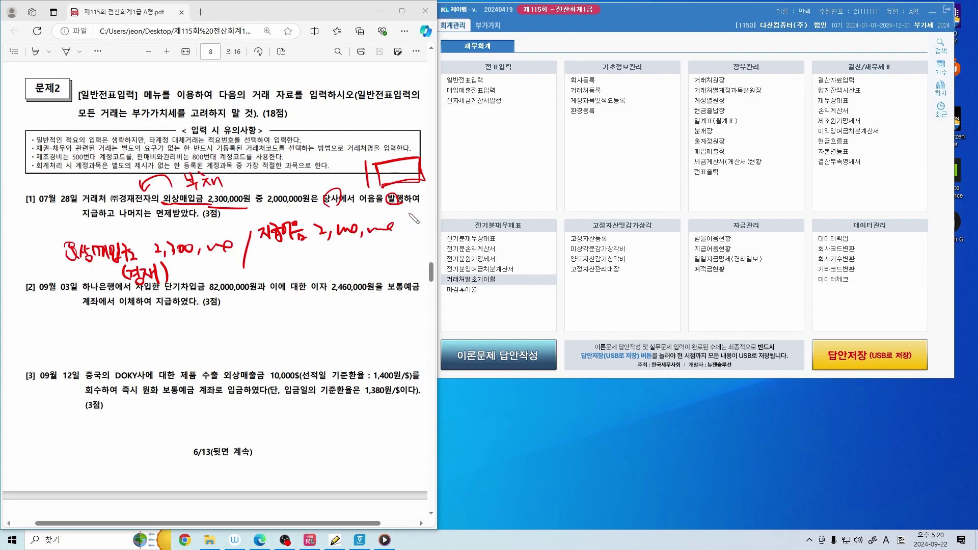
left_click_drag(410, 215, 466, 226)
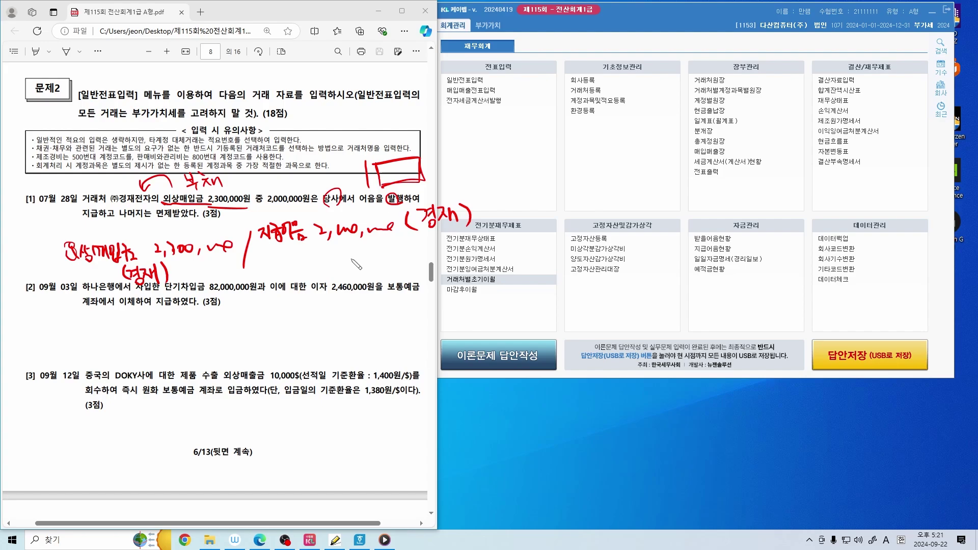
left_click_drag(161, 216, 162, 210)
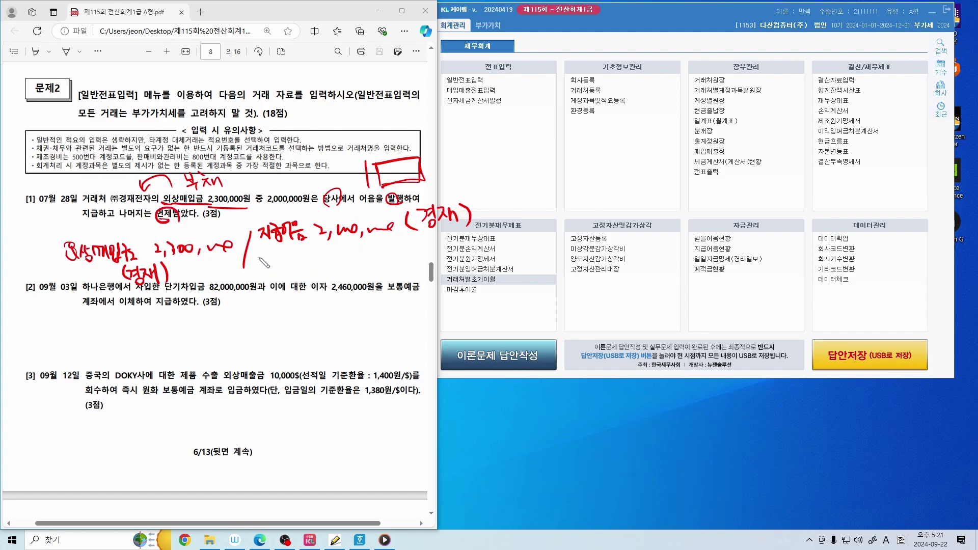
mouse_move(257, 255)
left_mouse_down()
mouse_move(278, 270)
mouse_move(315, 262)
mouse_move(314, 279)
mouse_move(337, 274)
mouse_move(348, 255)
mouse_move(362, 255)
mouse_move(372, 278)
mouse_move(377, 259)
mouse_move(404, 257)
mouse_move(432, 276)
left_mouse_up()
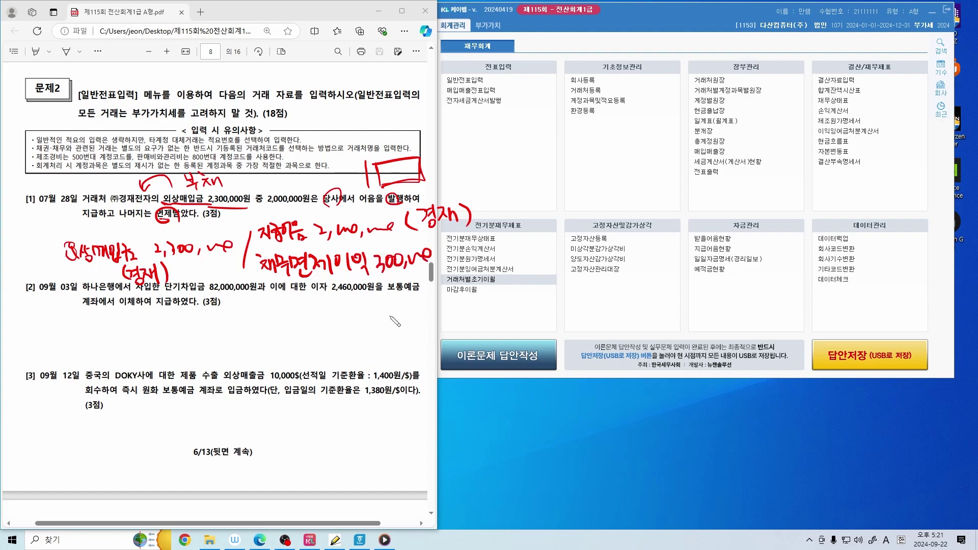
Open 일반전표입력 and start a July 28 voucher with a debit first line
left_click(461, 153)
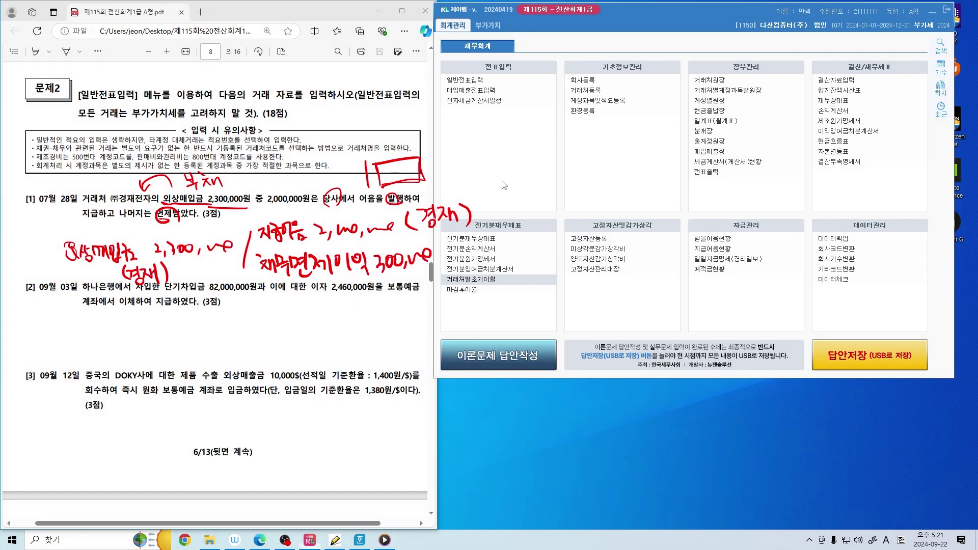
left_click(471, 80)
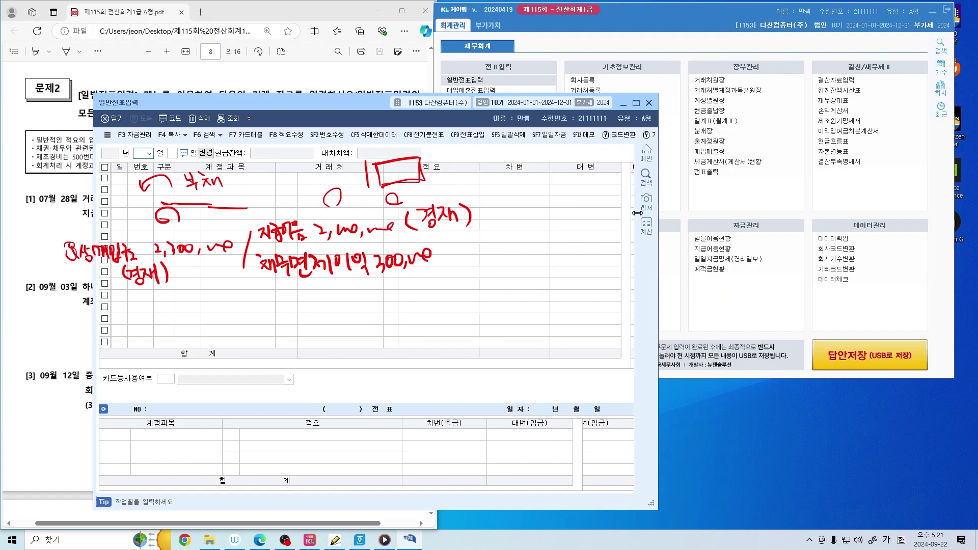
left_click_drag(283, 103, 656, 54)
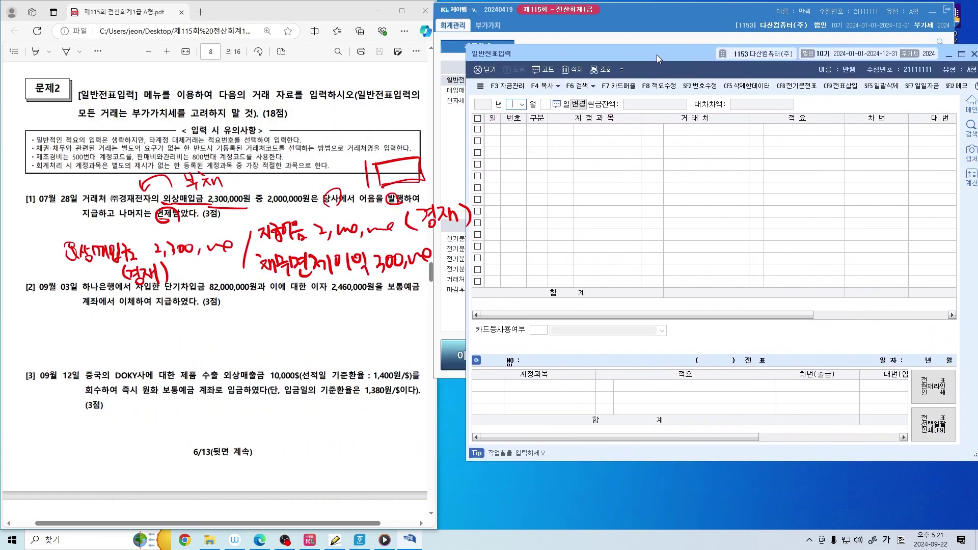
type("07")
key("Return")
type("28")
key("Return")
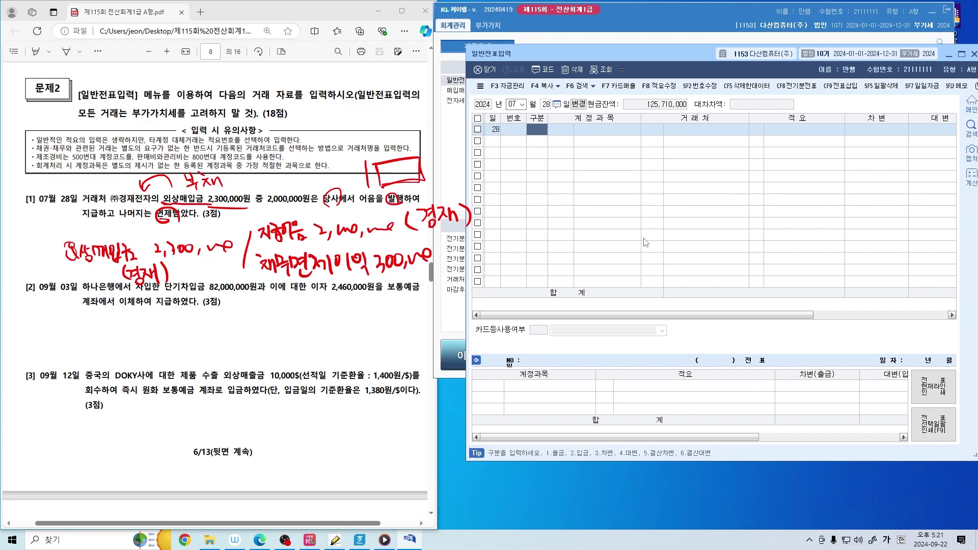
type("3")
key("Return")
Debit 외상매입금 2,300,000 with 경재전자 as the trading partner
type("외상매입금")
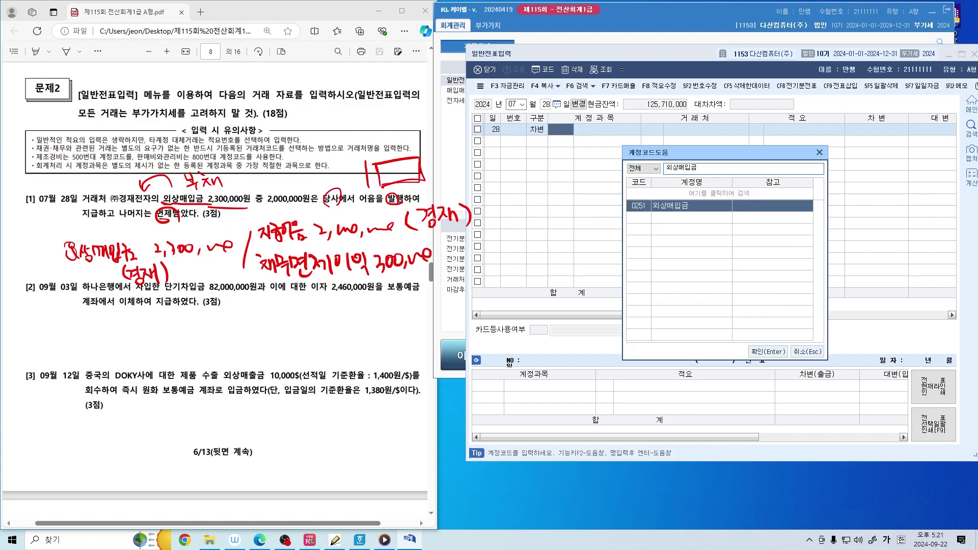
key("Return")
key("F2")
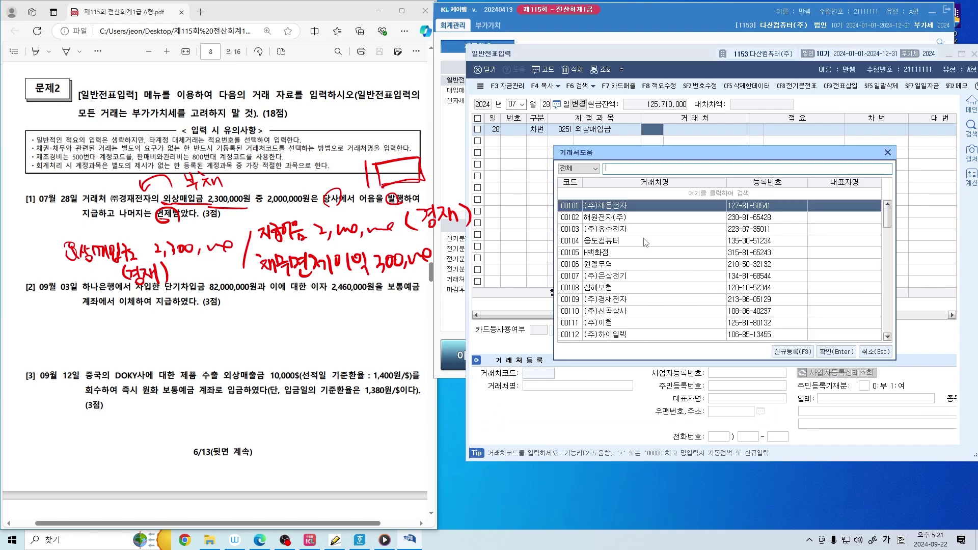
type("경재")
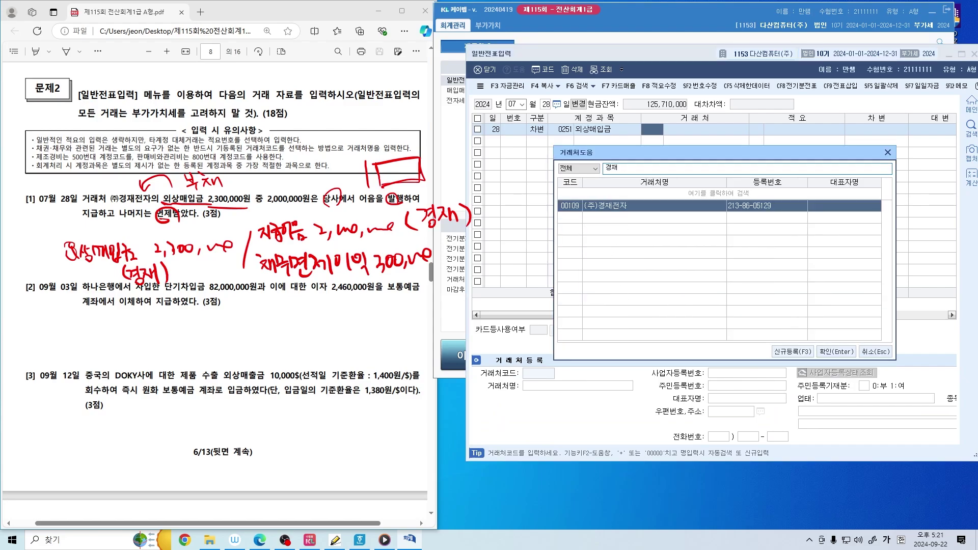
key("Return")
key("Return")
key("Return")
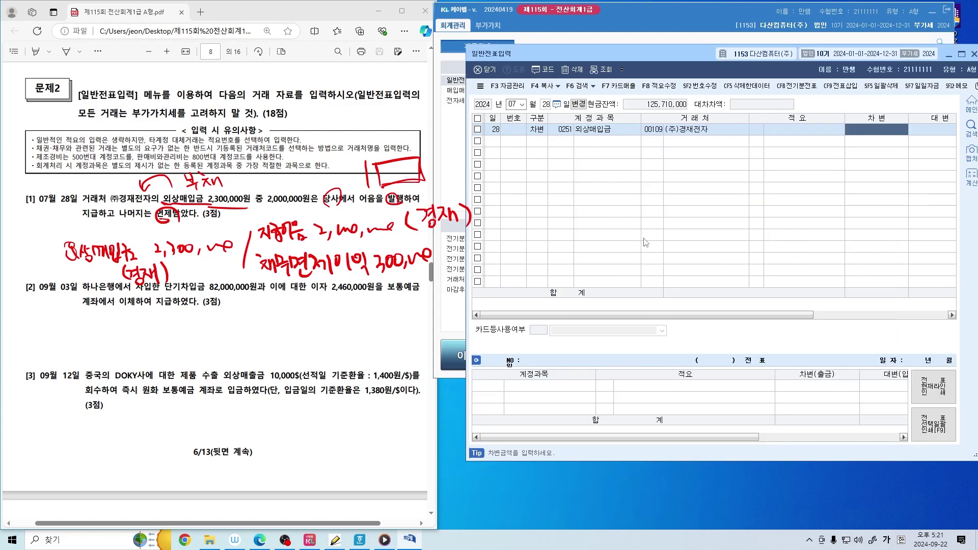
type("230")
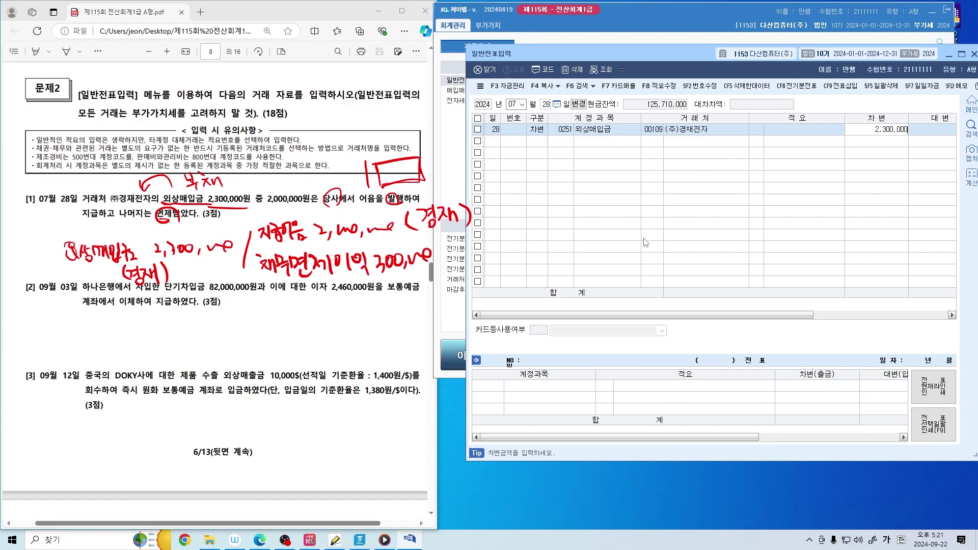
key("Return")
Add a second line crediting 지급어음 and set its partner code to 경재전자
type("4")
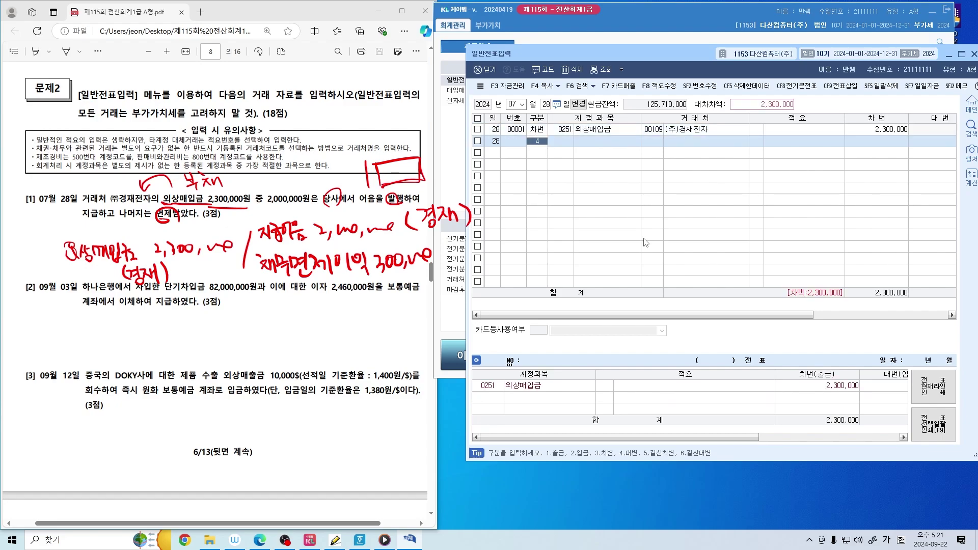
key("Return")
key("Return")
type("지급어음")
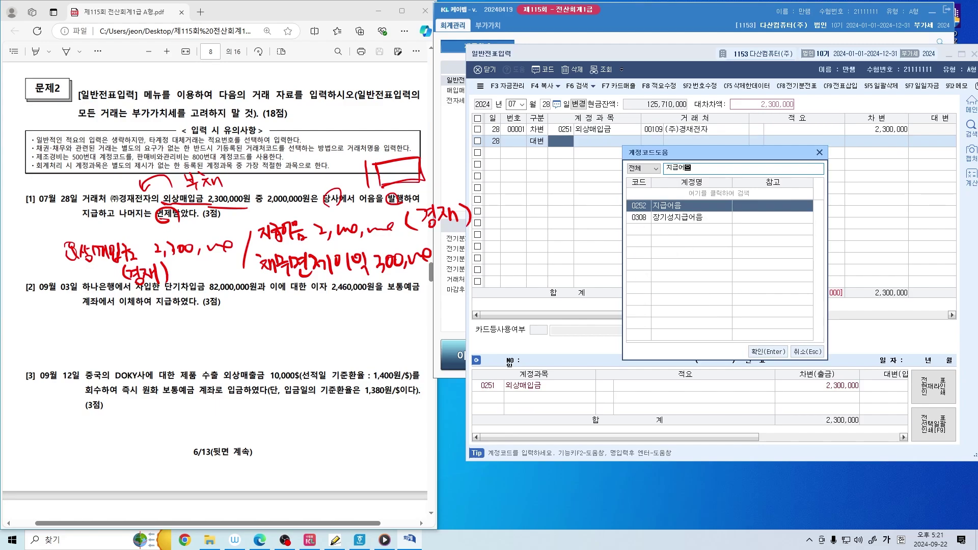
key("Return")
key("Return")
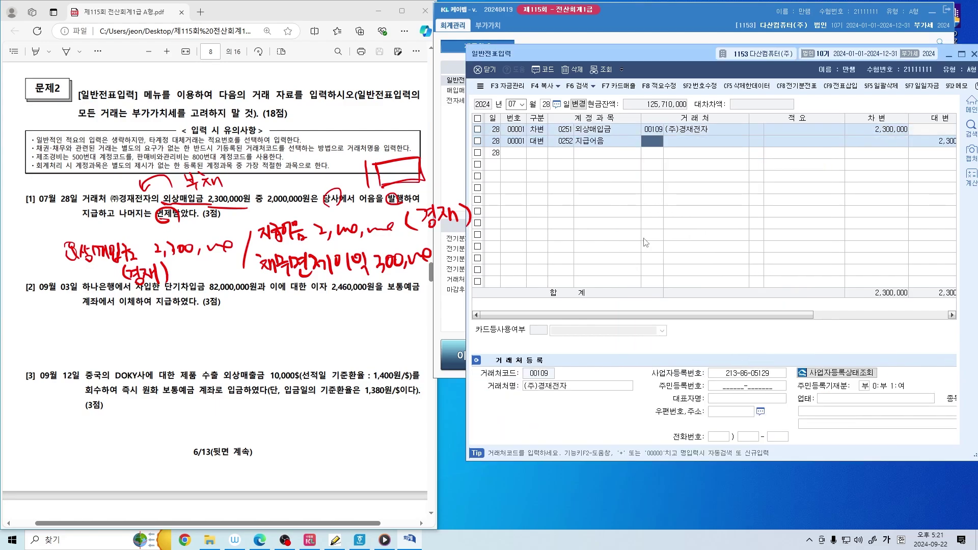
key("Down")
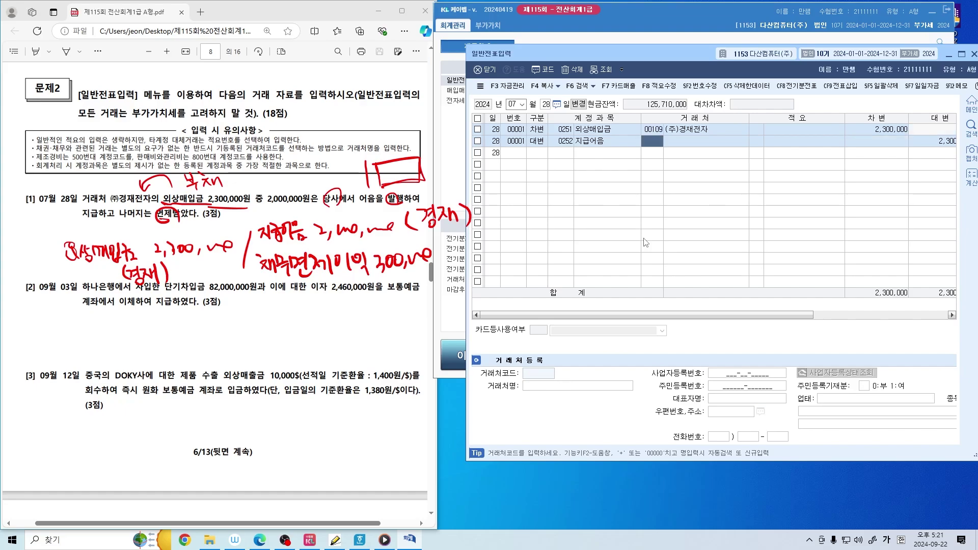
type("109")
key("Return")
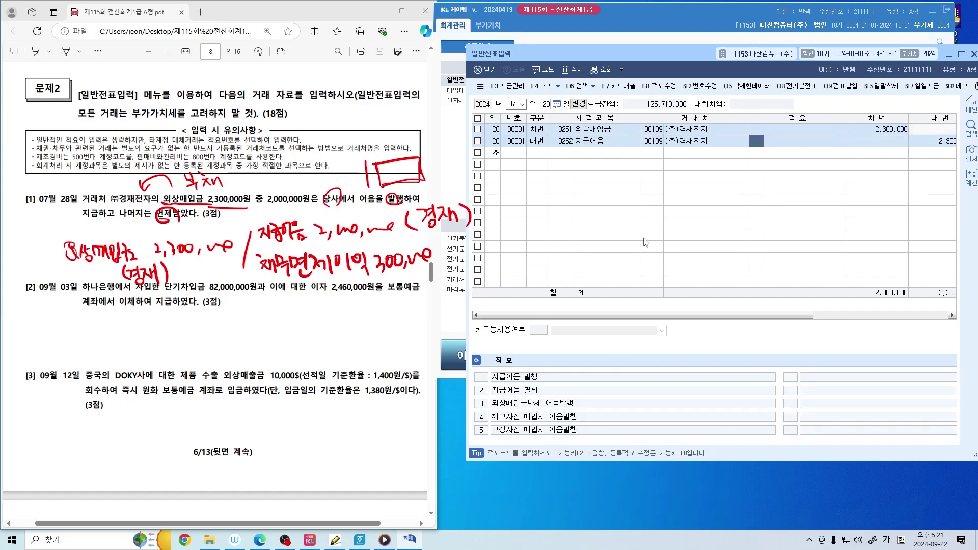
key("Left")
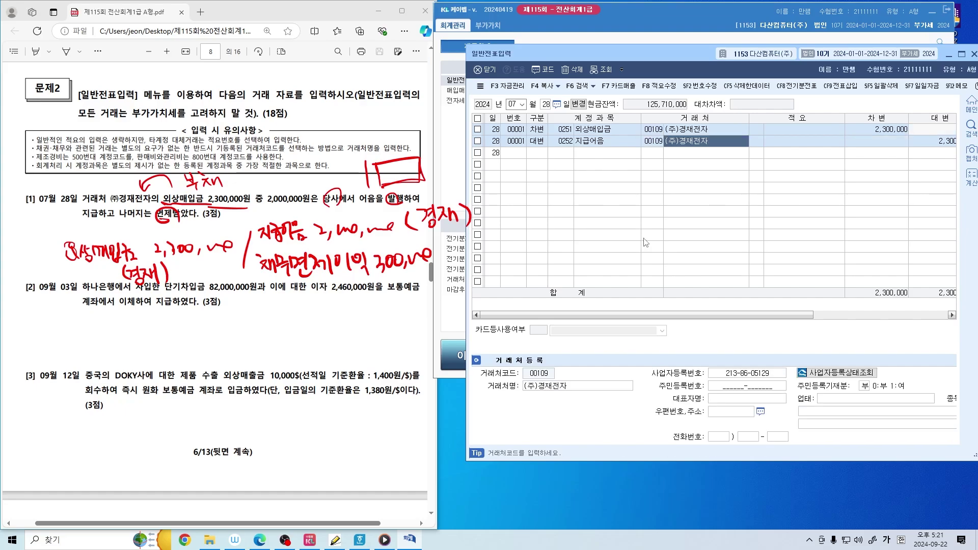
key("BackSpace")
key("BackSpace")
key("BackSpace")
key("BackSpace")
key("BackSpace")
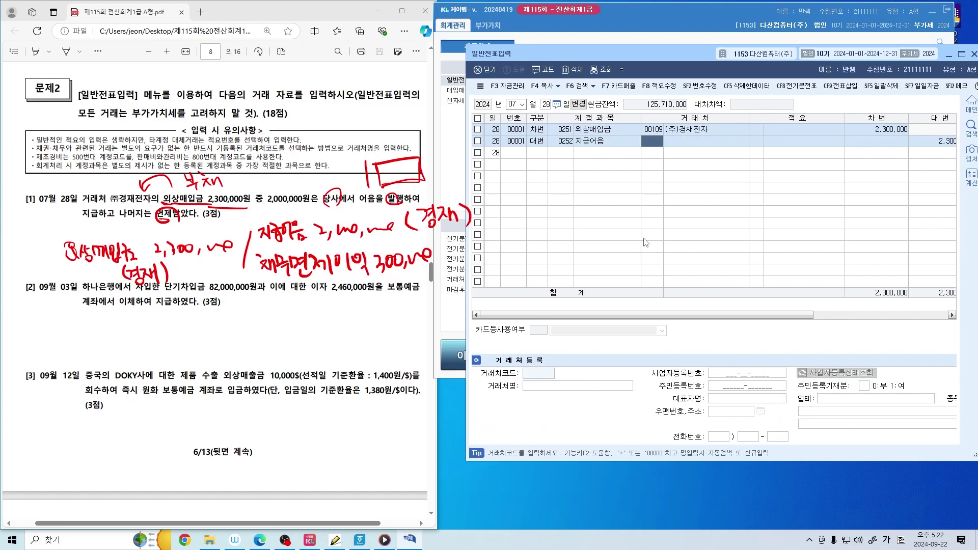
key("plus")
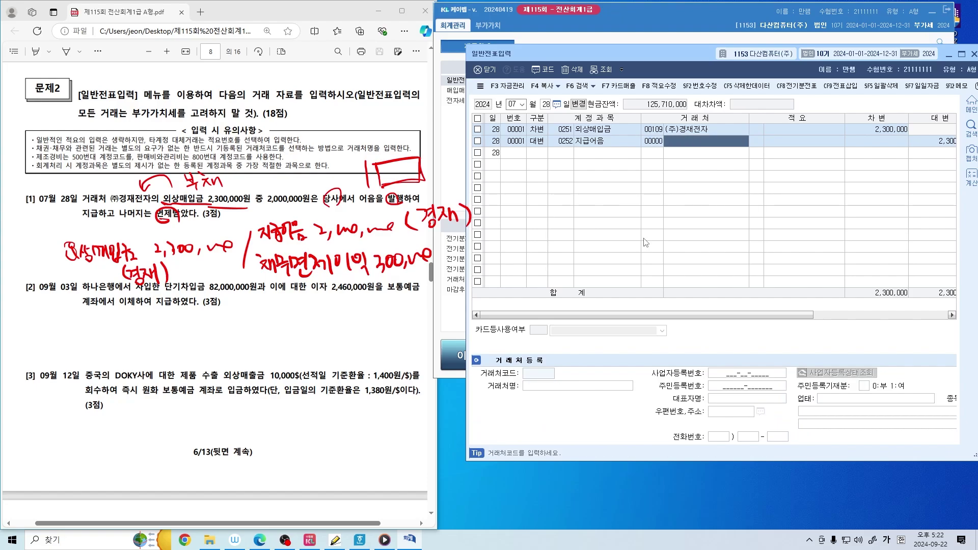
key("Left")
key("Right")
key("Left")
key("Right")
key("Return")
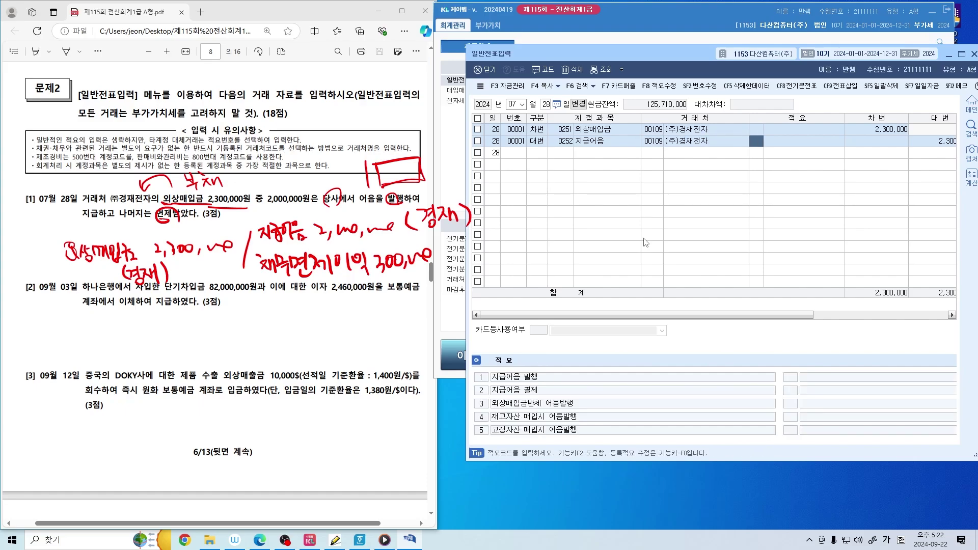
Confirm (주)경재전자 as row 2's partner and credit it 2,000,000
key("Left")
key("Up")
key("Down")
key("Left")
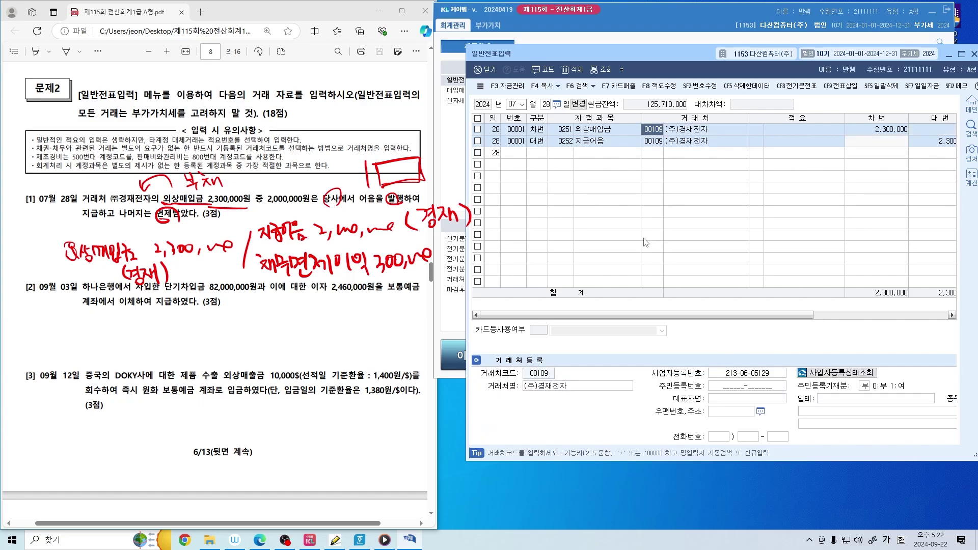
key("Return")
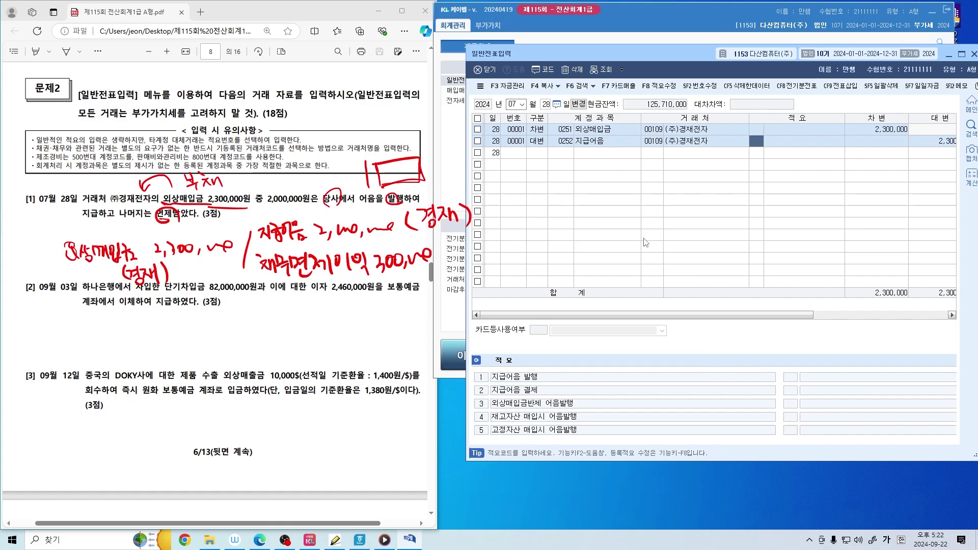
key("Left")
key("Left")
type("경재")
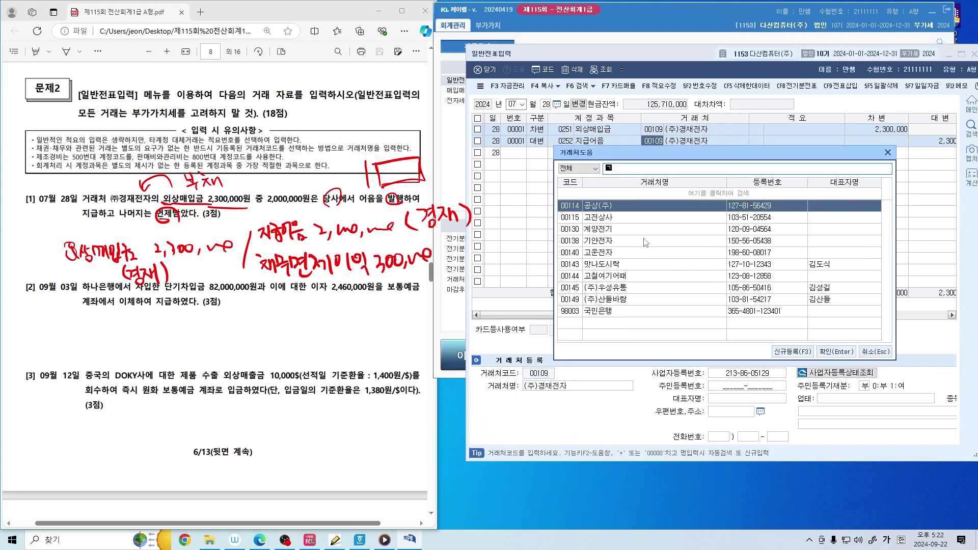
key("Return")
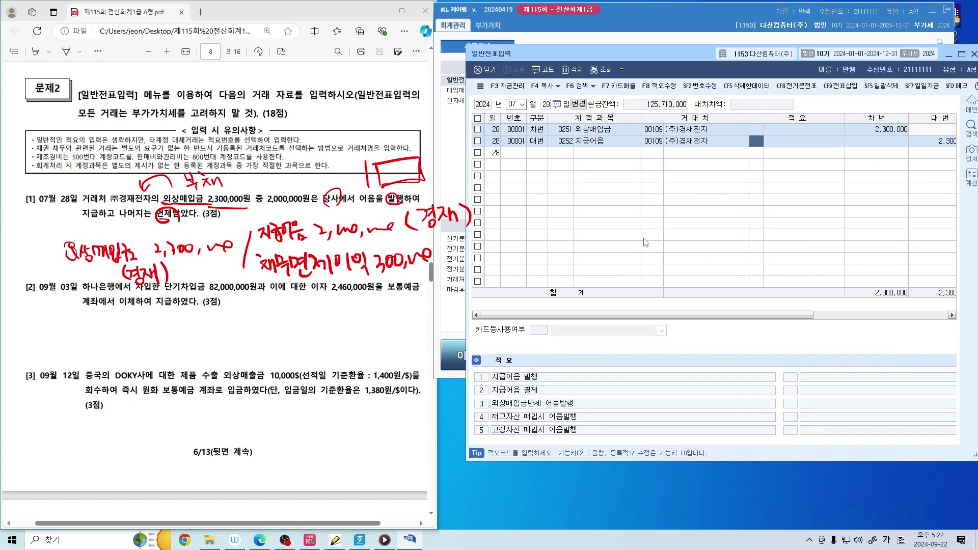
key("Return")
type("2000000")
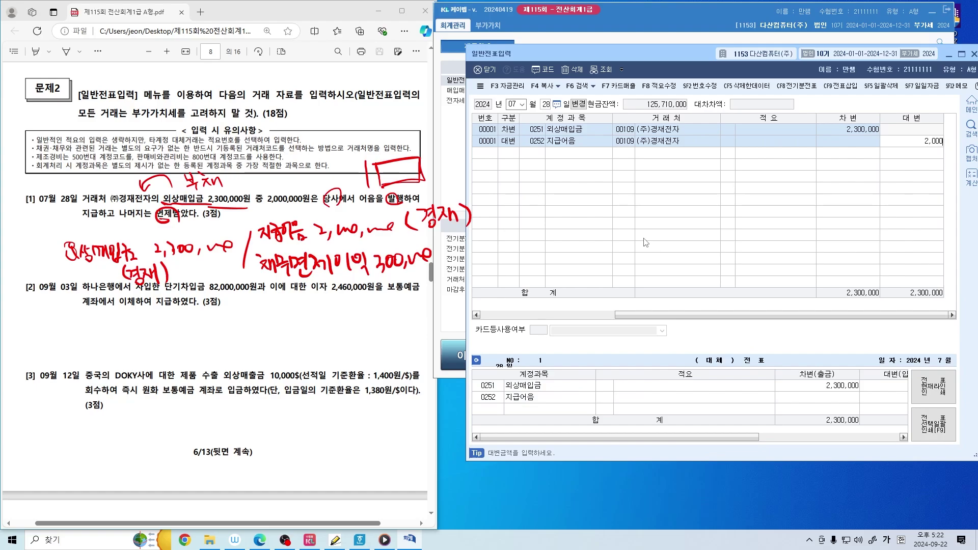
key("Return")
Add row 3 as a 대변 채무면제이익 line for the 300,000 balance
type("4")
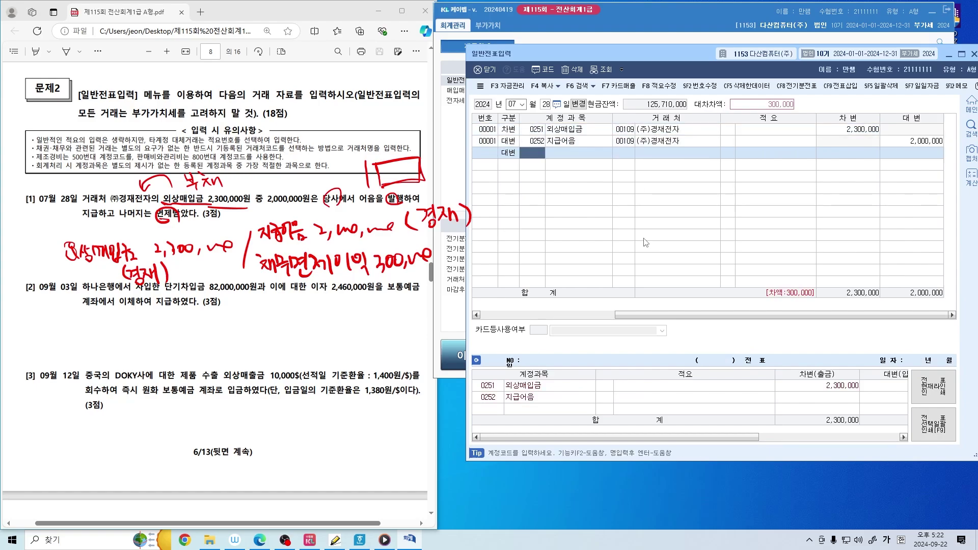
type("채무면제")
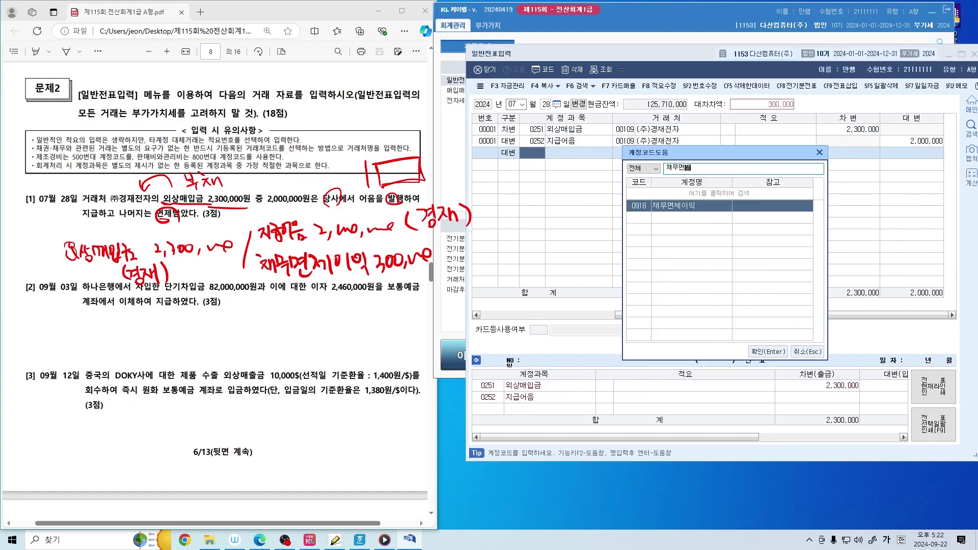
key("Return")
key("Return")
key("Return")
key("Return")
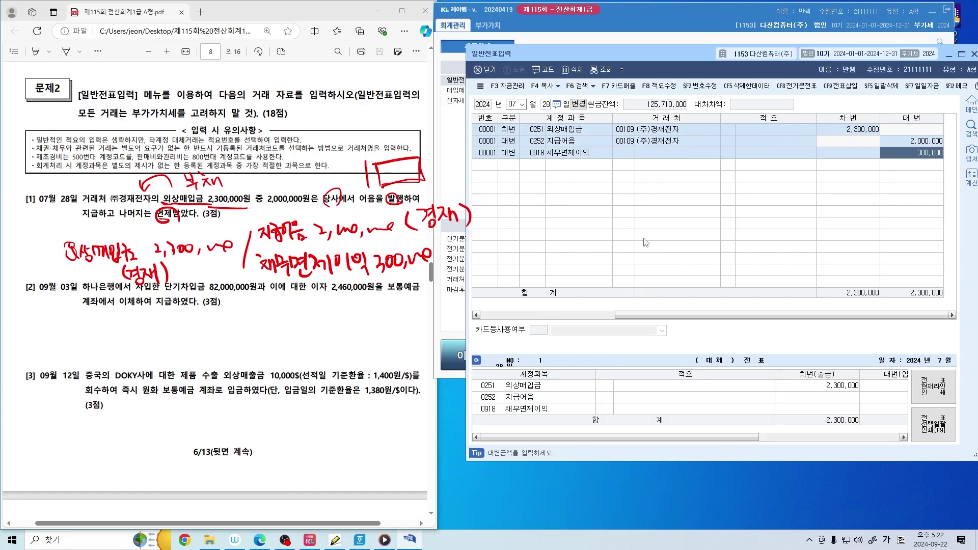
key("Up")
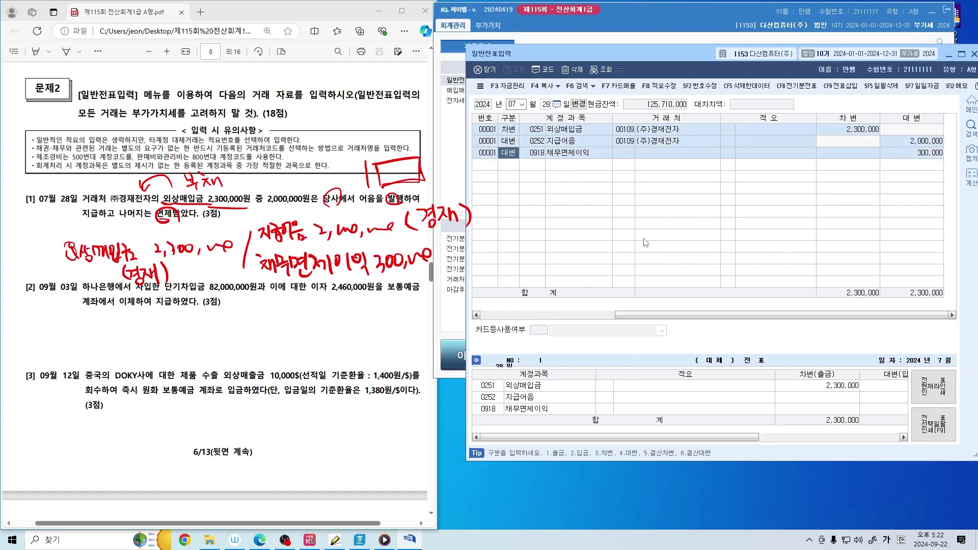
key("Return")
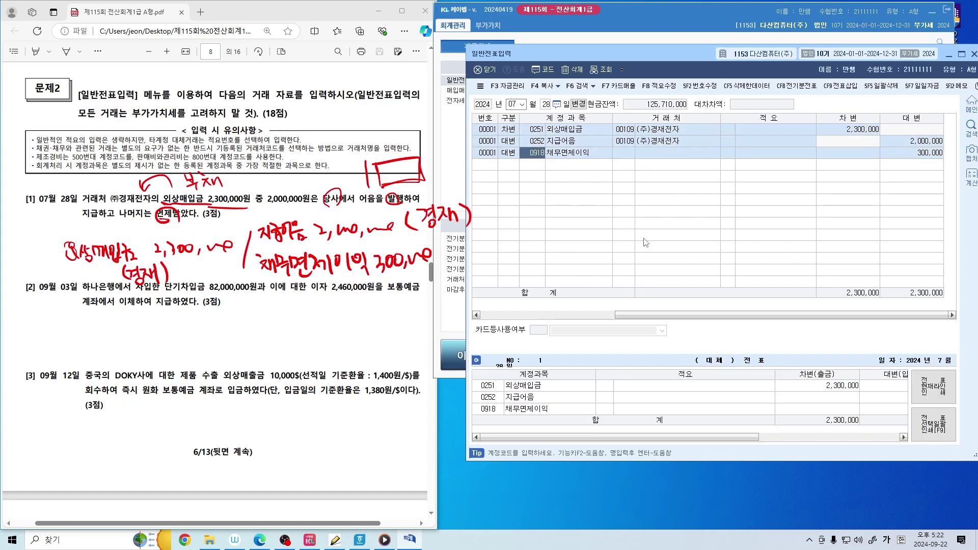
key("Return")
key("Return")
key("Return")
key("Up")
key("Left")
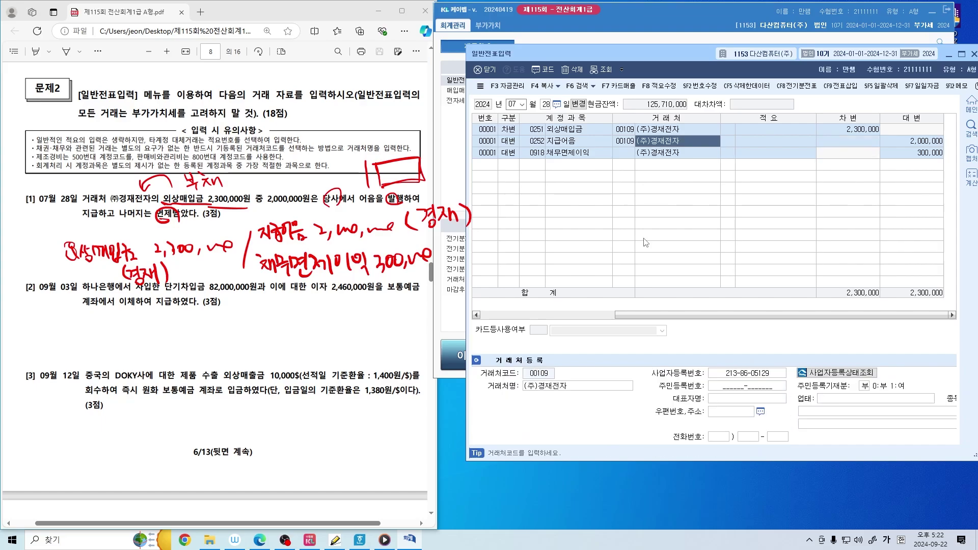
key("Down")
key("Return")
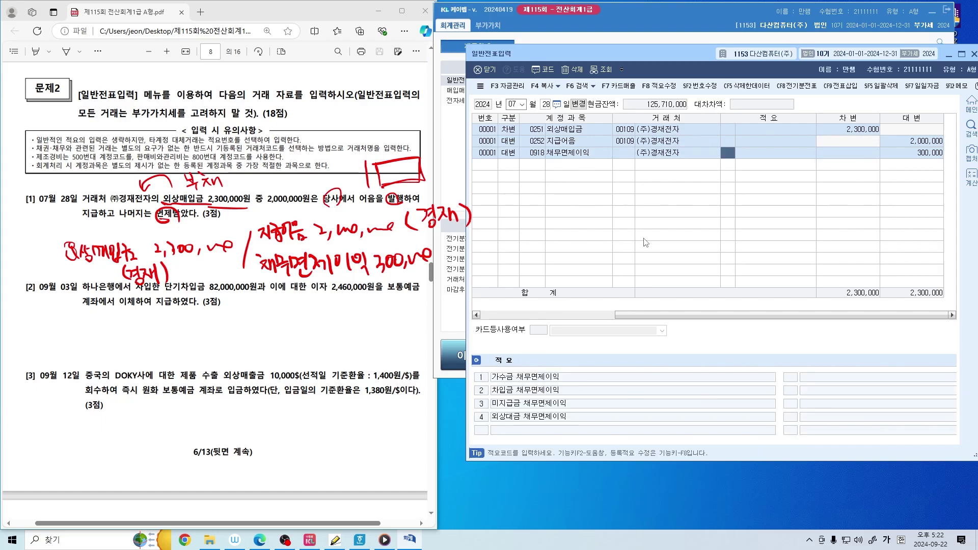
key("Return")
key("Return")
key("Return")
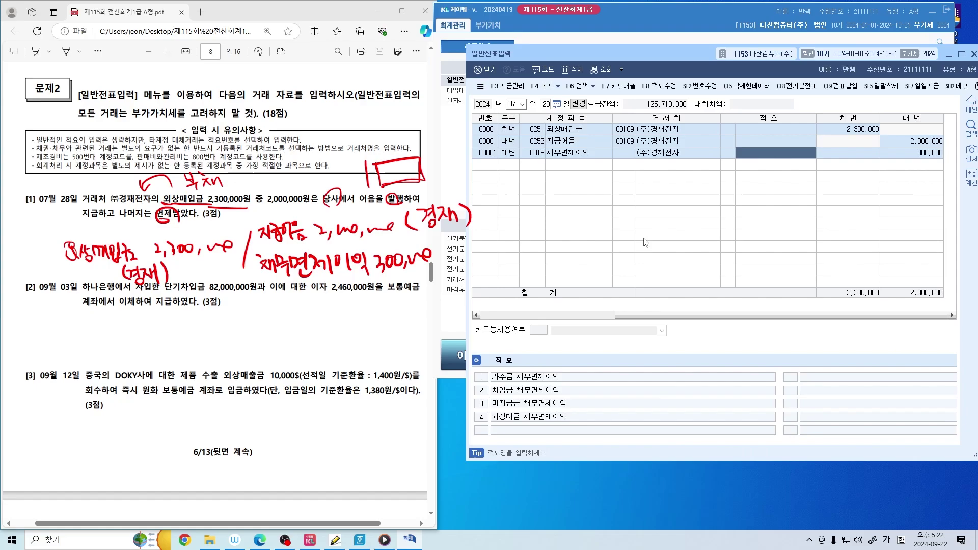
Delete the trading partner from the 채무면제이익 row and finish the row
key("Up")
key("Left")
key("Left")
key("Left")
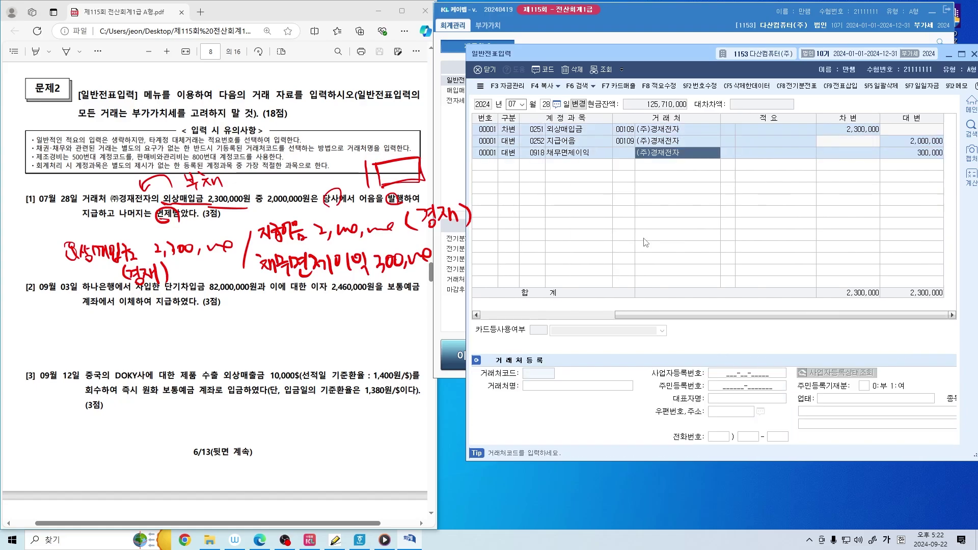
key("Delete")
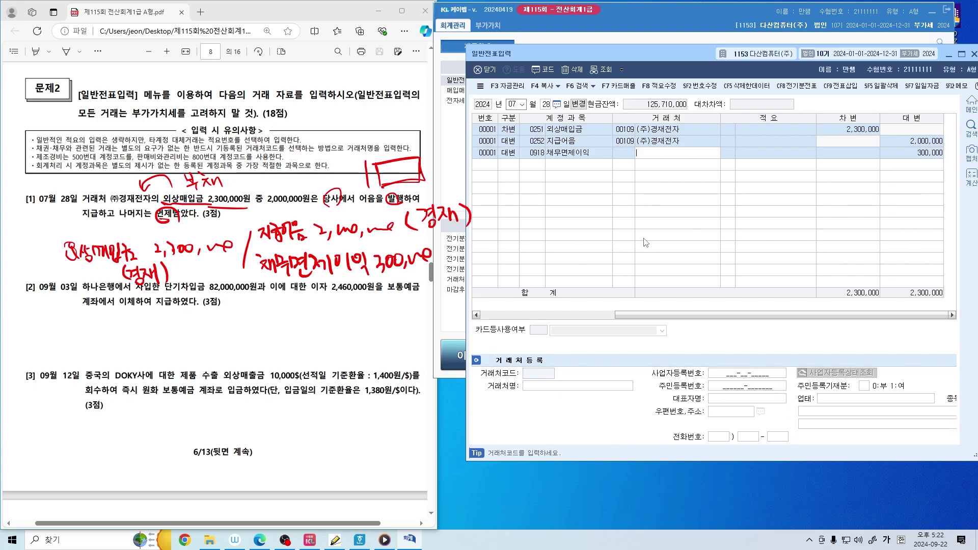
key("Return")
key("Left")
key("Left")
key("Left")
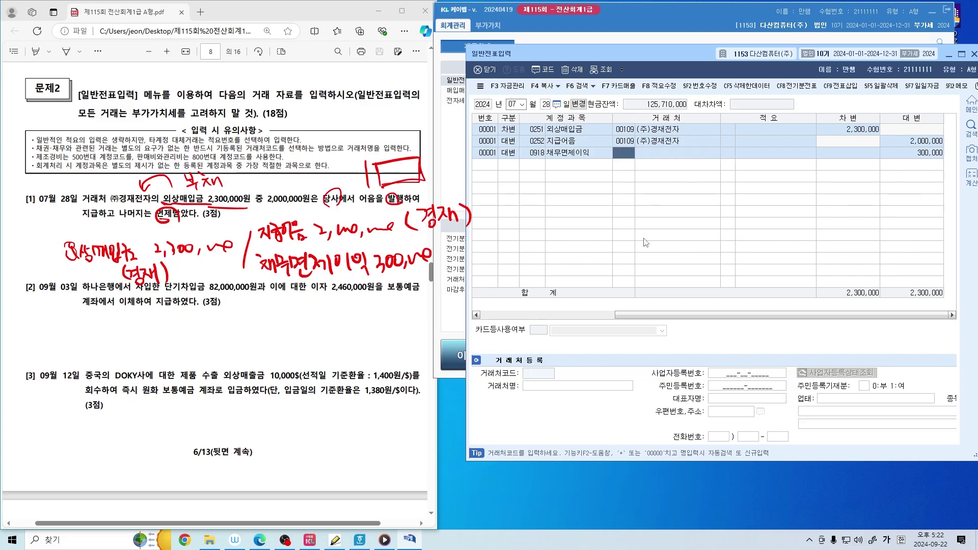
key("Return")
key("Return")
key("Return")
key("Left")
key("Left")
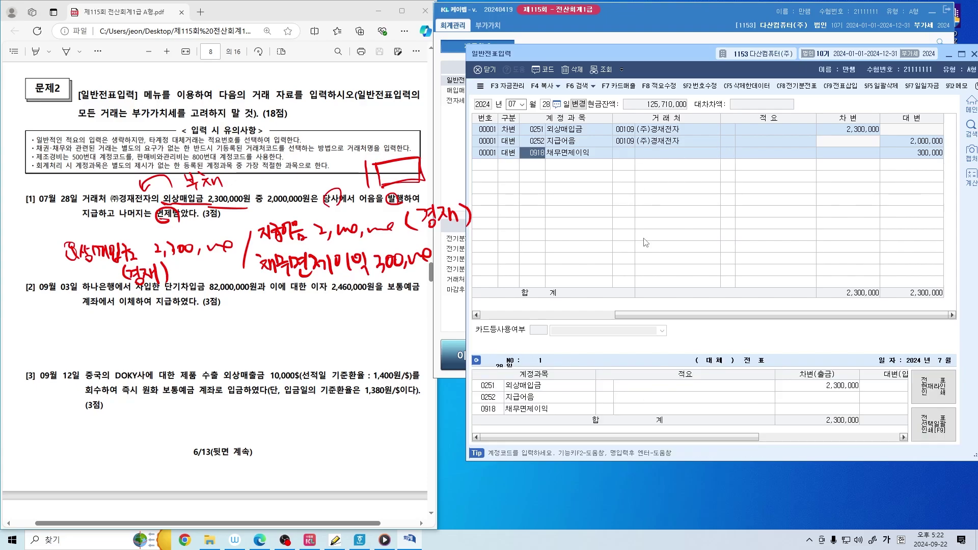
key("Return")
key("Return")
key("Return")
key("Left")
key("Left")
key("Left")
key("Return")
key("Return")
key("Return")
key("Return")
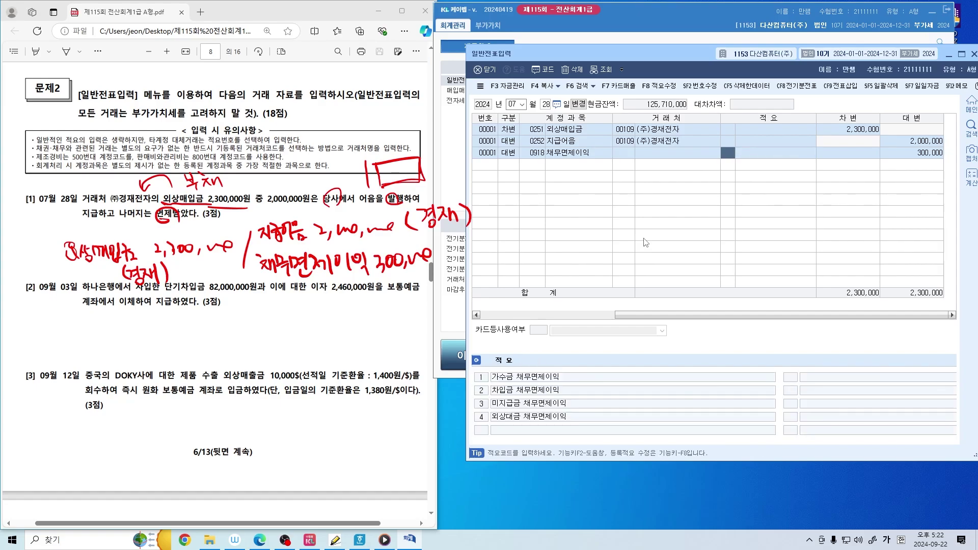
key("Left")
key("Left")
key("Left")
key("Left")
key("Return")
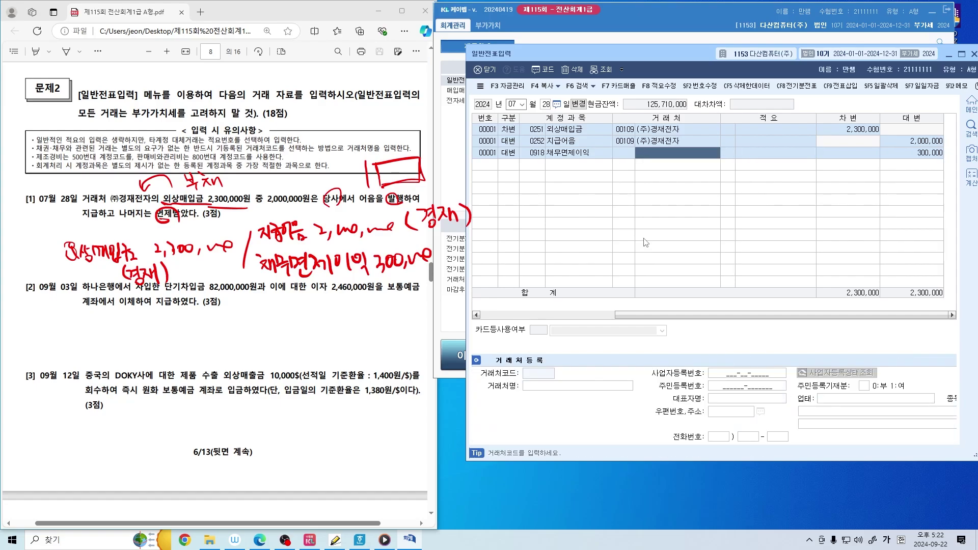
key("Return")
key("Left")
key("Left")
key("Return")
key("Return")
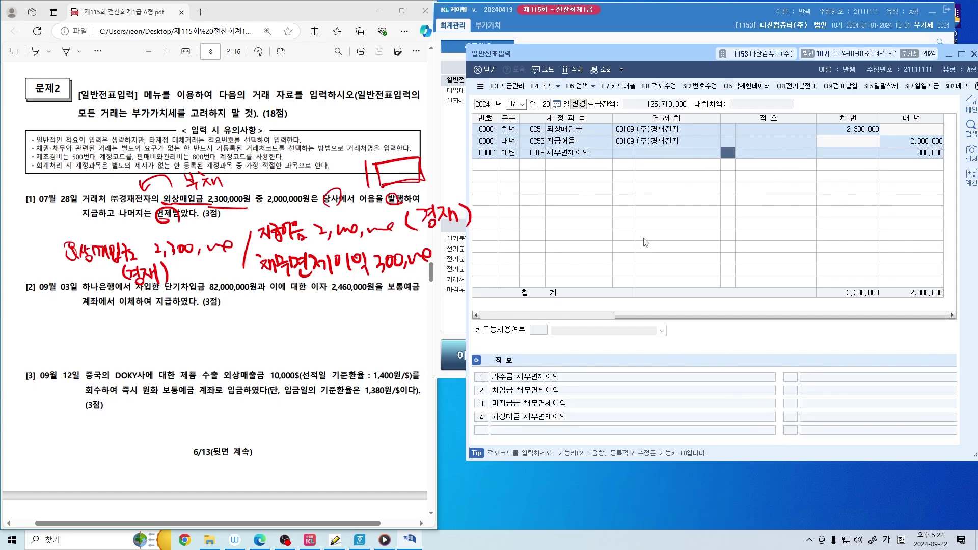
key("Left")
key("Left")
key("Return")
key("Return")
key("Return")
key("Return")
key("Return")
key("Return")
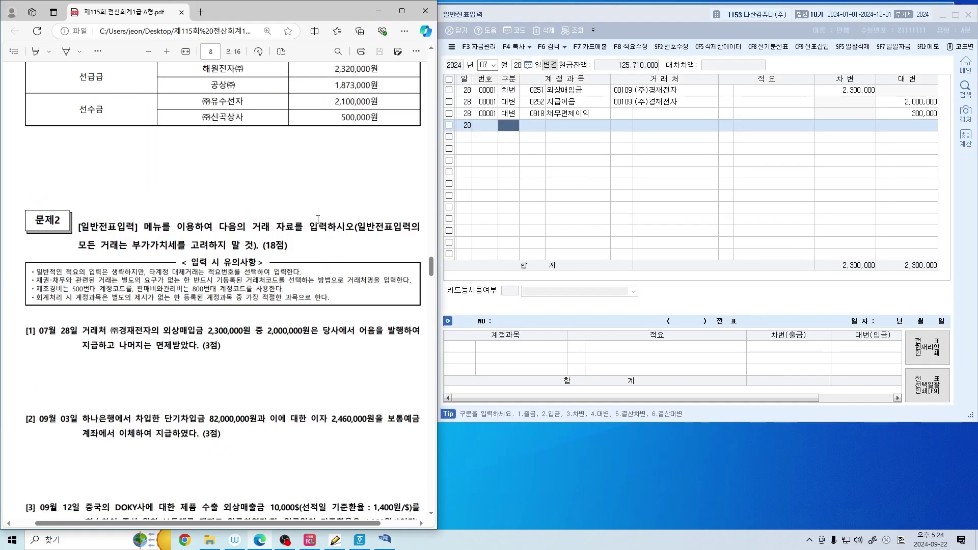
Scroll to problem [2] and mark 단기차입금 and 보통예금 in red
scroll(318, 219, "down", 5)
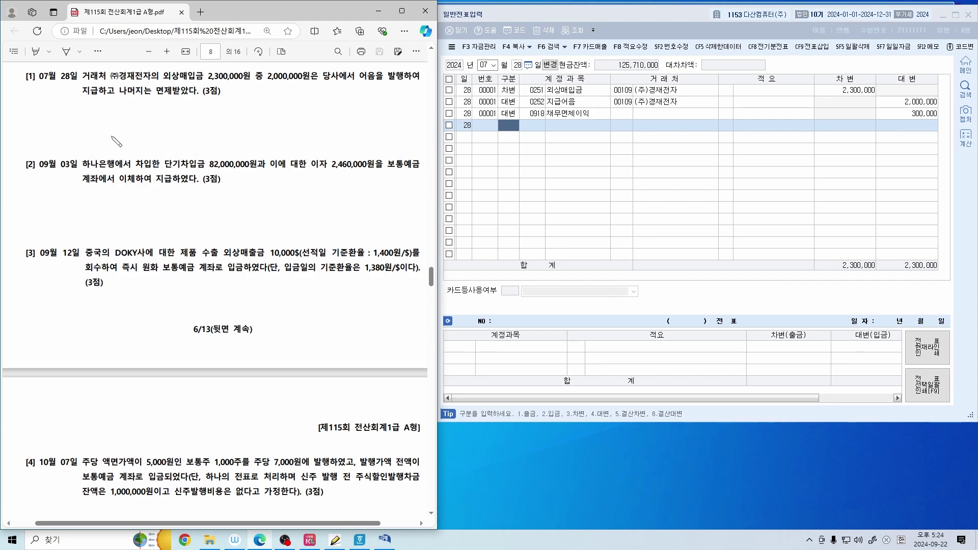
mouse_move(112, 137)
left_mouse_down()
mouse_move(133, 135)
mouse_move(139, 146)
mouse_move(146, 128)
mouse_move(155, 148)
mouse_move(176, 127)
mouse_move(176, 139)
mouse_move(192, 133)
mouse_move(203, 145)
mouse_move(219, 130)
mouse_move(216, 148)
mouse_move(241, 134)
mouse_move(246, 144)
left_mouse_up()
left_click_drag(164, 173, 194, 173)
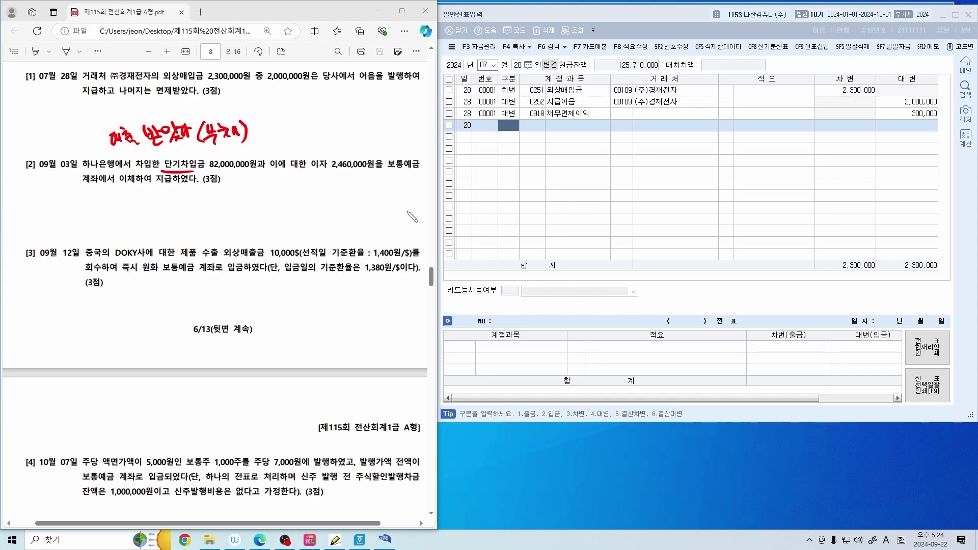
mouse_move(262, 158)
left_mouse_down()
mouse_move(253, 167)
mouse_move(264, 158)
left_mouse_up()
left_click_drag(386, 171, 413, 170)
left_click_drag(130, 174, 171, 185)
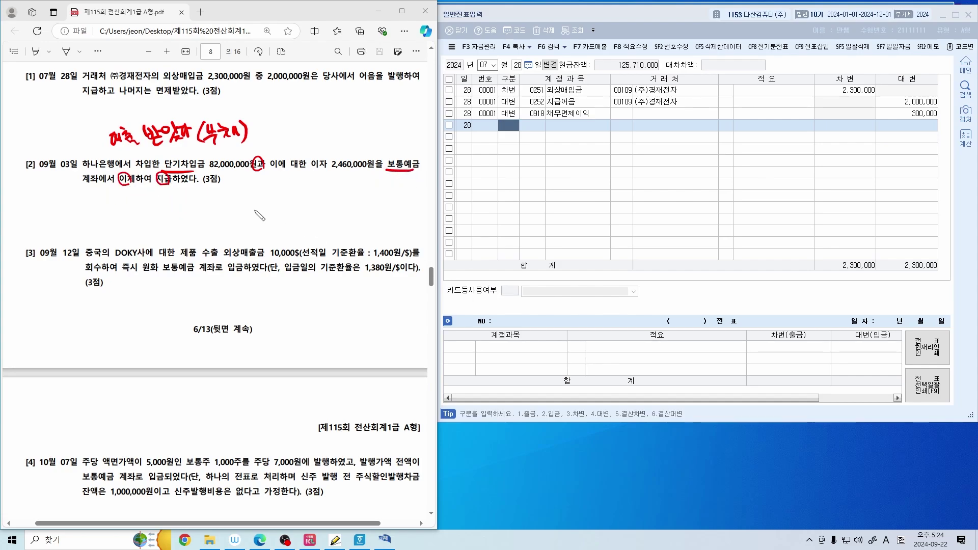
Box 단기차입금, draw an arrow, and write 단기차입금 82,000,000 below problem [2]
left_click_drag(241, 199, 241, 233)
mouse_move(164, 173)
left_mouse_down()
mouse_move(168, 153)
mouse_move(208, 168)
mouse_move(195, 179)
left_mouse_up()
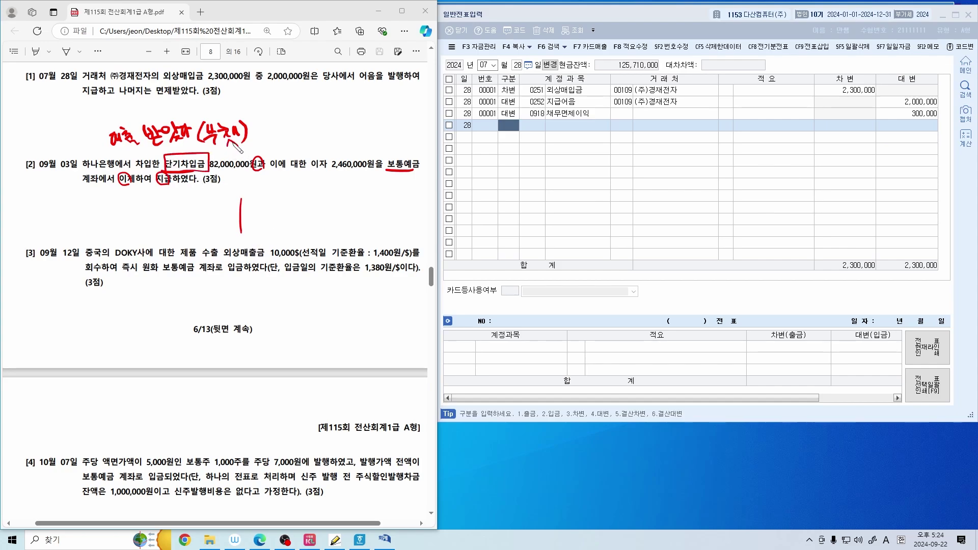
left_click_drag(234, 143, 209, 156)
mouse_move(342, 121)
left_mouse_down()
mouse_move(355, 99)
mouse_move(332, 132)
mouse_move(304, 142)
mouse_move(317, 149)
left_mouse_up()
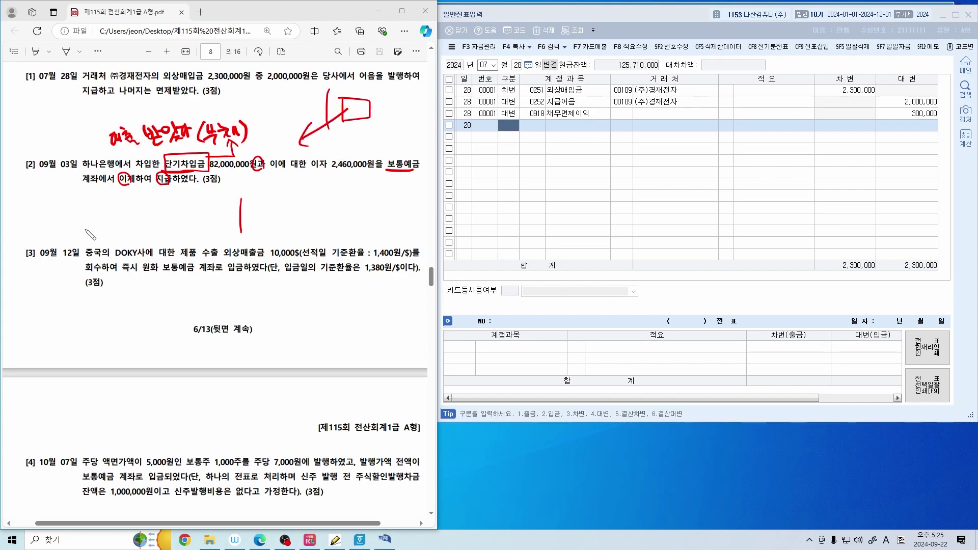
mouse_move(55, 199)
left_mouse_down()
mouse_move(123, 214)
mouse_move(214, 202)
left_mouse_up()
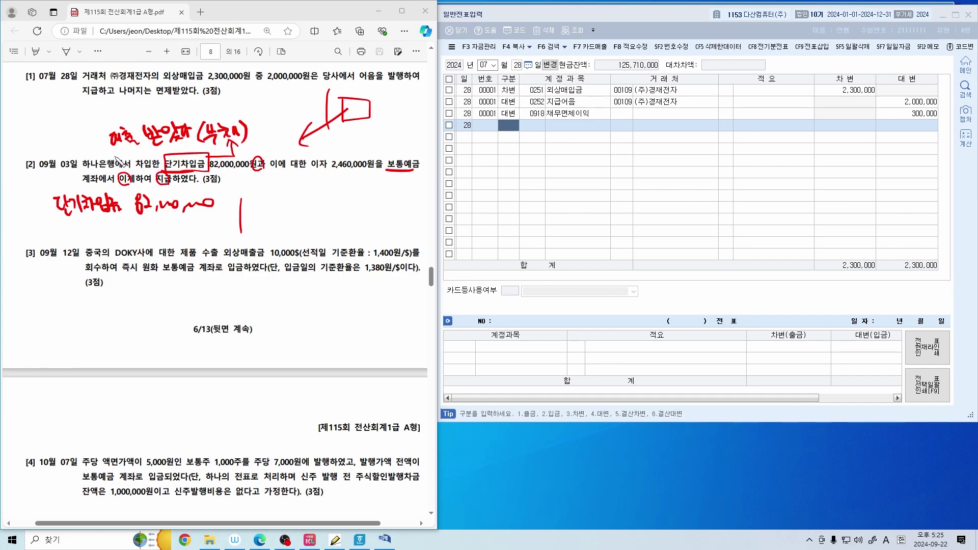
Write (하나), circle 이자, and jot 이자비용 2,460,000 with a 보통예금 box under problem [2]
mouse_move(11, 182)
left_mouse_down()
mouse_move(7, 198)
mouse_move(31, 193)
left_mouse_up()
left_click_drag(33, 180, 38, 195)
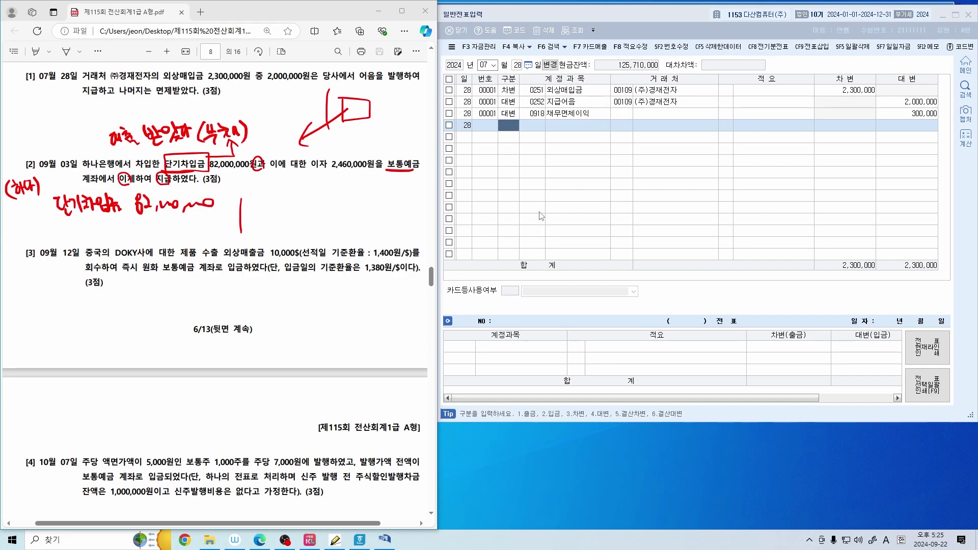
mouse_move(324, 153)
left_mouse_down()
mouse_move(327, 174)
mouse_move(361, 173)
left_mouse_up()
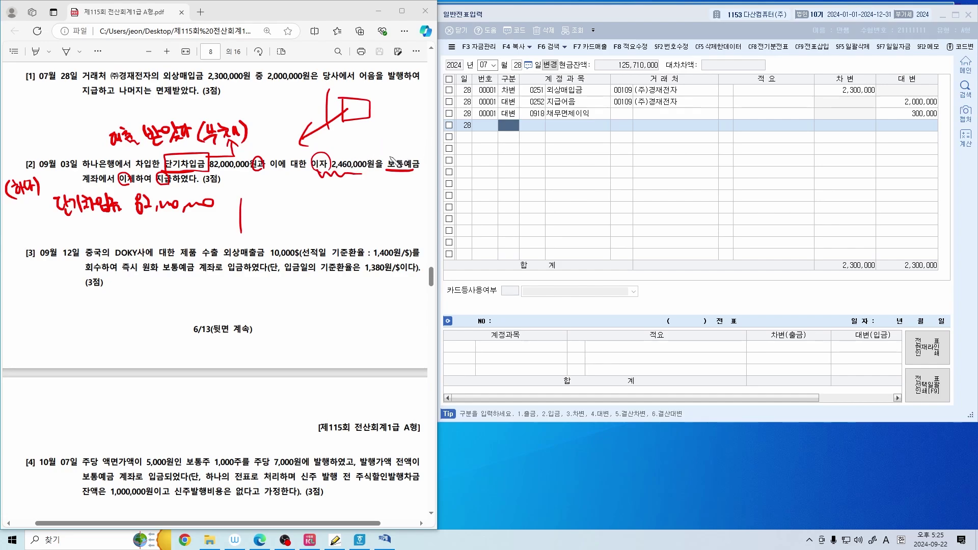
left_click_drag(328, 173, 342, 176)
mouse_move(65, 226)
left_mouse_down()
mouse_move(72, 240)
mouse_move(77, 227)
mouse_move(104, 239)
mouse_move(111, 226)
mouse_move(113, 244)
mouse_move(278, 216)
mouse_move(270, 232)
mouse_move(281, 215)
mouse_move(318, 231)
left_mouse_up()
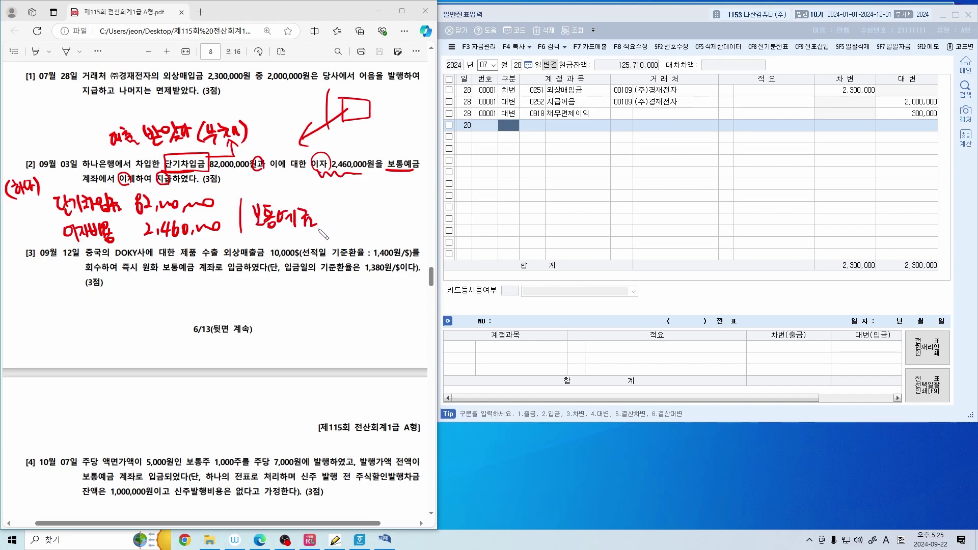
left_click_drag(351, 200, 362, 241)
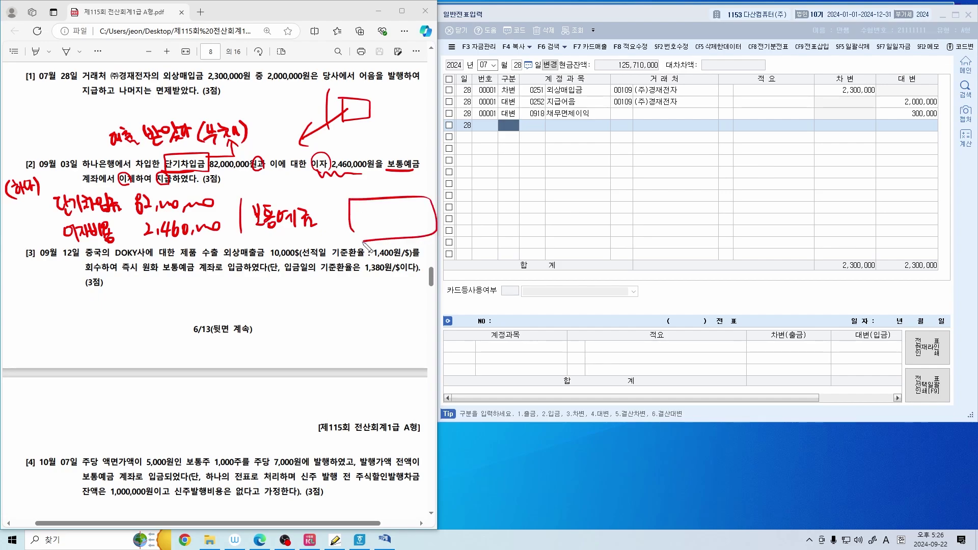
Return to the journal and set the entry date to September 3
left_click(716, 209)
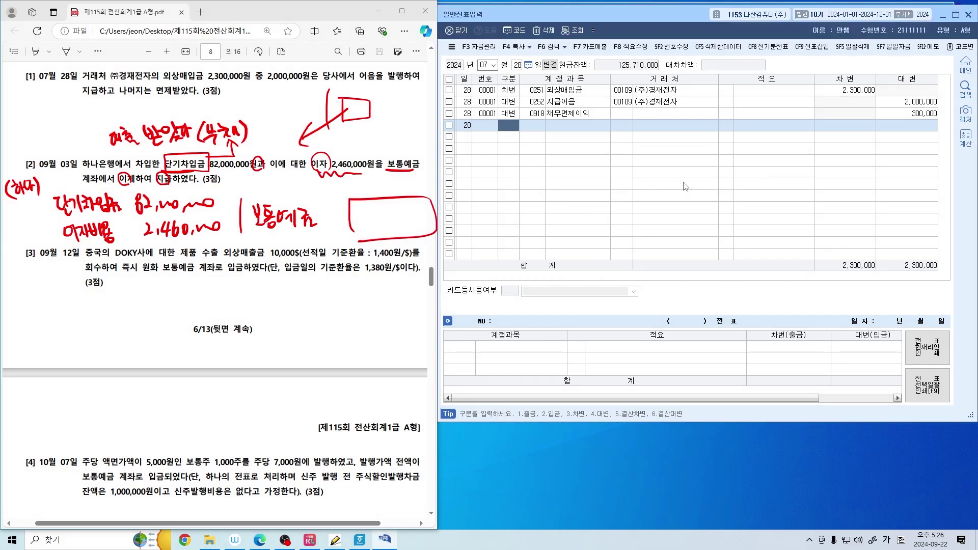
left_click(483, 64)
type("09")
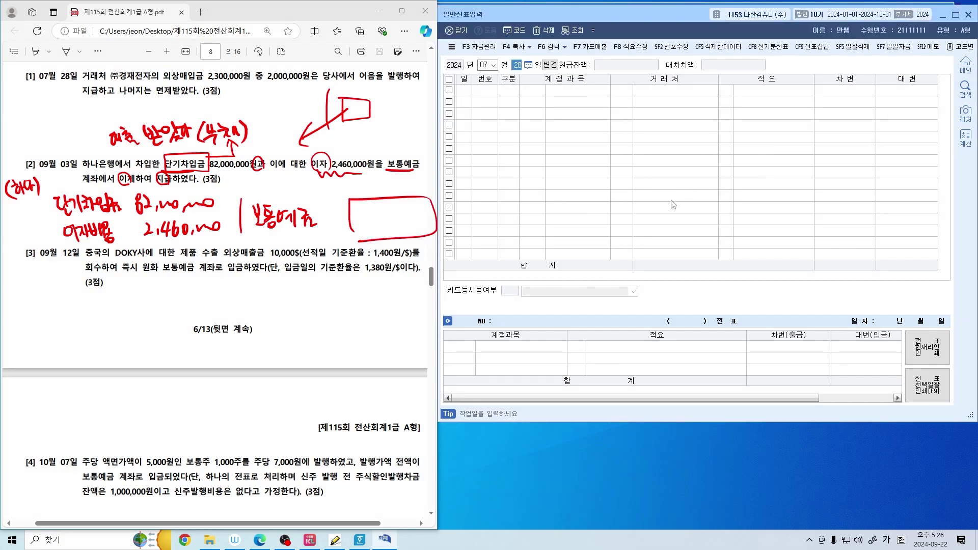
key("Return")
type("3")
key("Return")
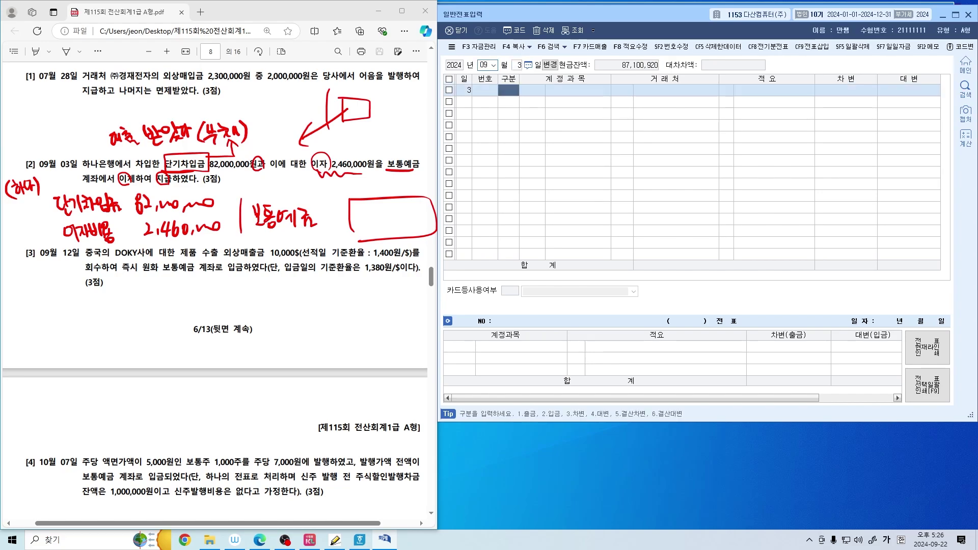
Debit 단기차입금 82,000,000 with 하나은행 as the trading partner
type("3")
key("F2")
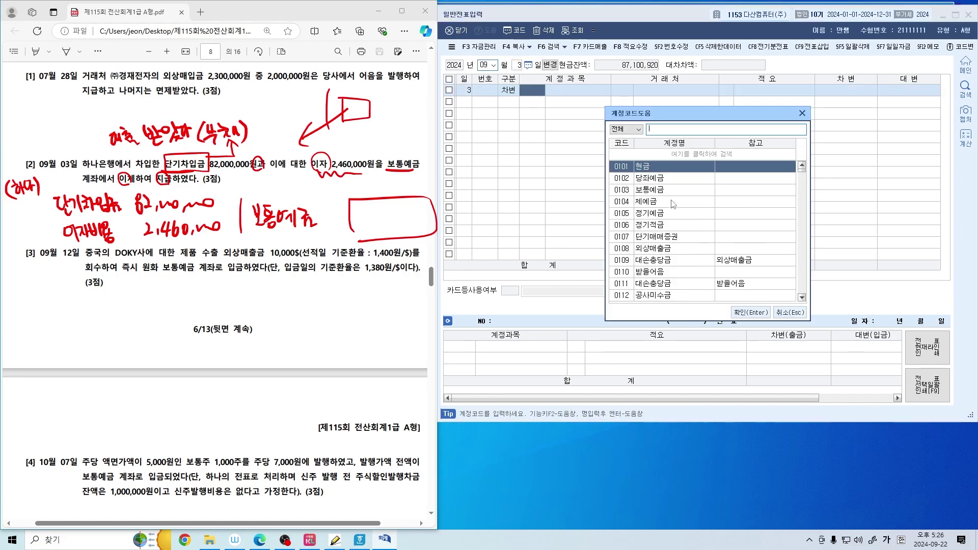
type("단기차이")
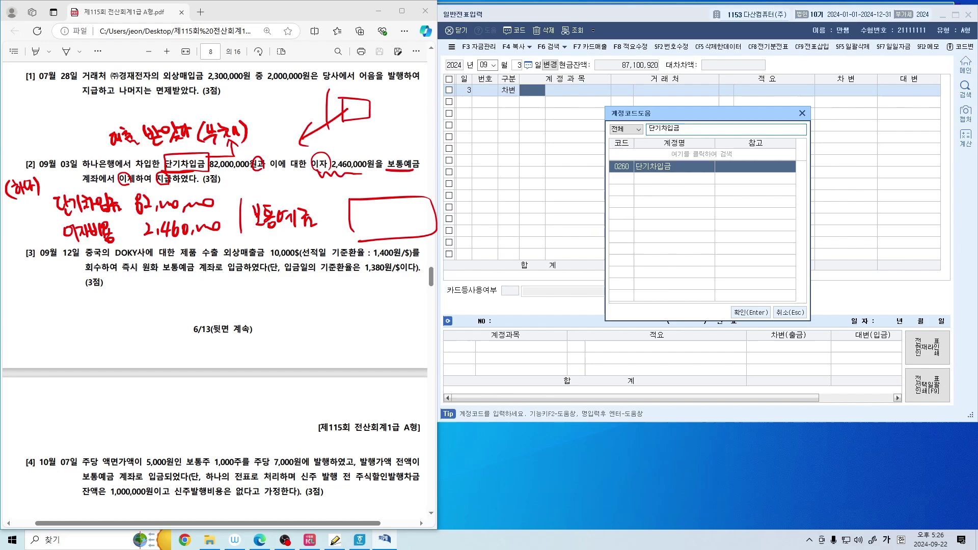
key("Return")
key("F2")
type("하나은행")
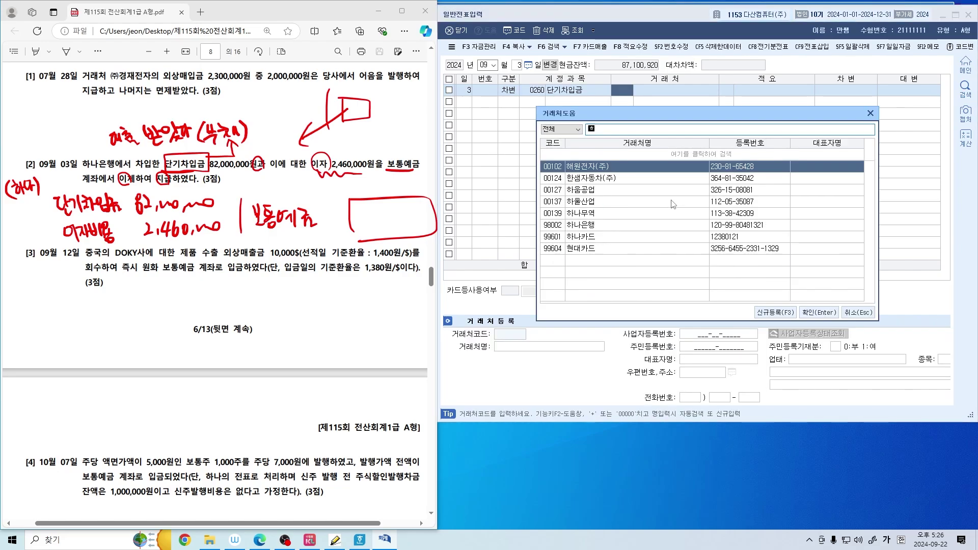
key("Return")
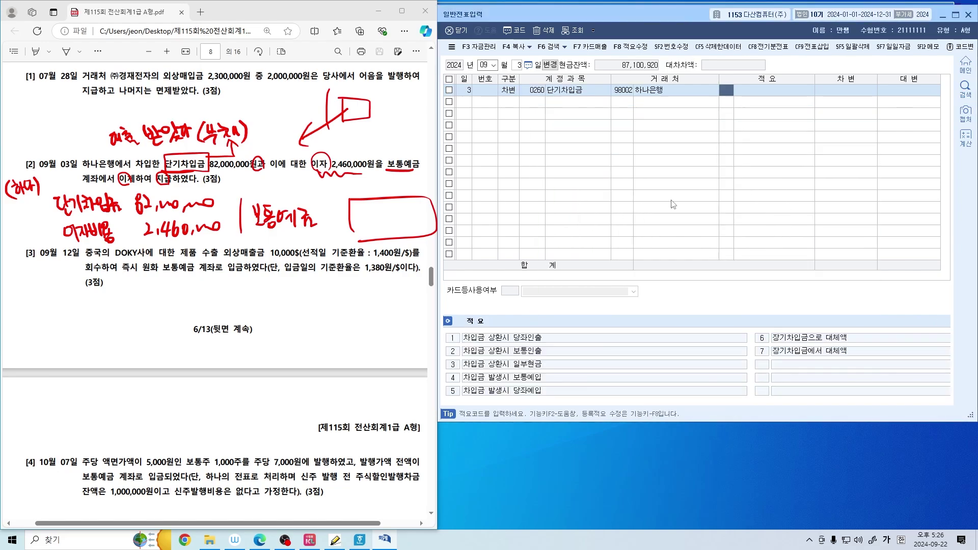
key("Return")
type("82000000")
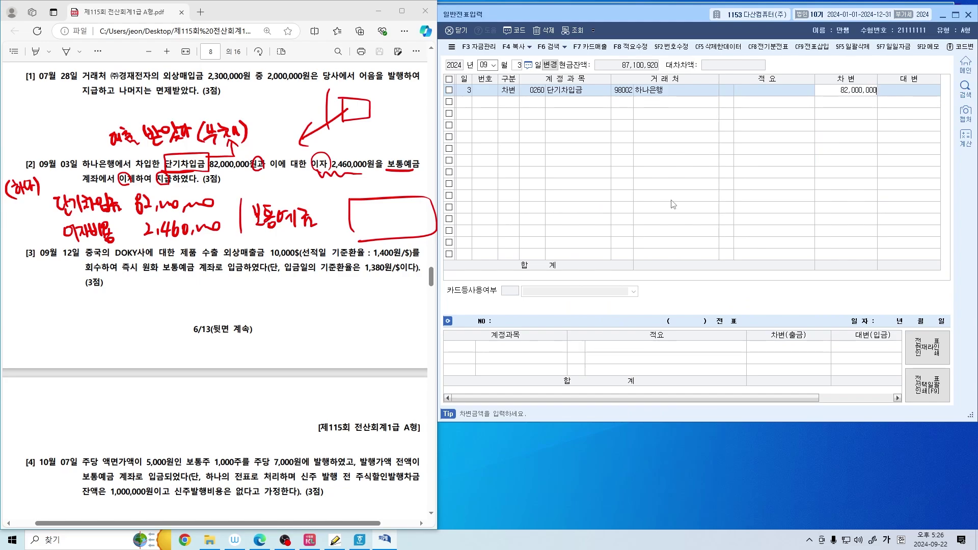
key("Return")
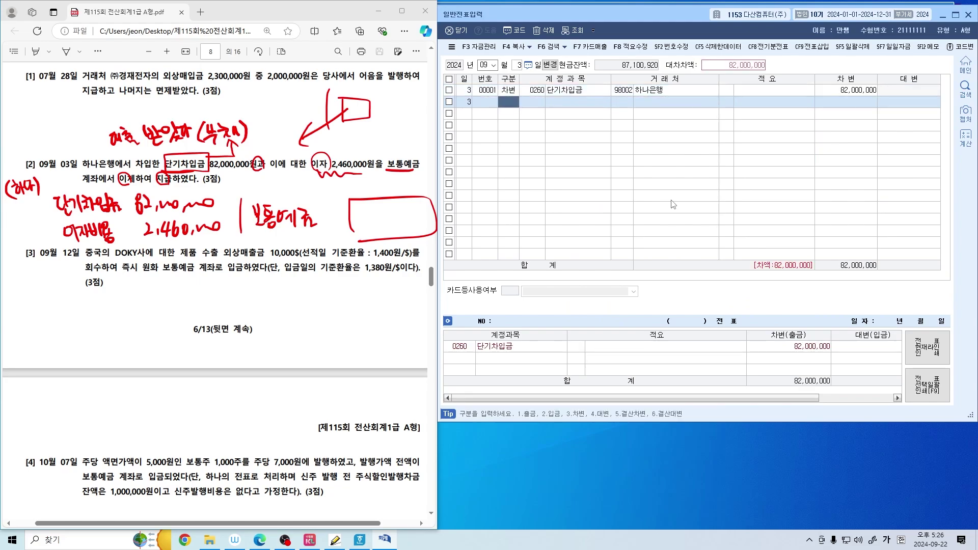
Add a second debit line of 이자비용 2,460,000
type("3이자")
key("Return")
type("비용")
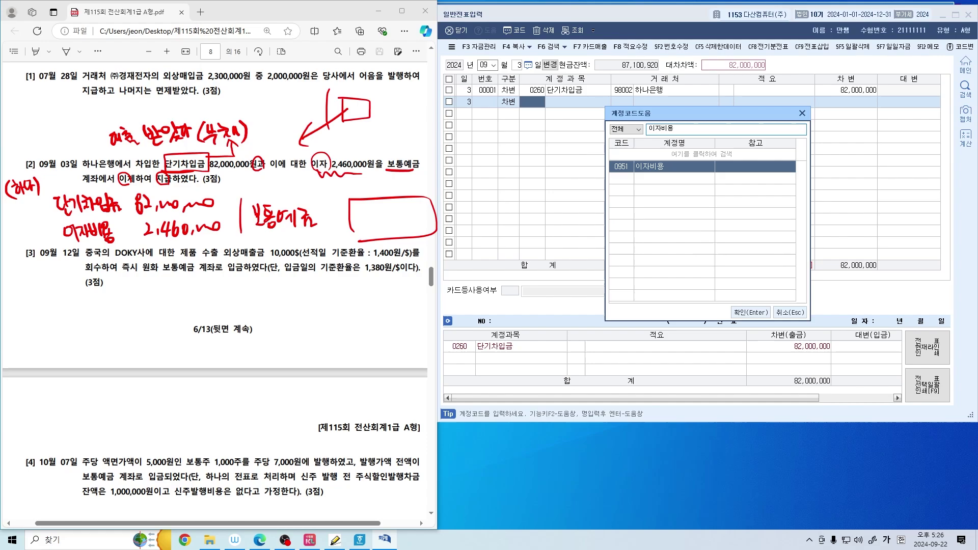
key("Return")
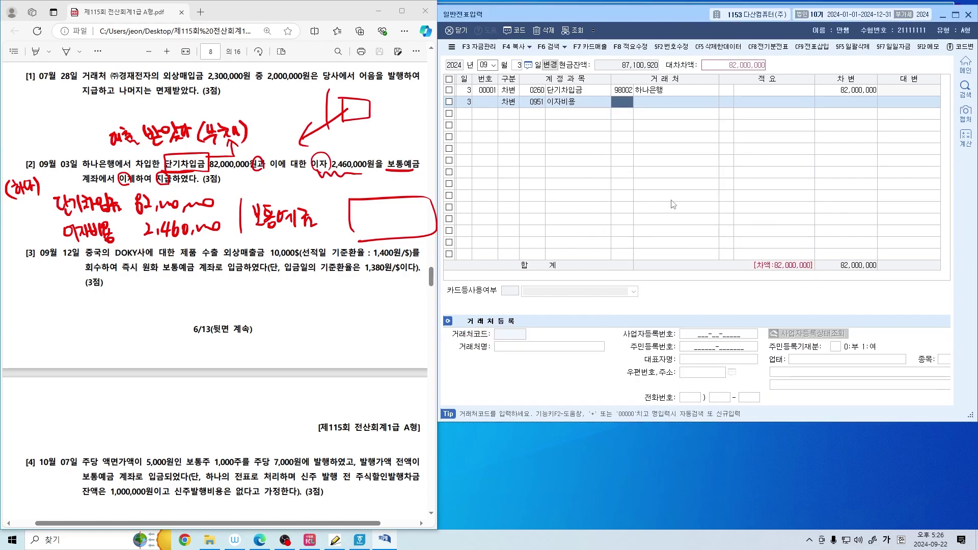
key("Return")
key("Return")
key("Return")
type("2,46")
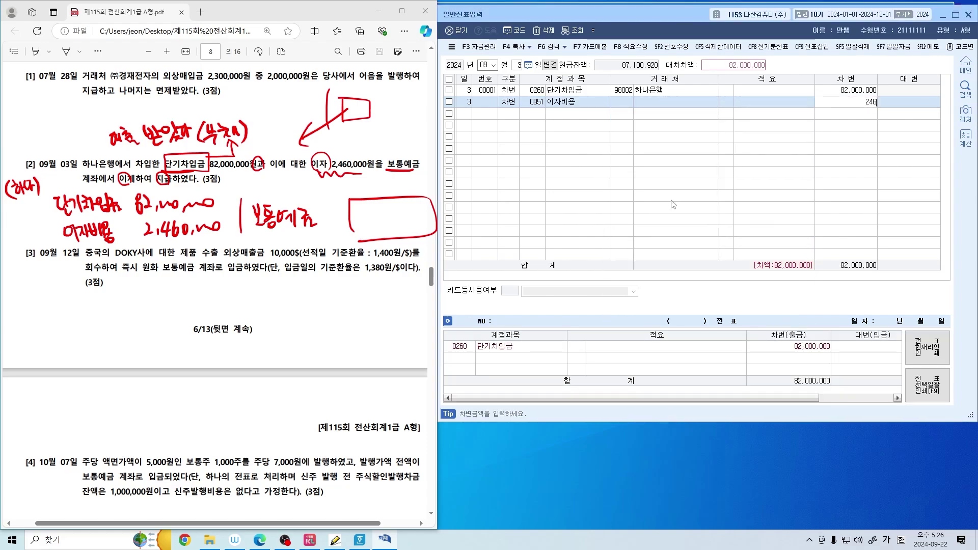
type("0,000")
key("Return")
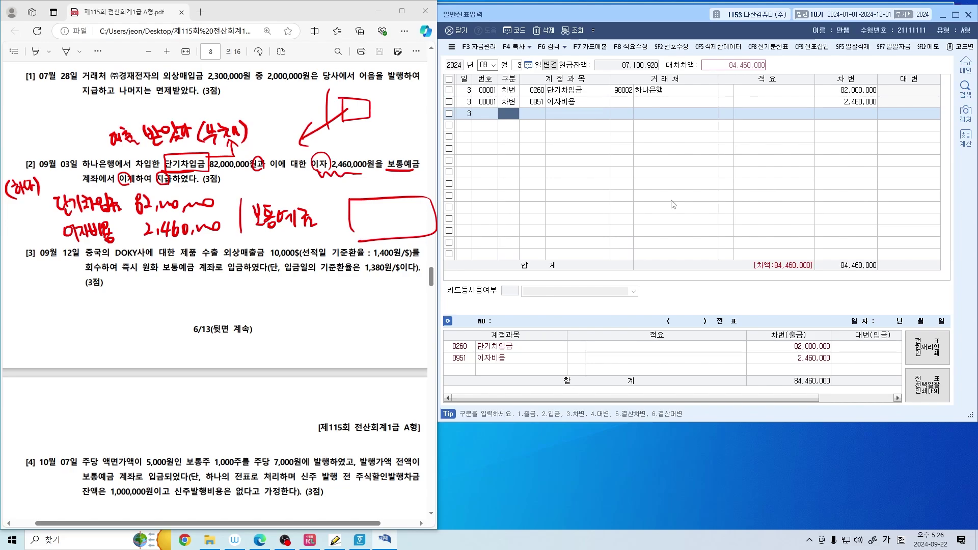
Credit 보통예금 84,460,000 to balance the entry, then underline 대한 in question [3]
key("Up")
key("Right")
key("Right")
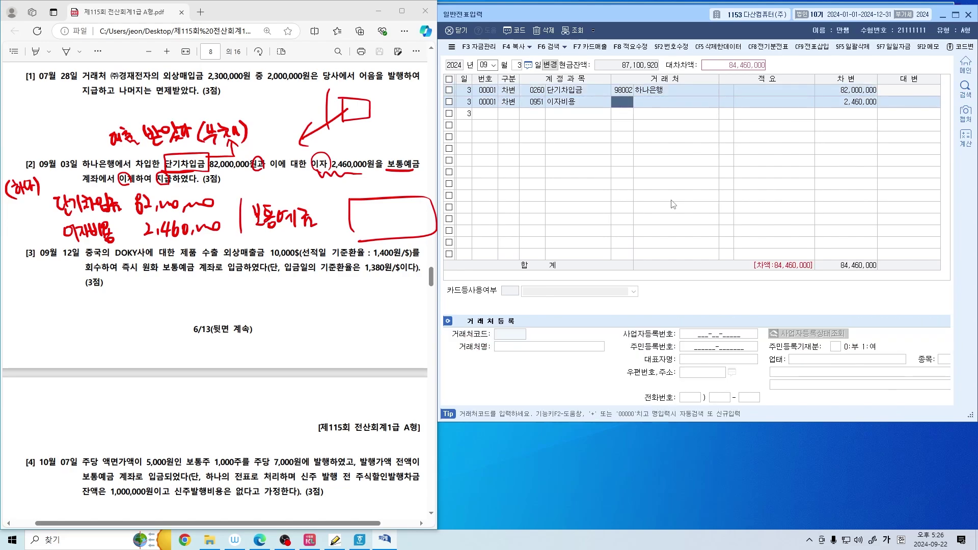
key("Down")
type("4")
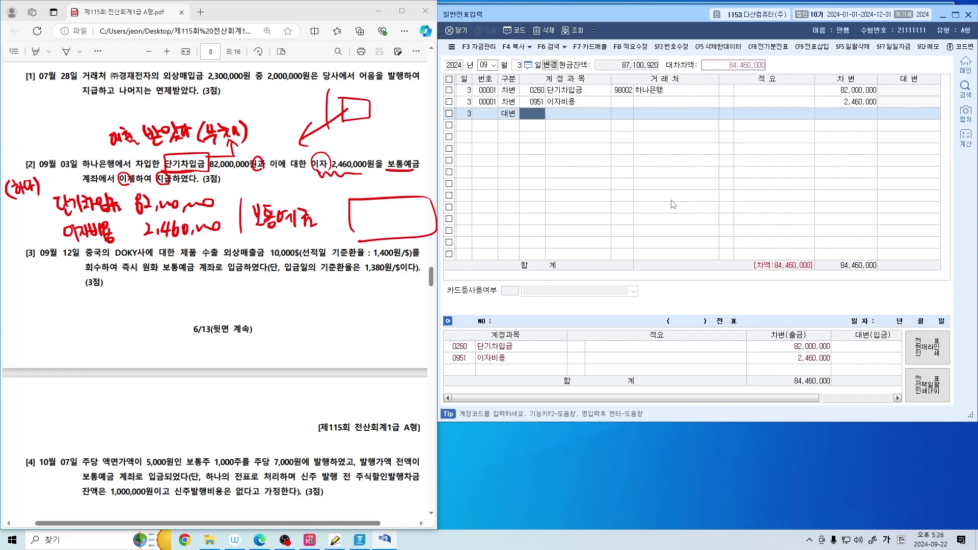
type("ㅂ")
type("보통")
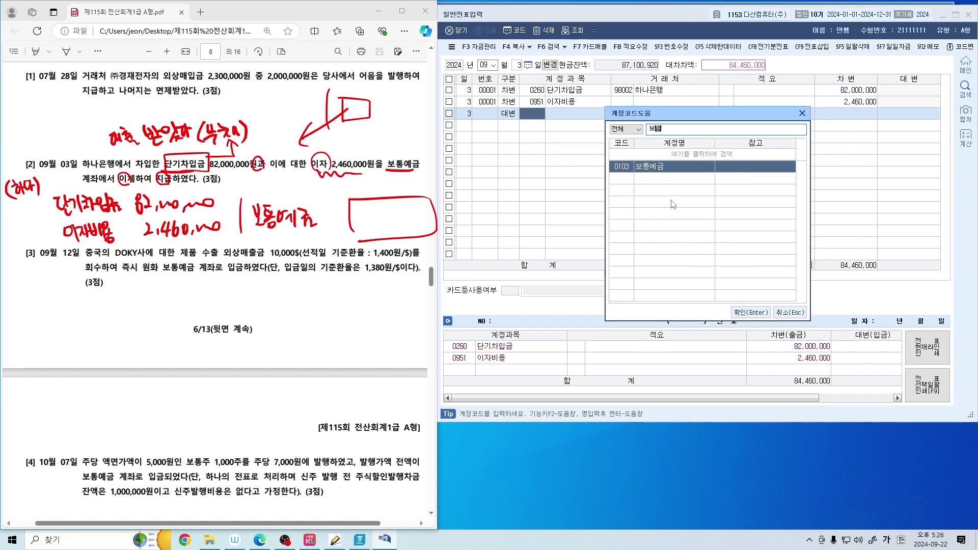
key("Return")
key("Return")
key("Return")
key("Return")
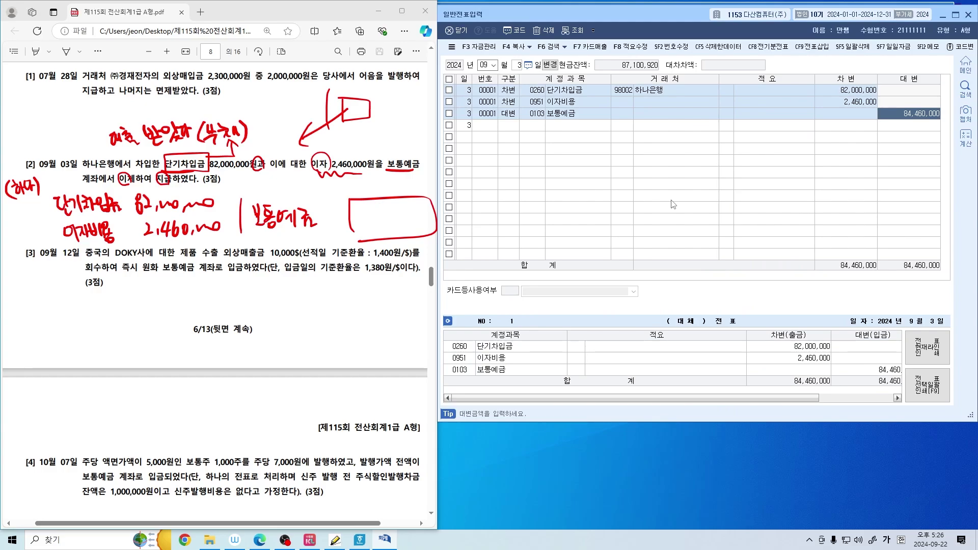
key("Return")
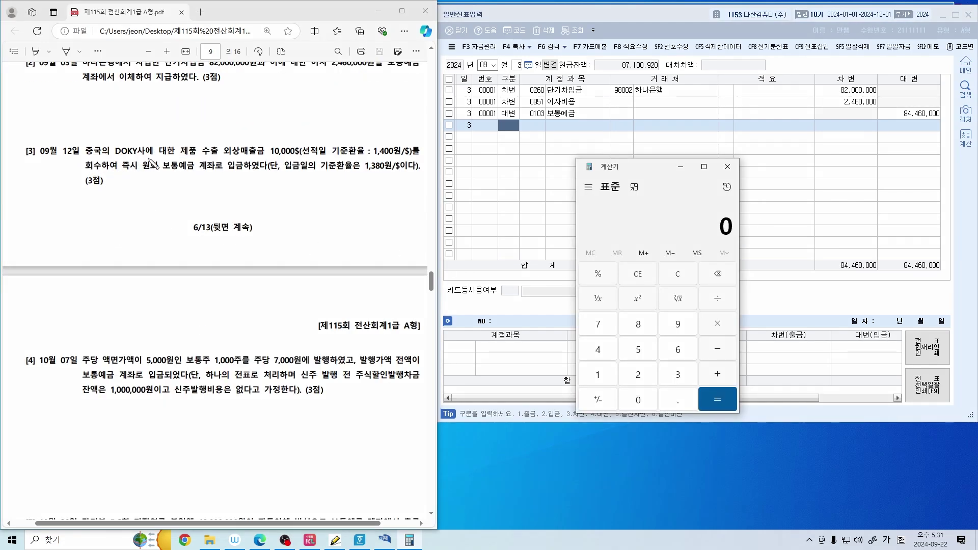
left_click_drag(158, 155, 269, 156)
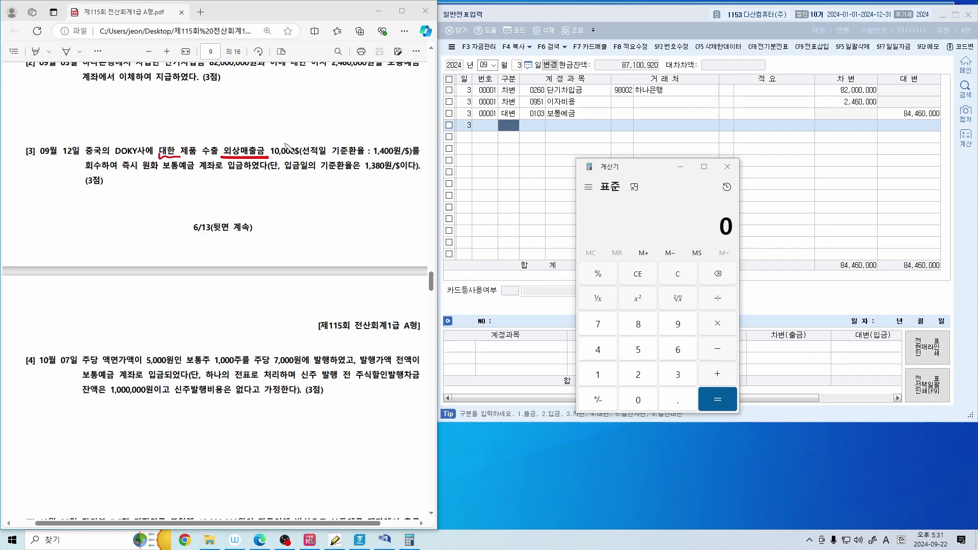
Box 10,000$, underline 1,400원/$ and add red notes in question [3], undoing the last marks
mouse_move(270, 158)
left_mouse_down()
mouse_move(304, 153)
mouse_move(272, 157)
left_mouse_up()
left_click_drag(373, 158, 421, 156)
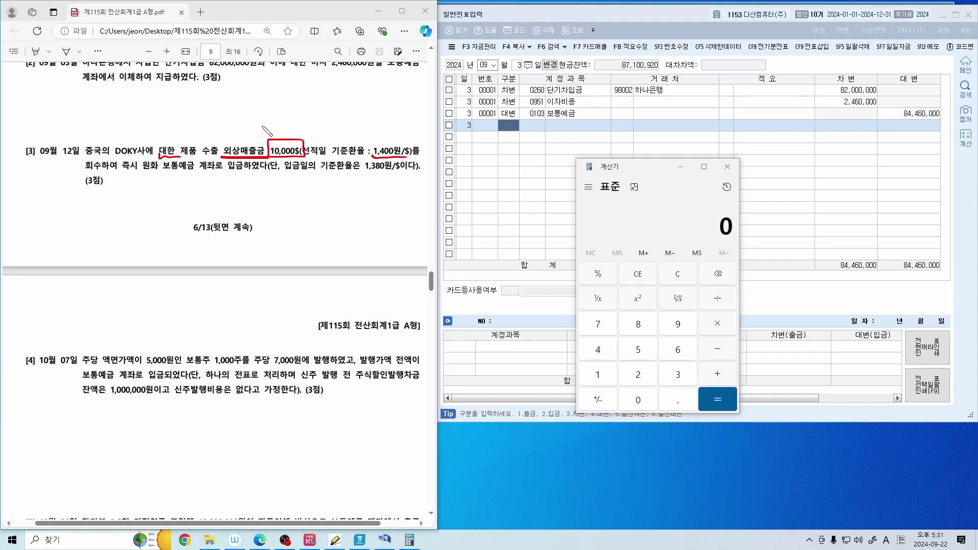
left_click_drag(218, 118, 221, 129)
left_click_drag(222, 122, 231, 130)
left_click_drag(231, 124, 290, 125)
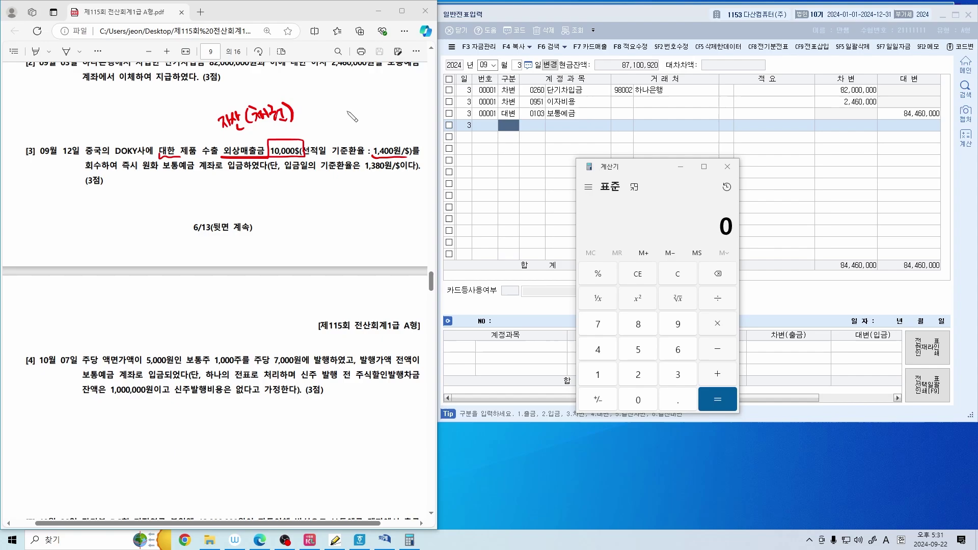
left_click_drag(328, 82, 320, 143)
left_click_drag(86, 157, 88, 171)
left_click_drag(221, 137, 304, 124)
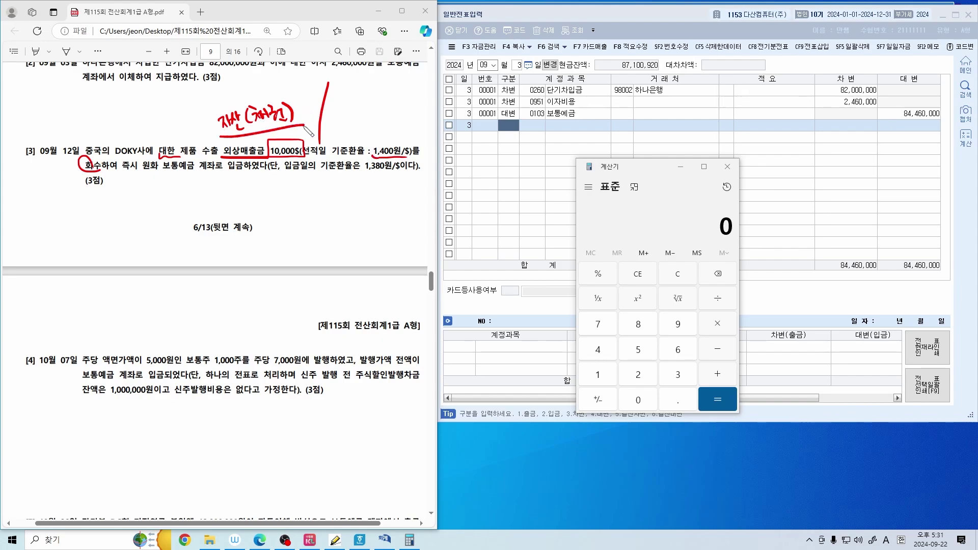
mouse_move(237, 179)
left_mouse_down()
mouse_move(244, 208)
mouse_move(270, 186)
mouse_move(284, 196)
mouse_move(297, 172)
mouse_move(369, 196)
mouse_move(309, 202)
left_mouse_up()
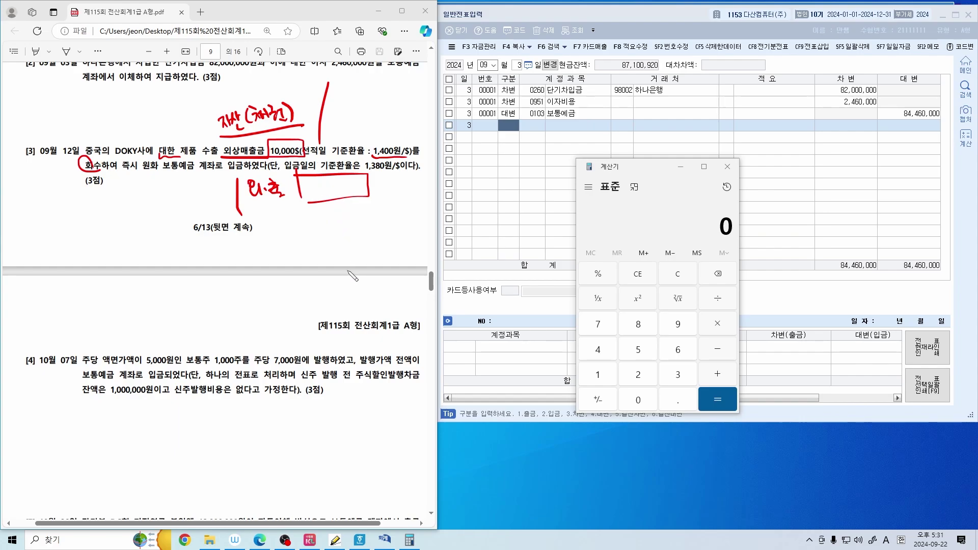
key("ctrl+z")
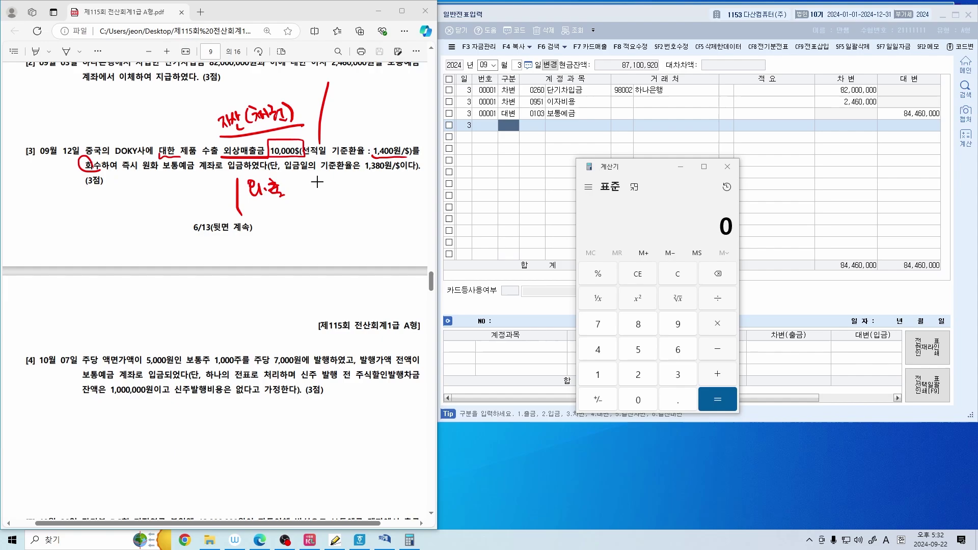
key("ctrl+z")
key("ctrl+z")
key("ctrl+z")
key("ctrl+z")
key("ctrl+z")
key("ctrl+z")
key("ctrl+z")
key("ctrl+z")
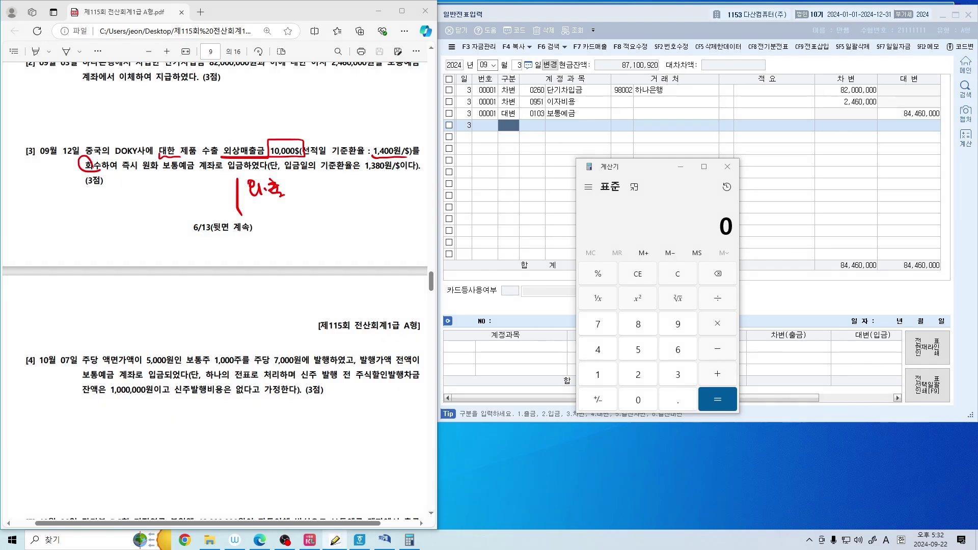
Write green 외.출 notes above question [3] and circle 선적일 with an arrow to 1,400원/$
mouse_move(224, 92)
left_mouse_down()
mouse_move(224, 127)
mouse_move(252, 108)
left_mouse_up()
mouse_move(258, 98)
left_mouse_down()
mouse_move(256, 113)
mouse_move(290, 103)
left_mouse_up()
left_click(269, 106)
mouse_move(276, 106)
left_mouse_down()
mouse_move(301, 104)
mouse_move(289, 108)
left_mouse_up()
left_click_drag(283, 108, 298, 113)
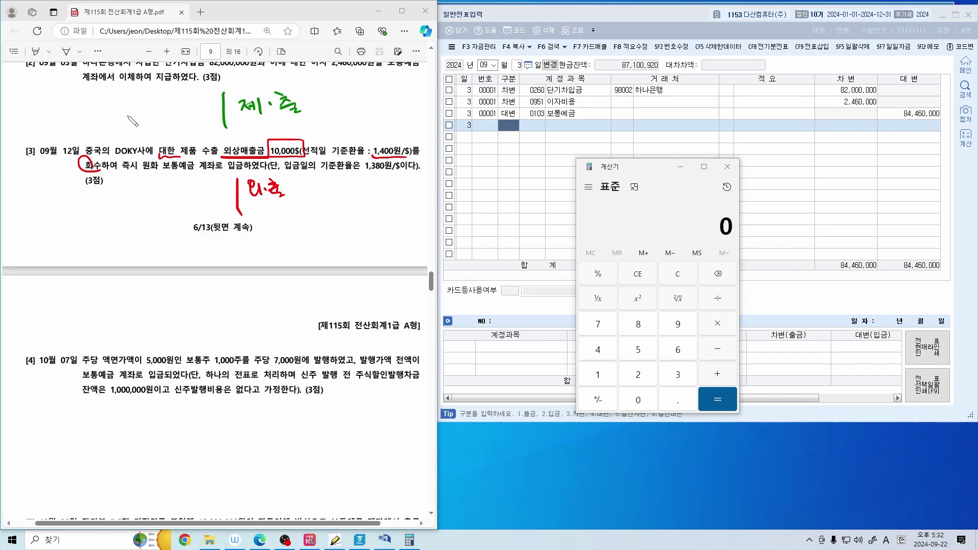
mouse_move(62, 108)
left_mouse_down()
mouse_move(60, 120)
mouse_move(70, 122)
mouse_move(91, 109)
left_mouse_up()
left_click(78, 117)
left_click_drag(87, 109, 102, 123)
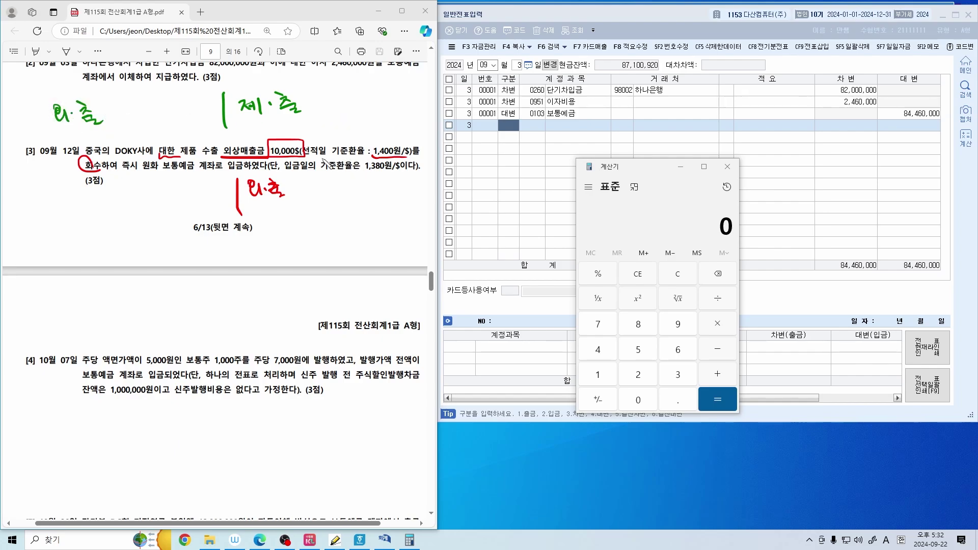
mouse_move(324, 158)
left_mouse_down()
mouse_move(301, 153)
mouse_move(326, 144)
mouse_move(320, 159)
left_mouse_up()
mouse_move(326, 146)
left_mouse_down()
mouse_move(356, 129)
mouse_move(377, 133)
left_mouse_up()
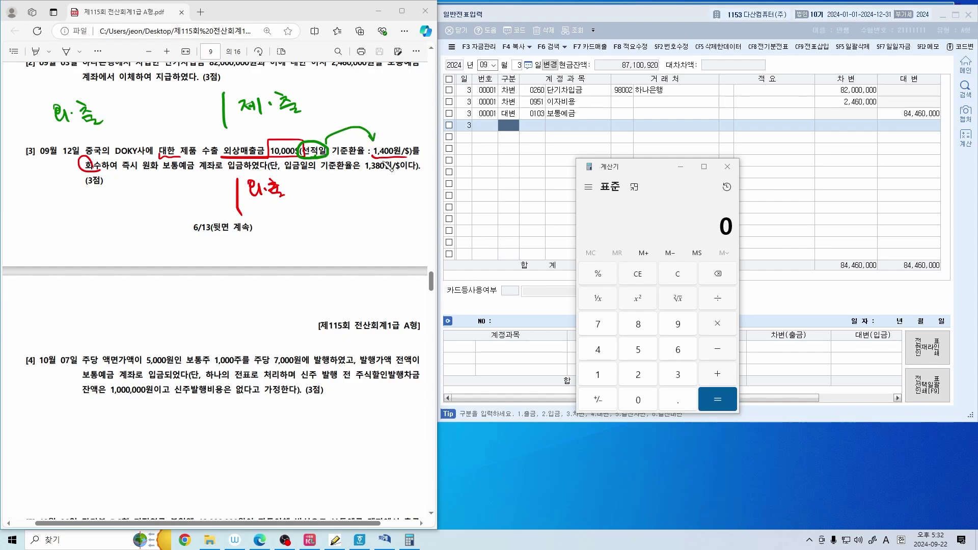
Calculate 10,000 × 1,400 = 14,000,000 and write 14,000,000 beside the green and red notes
left_click(650, 225)
type("10000 × ")
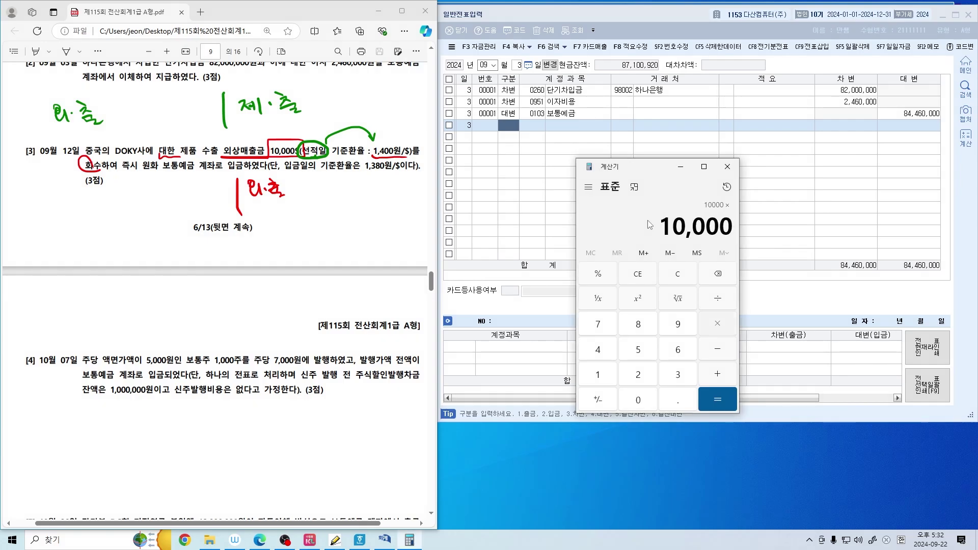
type("1,400")
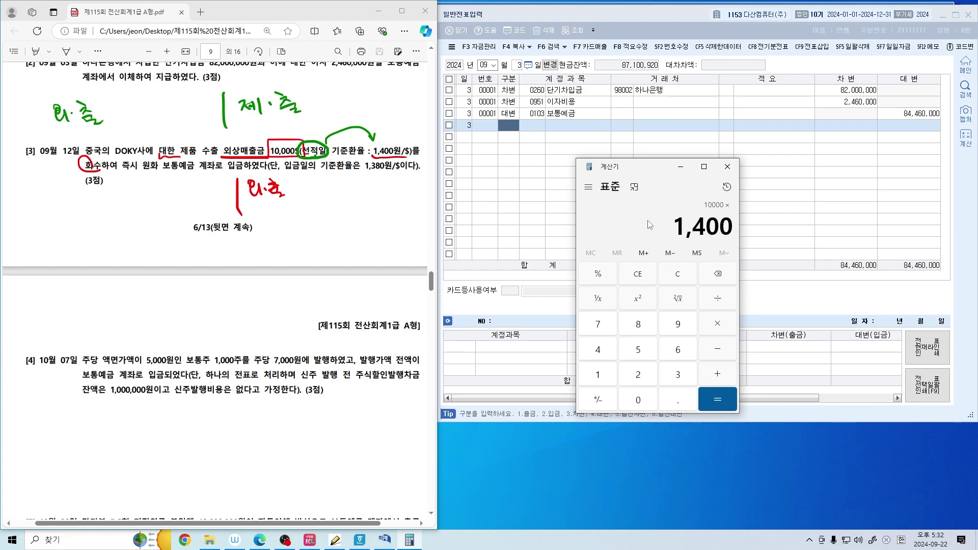
key("Return")
mouse_move(108, 106)
left_mouse_down()
mouse_move(107, 124)
mouse_move(198, 110)
mouse_move(234, 173)
mouse_move(246, 171)
left_mouse_up()
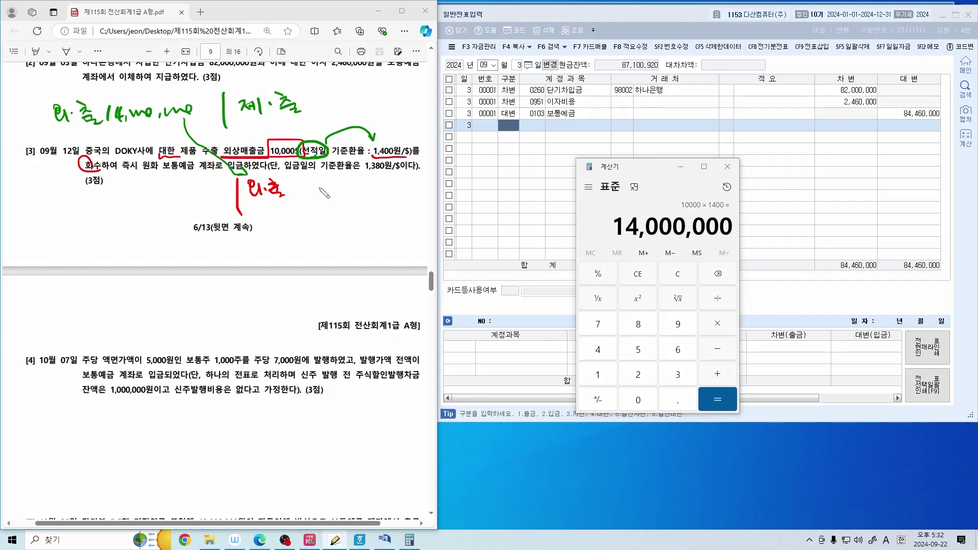
mouse_move(300, 185)
left_mouse_down()
mouse_move(299, 199)
mouse_move(389, 194)
left_mouse_up()
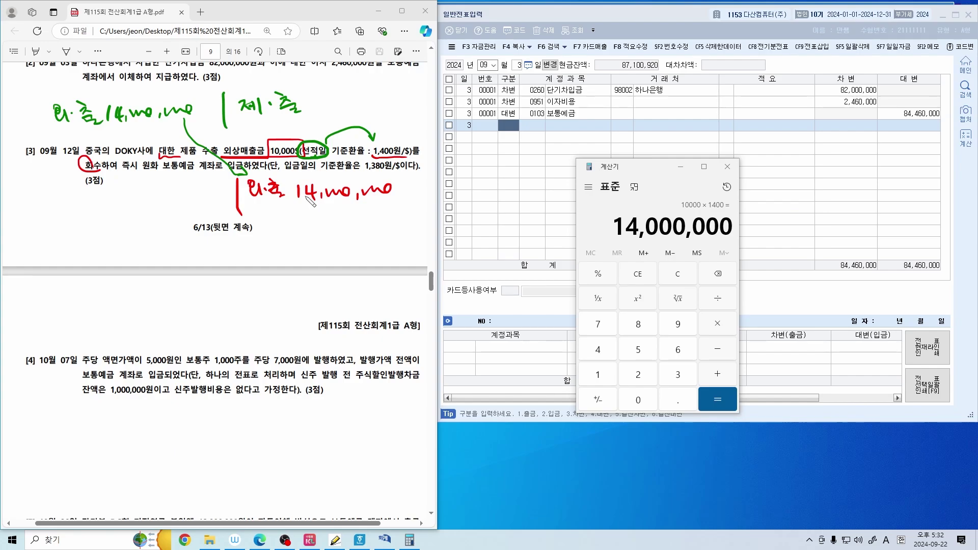
Underline 보통예금 in red, add a margin mark, circle the shipment date, and underline the collection-date rate
left_click_drag(162, 174, 194, 176)
mouse_move(32, 196)
left_mouse_down()
mouse_move(61, 214)
mouse_move(82, 202)
mouse_move(87, 216)
left_mouse_up()
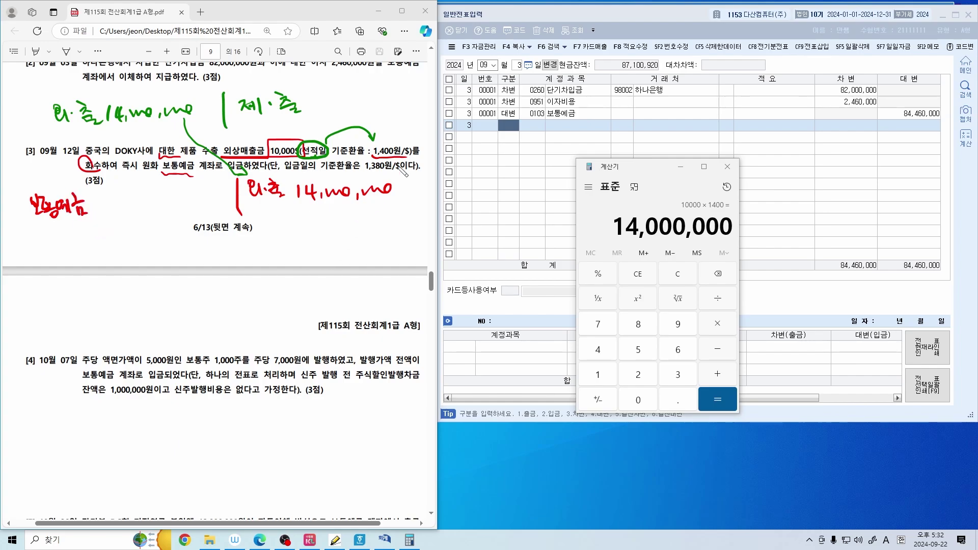
mouse_move(328, 157)
left_mouse_down()
mouse_move(306, 169)
mouse_move(326, 142)
mouse_move(340, 158)
left_mouse_up()
left_click_drag(284, 175, 399, 174)
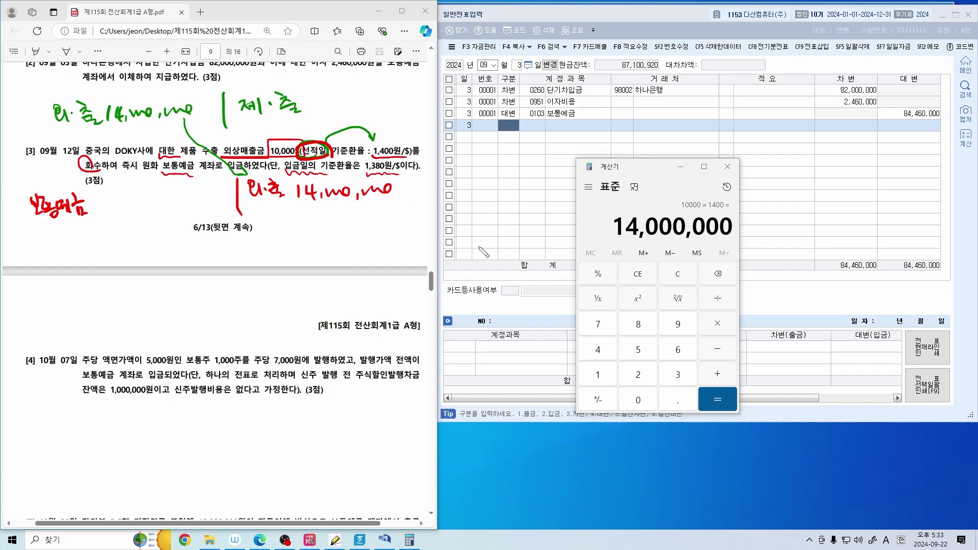
Calculate 10,000 × 1,380 = 13,800,000 and write it beside 보통예금
left_click(735, 204)
key("Escape")
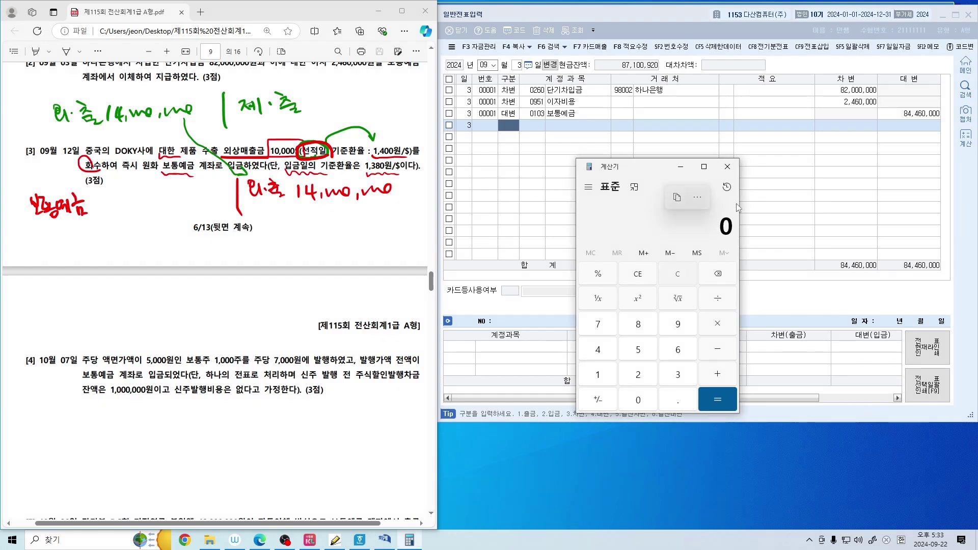
type("10000 × ")
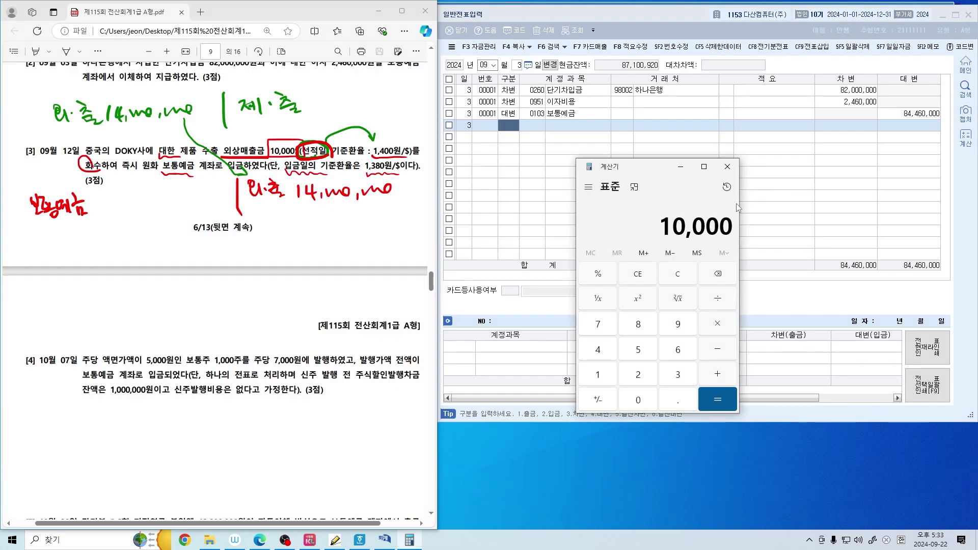
type("1,380")
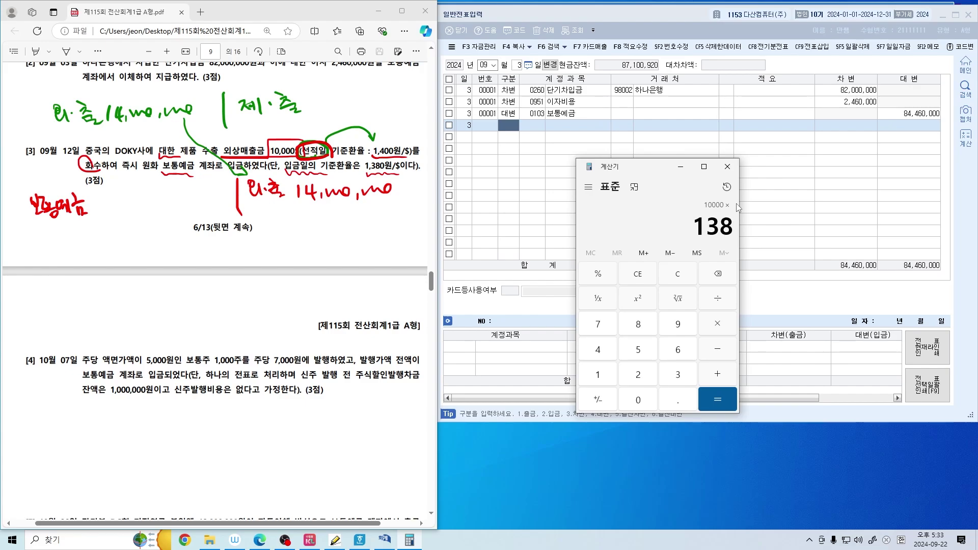
key("Return")
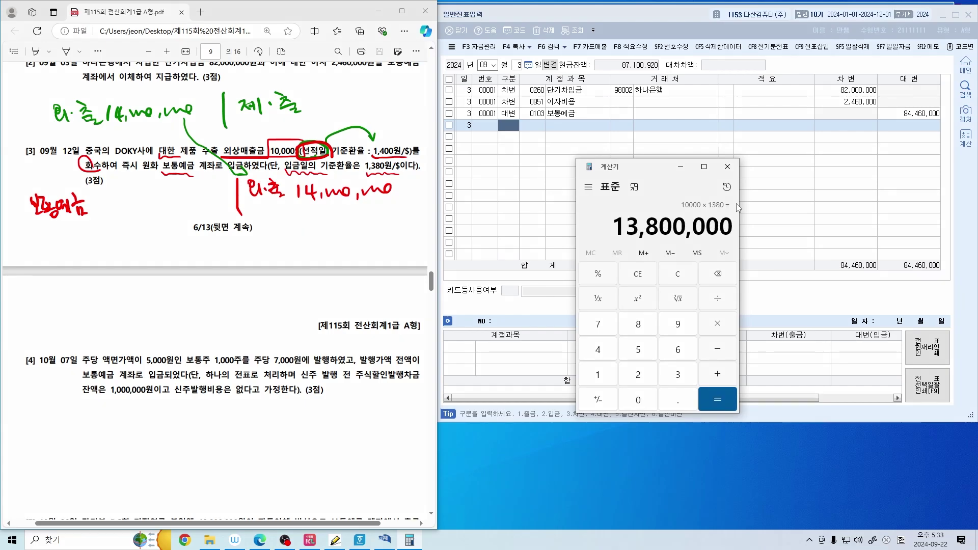
mouse_move(105, 195)
left_mouse_down()
mouse_move(105, 210)
mouse_move(126, 213)
left_mouse_up()
left_click_drag(134, 197, 196, 202)
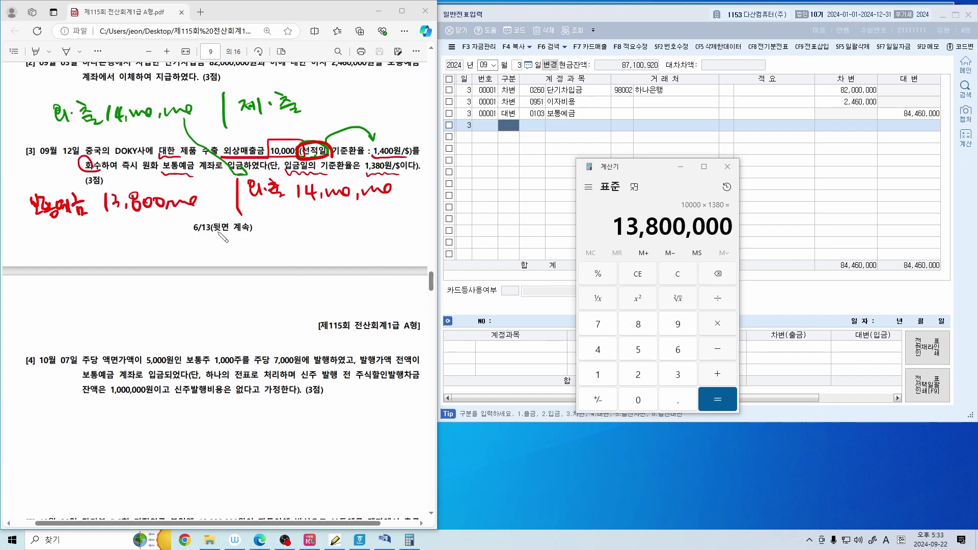
Note the 200,000 difference, underline 14,000,000, 13,800,000 and 200,000, and label it 외환차손
mouse_move(134, 249)
left_mouse_down()
mouse_move(149, 259)
mouse_move(205, 249)
left_mouse_up()
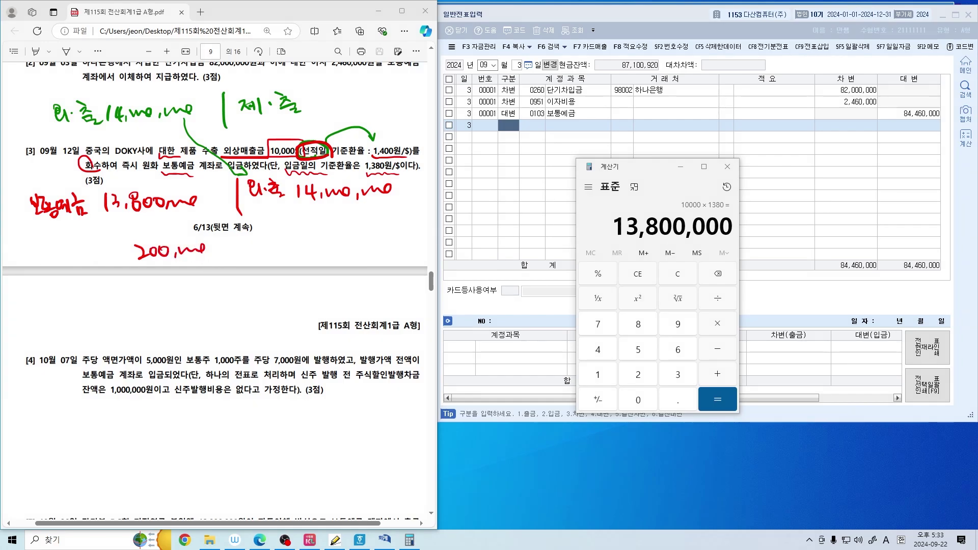
left_click_drag(302, 209, 382, 204)
left_click_drag(109, 223, 195, 217)
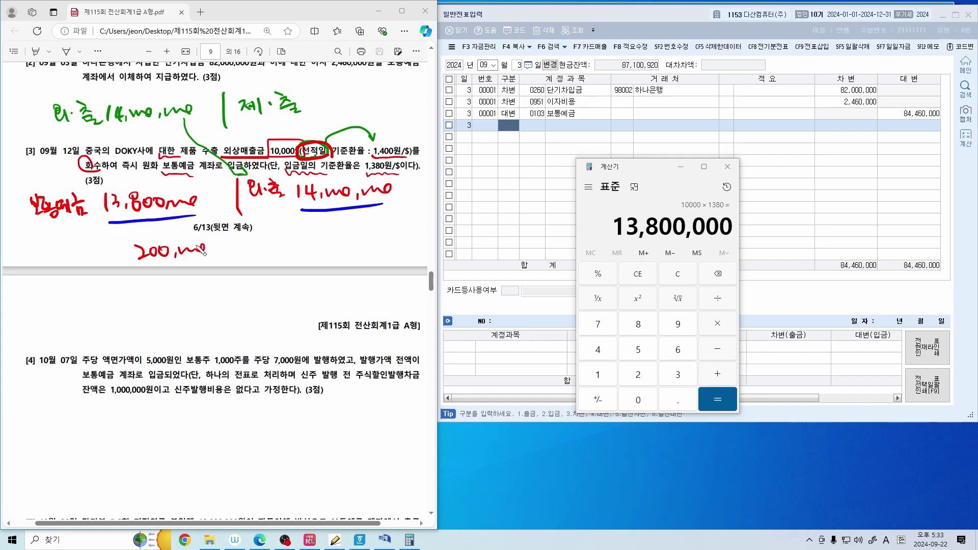
left_click_drag(138, 266, 212, 262)
mouse_move(37, 257)
left_mouse_down()
mouse_move(51, 268)
mouse_move(61, 260)
mouse_move(66, 273)
mouse_move(99, 262)
mouse_move(111, 276)
left_mouse_up()
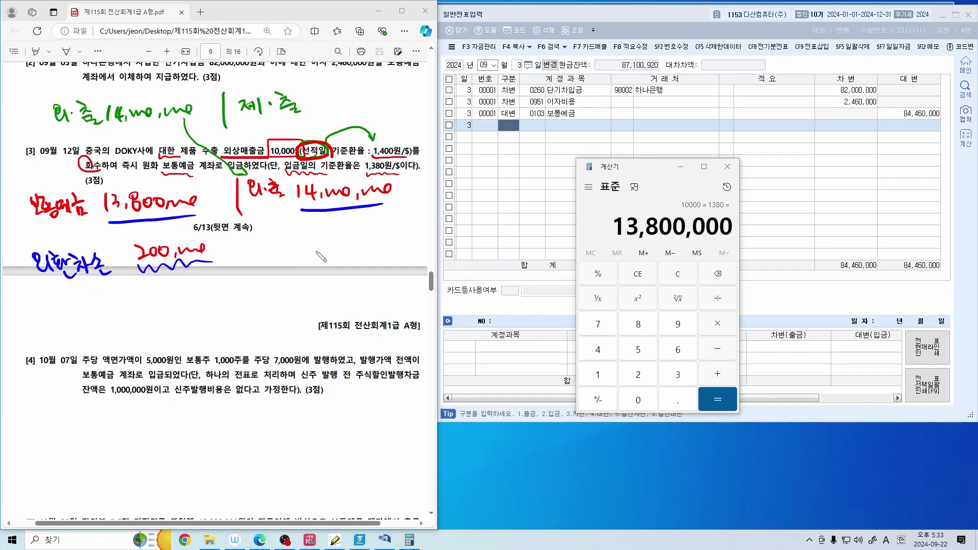
Add a circled side note, write 외환차익, and bracket (DOKY) under the 14,000,000 figure
left_click_drag(219, 305, 261, 313)
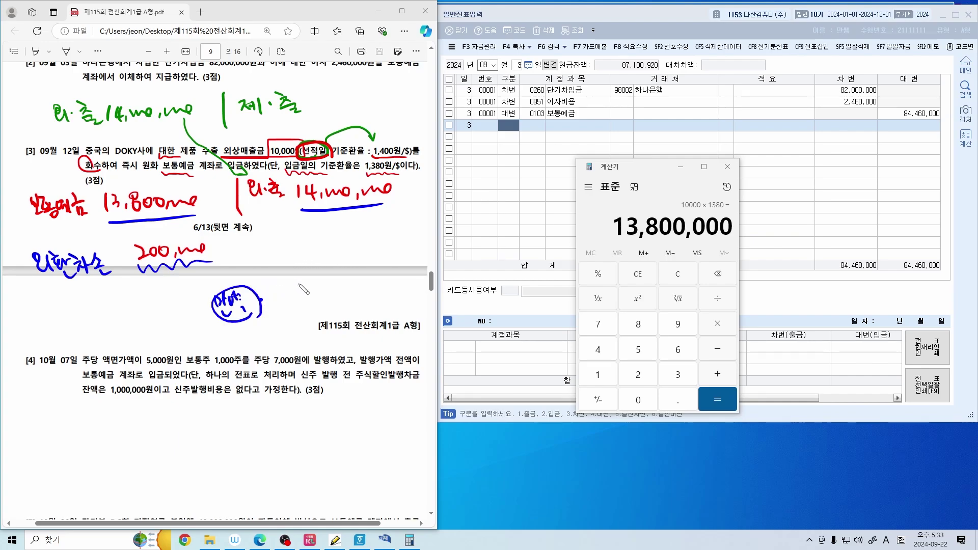
left_click_drag(296, 281, 294, 282)
mouse_move(290, 298)
left_mouse_down()
mouse_move(325, 300)
mouse_move(349, 282)
mouse_move(373, 303)
left_mouse_up()
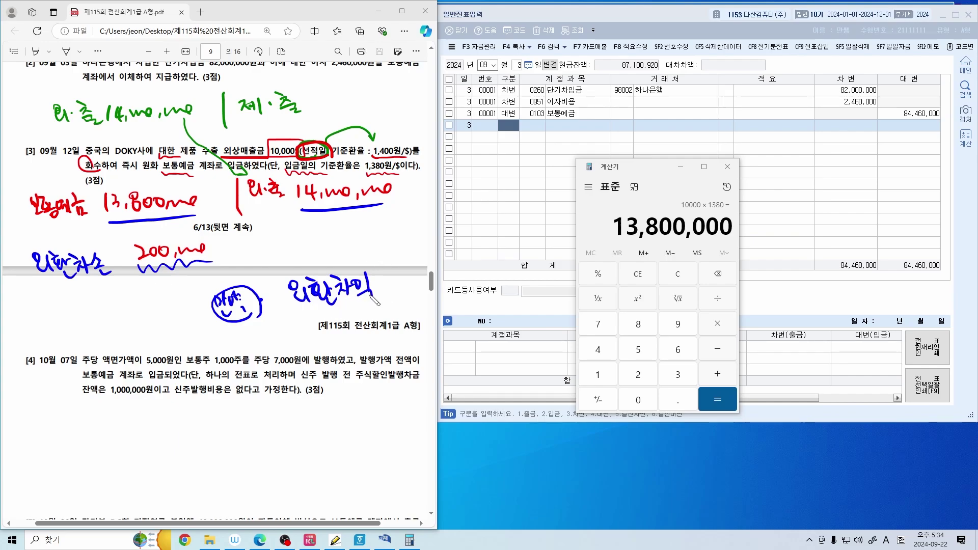
left_click_drag(306, 222, 302, 243)
left_click_drag(316, 229, 371, 243)
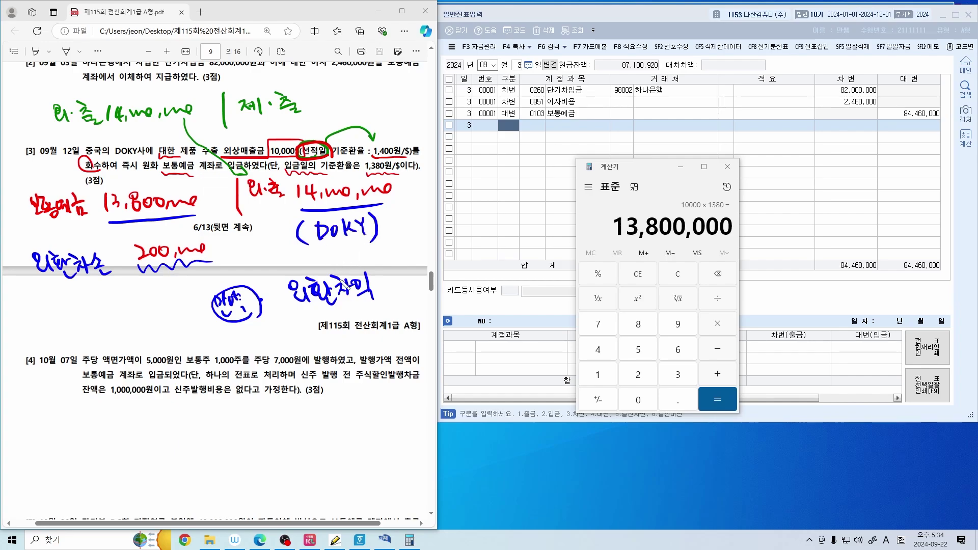
On September 12, enter a credit line: 외상매출금, customer DOKY사, 14,000,000
left_click(503, 202)
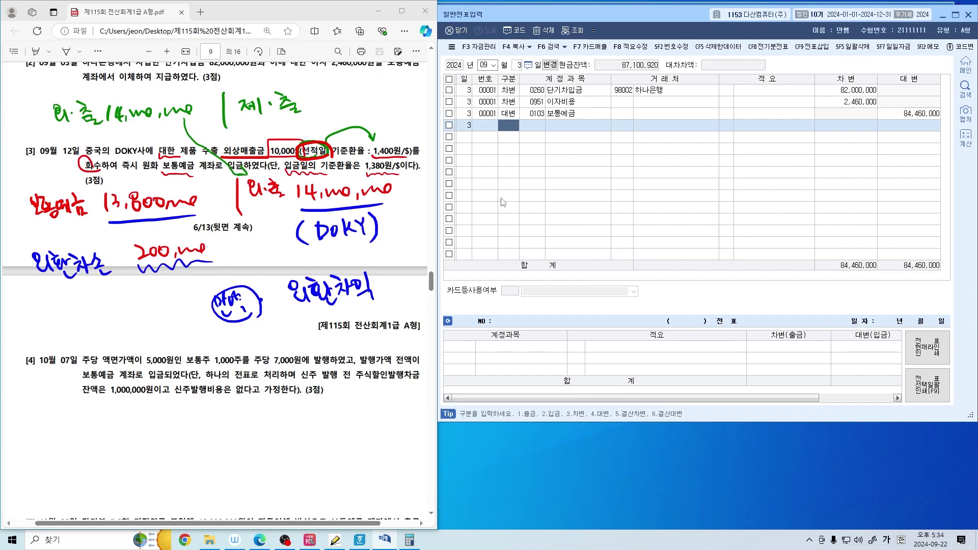
type("12")
key("Return")
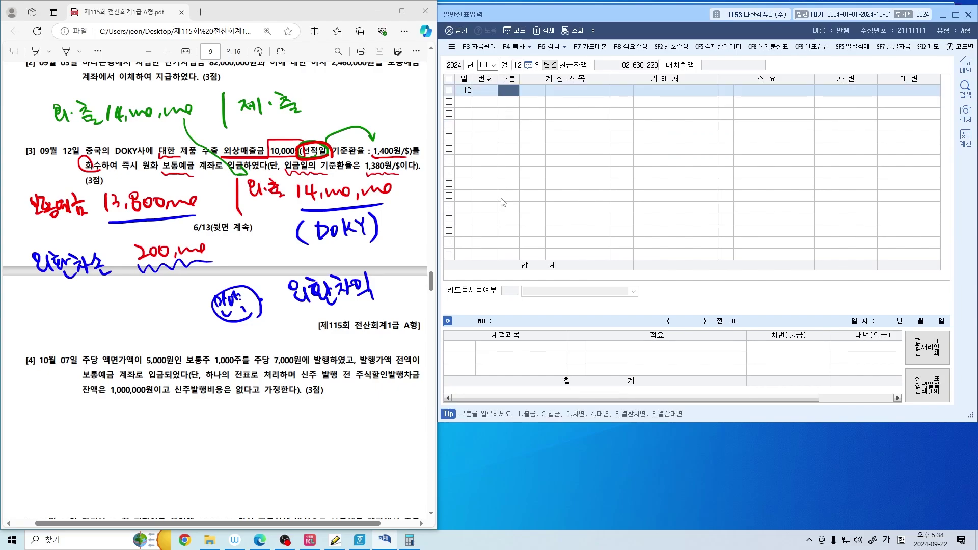
type("4")
key("Return")
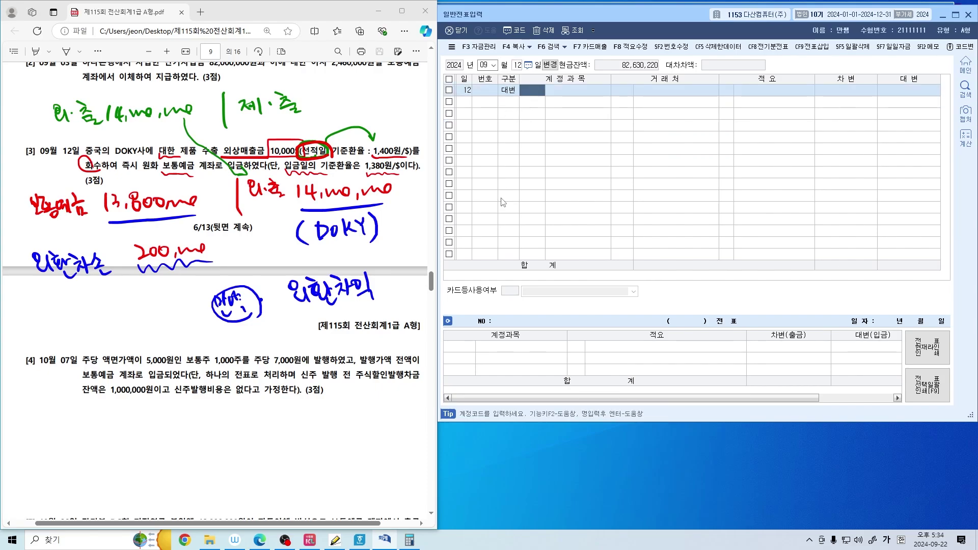
type("외상")
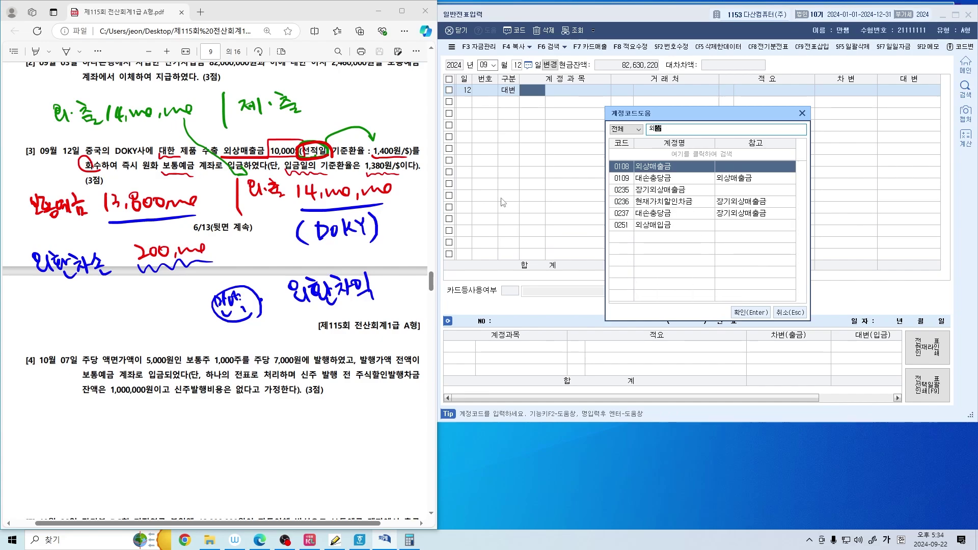
key("Return")
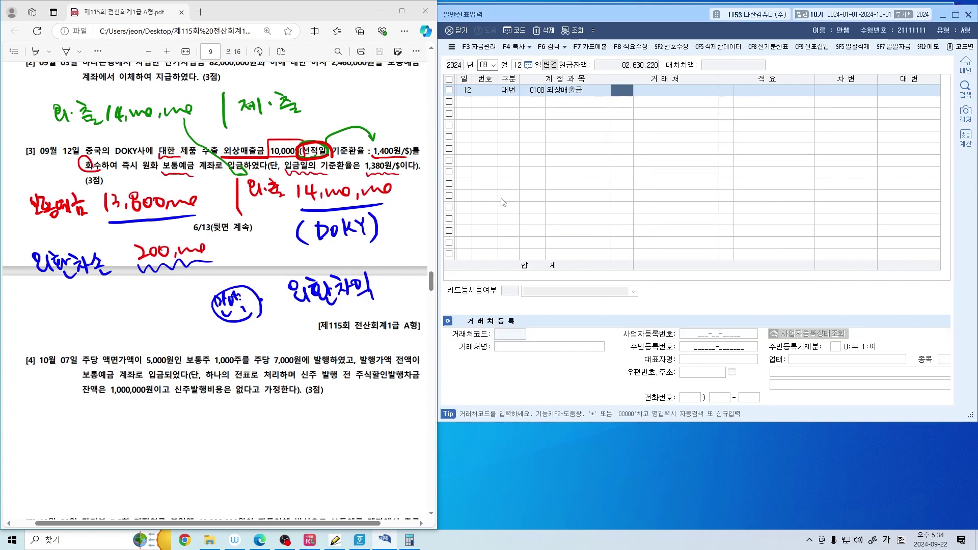
type("DOKY")
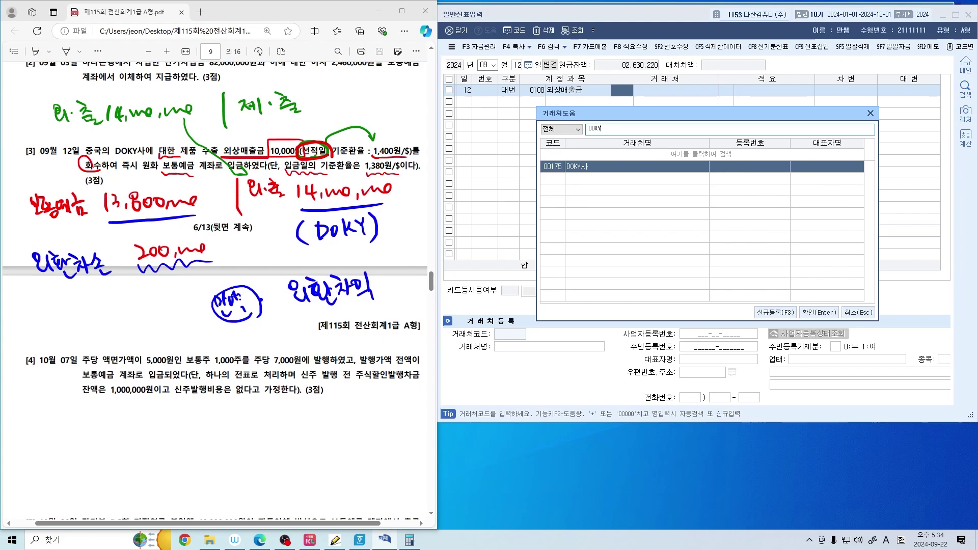
key("Return")
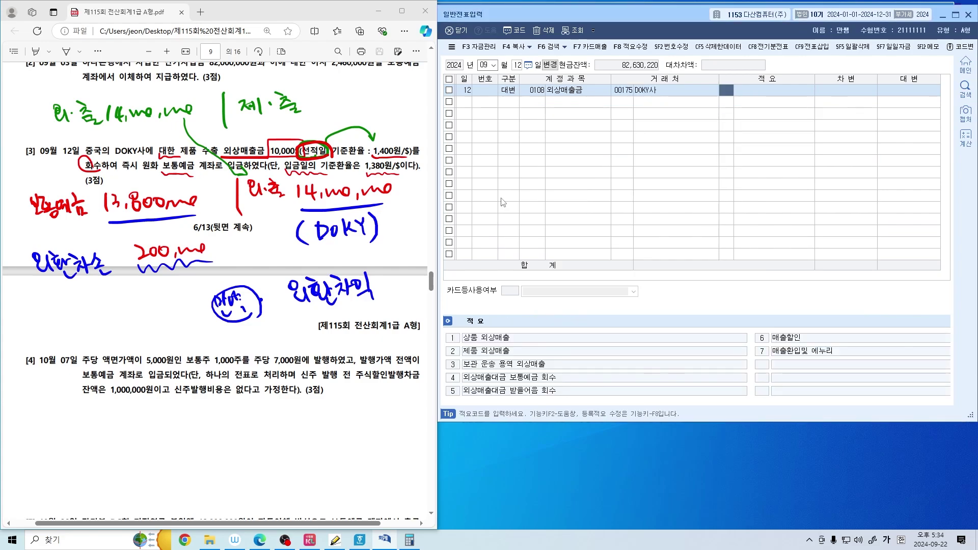
key("Return")
type("140000,000")
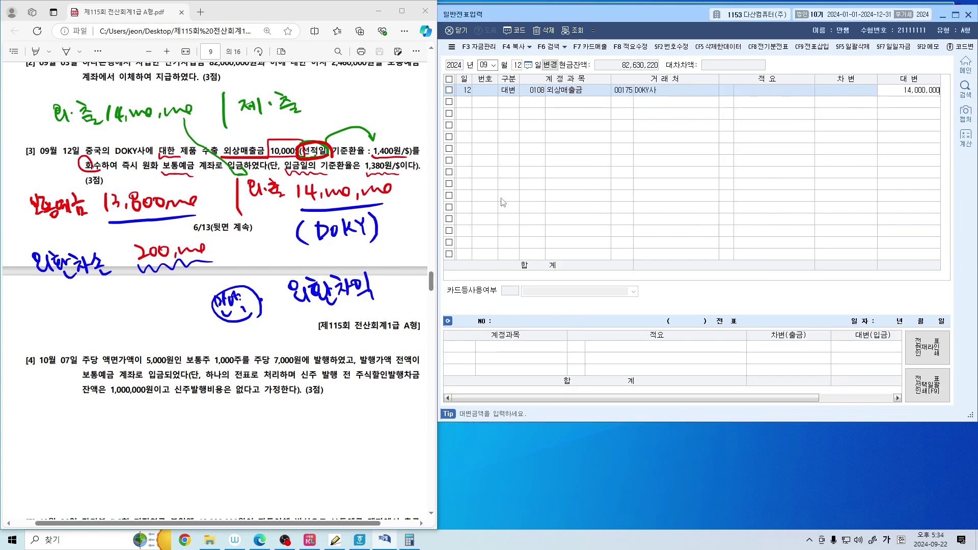
key("Return")
Add debit lines 보통예금 13,800,000 and 외환차손 200,000 to balance the entry
type("3")
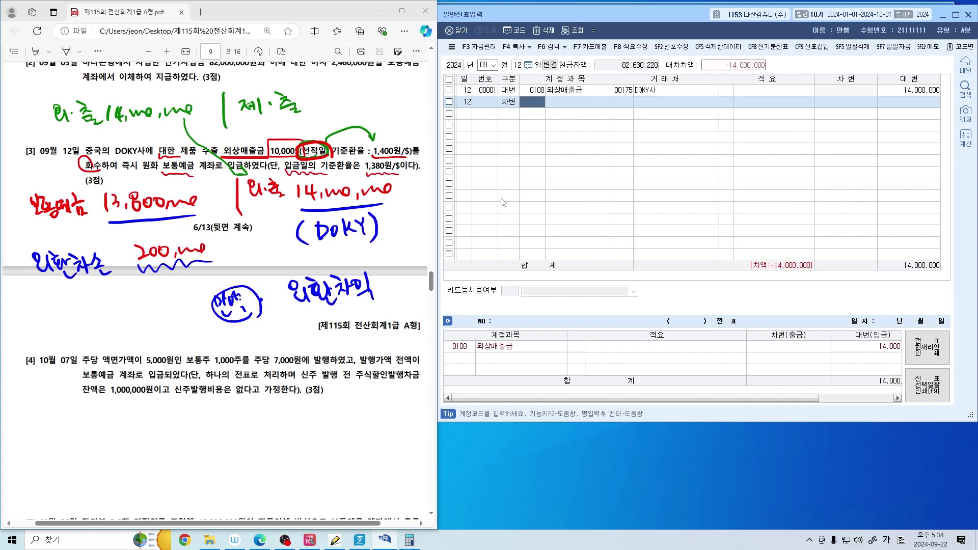
key("F2")
type("보통")
key("Return")
key("Return")
key("Return")
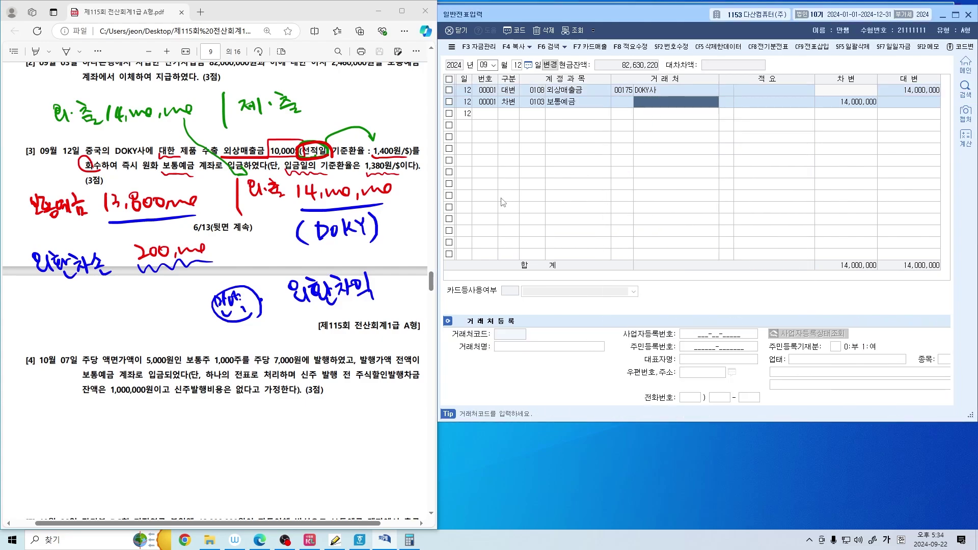
key("Return")
key("Return")
type("13,800")
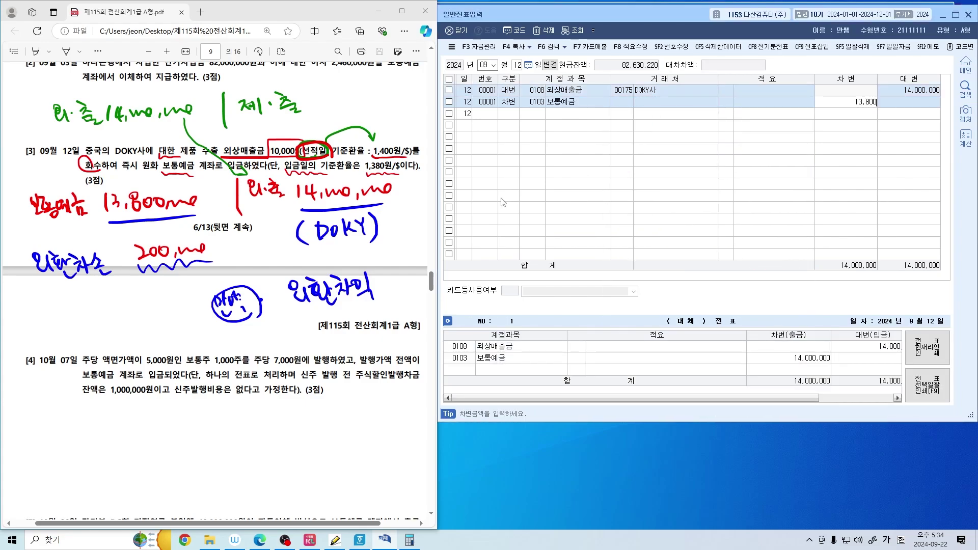
type(",000")
key("Return")
type("3")
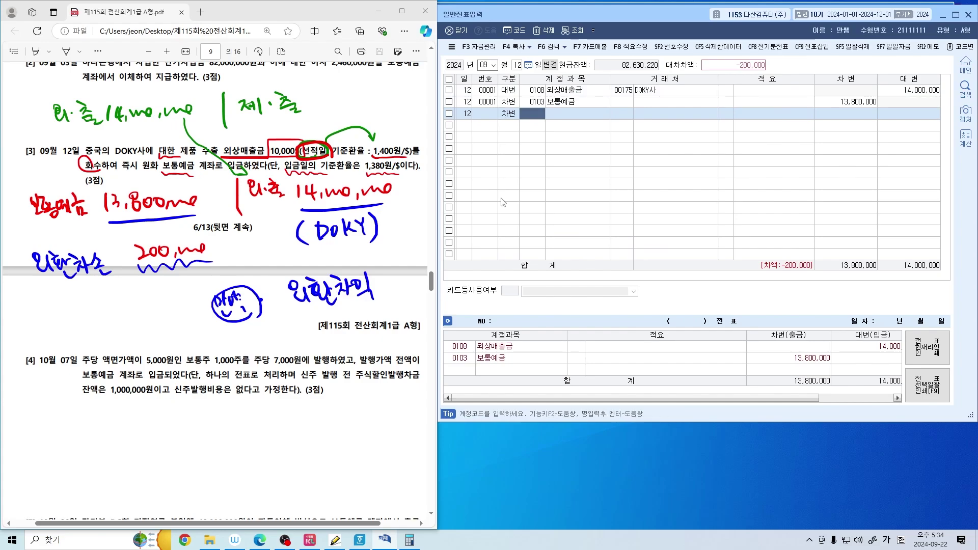
key("F2")
type("외환차")
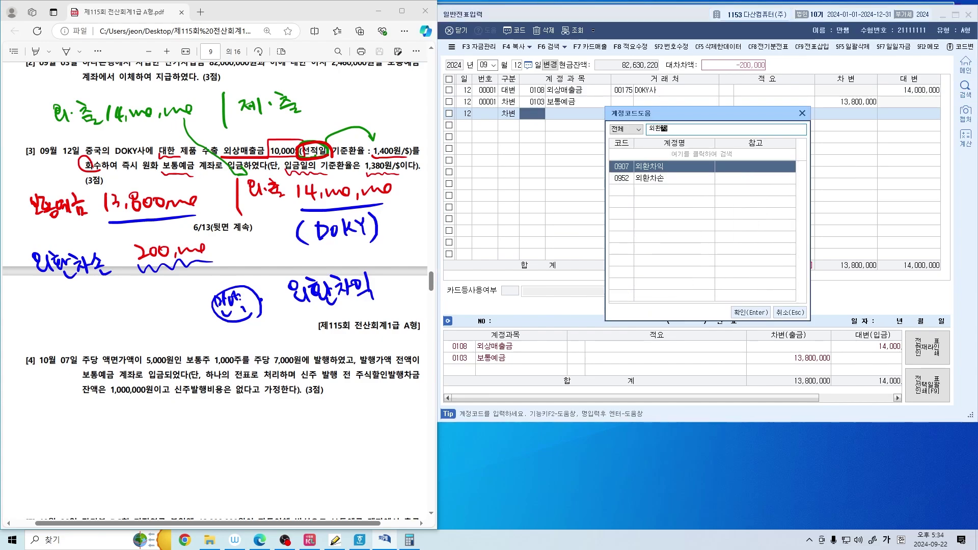
type("손")
key("Return")
key("Return")
key("Return")
key("Return")
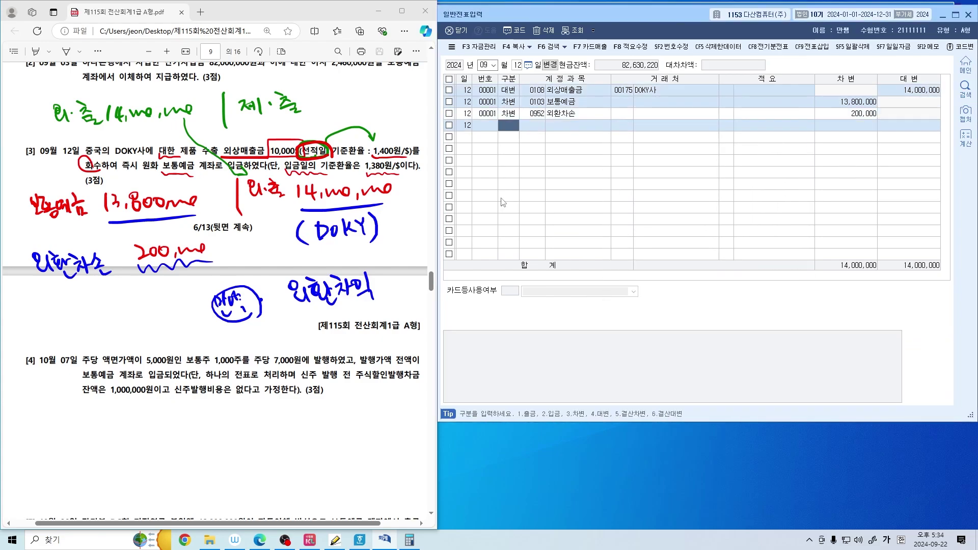
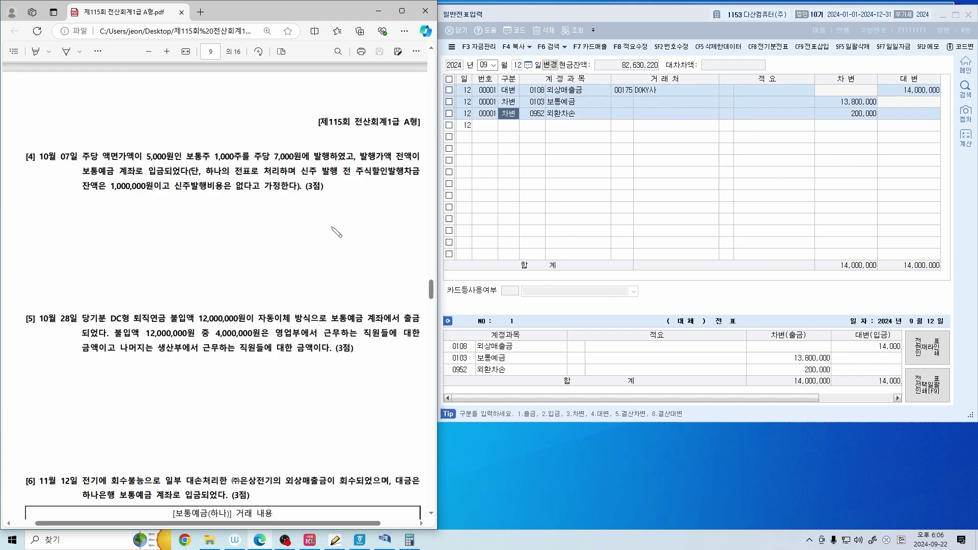
Circle 보통주 and 발행 in question [4], then write 자본금 beside a vertical dividing line
left_click_drag(210, 162, 211, 165)
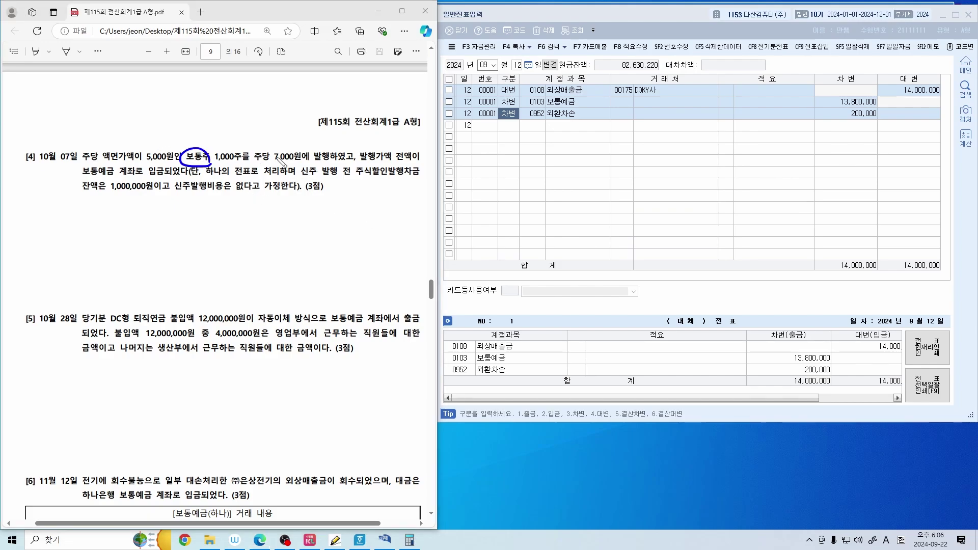
left_click_drag(329, 160, 331, 162)
left_click_drag(232, 209, 251, 273)
key("ctrl+z")
mouse_move(258, 213)
left_mouse_down()
mouse_move(263, 226)
mouse_move(270, 213)
mouse_move(275, 227)
mouse_move(288, 227)
left_mouse_up()
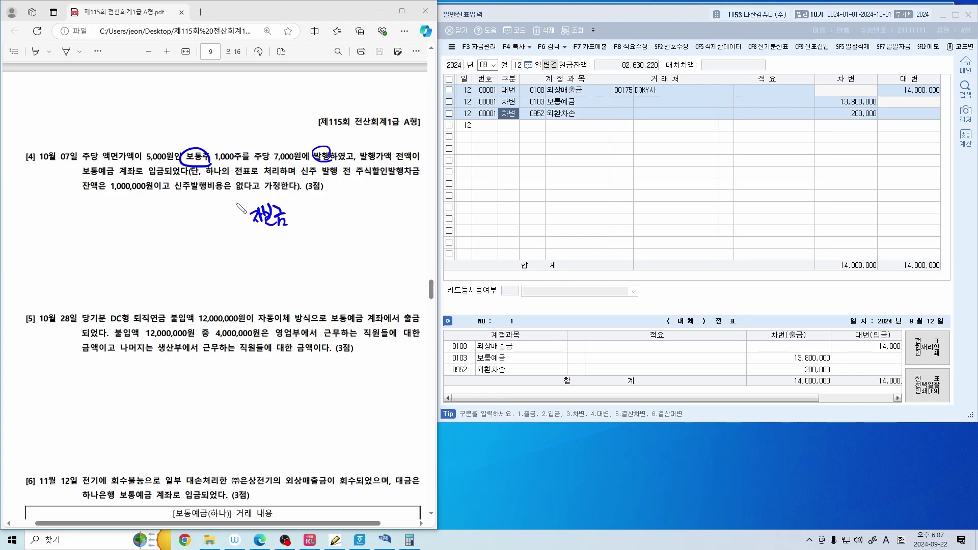
left_click_drag(235, 204, 235, 299)
Try extra notes and underlines on 1,000주를 and 7,000원에, then erase the blue marks on the question
mouse_move(228, 122)
left_mouse_down()
mouse_move(239, 136)
mouse_move(279, 134)
left_mouse_up()
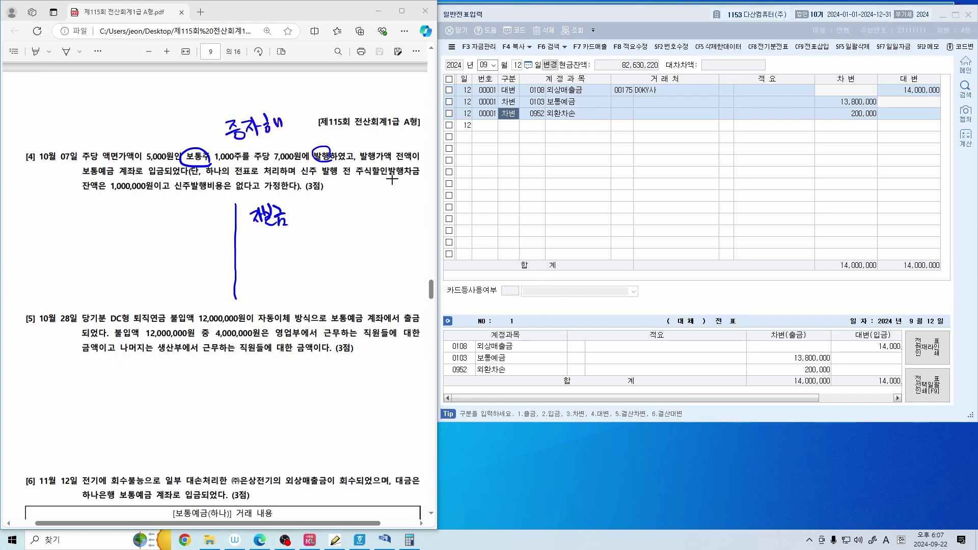
key("ctrl+z")
key("ctrl+z")
key("ctrl+z")
key("ctrl+z")
key("ctrl+z")
key("ctrl+z")
key("ctrl+z")
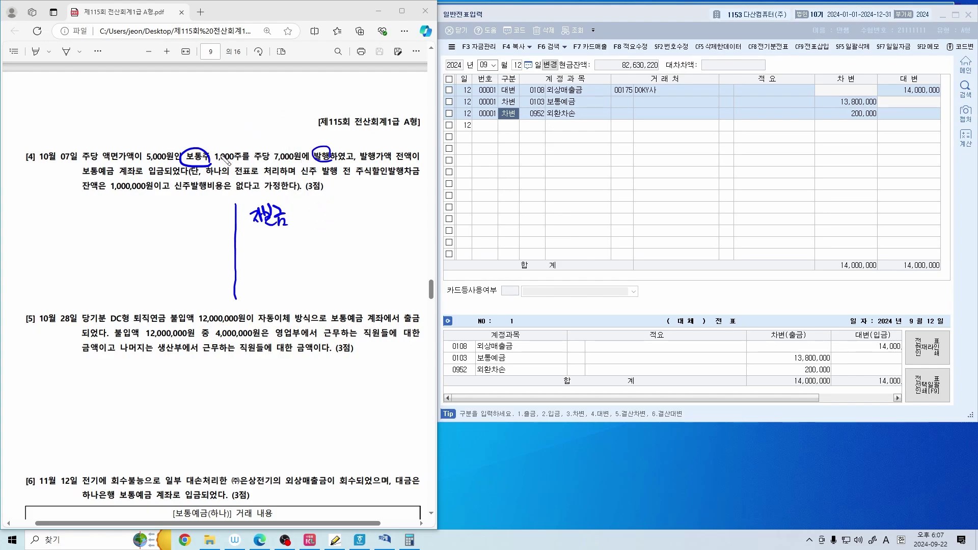
left_click_drag(213, 162, 246, 162)
left_click_drag(272, 163, 303, 165)
left_click_drag(240, 148, 279, 141)
mouse_move(311, 204)
left_mouse_down()
mouse_move(312, 220)
mouse_move(334, 216)
left_mouse_up()
key("ctrl+z")
key("ctrl+z")
left_click_drag(187, 157, 328, 155)
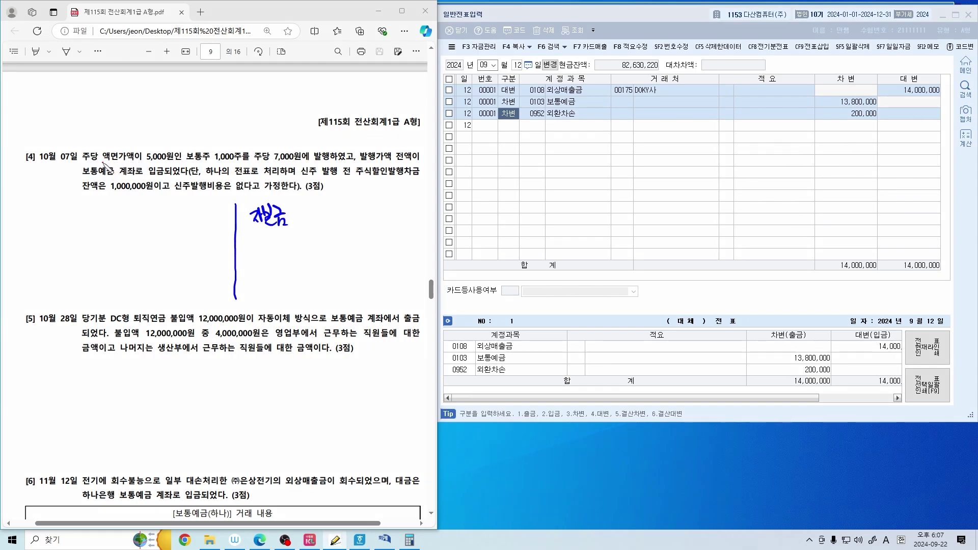
Box and check-mark 액면, 5,000원 and 1,000주 in question [4] in red
mouse_move(104, 162)
left_mouse_down()
mouse_move(126, 150)
mouse_move(104, 162)
mouse_move(149, 164)
mouse_move(170, 176)
left_mouse_up()
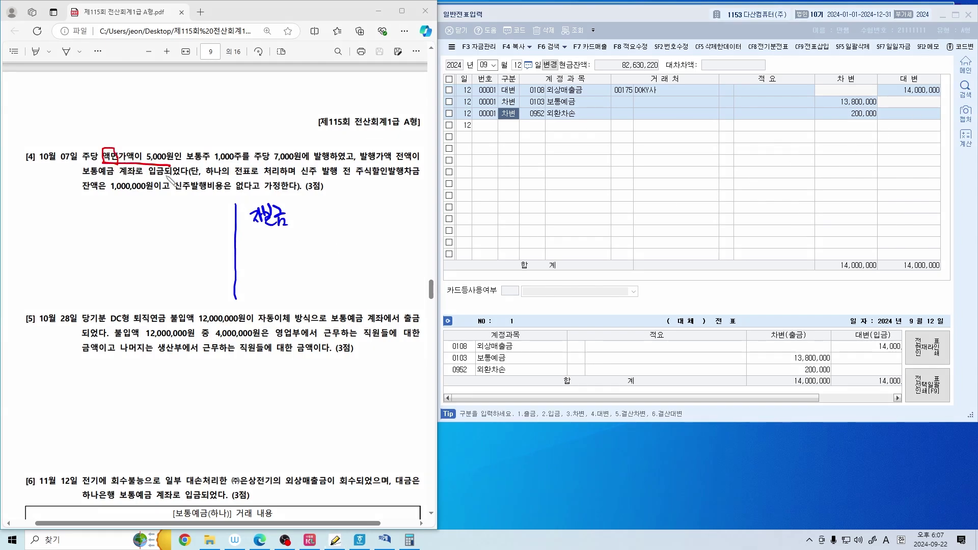
left_click_drag(113, 143, 123, 142)
mouse_move(147, 164)
left_mouse_down()
mouse_move(169, 146)
mouse_move(152, 164)
left_mouse_up()
left_click_drag(242, 164, 248, 162)
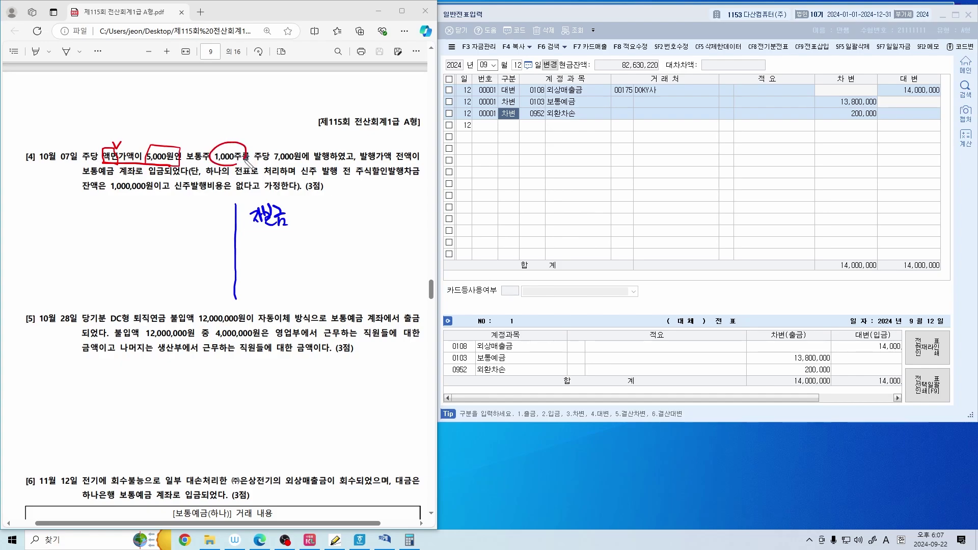
left_click_drag(163, 134, 232, 133)
Write the capital amount beside 자본금, mark 7,000원에 발행 in red, and write 보통예금 as the debit
mouse_move(305, 204)
left_mouse_down()
mouse_move(306, 217)
mouse_move(355, 212)
left_mouse_up()
mouse_move(360, 218)
left_mouse_down()
mouse_move(358, 228)
mouse_move(396, 214)
left_mouse_up()
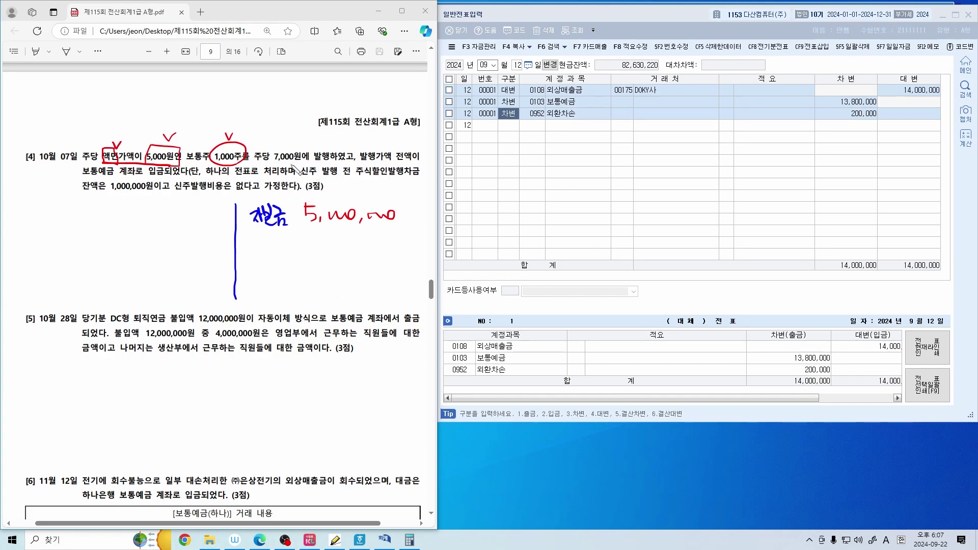
mouse_move(272, 159)
left_mouse_down()
mouse_move(332, 163)
mouse_move(313, 151)
mouse_move(332, 155)
left_mouse_up()
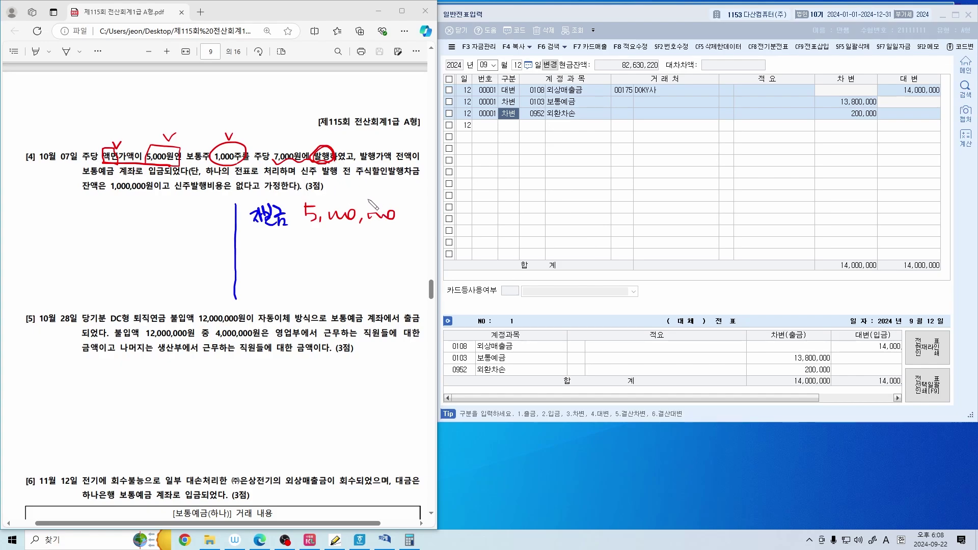
left_click_drag(164, 134, 182, 129)
left_click_drag(301, 136, 311, 135)
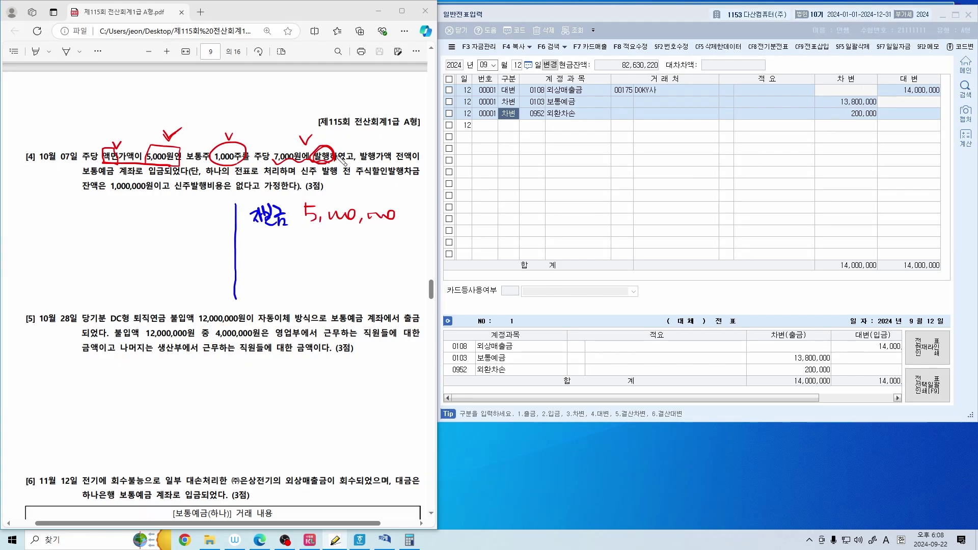
mouse_move(104, 184)
left_mouse_down()
mouse_move(102, 177)
mouse_move(130, 176)
left_mouse_up()
mouse_move(17, 215)
left_mouse_down()
mouse_move(24, 227)
mouse_move(32, 217)
mouse_move(62, 216)
mouse_move(68, 229)
left_mouse_up()
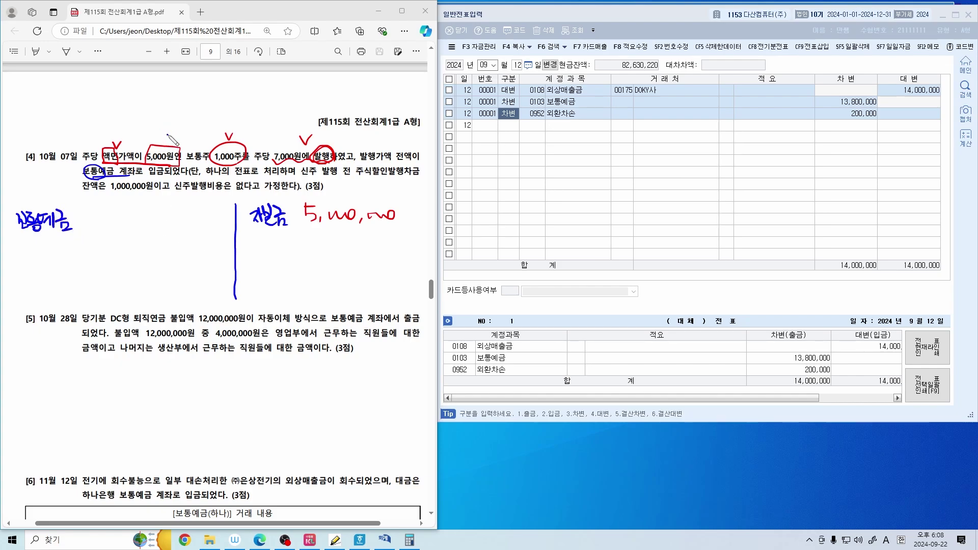
Mark 5,000원인, 7,000원에 발행 and 1,000주를 in blue, and note (액면가액) above the capital amount
left_click_drag(167, 135, 174, 133)
left_click_drag(306, 143, 311, 135)
left_click_drag(270, 162, 337, 166)
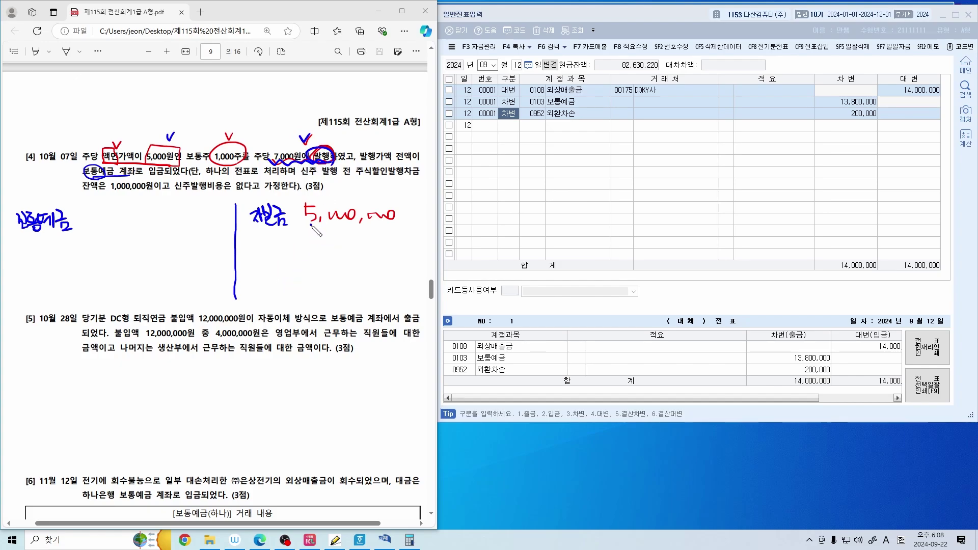
left_click_drag(311, 225, 392, 225)
mouse_move(343, 187)
left_mouse_down()
mouse_move(374, 190)
mouse_move(386, 202)
mouse_move(391, 192)
left_mouse_up()
left_click_drag(403, 194, 410, 213)
mouse_move(299, 138)
left_mouse_down()
mouse_move(304, 145)
mouse_move(311, 133)
left_mouse_up()
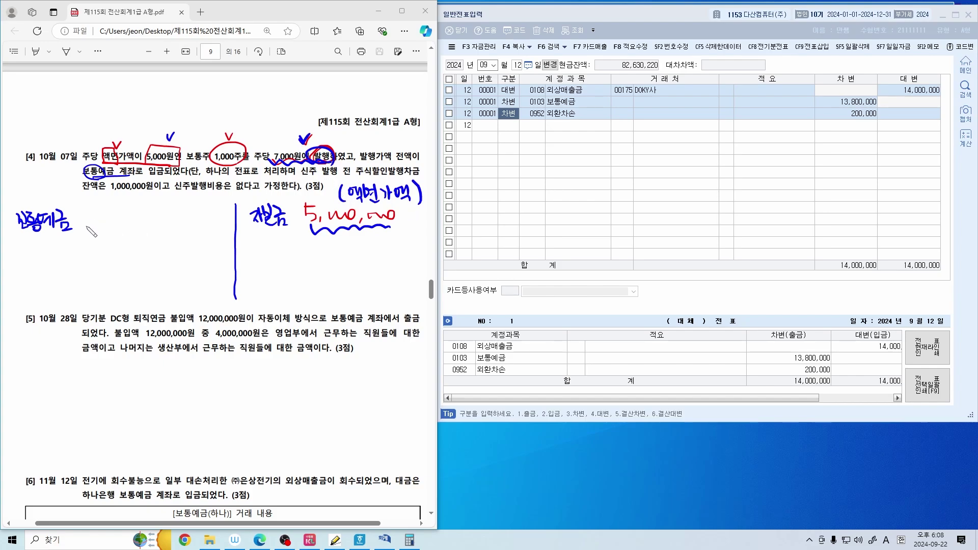
mouse_move(242, 168)
left_mouse_down()
mouse_move(212, 146)
mouse_move(232, 169)
left_mouse_up()
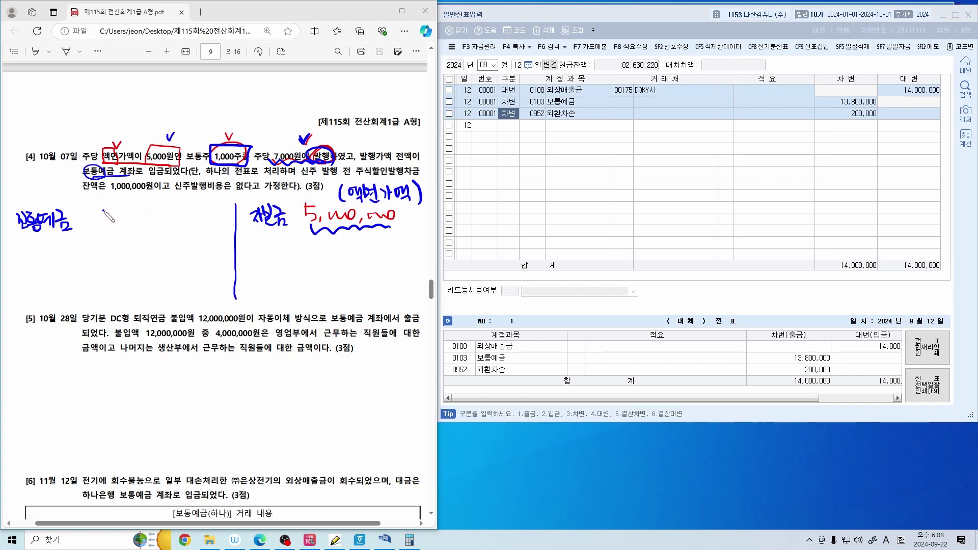
Write 7,000,000 beside 보통예금 and 주발초 2,000,000 below 자본금, then erase the marks on the question text
mouse_move(103, 210)
left_mouse_down()
mouse_move(126, 225)
mouse_move(201, 216)
left_mouse_up()
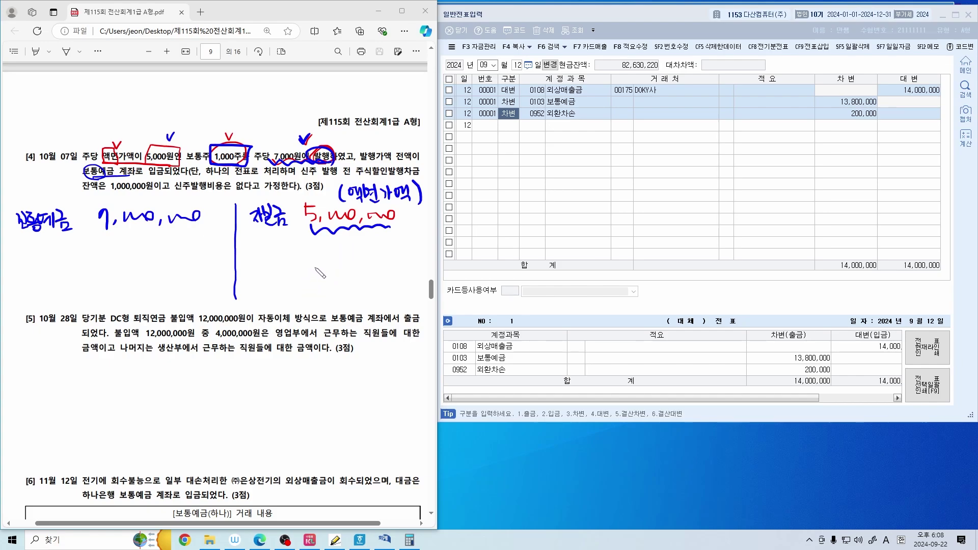
left_click_drag(301, 231, 391, 225)
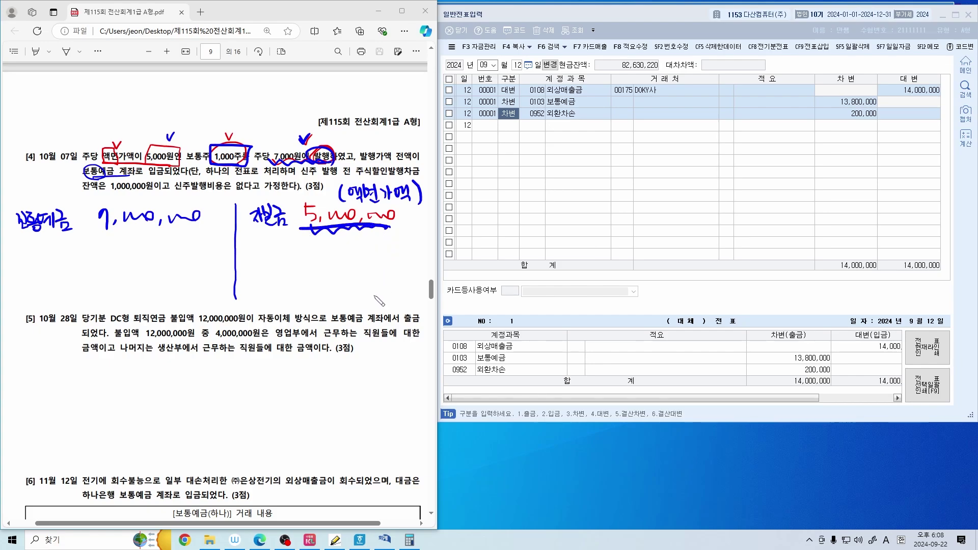
key("ctrl+z")
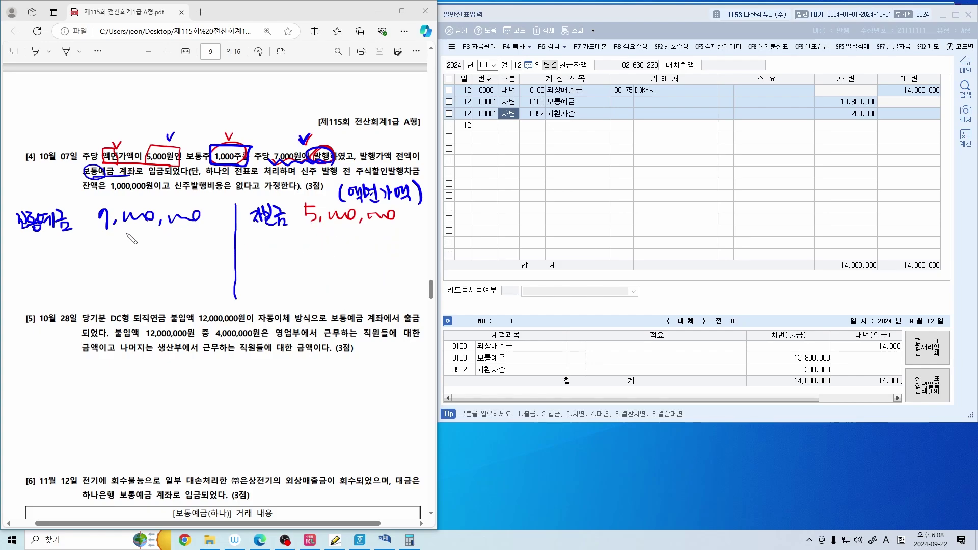
mouse_move(309, 245)
left_mouse_down()
mouse_move(332, 257)
mouse_move(398, 247)
left_mouse_up()
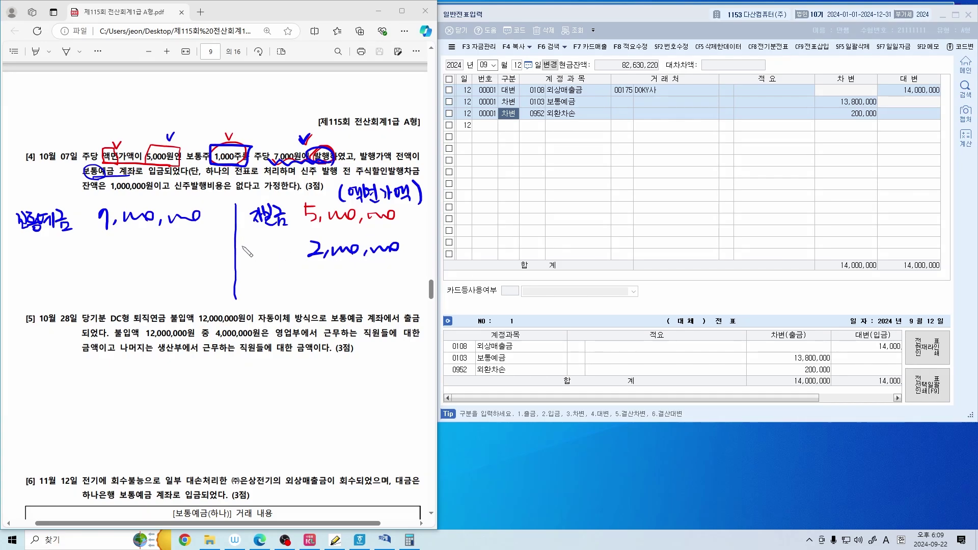
mouse_move(242, 245)
left_mouse_down()
mouse_move(257, 265)
mouse_move(293, 243)
mouse_move(300, 260)
left_mouse_up()
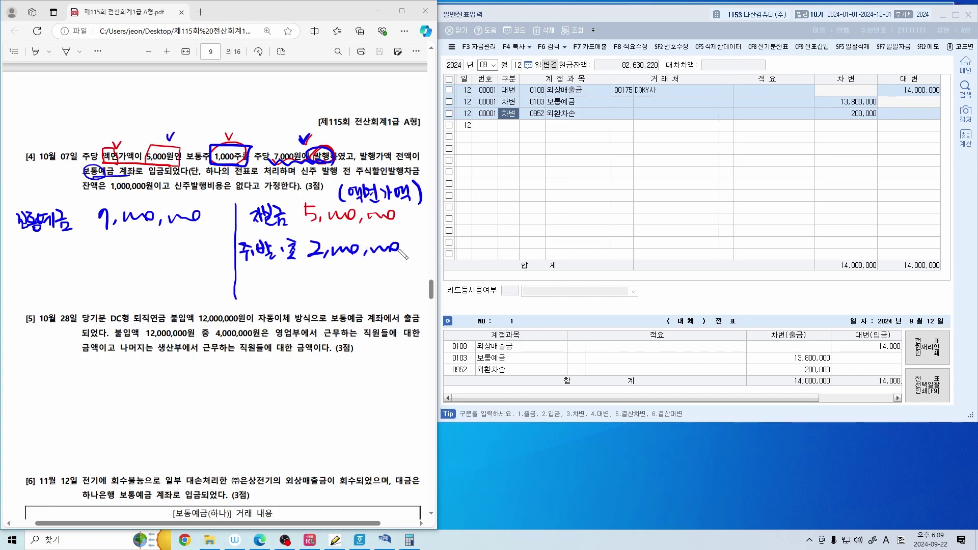
mouse_move(334, 155)
left_mouse_down()
mouse_move(145, 156)
mouse_move(163, 153)
mouse_move(171, 136)
left_mouse_up()
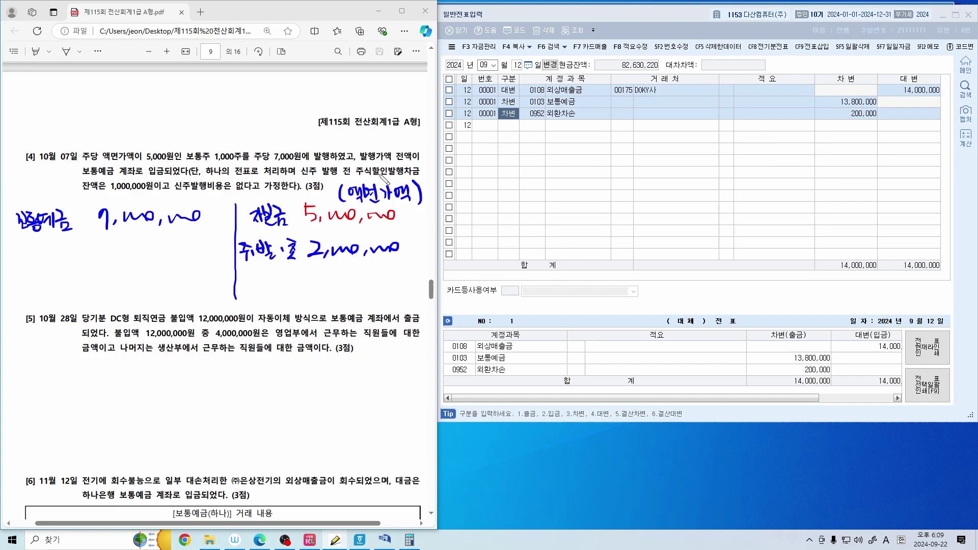
Underline 주식할인발행차금 and 잔액은 1,000,000원 in green, and note 주식발행초과금 and 주식할인발행차금 at the side
left_click_drag(357, 173, 419, 174)
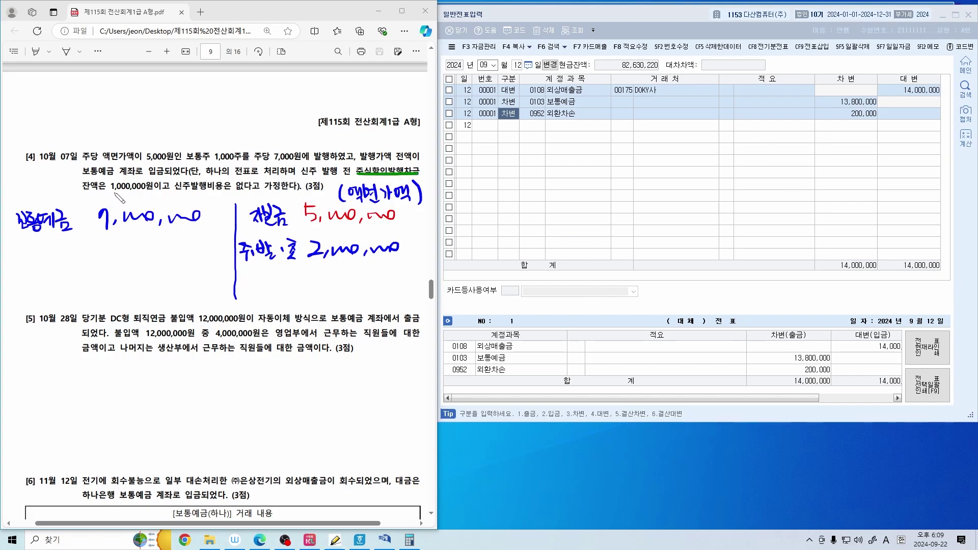
left_click_drag(80, 192, 151, 192)
mouse_move(538, 181)
left_mouse_down()
mouse_move(542, 204)
mouse_move(580, 177)
mouse_move(598, 201)
mouse_move(608, 186)
mouse_move(616, 202)
mouse_move(622, 180)
mouse_move(644, 196)
mouse_move(670, 168)
mouse_move(680, 194)
left_mouse_up()
mouse_move(527, 201)
left_mouse_down()
mouse_move(515, 218)
mouse_move(550, 247)
mouse_move(629, 240)
mouse_move(639, 254)
mouse_move(651, 230)
mouse_move(701, 225)
mouse_move(716, 243)
left_mouse_up()
left_click(703, 165)
left_click(706, 179)
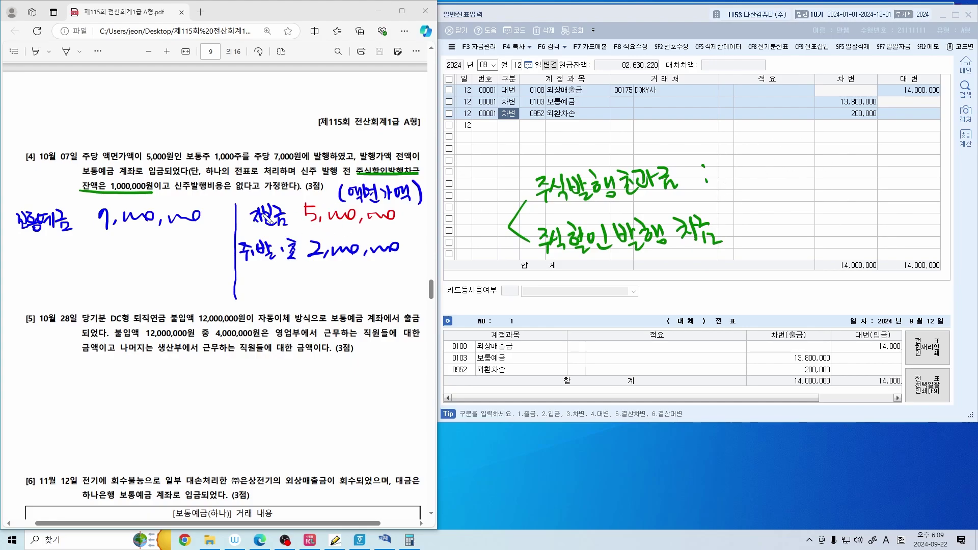
left_click_drag(235, 201, 213, 201)
Write 이익 after 주식발행초과금 and 손해 after 주식할인발행차금, erasing a stray green underline
mouse_move(726, 166)
left_mouse_down()
mouse_move(736, 184)
mouse_move(742, 163)
left_mouse_up()
left_click_drag(749, 154, 749, 181)
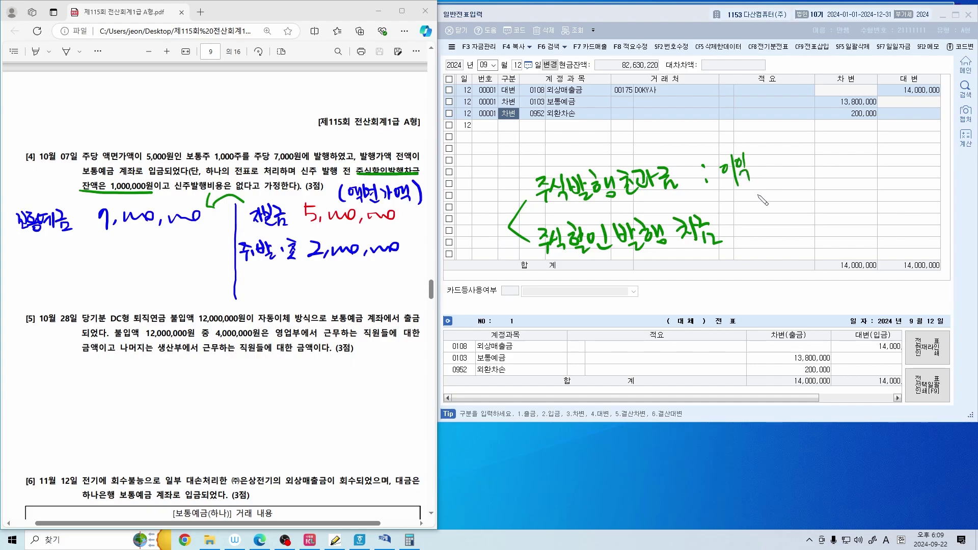
left_click(726, 217)
left_click(729, 241)
left_click_drag(305, 224, 503, 216)
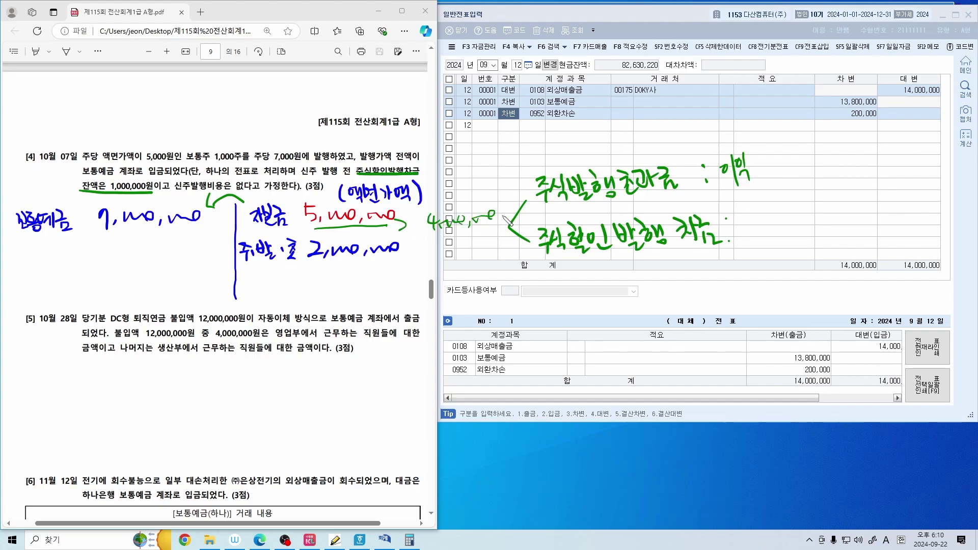
mouse_move(744, 216)
left_mouse_down()
mouse_move(754, 243)
mouse_move(762, 229)
mouse_move(768, 234)
left_mouse_up()
left_click_drag(404, 227, 474, 222)
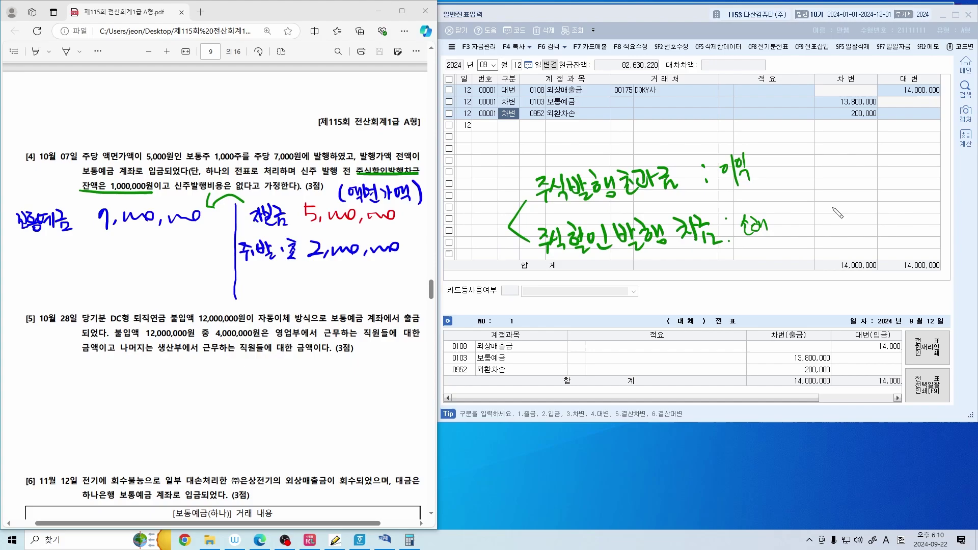
Bracket 이익 and 손해, draw arrows to a boxed 자본항목 label, and link them with a two-way arrow
left_click_drag(772, 178, 777, 225)
mouse_move(793, 183)
left_mouse_down()
mouse_move(807, 199)
mouse_move(830, 202)
mouse_move(838, 186)
mouse_move(869, 193)
left_mouse_up()
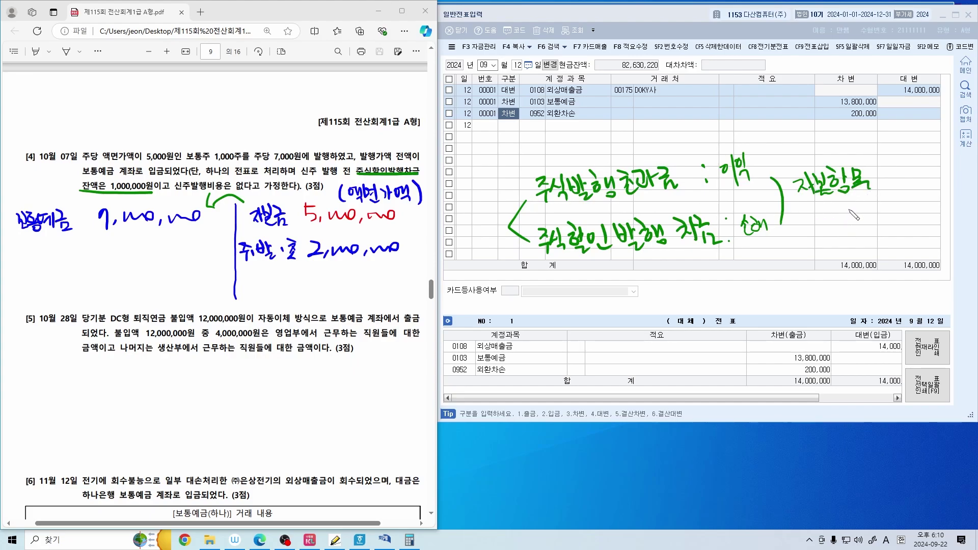
mouse_move(764, 150)
left_mouse_down()
mouse_move(797, 152)
mouse_move(799, 164)
left_mouse_up()
mouse_move(758, 253)
left_mouse_down()
mouse_move(828, 268)
mouse_move(817, 226)
mouse_move(839, 224)
left_mouse_up()
mouse_move(783, 164)
left_mouse_down()
mouse_move(790, 204)
mouse_move(898, 192)
mouse_move(804, 207)
left_mouse_up()
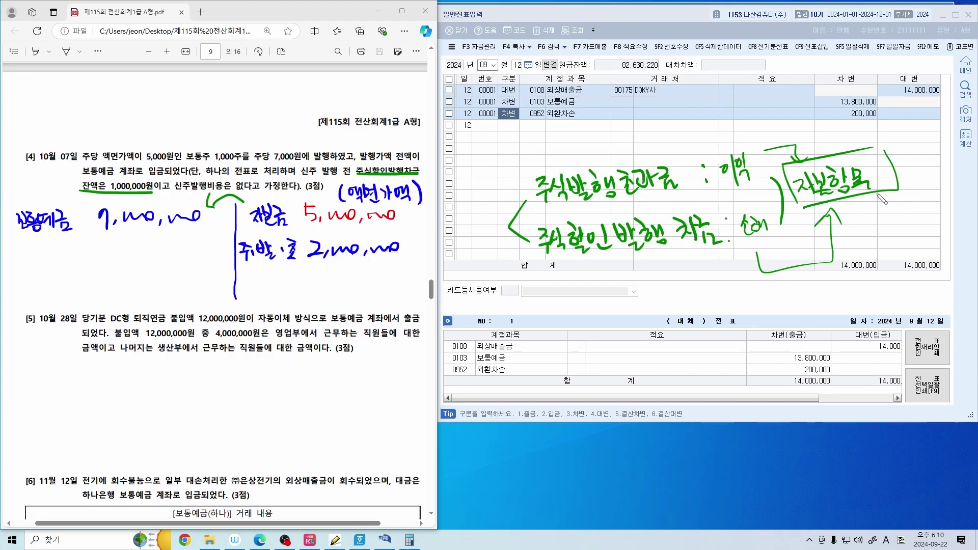
left_click_drag(741, 186, 745, 202)
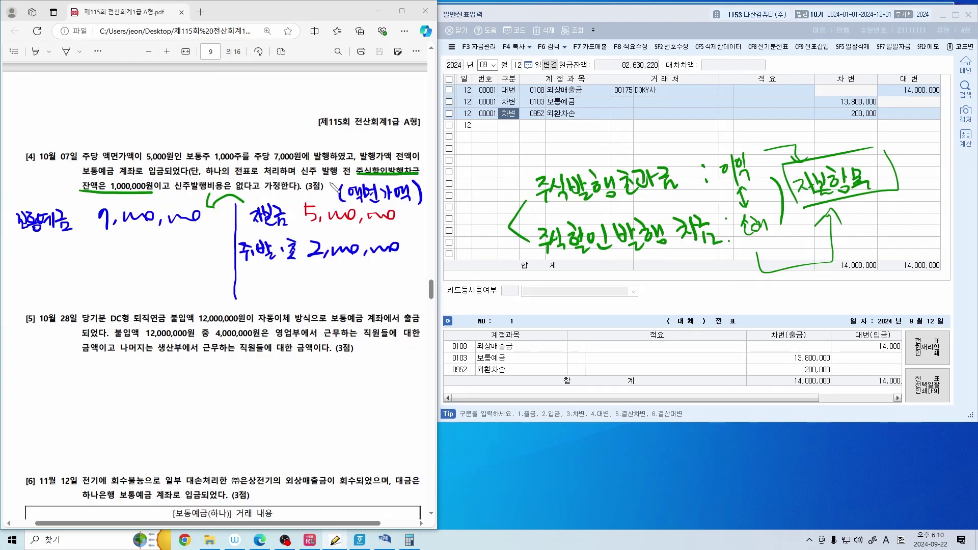
Underline 주식할인발행차금, 잔액은 1,000,000원 and the 주발초 amount in red
left_click_drag(357, 174, 416, 173)
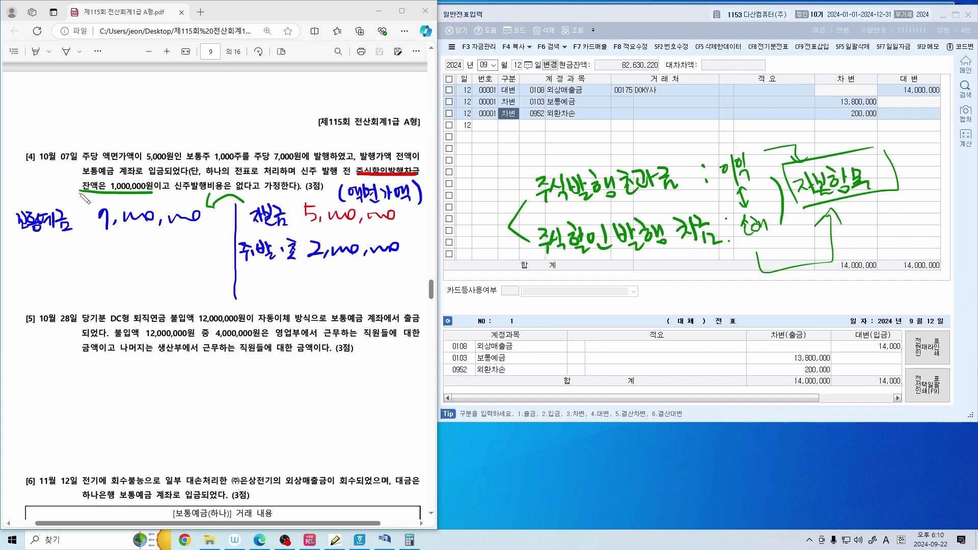
left_click_drag(78, 192, 153, 191)
left_click_drag(248, 273, 403, 269)
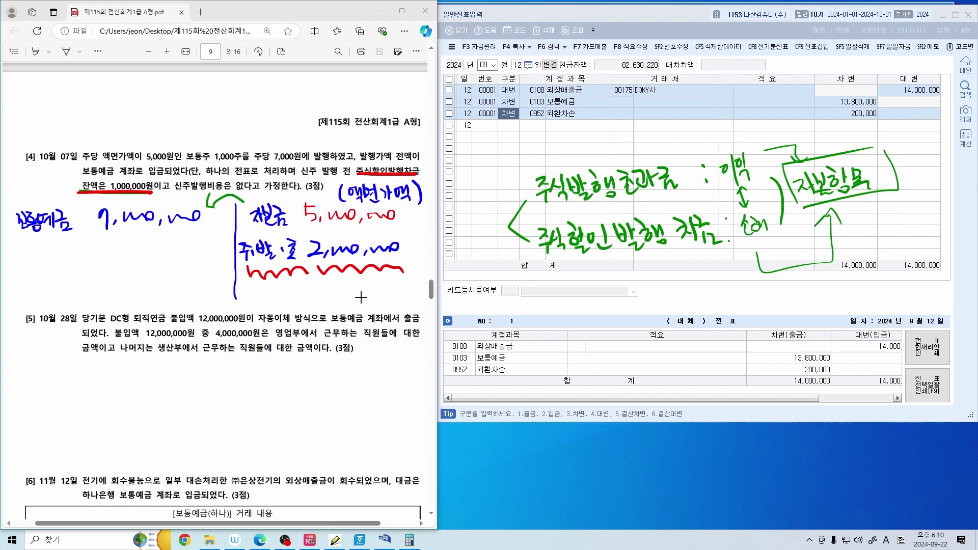
Undo the red underlines, circle 주식할인발행차금, and replace the 주발초 2,000,000 line with a red 주할·차 line
key("ctrl+z")
key("ctrl+z")
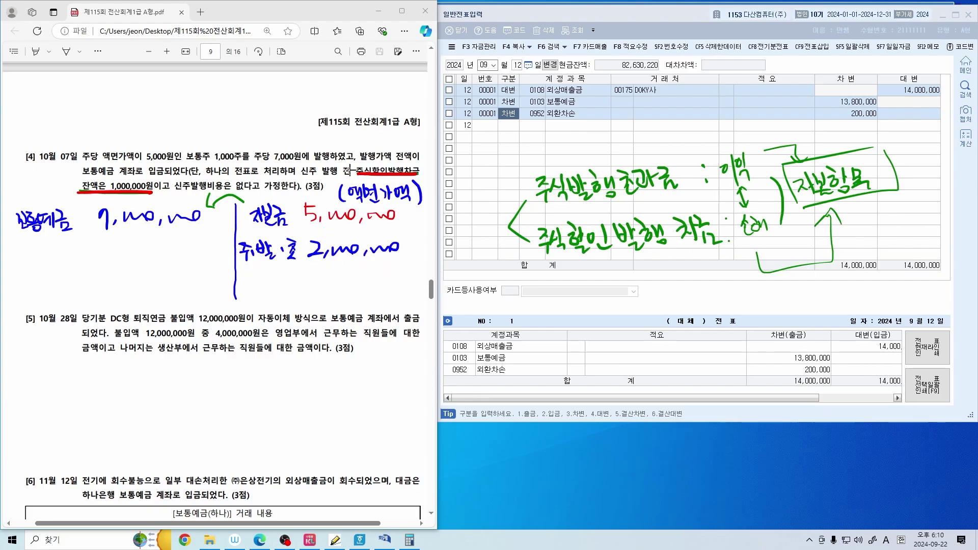
key("ctrl+z")
mouse_move(355, 165)
left_mouse_down()
mouse_move(425, 177)
mouse_move(359, 181)
left_mouse_up()
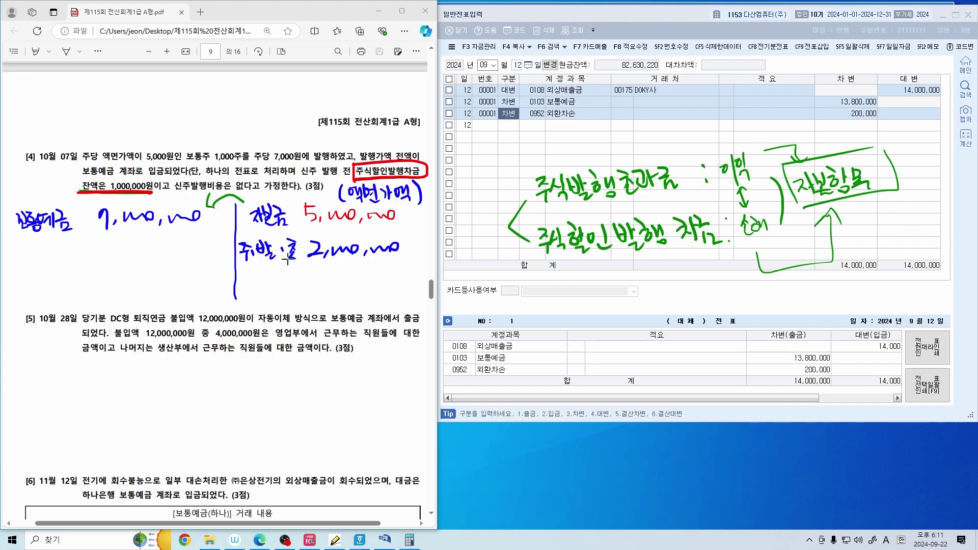
left_click_drag(287, 261, 369, 249)
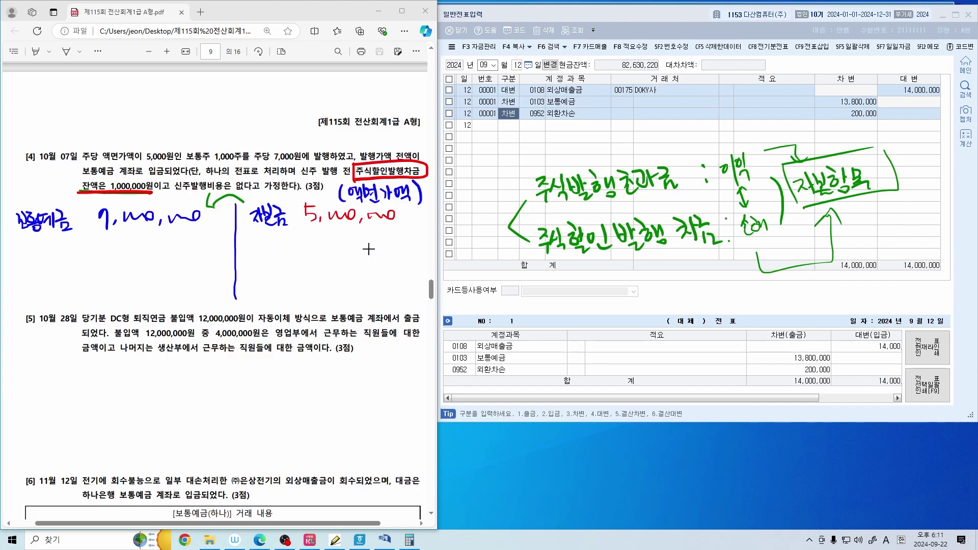
mouse_move(245, 241)
left_mouse_down()
mouse_move(258, 261)
mouse_move(271, 246)
mouse_move(295, 262)
mouse_move(302, 247)
mouse_move(321, 260)
mouse_move(375, 260)
mouse_move(395, 246)
mouse_move(437, 245)
left_mouse_up()
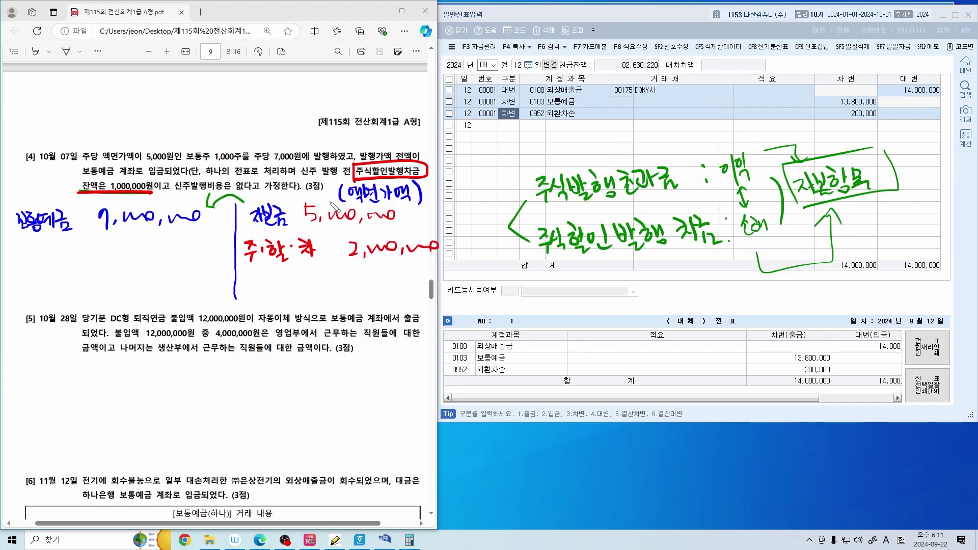
Box 잔액은, change the red amount to 1,000,000, and add a blue 주발·초 1,000,000 line
left_click_drag(82, 193, 108, 193)
left_click_drag(342, 269, 441, 266)
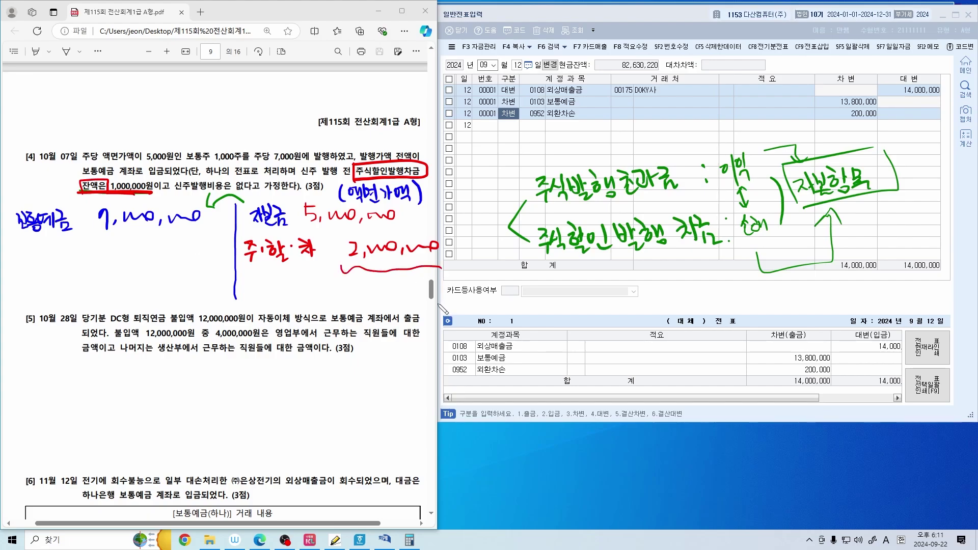
mouse_move(353, 246)
left_mouse_down()
mouse_move(350, 267)
mouse_move(349, 255)
left_mouse_up()
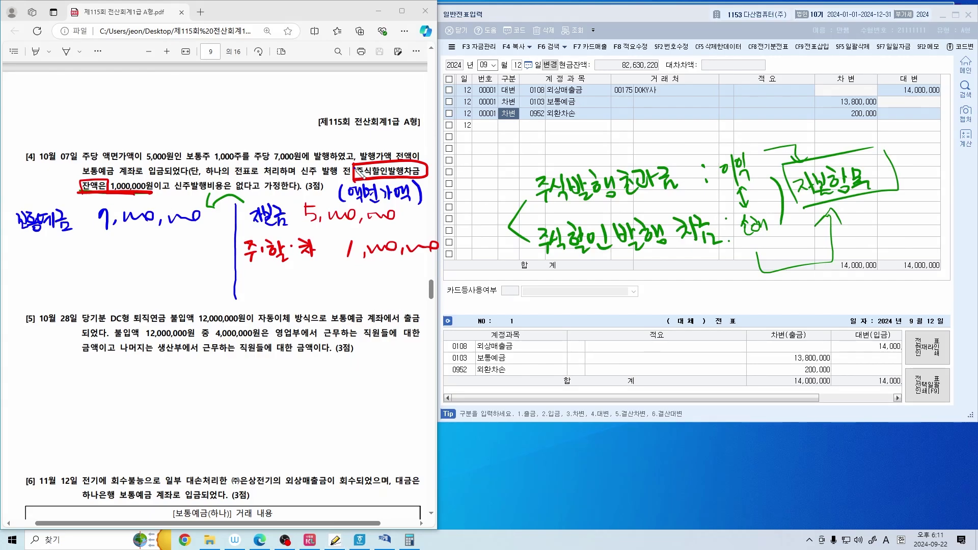
left_click_drag(353, 170, 424, 175)
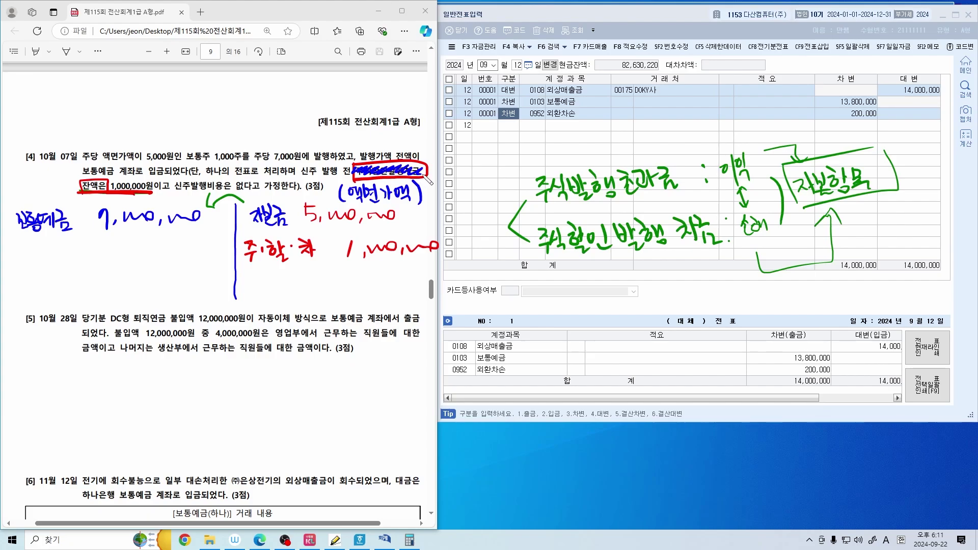
left_click_drag(95, 185, 153, 188)
mouse_move(355, 275)
left_mouse_down()
mouse_move(354, 293)
mouse_move(420, 287)
left_mouse_up()
mouse_move(246, 279)
left_mouse_down()
mouse_move(255, 292)
mouse_move(314, 283)
mouse_move(322, 298)
left_mouse_up()
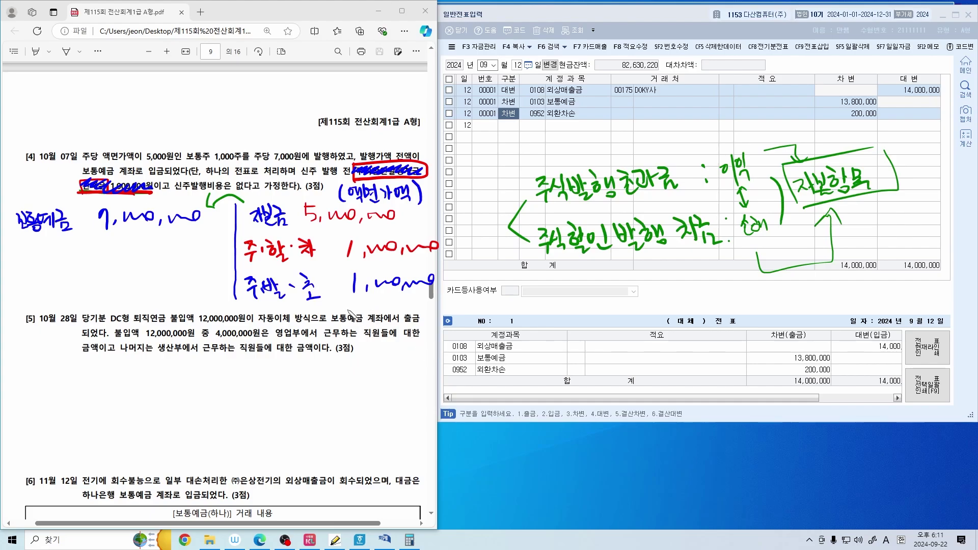
Box the 자본항목 note and the 주식발행초과금 and 주식할인발행차금 notes in blue
mouse_move(791, 179)
left_mouse_down()
mouse_move(784, 171)
mouse_move(912, 191)
mouse_move(808, 202)
left_mouse_up()
left_click_drag(543, 209, 665, 195)
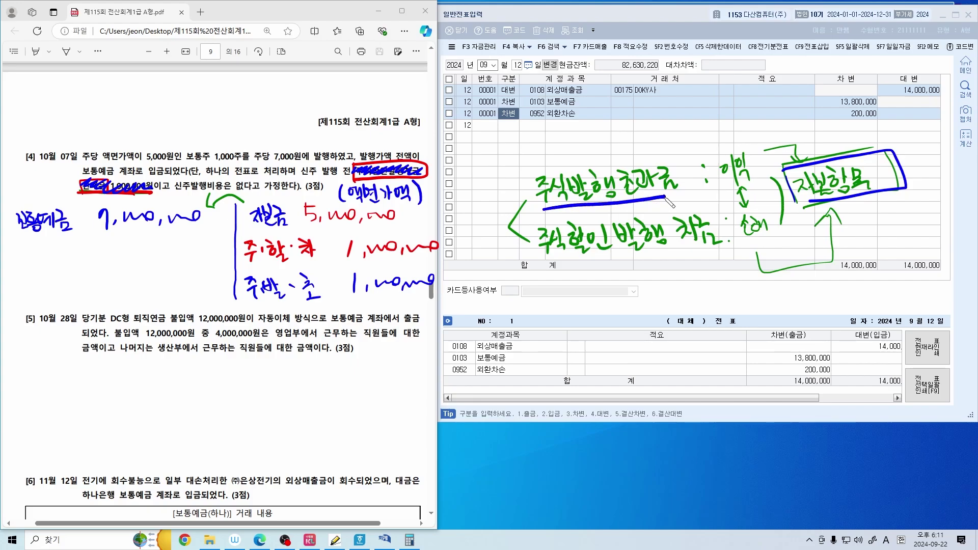
left_click_drag(544, 273, 720, 254)
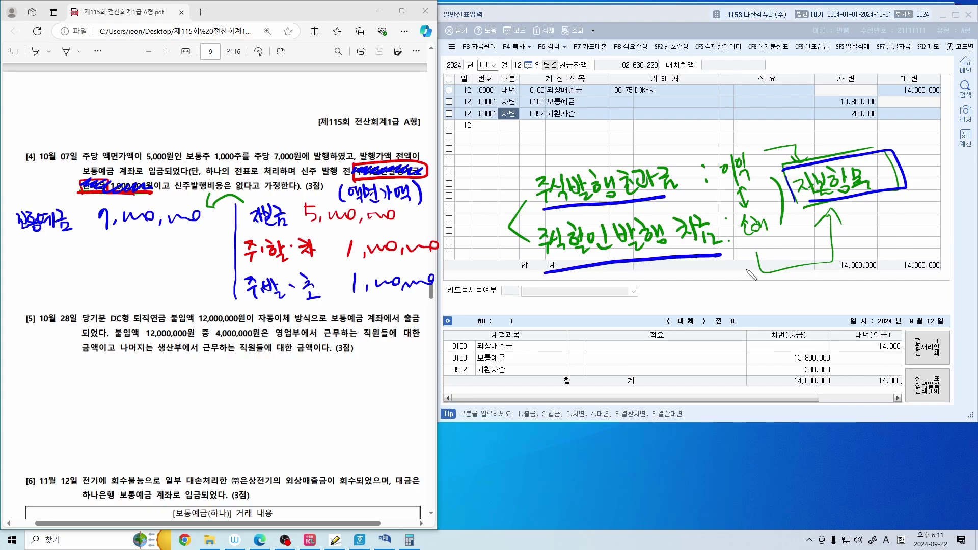
mouse_move(538, 209)
left_mouse_down()
mouse_move(646, 160)
mouse_move(689, 193)
left_mouse_up()
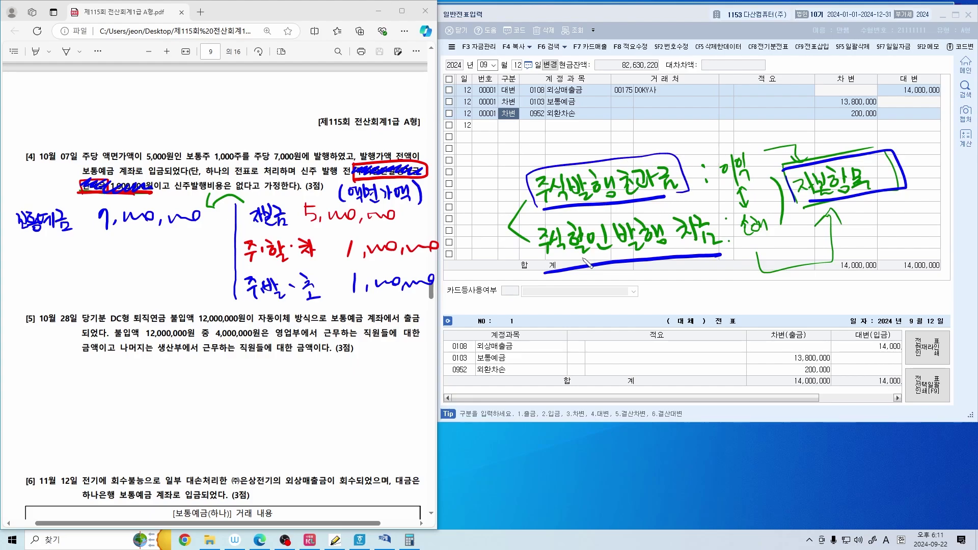
mouse_move(543, 277)
left_mouse_down()
mouse_move(529, 229)
mouse_move(723, 243)
left_mouse_up()
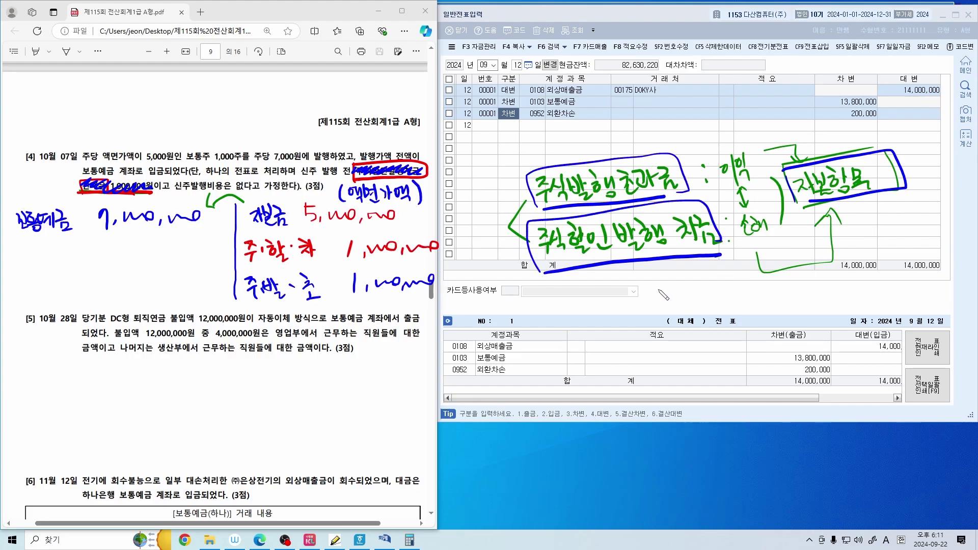
Clear the scribble and underline 주식할인발행차금 in the question, dropping the extra underline under 주발·초
left_click(385, 167)
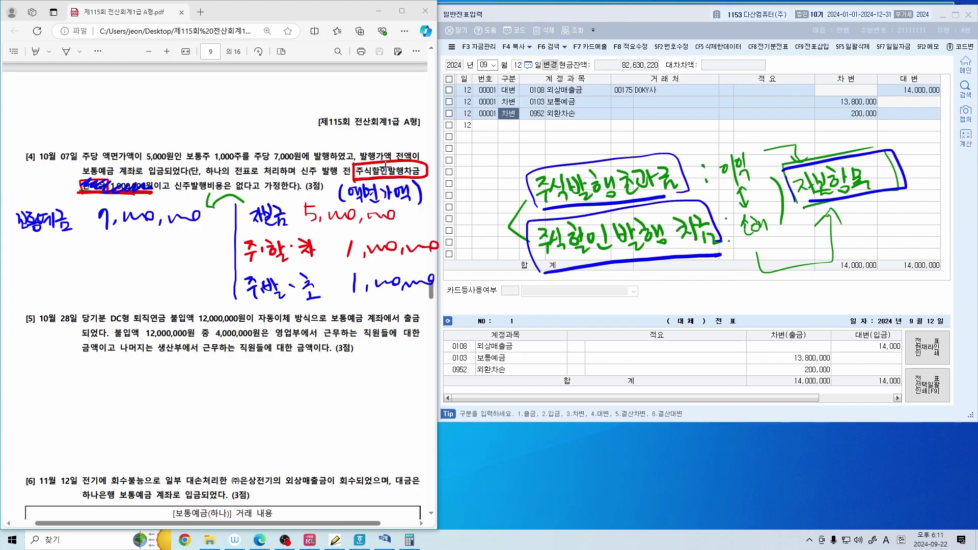
mouse_move(390, 178)
left_mouse_down()
mouse_move(428, 179)
mouse_move(403, 162)
mouse_move(355, 170)
mouse_move(422, 184)
left_mouse_up()
left_click_drag(257, 307, 358, 298)
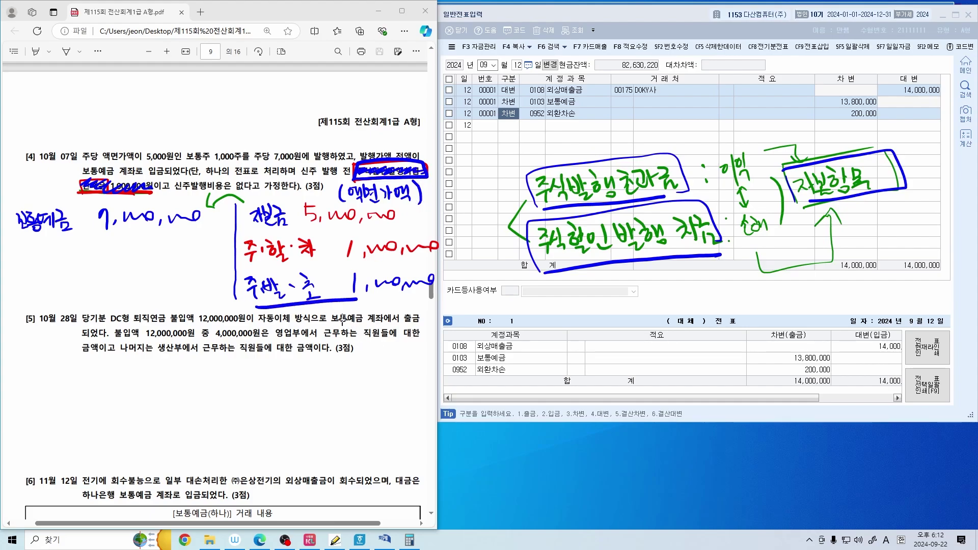
key("ctrl+z")
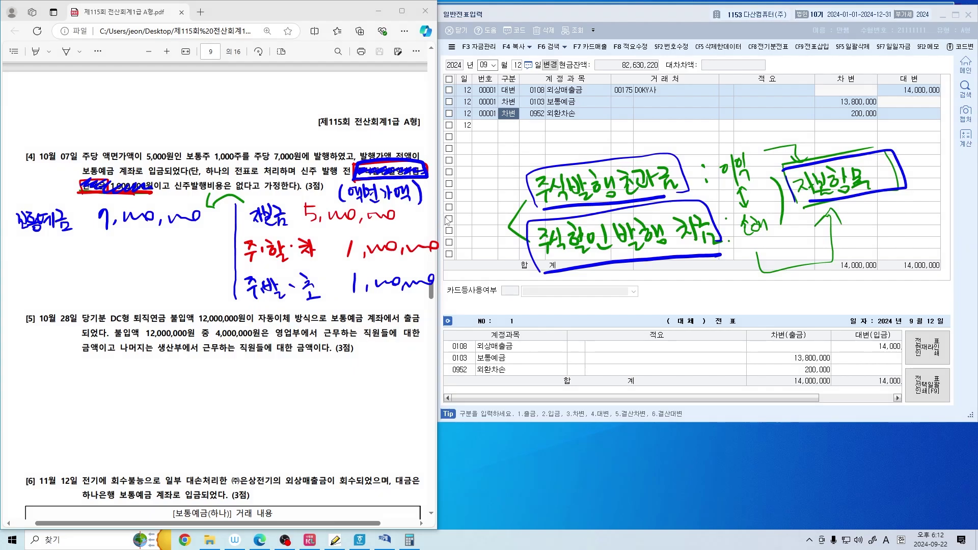
left_click(476, 198)
Start an October 7 entry debiting 0103 보통예금 7,000,000
key("Escape")
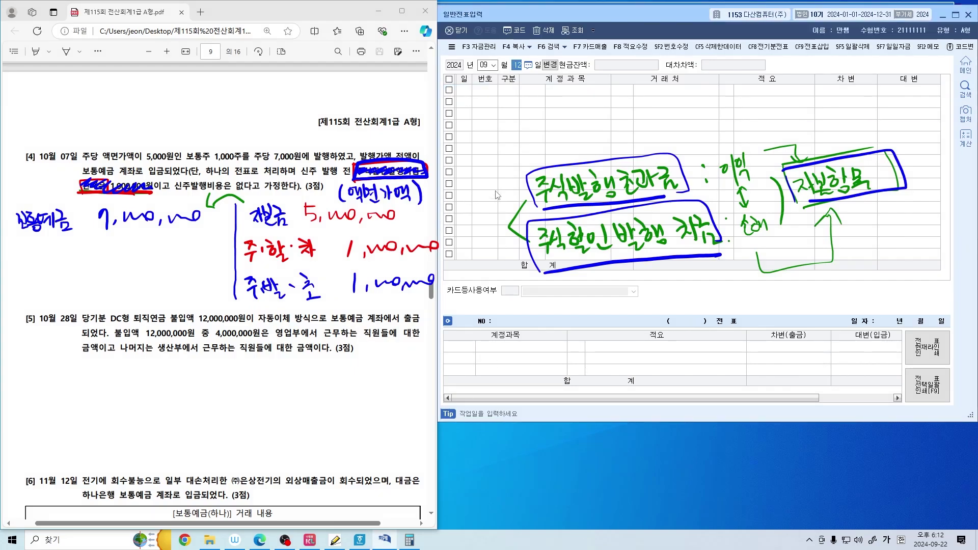
key("Escape")
type("107")
key("Return")
type("3")
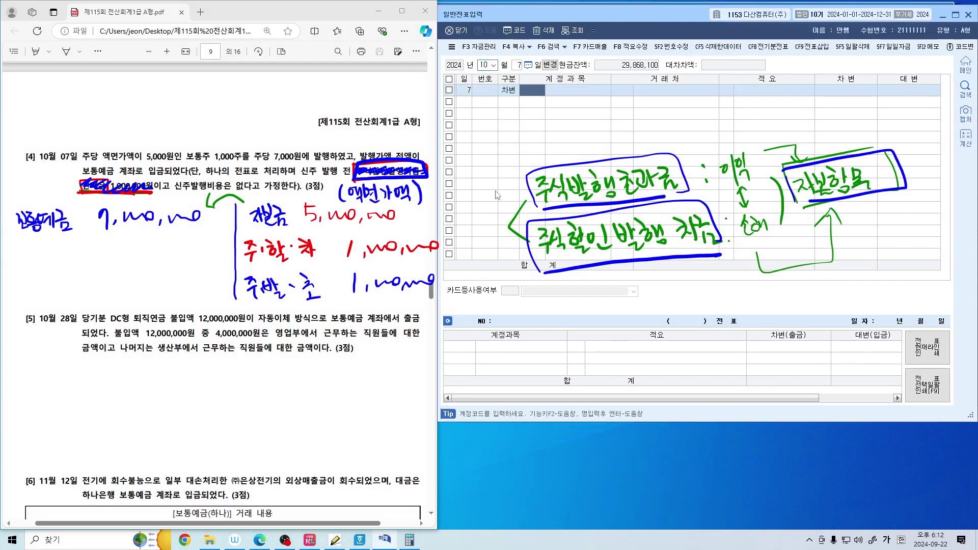
type("103")
key("Return")
key("Return")
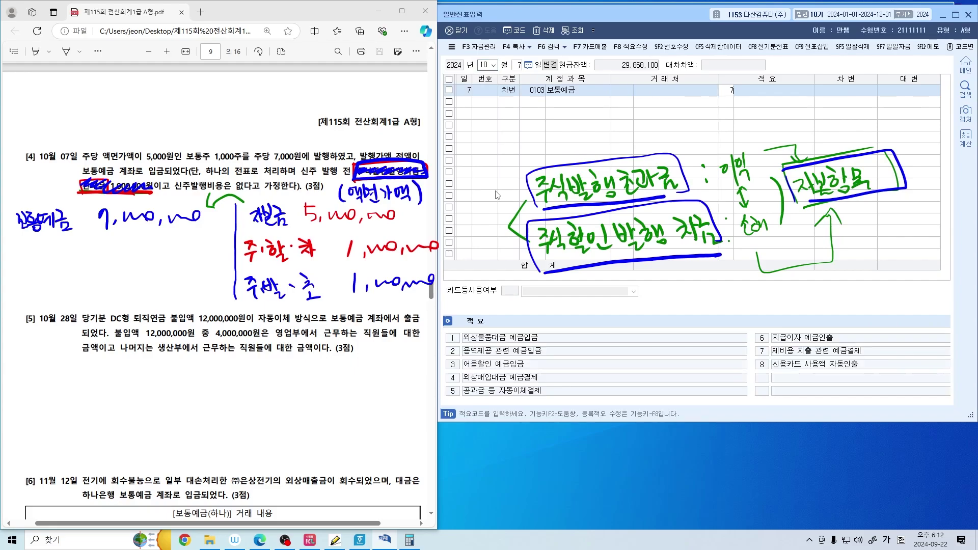
key("Return")
type("7000000")
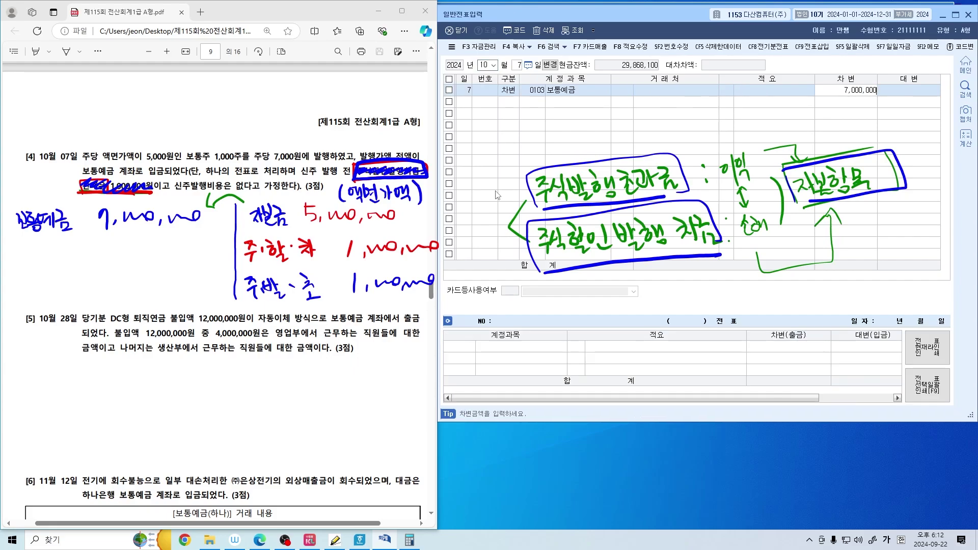
key("Return")
Credit 0331 자본금 5,000,000 on the second row
type("4잡ㄴ")
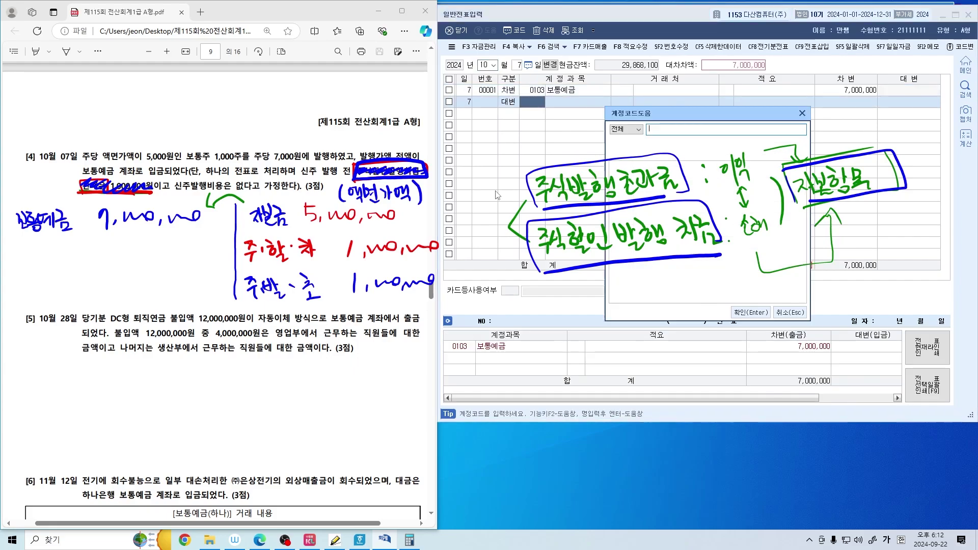
type("ㅗㄴ금")
key("Return")
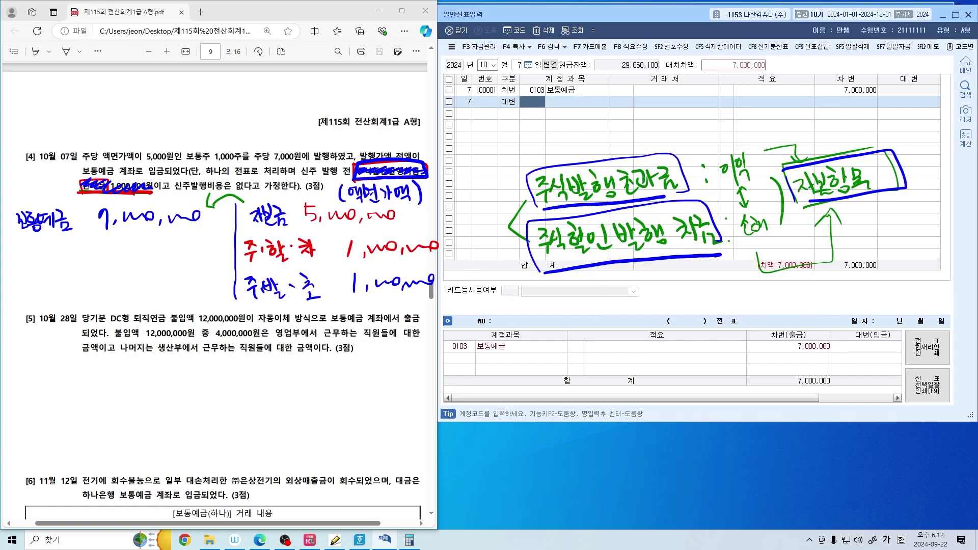
key("Return")
key("Return")
key("Return")
type("5")
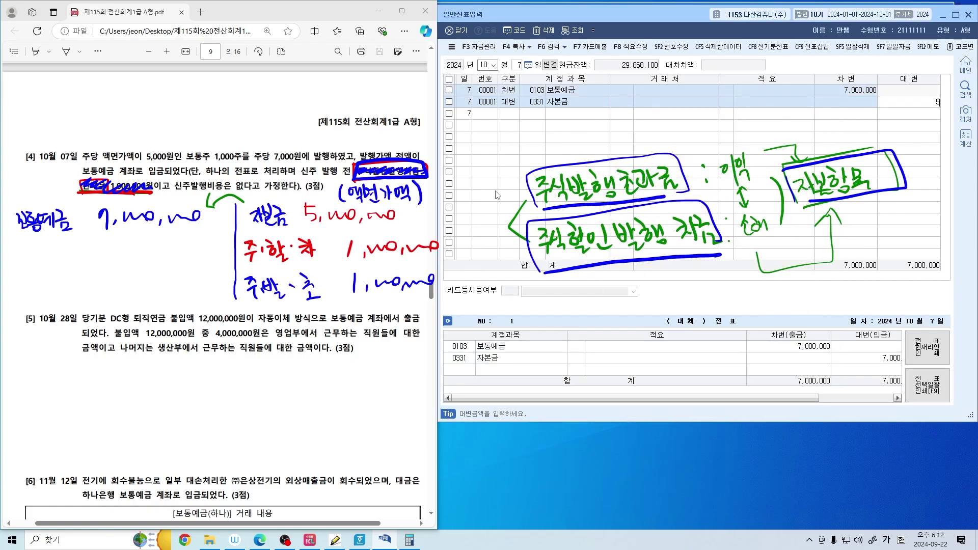
type(",000,000")
key("Return")
key("4")
key("Return")
Credit 0381 주식할인발행차금 1,000,000 on the third row
type("주식할인")
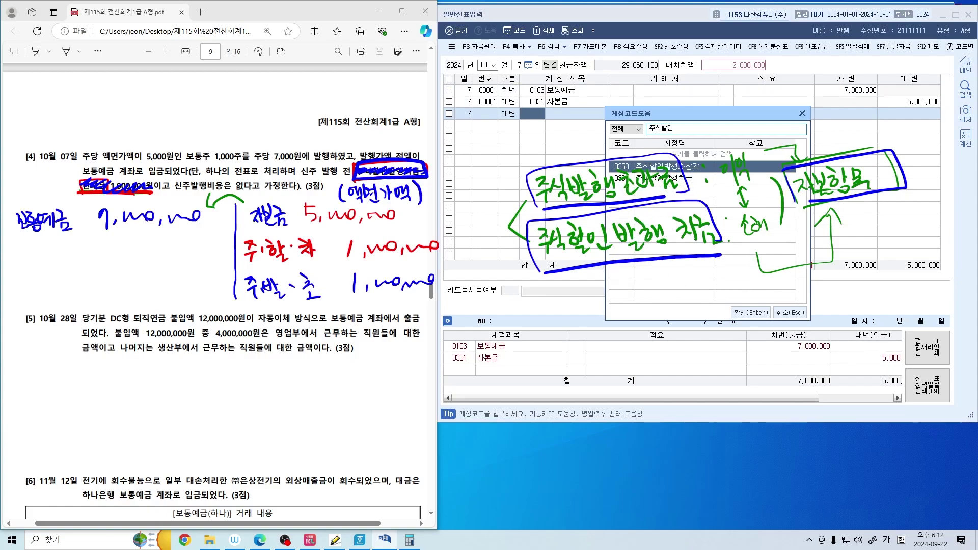
key("Down")
key("Return")
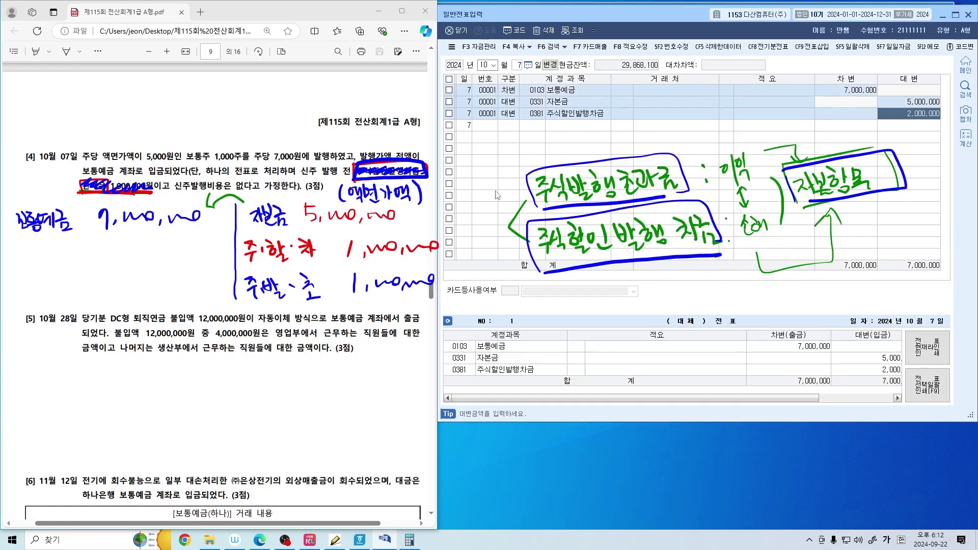
type("1000000")
key("Return")
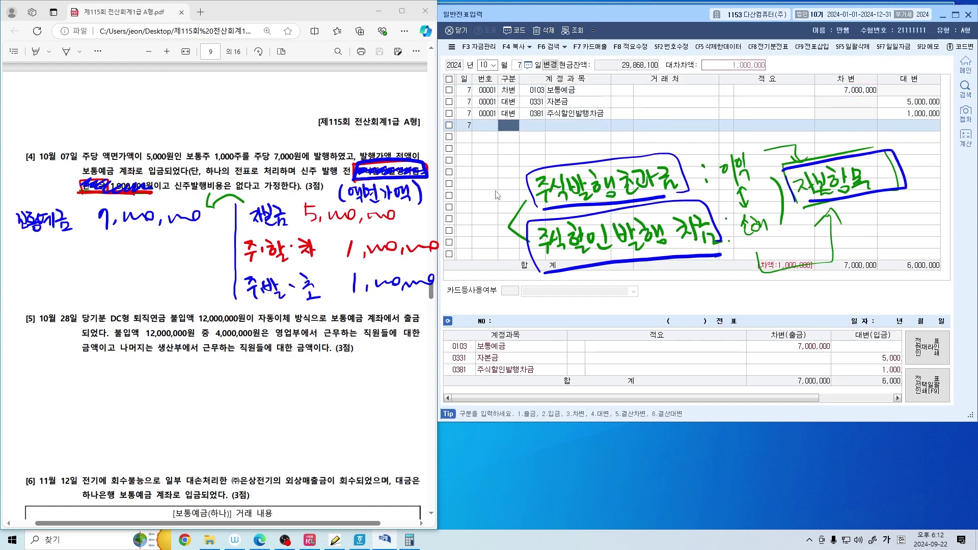
Add a fourth row crediting 0341 주식발행초과금 1,000,000 so debits and credits balance
key("Up")
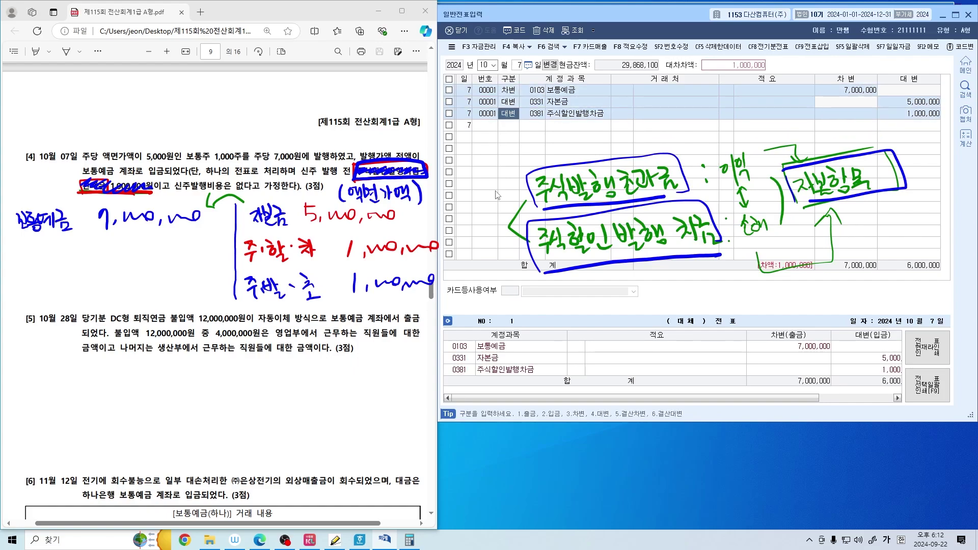
key("Return")
key("Down")
type("4")
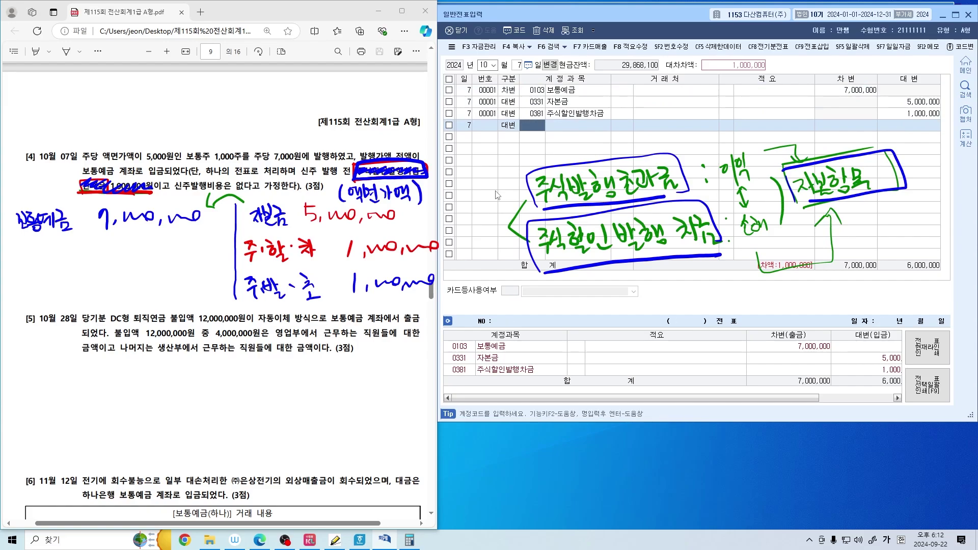
key("F2")
type("주식발")
key("Return")
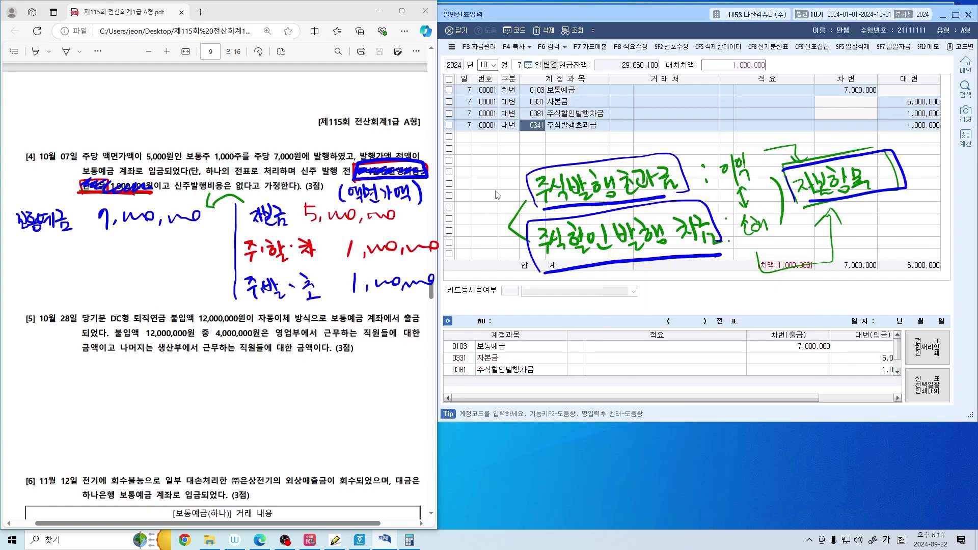
key("Return")
key("Return")
key("Return")
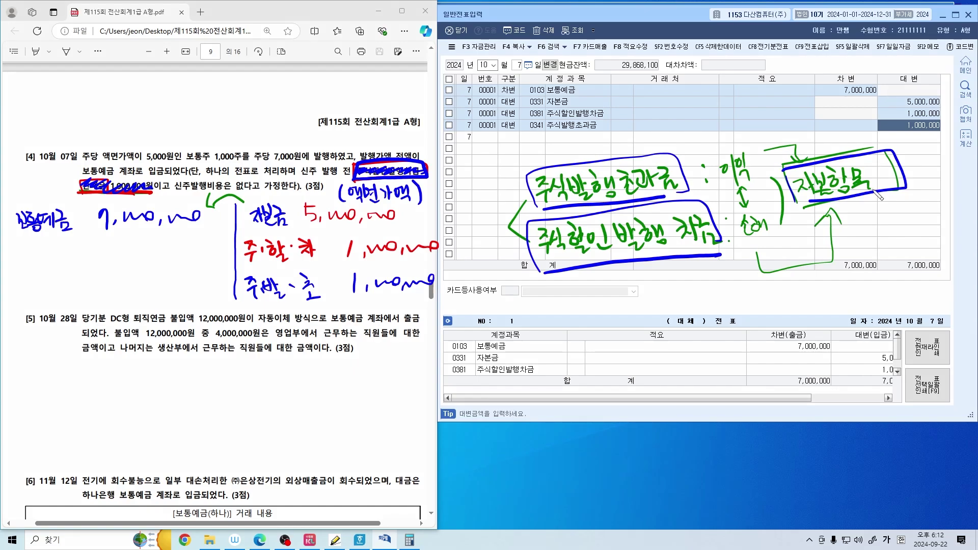
Bracket and underline the 0381 주식할인발행차금 and 0341 주식발행초과금 credit rows, then clear the pen marks
left_click_drag(609, 122, 615, 133)
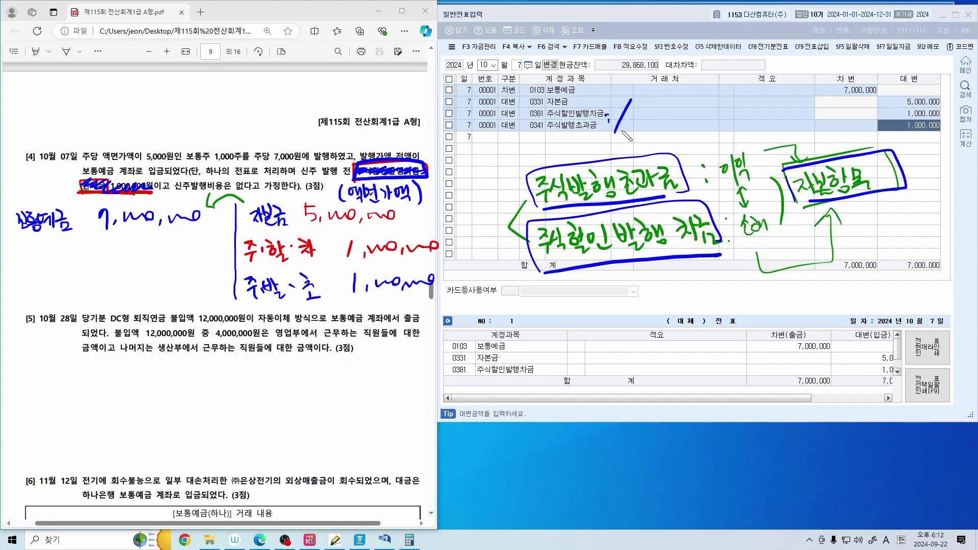
left_click_drag(548, 107, 601, 120)
left_click_drag(503, 119, 517, 120)
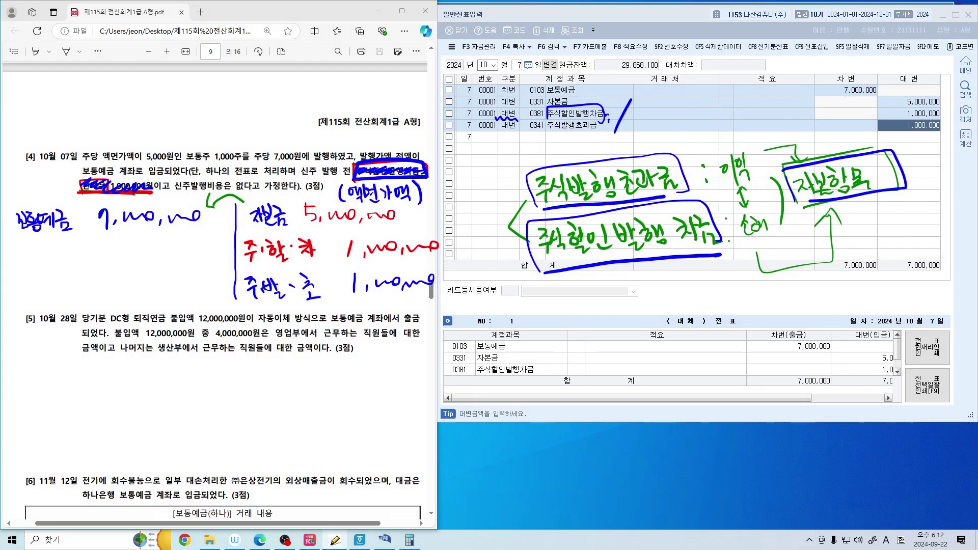
mouse_move(545, 130)
left_mouse_down()
mouse_move(603, 118)
mouse_move(552, 135)
left_mouse_up()
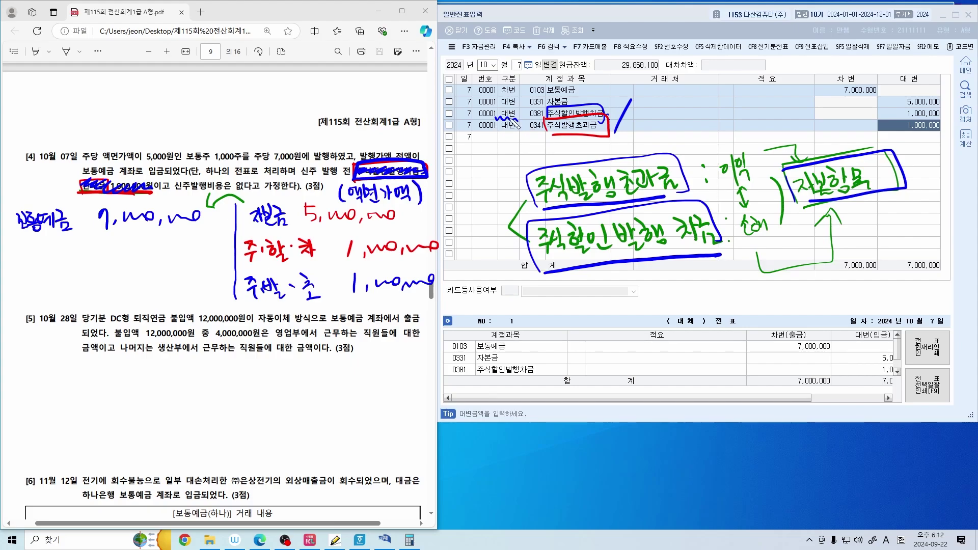
mouse_move(487, 146)
left_mouse_down()
mouse_move(516, 116)
mouse_move(551, 141)
mouse_move(601, 141)
left_mouse_up()
left_click(831, 114)
Circle 보통예금 and 출금 in question [5], underline 12,000,000, and note 보통예금 12,000,000 beside a dividing line
key("Escape")
scroll(319, 234, "down", 4)
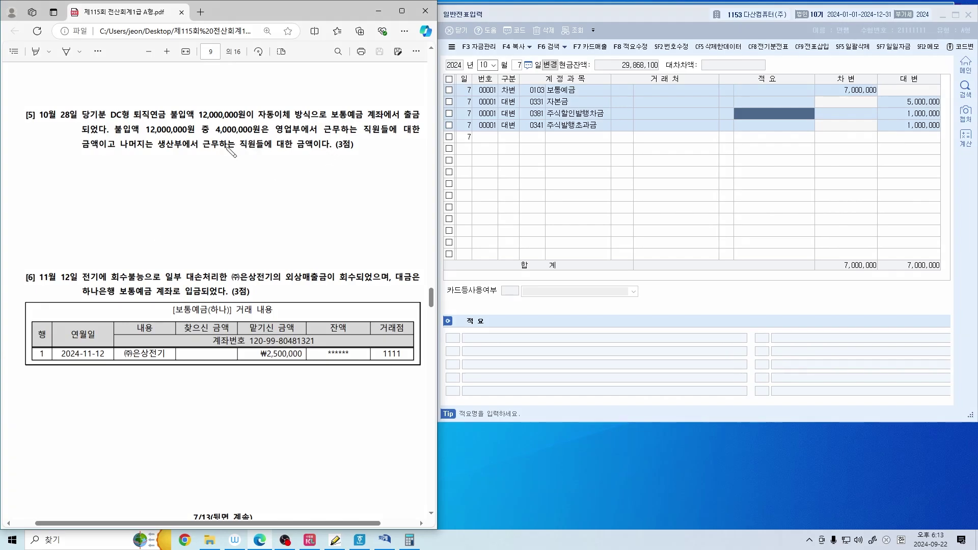
left_click_drag(352, 122, 349, 105)
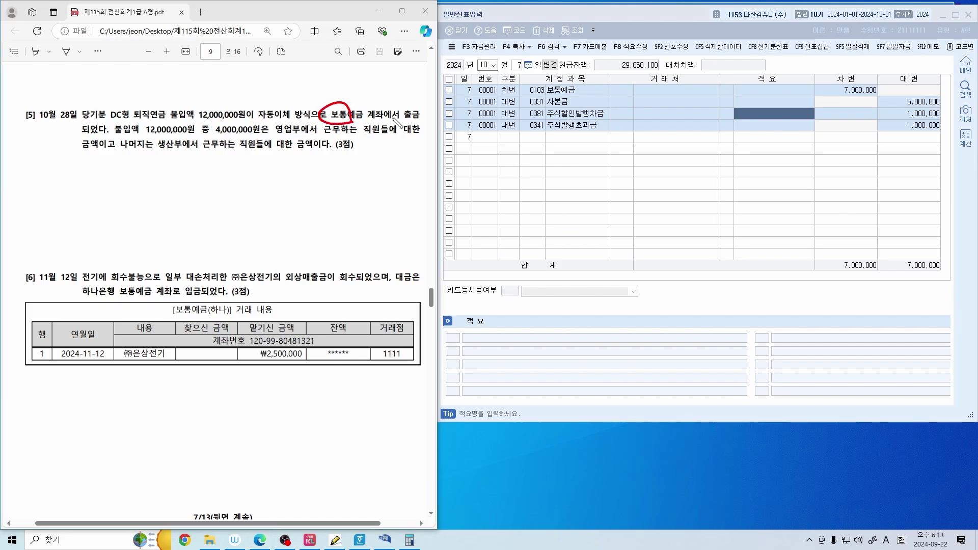
left_click_drag(415, 119, 397, 106)
left_click_drag(253, 171, 246, 225)
mouse_move(271, 180)
left_mouse_down()
mouse_move(278, 191)
mouse_move(310, 186)
mouse_move(322, 207)
mouse_move(321, 183)
mouse_move(329, 192)
left_mouse_up()
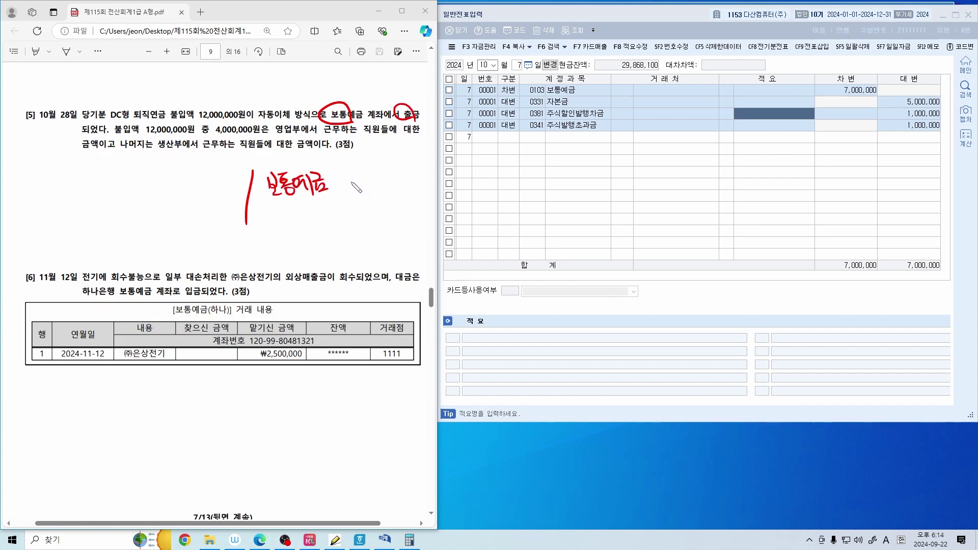
left_click_drag(188, 120, 237, 122)
mouse_move(340, 175)
left_mouse_down()
mouse_move(339, 201)
mouse_move(359, 190)
left_mouse_up()
left_click_drag(363, 188, 431, 183)
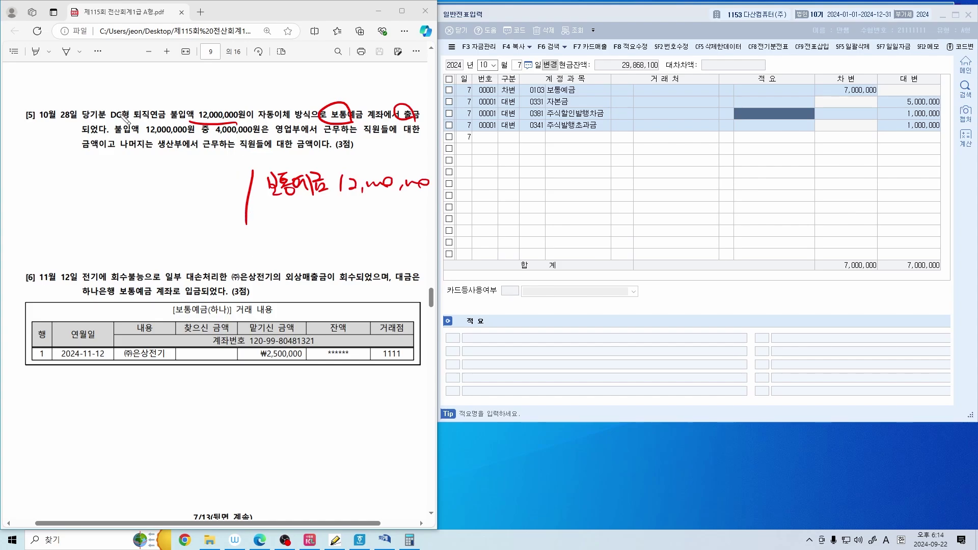
Underline 퇴직연금 불입액, circle DC형, and write DB above it for contrast
left_click_drag(132, 118, 193, 119)
mouse_move(122, 126)
left_mouse_down()
mouse_move(120, 117)
mouse_move(131, 121)
left_mouse_up()
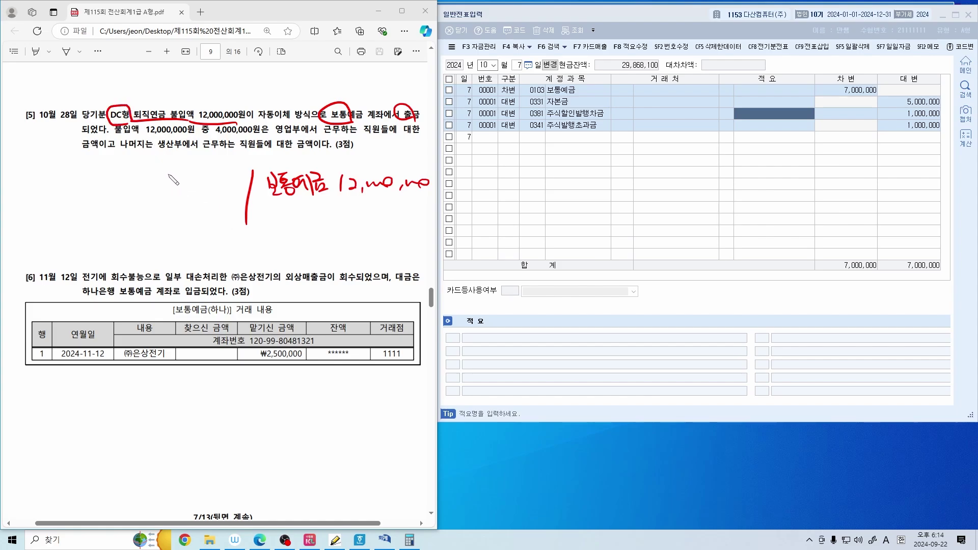
mouse_move(107, 85)
left_mouse_down()
mouse_move(105, 106)
mouse_move(117, 90)
left_mouse_up()
left_click_drag(130, 74, 132, 92)
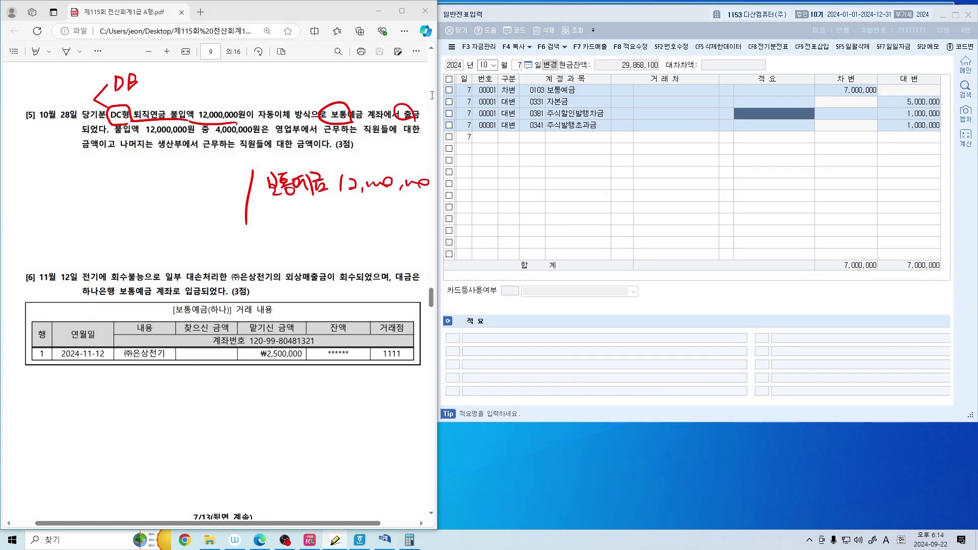
Launch Notepad and move it to the lower left so the ledger stays visible
key("super+r")
type("notepad")
key("Return")
scroll(348, 164, "up", 8)
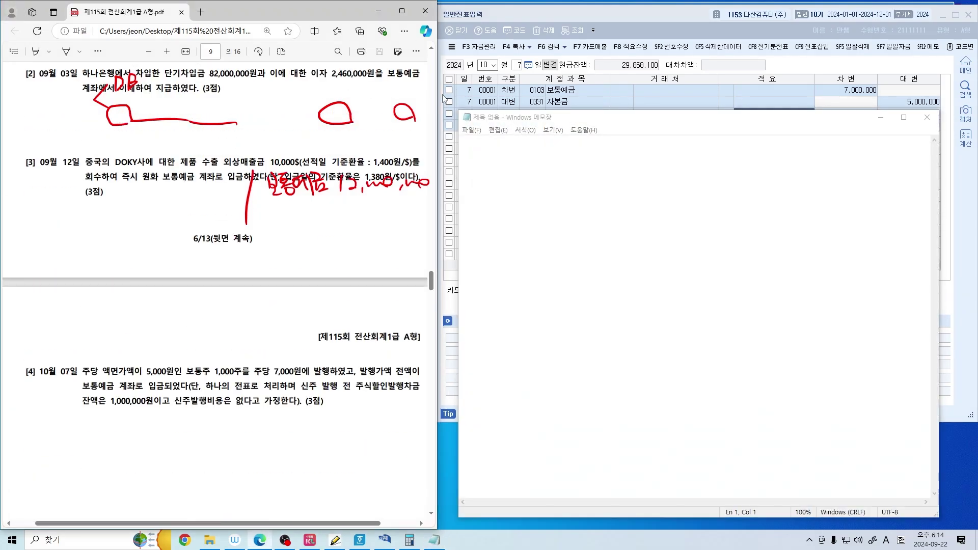
scroll(347, 164, "down", 5)
scroll(347, 164, "down", 4)
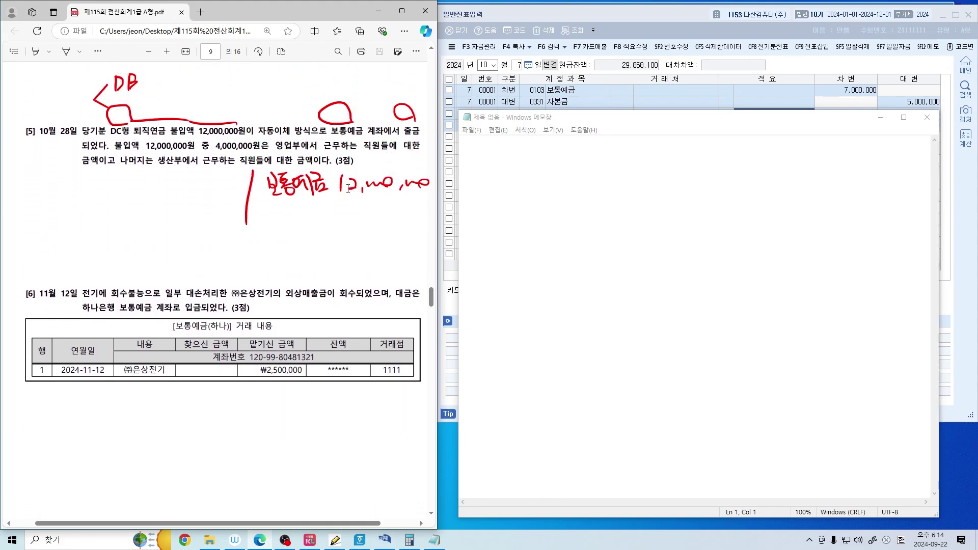
scroll(426, 299, "up", 1)
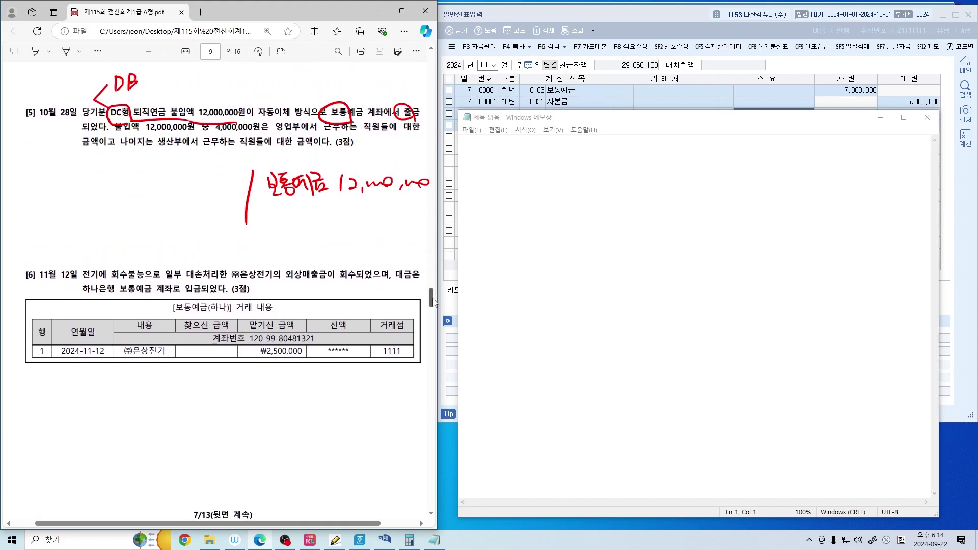
left_click(589, 120)
left_click_drag(588, 121, 138, 245)
Type the 퇴직연금 heading with DC(확정기여형) and DB(확정급여형) lines below it
key("Hangul")
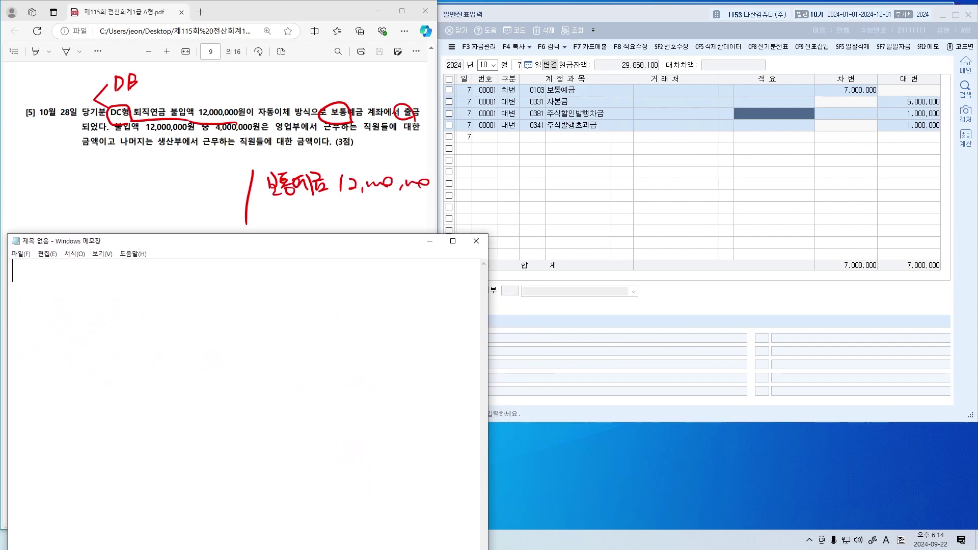
type("퇴직연그ㅁ")
key("Return")
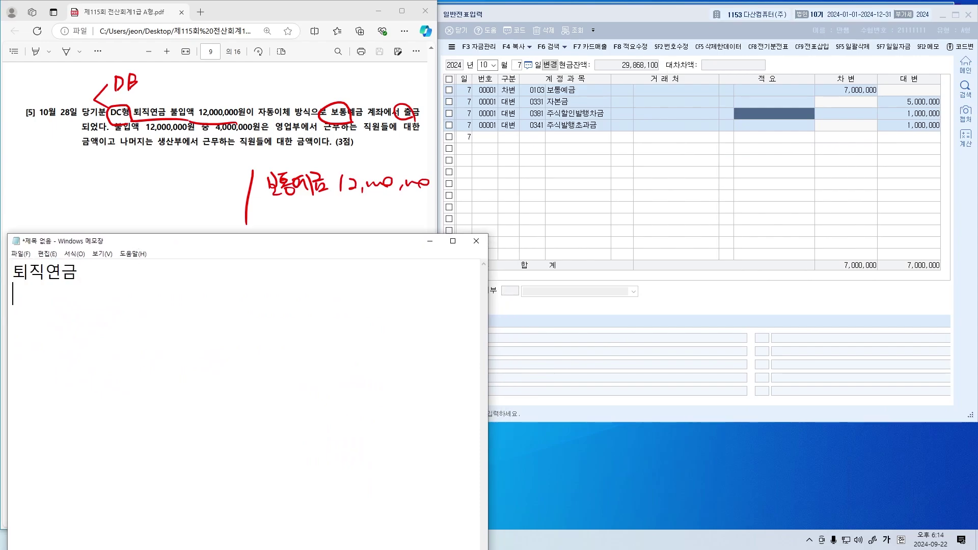
type("DC")
key("Return")
type("DB")
type("(")
type("확정기여형")
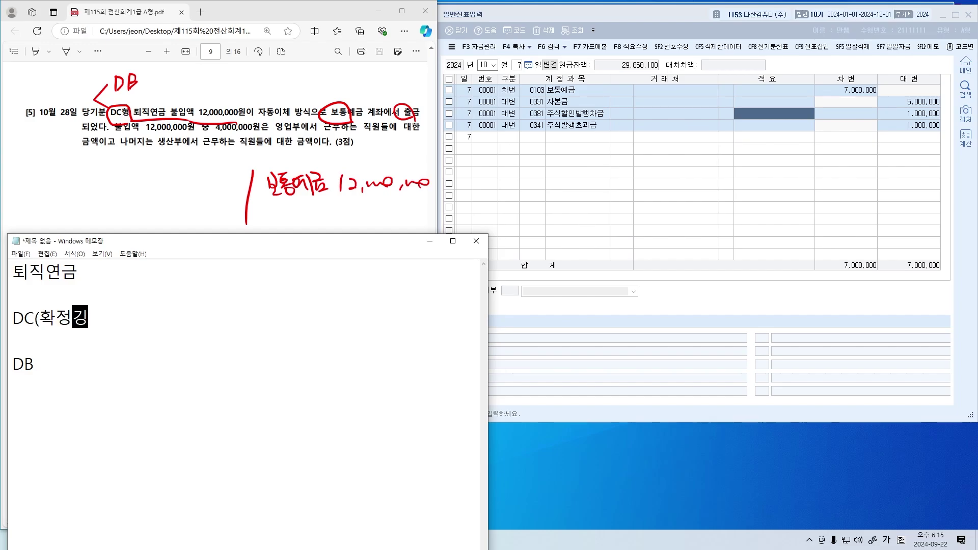
type(")")
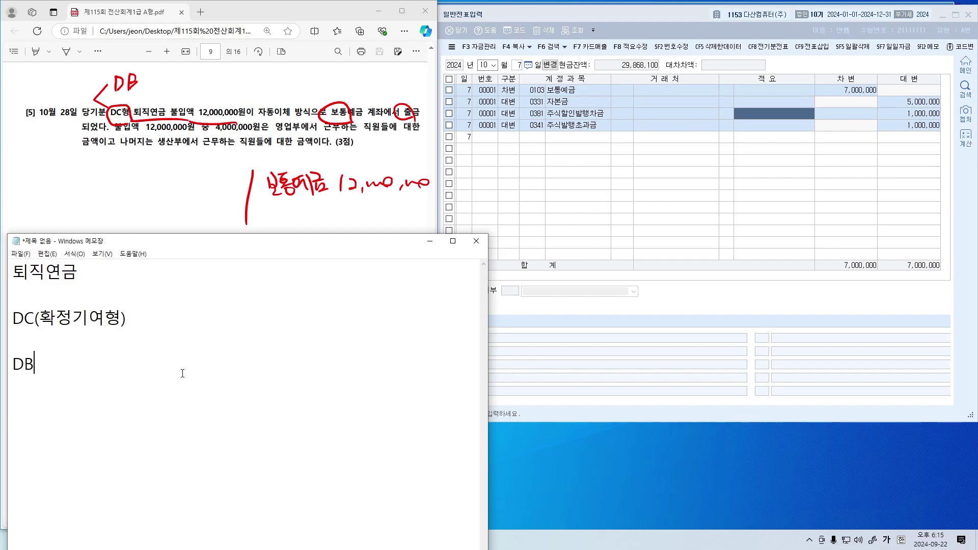
type("DB(확정급ㅇ여형)")
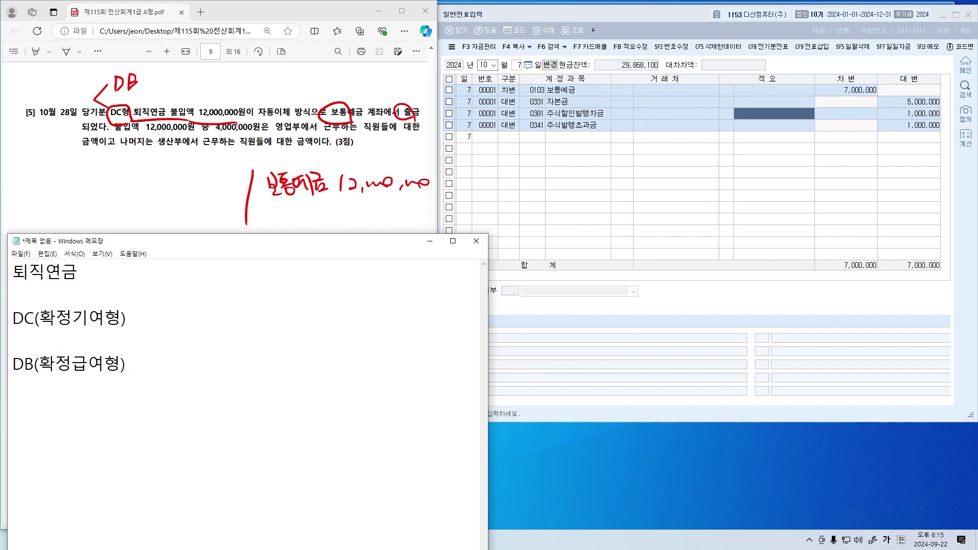
type(" ㅁ")
Complete the DC line with an arrow pointing to 퇴직급여 (비용)
key("Hangul_Hanja")
key("Page_Down")
key("Page_Down")
key("2")
type("퇴직급여*ㅂ")
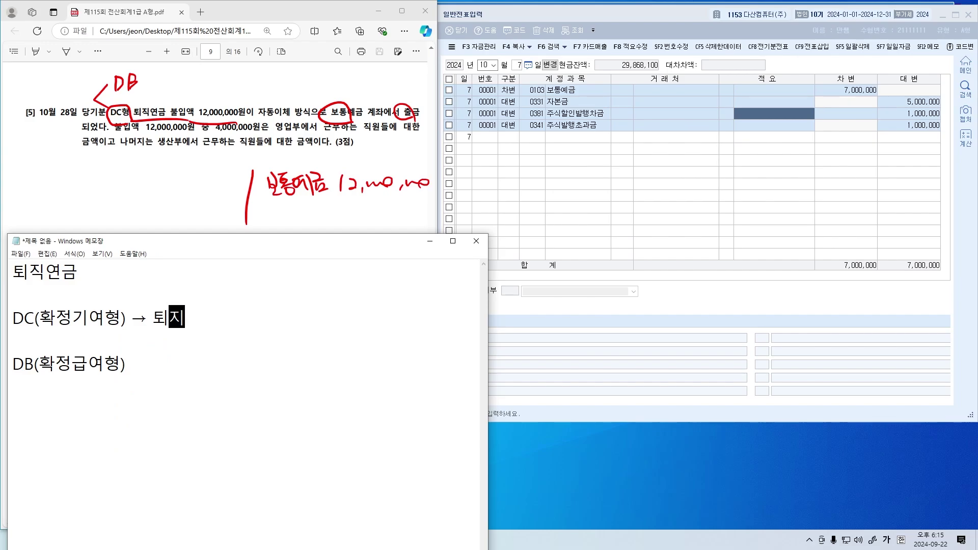
key("BackSpace")
key("BackSpace")
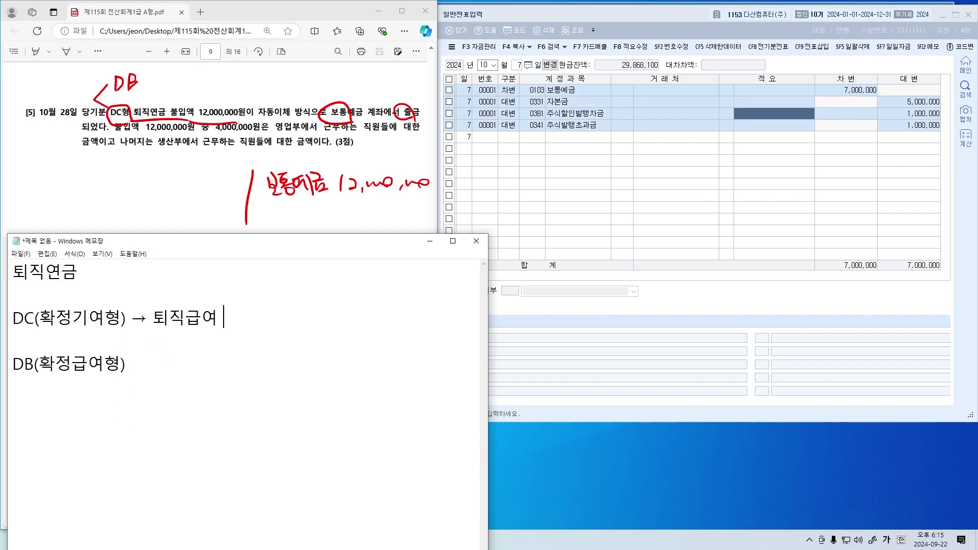
type("(비용) ㅁ")
Complete the DB line with an arrow pointing to 퇴직연금운용자산 (자산)
key("Hangul_Hanja")
key("Page_Down")
key("Page_Down")
type("2")
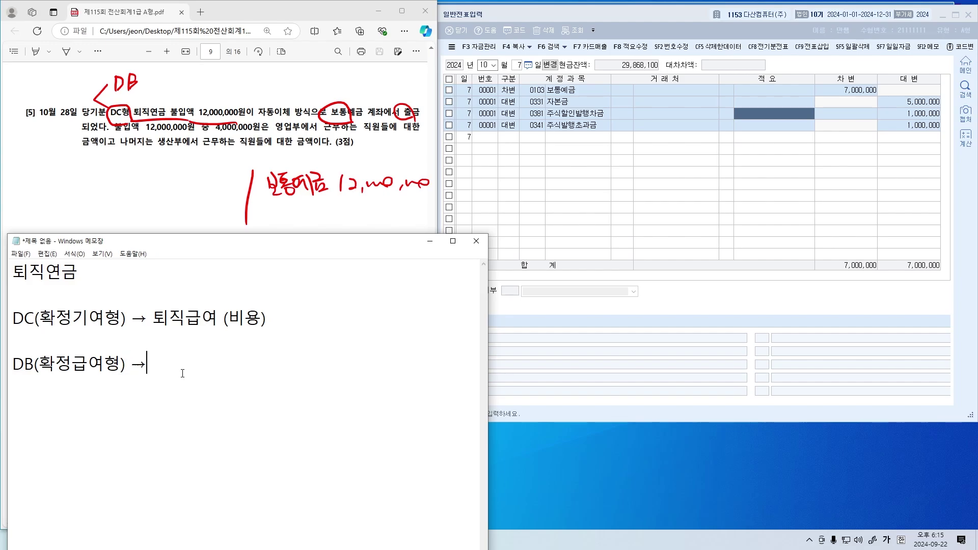
type(" 퇴직")
type("연금운용자사")
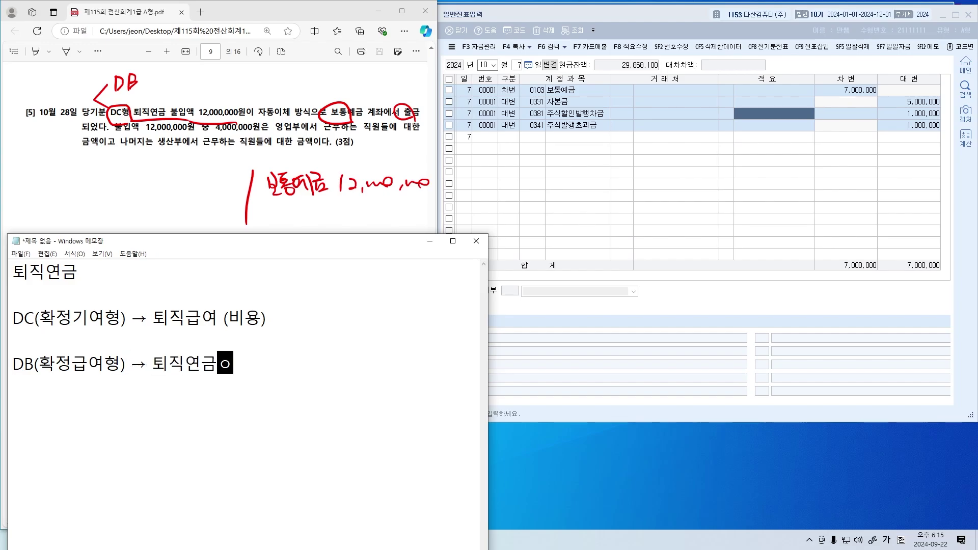
type("ㄴ (자산)")
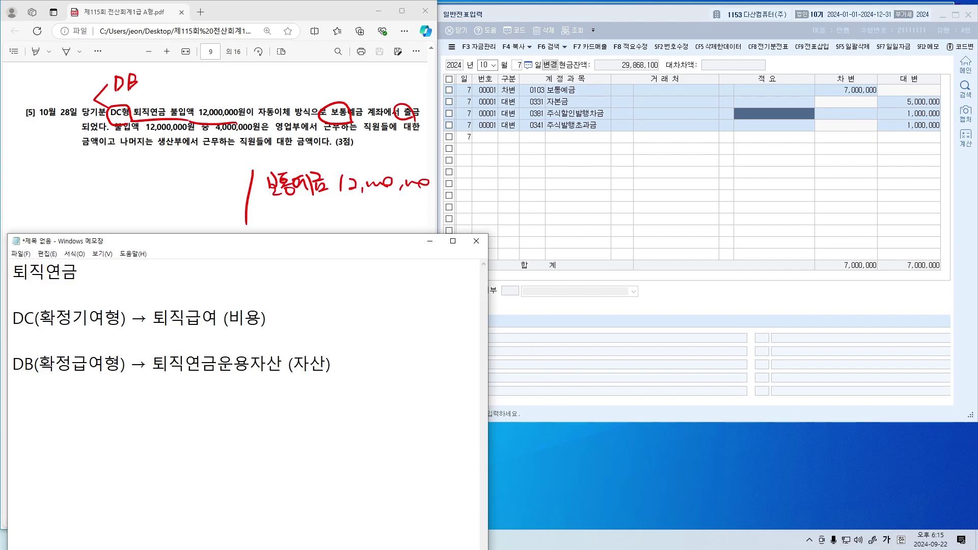
Highlight DC(확정기여형), 퇴직급여 (비용), DB(확정급여형) and 퇴직연금운용자산 (자산) in turn
key("shift+Right")
key("shift+Right")
key("shift+Right")
key("shift+Right")
key("shift+Right")
key("shift+Right")
key("shift+Right")
key("shift+Right")
key("shift+Right")
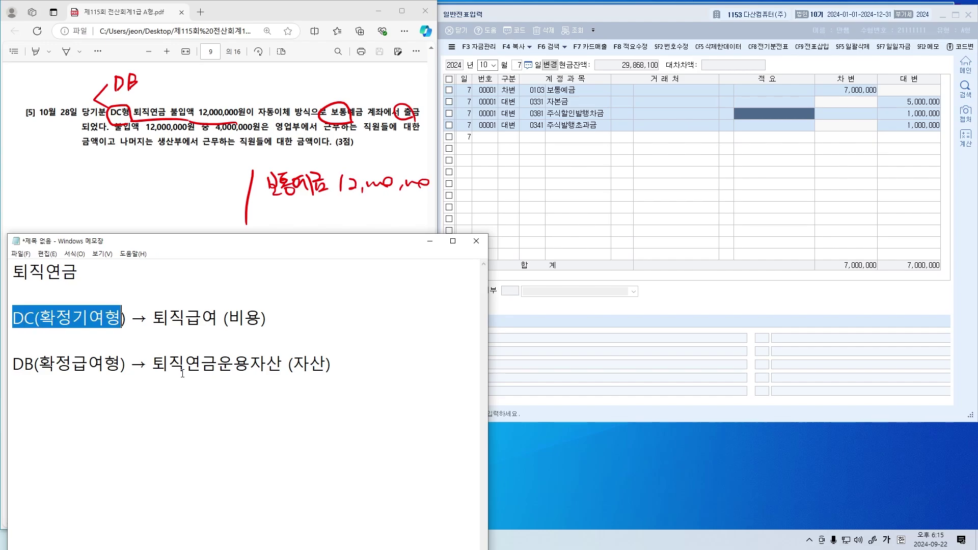
key("Right")
key("shift+Right")
key("shift+Right")
key("shift+Right")
key("shift+Right")
key("shift+Right")
key("shift+Right")
key("shift+Right")
key("shift+Right")
key("shift+Right")
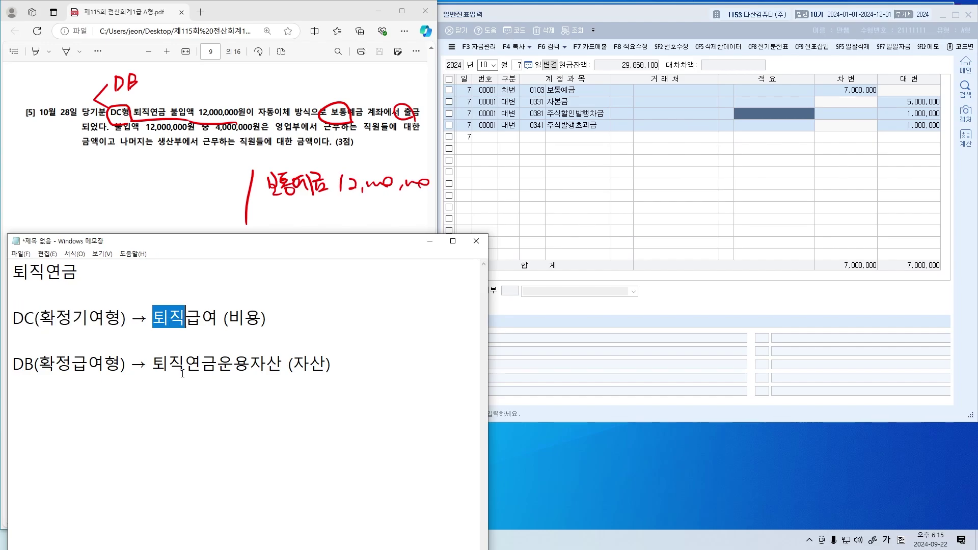
key("Down")
key("Down")
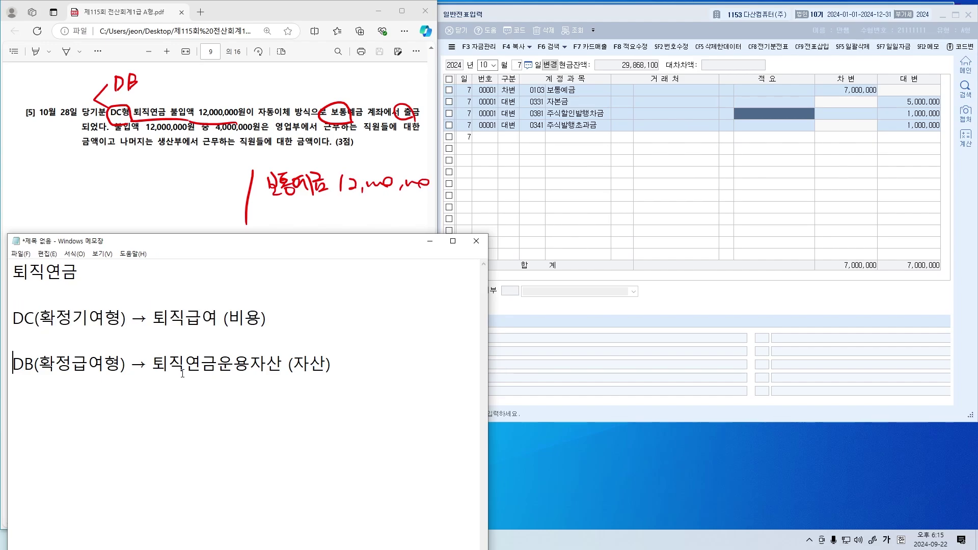
key("shift+Right")
key("shift+Right")
key("shift+Right")
key("shift+Right")
key("shift+Right")
key("shift+Right")
key("shift+Right")
key("Right")
key("Right")
key("Right")
key("Right")
key("Right")
key("Right")
key("shift+Right")
key("shift+Right")
key("shift+Right")
key("shift+Right")
key("shift+Right")
key("shift+Right")
key("shift+Right")
key("shift+Right")
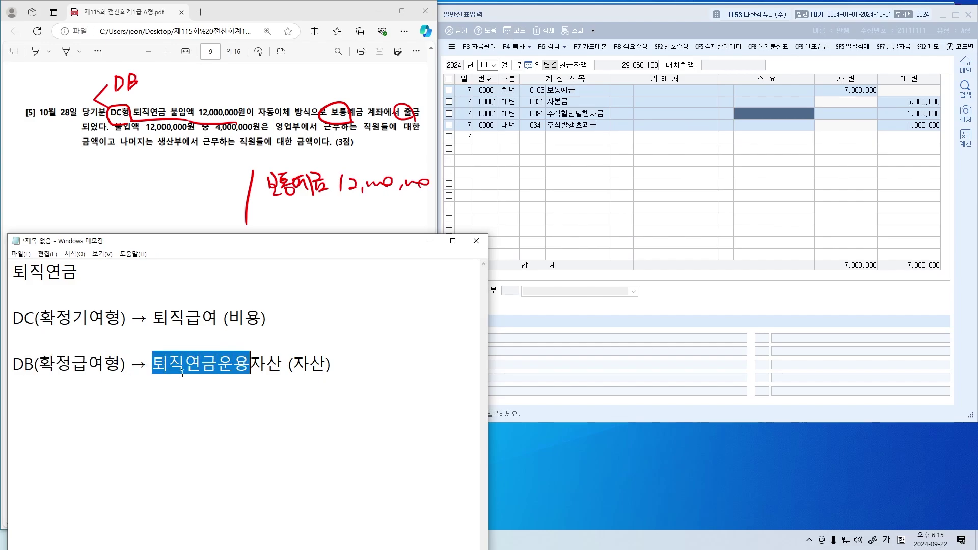
key("Right")
key("Right")
key("shift+Right")
key("shift+Right")
key("shift+Right")
key("shift+Right")
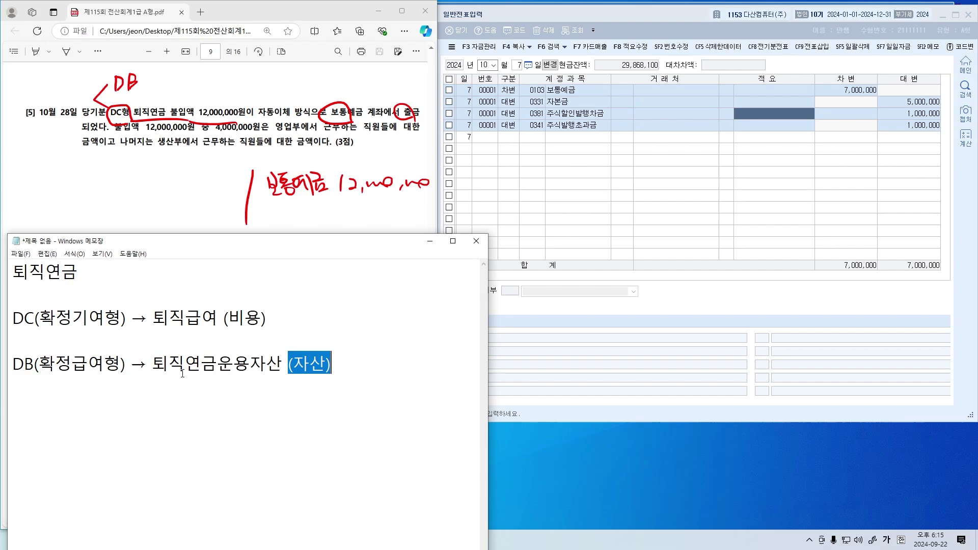
left_click_drag(304, 326, 202, 326)
left_click_drag(336, 368, 269, 371)
left_click(342, 375)
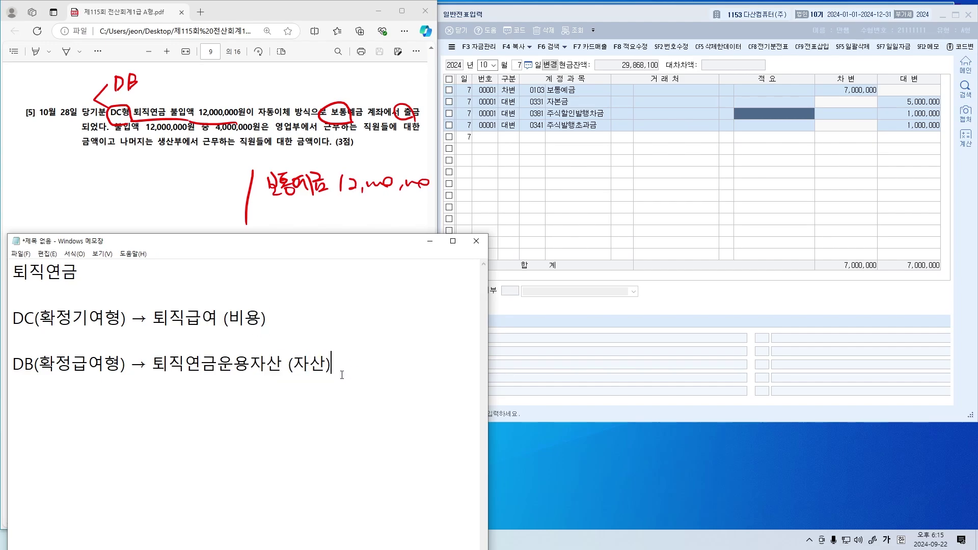
Ink-annotate the note with underlines, handwritten notes, arrows and zigzags under (비용) and 운용, then undo
left_click_drag(36, 335, 120, 334)
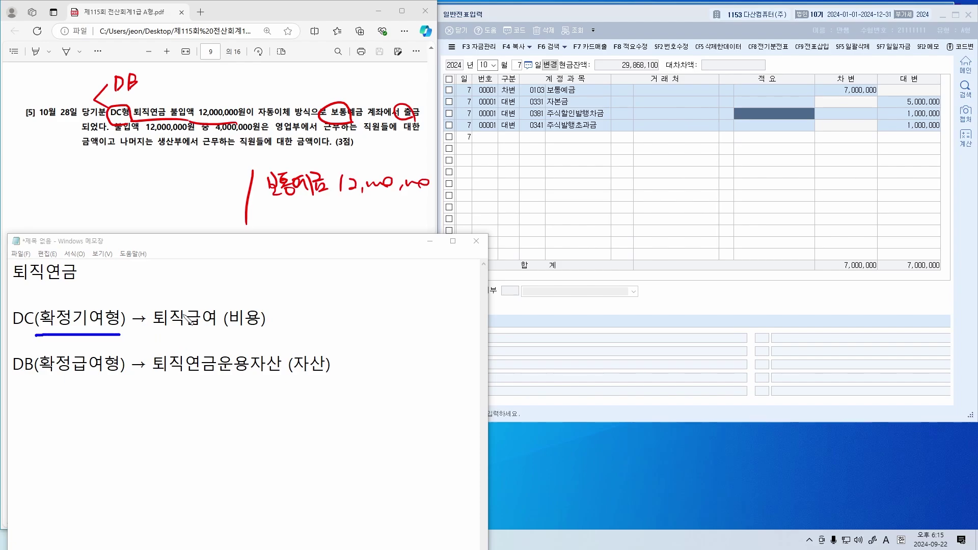
left_click_drag(128, 283, 132, 293)
mouse_move(134, 289)
left_mouse_down()
mouse_move(142, 304)
mouse_move(170, 305)
left_mouse_up()
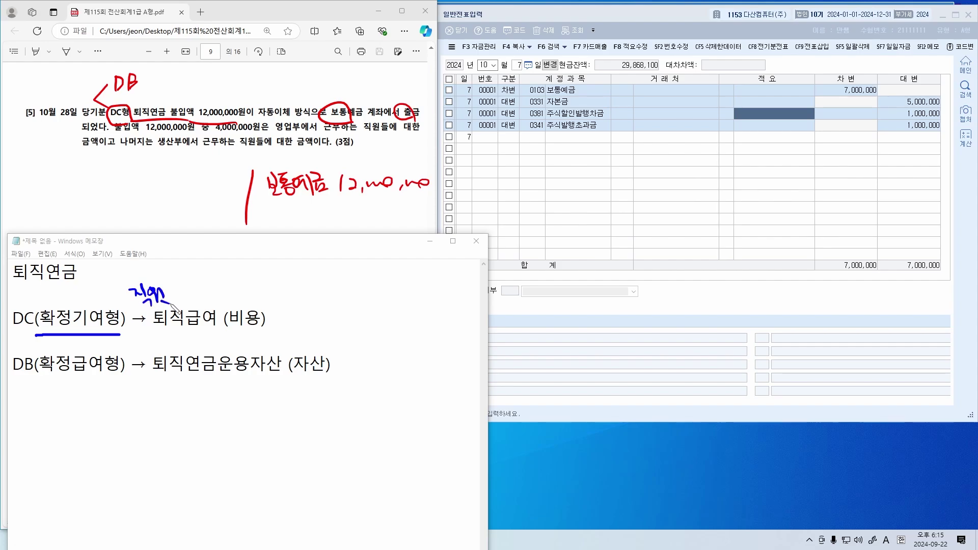
mouse_move(79, 379)
left_mouse_down()
mouse_move(40, 378)
mouse_move(122, 380)
left_mouse_up()
mouse_move(127, 391)
left_mouse_down()
mouse_move(138, 405)
mouse_move(164, 401)
left_mouse_up()
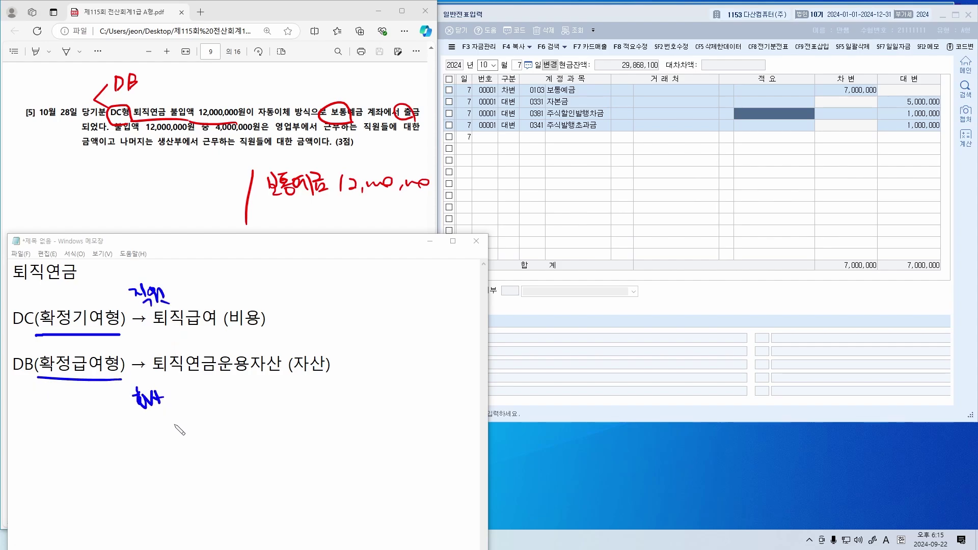
mouse_move(174, 292)
left_mouse_down()
mouse_move(210, 309)
mouse_move(217, 300)
left_mouse_up()
left_click_drag(227, 331, 263, 336)
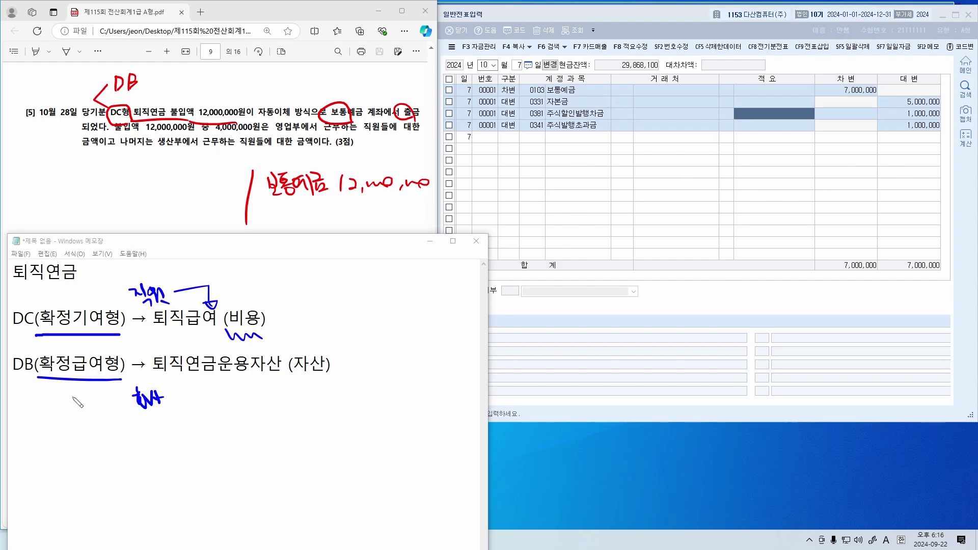
left_click_drag(87, 389, 112, 410)
left_click_drag(215, 376, 338, 379)
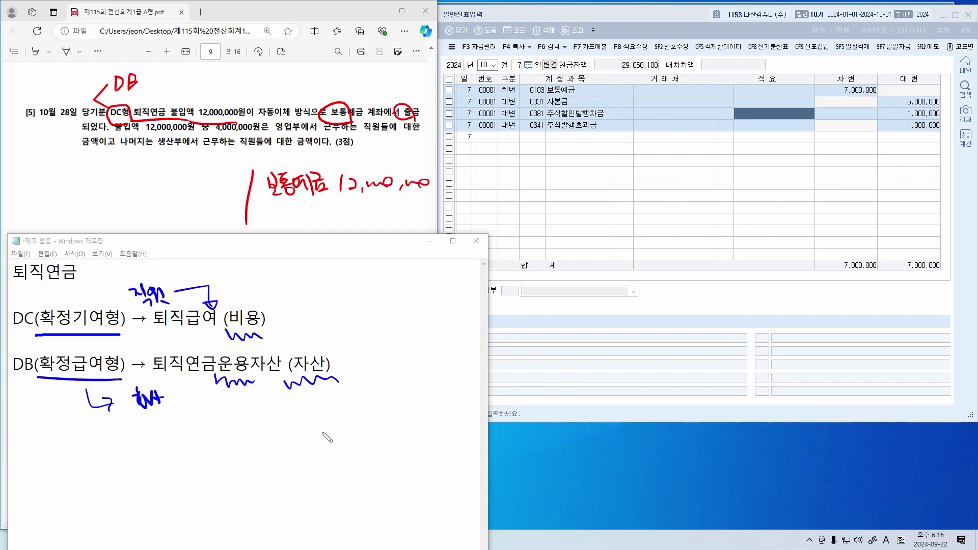
key("ctrl+z")
key("ctrl+z")
key("ctrl+z")
key("ctrl+z")
key("ctrl+z")
key("ctrl+z")
key("ctrl+z")
key("ctrl+z")
key("ctrl+z")
key("ctrl+z")
key("ctrl+z")
key("ctrl+z")
key("ctrl+z")
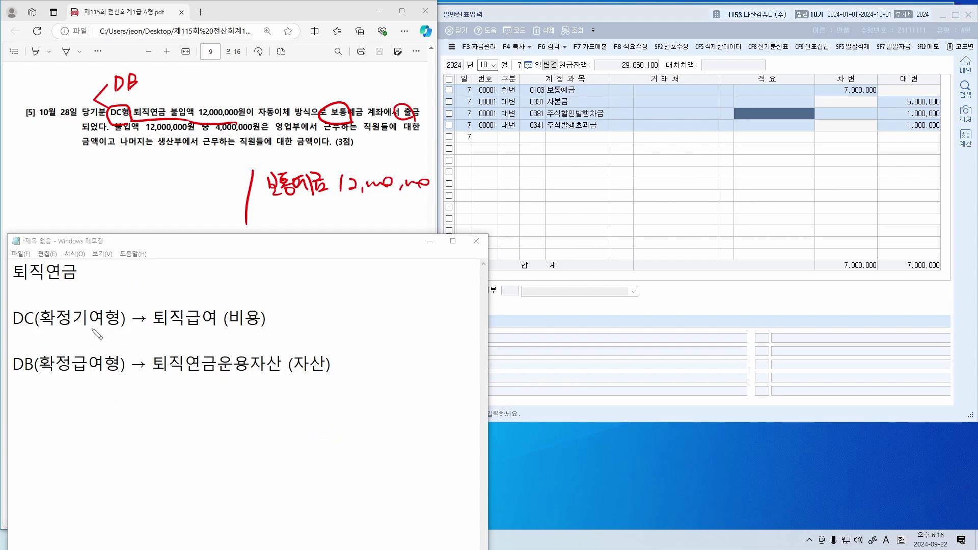
Underline the 기여/퇴직급여 and 비용/자산 links, cross out a wrong pairing arrow, then erase all ink
left_click_drag(74, 330, 253, 329)
left_click_drag(65, 377, 94, 379)
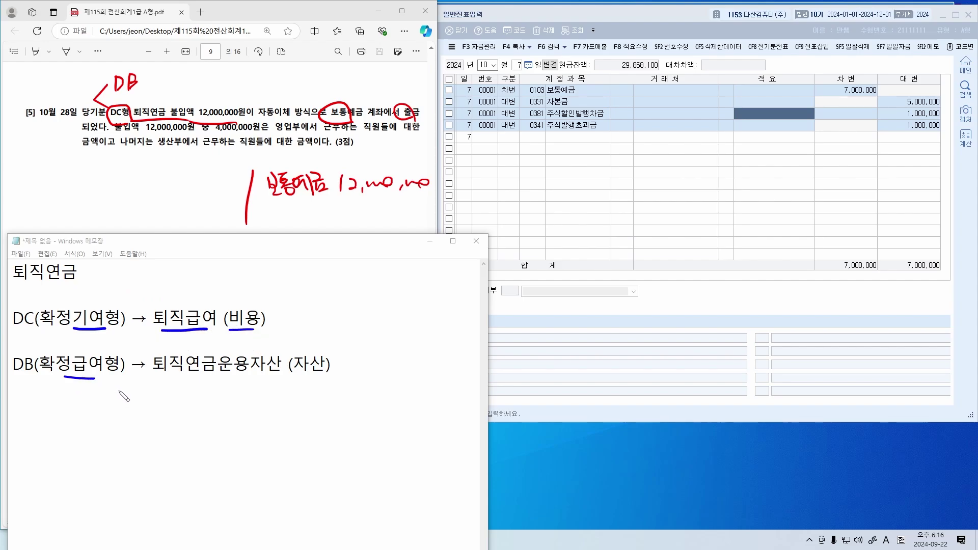
left_click_drag(256, 377, 345, 378)
key("e")
mouse_move(108, 343)
left_mouse_down()
mouse_move(126, 358)
mouse_move(223, 330)
mouse_move(152, 355)
left_mouse_up()
left_click_drag(130, 335, 162, 351)
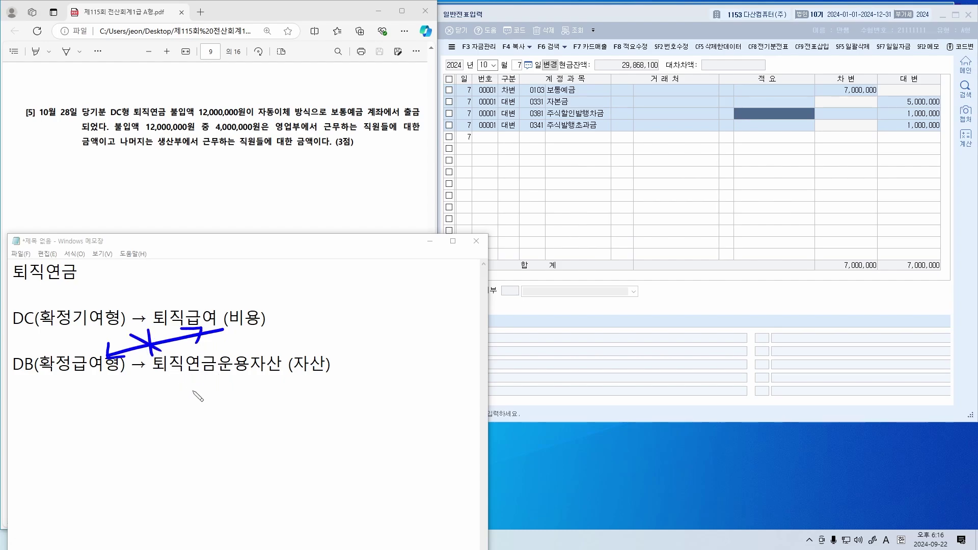
key("e")
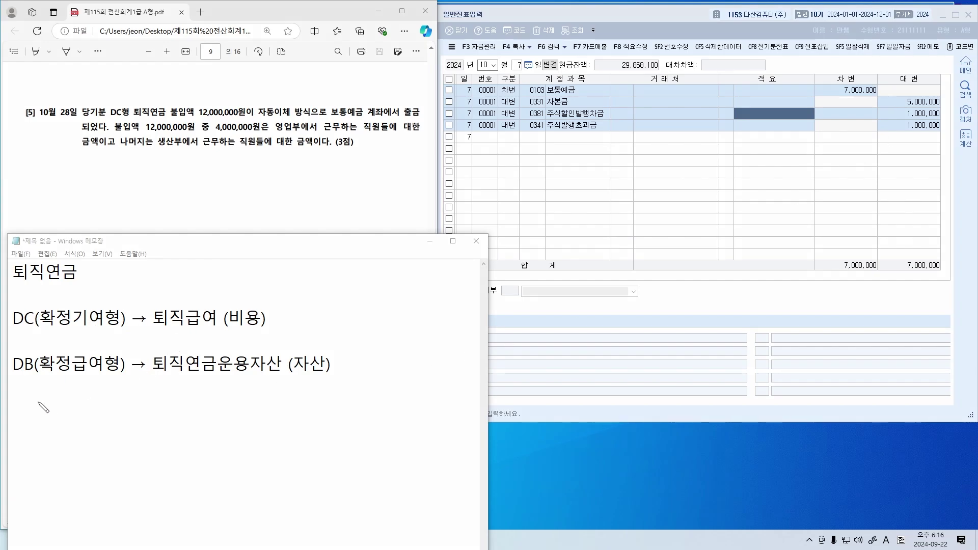
Add the line "급여는 급여가 아니다." below the DB(확정급여형) line
left_click(389, 384)
key("Return")
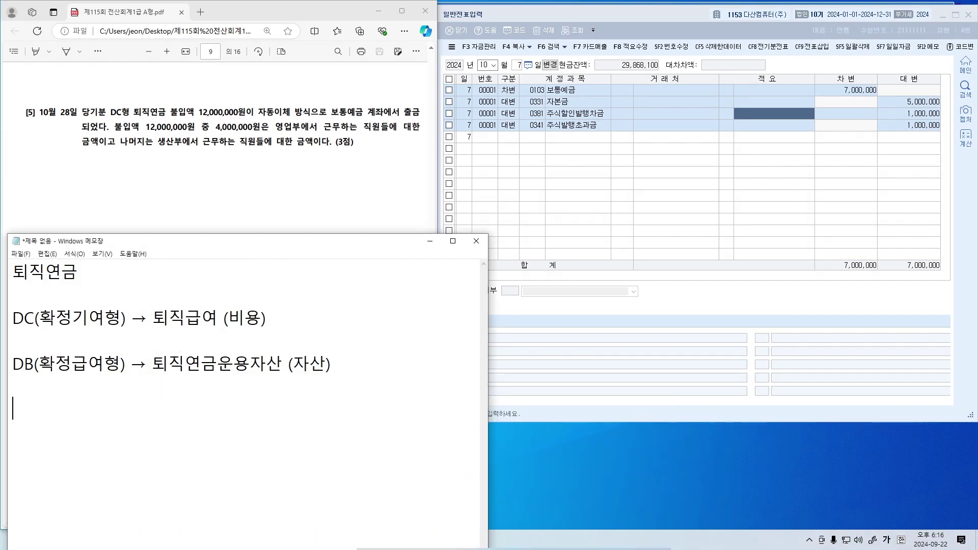
key("Hangul")
type("\"급여는 ")
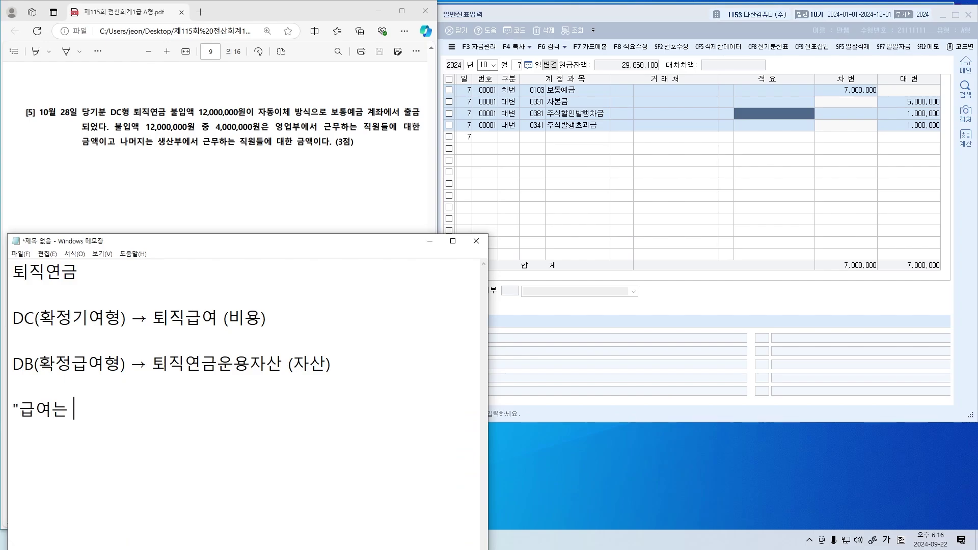
type("급여가 안니다.\"")
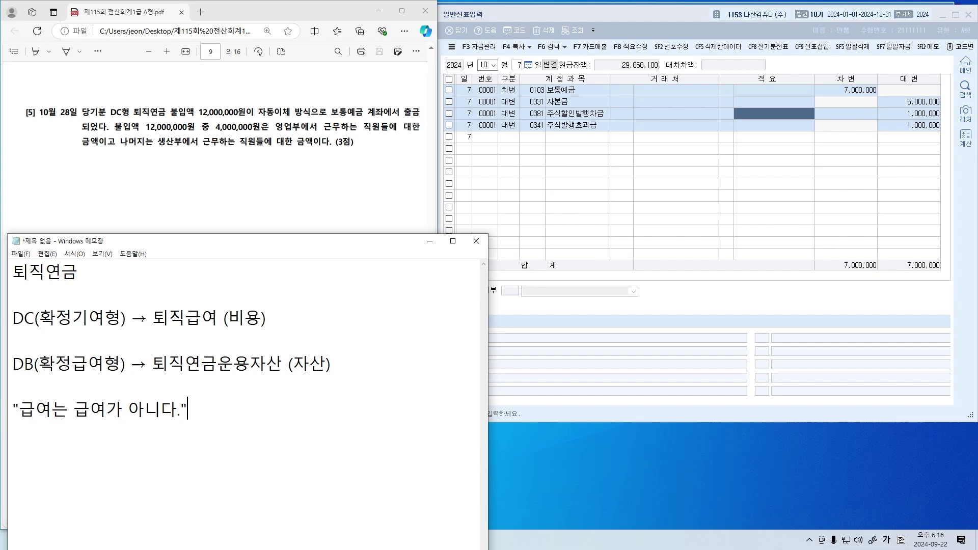
key("shift+Home")
Highlight DB(확정급여 and the 급여 terms in the DC and DB lines
key("Up")
key("Up")
key("shift+Right")
key("shift+Right")
key("shift+Right")
key("shift+Right")
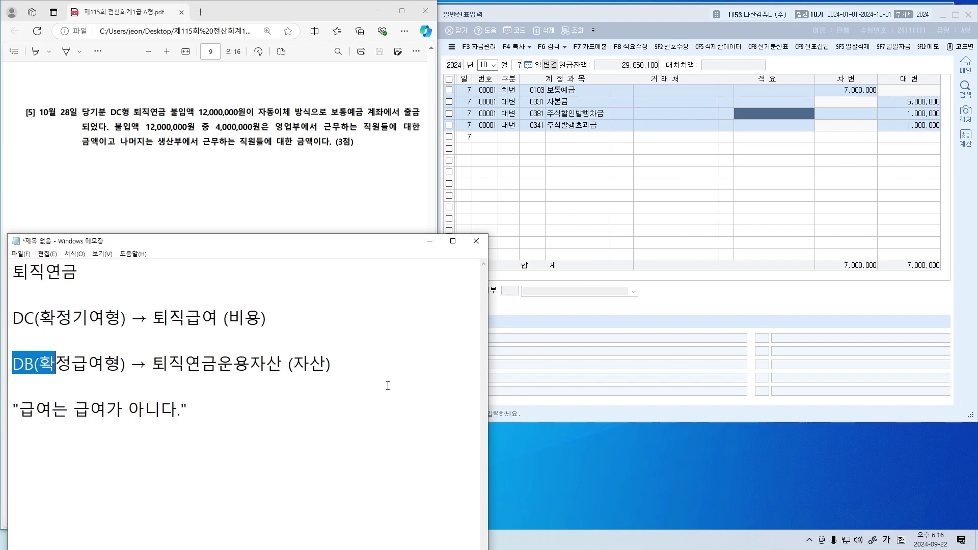
key("shift+Right")
key("shift+Right")
key("shift+Right")
key("Up")
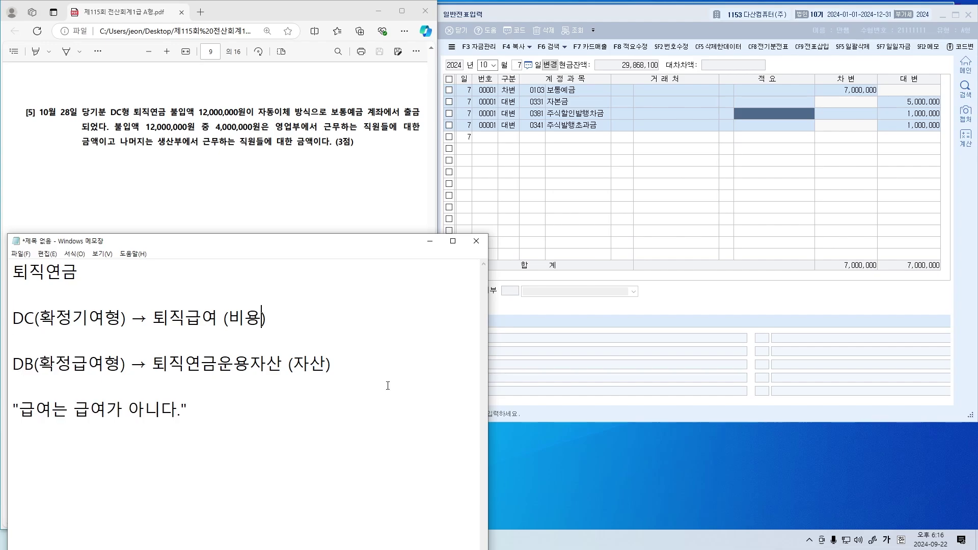
key("shift+Left")
key("shift+Left")
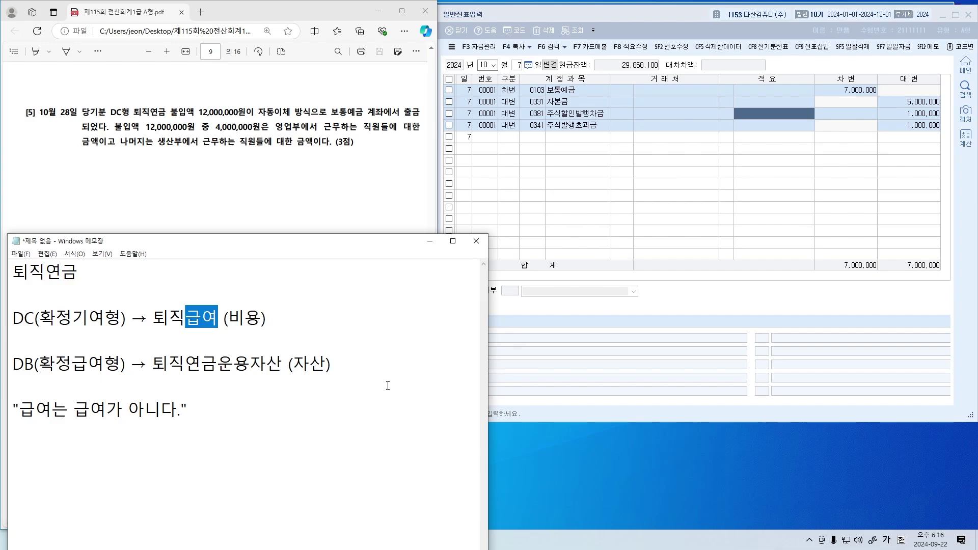
key("Down")
key("Down")
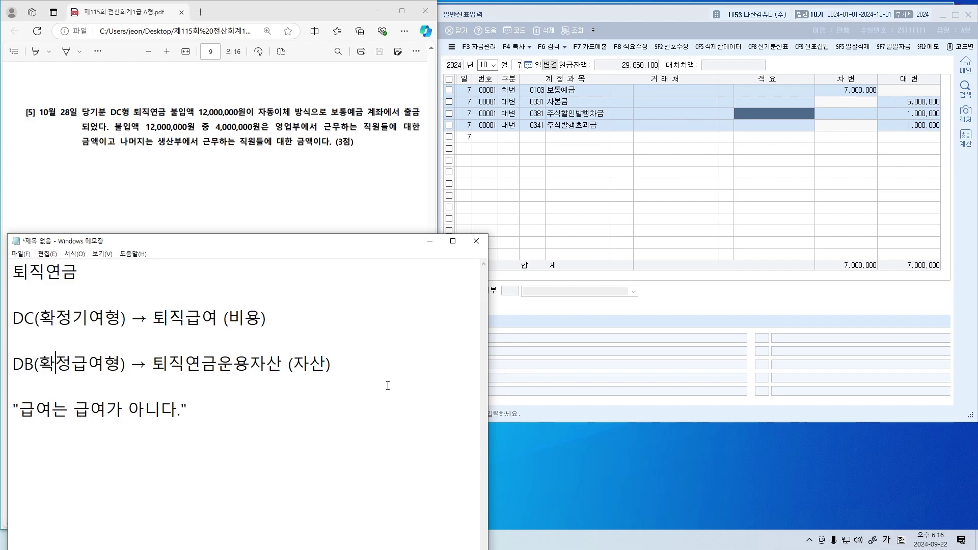
key("Right")
key("shift+Right")
Highlight 급여 on the DB line, then DC(확정기 on the DC line
key("shift+Right")
key("Left")
key("Right")
key("Right")
key("shift+Right")
key("shift+Right")
key("shift+Right")
key("shift+Right")
key("shift+Right")
key("shift+Right")
key("shift+Right")
key("shift+Right")
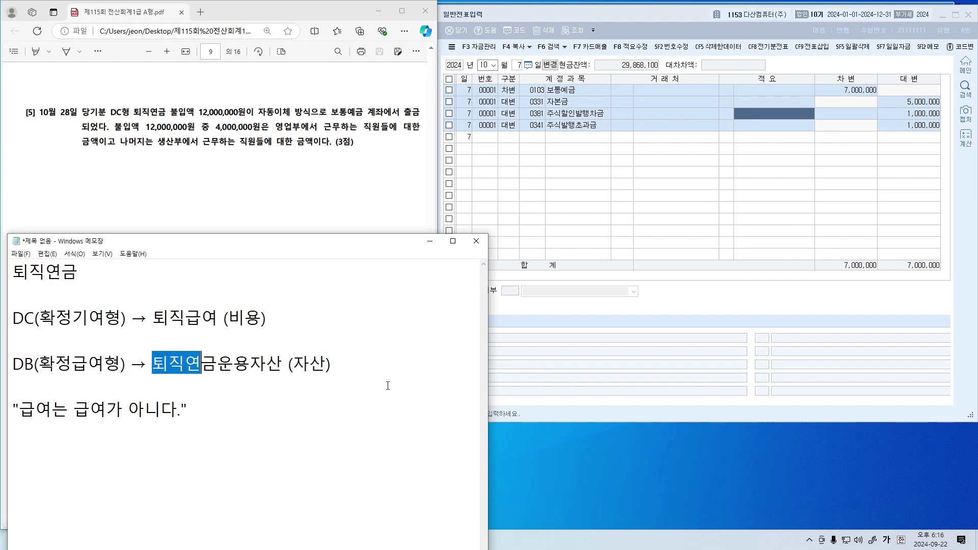
key("Up")
key("Up")
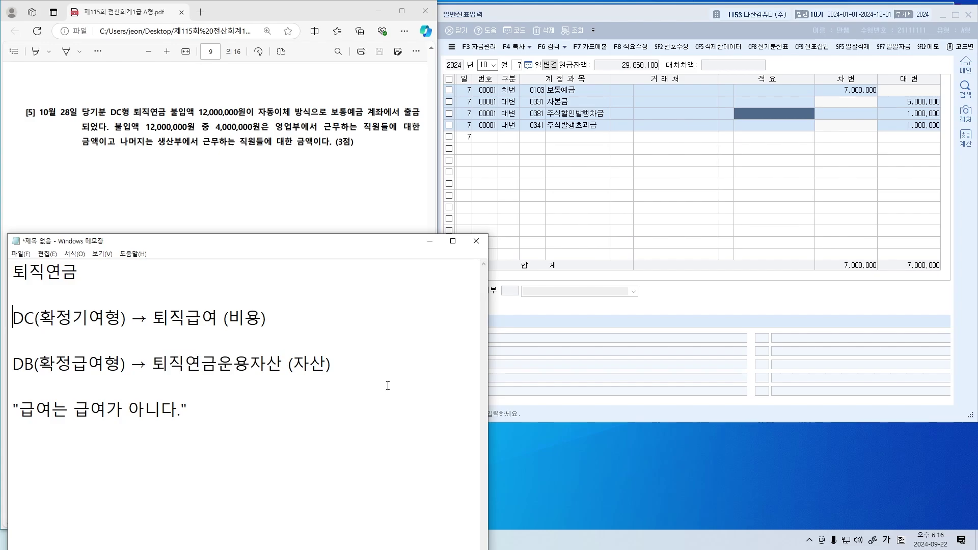
key("shift+Right")
key("shift+Right")
key("shift+Right")
key("shift+Right")
key("shift+Right")
key("shift+Right")
key("Right")
key("Right")
key("Right")
Circle DC형 and handwrite 퇴직급여 (500) 8,000,000 and (800) 4,000,000 beside question [5]
mouse_move(232, 165)
left_mouse_down()
mouse_move(234, 220)
mouse_move(257, 185)
mouse_move(270, 199)
mouse_move(274, 185)
mouse_move(422, 187)
left_mouse_up()
mouse_move(129, 117)
left_mouse_down()
mouse_move(105, 111)
mouse_move(130, 105)
left_mouse_up()
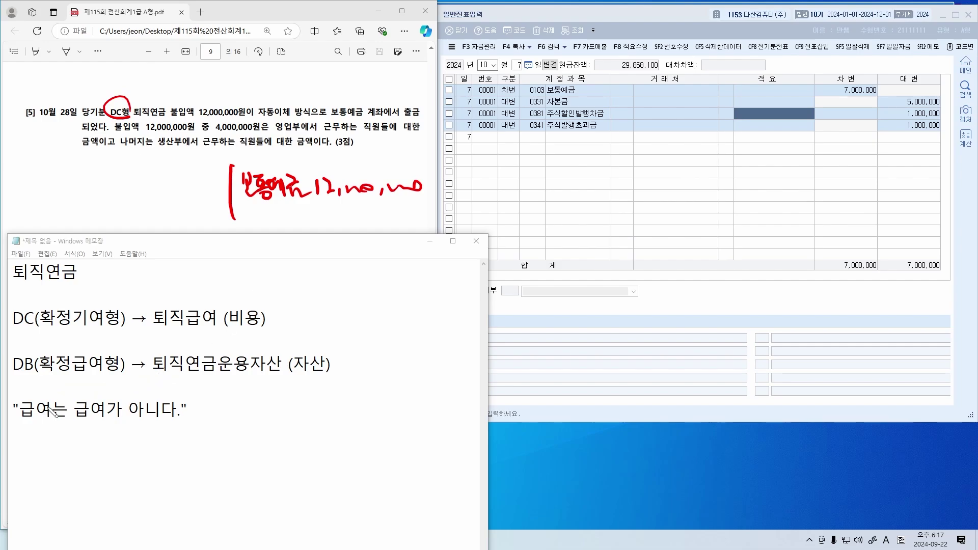
left_click_drag(167, 330, 239, 335)
mouse_move(19, 171)
left_mouse_down()
mouse_move(51, 190)
mouse_move(49, 172)
mouse_move(71, 189)
mouse_move(77, 176)
mouse_move(81, 193)
mouse_move(121, 176)
left_mouse_up()
left_click_drag(130, 170, 134, 190)
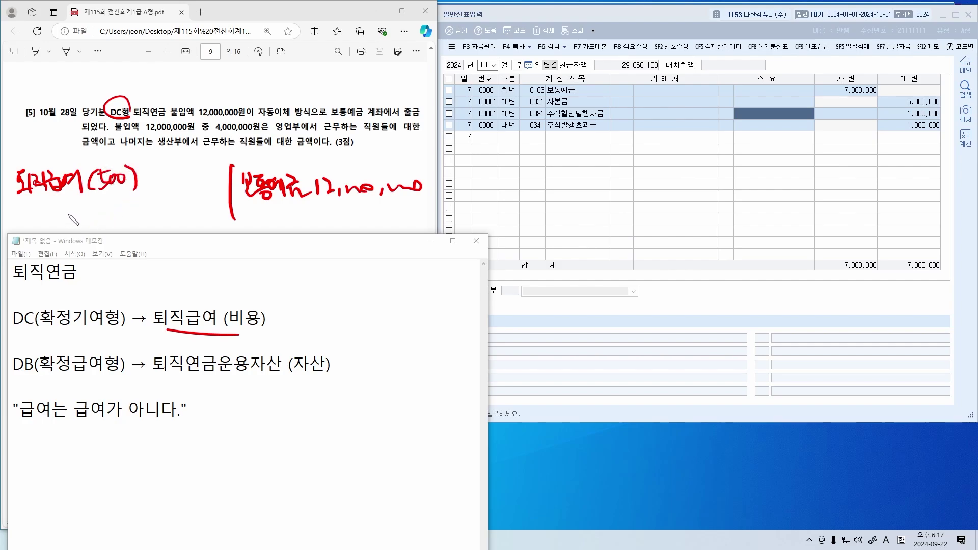
left_click_drag(31, 210, 49, 221)
mouse_move(83, 208)
left_mouse_down()
mouse_move(80, 226)
mouse_move(100, 216)
mouse_move(109, 224)
left_mouse_up()
left_click_drag(111, 214, 126, 225)
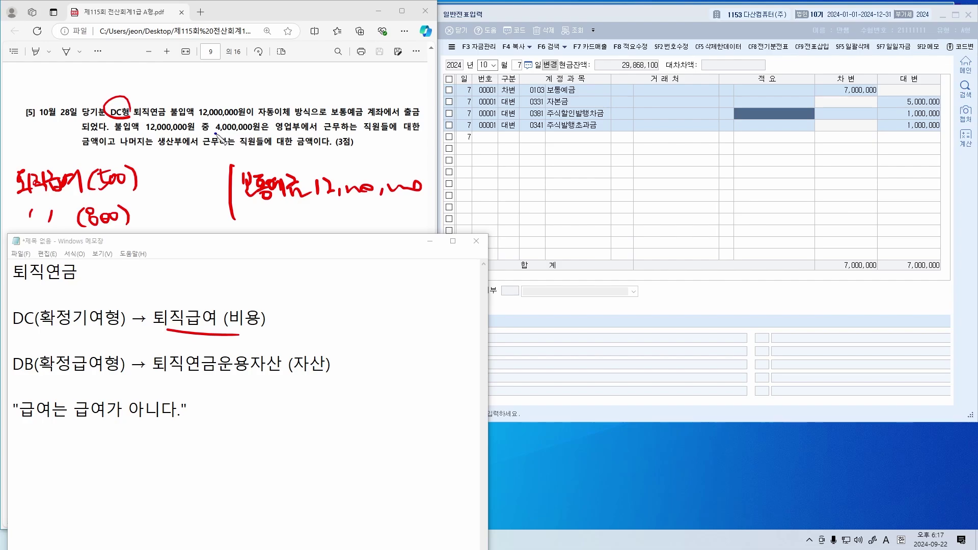
left_click_drag(216, 134, 305, 132)
mouse_move(152, 204)
left_mouse_down()
mouse_move(173, 216)
mouse_move(218, 213)
left_mouse_up()
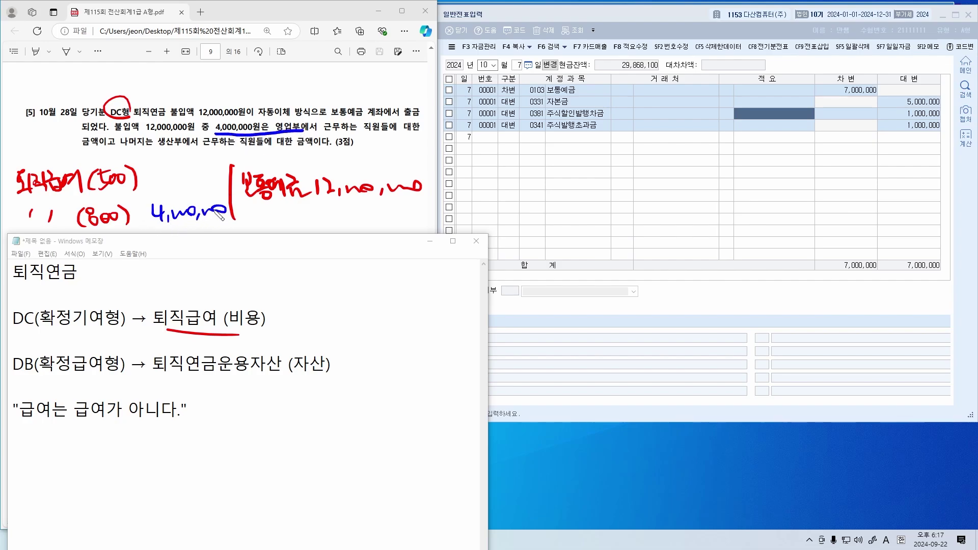
mouse_move(155, 173)
left_mouse_down()
mouse_move(153, 193)
mouse_move(229, 184)
left_mouse_up()
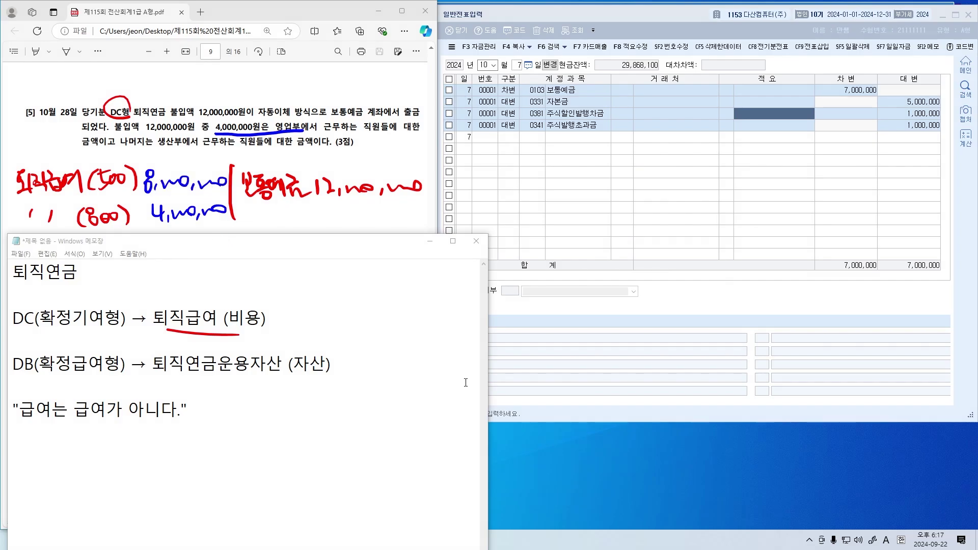
Circle the 급여 words and 아니다 in the note and underline 퇴직연금운용자산
left_click_drag(48, 426, 106, 423)
left_click_drag(147, 390, 169, 424)
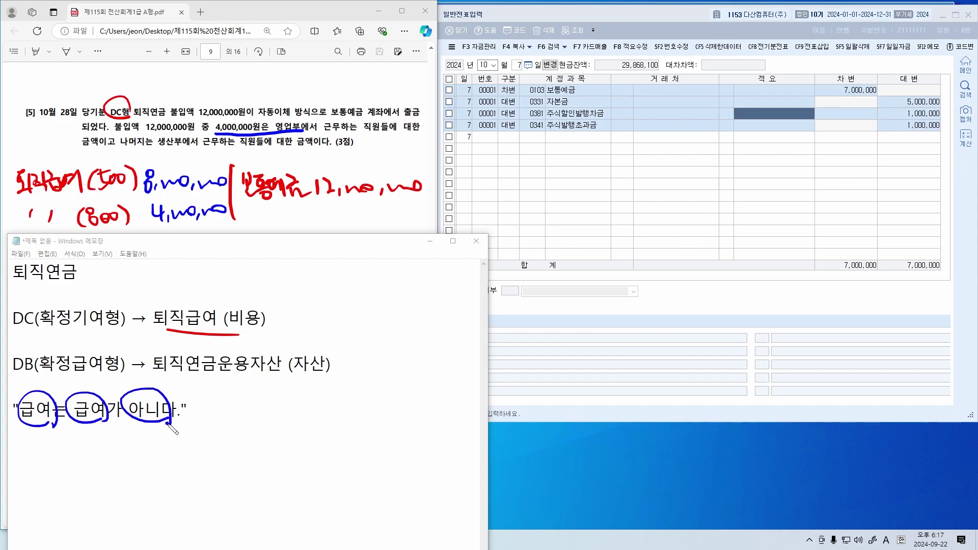
left_click_drag(94, 351, 107, 376)
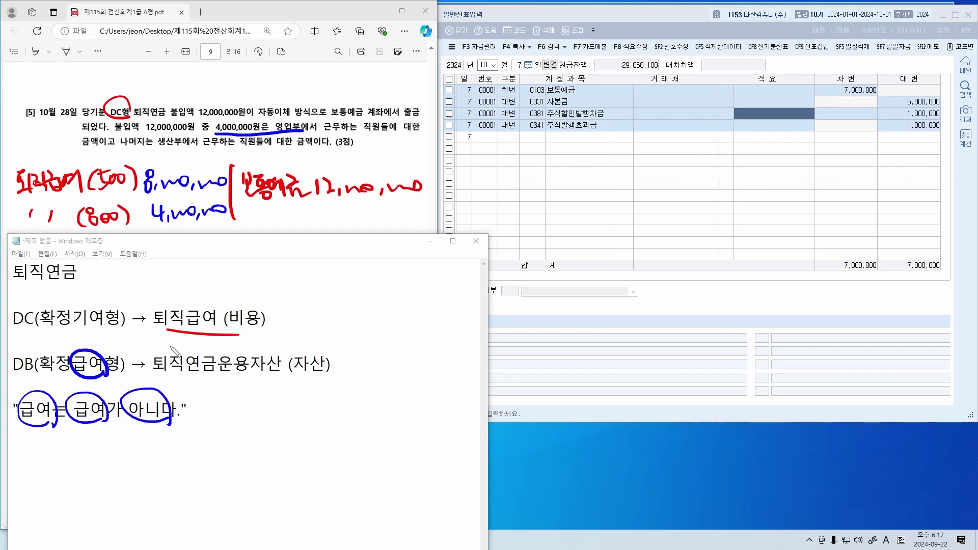
mouse_move(220, 317)
left_mouse_down()
mouse_move(218, 330)
mouse_move(186, 341)
left_mouse_up()
left_click_drag(185, 308, 227, 338)
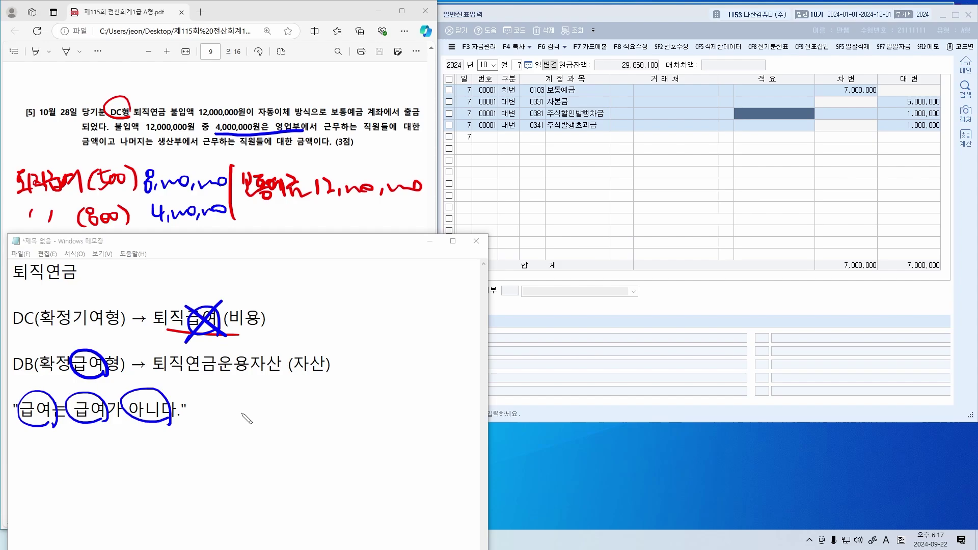
left_click_drag(168, 375, 302, 375)
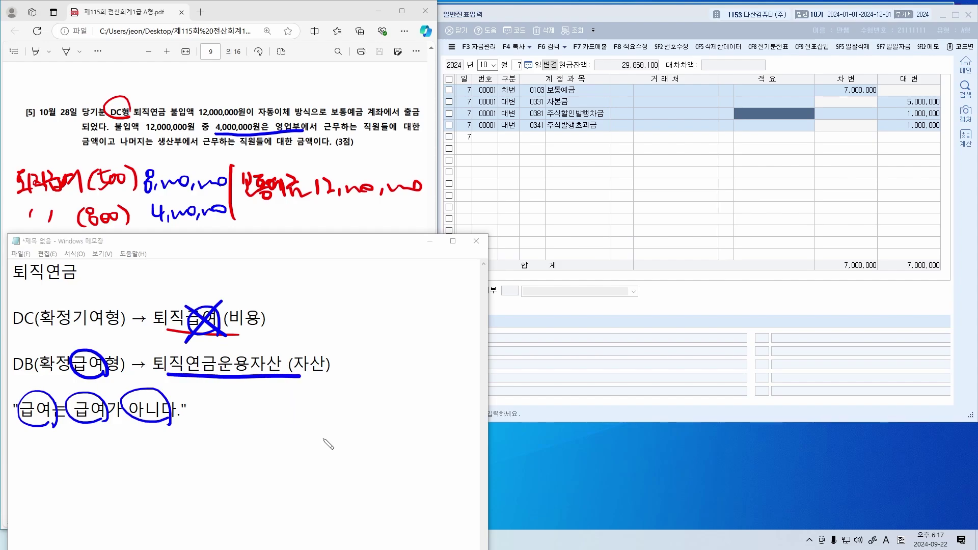
left_click_drag(84, 384, 212, 390)
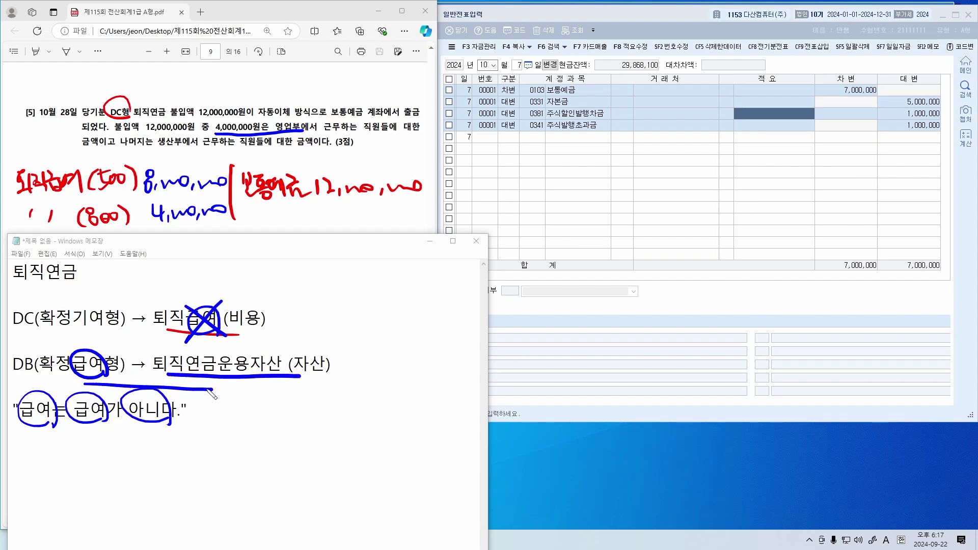
mouse_move(363, 345)
left_mouse_down()
mouse_move(326, 308)
mouse_move(332, 330)
left_mouse_up()
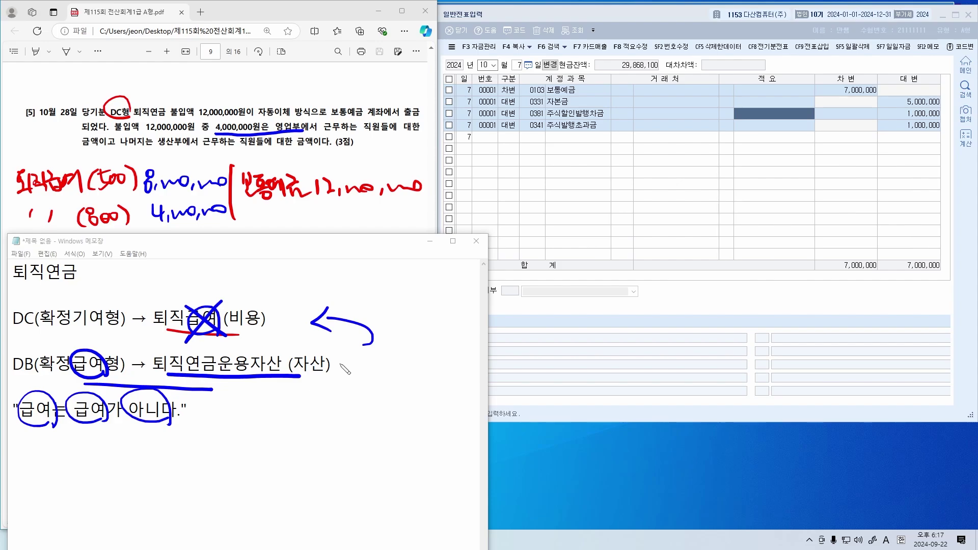
Start an October 28 entry debiting 0508 퇴직급여 8,000,000
left_click(559, 189)
type("28")
key("Return")
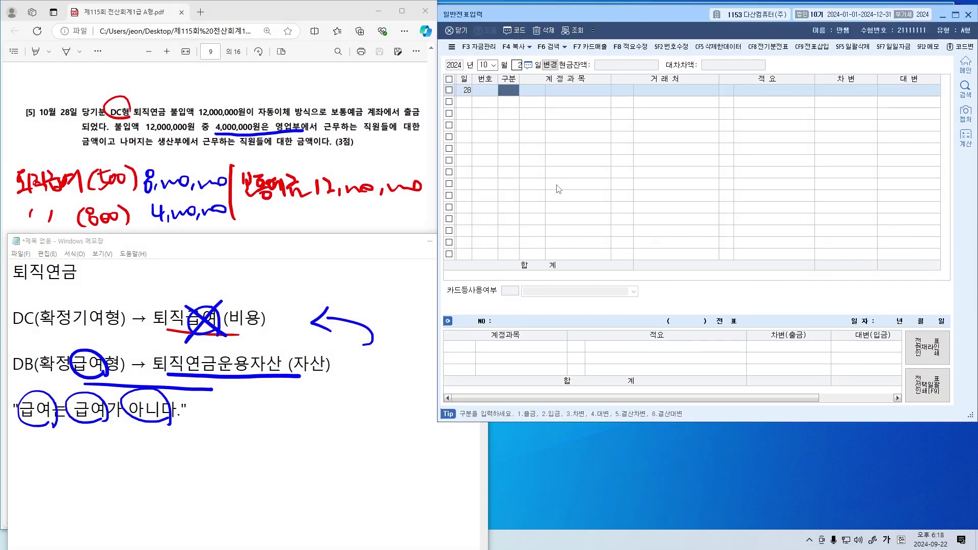
key("Return")
type("퇴직")
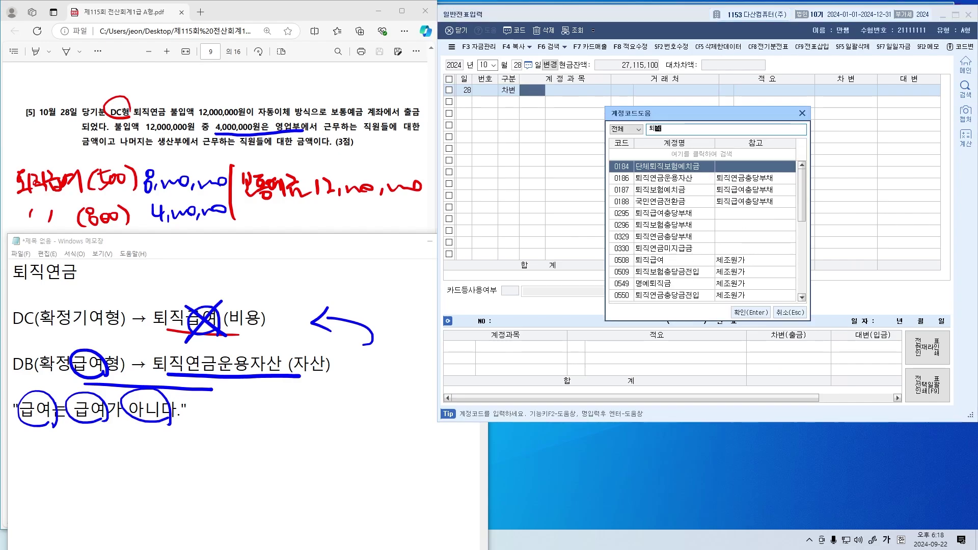
type("급여")
key("Return")
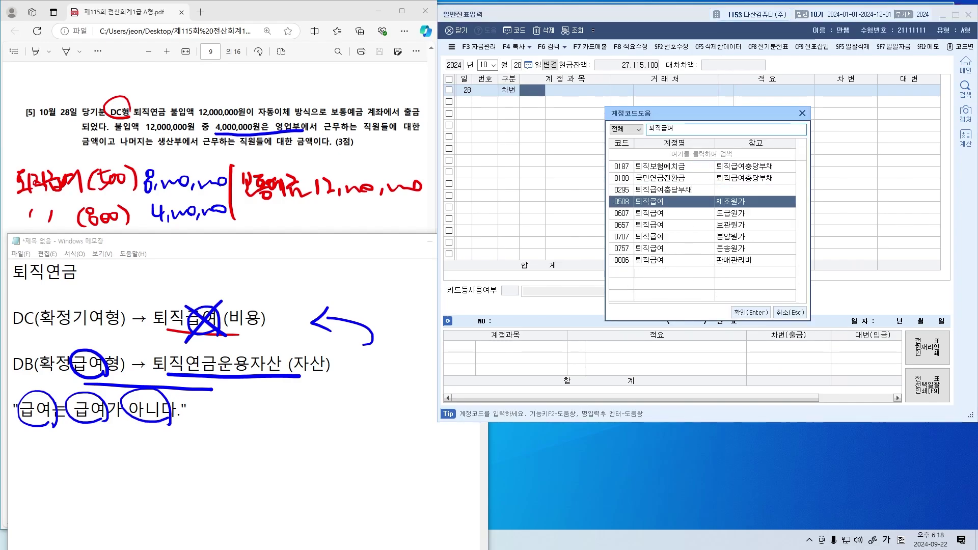
key("Return")
key("Return")
type("8")
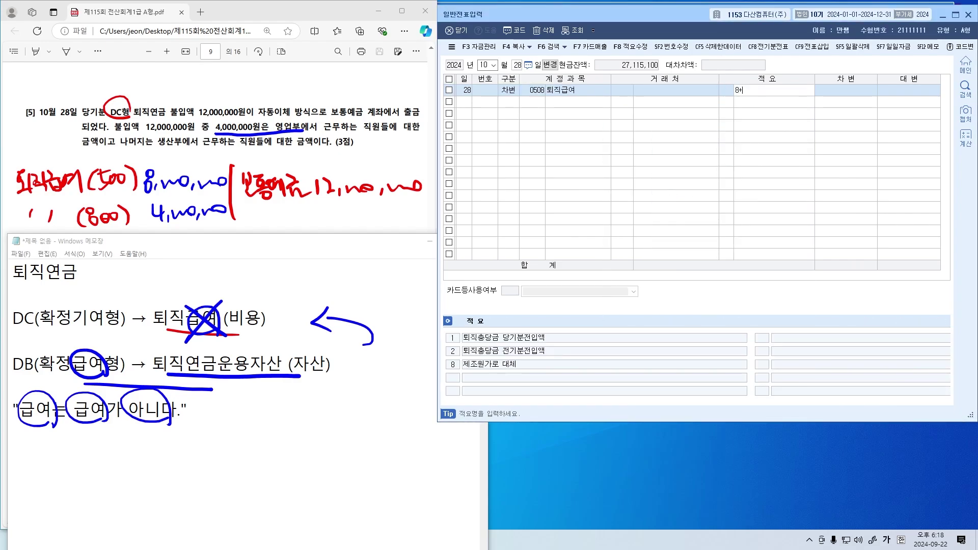
key("BackSpace")
key("BackSpace")
key("BackSpace")
key("Return")
type("8++")
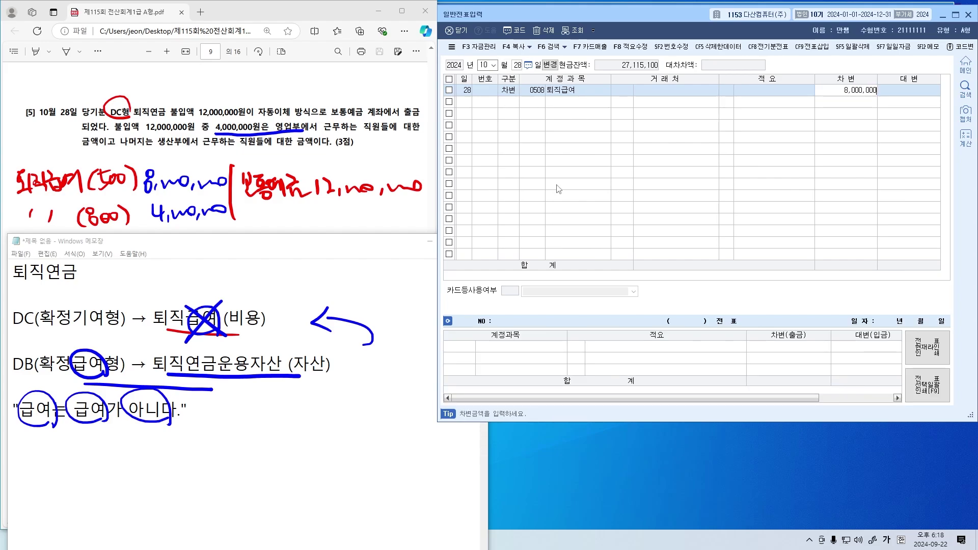
key("Return")
Debit 0806 퇴직급여 4,000,000 and credit 0103 보통예금 12,000,000
type("3퇴직급")
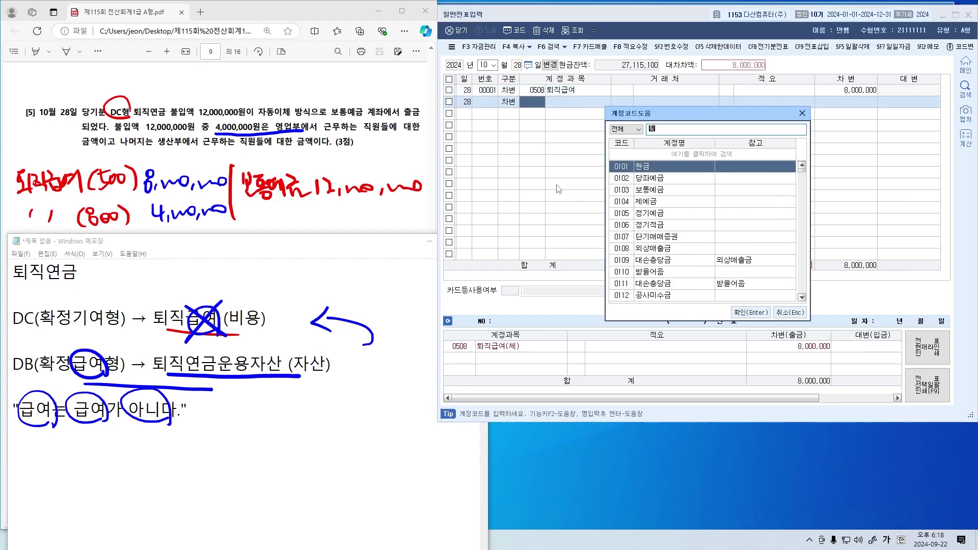
key("Down")
key("End")
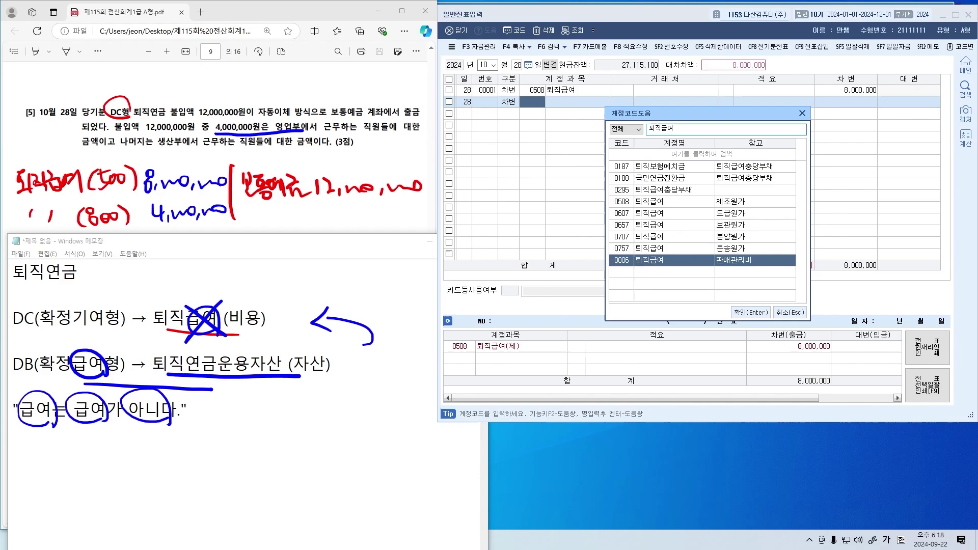
key("Return")
key("Return")
key("Return")
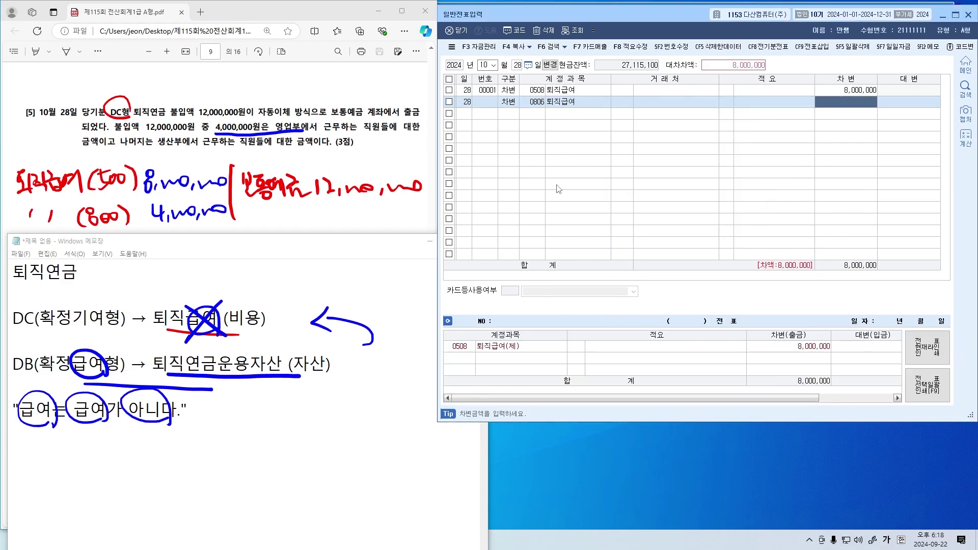
type("4++")
key("Return")
type("4,000,000")
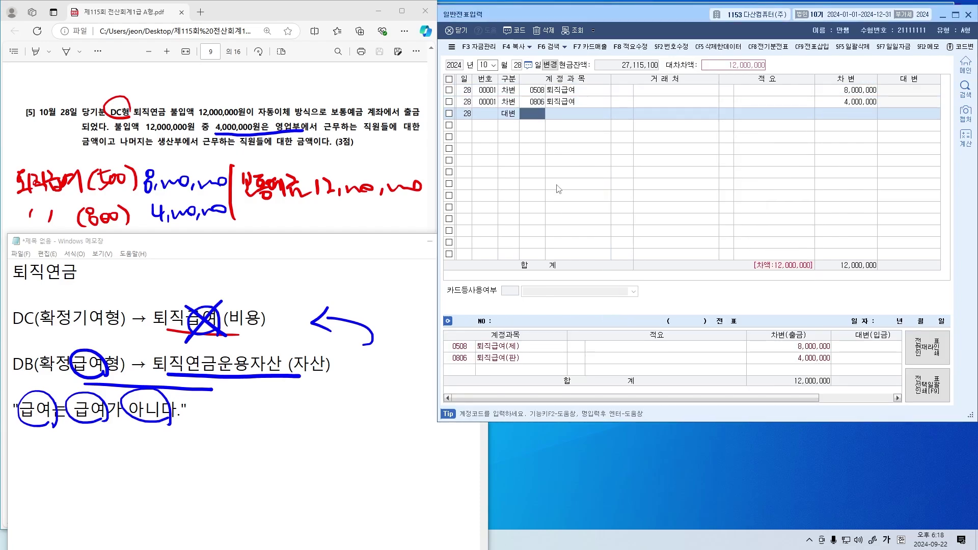
type("103")
key("Return")
key("Return")
key("Return")
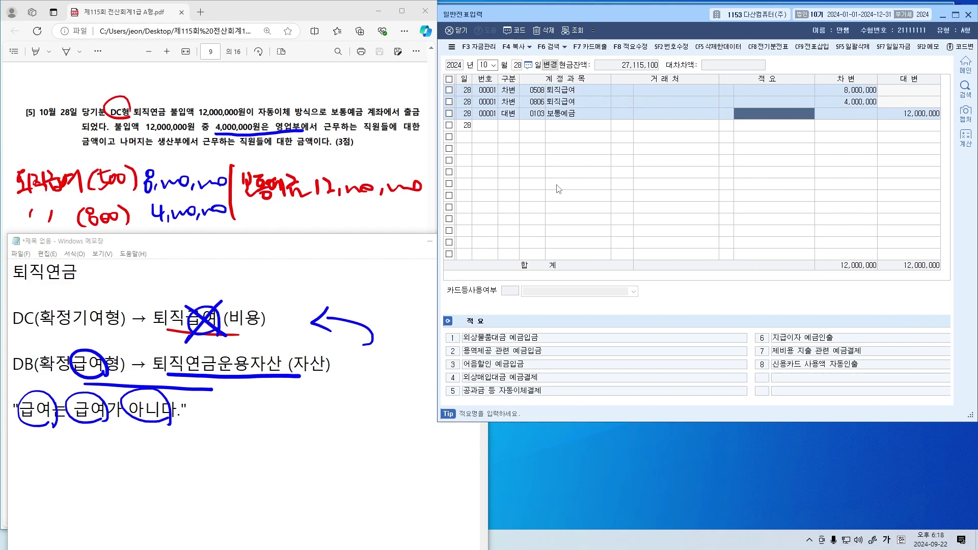
key("Return")
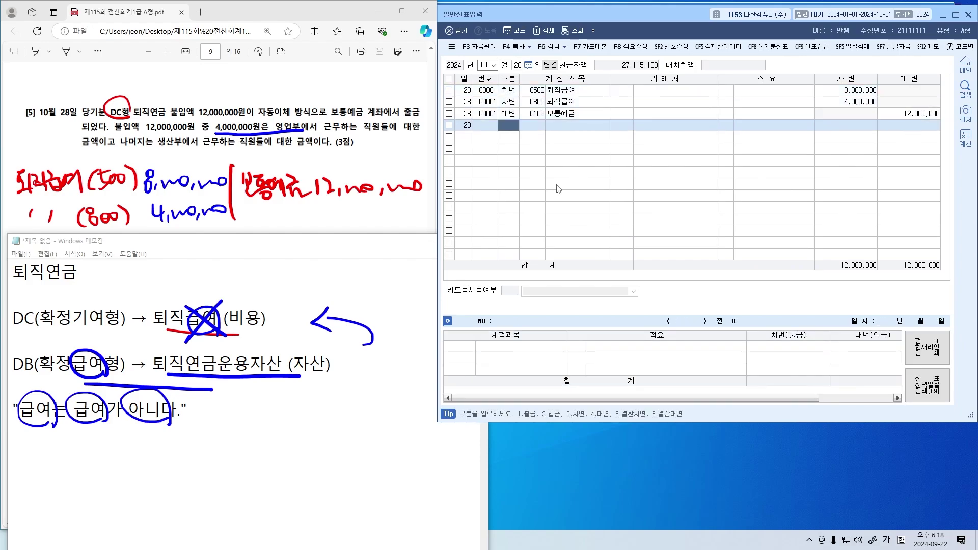
Check the October 28 voucher lines row by row, then bring the exam PDF forward
key("Up")
key("Up")
key("Up")
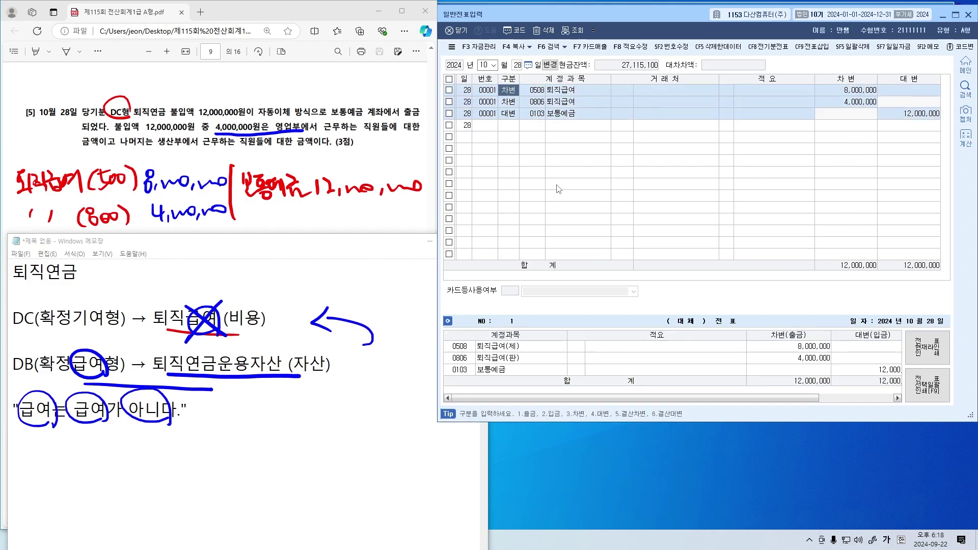
key("Down")
key("Down")
key("Return")
key("Up")
key("Up")
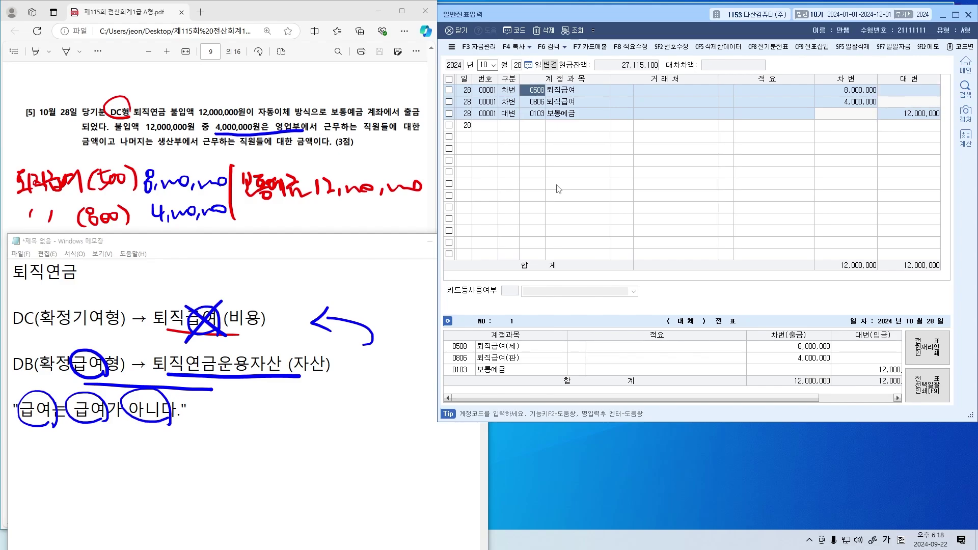
key("Down")
key("Down")
key("Right")
key("Up")
key("Up")
key("Down")
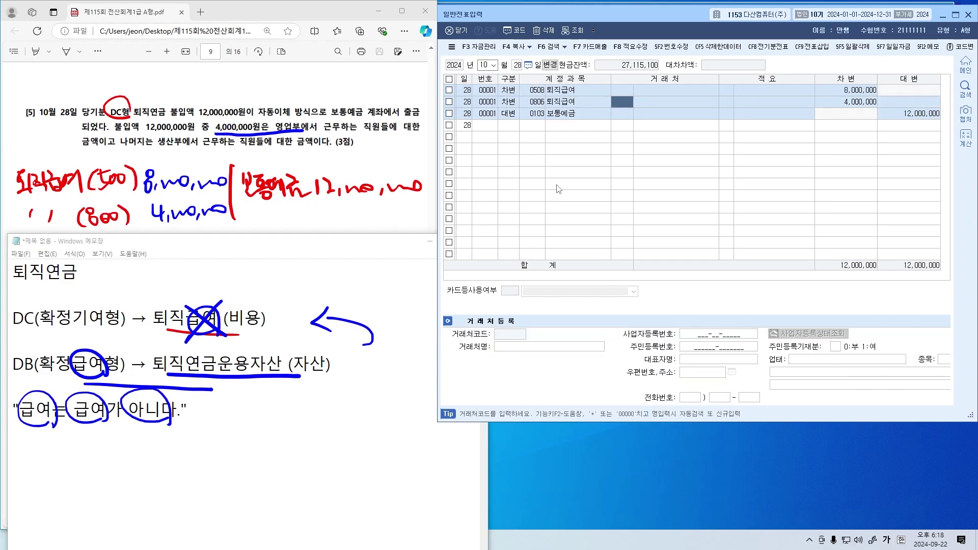
key("Down")
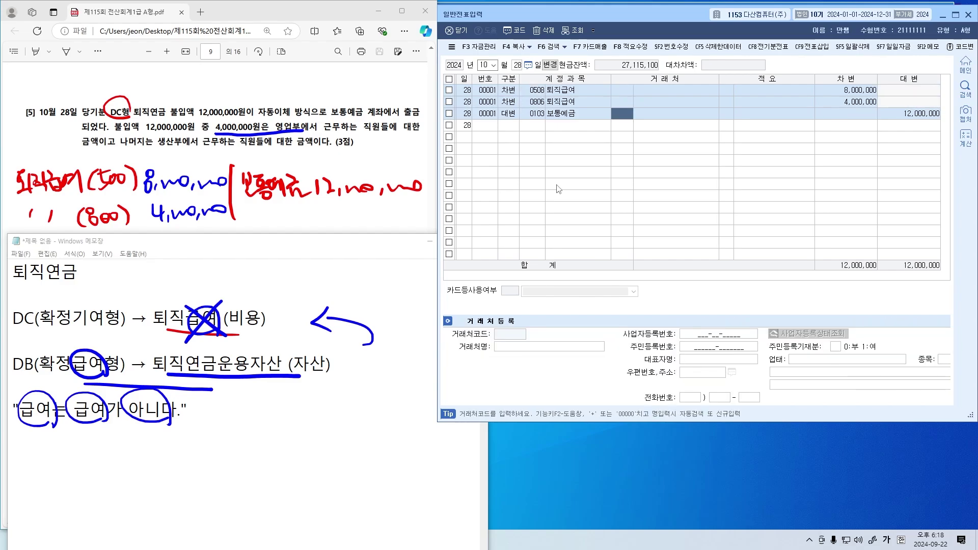
key("Up")
key("Up")
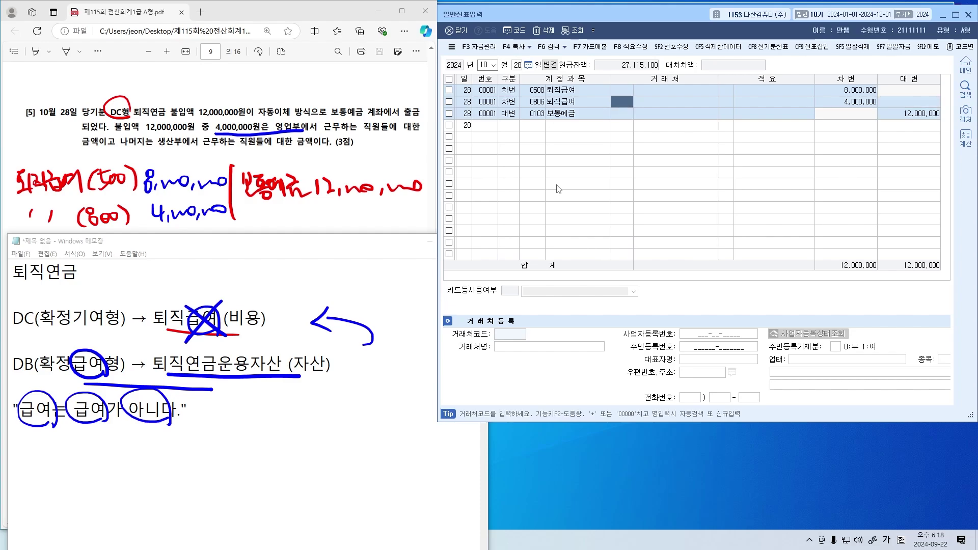
key("Down")
key("Down")
key("Down")
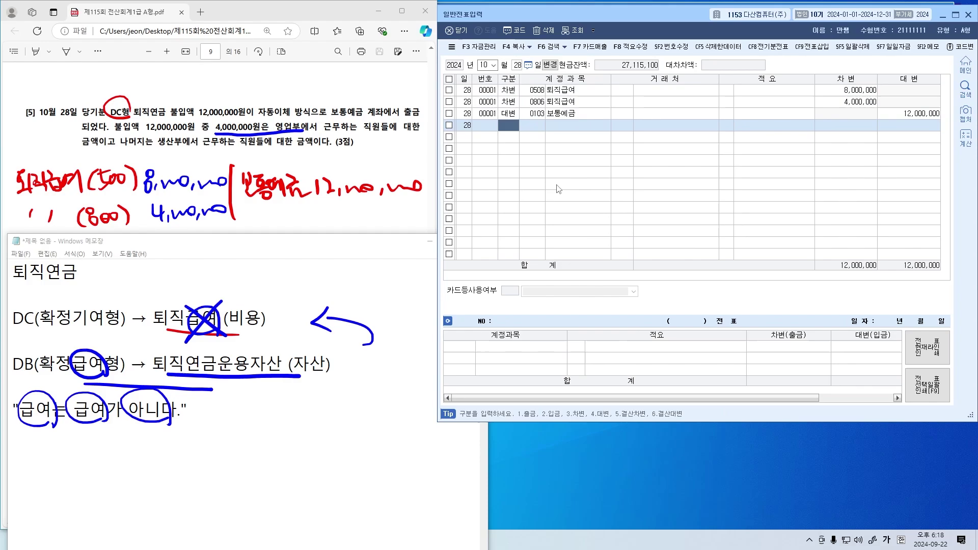
left_click(411, 209)
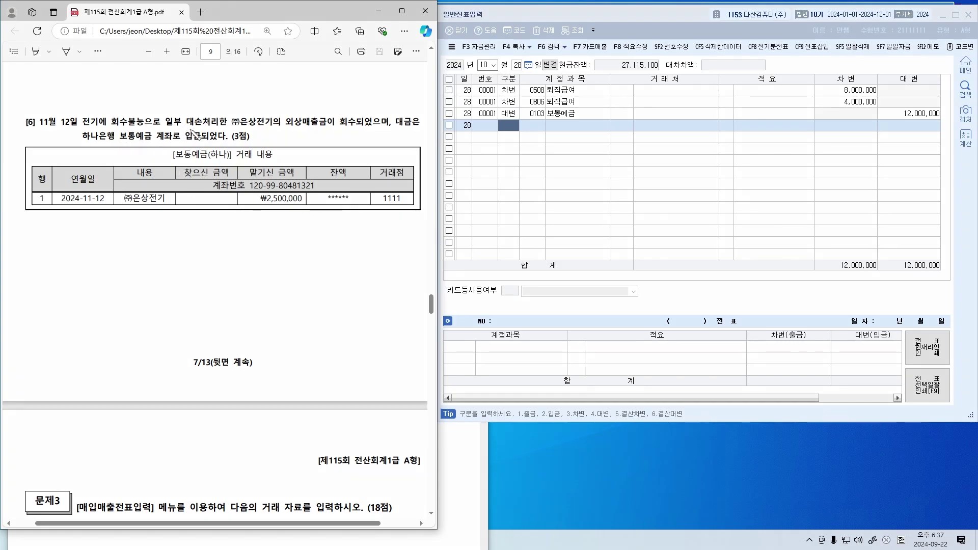
Underline and tick 대손처리한, 외상매출금 and 회수불능 in question [6], then clear the ink
left_click_drag(185, 128, 227, 127)
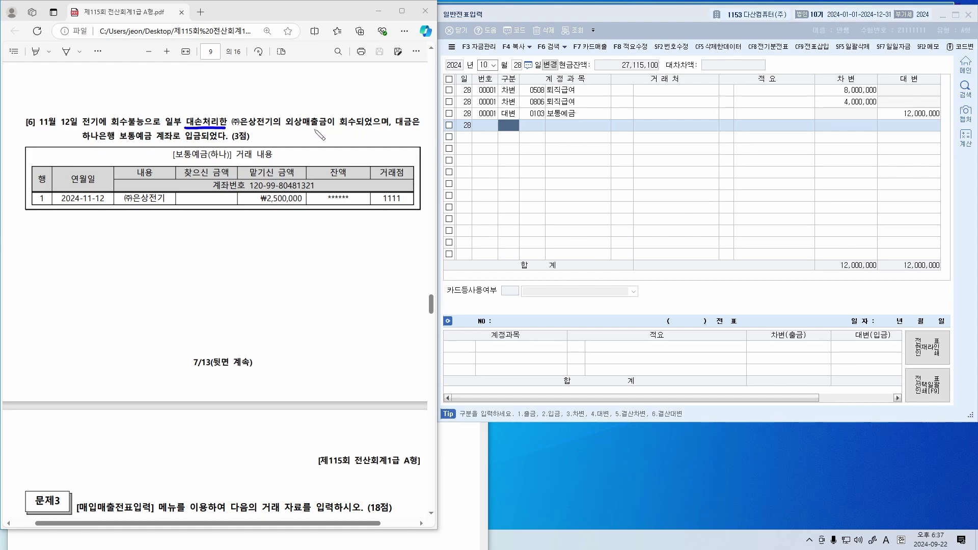
left_click_drag(287, 129, 325, 129)
mouse_move(98, 129)
left_mouse_down()
mouse_move(93, 115)
mouse_move(160, 129)
mouse_move(235, 107)
mouse_move(232, 125)
left_mouse_up()
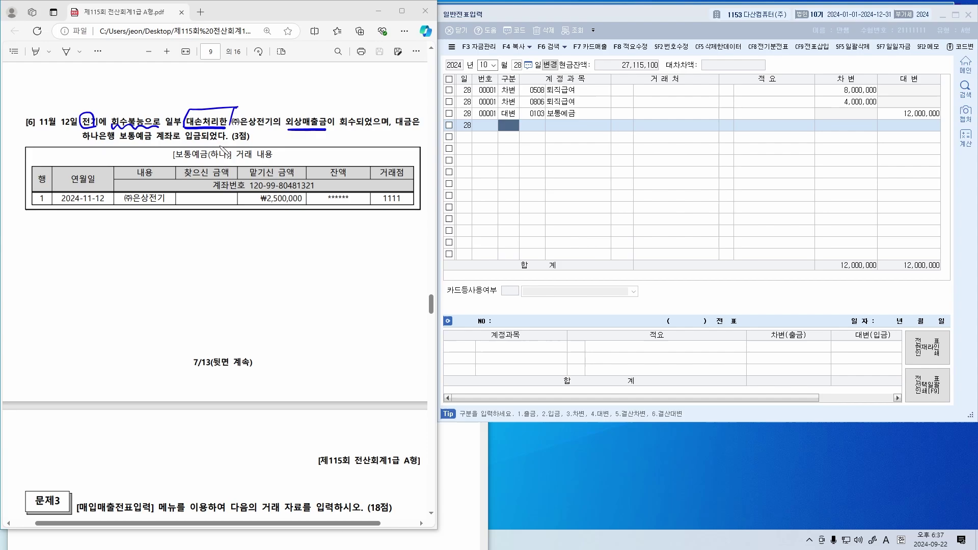
left_click_drag(296, 108, 310, 108)
left_click_drag(125, 105, 139, 101)
left_click_drag(236, 130, 267, 128)
mouse_move(127, 104)
left_mouse_down()
mouse_move(146, 100)
mouse_move(136, 111)
left_mouse_up()
left_click_drag(177, 91, 204, 108)
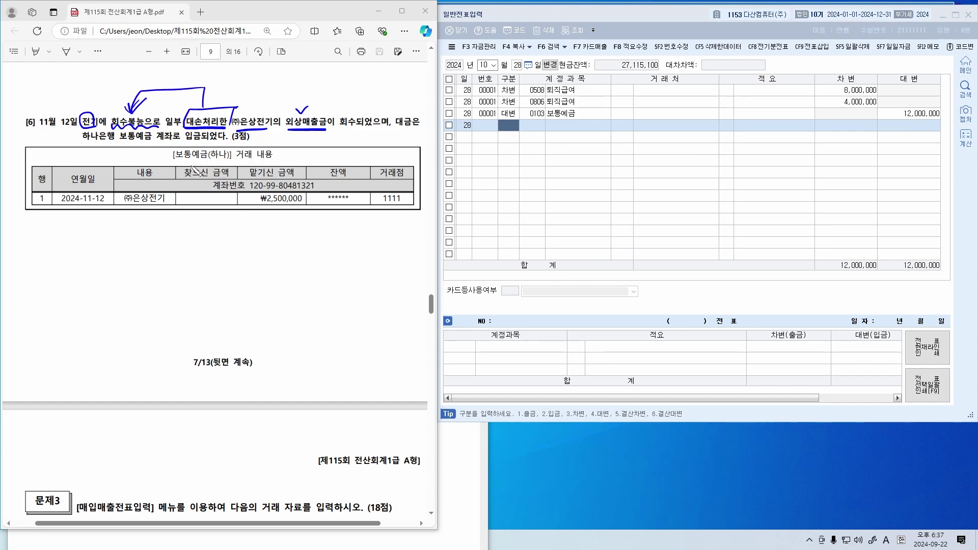
key("e")
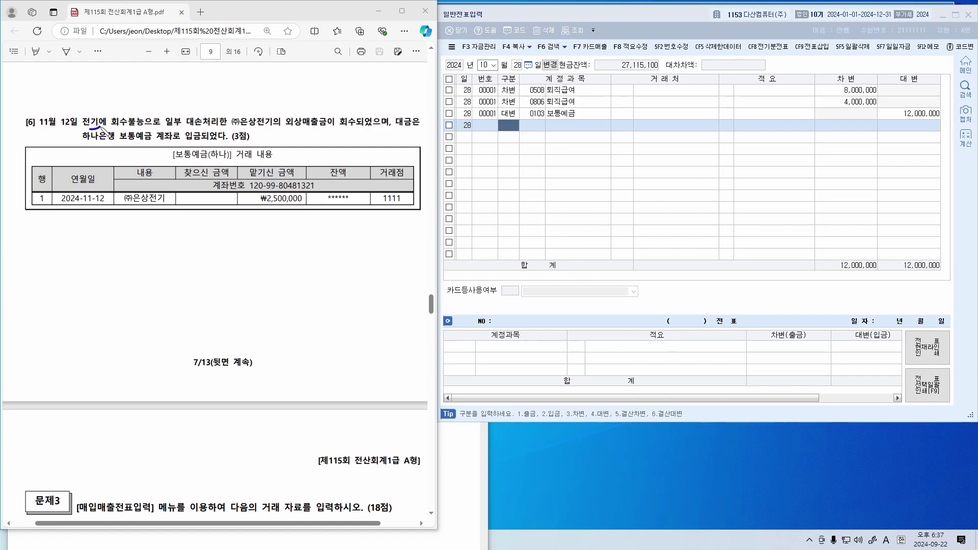
Circle and remove 전기에, then begin a handwritten note with a divider below the table
left_click_drag(90, 127, 112, 131)
key("e")
mouse_move(6, 242)
left_mouse_down()
mouse_move(18, 255)
mouse_move(33, 238)
mouse_move(38, 255)
mouse_move(60, 249)
mouse_move(53, 240)
mouse_move(77, 254)
mouse_move(121, 246)
left_mouse_up()
left_click_drag(300, 226, 305, 250)
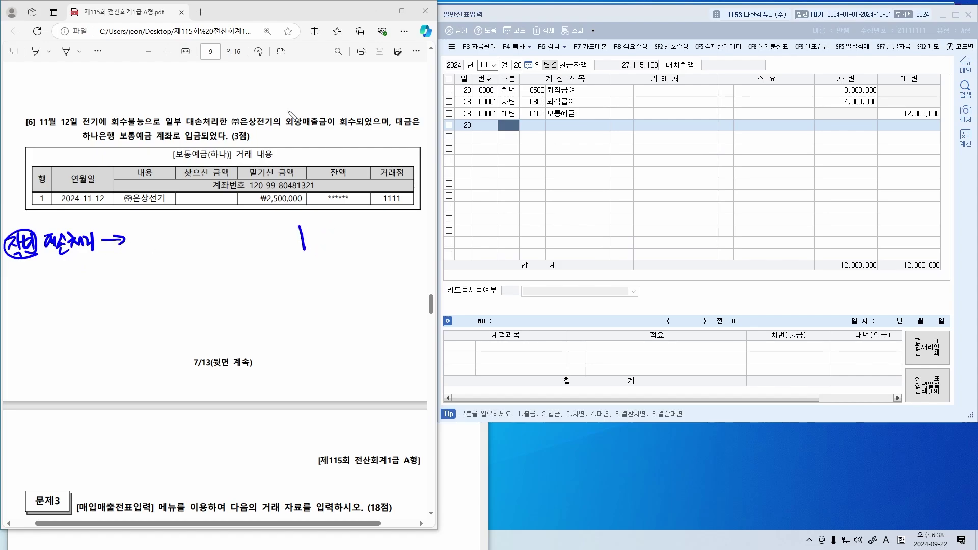
Write a receivable reminder, circle 수 in 회수불능, and note and underline ₩2,500,000
mouse_move(292, 103)
left_mouse_down()
mouse_move(330, 110)
mouse_move(341, 88)
left_mouse_up()
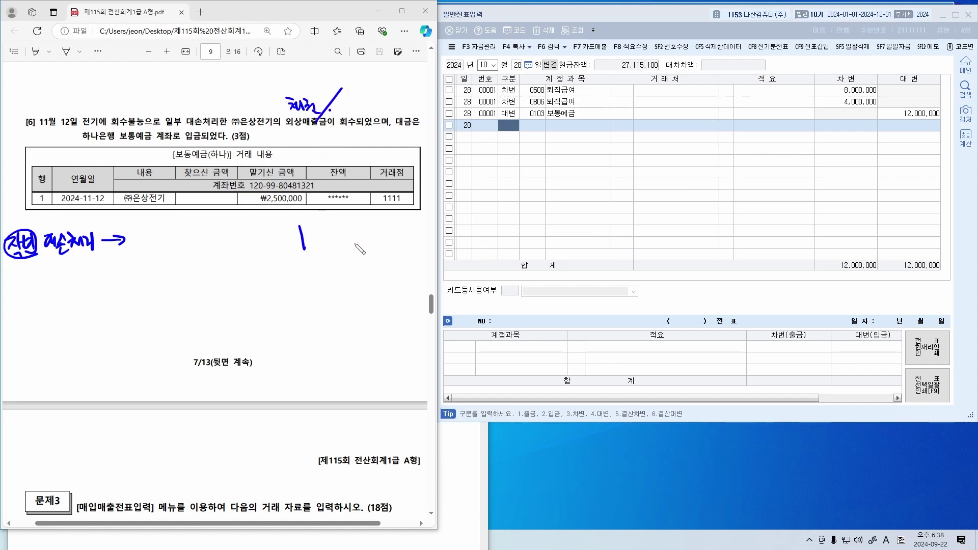
mouse_move(132, 127)
left_mouse_down()
mouse_move(122, 124)
mouse_move(228, 131)
left_mouse_up()
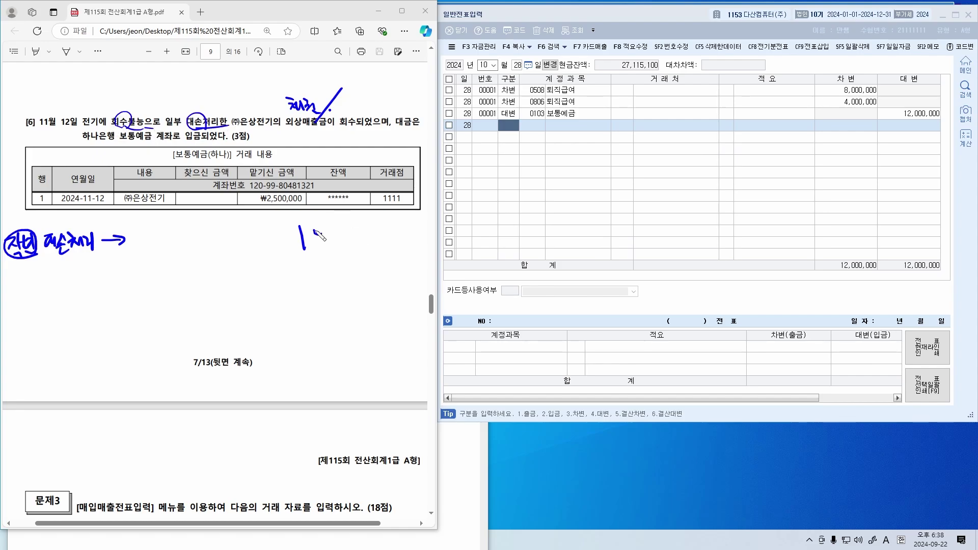
left_click_drag(314, 230, 356, 250)
mouse_move(362, 230)
left_mouse_down()
mouse_move(358, 246)
mouse_move(408, 237)
left_mouse_up()
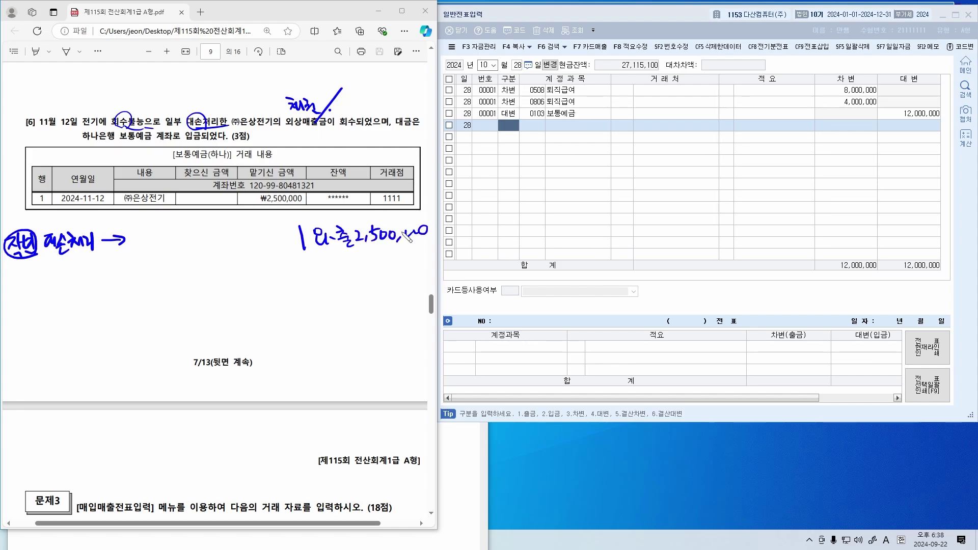
mouse_move(258, 209)
left_mouse_down()
mouse_move(295, 209)
mouse_move(263, 222)
left_mouse_up()
Handwrite the debit accounts after the arrow, erasing and rewriting them with 2,000,000 and 500,000
mouse_move(147, 233)
left_mouse_down()
mouse_move(153, 251)
mouse_move(182, 239)
mouse_move(186, 252)
mouse_move(213, 224)
mouse_move(224, 236)
mouse_move(204, 258)
mouse_move(222, 250)
mouse_move(226, 266)
left_mouse_up()
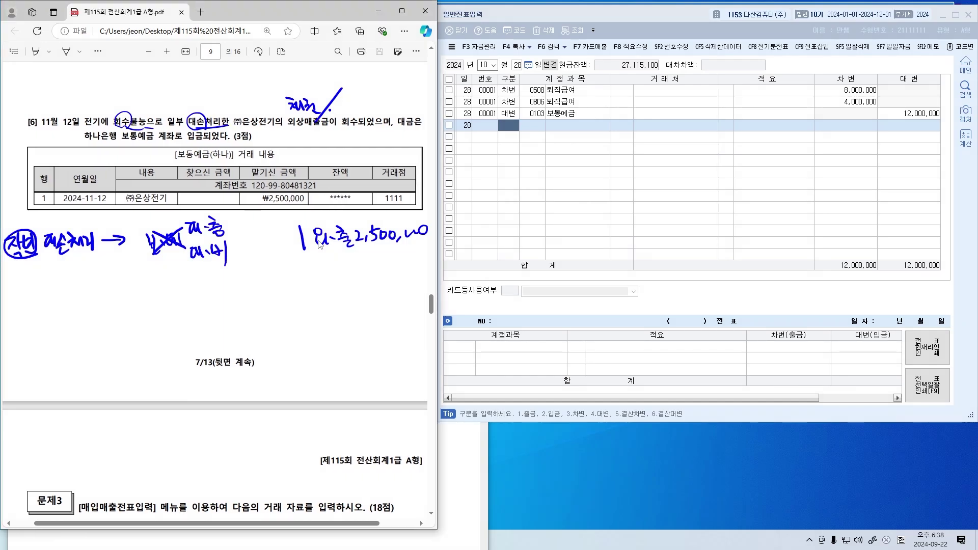
mouse_move(170, 250)
left_mouse_down()
mouse_move(149, 240)
mouse_move(224, 249)
mouse_move(200, 251)
left_mouse_up()
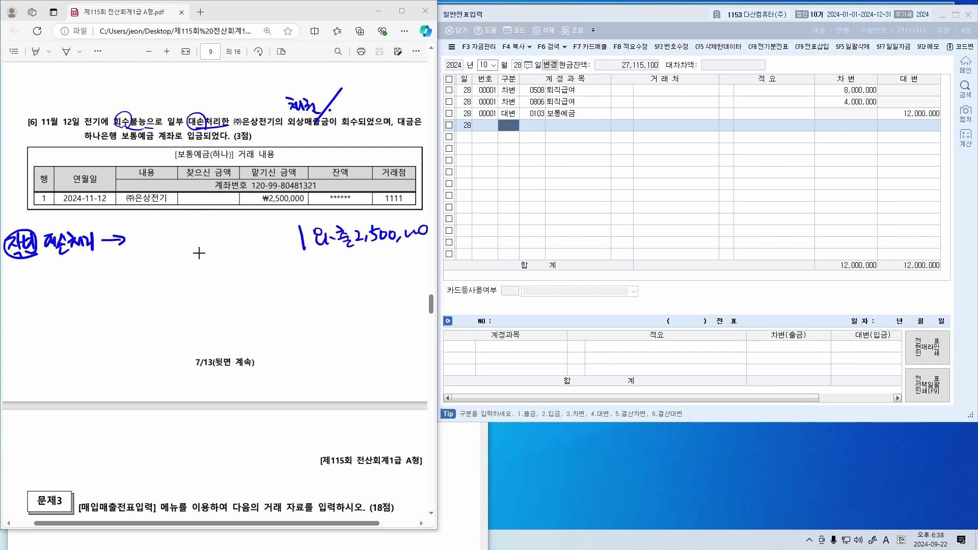
mouse_move(134, 229)
left_mouse_down()
mouse_move(145, 239)
mouse_move(165, 232)
mouse_move(173, 253)
mouse_move(275, 226)
left_mouse_up()
mouse_move(219, 249)
left_mouse_down()
mouse_move(260, 261)
mouse_move(273, 251)
left_mouse_up()
mouse_move(134, 262)
left_mouse_down()
mouse_move(164, 262)
mouse_move(175, 274)
left_mouse_up()
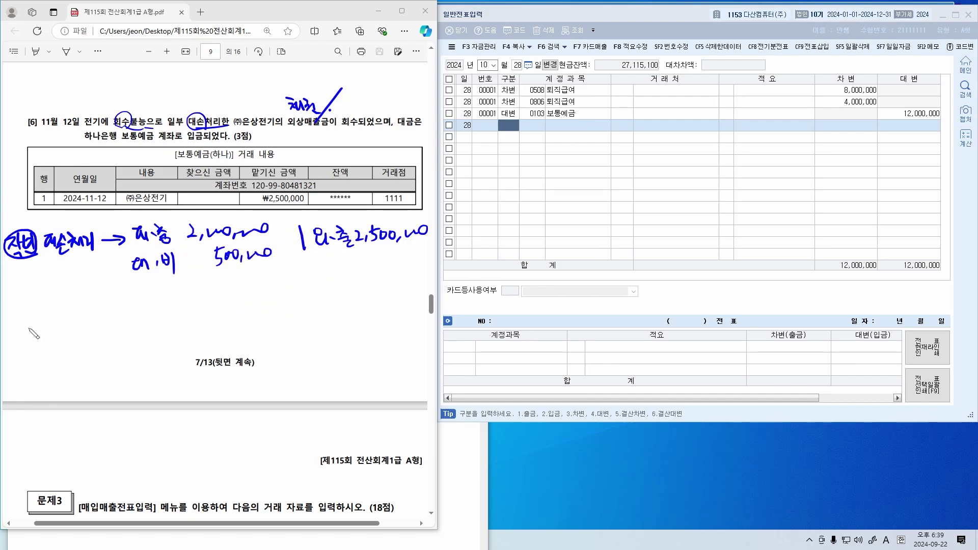
Draw a year separator, circle ㈜은상, and write the current-year note debiting 보통예금 beside a credit account
left_click_drag(10, 295, 307, 289)
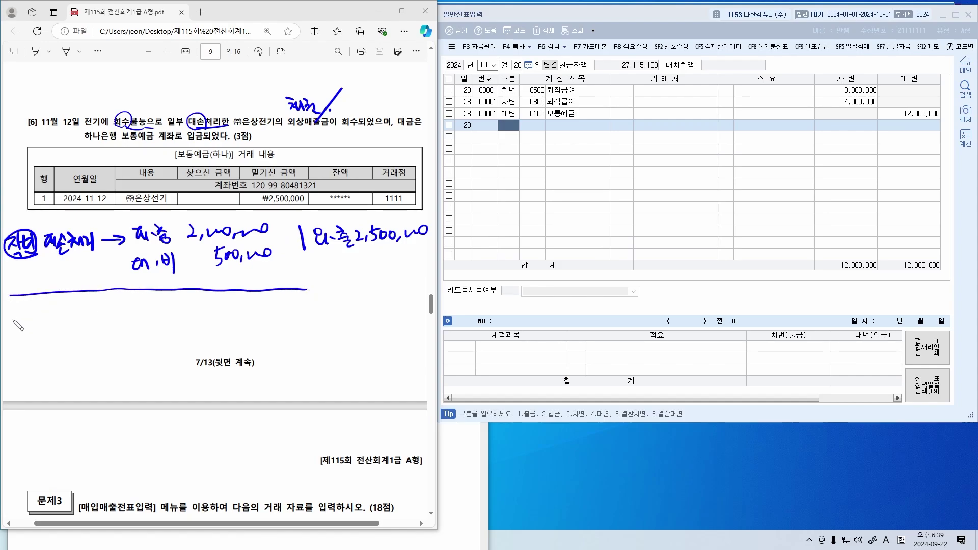
mouse_move(10, 319)
left_mouse_down()
mouse_move(14, 339)
mouse_move(48, 331)
left_mouse_up()
left_click_drag(261, 131, 254, 139)
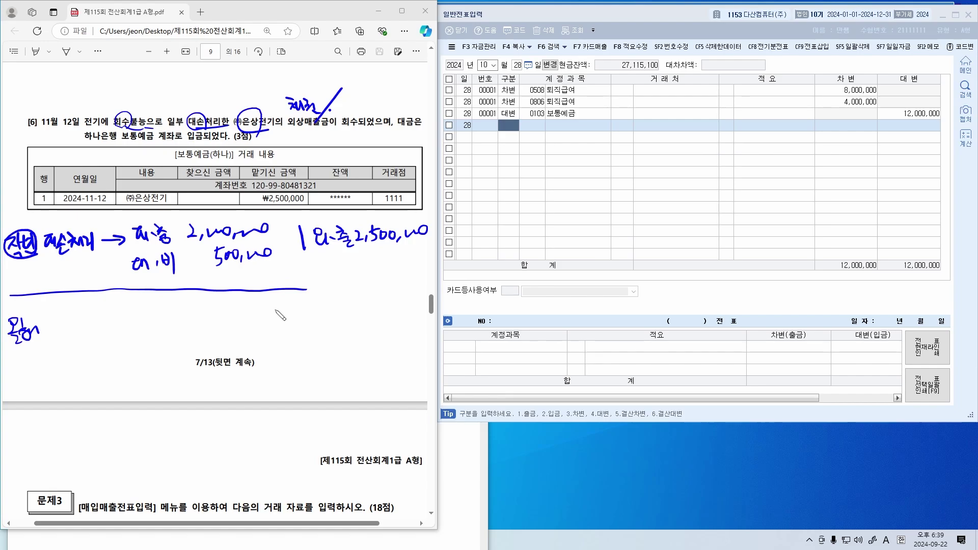
left_click_drag(306, 306, 301, 353)
mouse_move(90, 317)
left_mouse_down()
mouse_move(113, 339)
mouse_move(119, 331)
mouse_move(127, 340)
mouse_move(139, 317)
mouse_move(155, 336)
mouse_move(218, 316)
mouse_move(269, 329)
left_mouse_up()
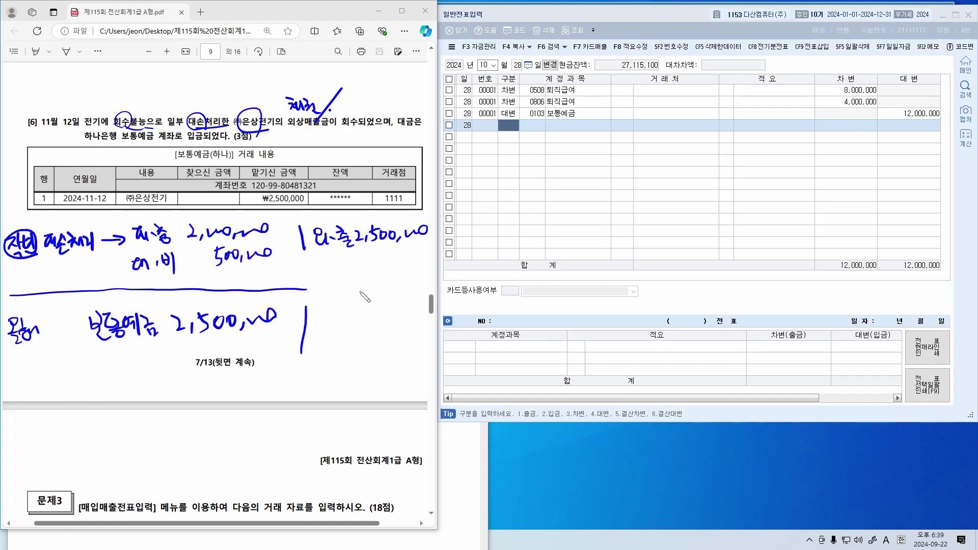
left_click_drag(339, 316, 395, 334)
Link the earlier entry with an arrow, cross out the wrong credit account, and begin a red correction
mouse_move(286, 288)
left_mouse_down()
mouse_move(256, 272)
mouse_move(342, 294)
mouse_move(333, 303)
left_mouse_up()
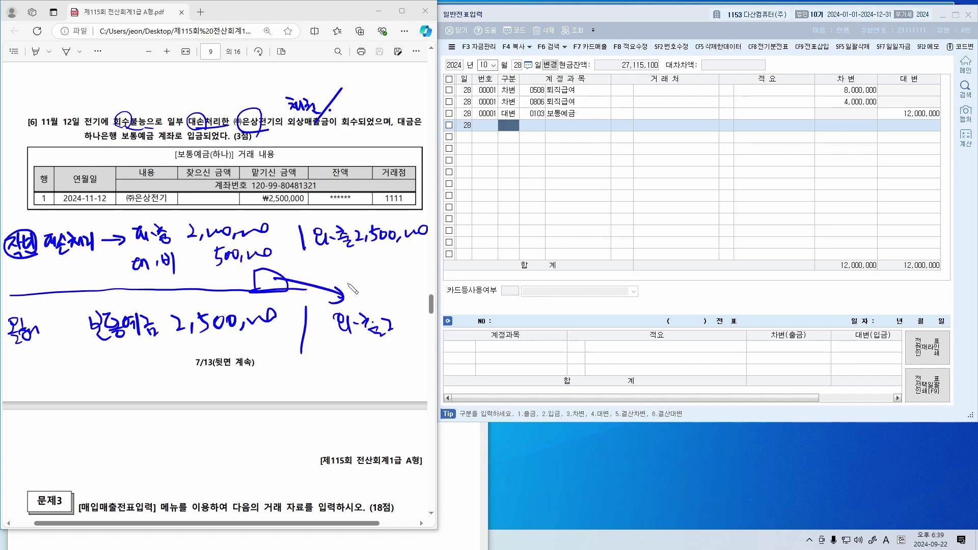
left_click_drag(315, 261, 437, 254)
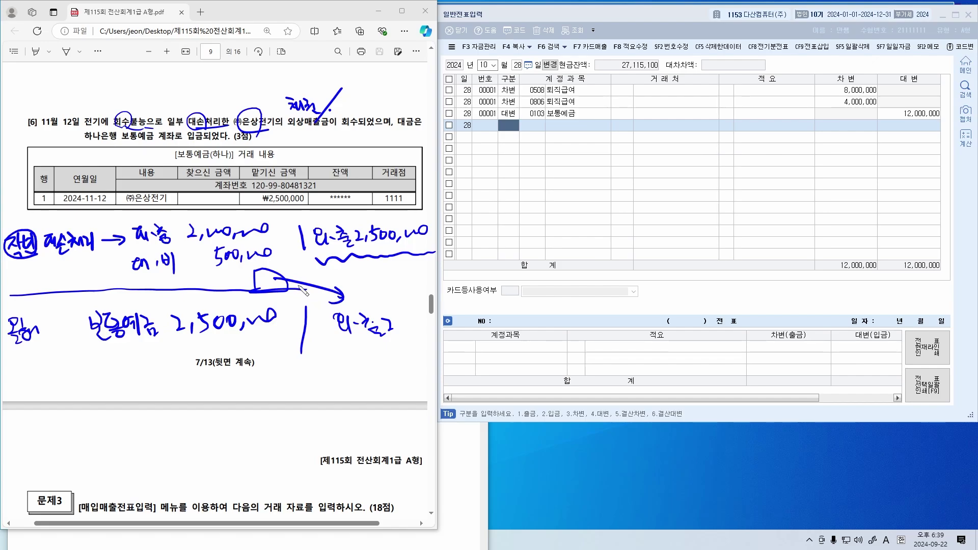
mouse_move(287, 279)
left_mouse_down()
mouse_move(351, 301)
mouse_move(362, 334)
mouse_move(331, 312)
left_mouse_up()
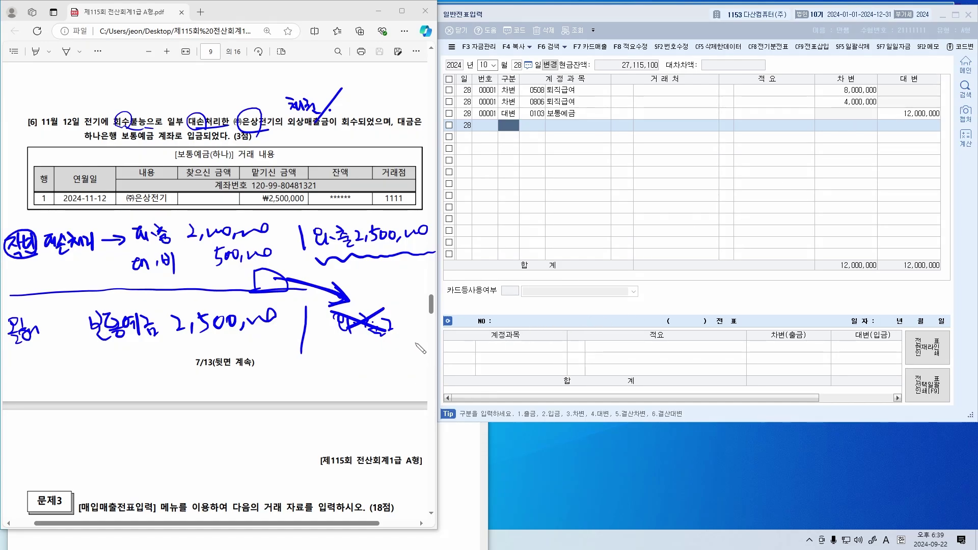
mouse_move(176, 247)
left_mouse_down()
mouse_move(143, 257)
mouse_move(175, 245)
left_mouse_up()
mouse_move(318, 345)
left_mouse_down()
mouse_move(364, 357)
mouse_move(351, 360)
mouse_move(361, 342)
mouse_move(363, 362)
mouse_move(402, 347)
mouse_move(414, 359)
mouse_move(496, 349)
left_mouse_up()
key("ctrl+z")
key("ctrl+z")
key("ctrl+z")
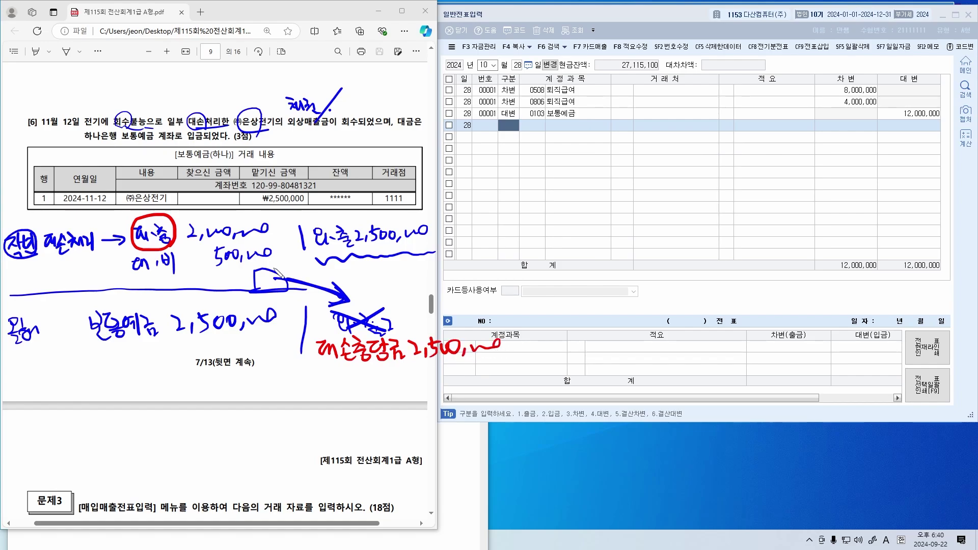
In red, mark the expense note, circle 전기에 and 대손, and underline the 대손충당금 2,500,000 note
left_click_drag(135, 279, 177, 279)
left_click(176, 247)
left_click_drag(96, 131, 108, 128)
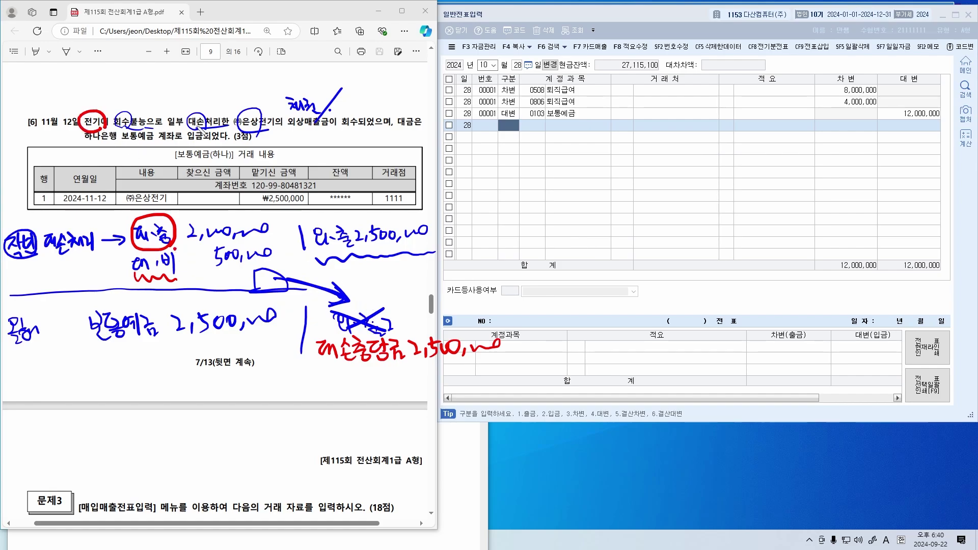
left_click_drag(202, 129, 216, 134)
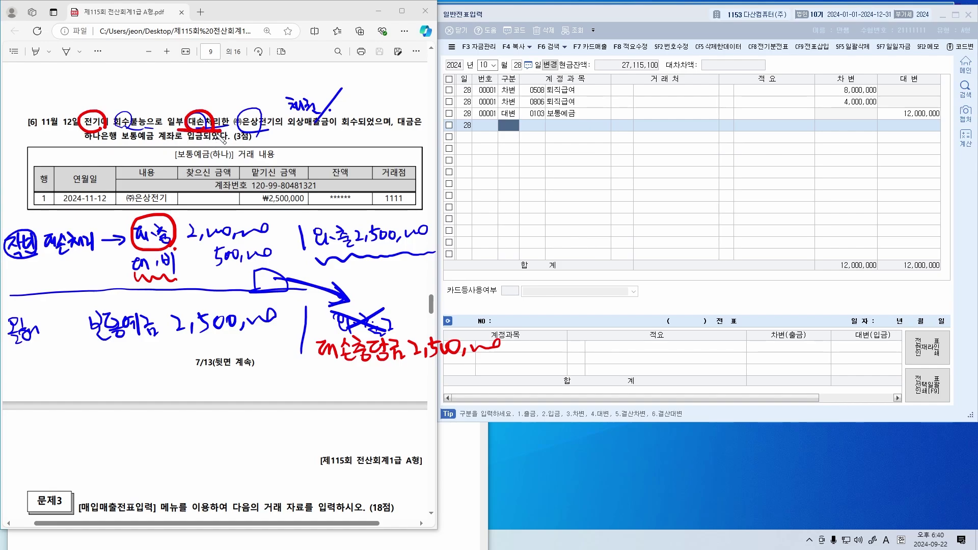
left_click_drag(316, 374, 422, 370)
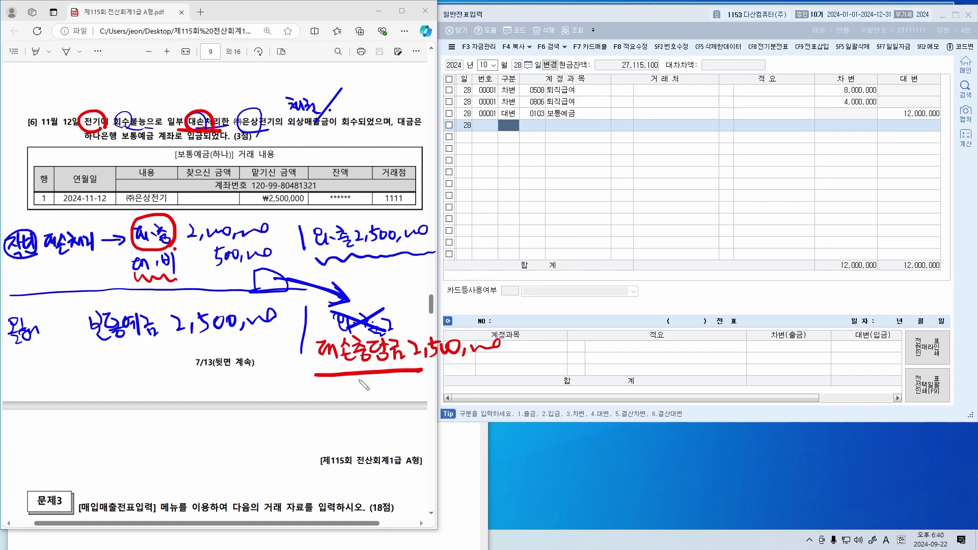
mouse_move(142, 278)
left_mouse_down()
mouse_move(189, 277)
mouse_move(186, 261)
mouse_move(188, 288)
left_mouse_up()
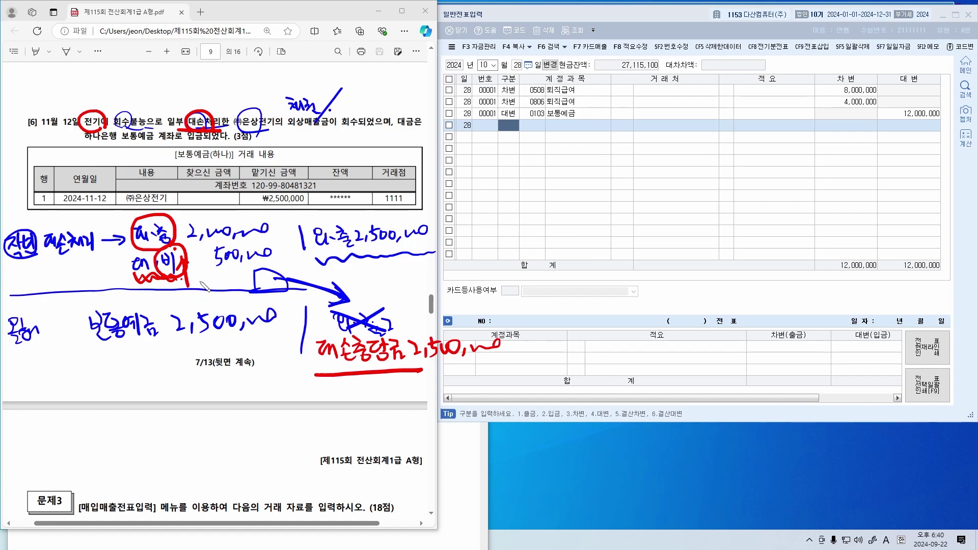
Box the red 대손충당금 2,500,000 note, label it 설정, and erase the stray arrow
mouse_move(317, 374)
left_mouse_down()
mouse_move(326, 336)
mouse_move(533, 353)
mouse_move(407, 380)
left_mouse_up()
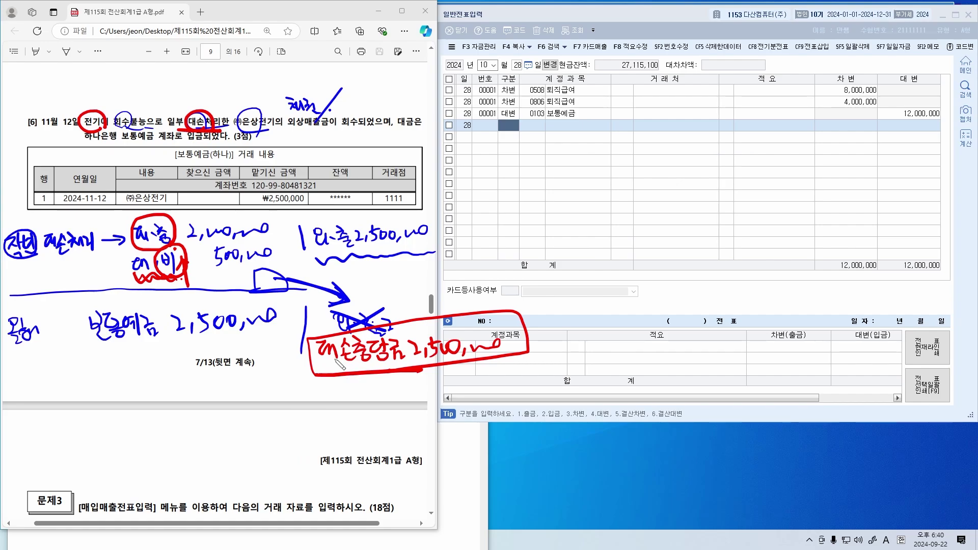
mouse_move(536, 337)
left_mouse_down()
mouse_move(560, 359)
mouse_move(572, 342)
mouse_move(578, 359)
mouse_move(553, 372)
mouse_move(580, 365)
left_mouse_up()
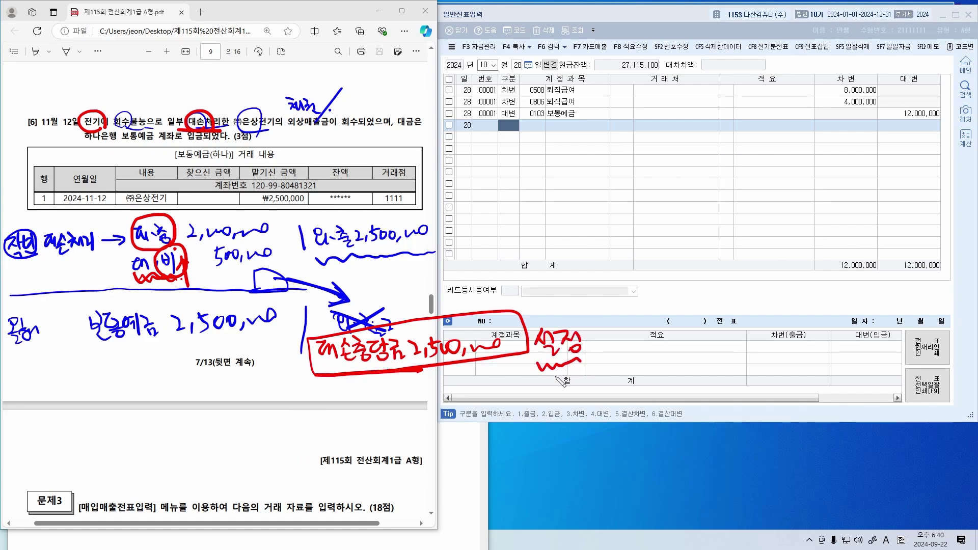
mouse_move(332, 376)
left_mouse_down()
mouse_move(204, 416)
mouse_move(224, 418)
left_mouse_up()
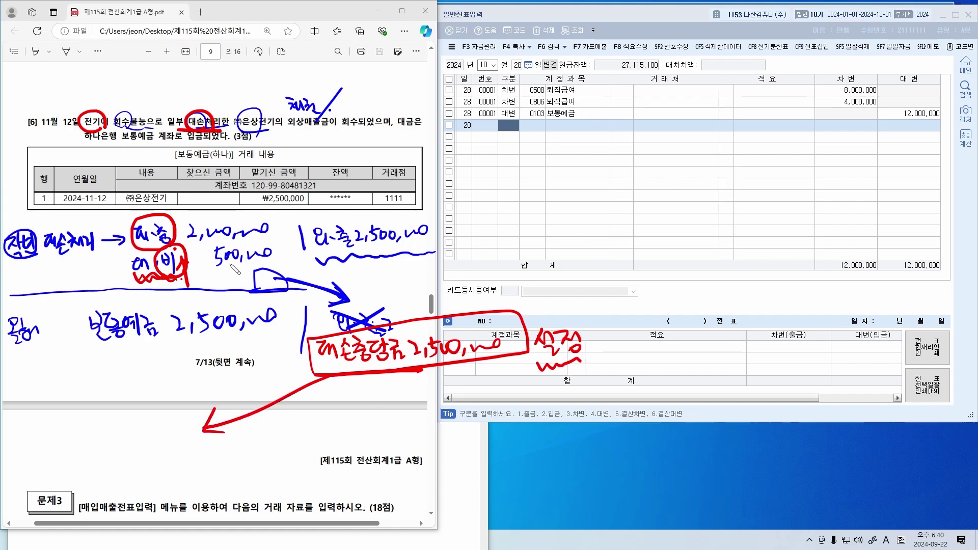
mouse_move(158, 254)
left_mouse_down()
mouse_move(128, 246)
mouse_move(168, 242)
left_mouse_up()
left_click(226, 414)
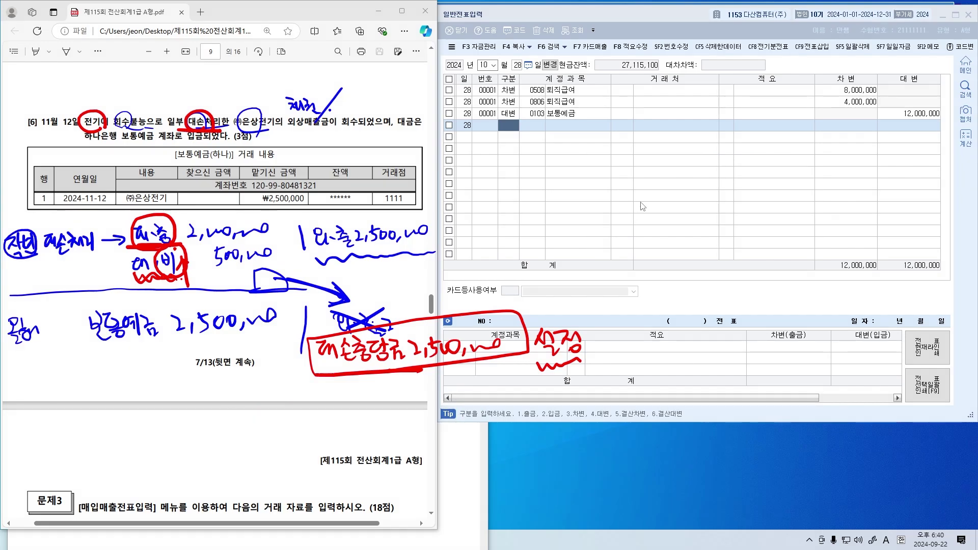
Enter a November 12 debit line for 보통예금 of 2,500,000 in 일반전표입력
left_click(663, 184)
key("Escape")
key("Escape")
type("11")
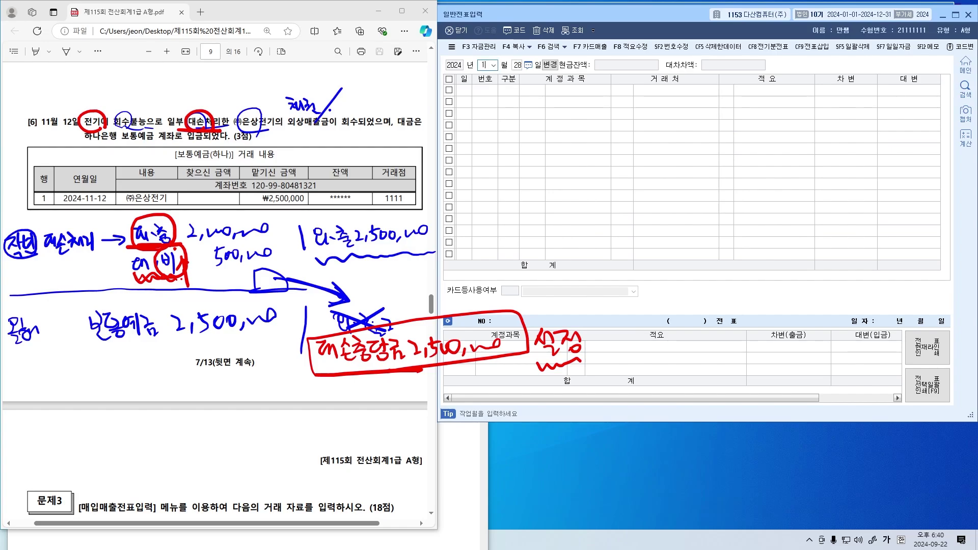
type("123")
key("Return")
type("보통")
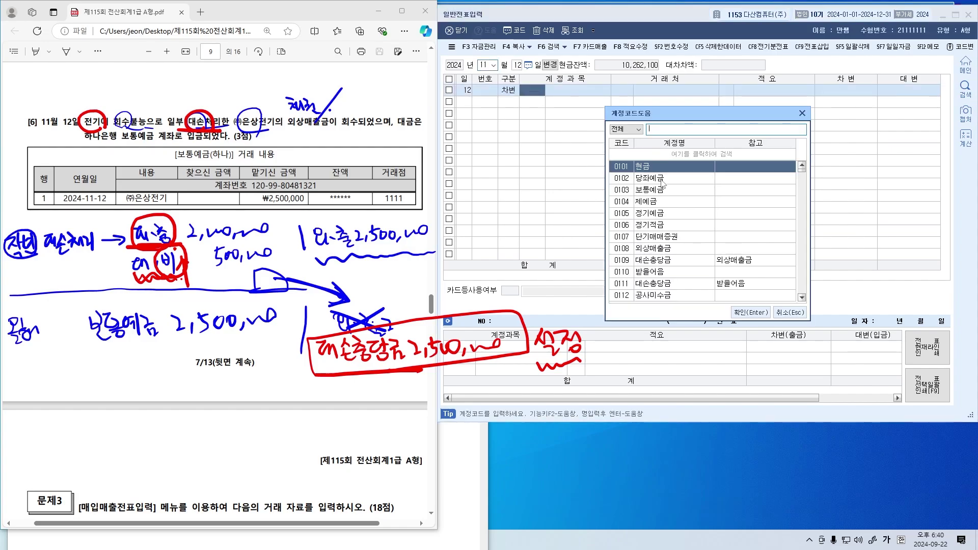
key("Return")
key("Return")
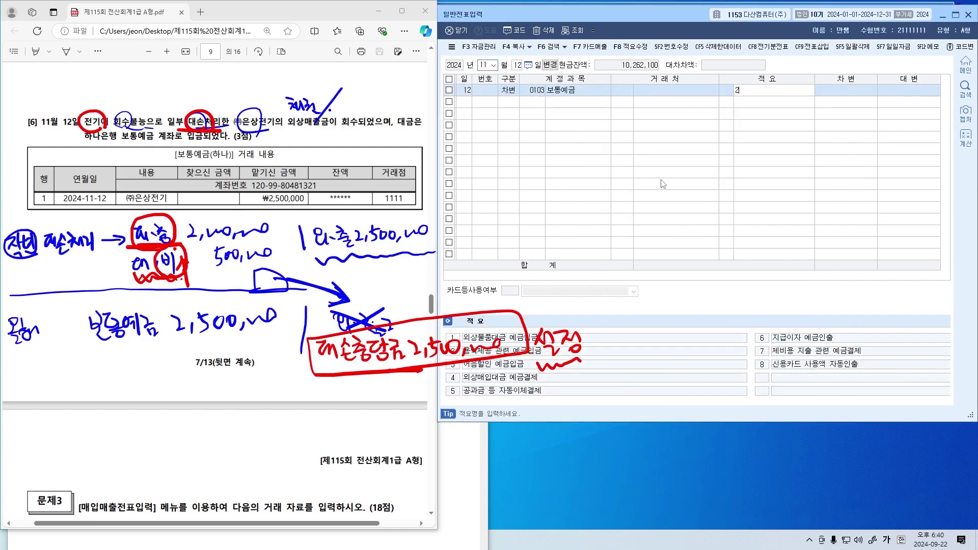
key("Return")
type("2,500,000")
Add the credit line with 0109 대손충당금 for 외상매출금, balancing at 2,500,000
key("Return")
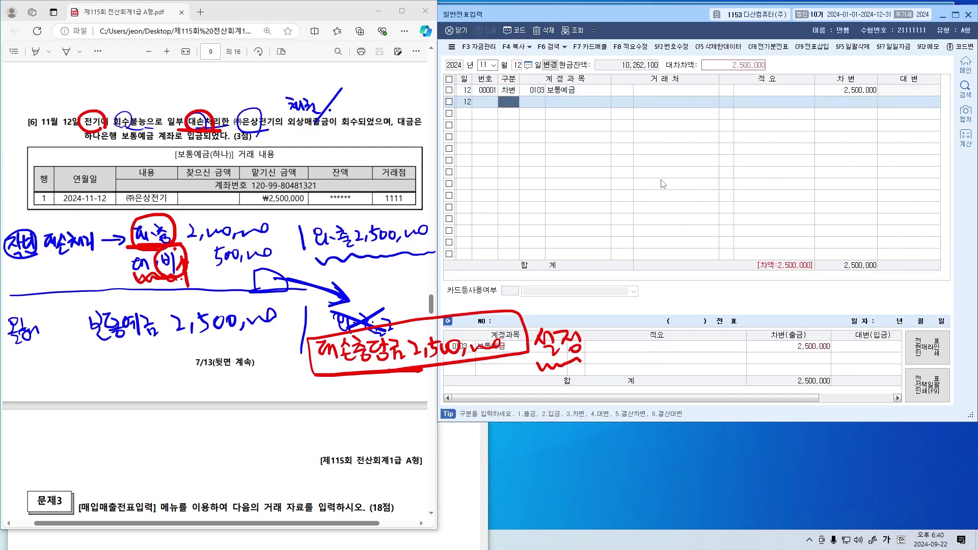
type("4")
key("Return")
type("대손")
key("Return")
type("충")
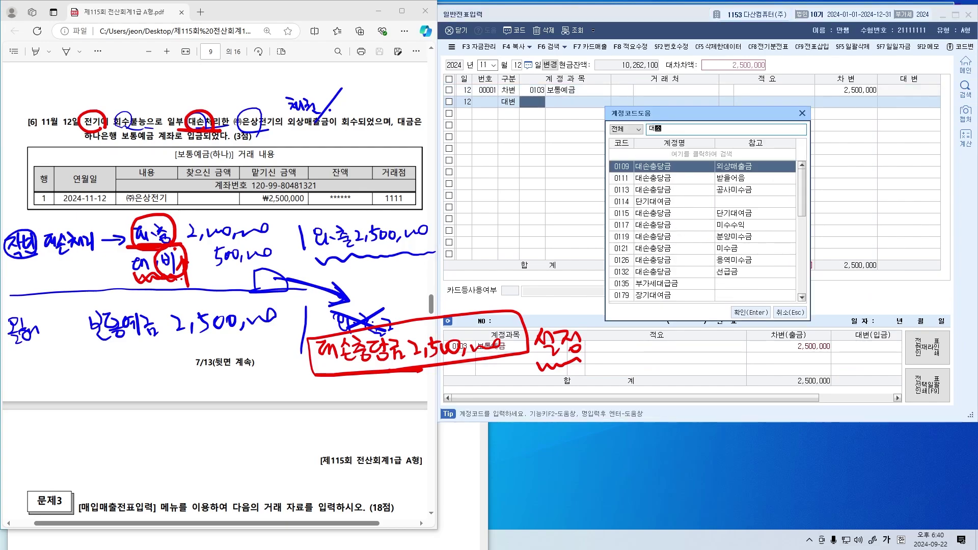
type("당금")
key("Down")
key("Down")
key("Down")
key("Down")
key("Down")
key("Down")
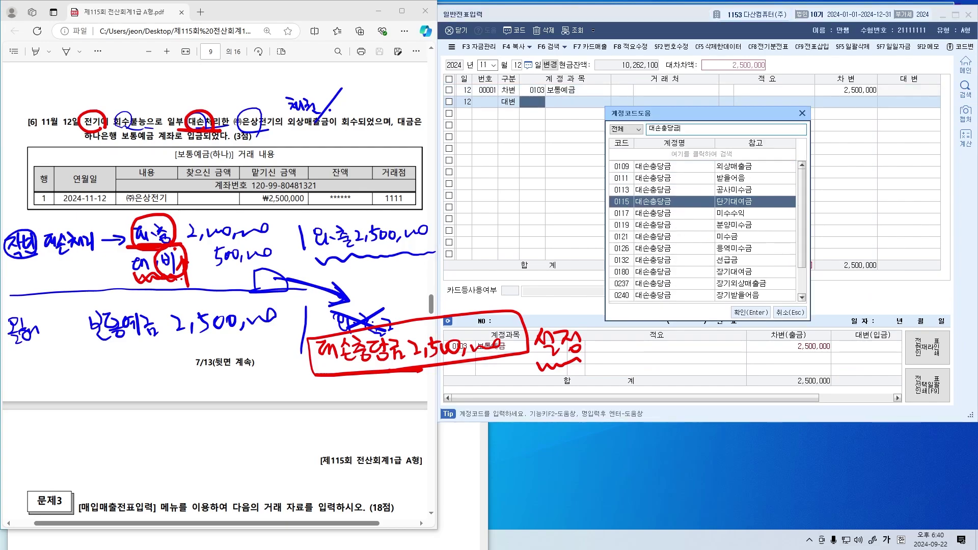
key("Up")
key("Up")
key("Up")
key("Up")
key("Up")
key("Up")
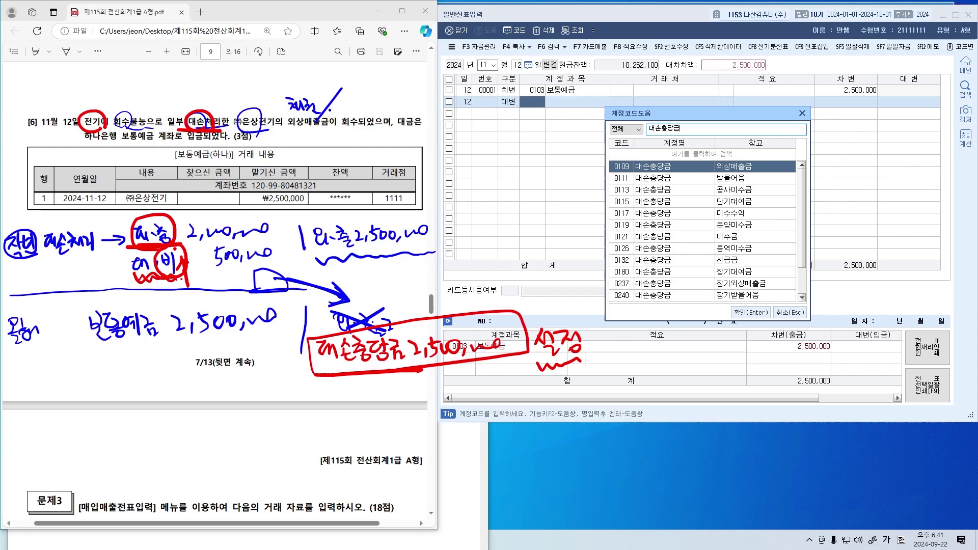
key("Down")
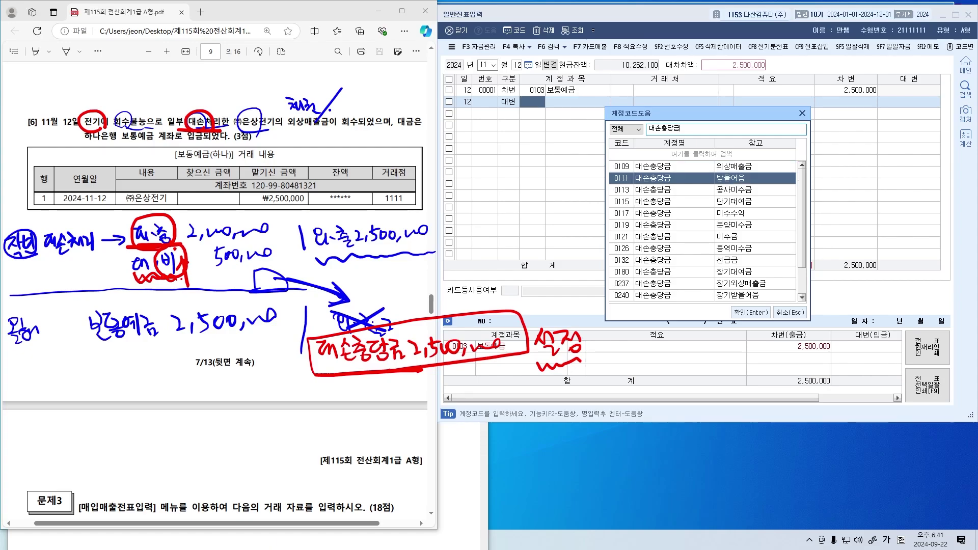
key("Up")
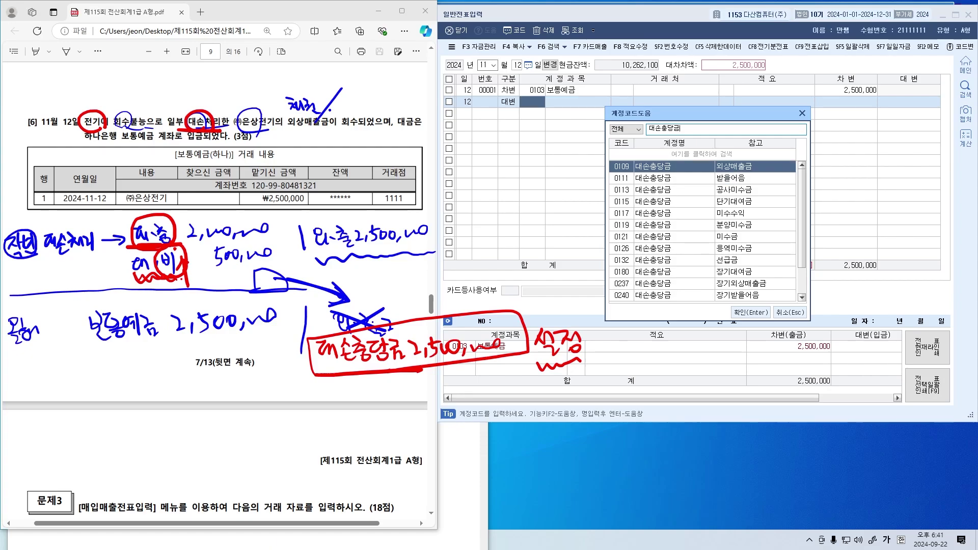
key("Return")
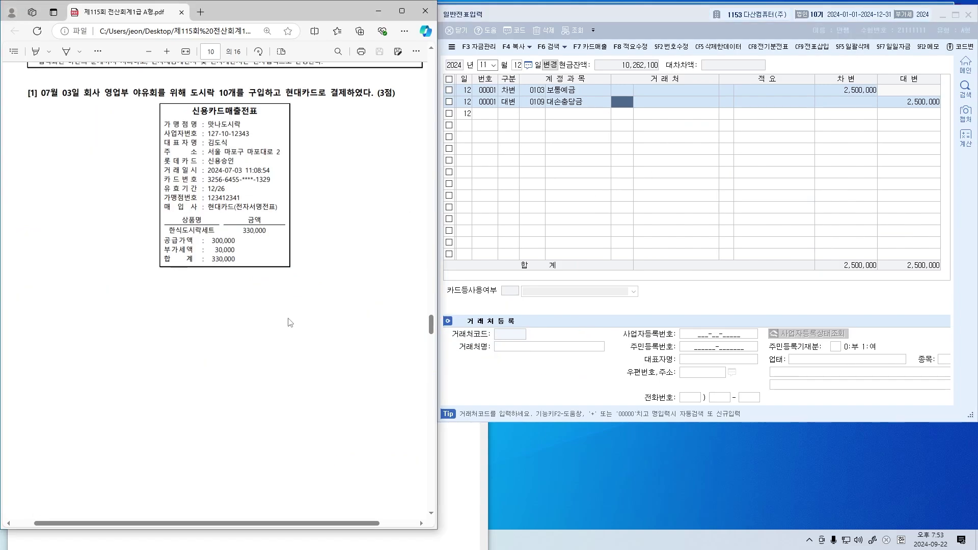
On page 10's 문제3, underline 현대카드로 and jot notes, then clear the red marks
scroll(290, 321, "up", 2)
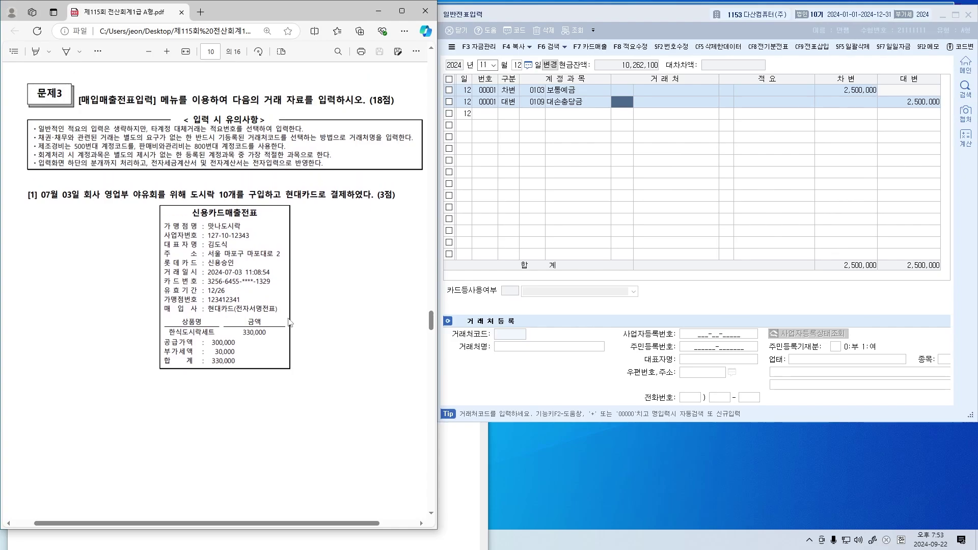
scroll(290, 322, "down", 1)
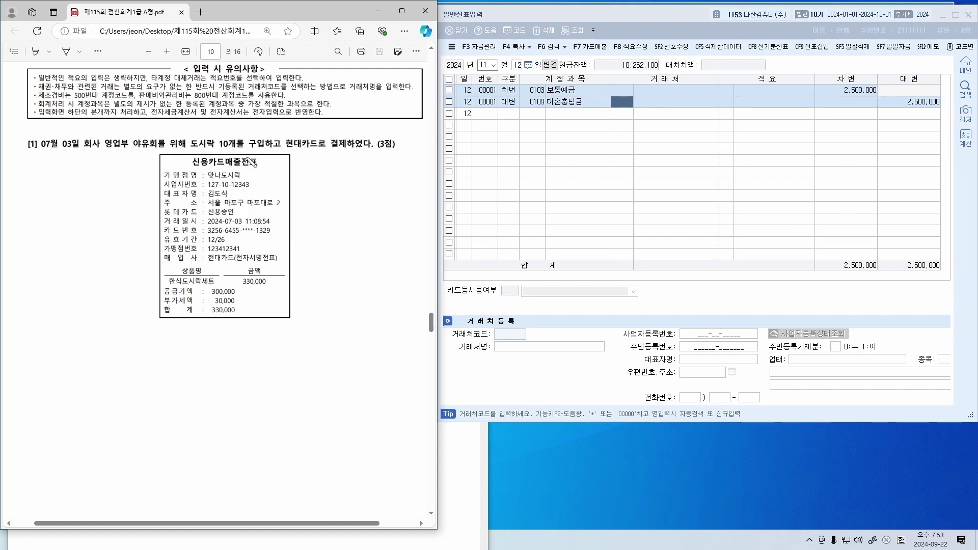
left_click_drag(289, 152, 367, 150)
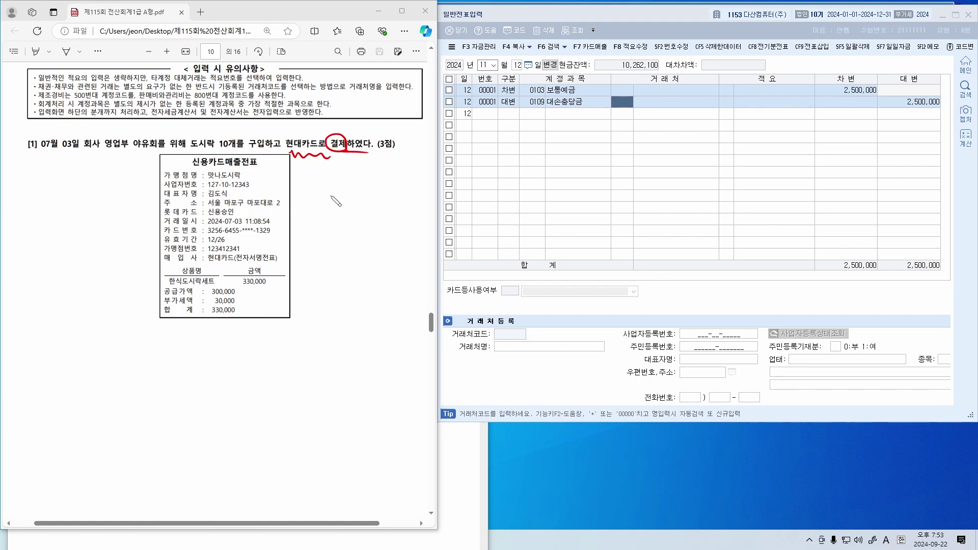
left_click_drag(315, 175, 328, 174)
mouse_move(315, 199)
left_mouse_down()
mouse_move(322, 207)
mouse_move(338, 200)
mouse_move(333, 238)
mouse_move(350, 227)
left_mouse_up()
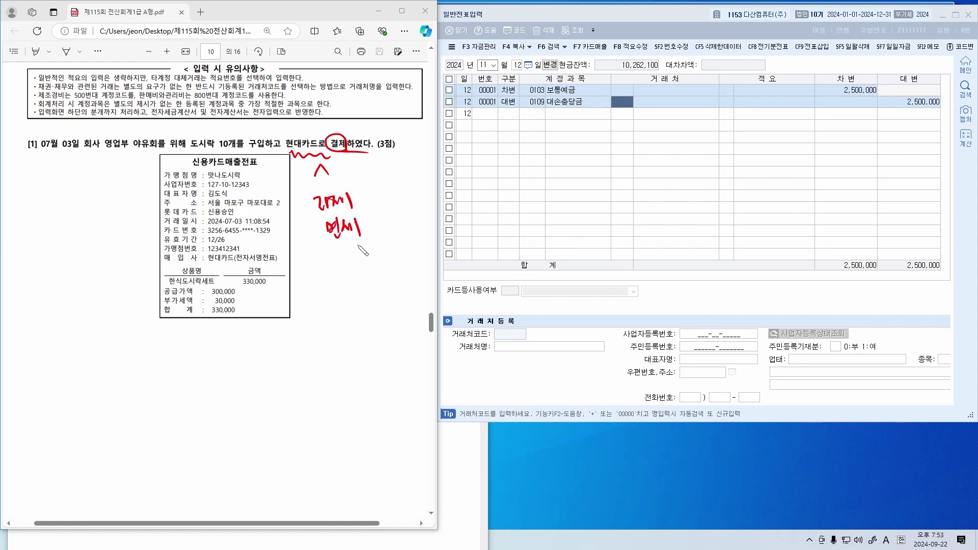
mouse_move(325, 186)
left_mouse_down()
mouse_move(339, 227)
mouse_move(356, 239)
left_mouse_up()
key("e")
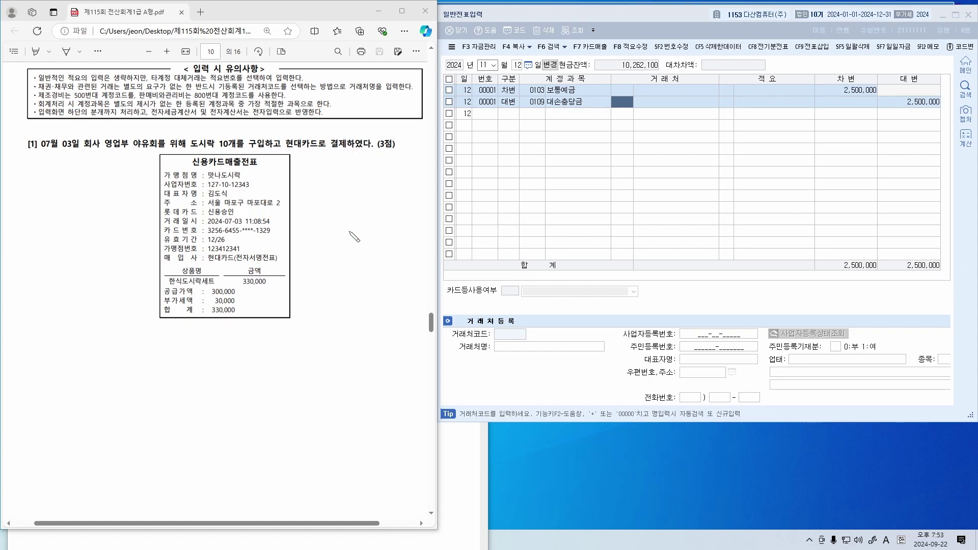
Underline the 30,000 VAT, mark 맛나도시락 and 회사, and note 카과매입, 거래처 and 복리후생비
left_click_drag(214, 304, 235, 303)
mouse_move(22, 344)
left_mouse_down()
mouse_move(24, 357)
mouse_move(85, 357)
mouse_move(95, 348)
mouse_move(101, 362)
left_mouse_up()
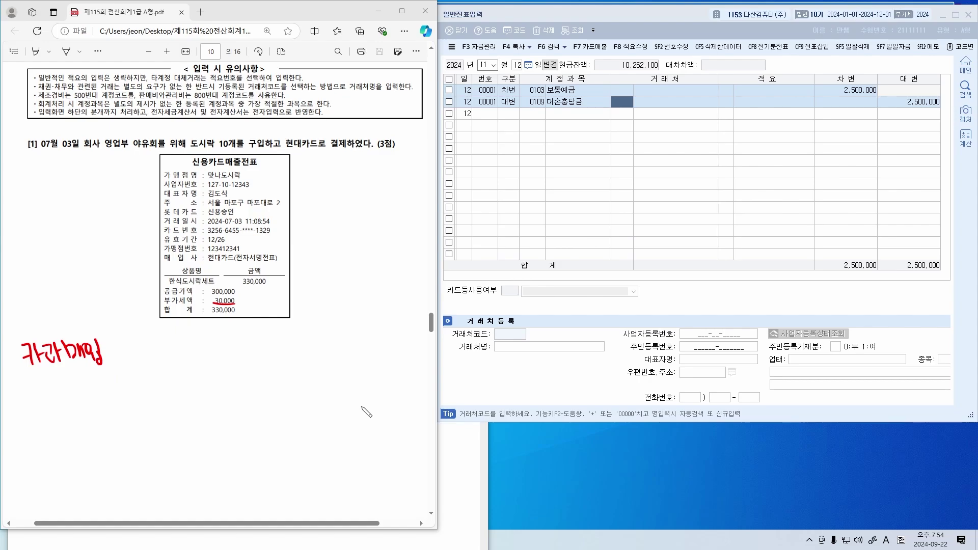
left_click_drag(245, 171, 252, 170)
mouse_move(149, 342)
left_mouse_down()
mouse_move(165, 358)
mouse_move(180, 349)
left_mouse_up()
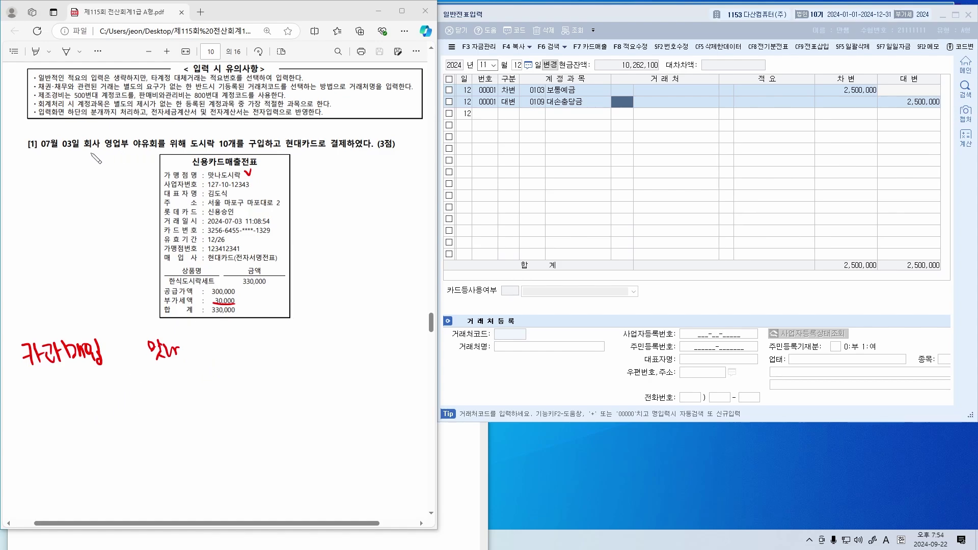
mouse_move(85, 151)
left_mouse_down()
mouse_move(213, 138)
mouse_move(196, 130)
mouse_move(140, 138)
left_mouse_up()
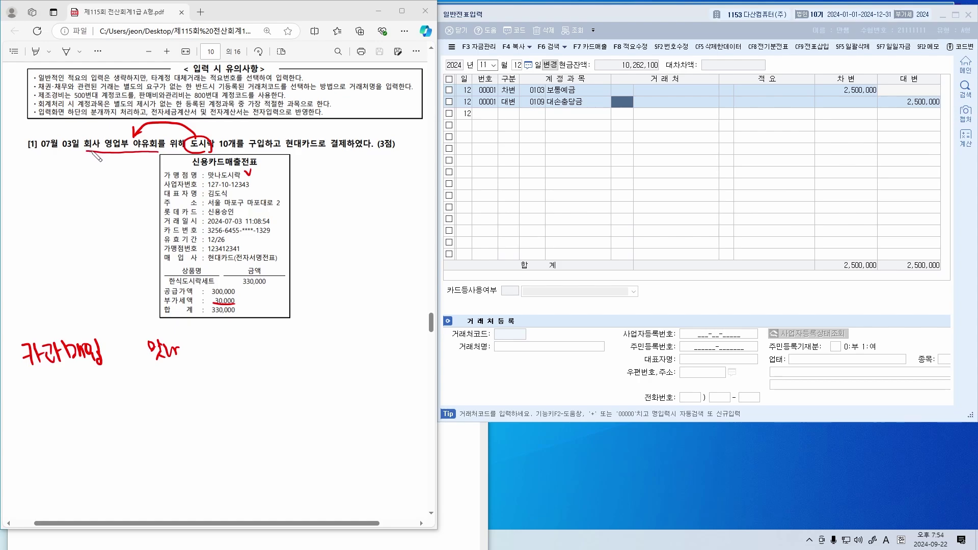
left_click_drag(103, 151, 105, 154)
mouse_move(42, 178)
left_mouse_down()
mouse_move(81, 175)
mouse_move(82, 185)
mouse_move(51, 196)
mouse_move(116, 196)
mouse_move(118, 206)
left_mouse_up()
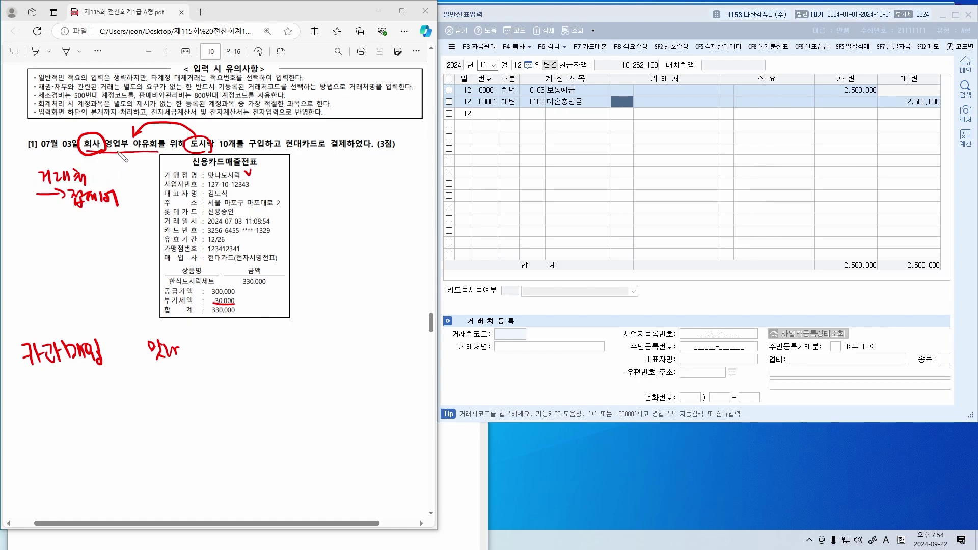
mouse_move(91, 145)
left_mouse_down()
mouse_move(79, 143)
mouse_move(103, 152)
left_mouse_up()
mouse_move(67, 389)
left_mouse_down()
mouse_move(90, 410)
mouse_move(106, 393)
mouse_move(164, 403)
left_mouse_up()
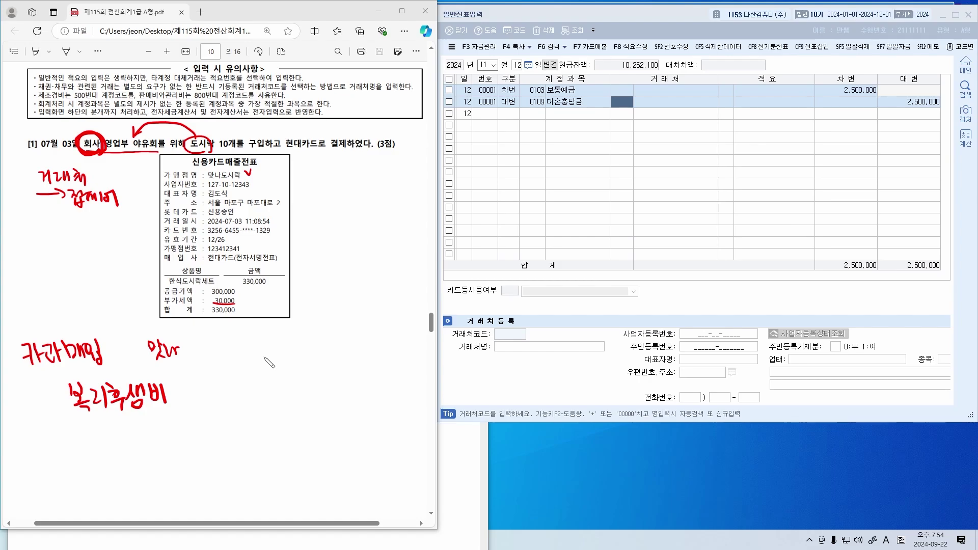
Handwrite the debits: 복리후생비 (800) 300,000 and 부가세 30,000
left_click_drag(120, 127, 130, 127)
mouse_move(183, 392)
left_mouse_down()
mouse_move(179, 405)
mouse_move(211, 395)
left_mouse_up()
mouse_move(218, 386)
left_mouse_down()
mouse_move(221, 408)
mouse_move(252, 394)
left_mouse_up()
left_click_drag(263, 392, 273, 407)
left_click_drag(280, 392, 296, 395)
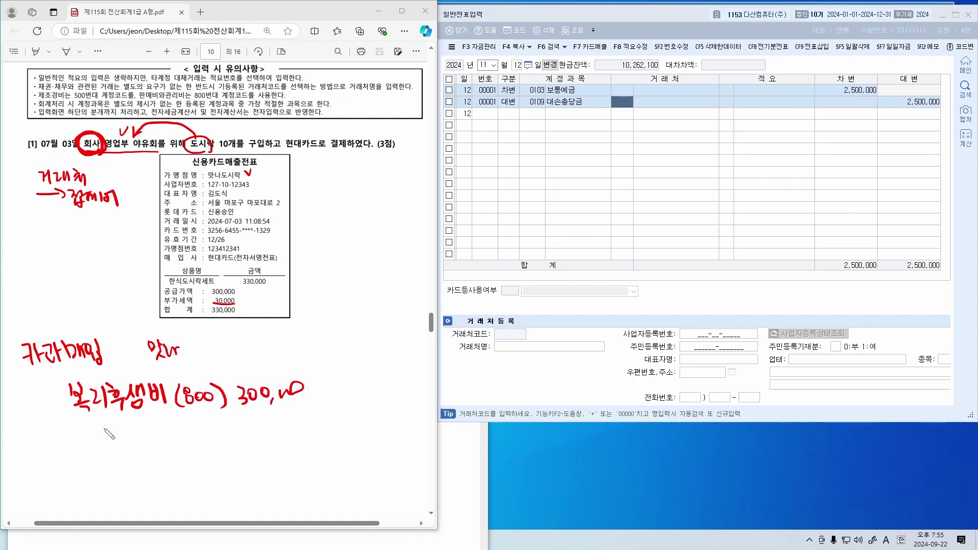
left_click_drag(101, 421, 119, 436)
left_click_drag(106, 438, 107, 449)
left_click_drag(122, 436, 145, 439)
mouse_move(226, 425)
left_mouse_down()
mouse_move(237, 442)
mouse_move(227, 440)
left_mouse_up()
mouse_move(248, 428)
left_mouse_down()
mouse_move(261, 440)
mouse_move(296, 425)
left_mouse_up()
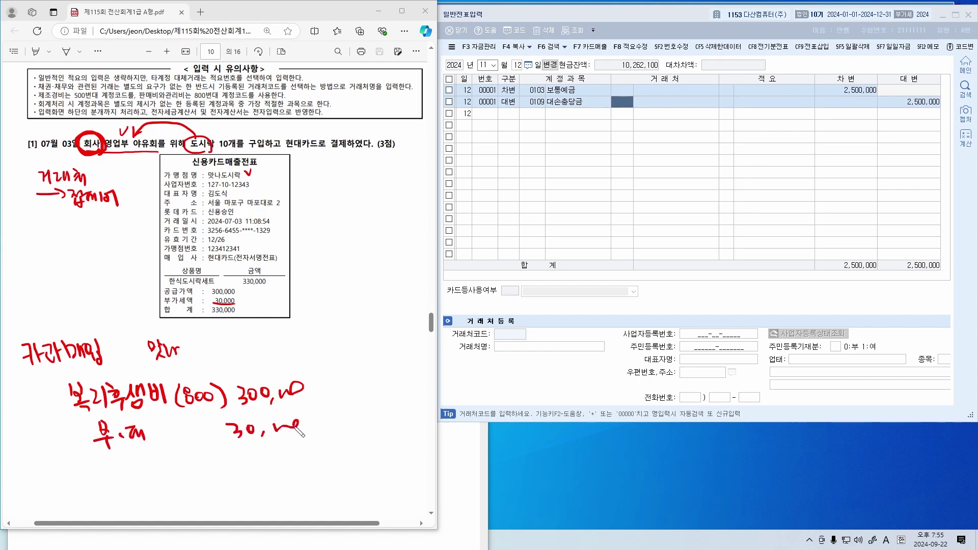
Handwrite the credit side: 미지급금 330,000 owed to 현대카드, separated from the debits
left_click_drag(340, 372, 322, 433)
mouse_move(347, 388)
left_mouse_down()
mouse_move(358, 400)
mouse_move(373, 382)
mouse_move(418, 407)
left_mouse_up()
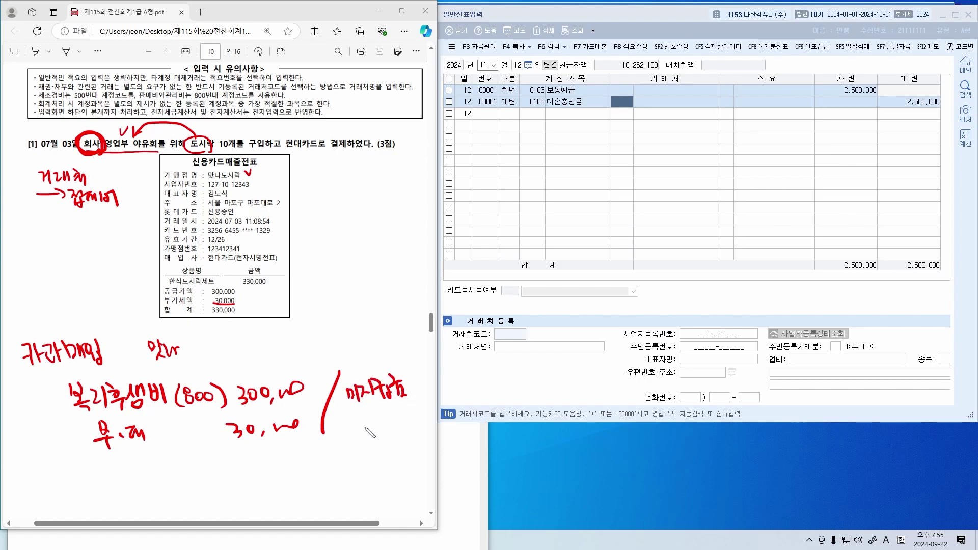
mouse_move(352, 415)
left_mouse_down()
mouse_move(358, 432)
mouse_move(421, 410)
left_mouse_up()
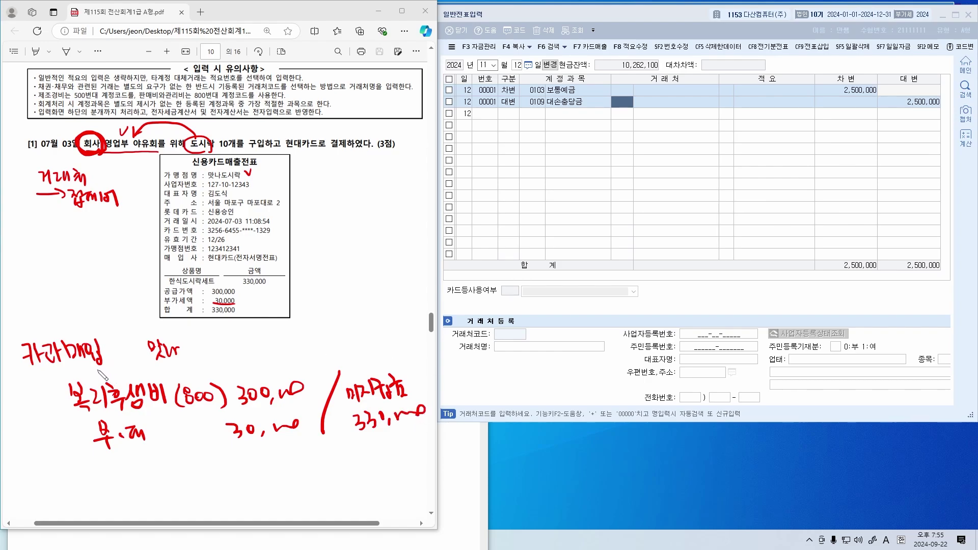
left_click_drag(32, 380, 72, 374)
mouse_move(371, 375)
left_mouse_down()
mouse_move(386, 342)
mouse_move(385, 352)
left_mouse_up()
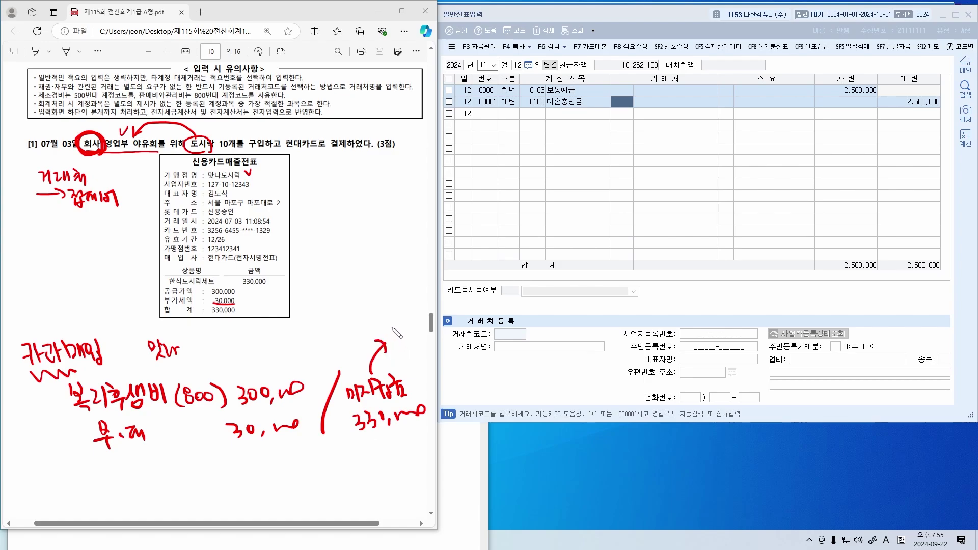
mouse_move(319, 155)
left_mouse_down()
mouse_move(285, 149)
mouse_move(322, 152)
left_mouse_up()
mouse_move(388, 321)
left_mouse_down()
mouse_move(415, 336)
mouse_move(456, 312)
left_mouse_up()
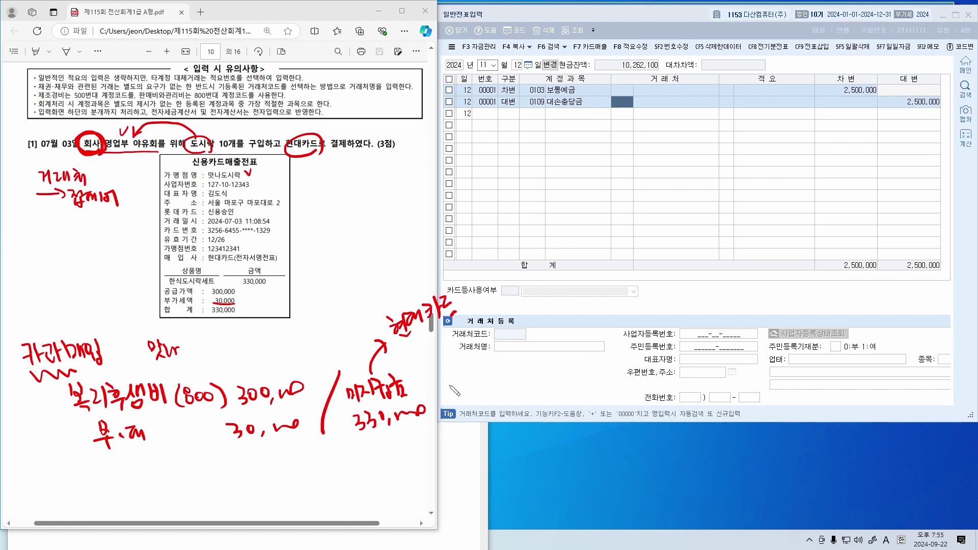
Close 일반전표입력, open 매입매출전표입력, and resize it beside the PDF
left_click(564, 159)
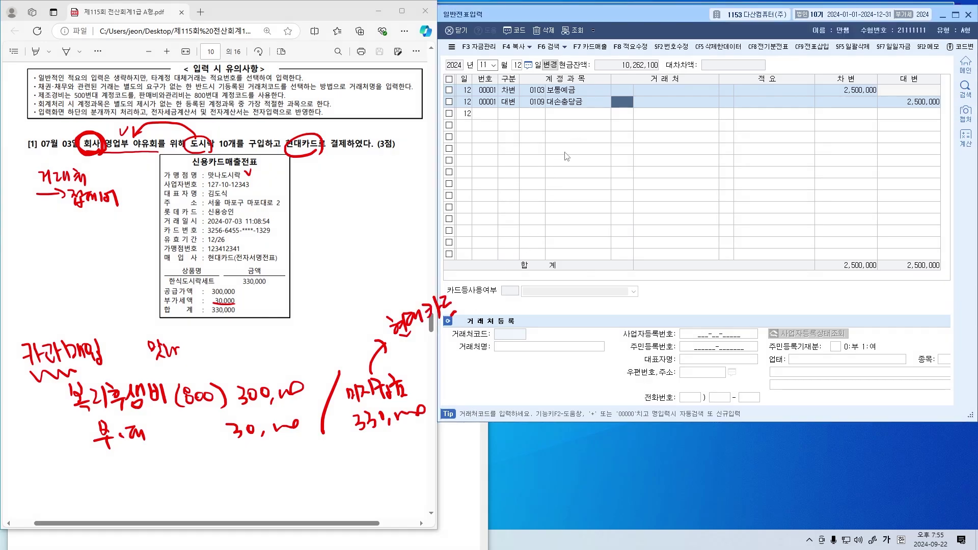
key("Escape")
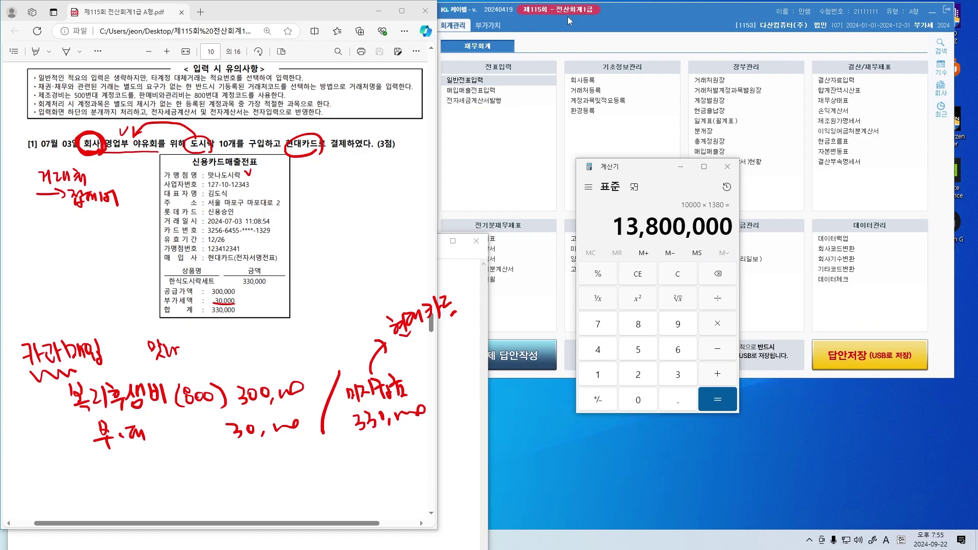
left_click(470, 91)
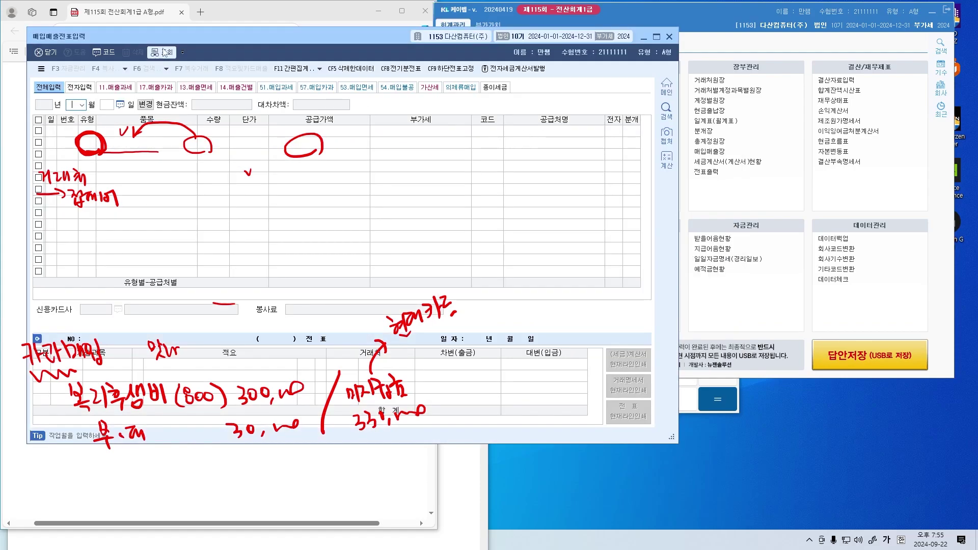
left_click_drag(679, 168, 543, 168)
left_click_drag(273, 36, 670, 16)
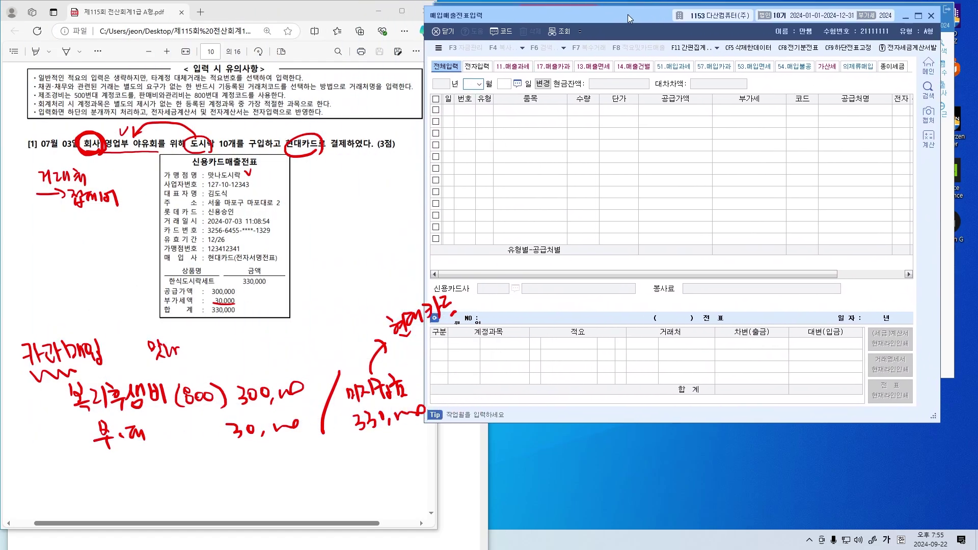
left_click_drag(943, 182, 960, 181)
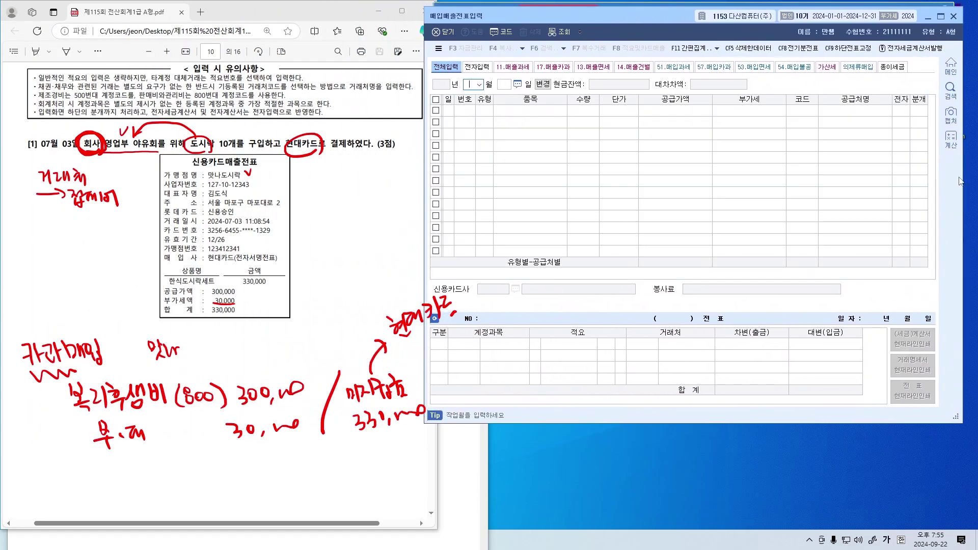
left_click_drag(631, 19, 638, 19)
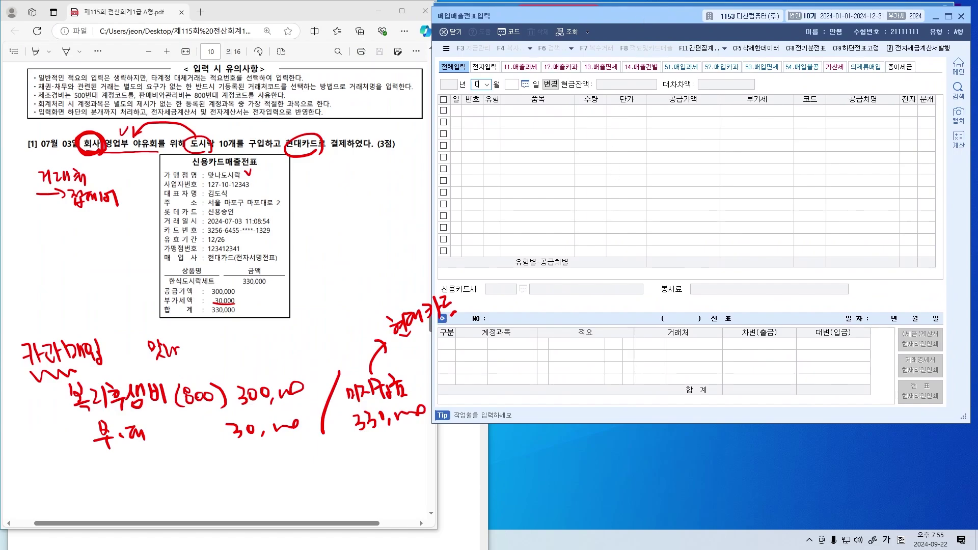
Start a July 3 row with type 57 카과 and item 도시락
type("7")
key("Return")
type("3")
key("Return")
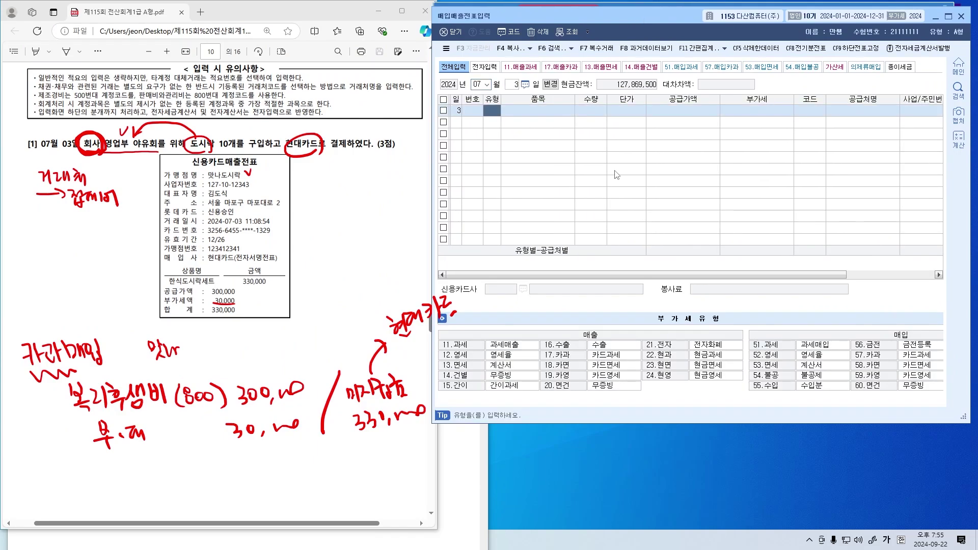
type("57")
key("Return")
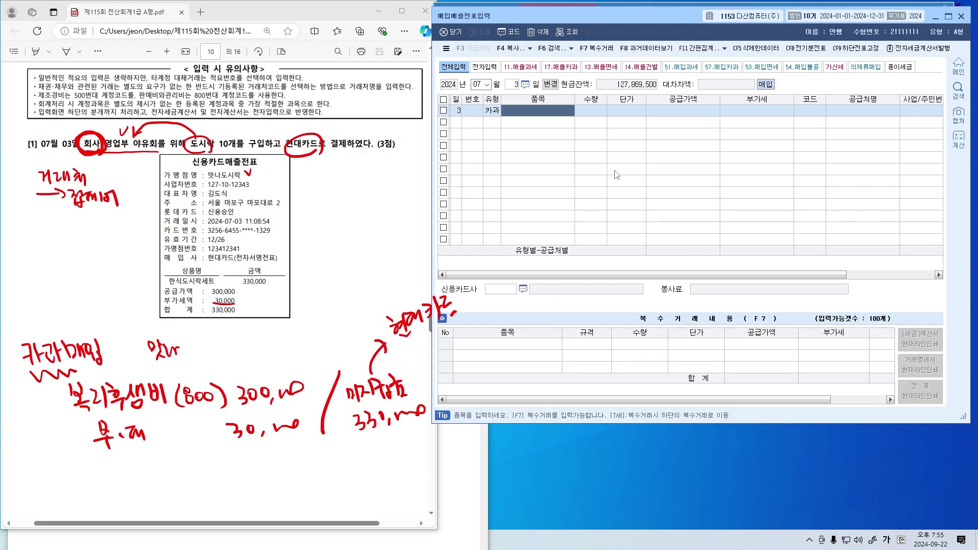
type("도시락")
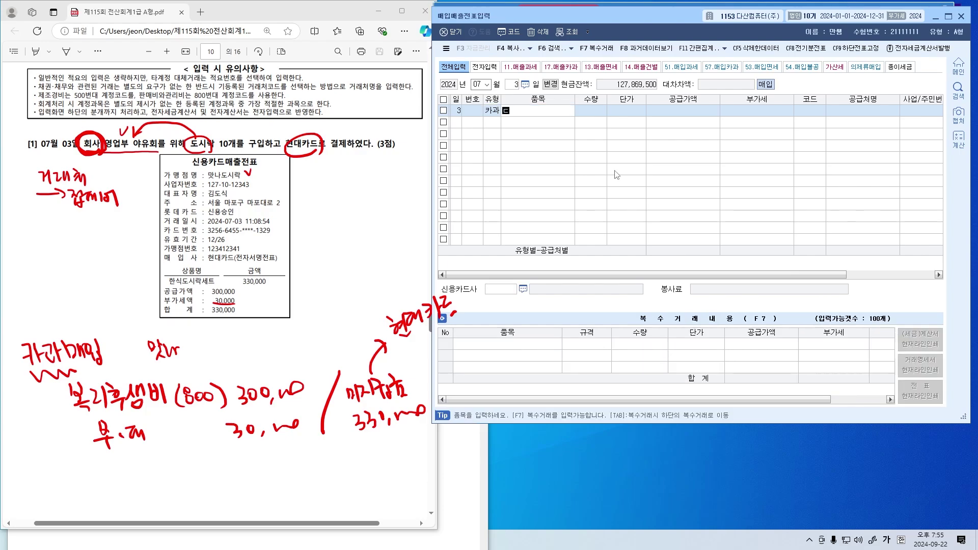
key("Return")
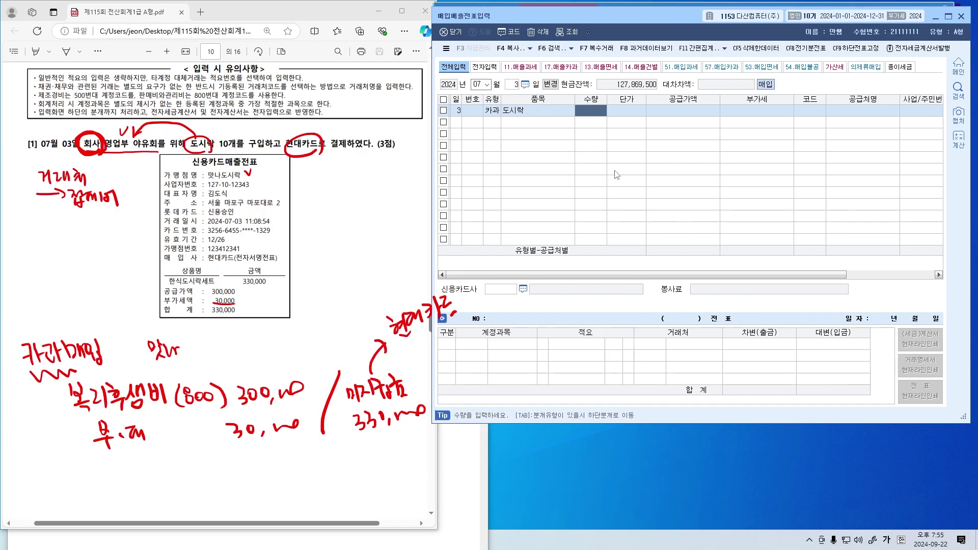
Enter 330000 as supply value so it splits into 300,000 supply and 30,000 VAT
key("Return")
key("Return")
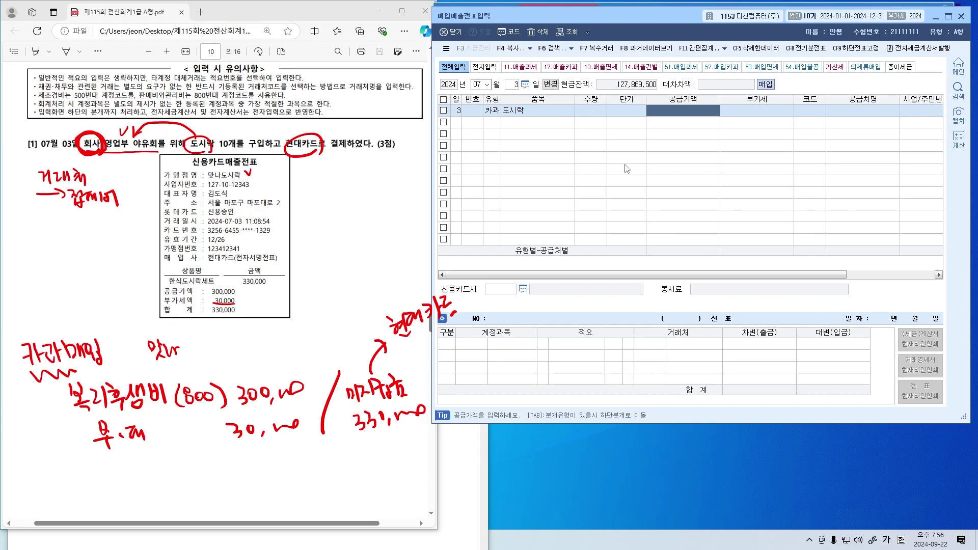
left_click_drag(641, 121, 737, 121)
type("330000")
key("Return")
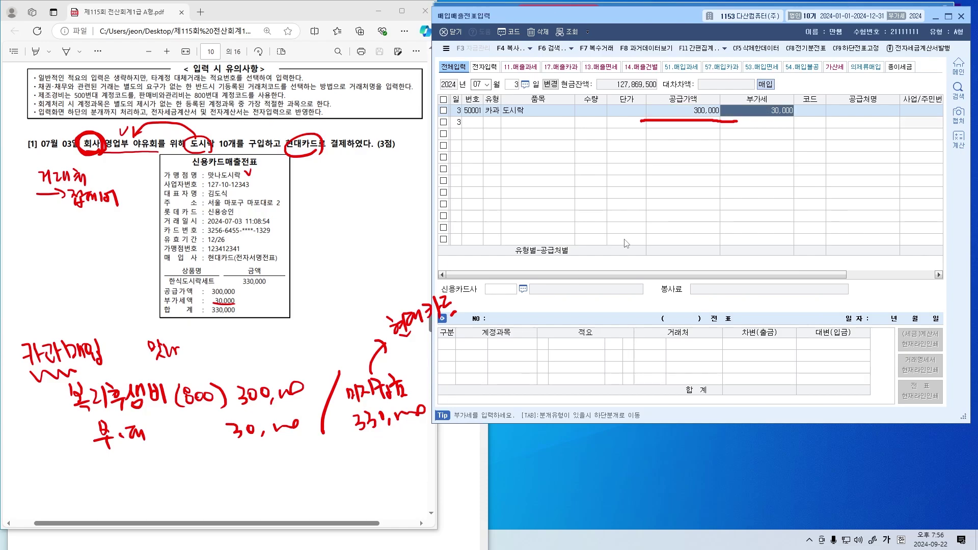
key("Return")
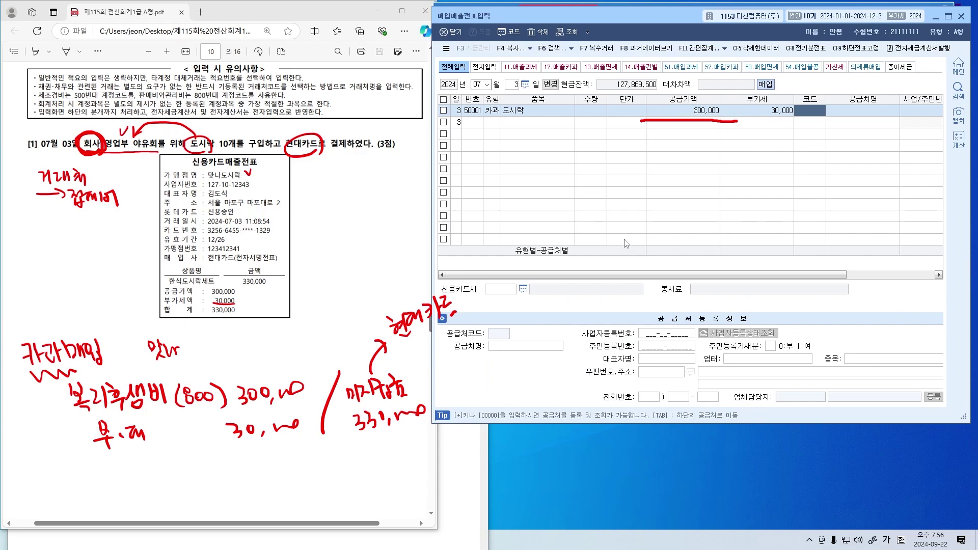
key("Left")
key("Left")
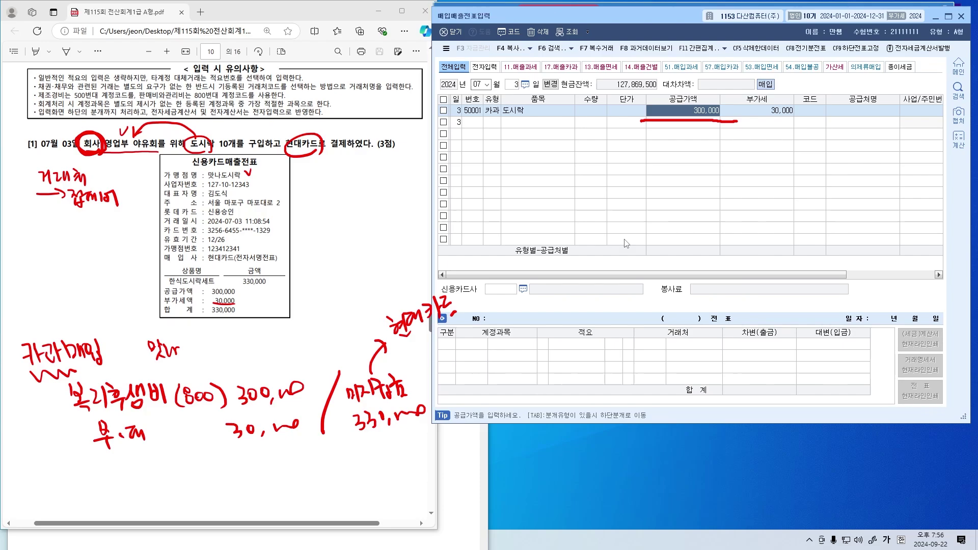
key("Return")
key("Return")
Set the supplier to 00143 맛나도시락 via the F2 lookup searching 맛
key("Left")
key("Left")
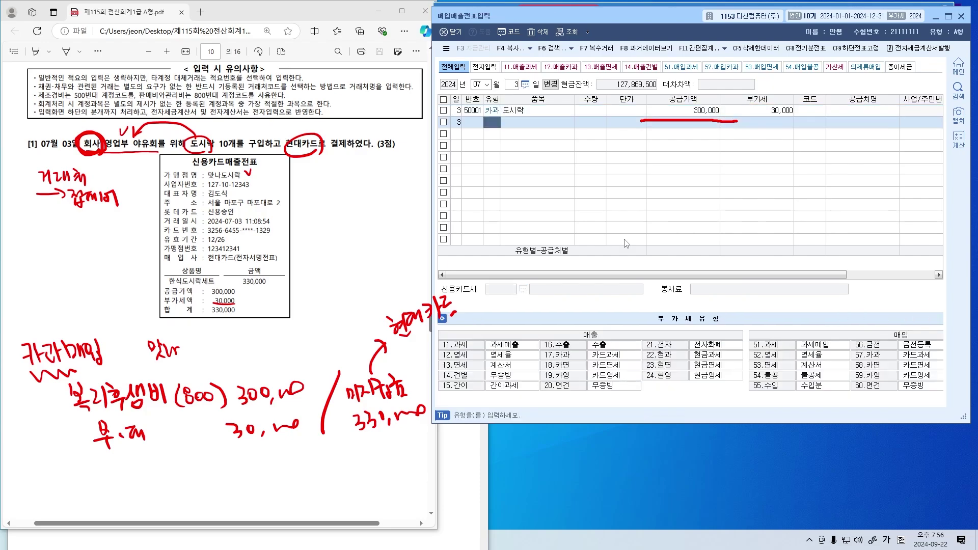
key("Return")
key("Return")
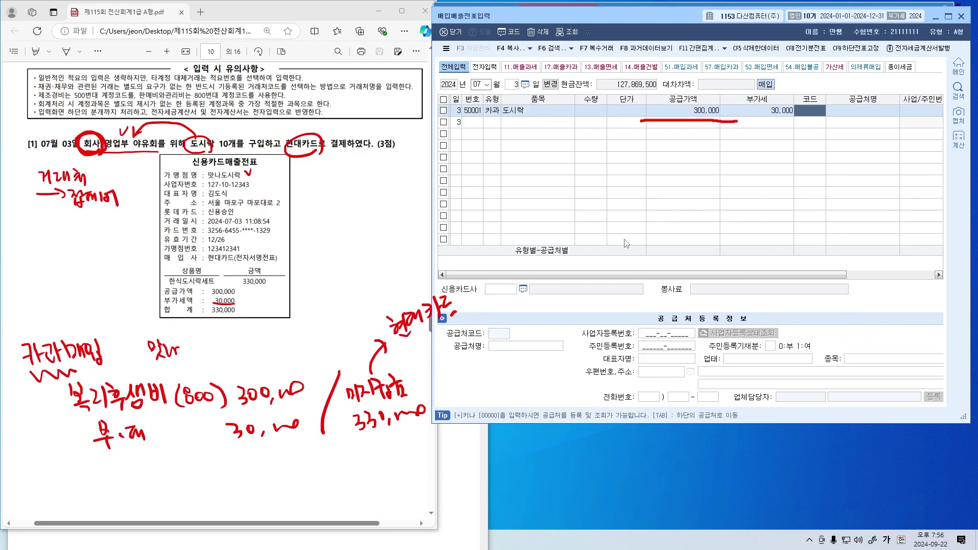
key("F2")
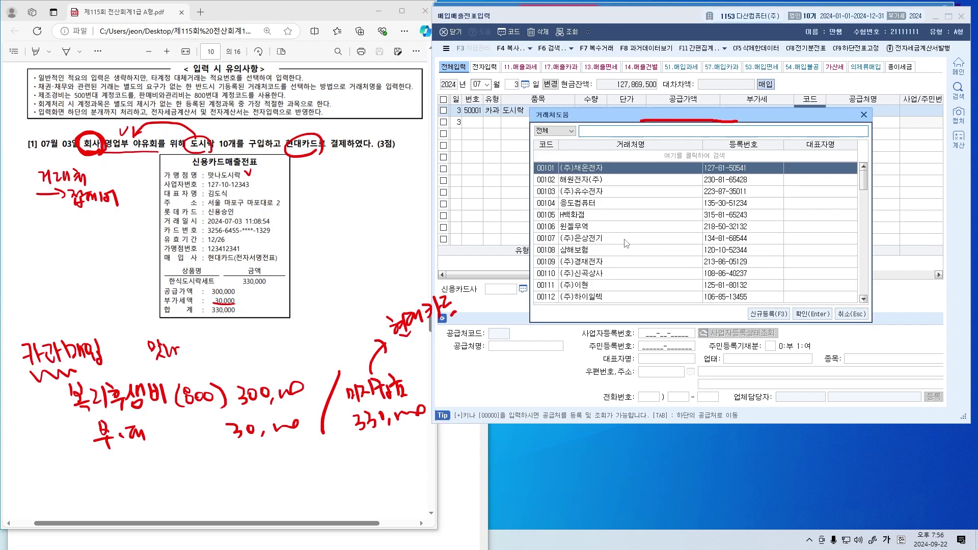
type("맛나")
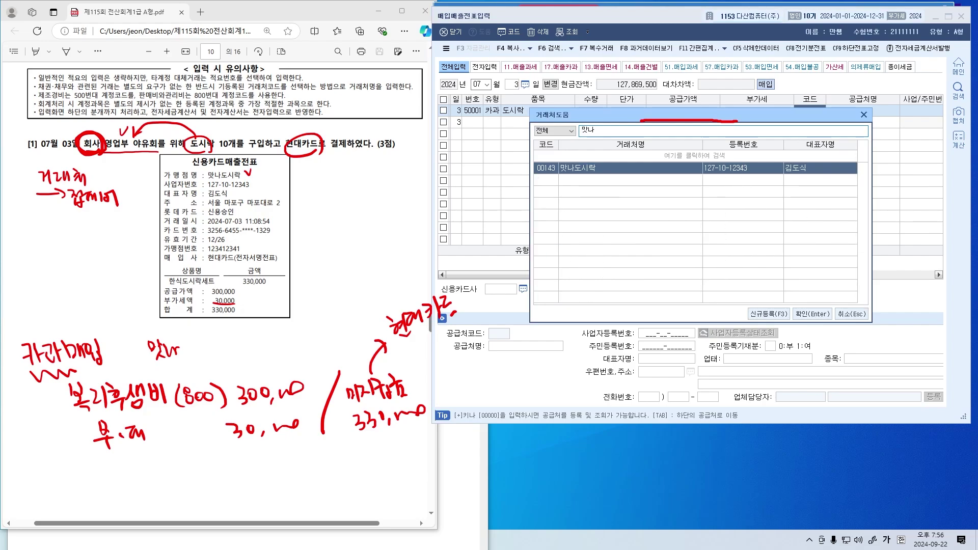
key("Return")
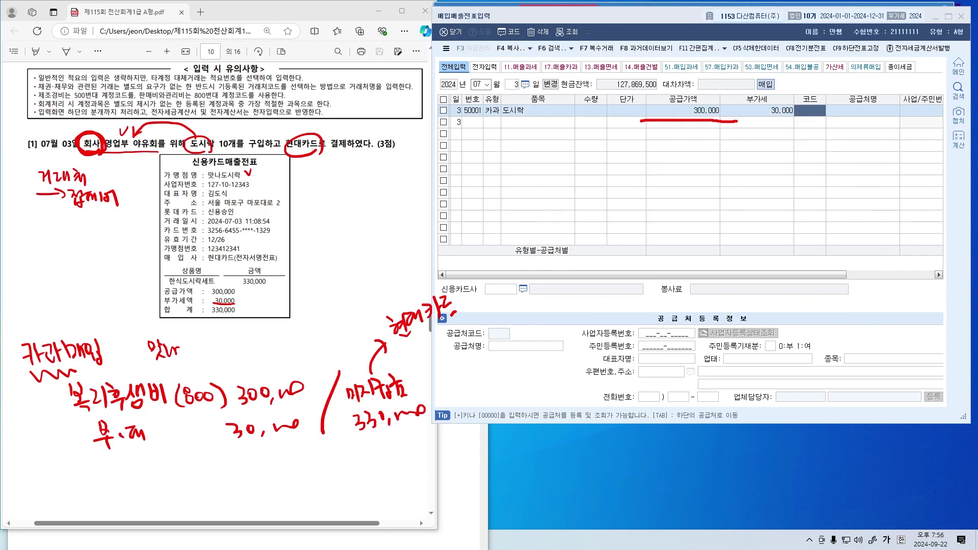
key("Return")
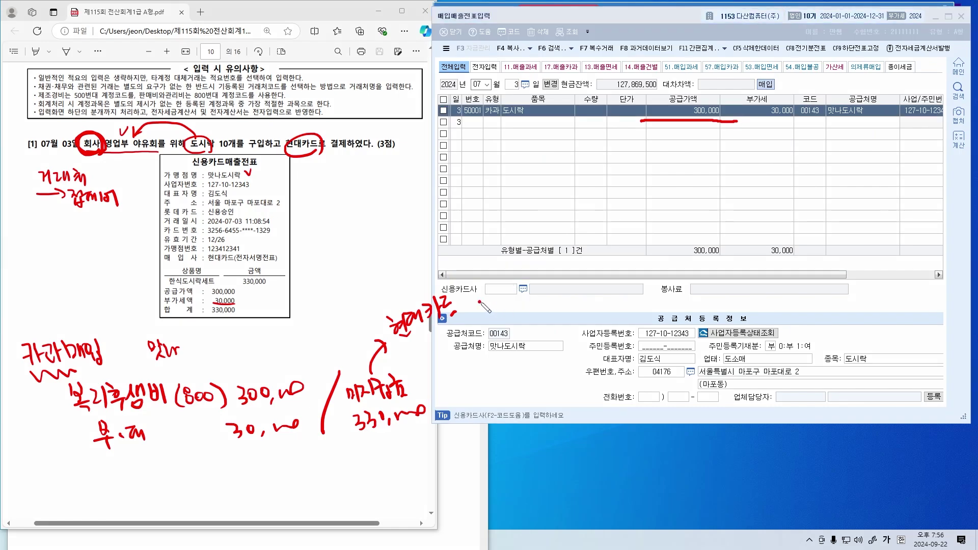
Choose 99604 현대카드 as the credit card company from the lookup
left_click_drag(479, 301, 528, 297)
key("Hangul")
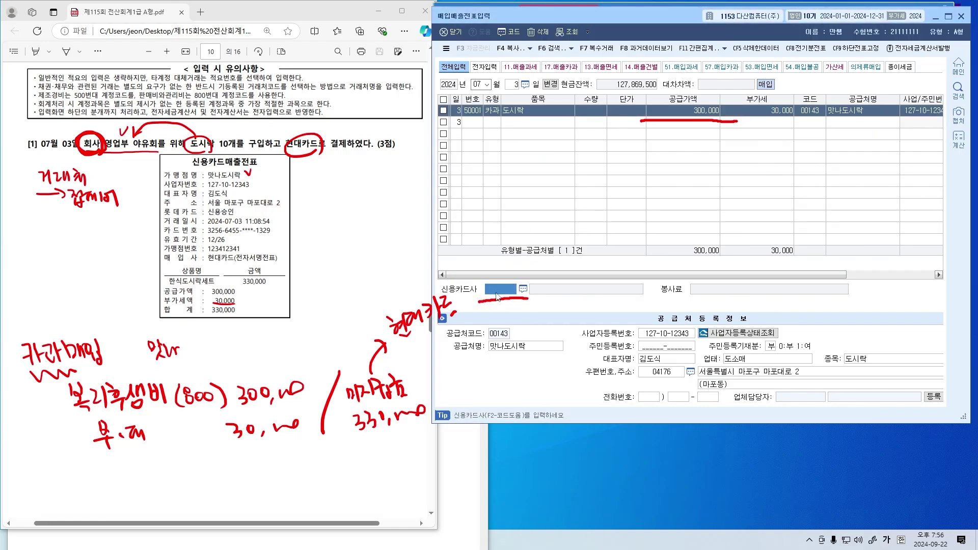
left_click(524, 289)
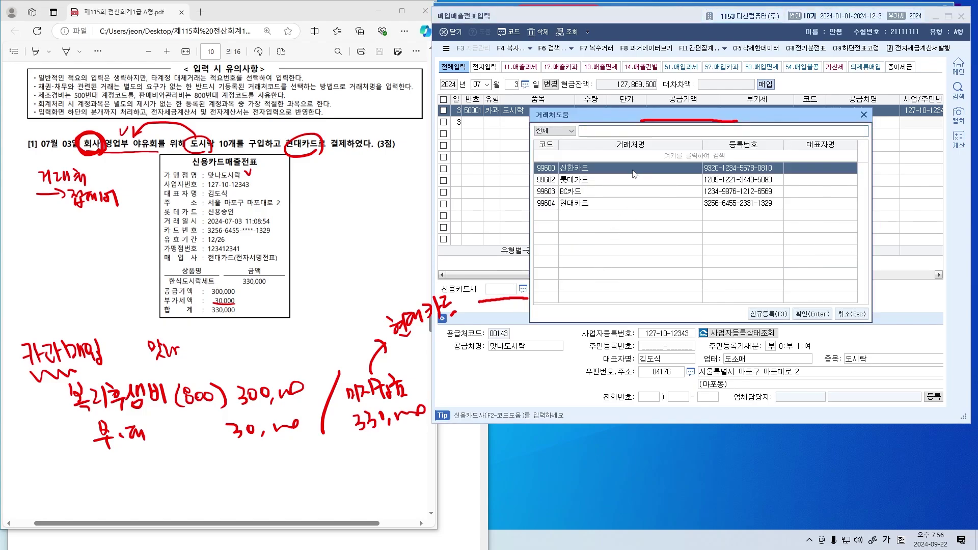
left_click(618, 204)
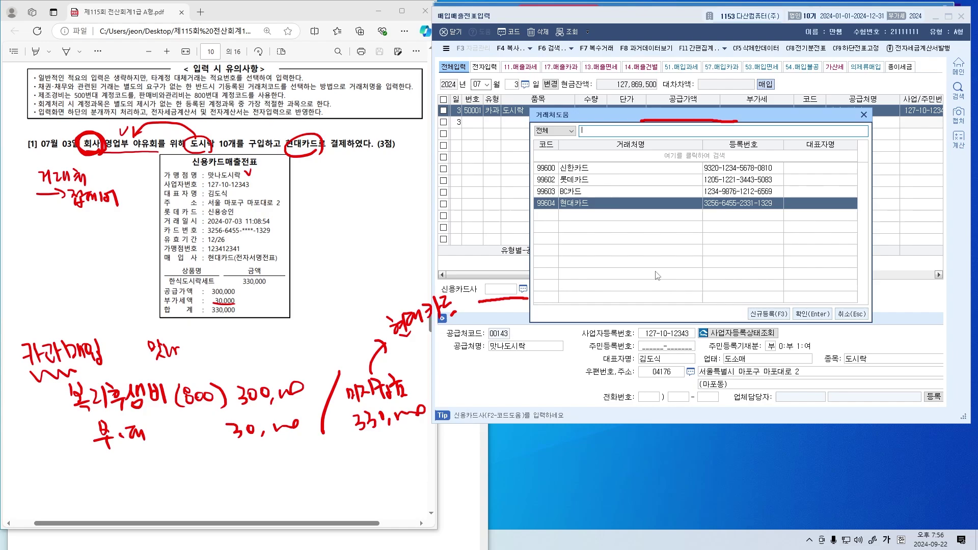
key("Return")
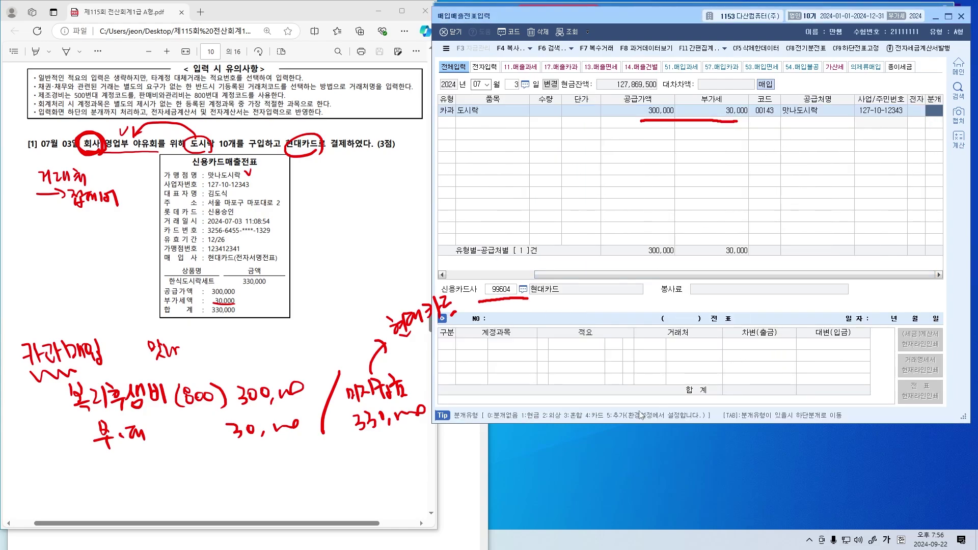
Set 분개 to 4 (카드) and review the 미지급금 현대카드 and 원재료 lines
left_click_drag(593, 400, 606, 394)
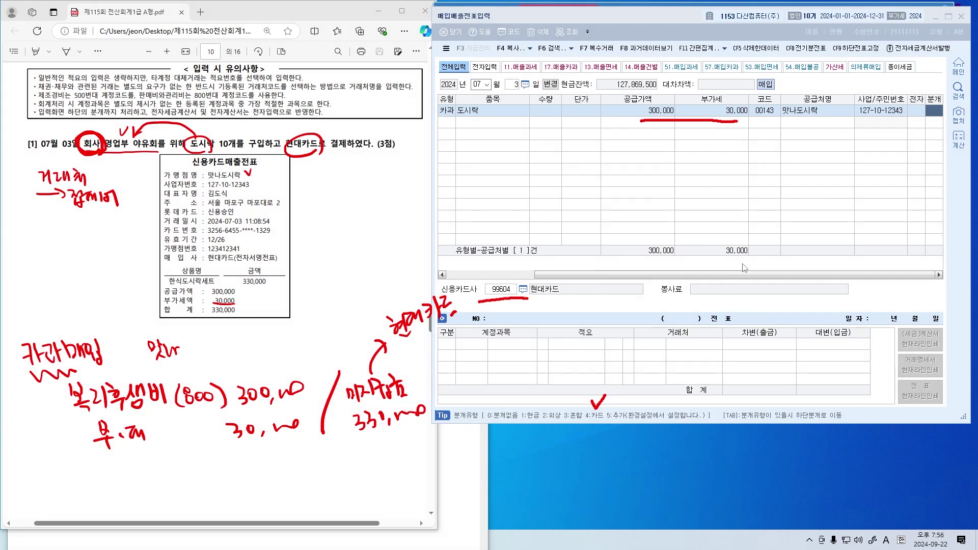
left_click(803, 184)
type("4")
key("Return")
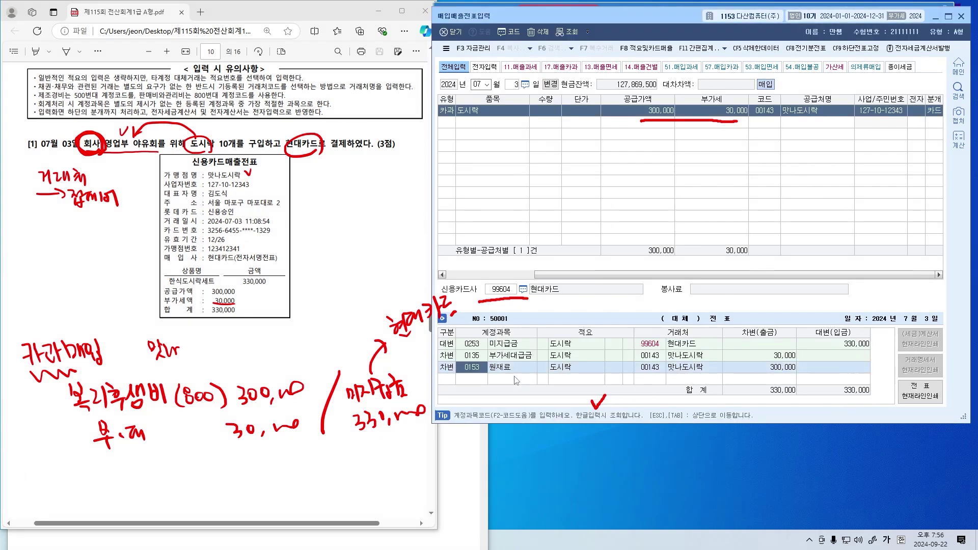
left_click(478, 349)
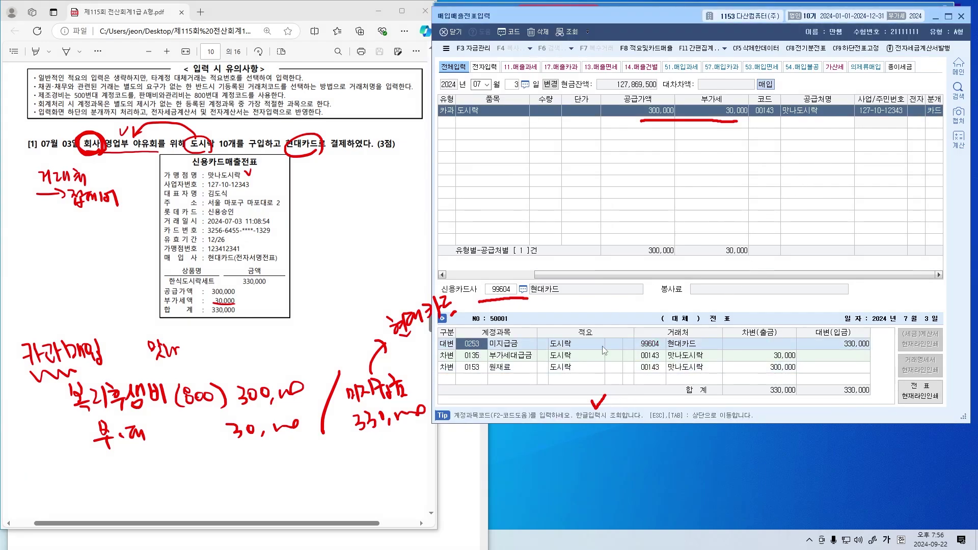
left_click(656, 348)
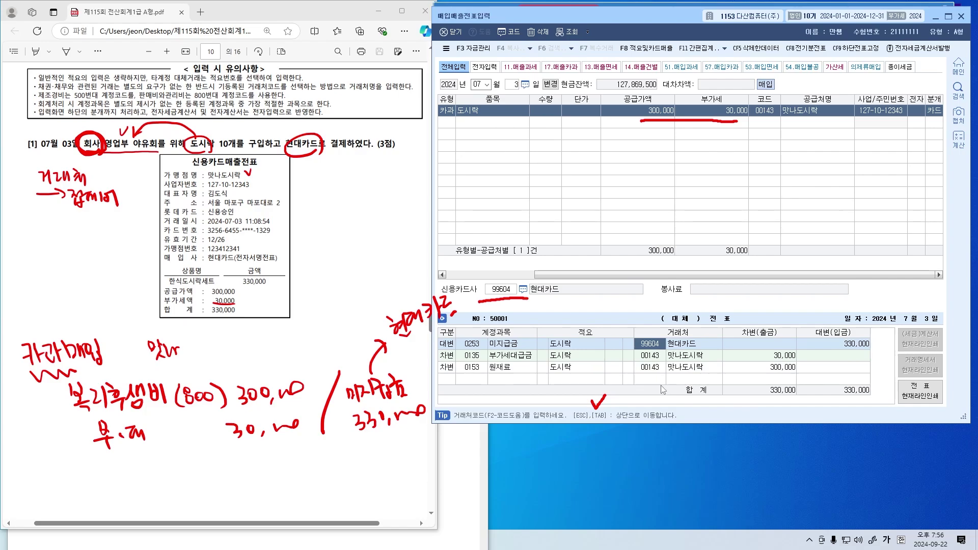
left_click(655, 368)
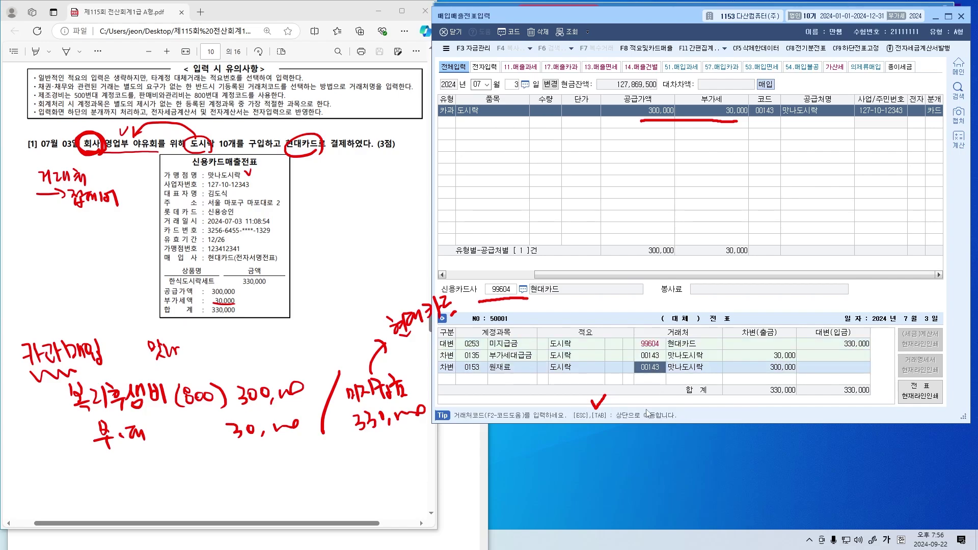
Replace the 0153 원재료 debit with 0811 복리후생비 for 300,000
left_click(474, 367)
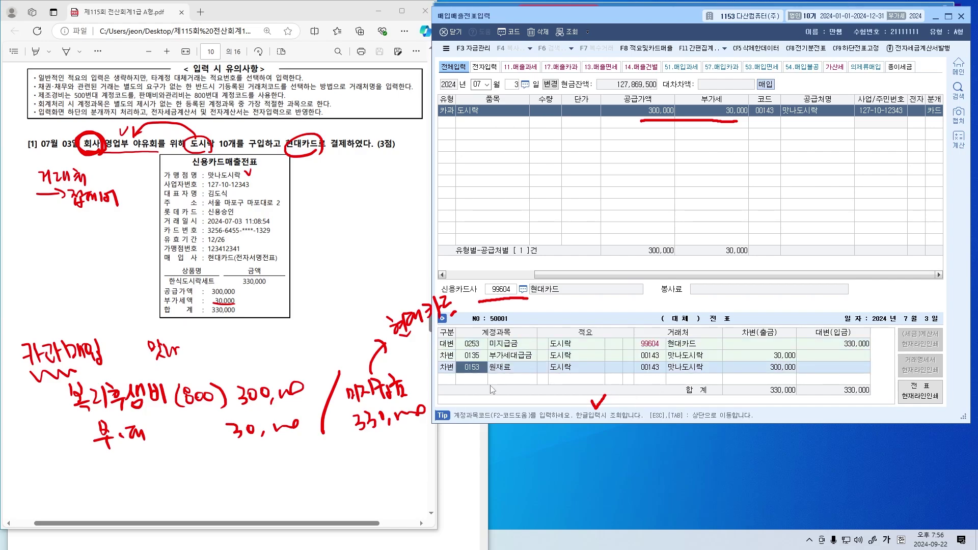
key("F2")
type("복리")
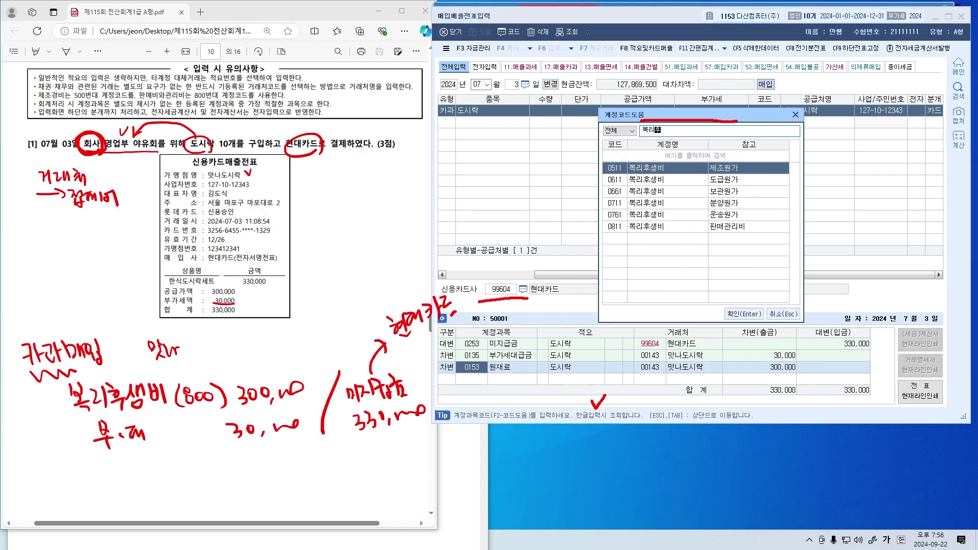
type("후생비")
left_click(662, 226)
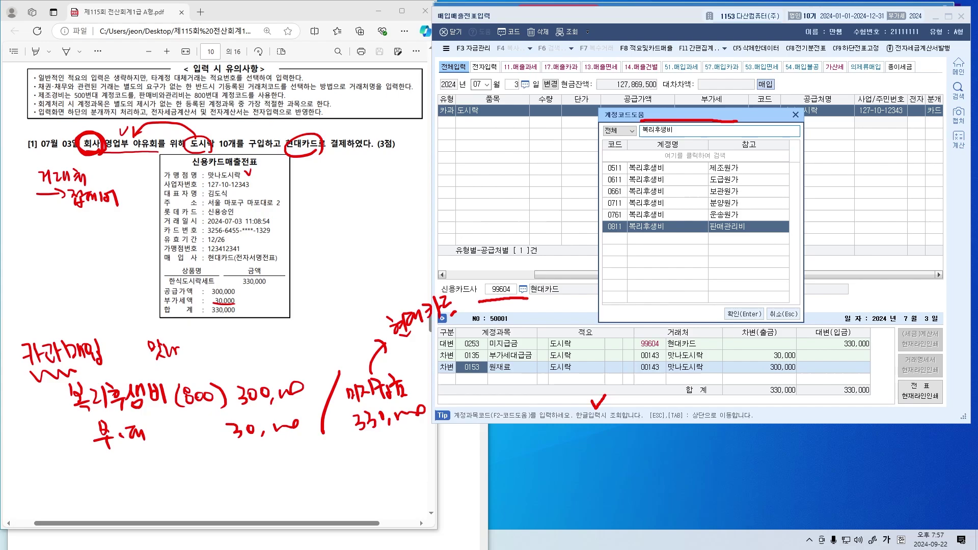
key("Return")
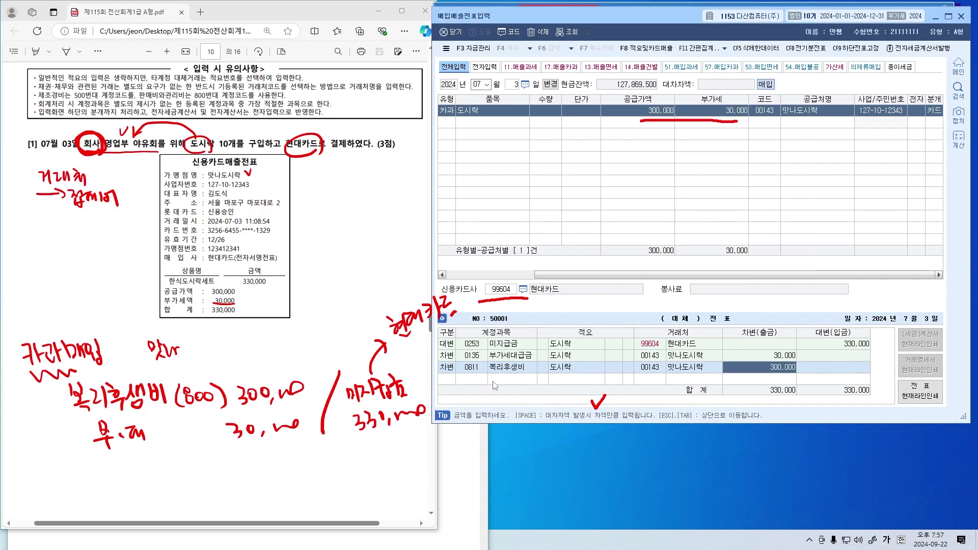
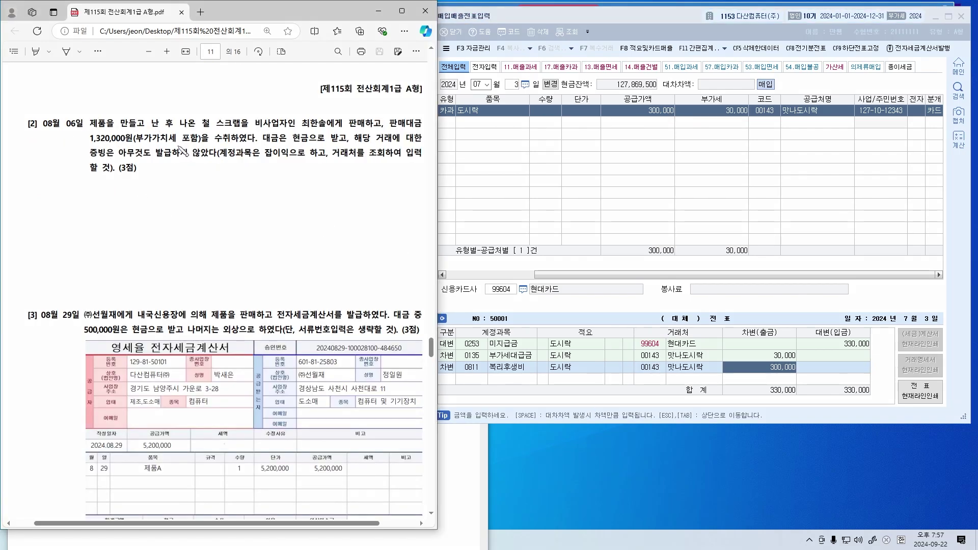
Try red ink marks on question [2] (제품, 철 스크랩, buyer, 1,320,000원, 현금), clearing them twice
mouse_move(207, 132)
left_mouse_down()
mouse_move(200, 127)
mouse_move(235, 130)
left_mouse_up()
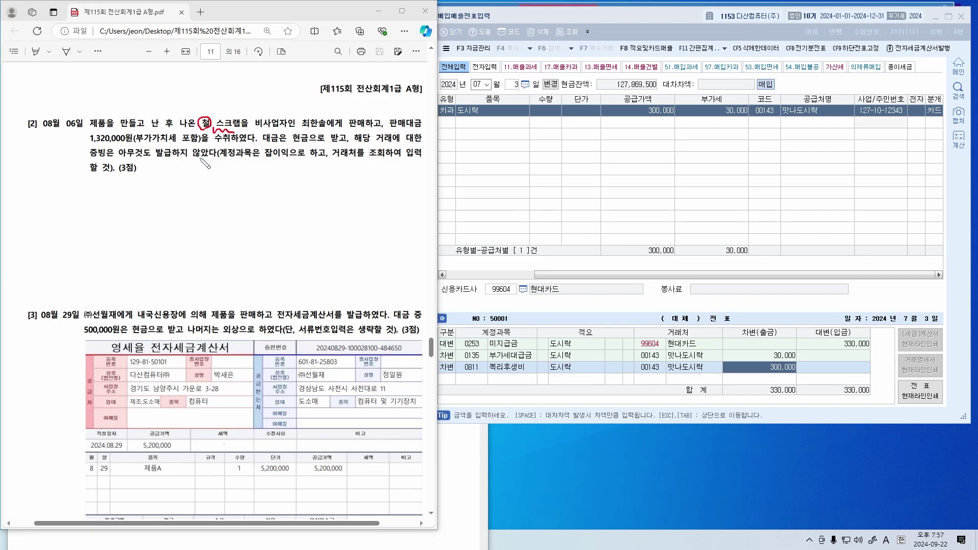
mouse_move(105, 127)
left_mouse_down()
mouse_move(86, 115)
mouse_move(106, 122)
mouse_move(187, 105)
left_mouse_up()
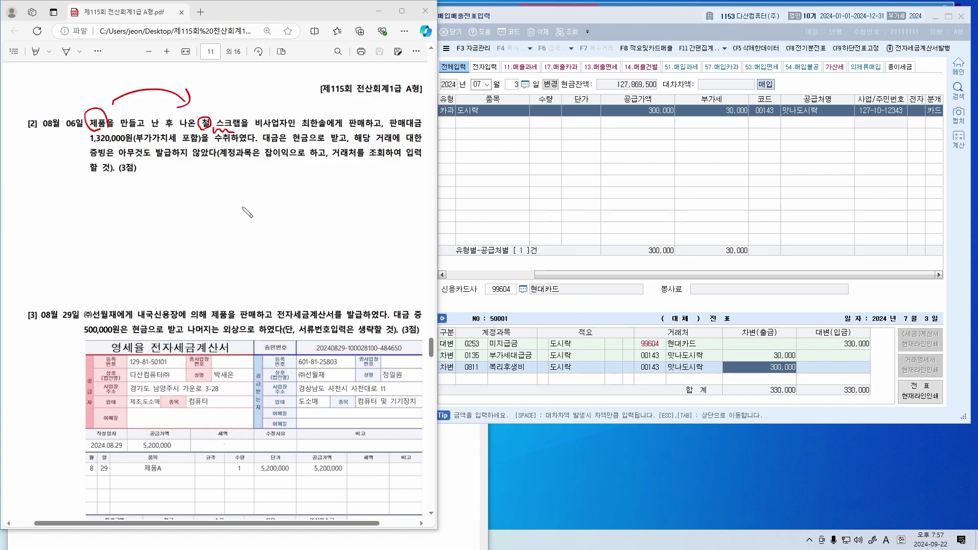
mouse_move(213, 119)
left_mouse_down()
mouse_move(207, 133)
mouse_move(237, 127)
left_mouse_up()
key("e")
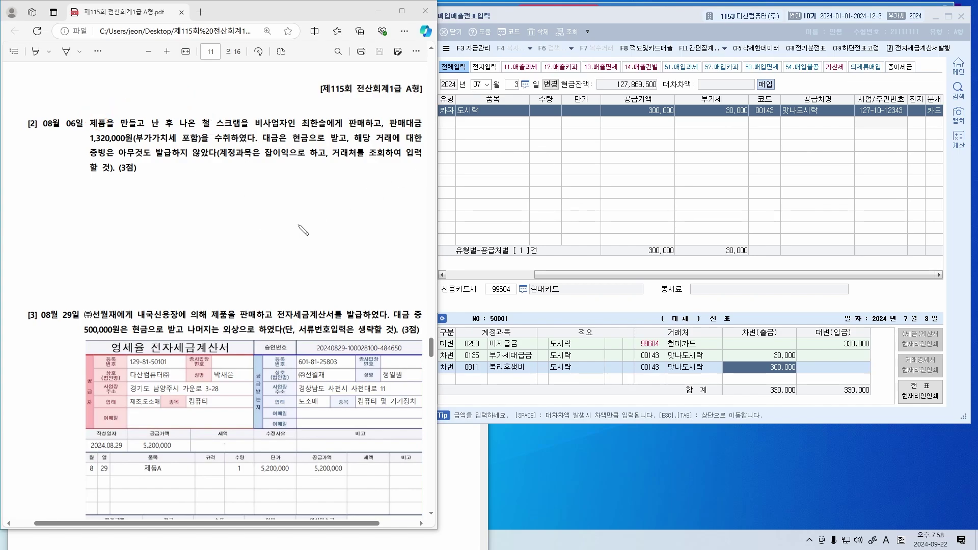
left_click_drag(299, 125, 342, 126)
left_click_drag(87, 145, 127, 144)
mouse_move(312, 148)
left_mouse_down()
mouse_move(294, 146)
mouse_move(351, 147)
left_mouse_up()
key("Escape")
Underline the no-receipt clause and handwrite 건별매출 in the margin below question [2]
mouse_move(91, 159)
left_mouse_down()
mouse_move(220, 153)
mouse_move(209, 161)
left_mouse_up()
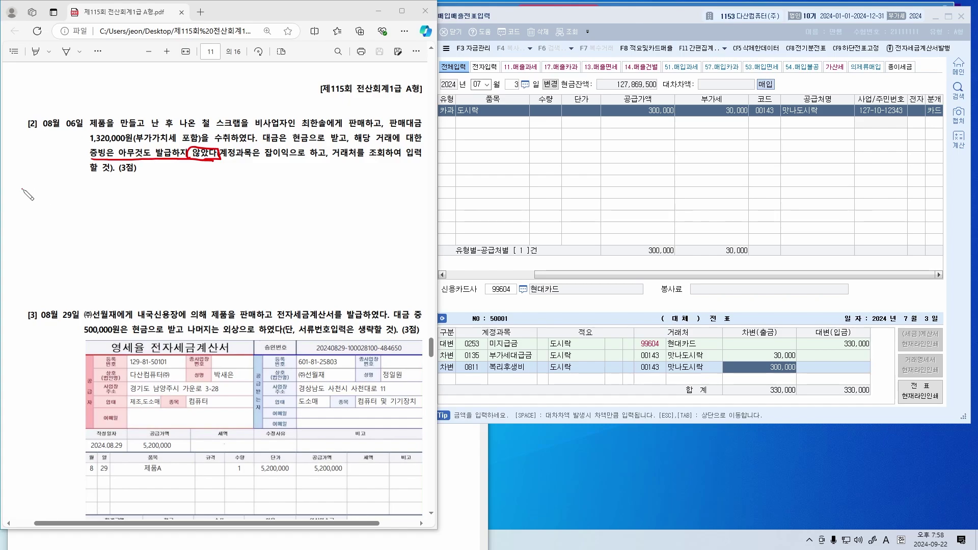
left_click_drag(22, 188, 23, 204)
left_click_drag(27, 196, 35, 199)
mouse_move(30, 201)
left_mouse_down()
mouse_move(51, 204)
mouse_move(56, 193)
mouse_move(62, 203)
mouse_move(67, 193)
mouse_move(95, 205)
left_mouse_up()
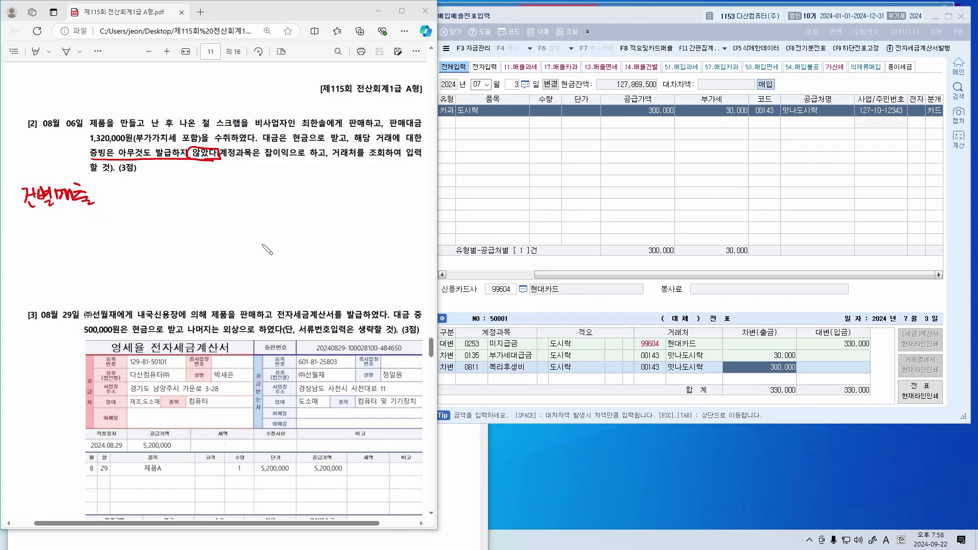
Erase the clause marks, note the buyer and 현금, and draw a bracket for entry lines
left_click(187, 153)
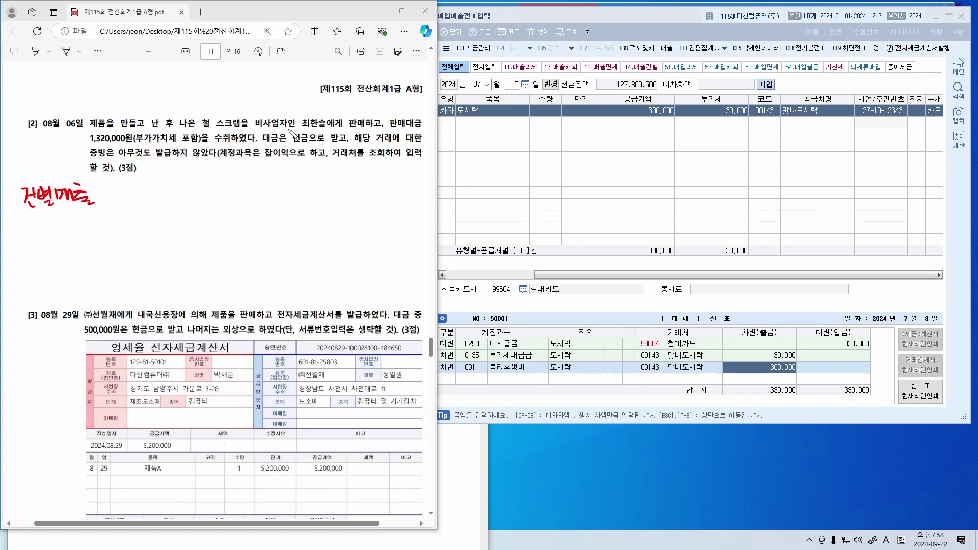
left_click_drag(306, 129, 319, 129)
mouse_move(149, 183)
left_mouse_down()
mouse_move(162, 196)
mouse_move(195, 191)
mouse_move(209, 207)
left_mouse_up()
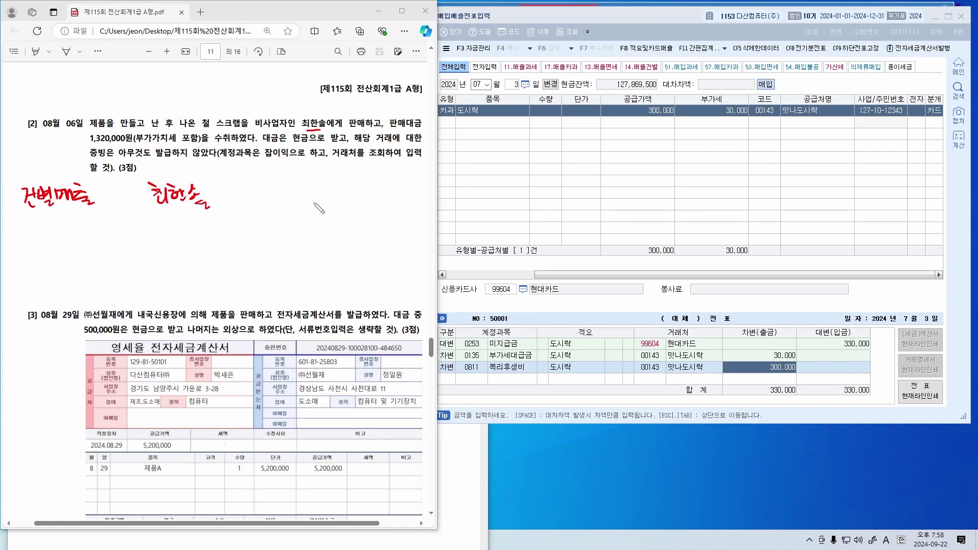
mouse_move(311, 133)
left_mouse_down()
mouse_move(301, 196)
mouse_move(374, 196)
mouse_move(377, 181)
mouse_move(393, 196)
left_mouse_up()
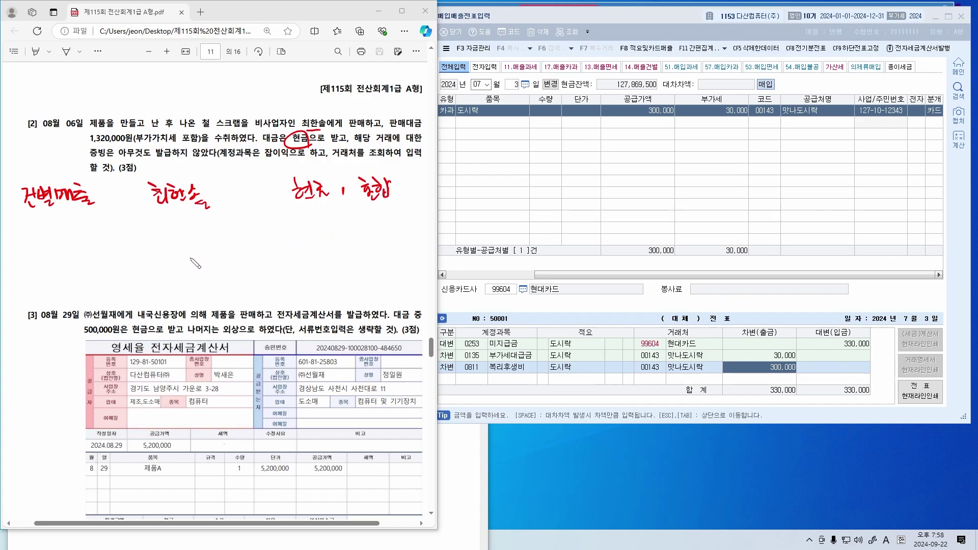
left_click_drag(233, 216, 224, 290)
left_click_drag(249, 245, 353, 244)
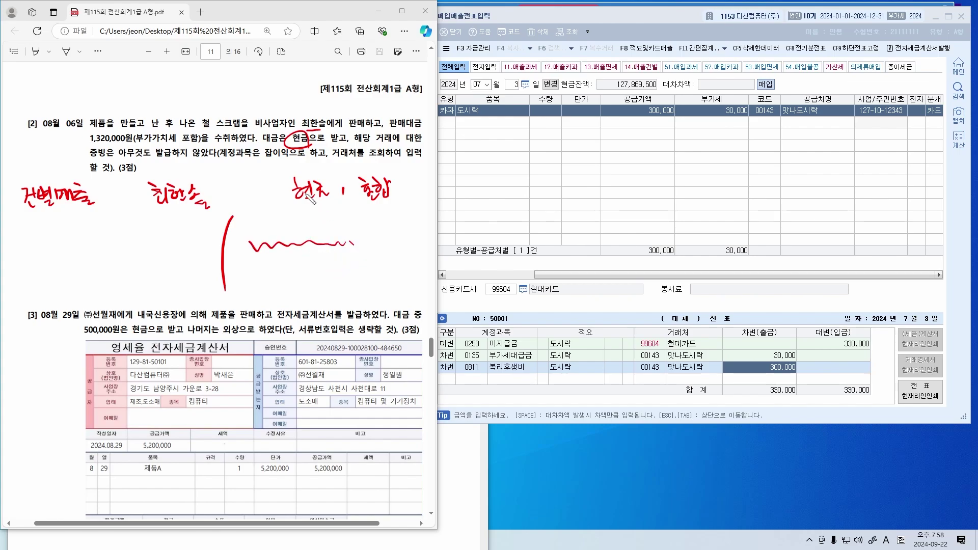
Mark 철 스크랩 and 1,320,000원, write 잡이익 beside the bracket, and erase marks on the question text
mouse_move(200, 130)
left_mouse_down()
mouse_move(248, 127)
mouse_move(246, 95)
left_mouse_up()
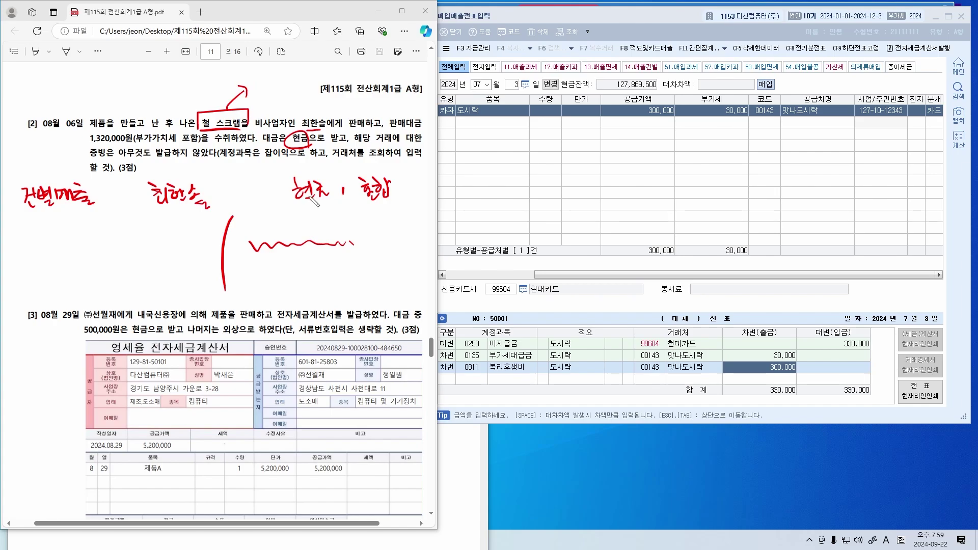
left_click_drag(263, 164, 288, 163)
left_click_drag(241, 220, 252, 233)
mouse_move(252, 225)
left_mouse_down()
mouse_move(281, 224)
mouse_move(291, 245)
left_mouse_up()
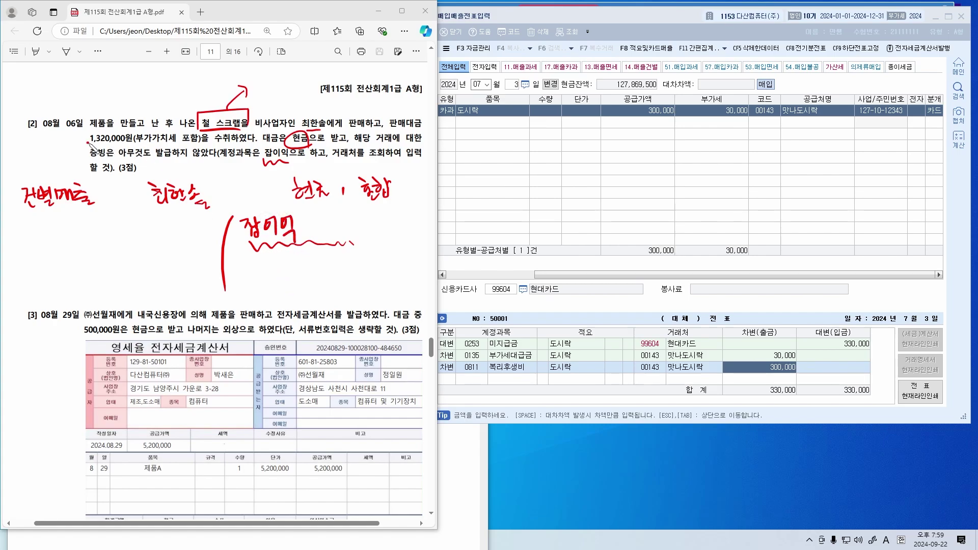
left_click_drag(88, 143, 135, 141)
mouse_move(253, 95)
left_mouse_down()
mouse_move(240, 92)
mouse_move(226, 125)
mouse_move(310, 119)
mouse_move(202, 144)
mouse_move(114, 145)
left_mouse_up()
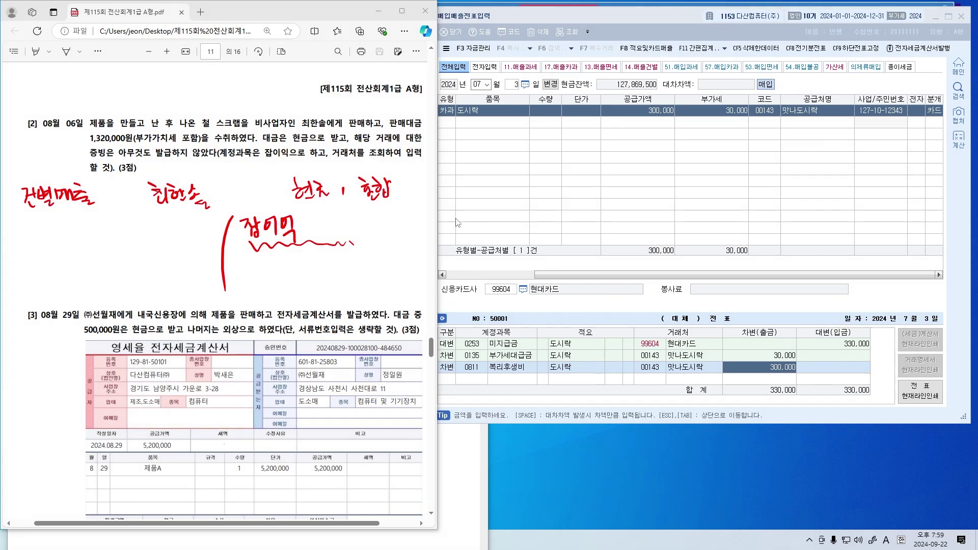
Divide 1,320,000 by 1.1 in Calculator to get the 1,200,000 supply value
mouse_move(600, 549)
left_click(383, 542)
key("Escape")
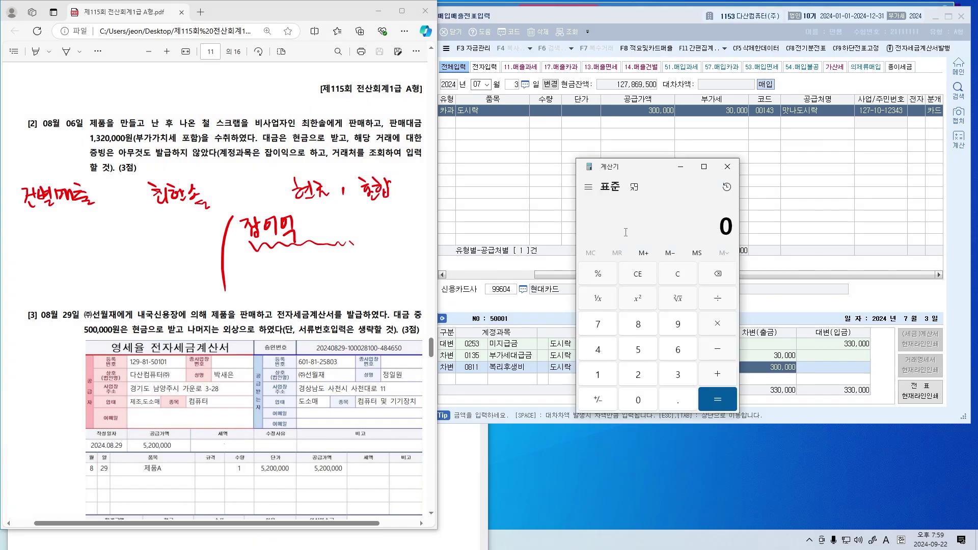
type("1320000")
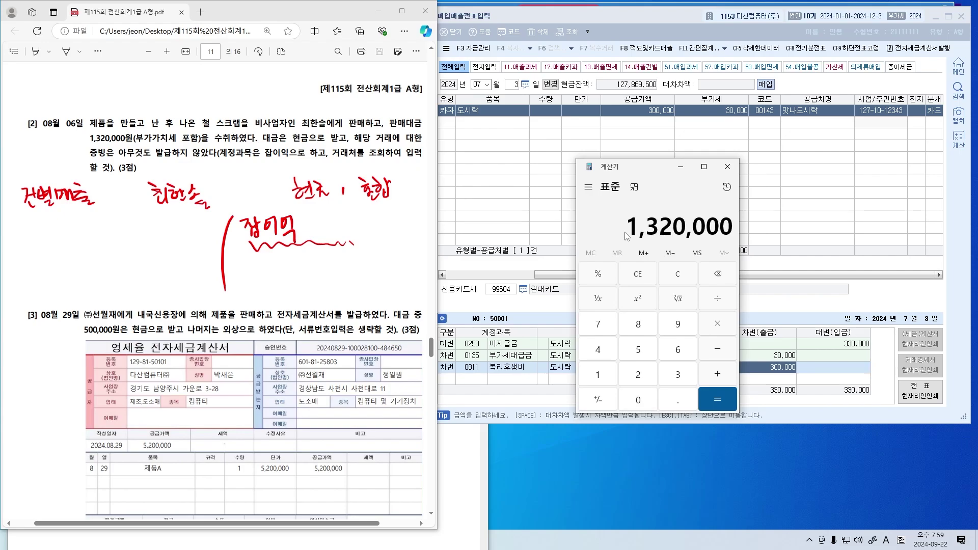
key("slash")
type("1.1")
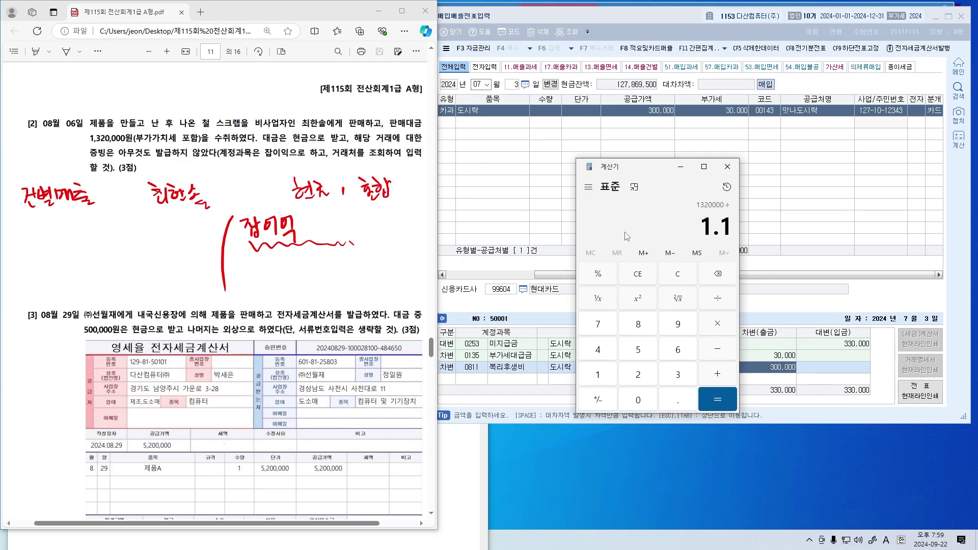
key("Return")
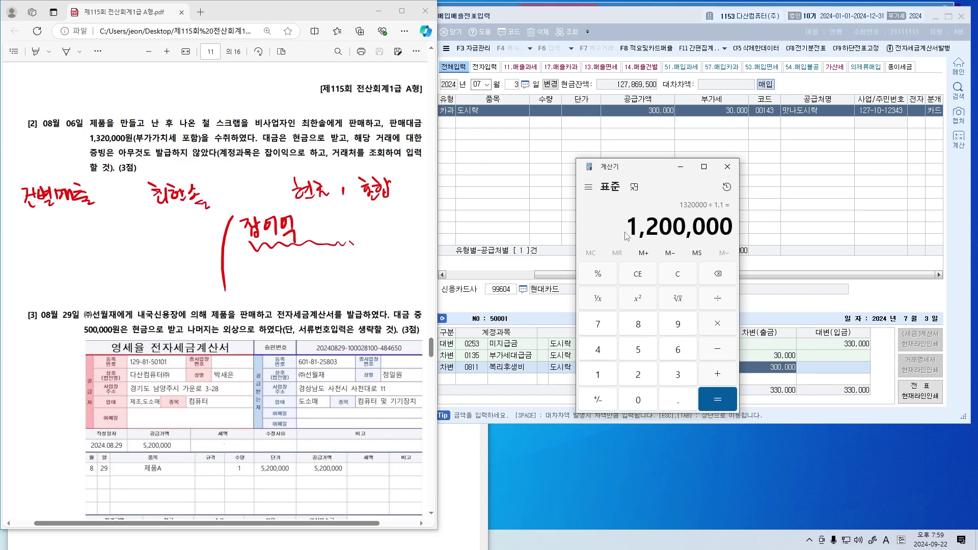
Note 1,200,000 beside 잡이익 and compute 1,200,000 × 0.1 = 120,000 VAT
left_click_drag(327, 221, 325, 233)
left_click_drag(334, 227, 419, 227)
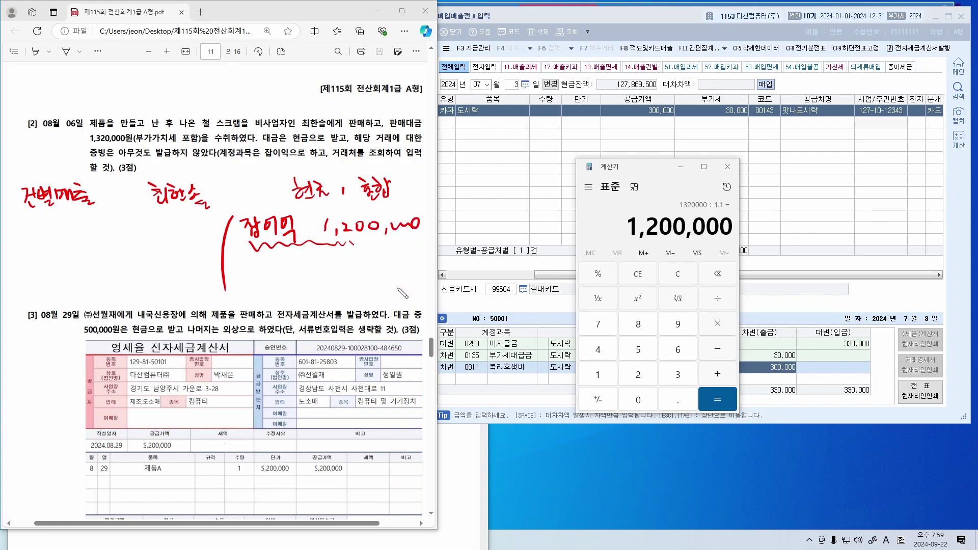
left_click_drag(694, 227, 739, 233)
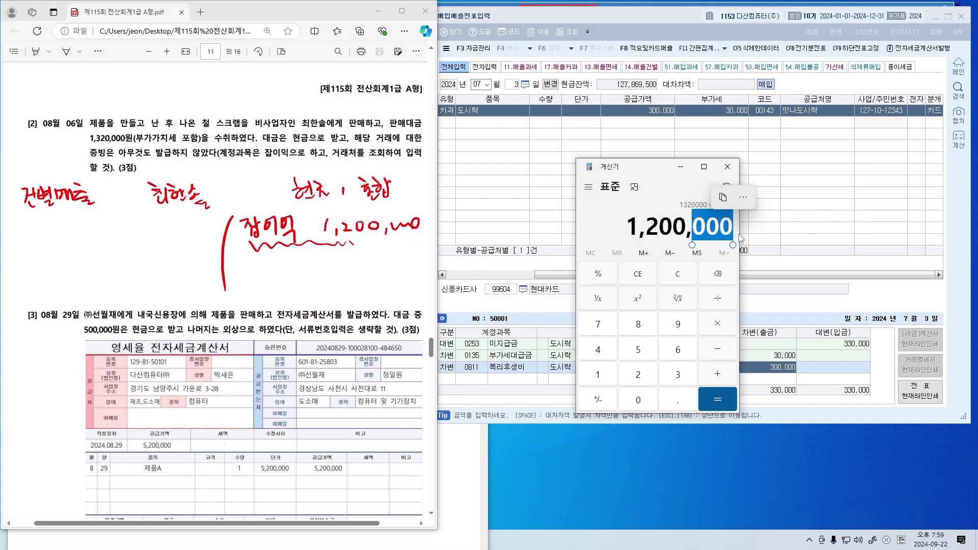
left_click(722, 226)
key("asterisk")
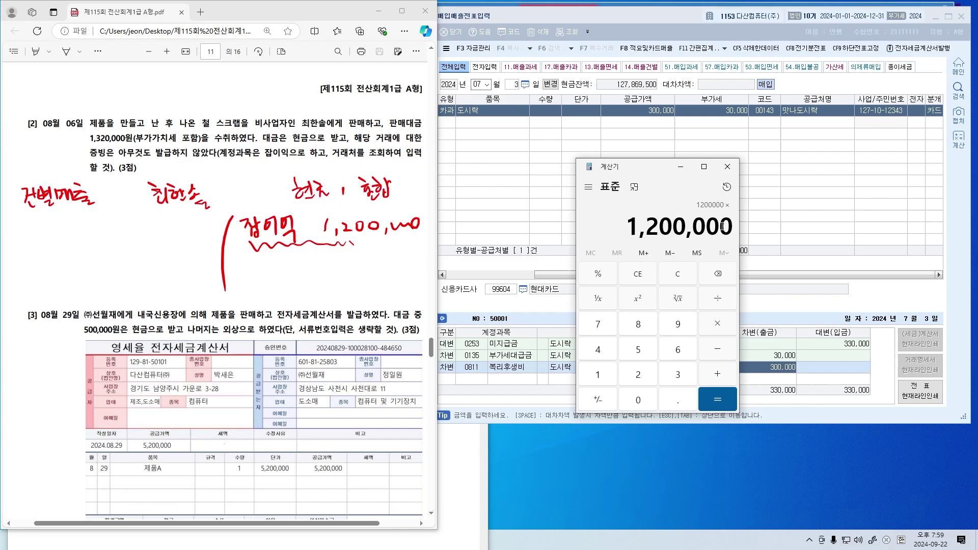
type("0.1")
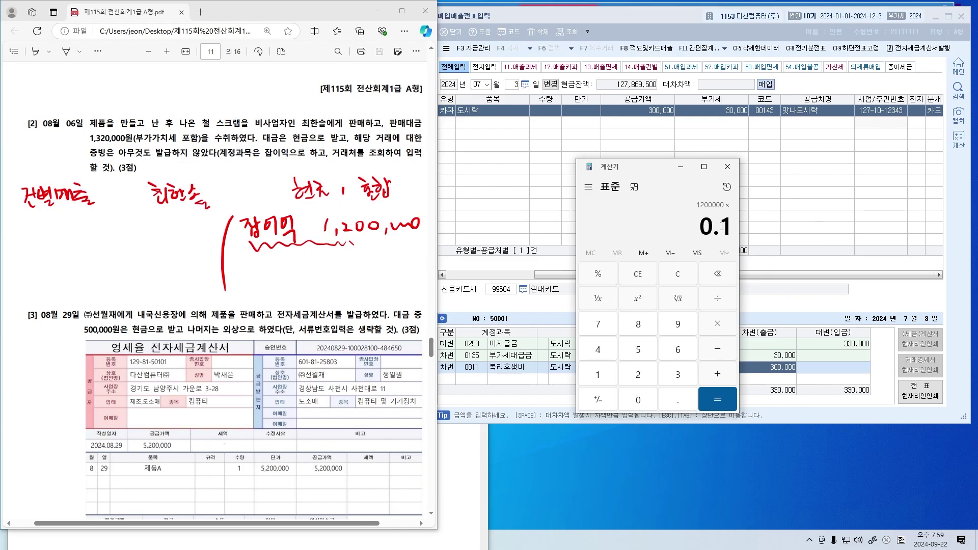
key("Return")
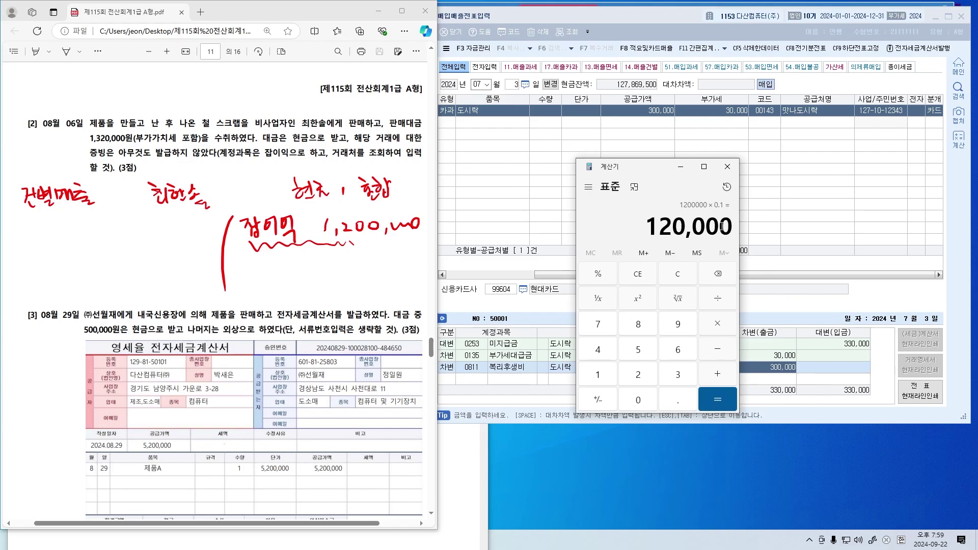
Write 부·예 120,000 and 현금 1,320,000 in the PDF margin, underlining the notes
mouse_move(343, 266)
left_mouse_down()
mouse_move(363, 276)
mouse_move(406, 270)
left_mouse_up()
mouse_move(250, 264)
left_mouse_down()
mouse_move(260, 292)
mouse_move(268, 279)
mouse_move(292, 293)
left_mouse_up()
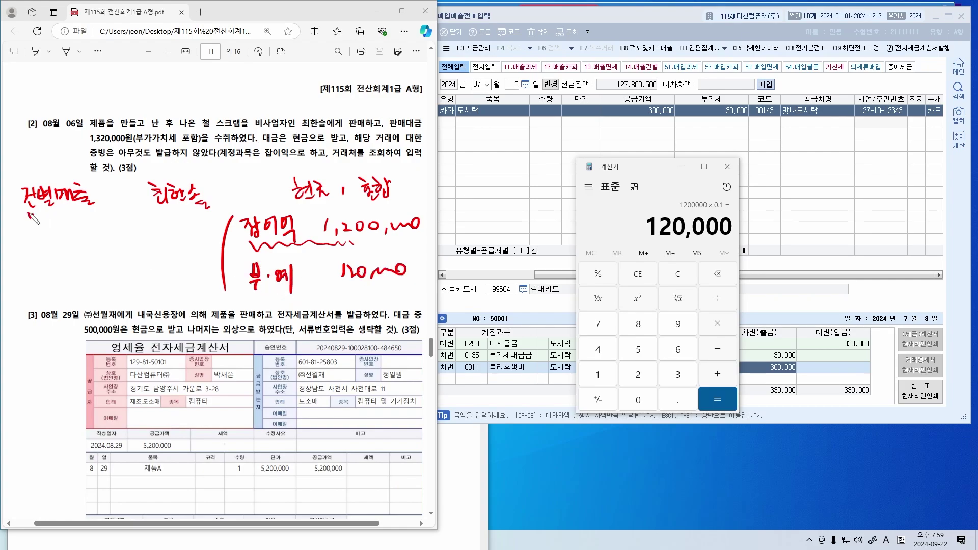
left_click_drag(29, 214, 77, 209)
left_click_drag(259, 297, 293, 299)
mouse_move(133, 237)
left_mouse_down()
mouse_move(133, 260)
mouse_move(209, 247)
left_mouse_up()
mouse_move(30, 248)
left_mouse_down()
mouse_move(37, 264)
mouse_move(49, 254)
mouse_move(44, 267)
mouse_move(63, 249)
left_mouse_up()
mouse_move(54, 254)
left_mouse_down()
mouse_move(71, 251)
mouse_move(55, 266)
left_mouse_up()
left_click_drag(62, 256, 71, 263)
left_click(79, 259)
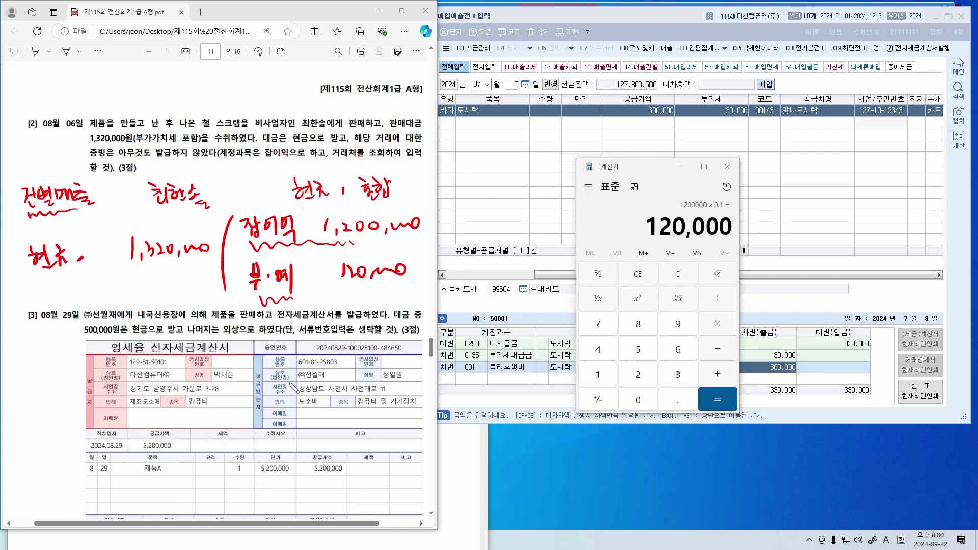
left_click(512, 207)
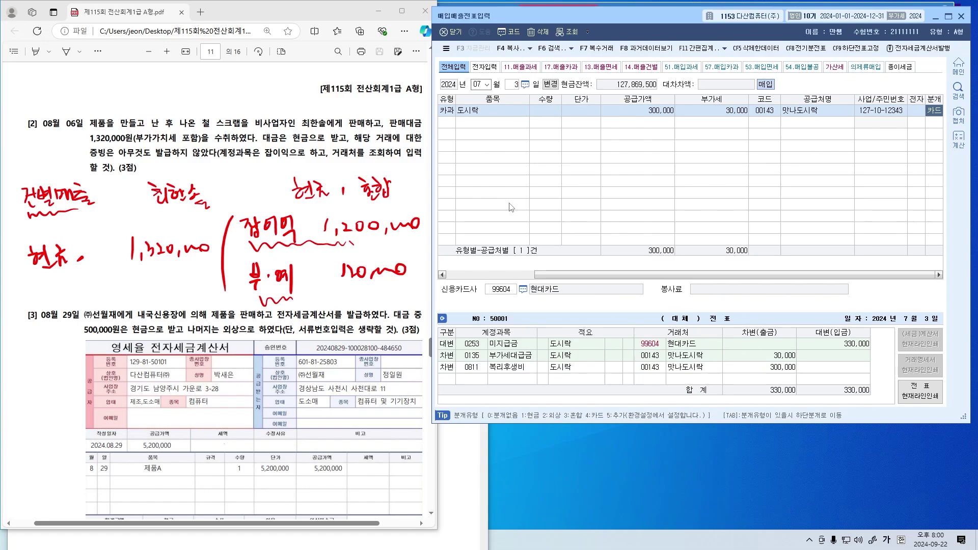
Start an 08-06 sales entry with VAT type 14 건별 and item 철 스크랩
type("8")
key("Return")
type("6")
key("Return")
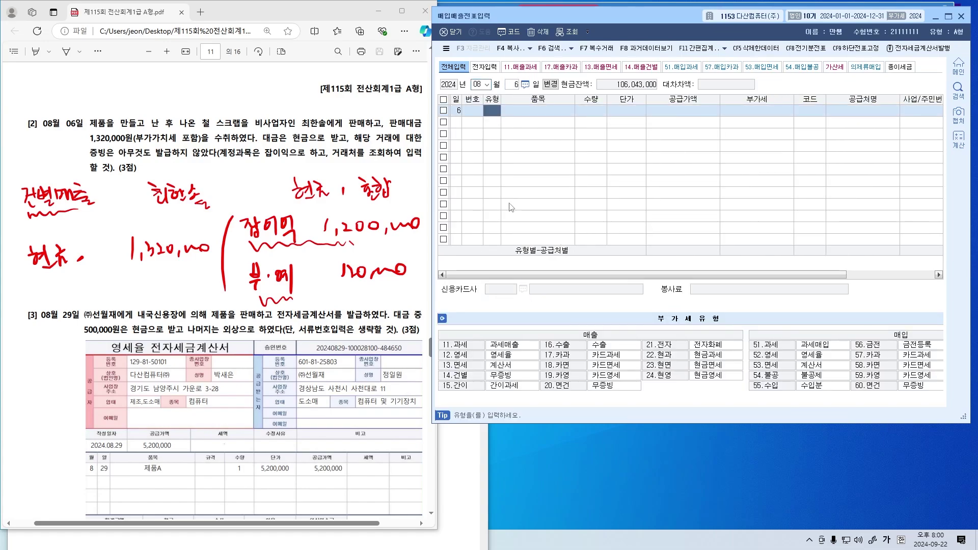
left_click_drag(517, 372, 526, 370)
type("14")
key("Return")
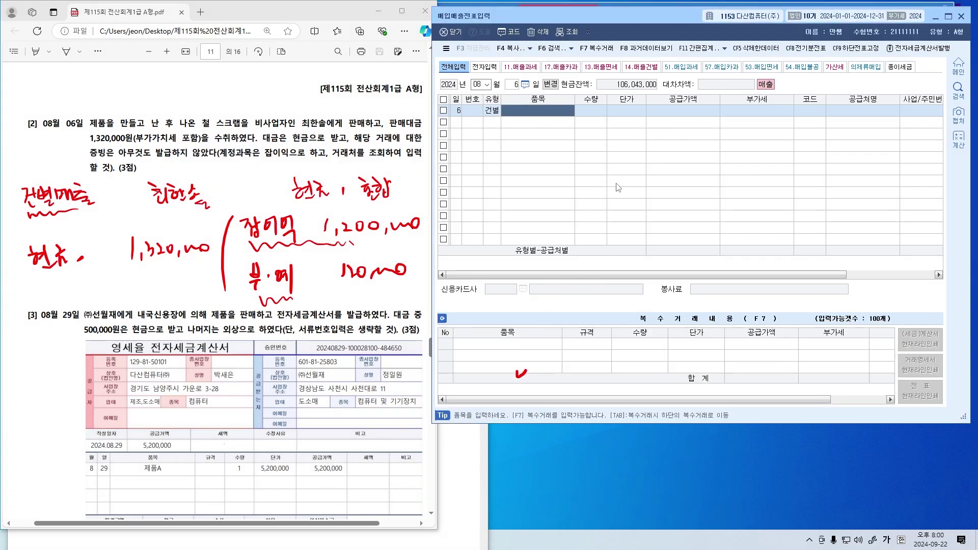
type("철 스크랩")
key("Return")
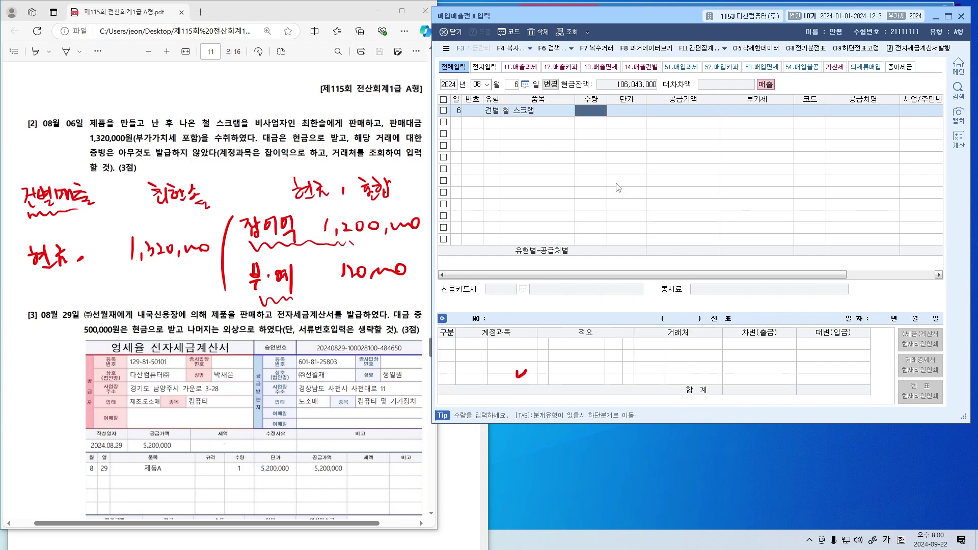
Enter 1,320,000 so it splits into 1,200,000 supply and 120,000 VAT, and attach the non-business customer
key("Left")
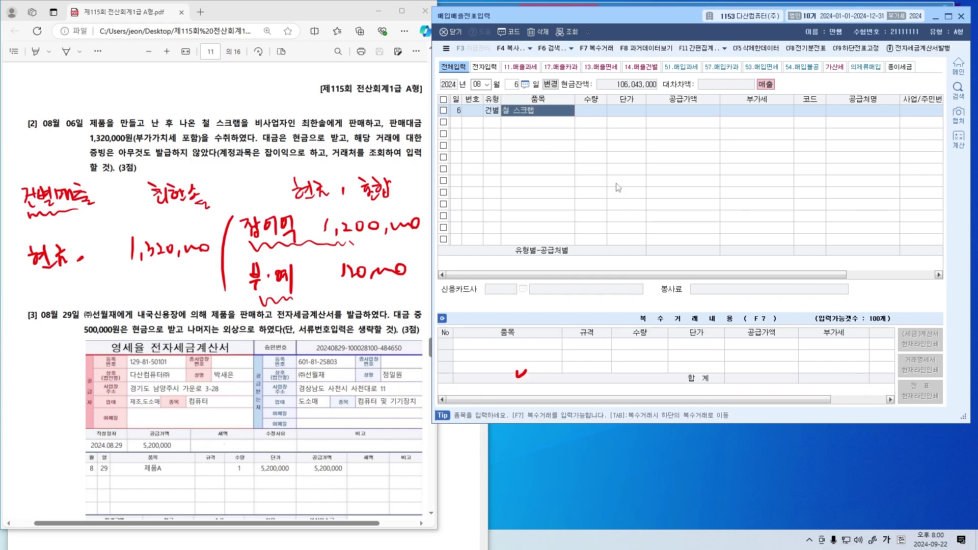
key("Return")
key("Return")
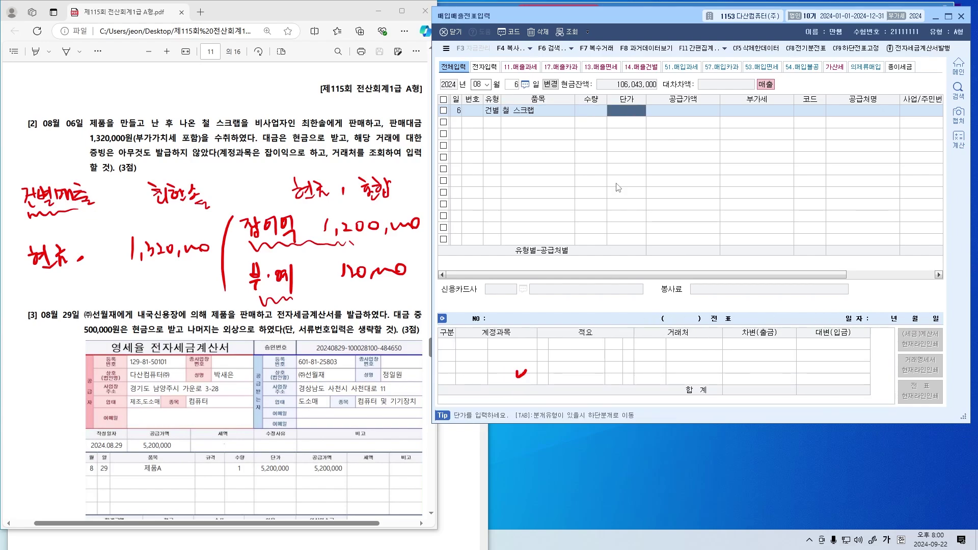
key("Return")
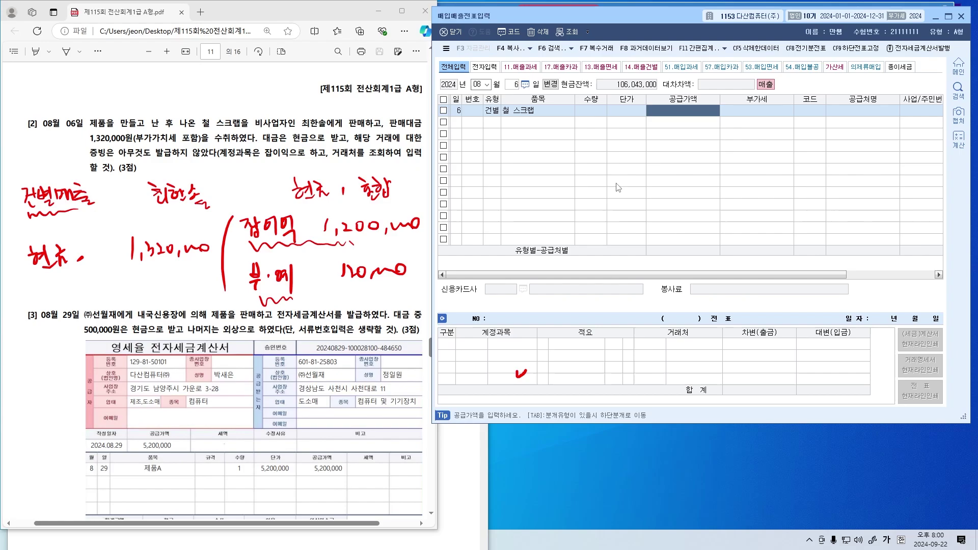
type("132")
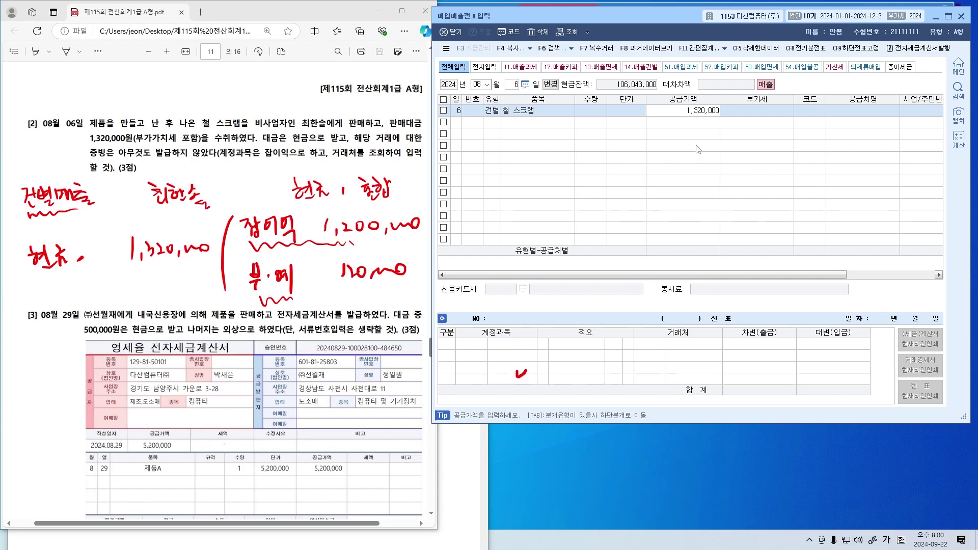
key("Return")
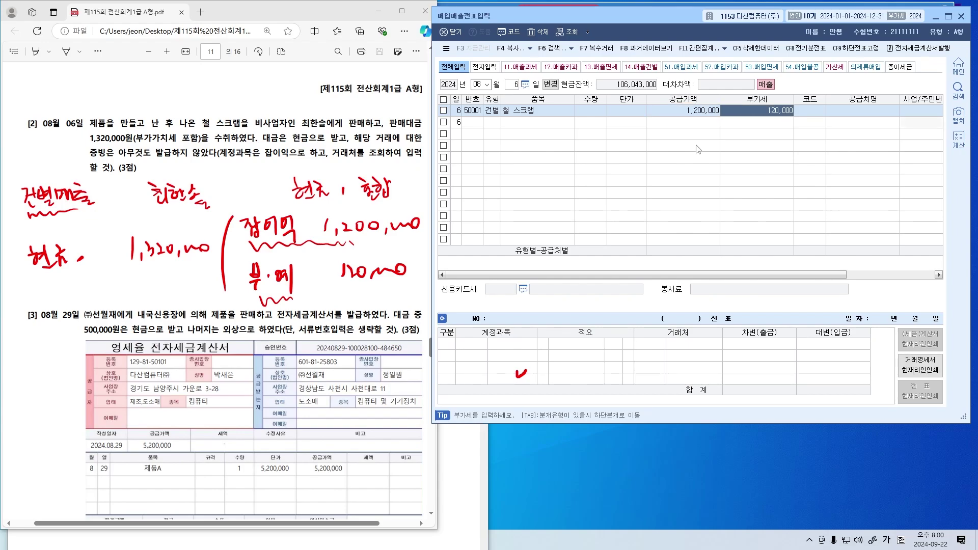
key("Return")
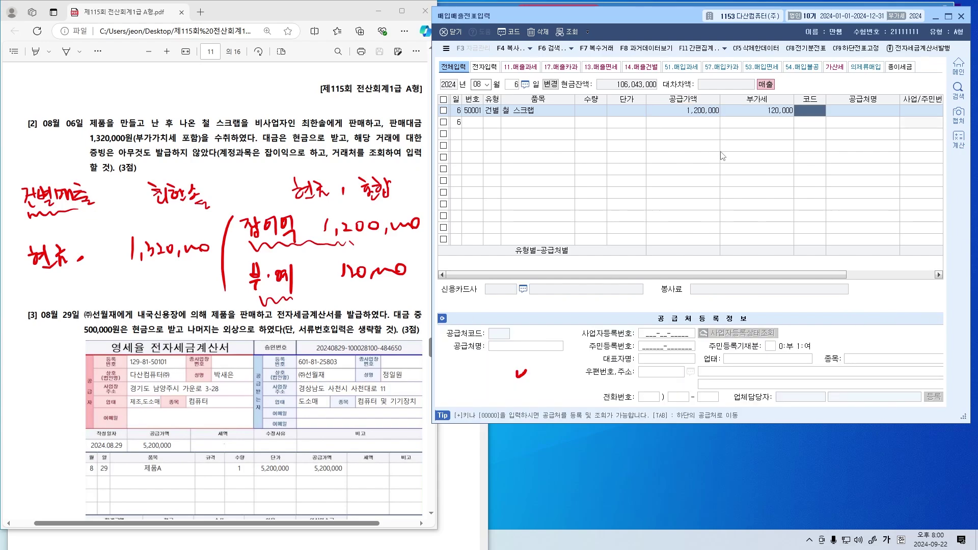
key("F2")
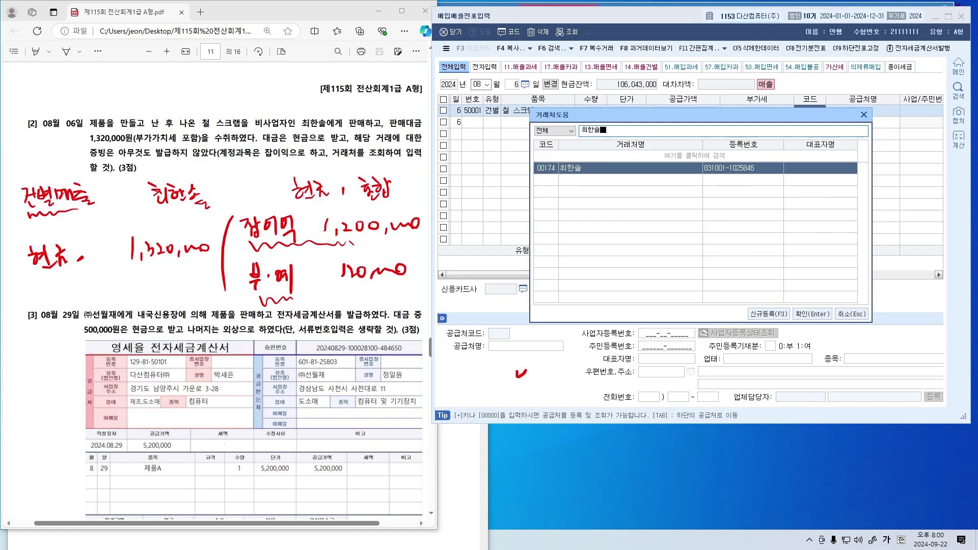
key("Return")
key("Return")
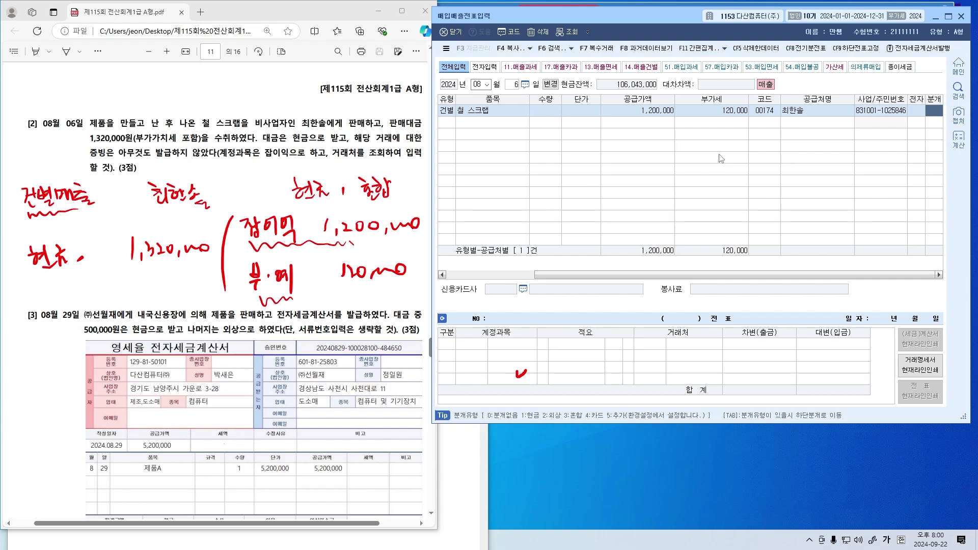
Set 분개 to 3 (혼합) and replace the 제품매출 credit with 잡이익
type("3")
key("Return")
key("Return")
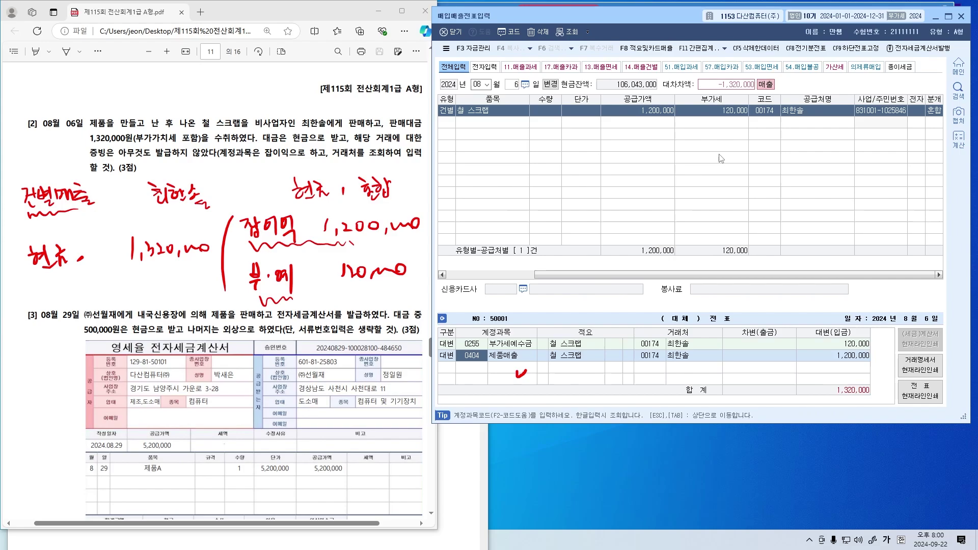
type("잡이익")
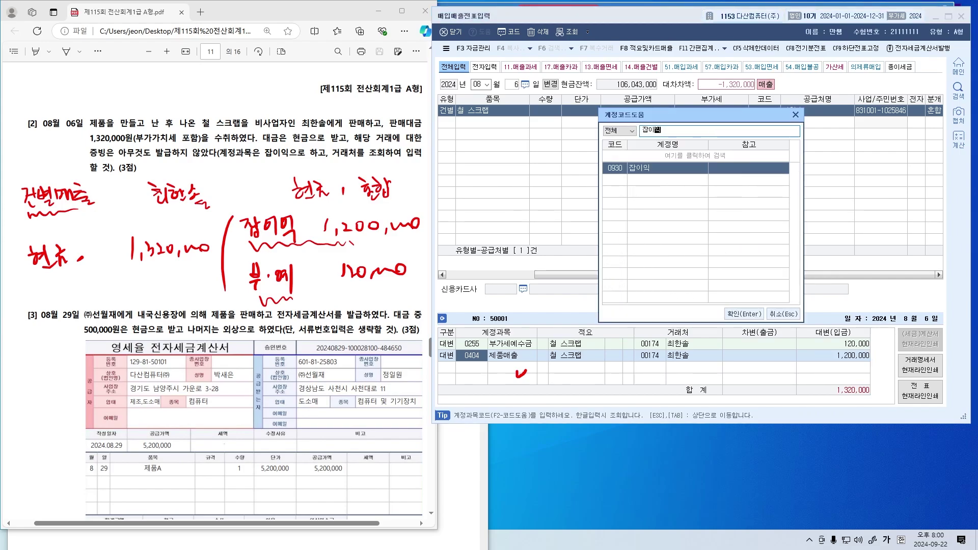
key("Return")
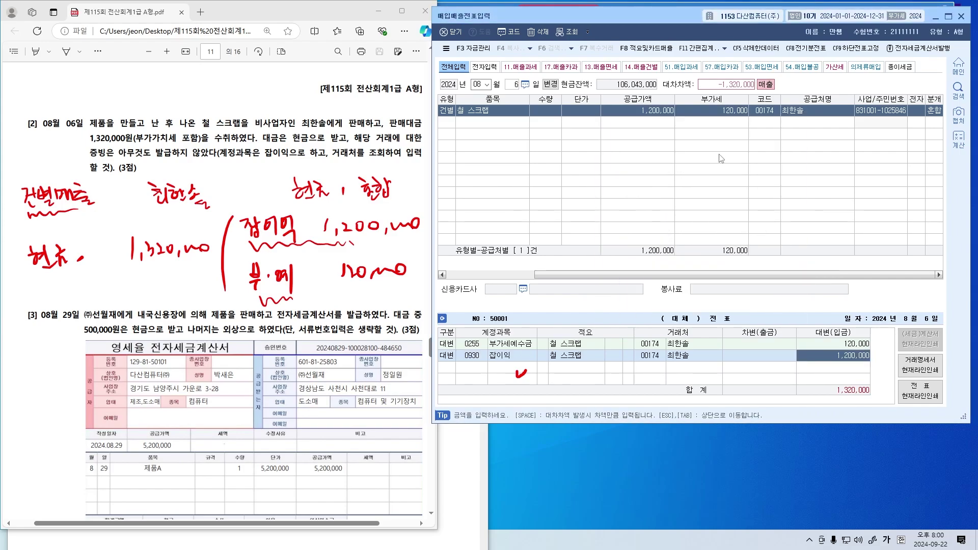
Add a 현금 1,320,000 debit row to balance the journal
key("Return")
type("3")
type("효ㅕㄴ")
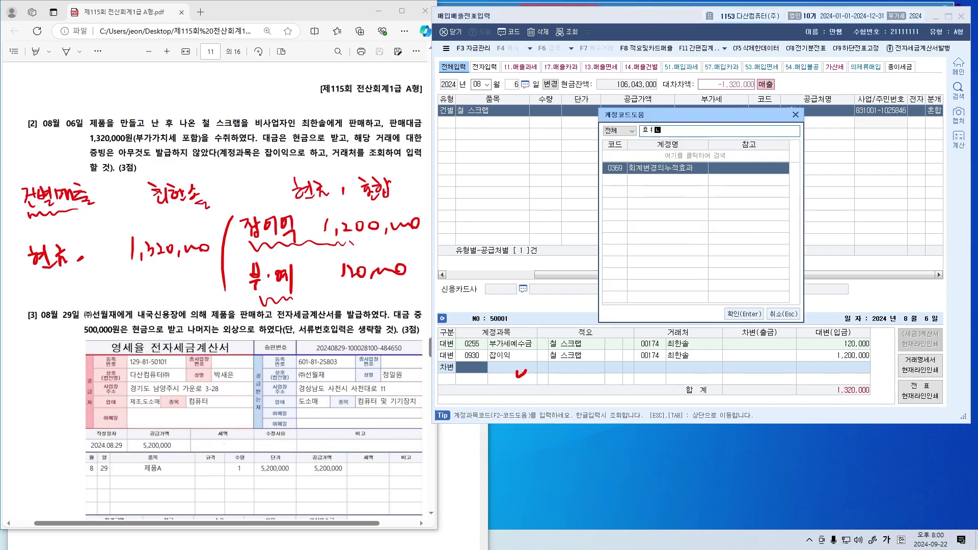
type("현금")
key("Return")
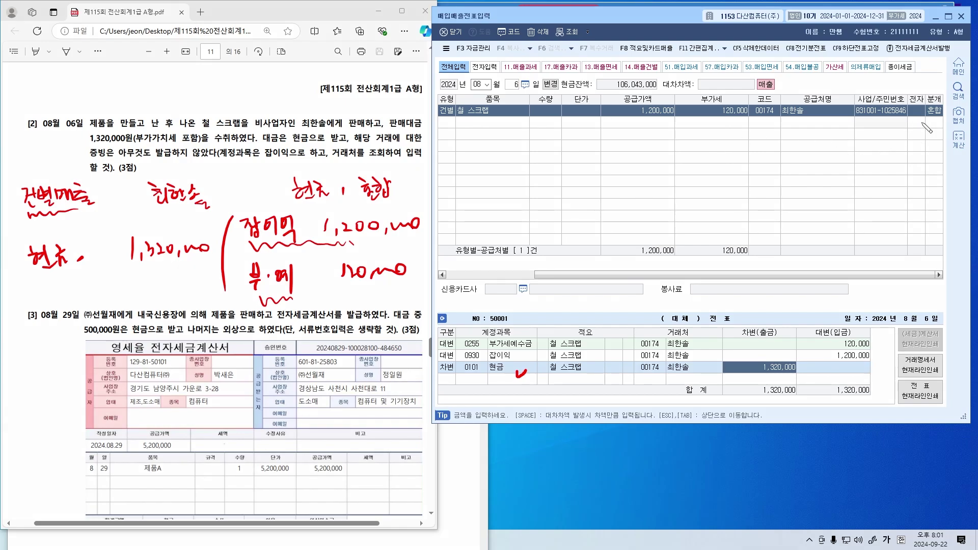
left_click_drag(916, 124, 930, 130)
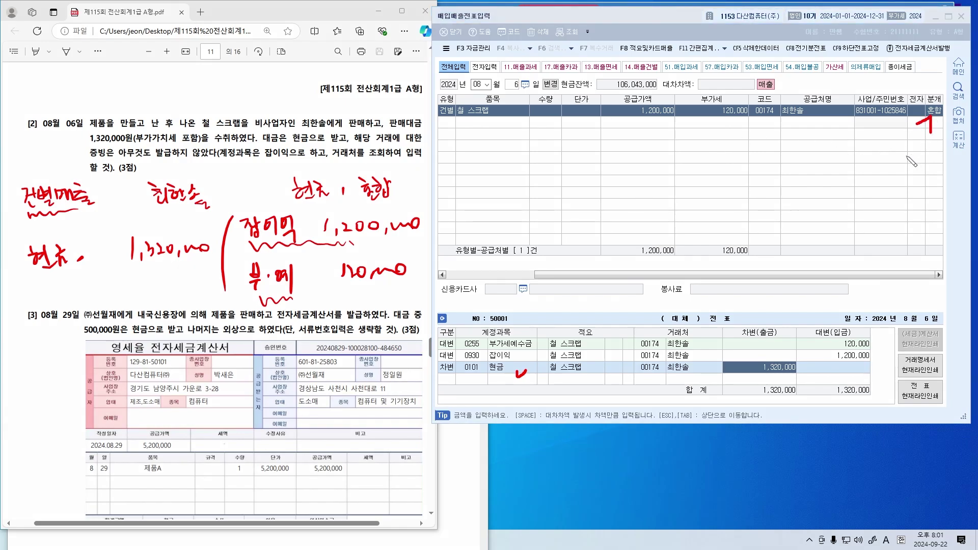
mouse_move(540, 376)
left_mouse_down()
mouse_move(436, 352)
mouse_move(532, 363)
left_mouse_up()
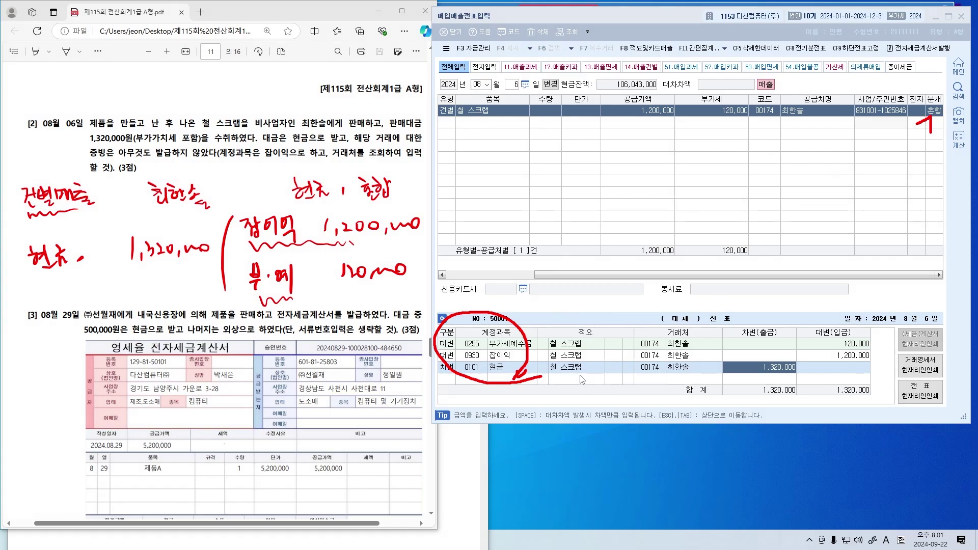
left_click(280, 256)
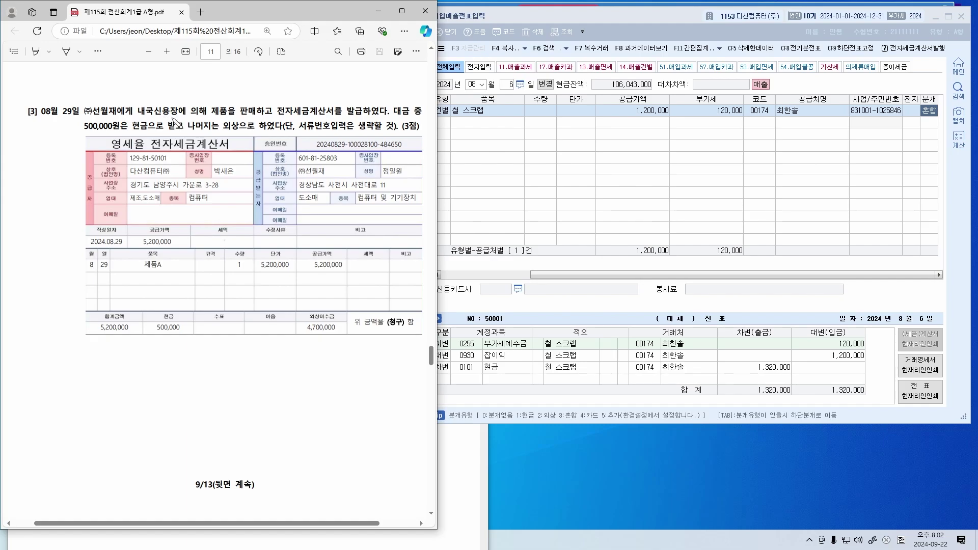
Mark 내국신용장, 세금계산서를 and 영세율 in question [3], then clear the ink
left_click_drag(144, 116, 173, 116)
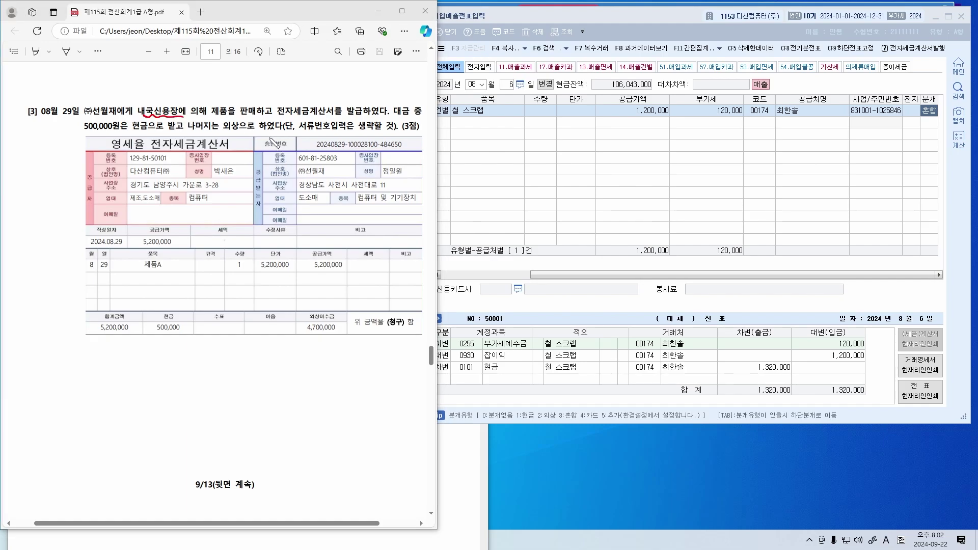
mouse_move(308, 122)
left_mouse_down()
mouse_move(291, 117)
mouse_move(343, 120)
left_mouse_up()
mouse_move(148, 154)
left_mouse_down()
mouse_move(105, 142)
mouse_move(141, 147)
left_mouse_up()
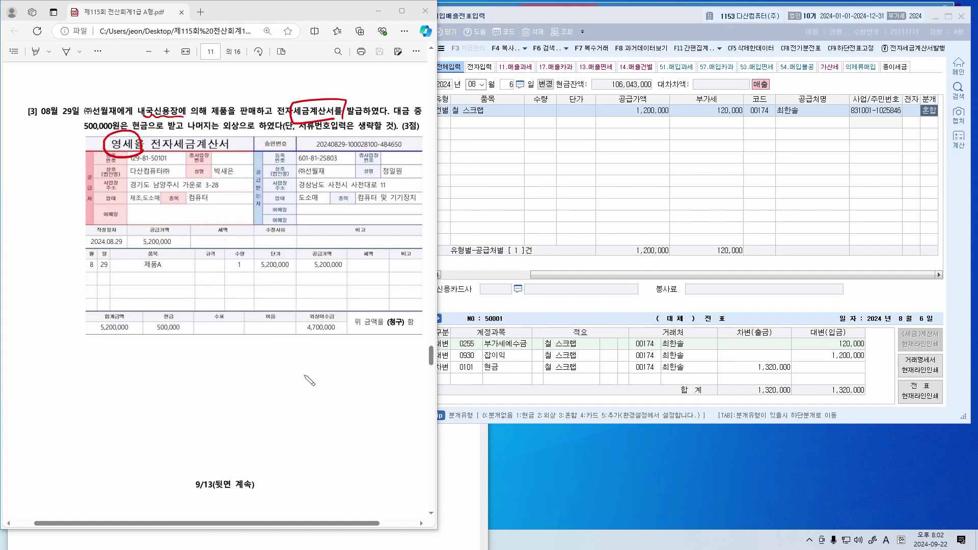
key("e")
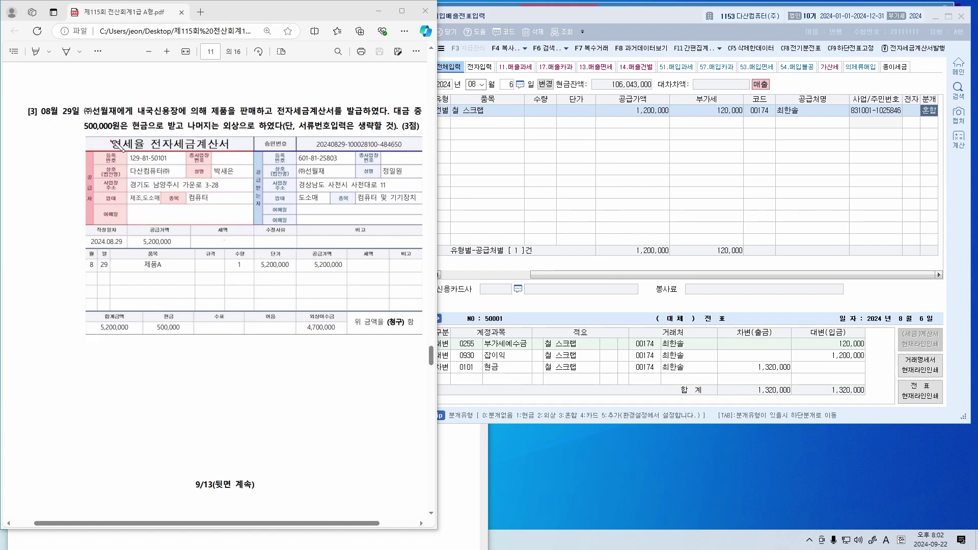
Sketch tax-rate notes (1% crossed out, 0% underlined) and a note above 내국신용장
mouse_move(113, 141)
left_mouse_down()
mouse_move(148, 146)
mouse_move(144, 153)
left_mouse_up()
mouse_move(235, 151)
left_mouse_down()
mouse_move(239, 160)
mouse_move(242, 150)
left_mouse_up()
left_click_drag(120, 145, 146, 151)
mouse_move(231, 149)
left_mouse_down()
mouse_move(240, 180)
mouse_move(253, 186)
left_mouse_up()
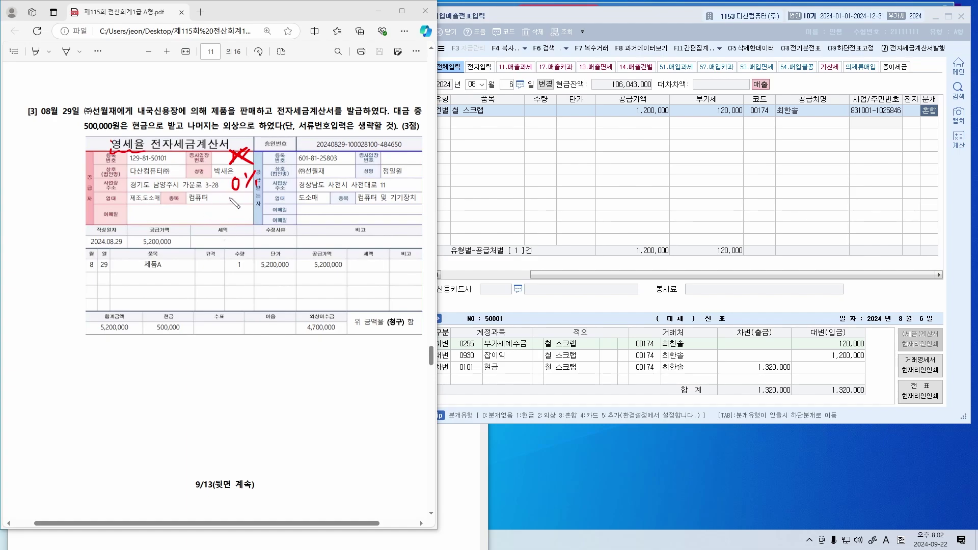
left_click_drag(231, 198, 267, 195)
mouse_move(250, 159)
left_mouse_down()
mouse_move(224, 171)
mouse_move(255, 138)
mouse_move(269, 179)
mouse_move(264, 166)
left_mouse_up()
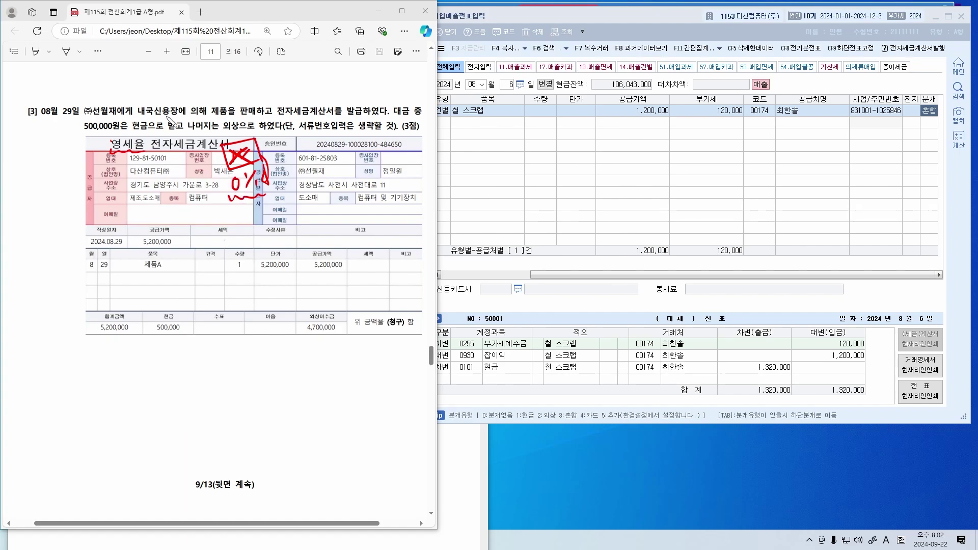
mouse_move(134, 90)
left_mouse_down()
mouse_move(132, 107)
mouse_move(188, 122)
left_mouse_up()
left_click_drag(137, 80, 200, 90)
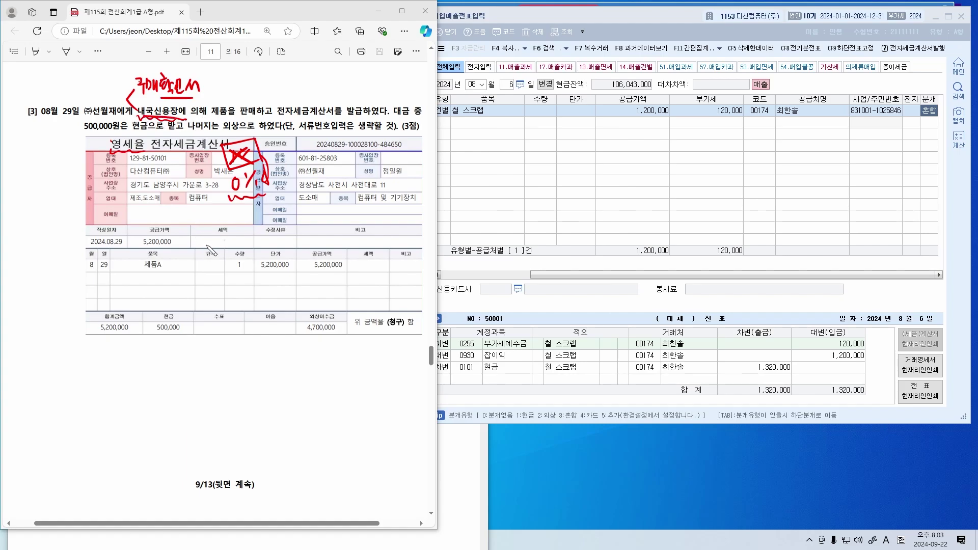
Erase those notes, then underline 세금계산서, circle 발급, box 영세율 and write 영세 below
left_click_drag(182, 181, 227, 165)
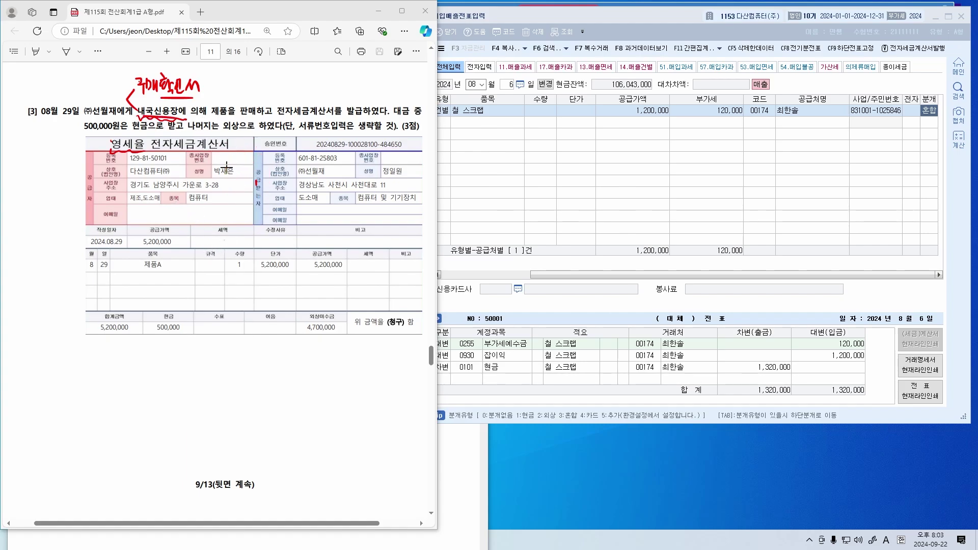
left_click_drag(137, 148, 106, 147)
mouse_move(175, 157)
left_mouse_down()
mouse_move(139, 118)
mouse_move(164, 78)
left_mouse_up()
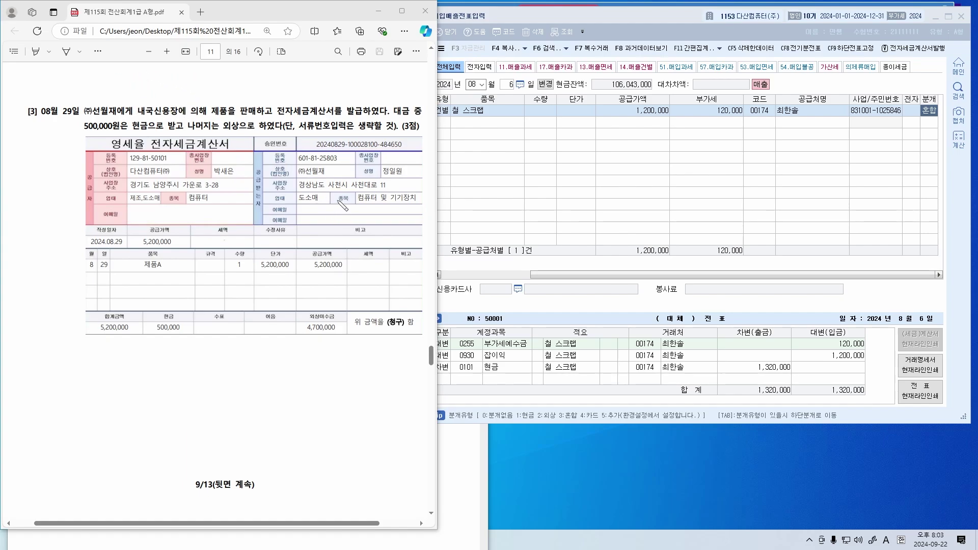
left_click_drag(288, 117, 365, 119)
mouse_move(108, 133)
left_mouse_down()
mouse_move(153, 149)
mouse_move(98, 150)
left_mouse_up()
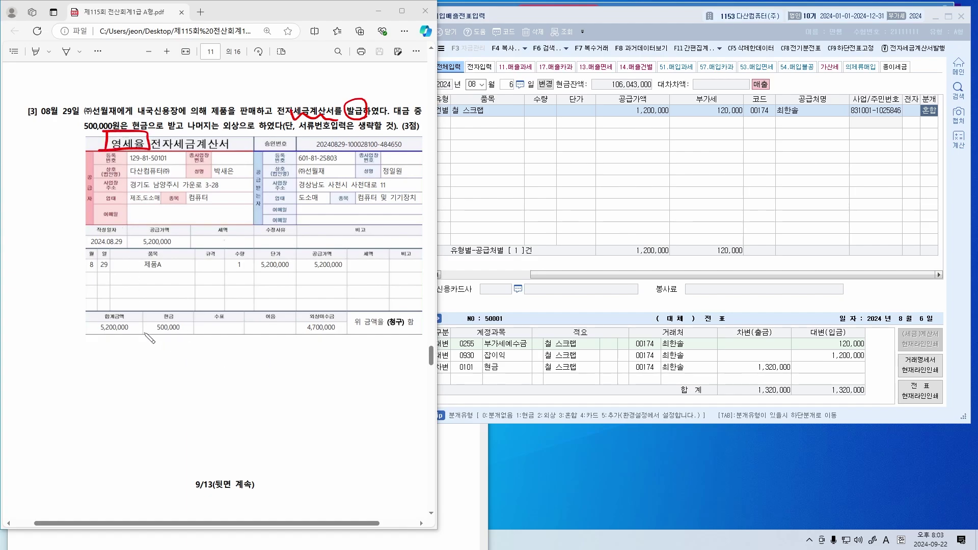
mouse_move(32, 358)
left_mouse_down()
mouse_move(23, 362)
mouse_move(37, 357)
mouse_move(49, 370)
mouse_move(95, 375)
left_mouse_up()
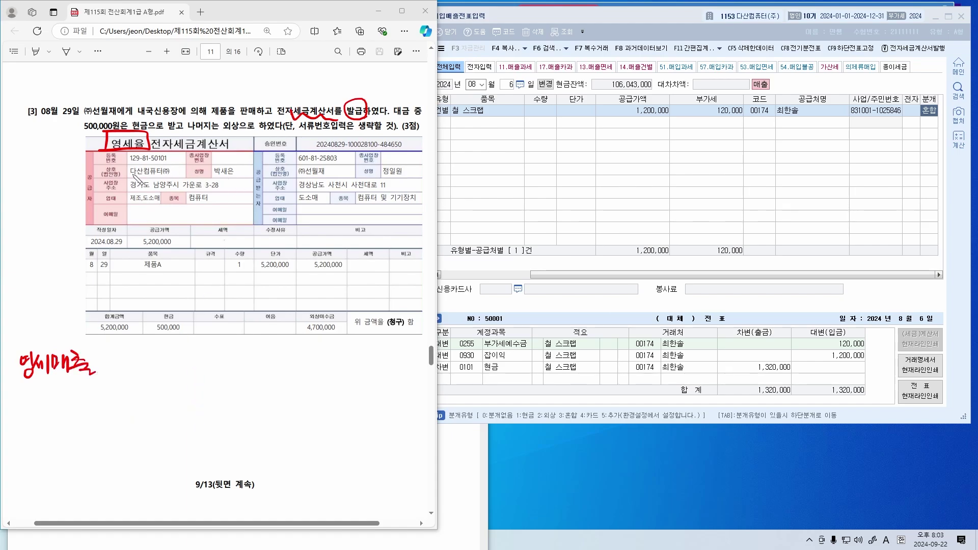
Mark the supplier and buyer ㈜선월재, and write 선월재 and 혼합 below the invoice
left_click_drag(130, 176, 167, 177)
mouse_move(318, 160)
left_mouse_down()
mouse_move(291, 174)
mouse_move(326, 177)
left_mouse_up()
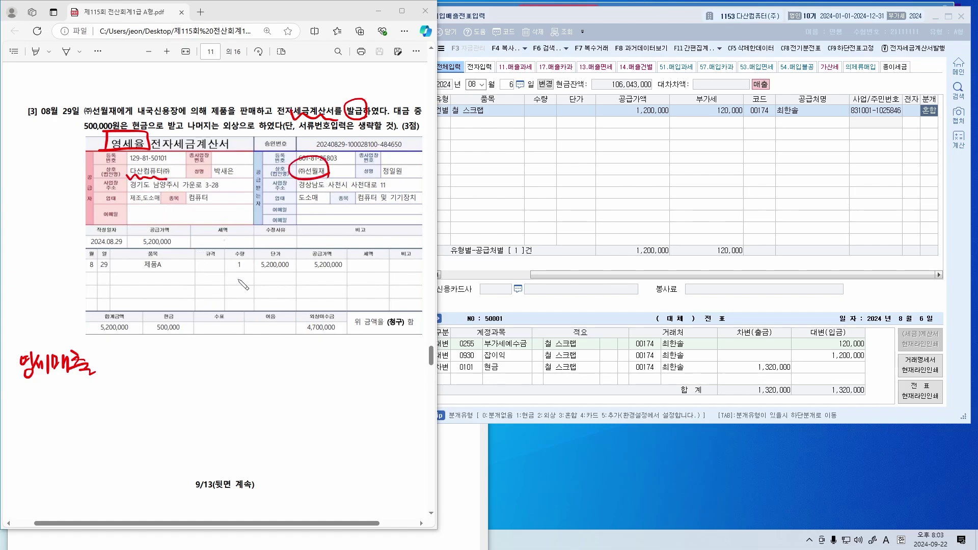
mouse_move(147, 349)
left_mouse_down()
mouse_move(164, 374)
mouse_move(176, 357)
mouse_move(184, 378)
mouse_move(195, 363)
mouse_move(199, 376)
left_mouse_up()
left_click_drag(204, 357, 211, 378)
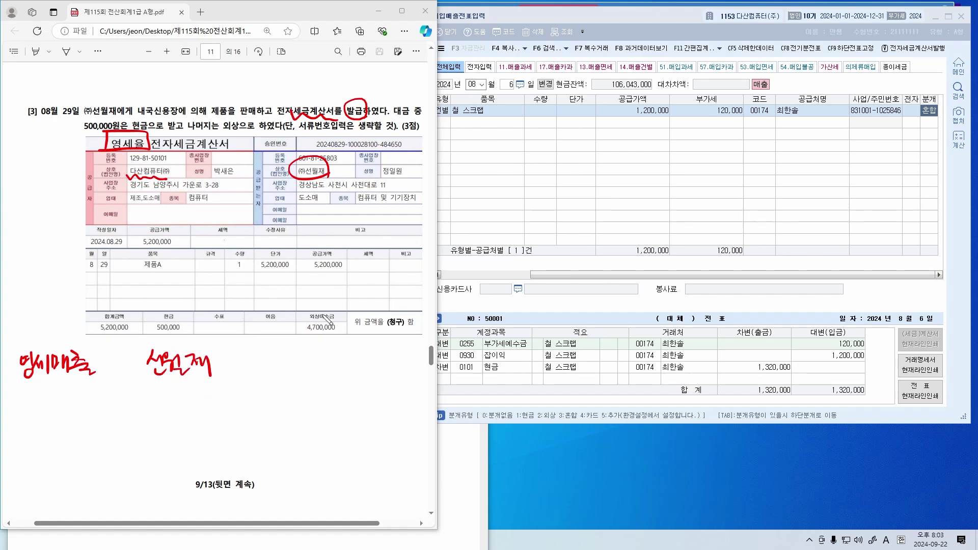
left_click_drag(138, 125, 153, 123)
mouse_move(224, 123)
left_mouse_down()
mouse_move(232, 113)
mouse_move(238, 128)
left_mouse_up()
left_click_drag(263, 344, 291, 373)
Draw a divider, box 제품을, and write 제품매출 5,200,000 in the notes
left_click_drag(171, 394, 174, 458)
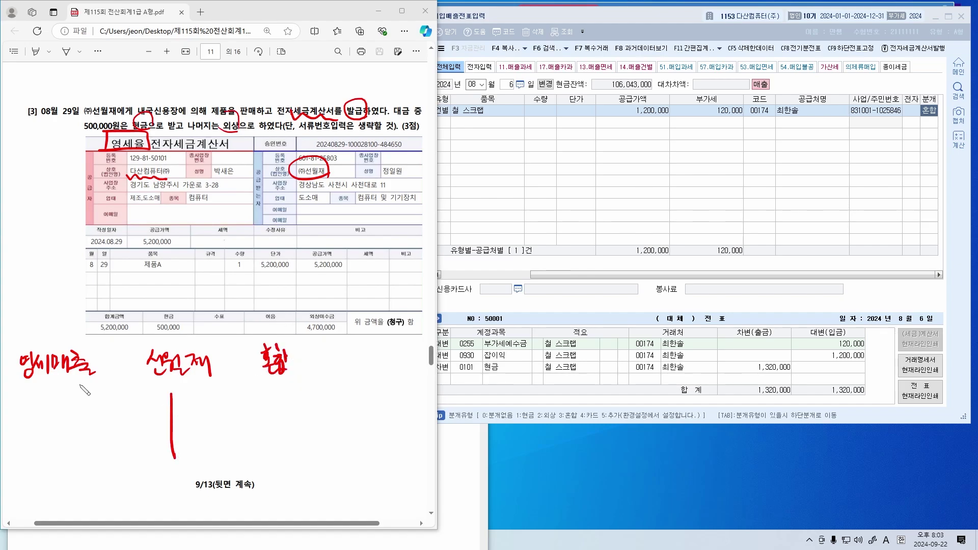
left_click_drag(45, 382, 83, 387)
left_click_drag(211, 106, 249, 126)
mouse_move(196, 406)
left_mouse_down()
mouse_move(235, 400)
mouse_move(232, 416)
mouse_move(252, 402)
mouse_move(278, 414)
left_mouse_up()
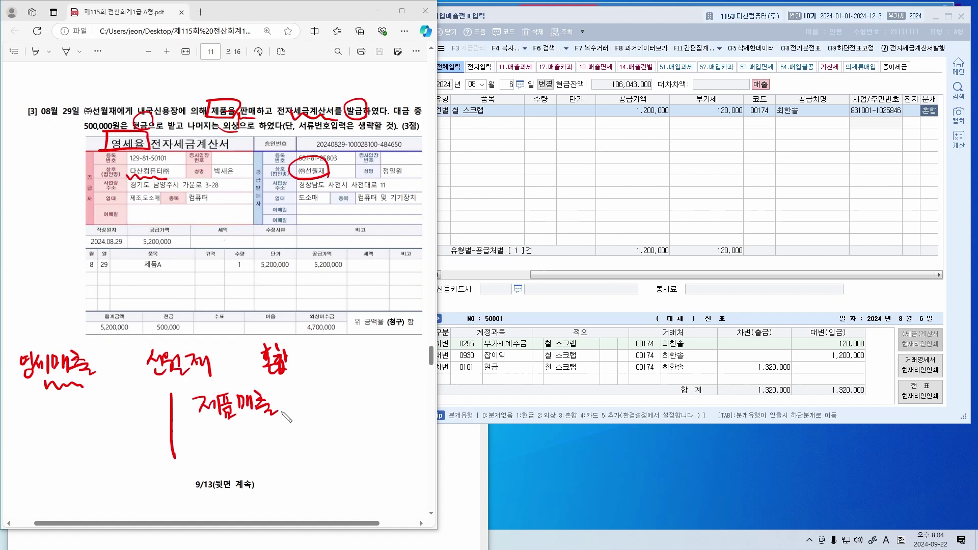
left_click_drag(179, 250, 177, 246)
mouse_move(286, 401)
left_mouse_down()
mouse_move(298, 414)
mouse_move(405, 404)
left_mouse_up()
Cross out the 부가세 520,000 note and add 현금 500,000 and 외상매출금 4,700,000 lines
mouse_move(210, 427)
left_mouse_down()
mouse_move(224, 437)
mouse_move(220, 457)
mouse_move(306, 440)
mouse_move(326, 451)
mouse_move(388, 444)
left_mouse_up()
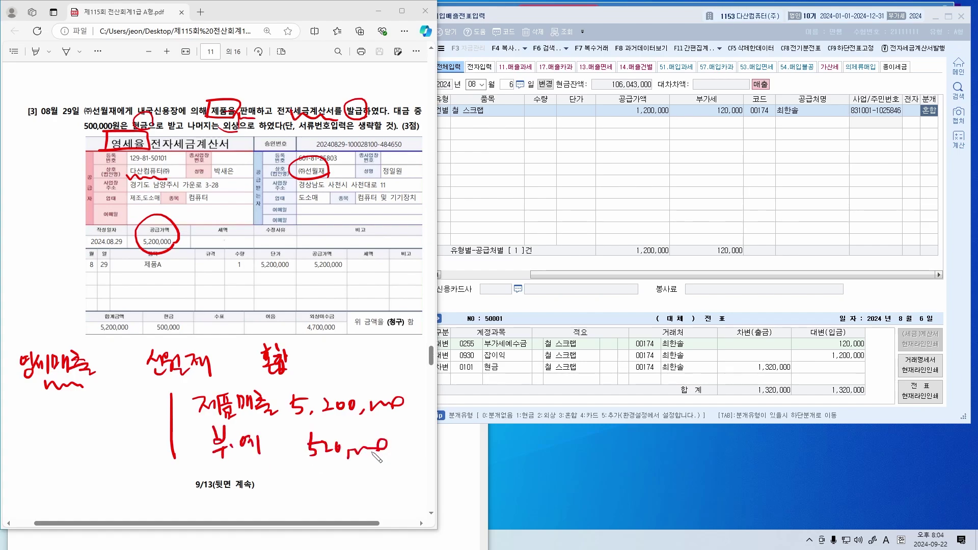
left_click_drag(43, 338, 50, 338)
mouse_move(219, 433)
left_mouse_down()
mouse_move(239, 461)
mouse_move(257, 448)
mouse_move(344, 442)
mouse_move(392, 466)
left_mouse_up()
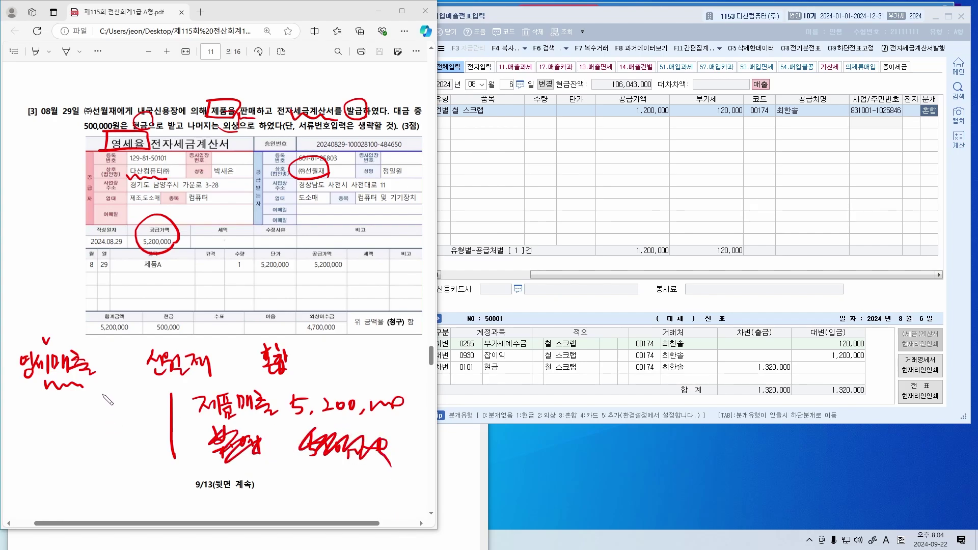
left_click_drag(76, 130, 108, 149)
mouse_move(19, 406)
left_mouse_down()
mouse_move(43, 424)
mouse_move(77, 414)
mouse_move(115, 423)
mouse_move(141, 407)
left_mouse_up()
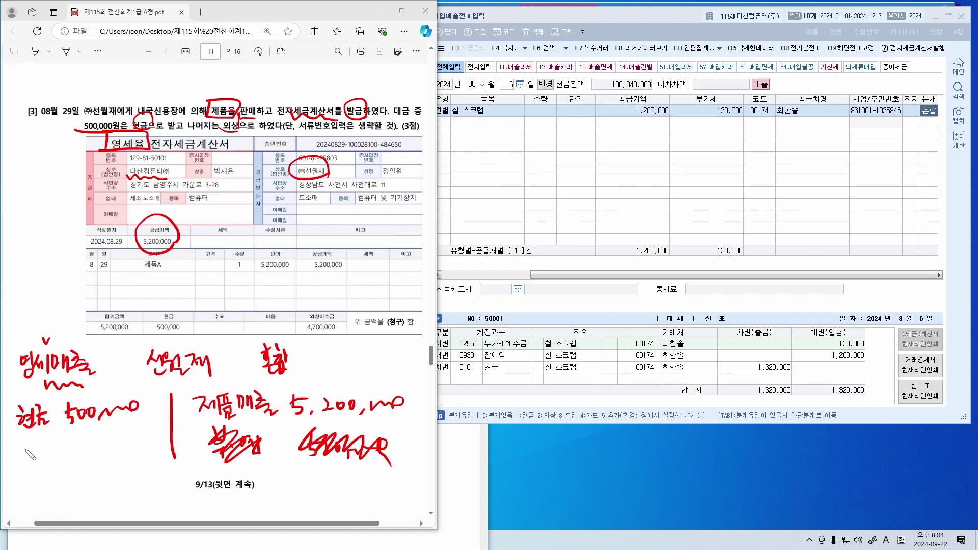
left_click_drag(228, 144, 244, 143)
mouse_move(16, 441)
left_mouse_down()
mouse_move(53, 461)
mouse_move(68, 449)
mouse_move(120, 448)
mouse_move(131, 436)
mouse_move(175, 441)
mouse_move(183, 431)
left_mouse_up()
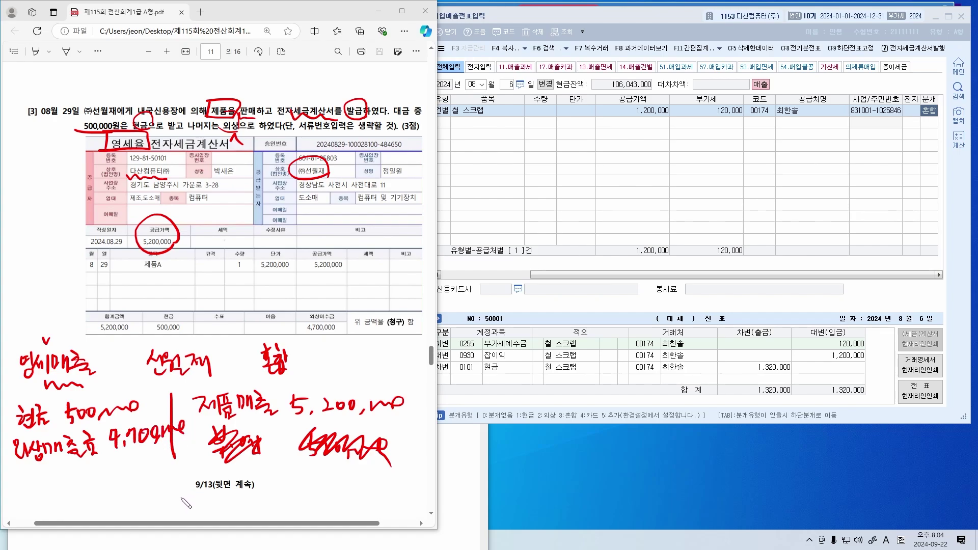
Start an 08-29 sales entry with VAT type 12 영세
left_click(555, 189)
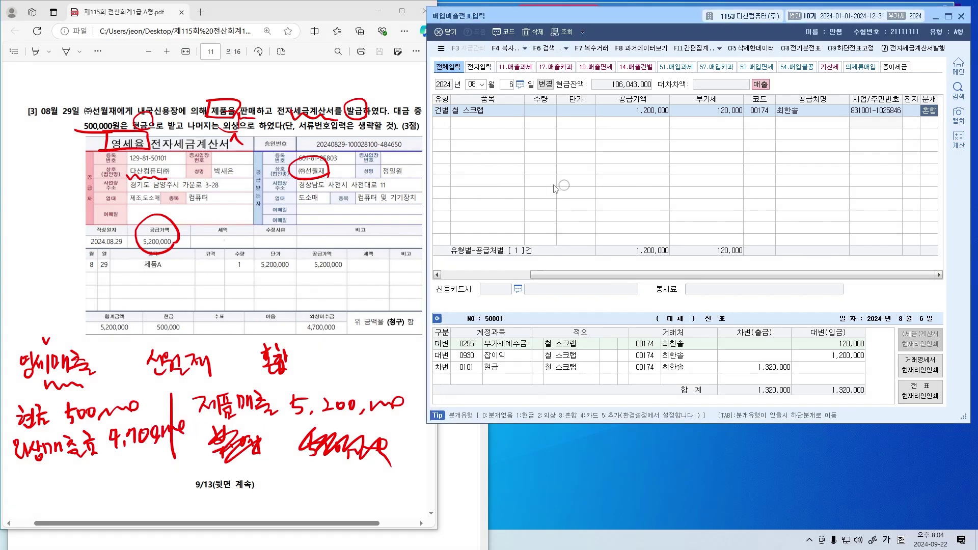
type("29")
key("Return")
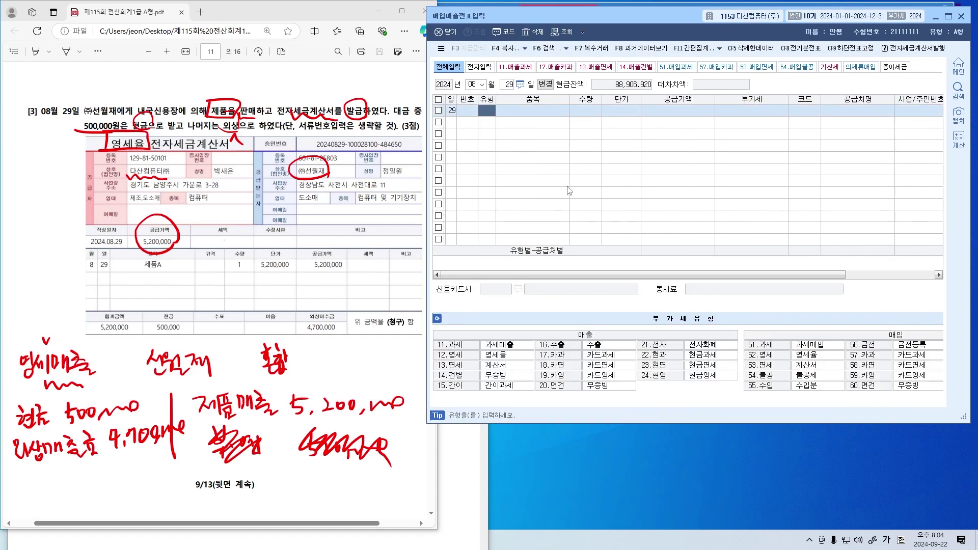
type("12")
key("Return")
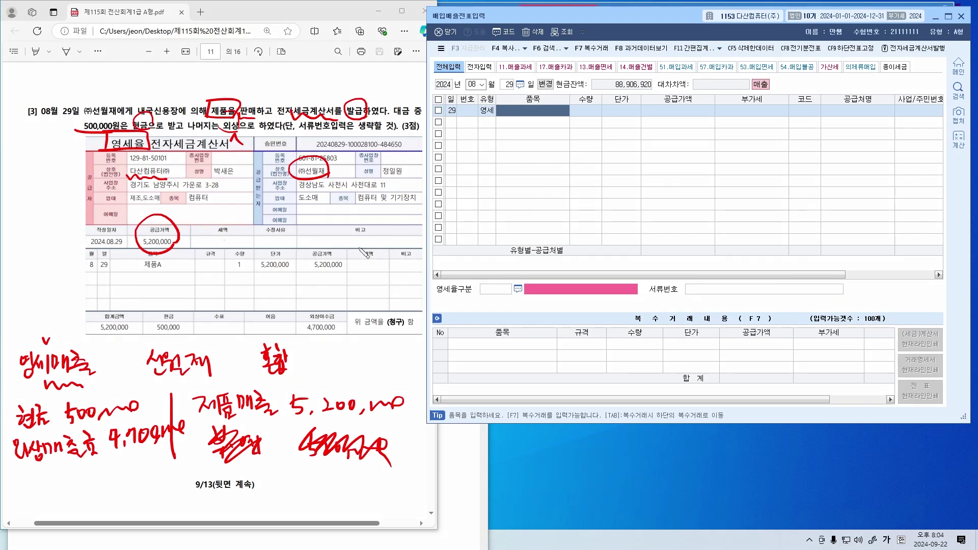
Enter item 제품A, quantity 1, unit price 5,200,000
mouse_move(136, 274)
left_mouse_down()
mouse_move(352, 267)
mouse_move(286, 241)
mouse_move(144, 239)
mouse_move(130, 268)
mouse_move(163, 221)
left_mouse_up()
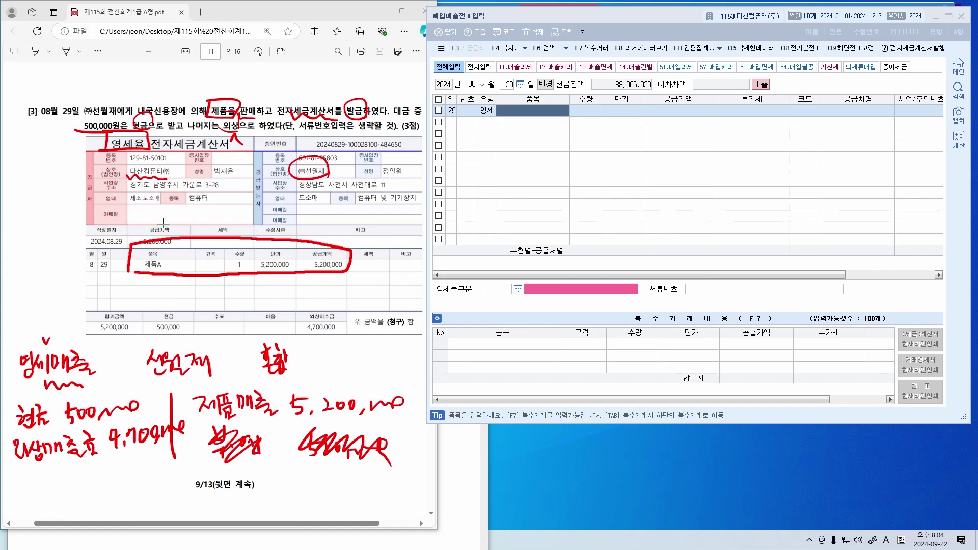
left_click(539, 166)
type("제품A")
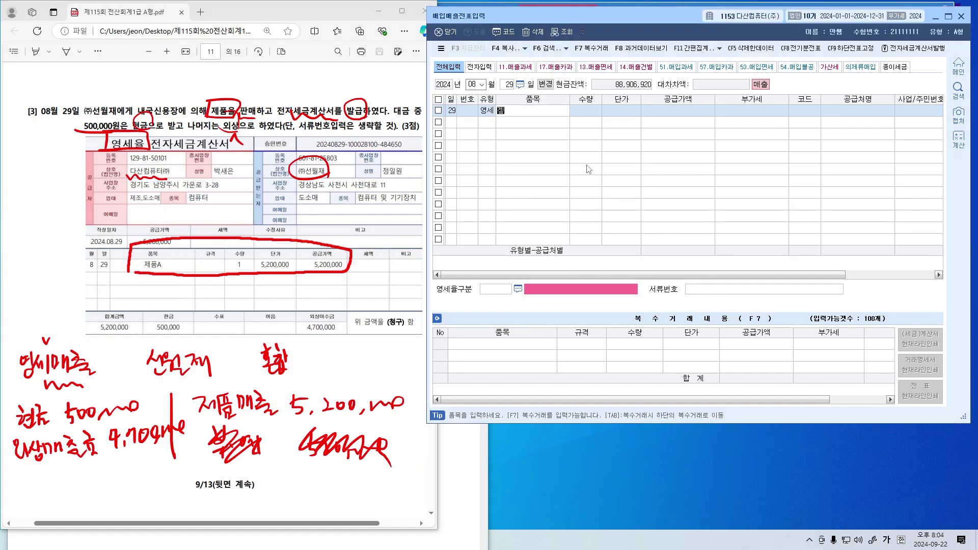
key("Return")
type("1")
key("Return")
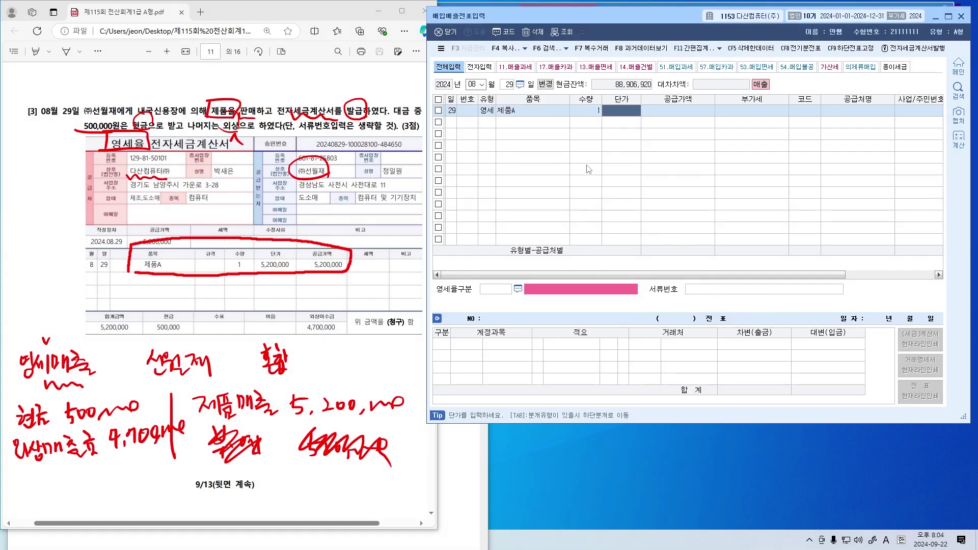
type("5,200,000")
key("Return")
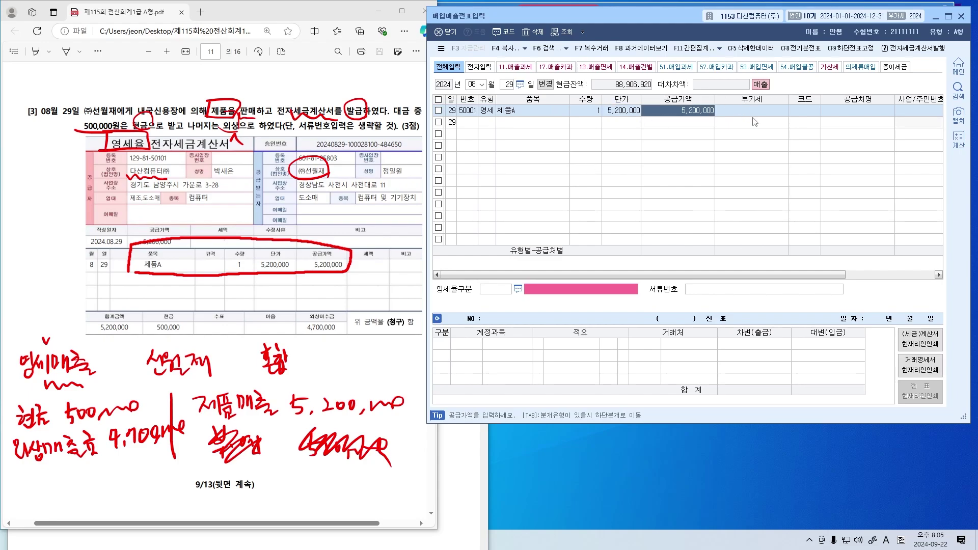
Look up and attach customer ㈜선월재 (00160) to the sale
key("Return")
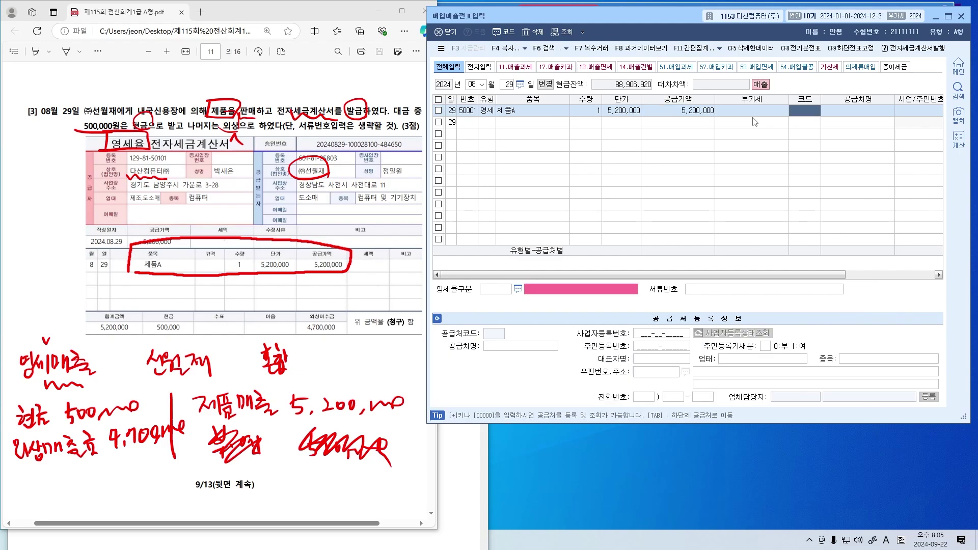
type("ti")
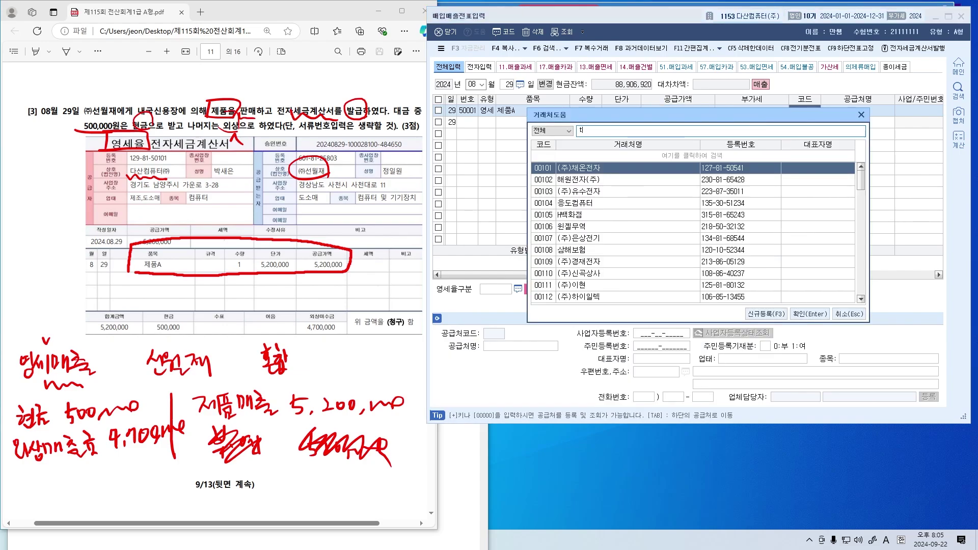
key("BackSpace")
key("BackSpace")
key("Hangul")
type("선월재")
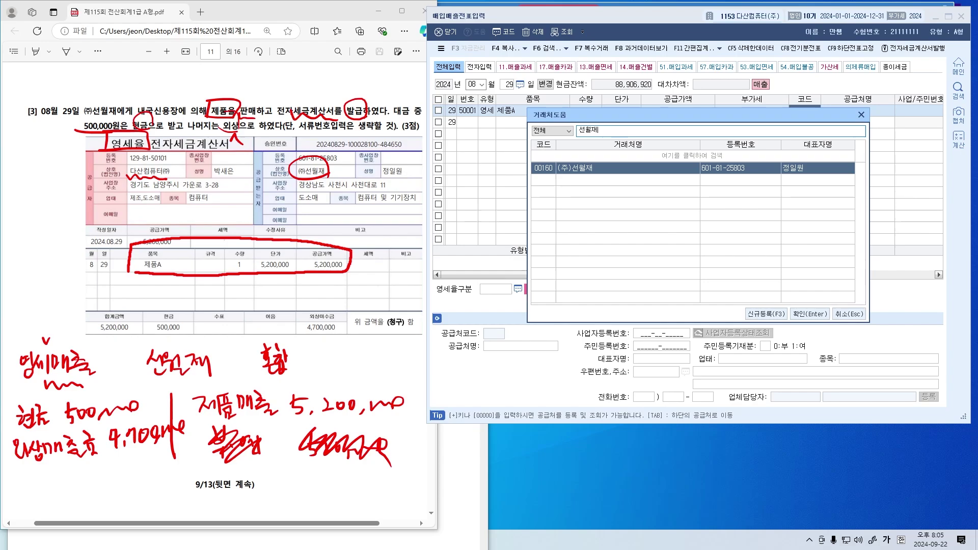
key("Return")
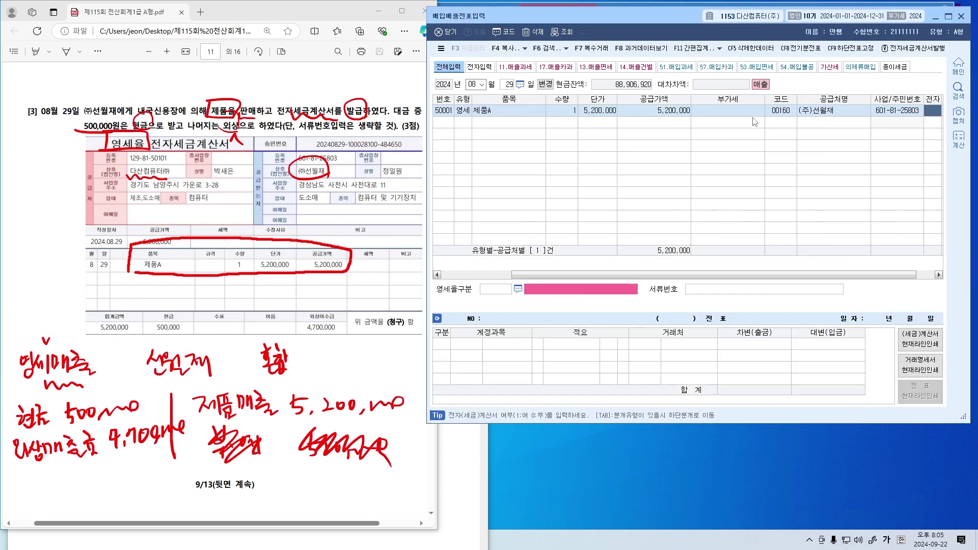
left_click(164, 162)
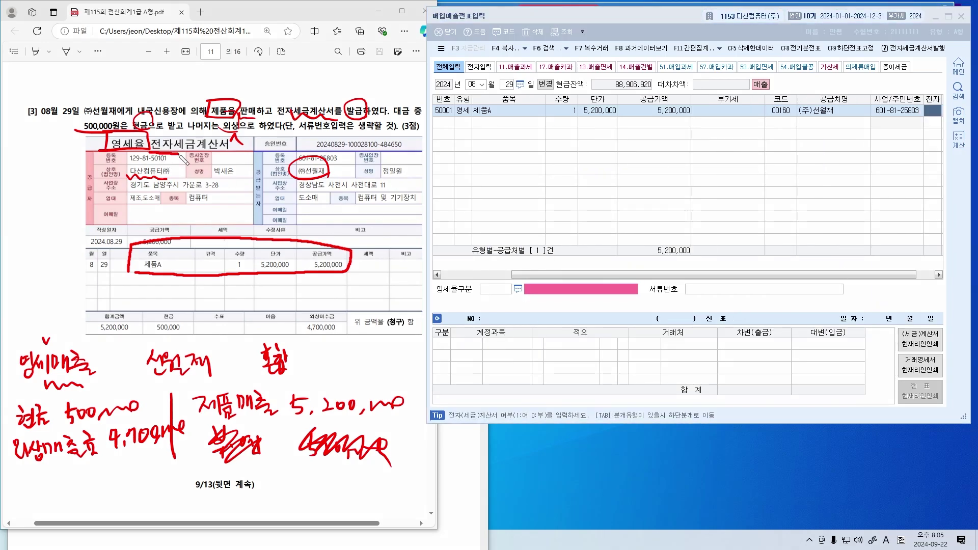
Mark the Aug 29 영세 invoice as electronic (1) with zero-rate type 3 and no document number
left_click(732, 152)
type("1")
key("Return")
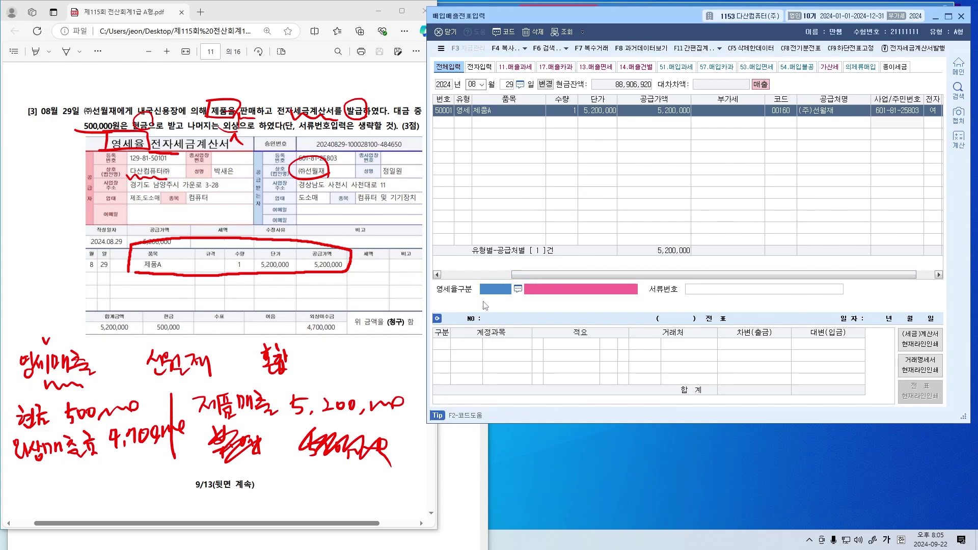
key("F2")
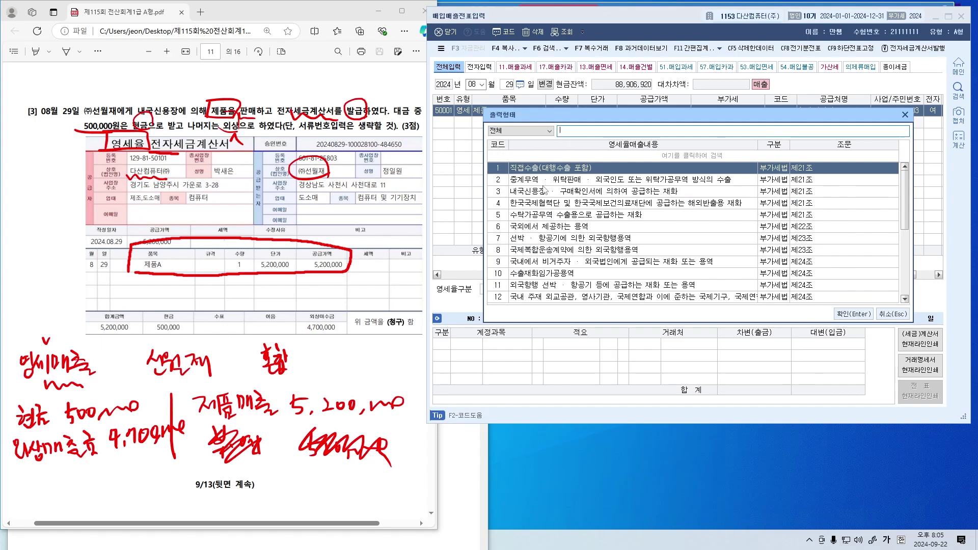
left_click(543, 192)
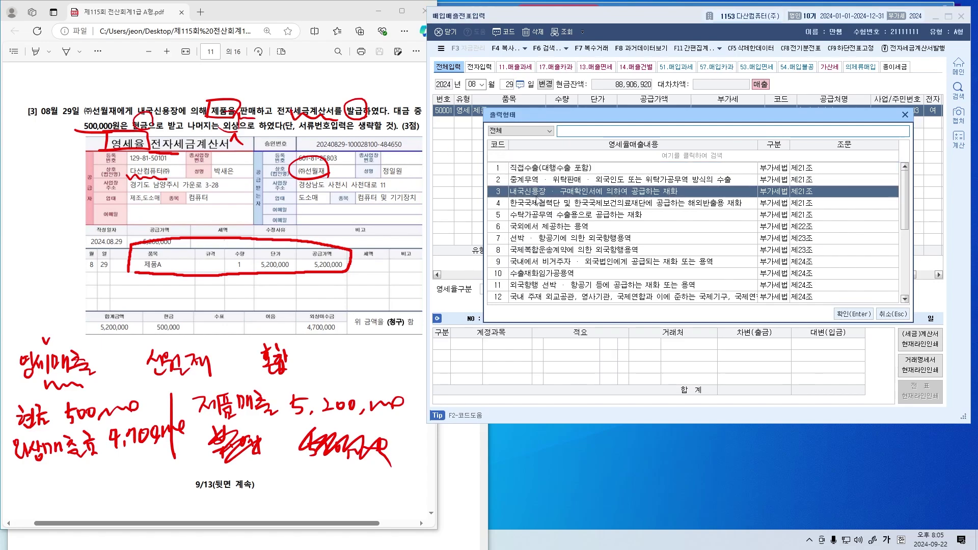
key("Return")
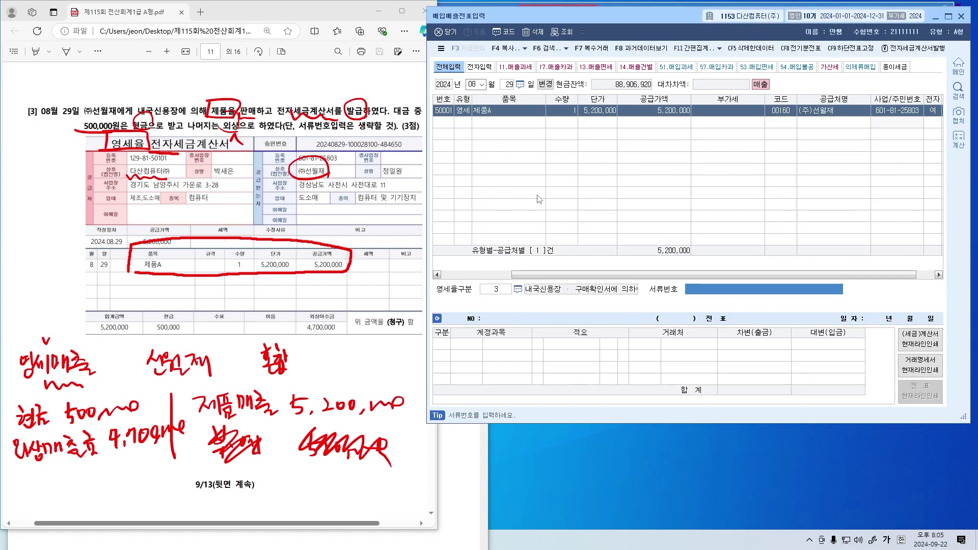
left_click_drag(302, 131, 395, 131)
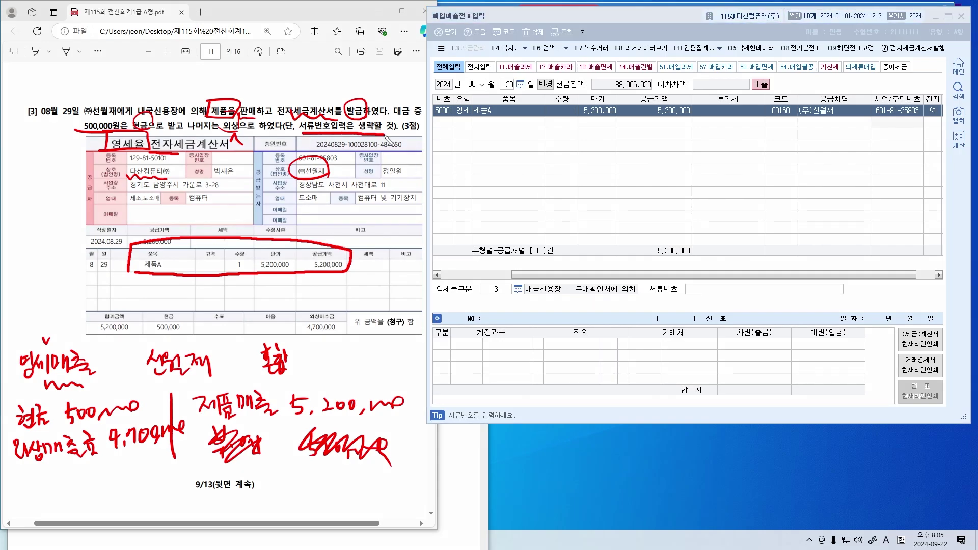
key("Return")
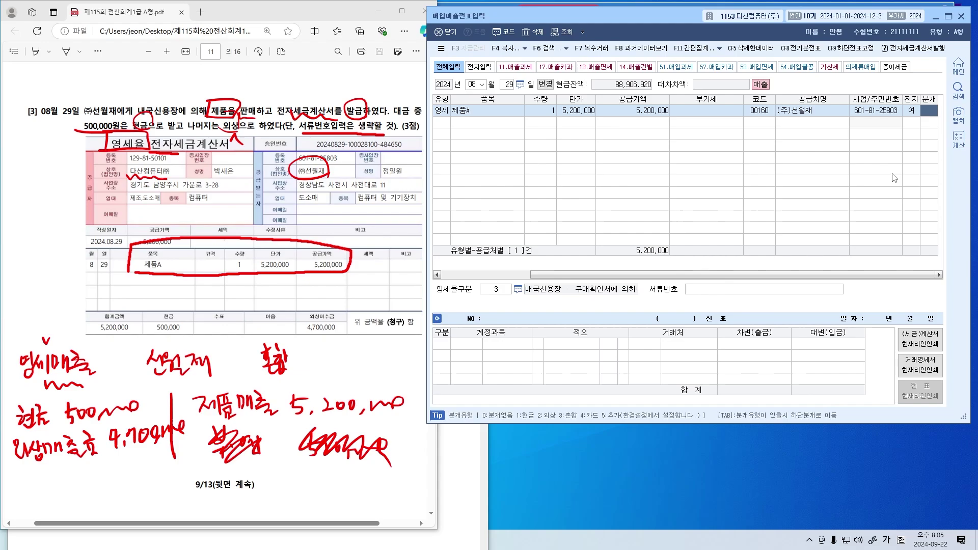
Journal it as 혼합, debiting 0101 현금 500,000 and adding a 0108 외상매출금 debit line
type("3")
key("Return")
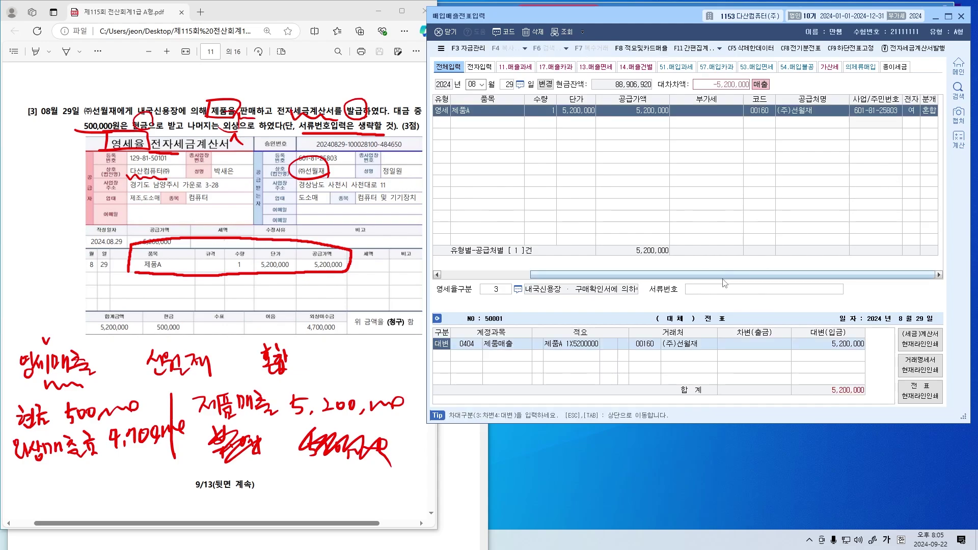
key("Return")
key("Return")
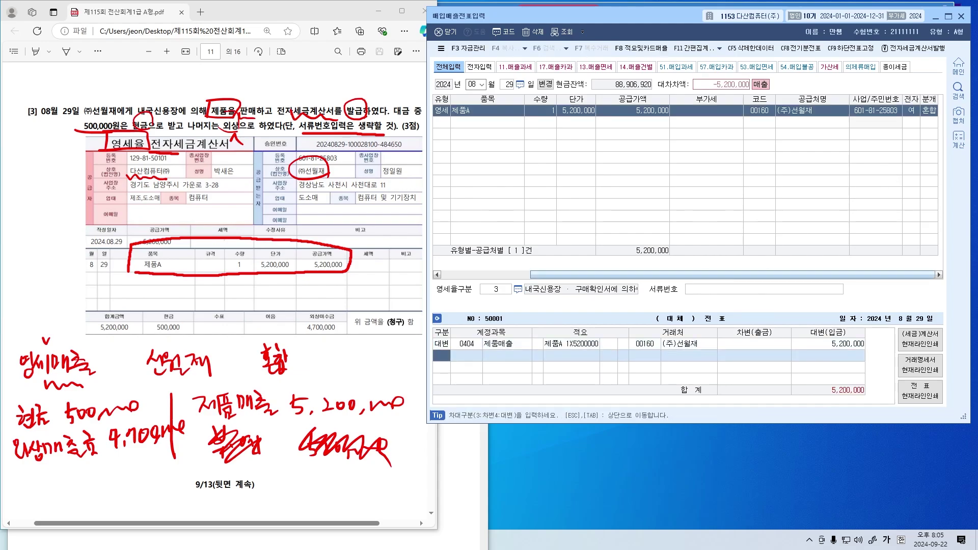
type("3")
key("Return")
type("현금")
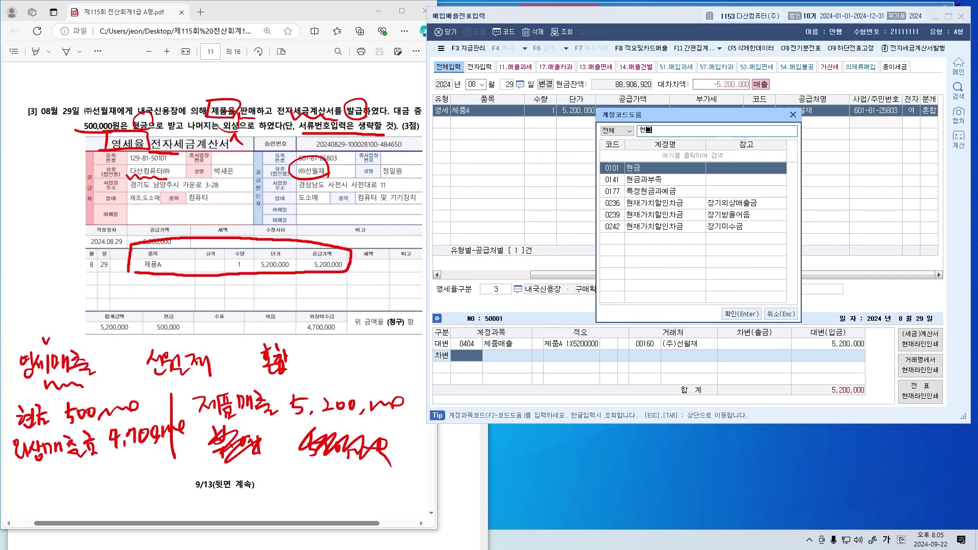
key("Return")
type("500,")
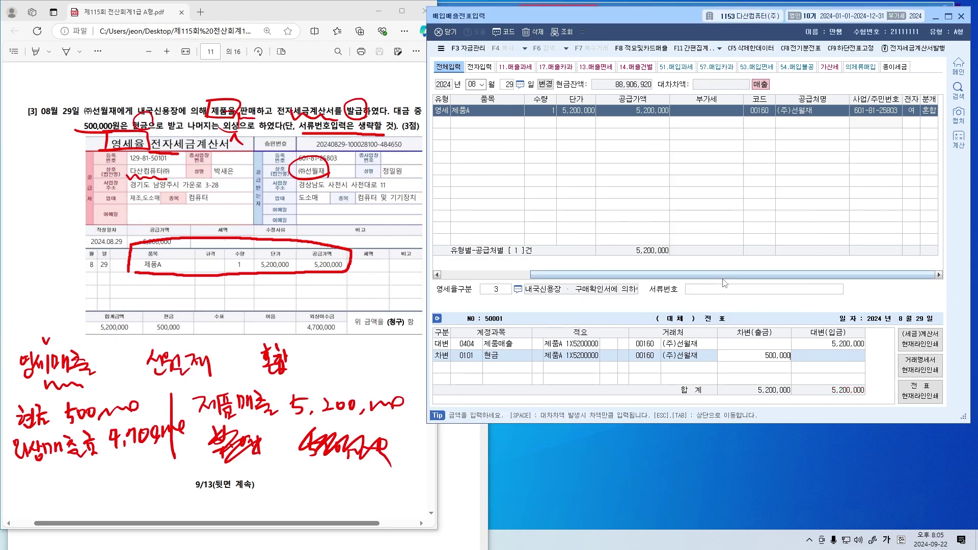
type("000")
key("Return")
type("3")
key("Return")
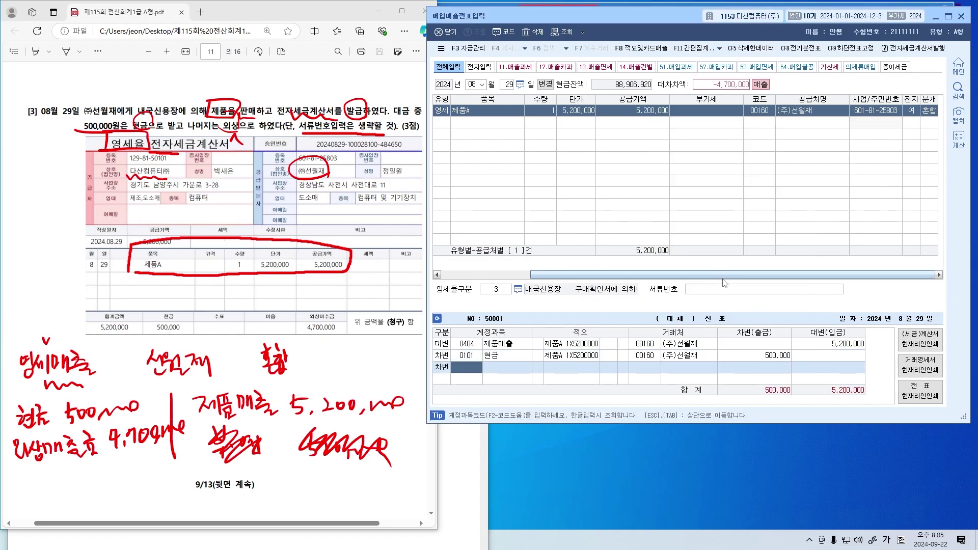
type("외상매출")
key("Return")
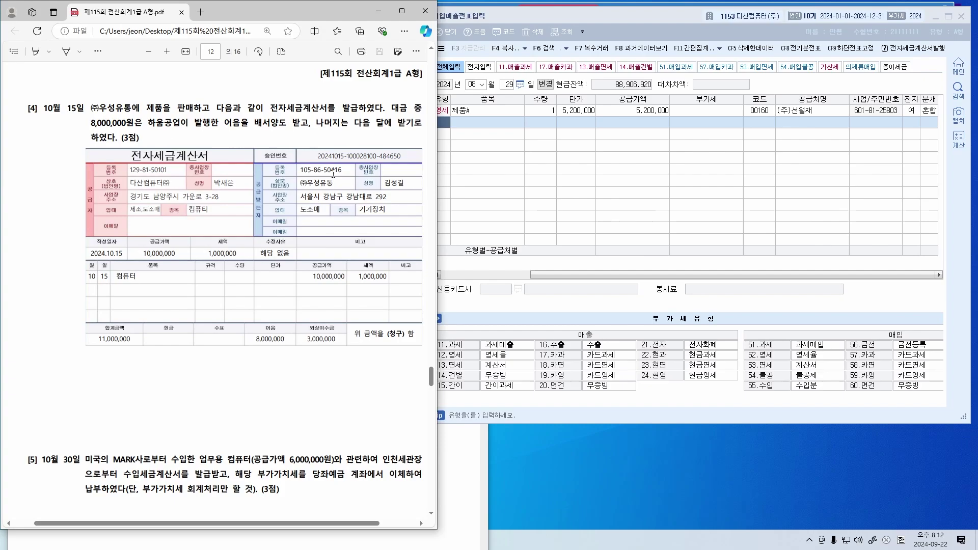
In red, mark 제품, 판매, 세금계산서 발급 and both trading parties in question [4], noting 과세매출
left_click_drag(148, 114, 203, 116)
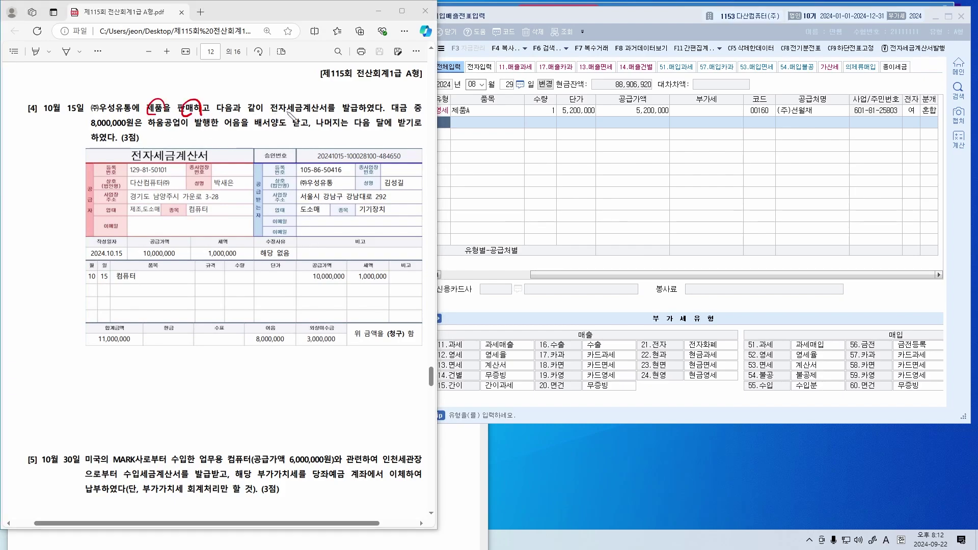
left_click_drag(288, 117, 386, 113)
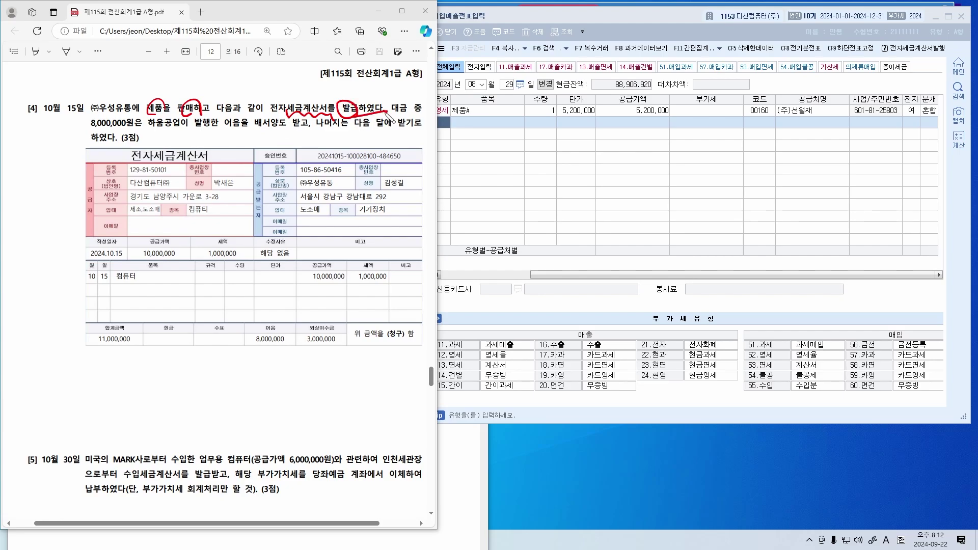
mouse_move(16, 362)
left_mouse_down()
mouse_move(28, 371)
mouse_move(71, 363)
mouse_move(88, 373)
left_mouse_up()
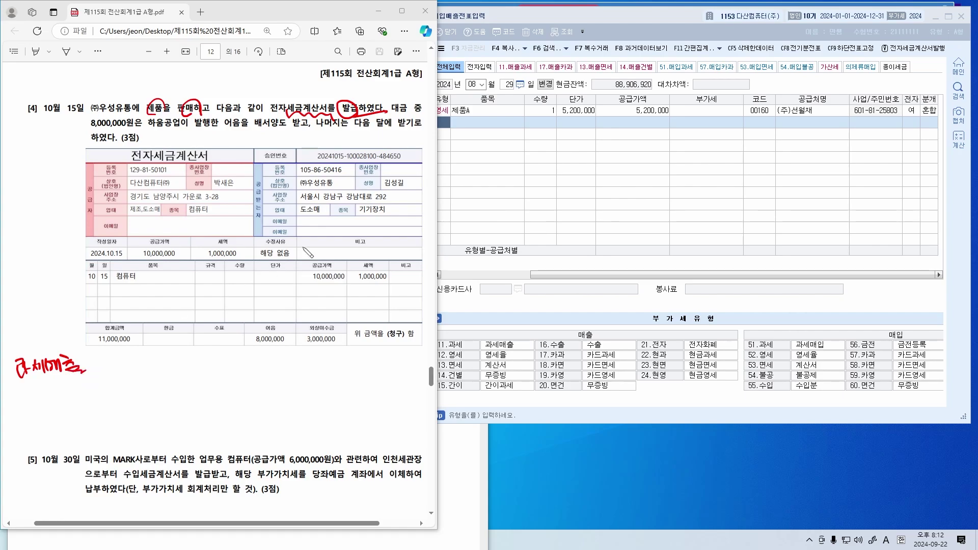
left_click_drag(305, 100, 362, 87)
left_click_drag(80, 217, 162, 190)
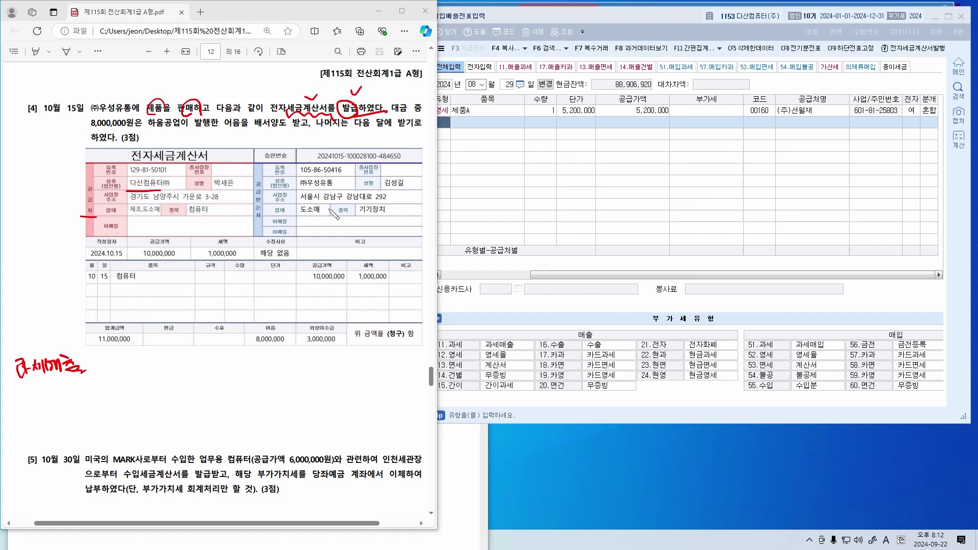
left_click_drag(300, 191, 332, 191)
Add red notes: 혼합 under the 8,000,000 amount, a divider below 우송, and begin 제품매출
mouse_move(149, 352)
left_mouse_down()
mouse_move(167, 351)
mouse_move(169, 368)
left_mouse_up()
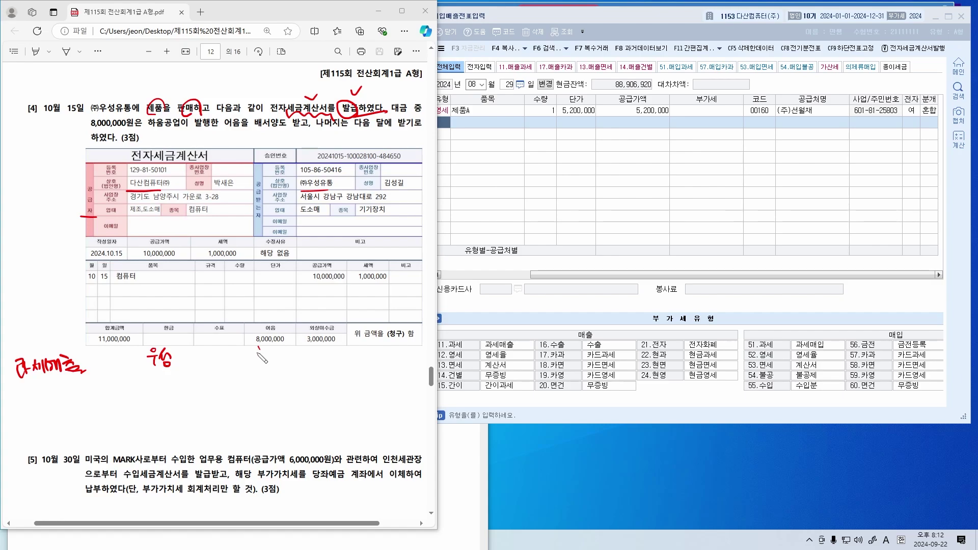
left_click_drag(263, 356, 280, 362)
left_click_drag(166, 379, 167, 444)
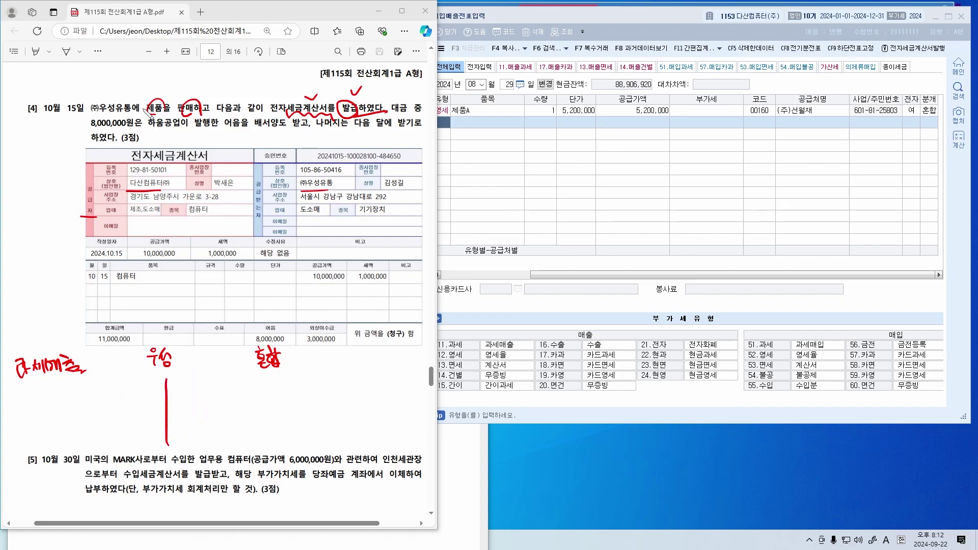
left_click_drag(159, 86, 200, 86)
mouse_move(178, 381)
left_mouse_down()
mouse_move(186, 395)
mouse_move(204, 380)
mouse_move(210, 403)
mouse_move(220, 392)
mouse_move(230, 399)
mouse_move(231, 388)
mouse_move(241, 402)
left_mouse_up()
Write the red amounts 제품매출 10,000,000 and 부가세 1,000,000 in the margin
mouse_move(173, 264)
left_mouse_down()
mouse_move(137, 261)
mouse_move(183, 258)
left_mouse_up()
mouse_move(253, 382)
left_mouse_down()
mouse_move(252, 395)
mouse_move(268, 392)
left_mouse_up()
left_click_drag(280, 389, 318, 387)
mouse_move(322, 384)
left_mouse_down()
mouse_move(321, 393)
mouse_move(354, 378)
left_mouse_up()
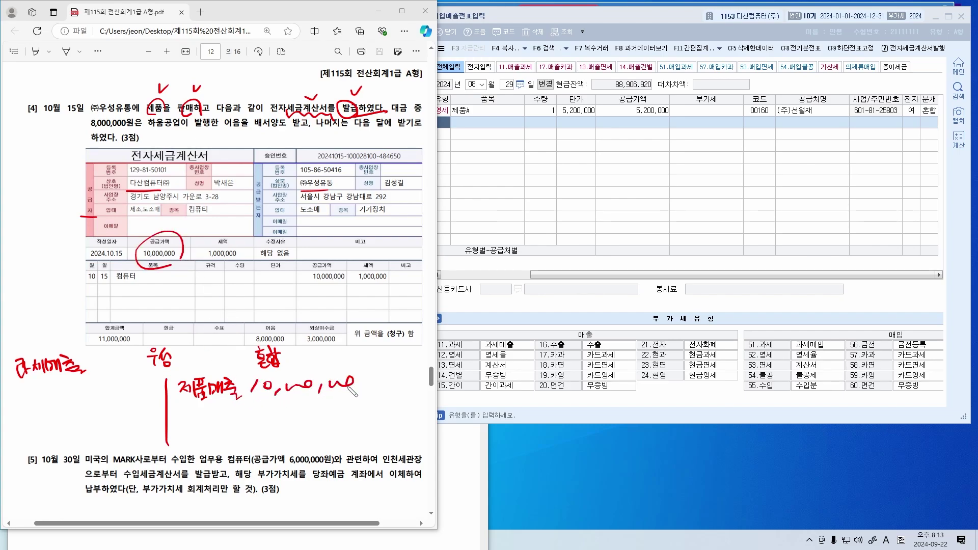
left_click_drag(185, 411, 225, 442)
left_click_drag(266, 414, 264, 427)
mouse_move(280, 421)
left_mouse_down()
mouse_move(277, 429)
mouse_move(308, 423)
left_mouse_up()
left_click_drag(312, 419, 326, 429)
left_click_drag(334, 418, 363, 413)
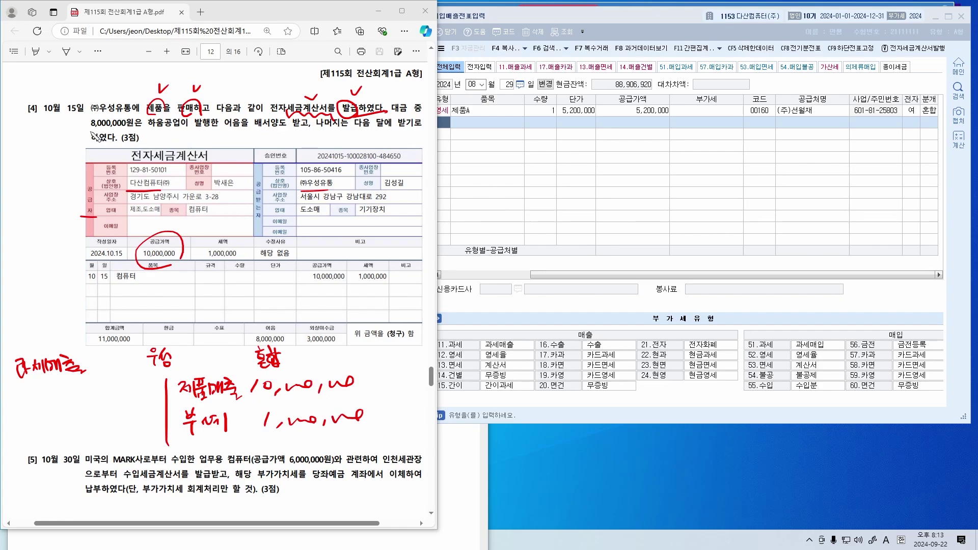
In blue, underline the 8,000,000 note and endorsement wording, and box 하움공업 and ㈜우성유통
left_click_drag(91, 131, 193, 131)
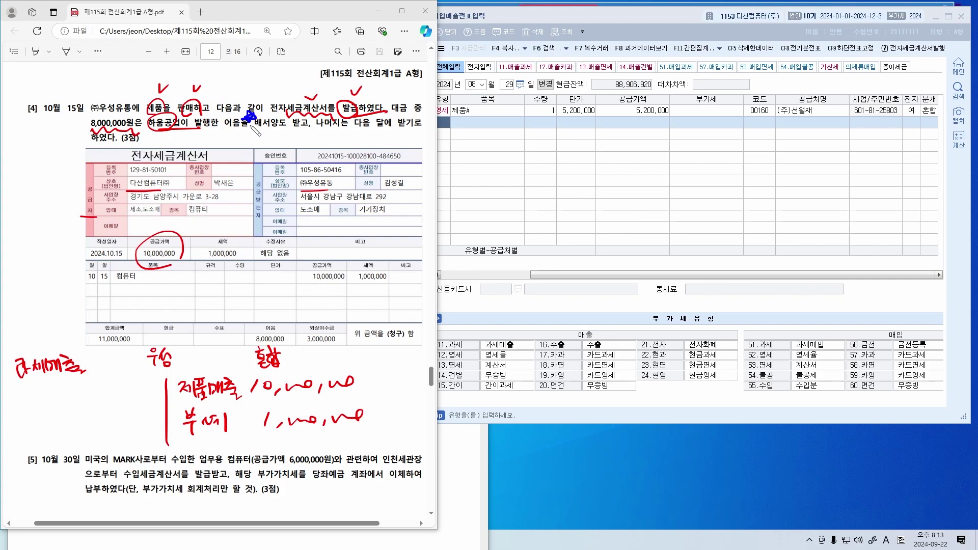
left_click_drag(250, 130, 304, 133)
left_click_drag(243, 130, 303, 132)
mouse_move(175, 369)
left_mouse_down()
mouse_move(151, 339)
mouse_move(179, 370)
left_mouse_up()
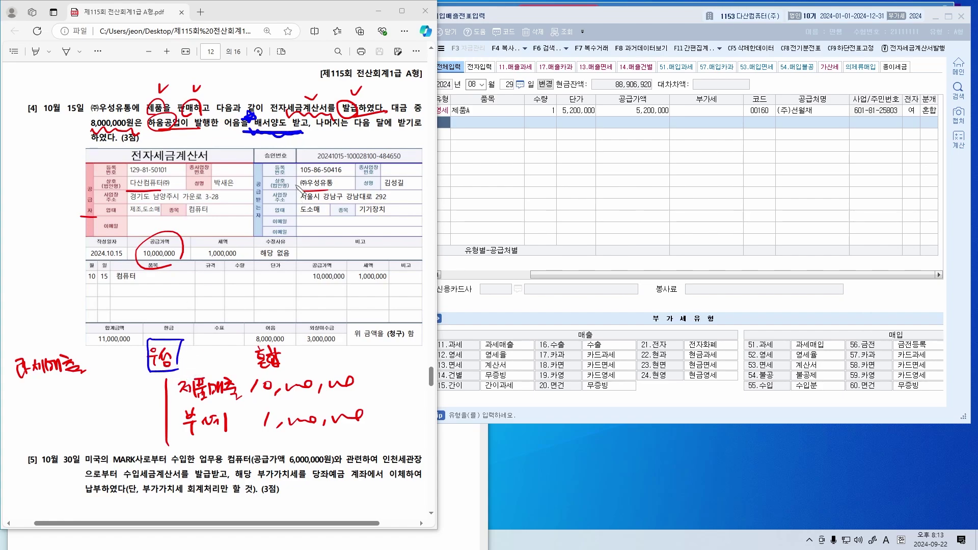
mouse_move(301, 192)
left_mouse_down()
mouse_move(339, 190)
mouse_move(299, 189)
left_mouse_up()
mouse_move(152, 124)
left_mouse_down()
mouse_move(171, 115)
mouse_move(148, 129)
left_mouse_up()
mouse_move(168, 142)
left_mouse_down()
mouse_move(207, 139)
mouse_move(210, 147)
left_mouse_up()
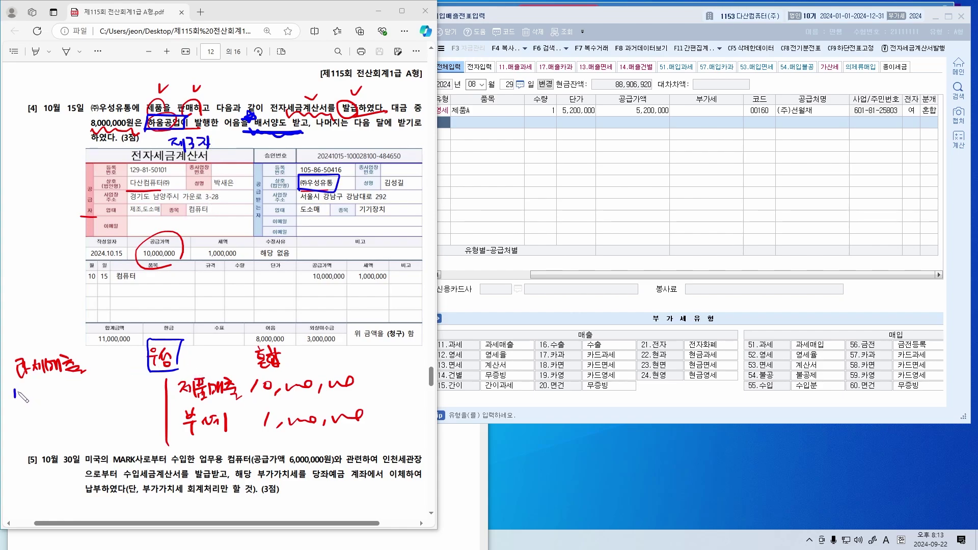
Write the blue 받을어음 8,000,000 note, box 배서양도 and underline the 다음 달 collection
mouse_move(18, 392)
left_mouse_down()
mouse_move(23, 408)
mouse_move(35, 397)
mouse_move(62, 404)
left_mouse_up()
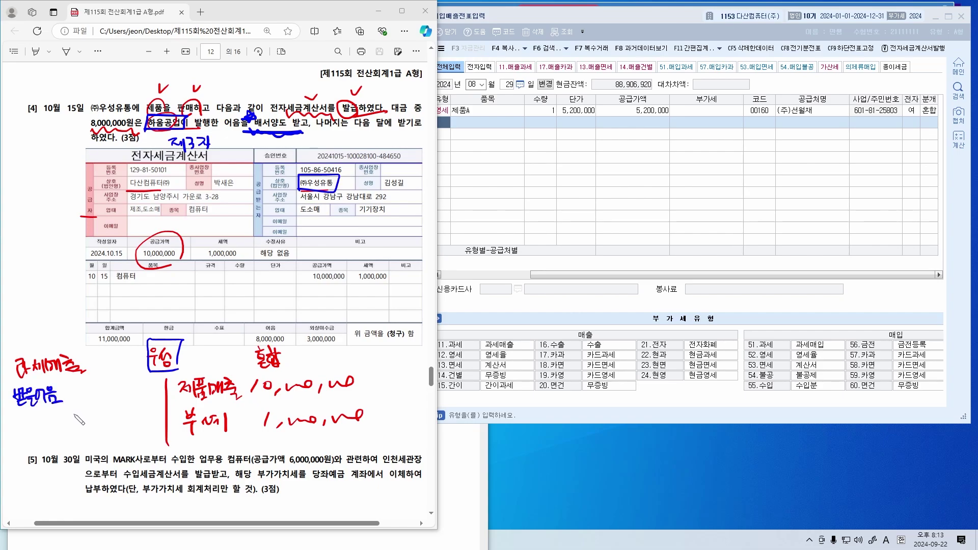
mouse_move(141, 353)
left_mouse_down()
mouse_move(83, 377)
mouse_move(63, 398)
mouse_move(92, 388)
mouse_move(86, 398)
mouse_move(95, 402)
left_mouse_up()
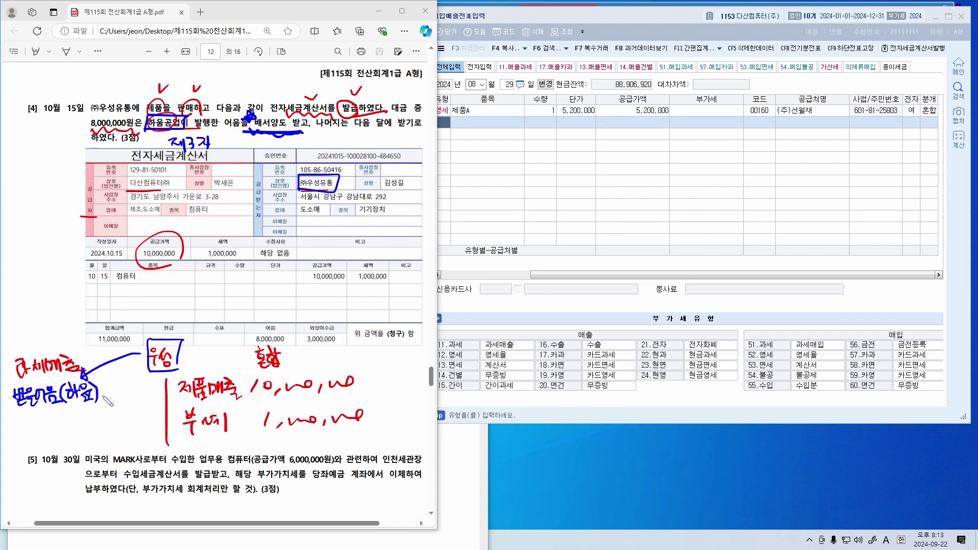
left_click_drag(249, 114, 290, 132)
mouse_move(113, 387)
left_mouse_down()
mouse_move(116, 401)
mouse_move(173, 391)
left_mouse_up()
left_click_drag(104, 420, 105, 438)
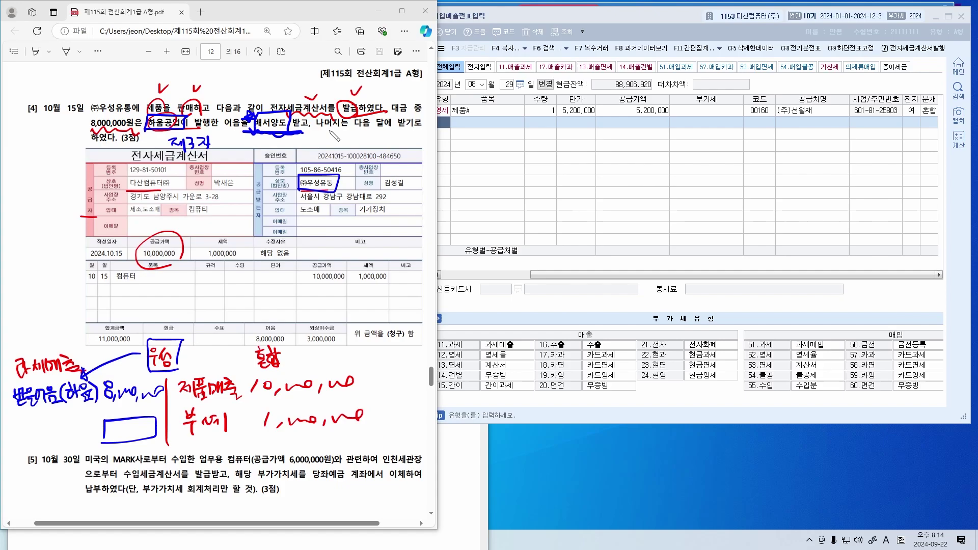
left_click_drag(341, 130, 407, 132)
left_click_drag(88, 146, 116, 146)
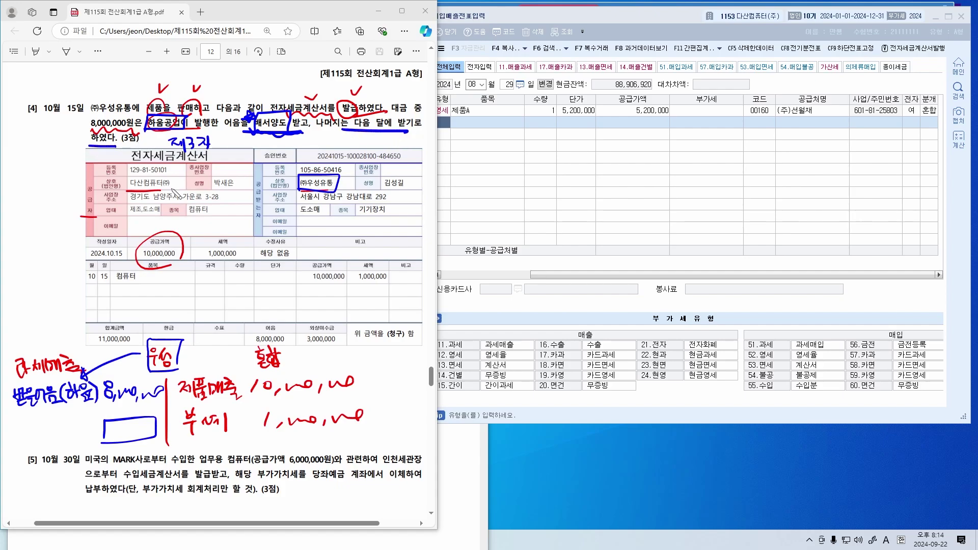
left_click_drag(181, 402, 237, 401)
left_click_drag(370, 144, 377, 142)
Write and circle the blue 미수금 and 외상 notes beside the invoice, re-underlining 제품매출
left_click_drag(20, 255, 48, 261)
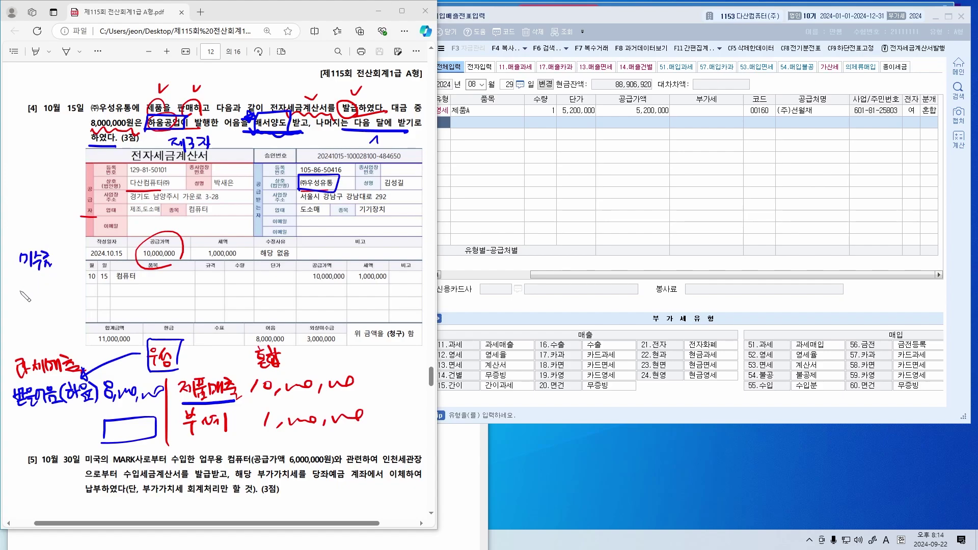
left_click_drag(25, 295, 61, 299)
left_click_drag(57, 298, 61, 303)
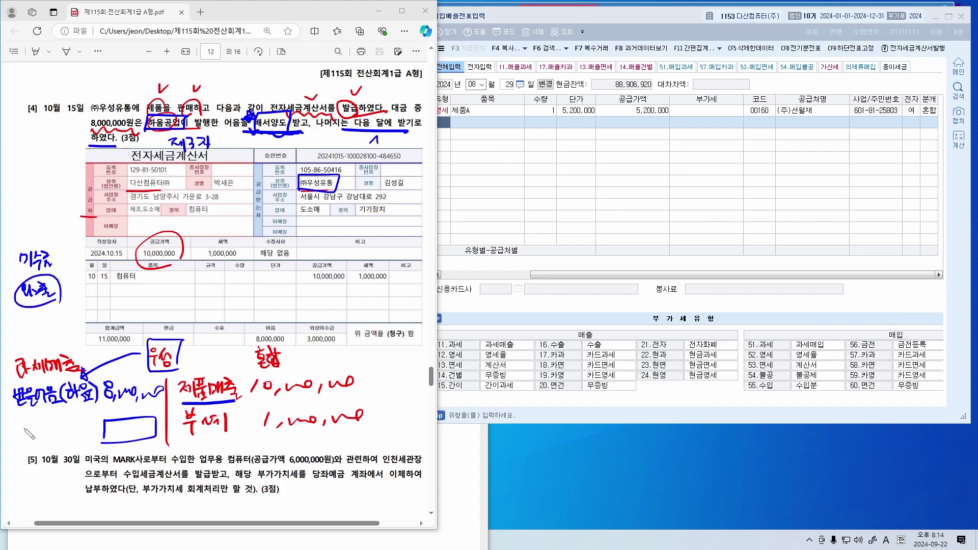
mouse_move(24, 429)
left_mouse_down()
mouse_move(31, 448)
mouse_move(45, 433)
mouse_move(49, 449)
mouse_move(55, 441)
left_mouse_up()
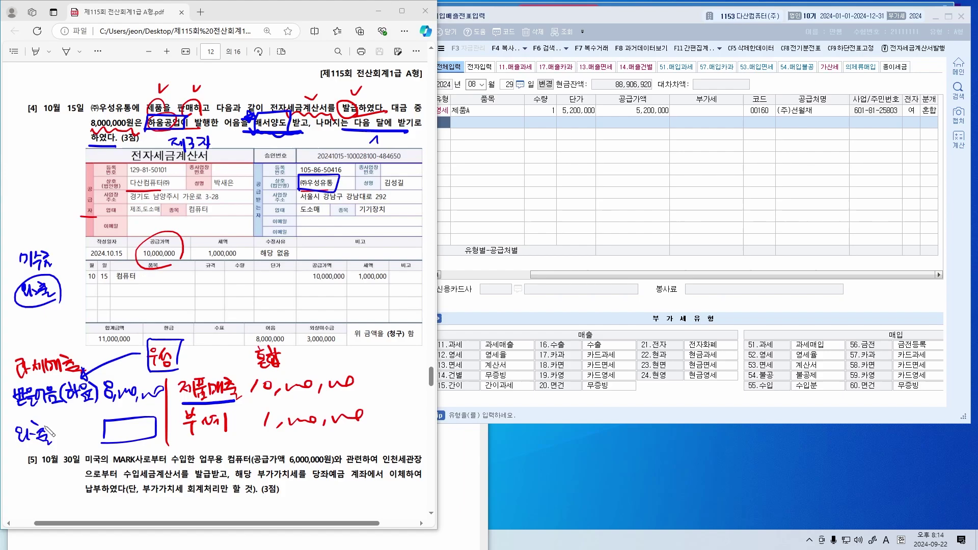
left_click_drag(51, 263, 74, 263)
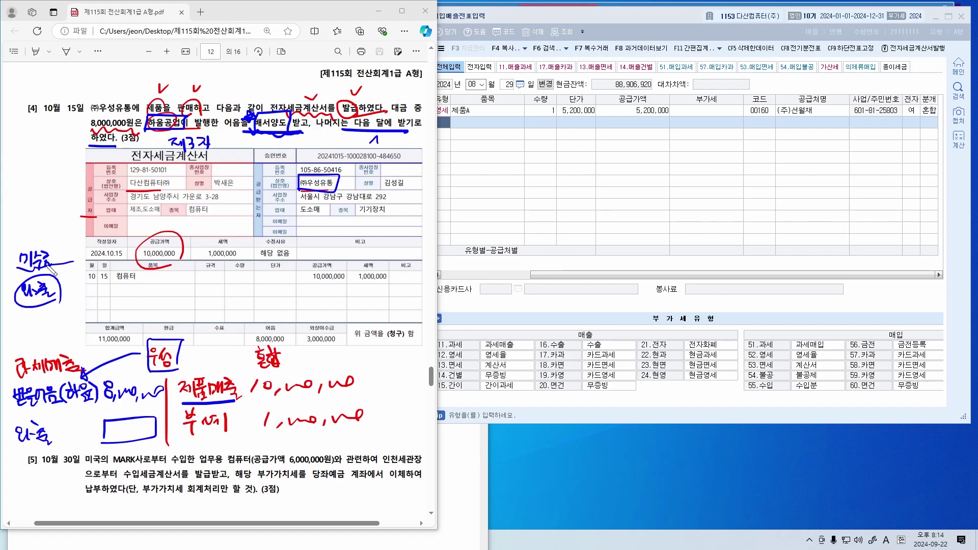
left_click_drag(41, 247, 52, 250)
left_click_drag(185, 402, 237, 402)
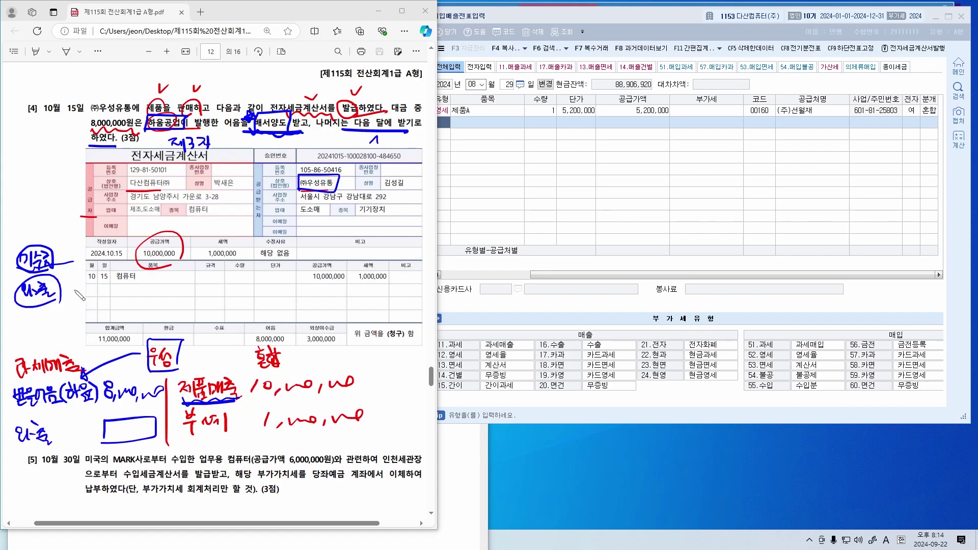
mouse_move(20, 279)
left_mouse_down()
mouse_move(19, 301)
mouse_move(64, 281)
mouse_move(19, 308)
left_mouse_up()
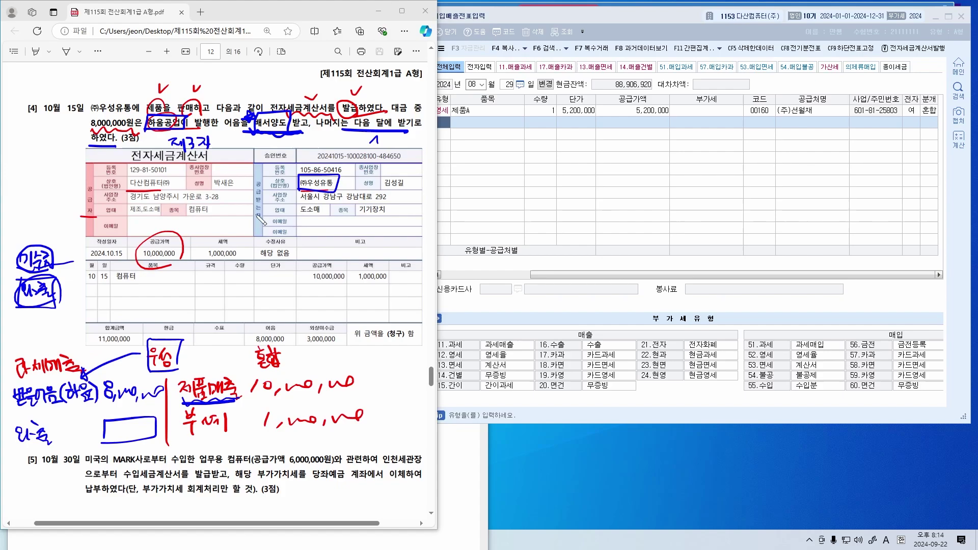
Enter a 과세 (11) sale of 컴퓨터, supply value 10,000,000, to customer 00145 (주)우성유통
left_click(575, 179)
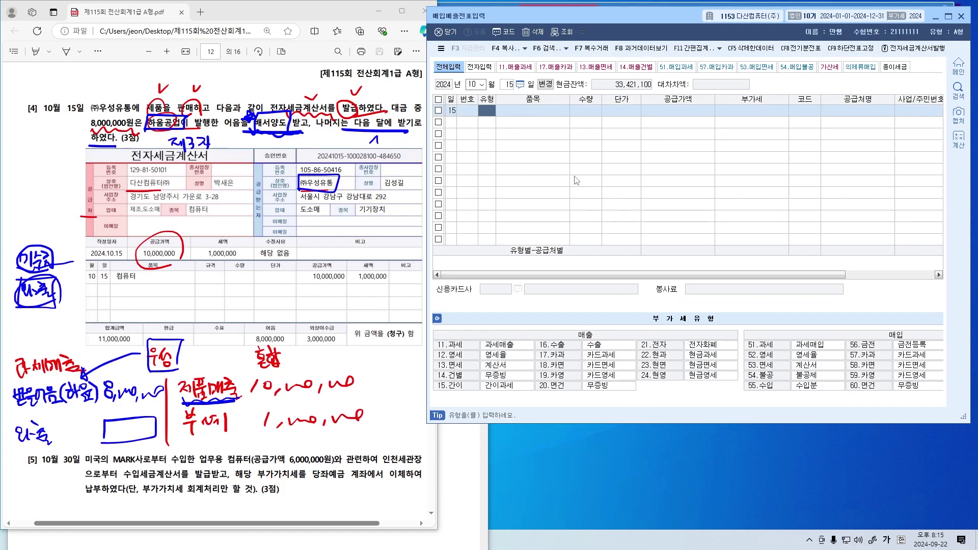
type("11")
key("Return")
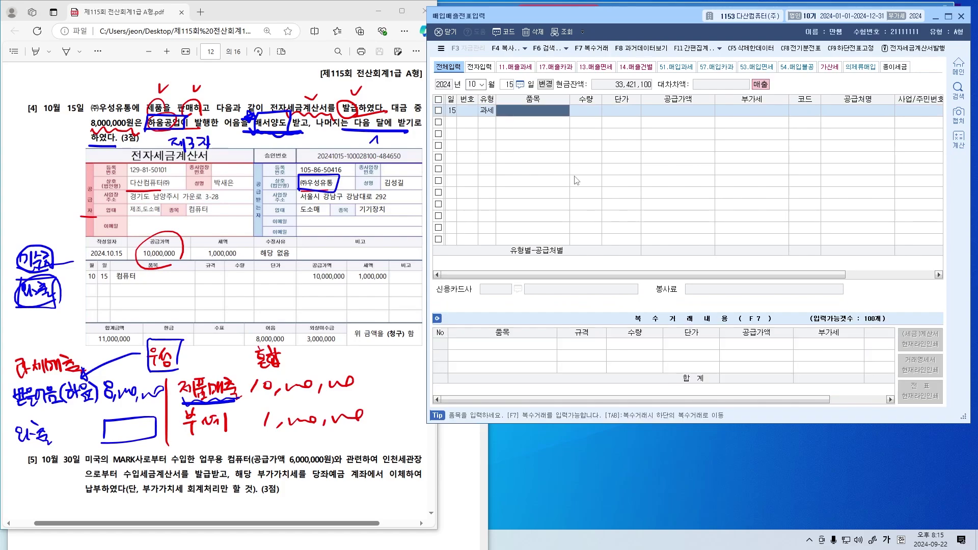
type("컴퓨터")
key("Return")
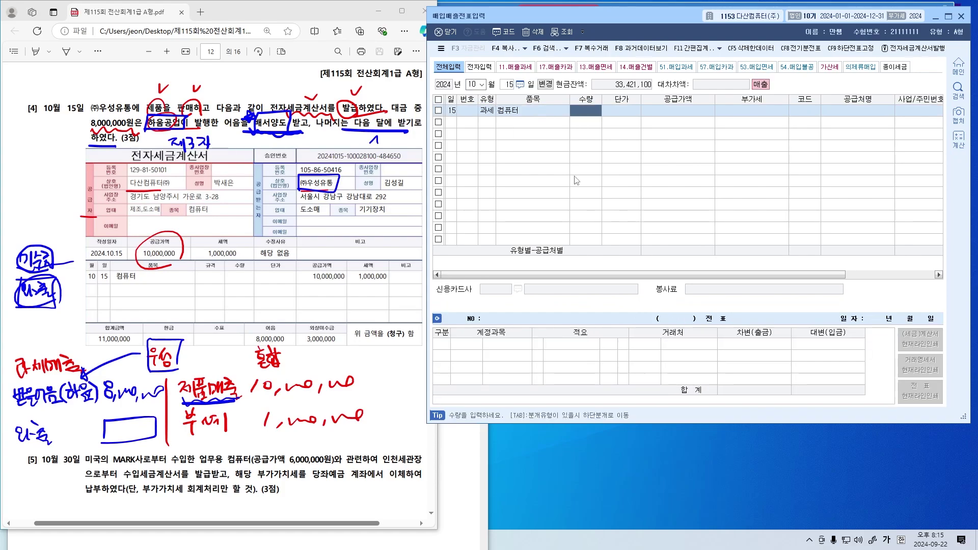
key("Return")
key("Return")
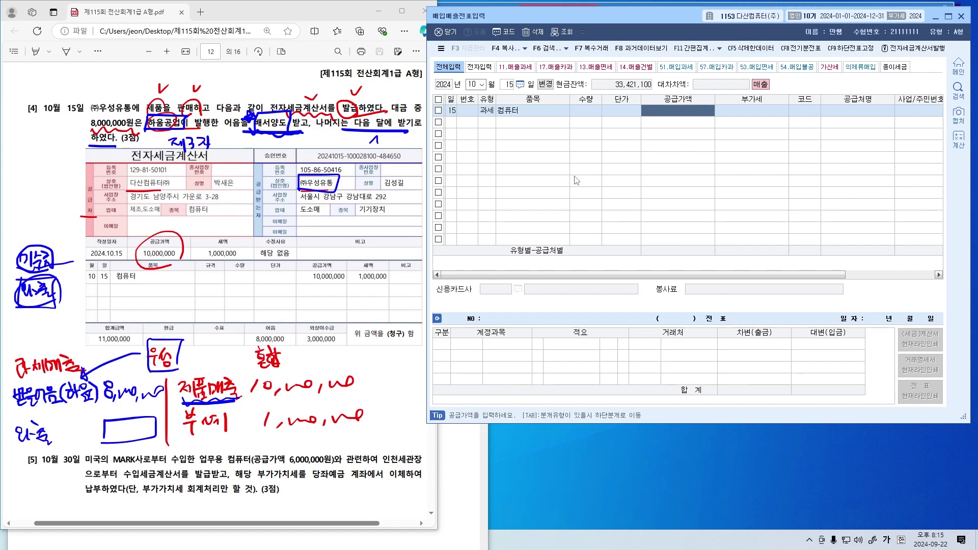
type("10,000,000")
key("Return")
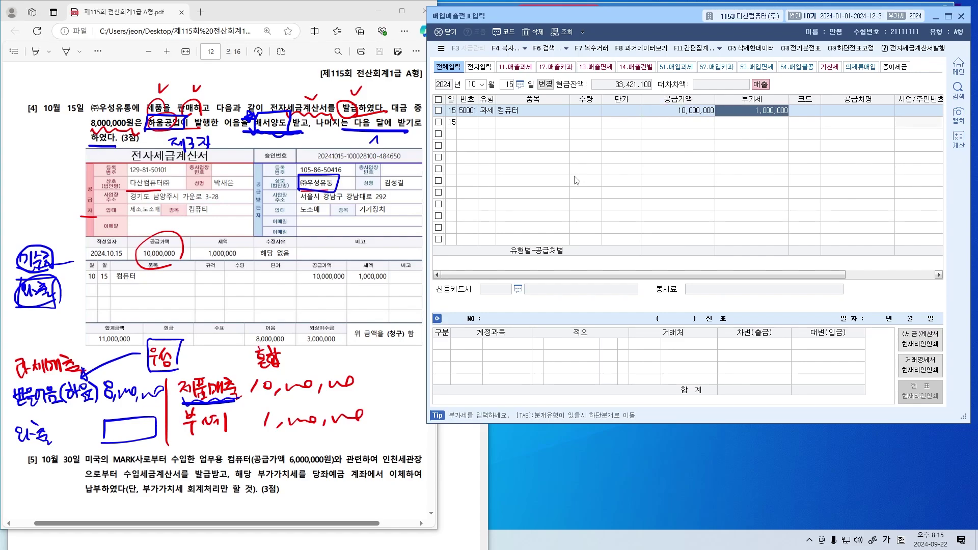
key("Return")
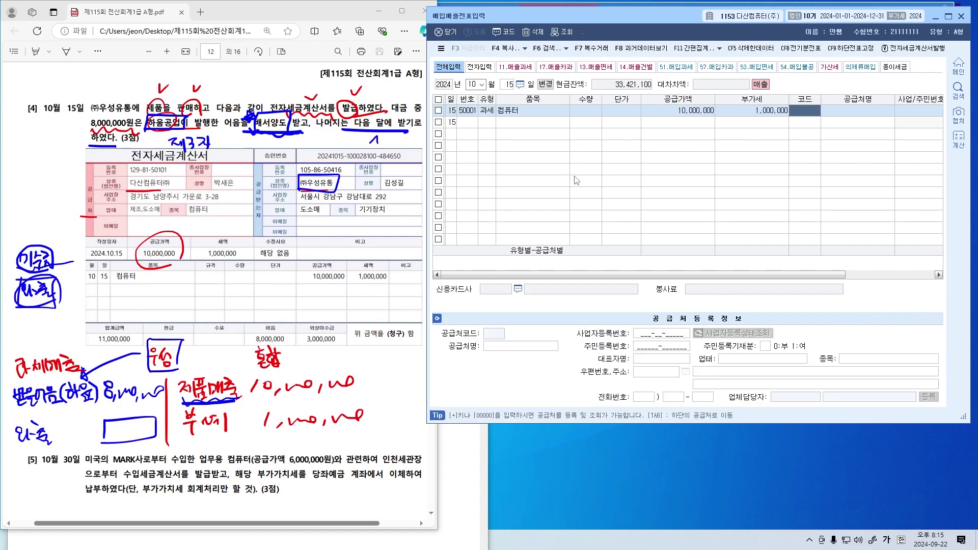
key("F2")
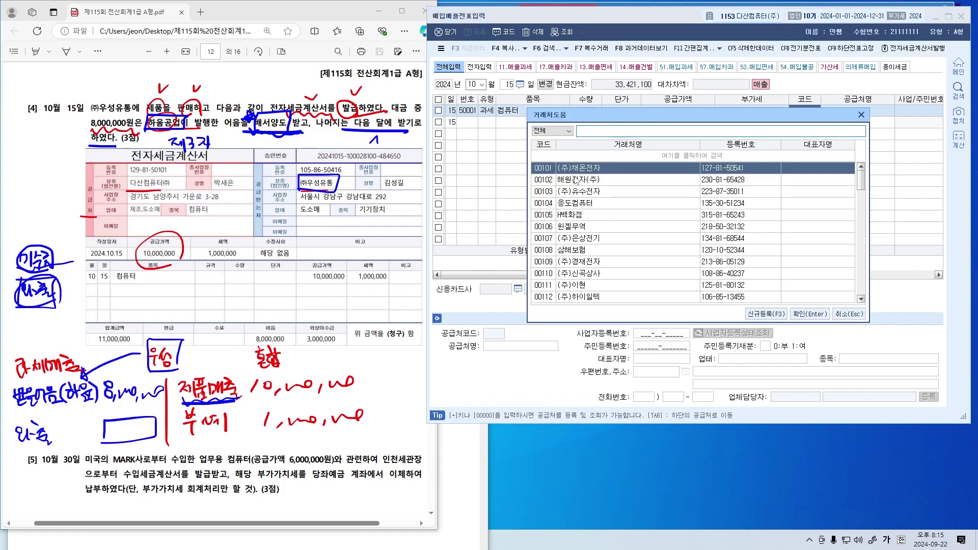
type("우성")
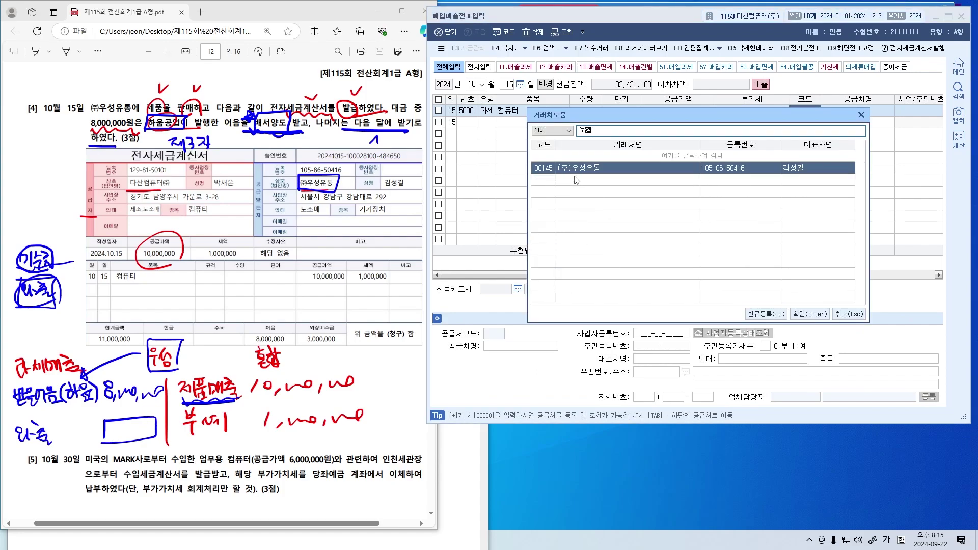
key("Return")
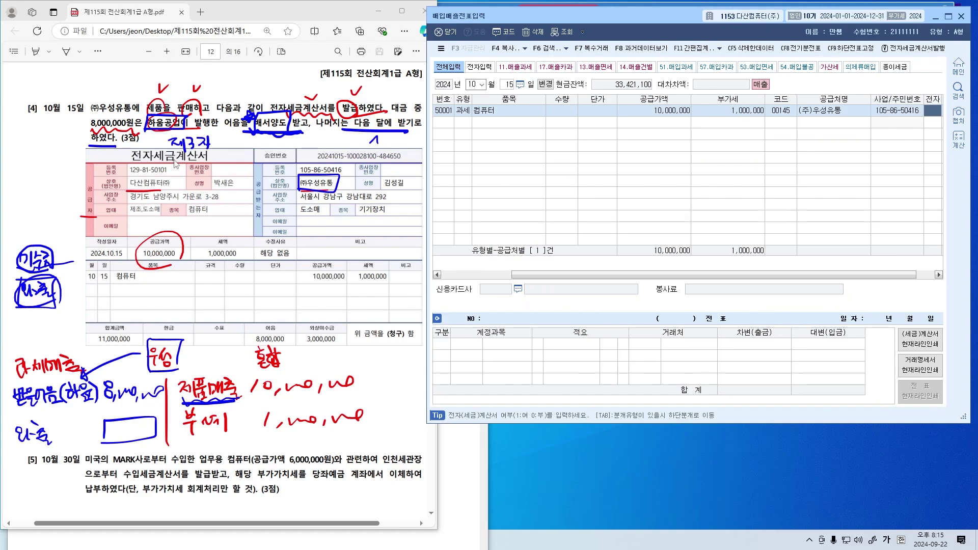
Set the journal to 혼합 and add a 받을어음 debit line
type("1")
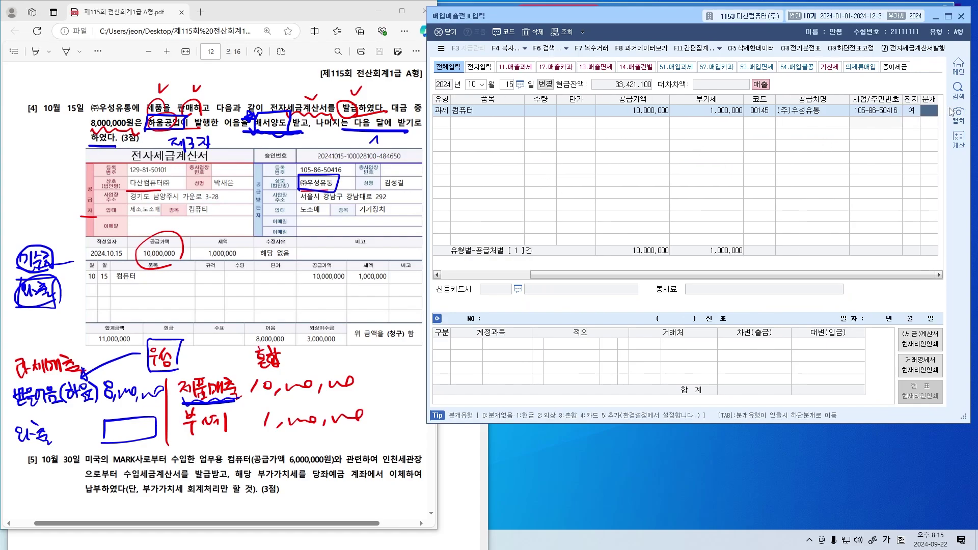
type("3")
key("Return")
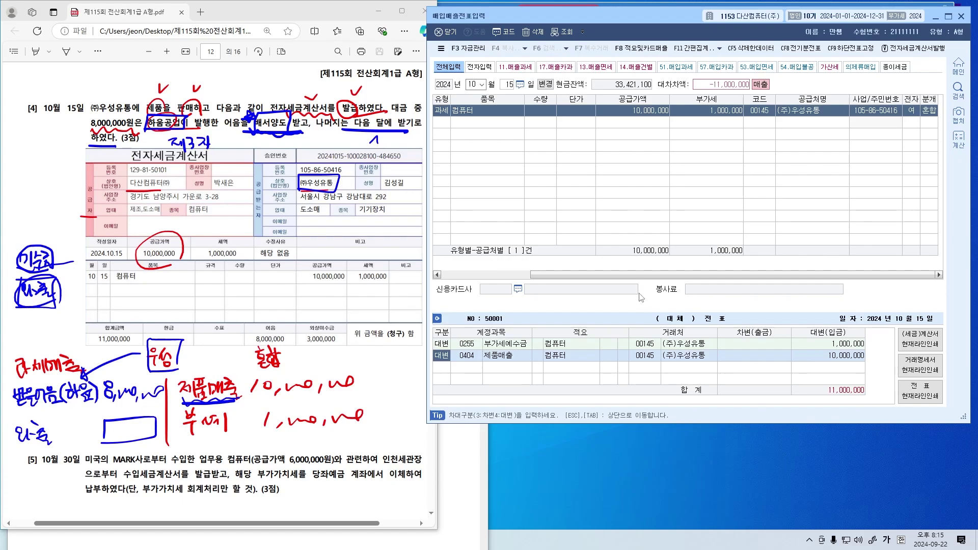
key("Return")
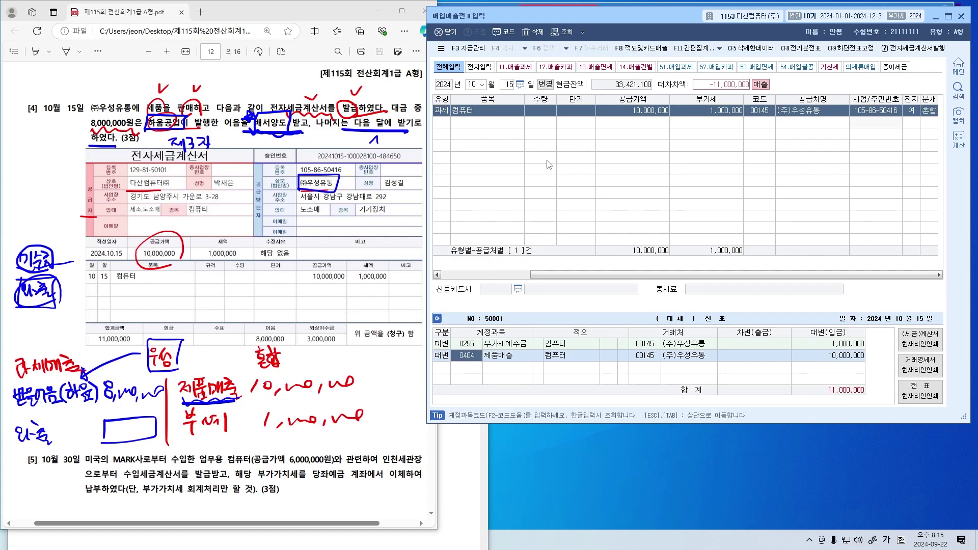
key("Return")
type("3")
key("Return")
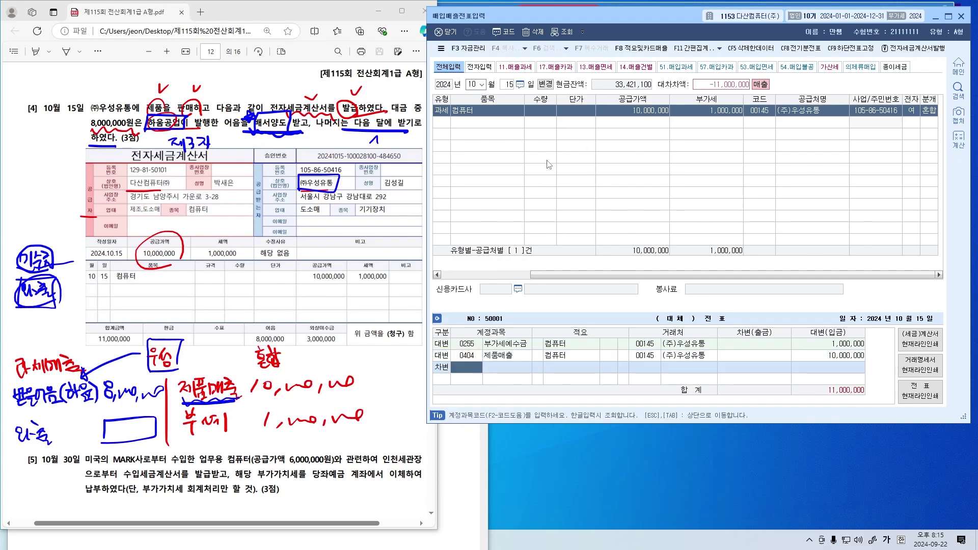
type("받을어음")
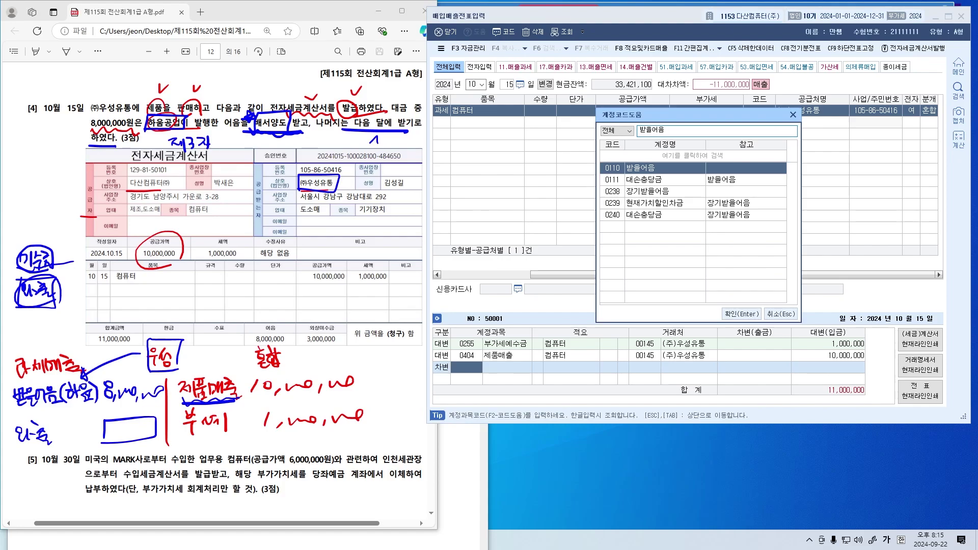
key("Return")
Assign customer 하움공업 to the 받을어음 line with an 8,000,000 debit
key("Return")
key("Return")
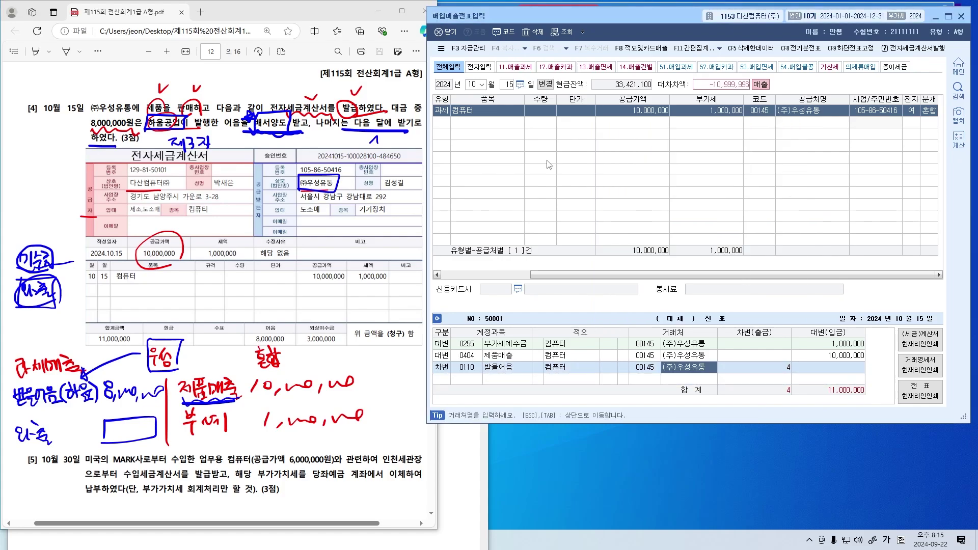
key("Return")
key("Left")
key("Left")
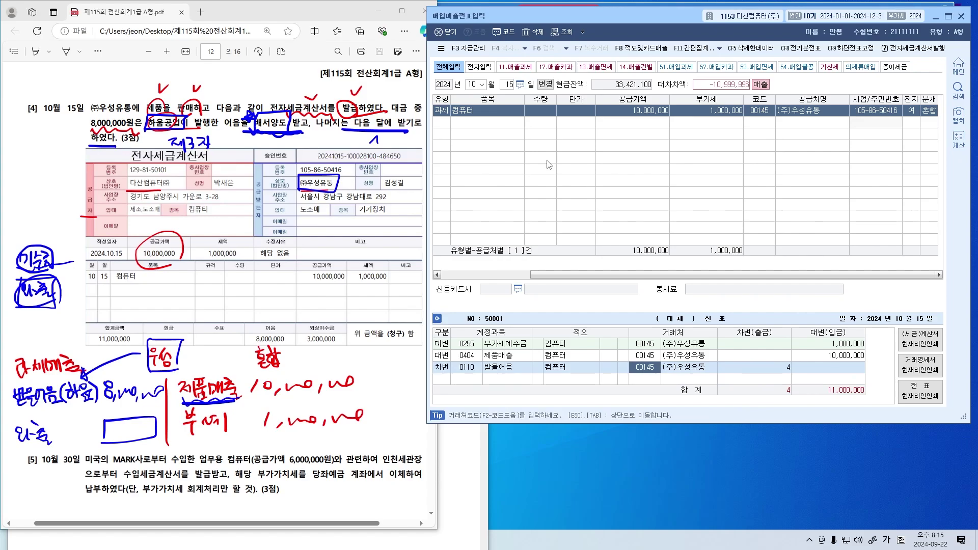
key("F2")
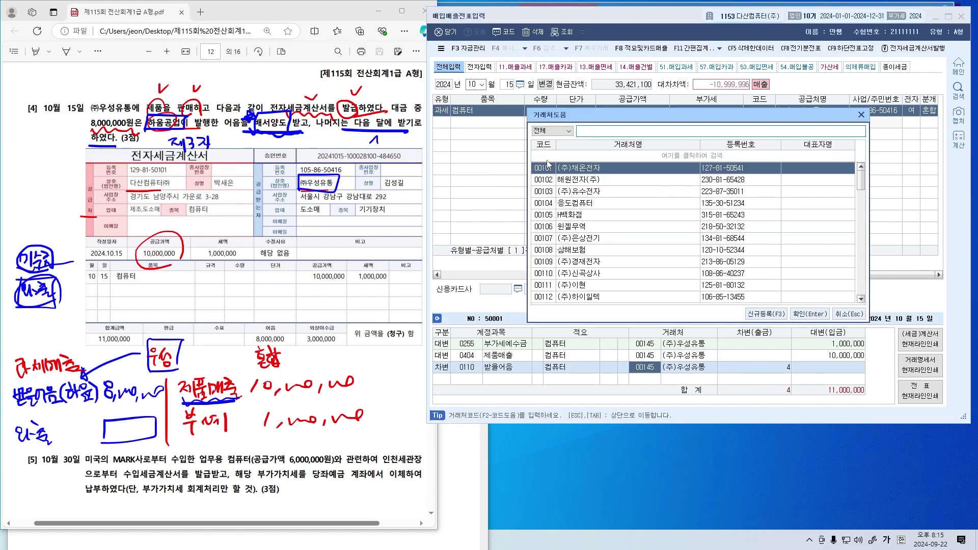
type("하움")
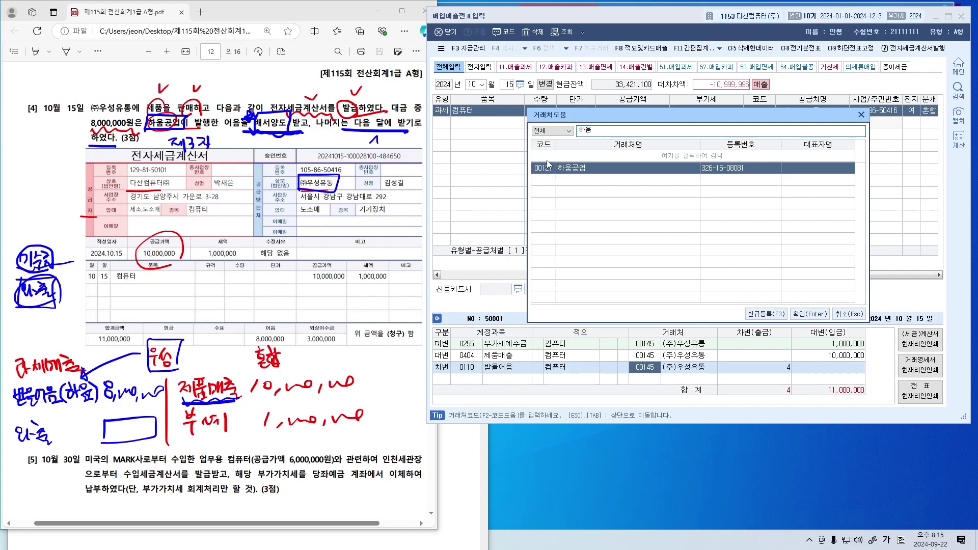
key("Return")
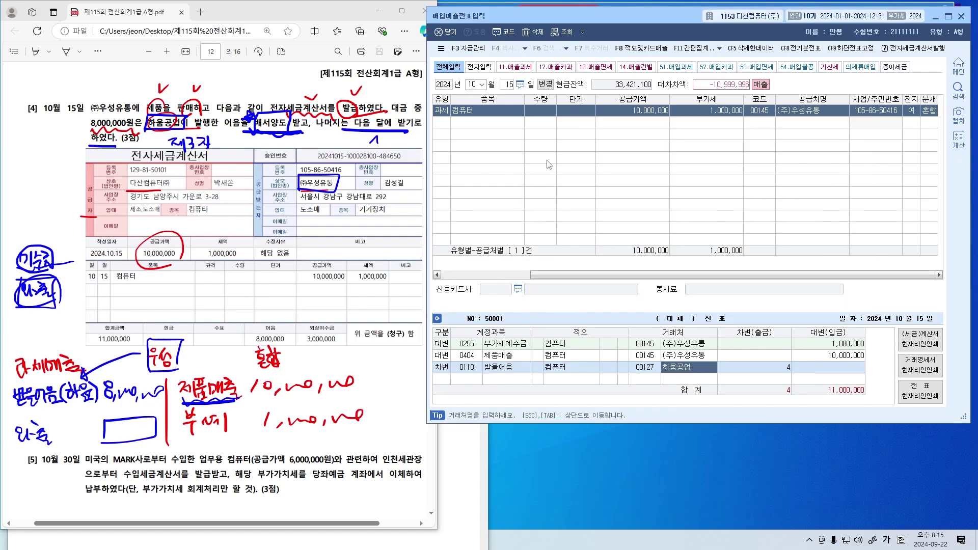
key("Return")
type("8000")
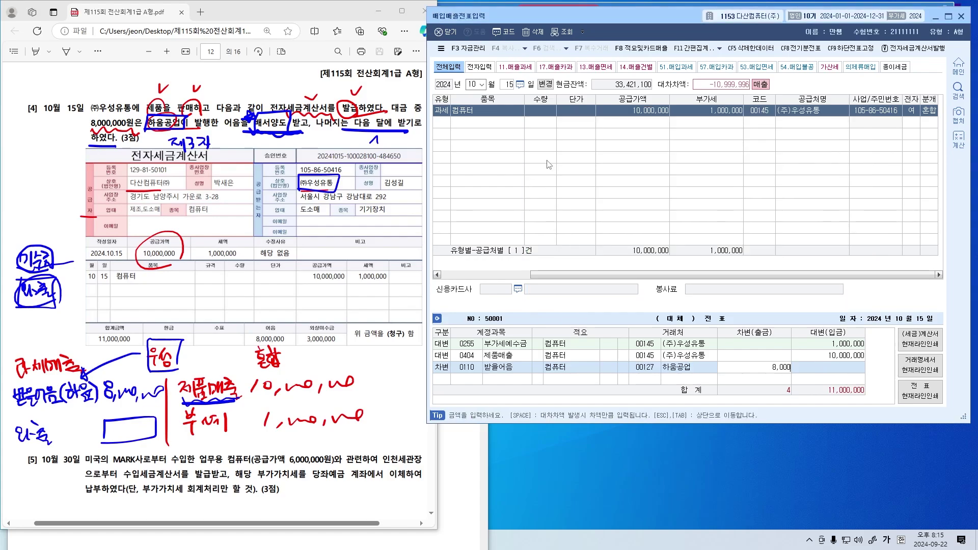
key("Return")
Add the 외상매출금 3,000,000 debit line and review each row's customer and amount
type("3")
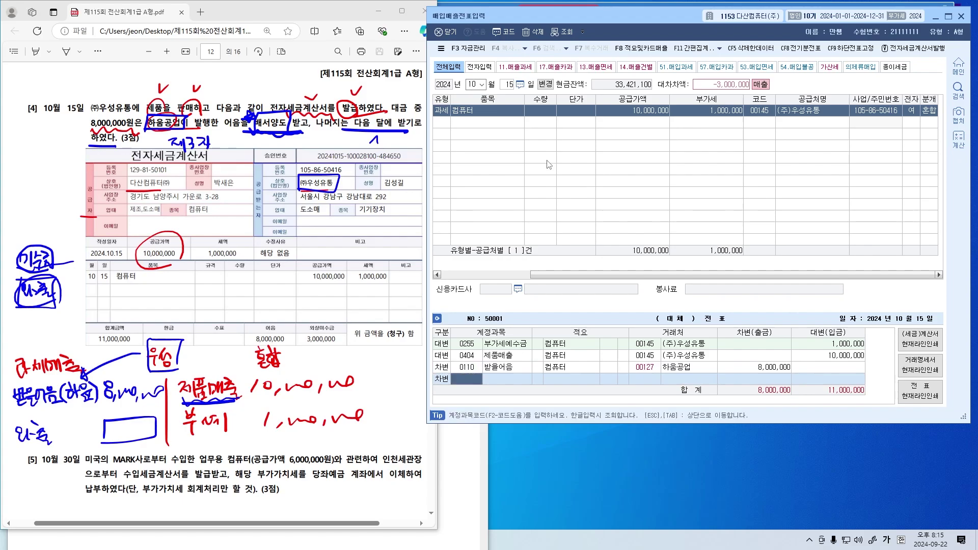
type("퀵")
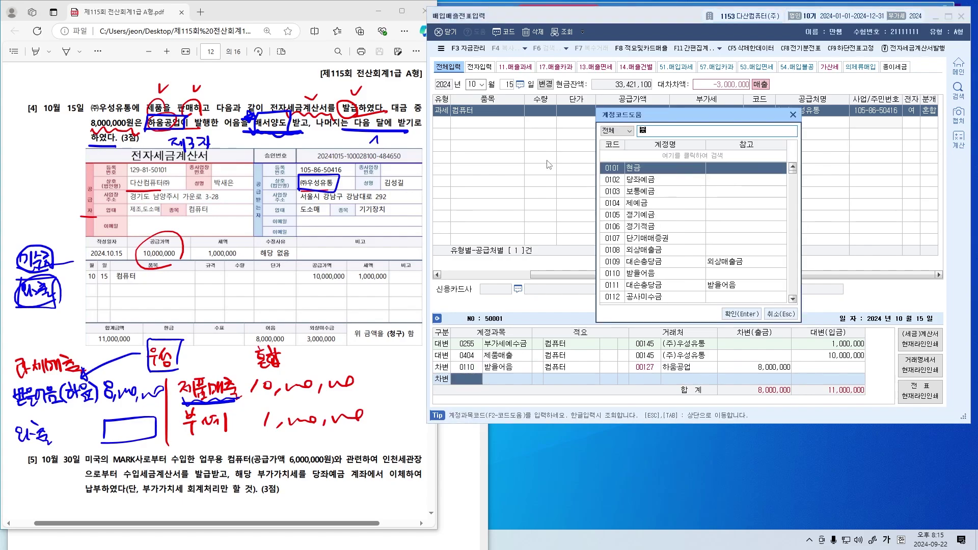
type("상매출")
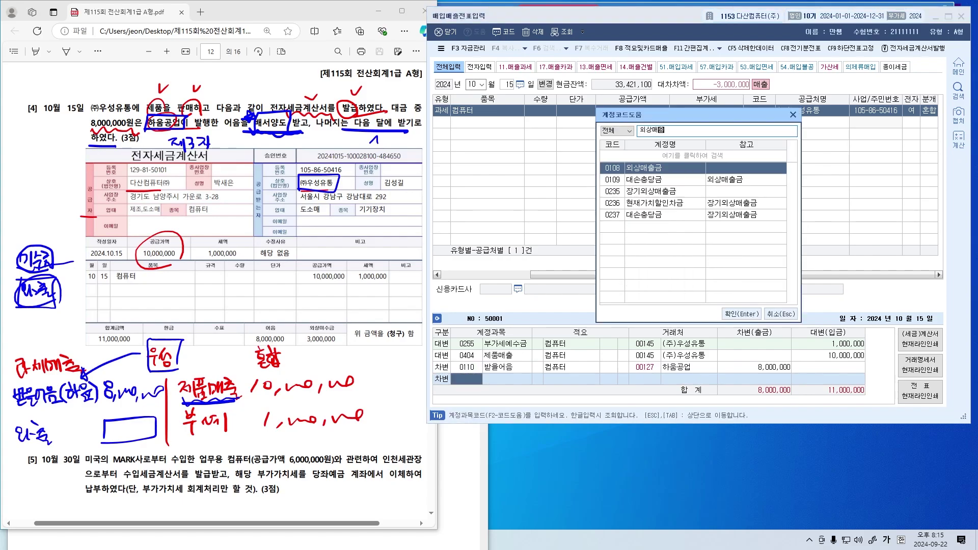
key("Return")
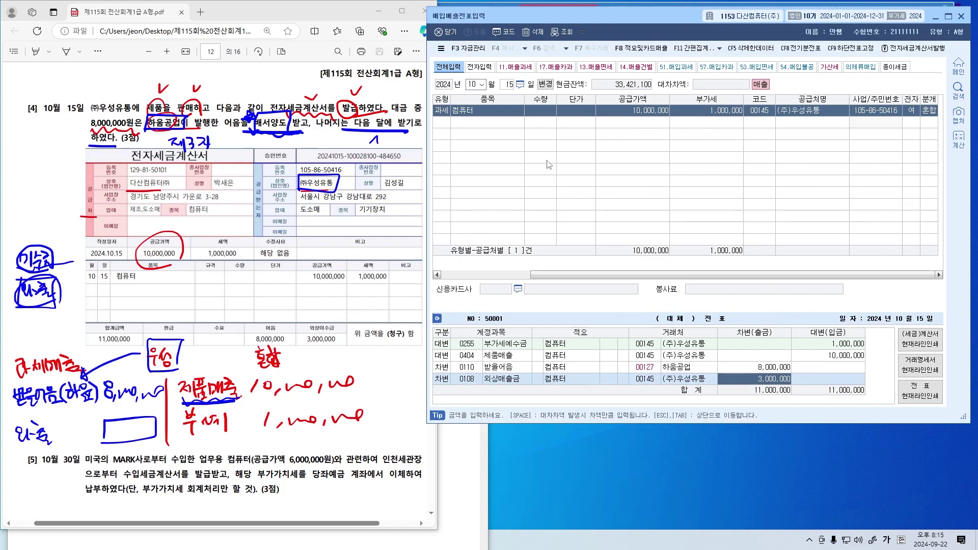
key("Left")
key("Left")
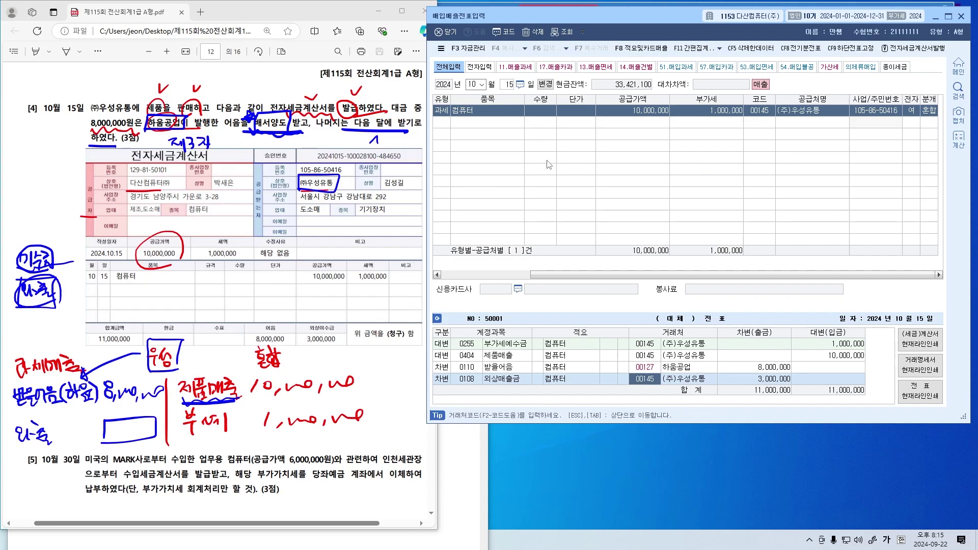
key("Up")
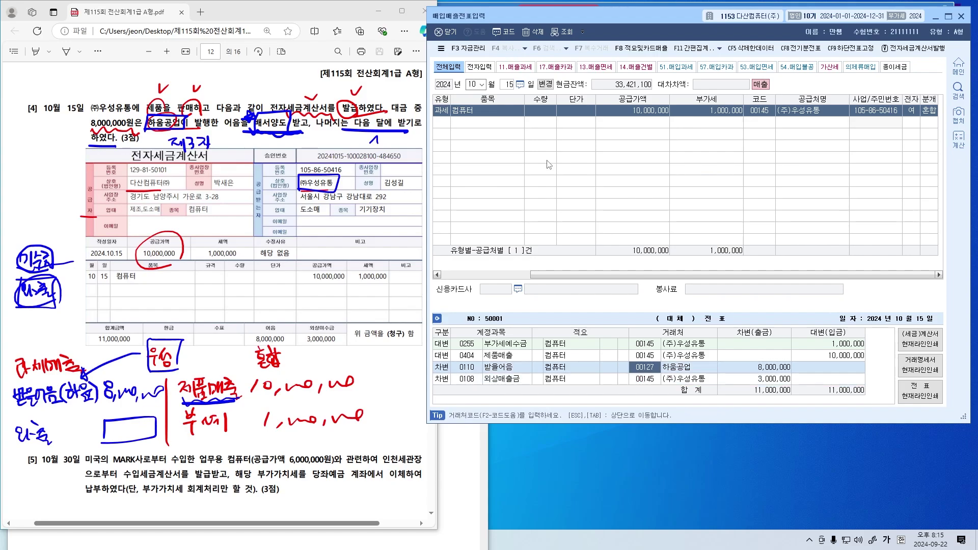
key("Down")
key("Right")
key("Right")
key("Left")
key("Left")
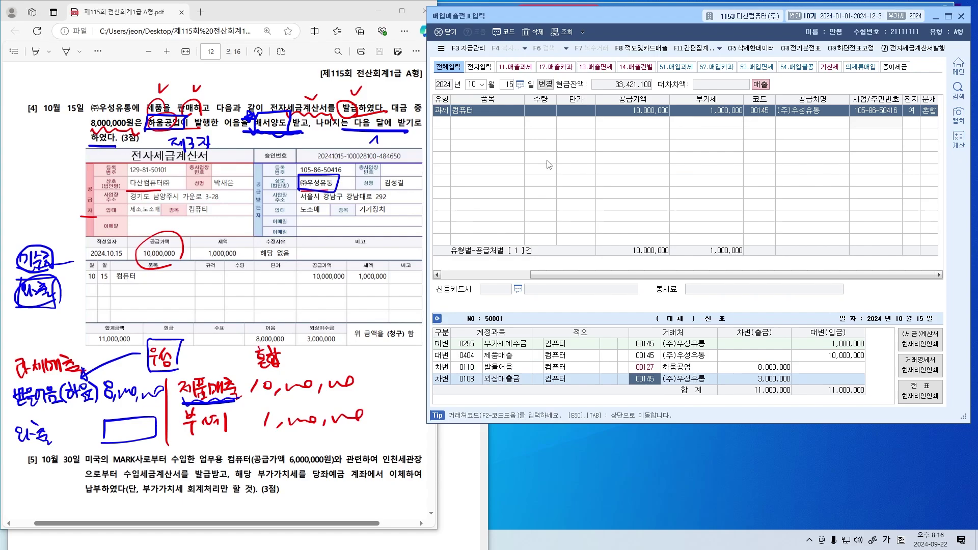
key("Up")
key("Up")
key("Left")
key("Left")
key("Left")
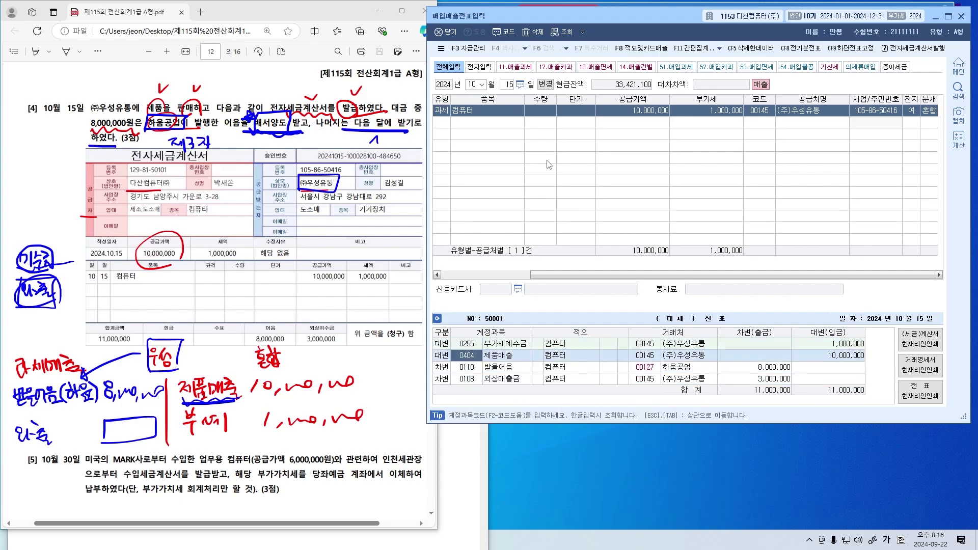
key("Down")
key("Down")
key("Right")
key("Right")
key("Right")
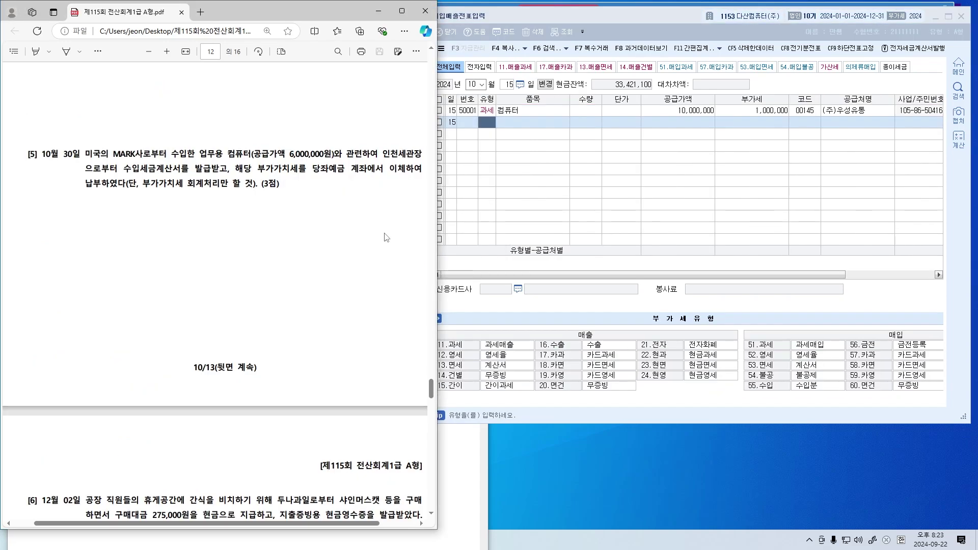
Mark 미국의, 인천세관장 and 수입세금계산서 in question [5] and write the 수입매입 note
scroll(381, 238, "down", 1)
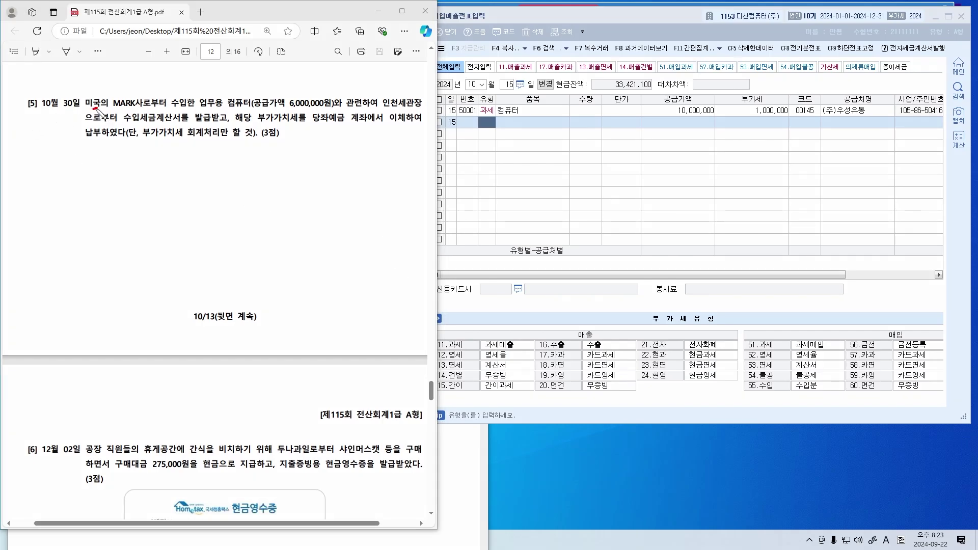
left_click_drag(105, 97, 109, 107)
left_click_drag(391, 111, 429, 108)
mouse_move(136, 123)
left_mouse_down()
mouse_move(179, 126)
mouse_move(223, 113)
mouse_move(206, 124)
left_mouse_up()
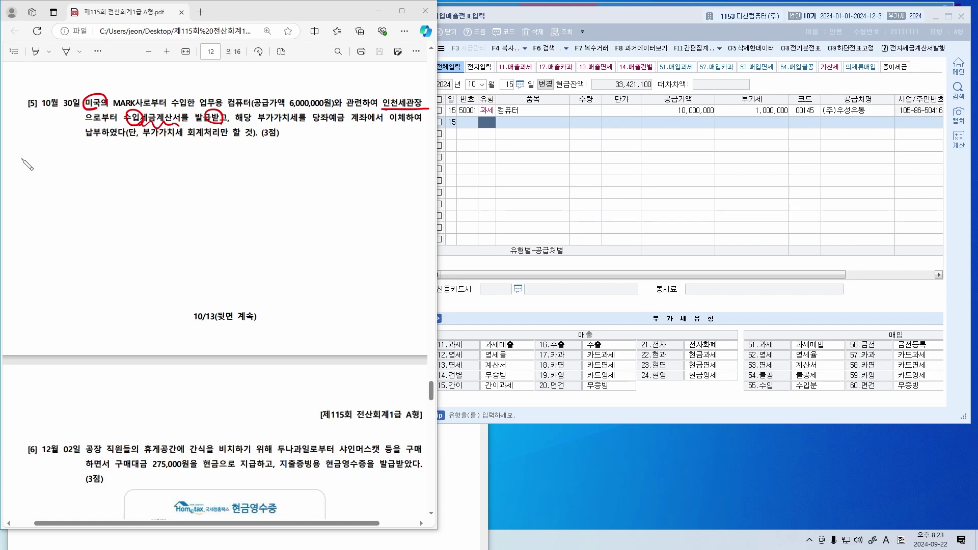
mouse_move(20, 159)
left_mouse_down()
mouse_move(21, 173)
mouse_move(51, 162)
mouse_move(45, 179)
mouse_move(76, 168)
mouse_move(86, 170)
mouse_move(80, 180)
mouse_move(147, 168)
mouse_move(156, 178)
mouse_move(161, 163)
mouse_move(184, 167)
mouse_move(187, 187)
left_mouse_up()
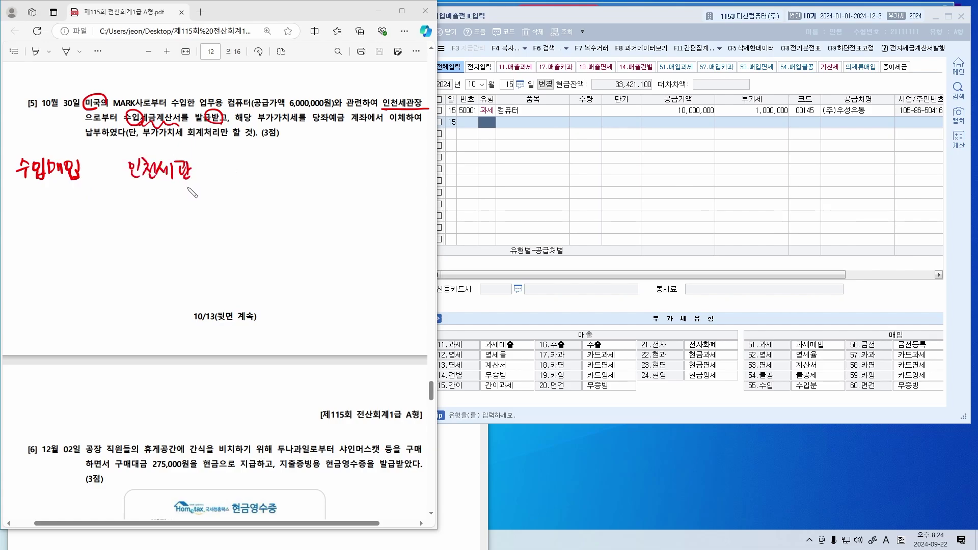
left_click_drag(112, 108, 140, 108)
mouse_move(137, 97)
left_mouse_down()
mouse_move(119, 110)
mouse_move(136, 109)
left_mouse_up()
Add the 혼합 note and a divider, and wavy-underline 업무용 컴퓨터
mouse_move(275, 155)
left_mouse_down()
mouse_move(283, 178)
mouse_move(308, 170)
mouse_move(303, 186)
mouse_move(285, 174)
left_mouse_up()
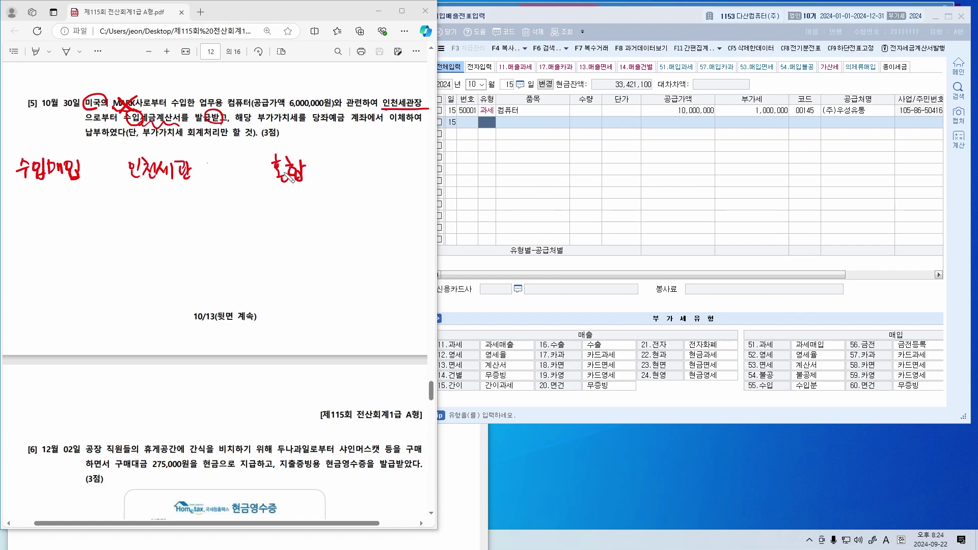
left_click_drag(279, 275, 270, 267)
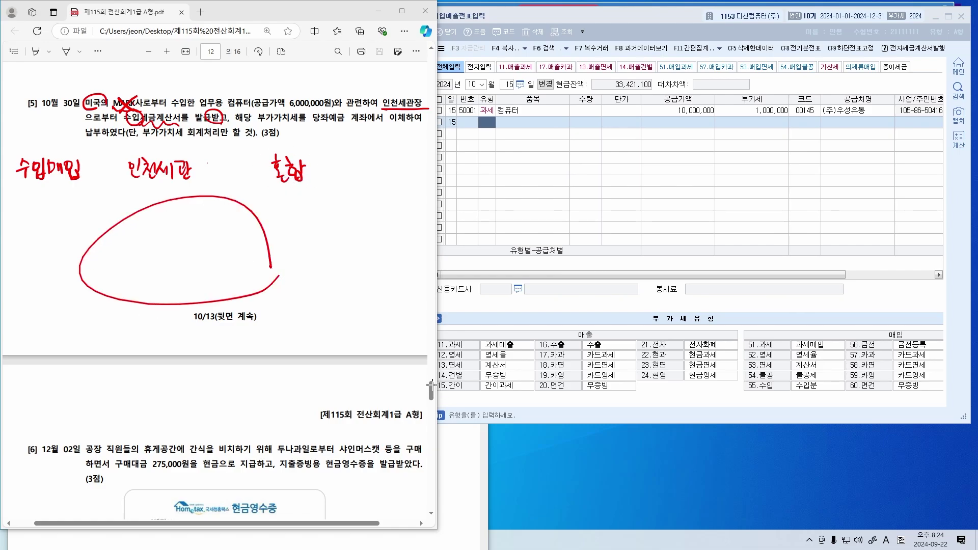
key("ctrl+z")
left_click_drag(205, 200, 217, 299)
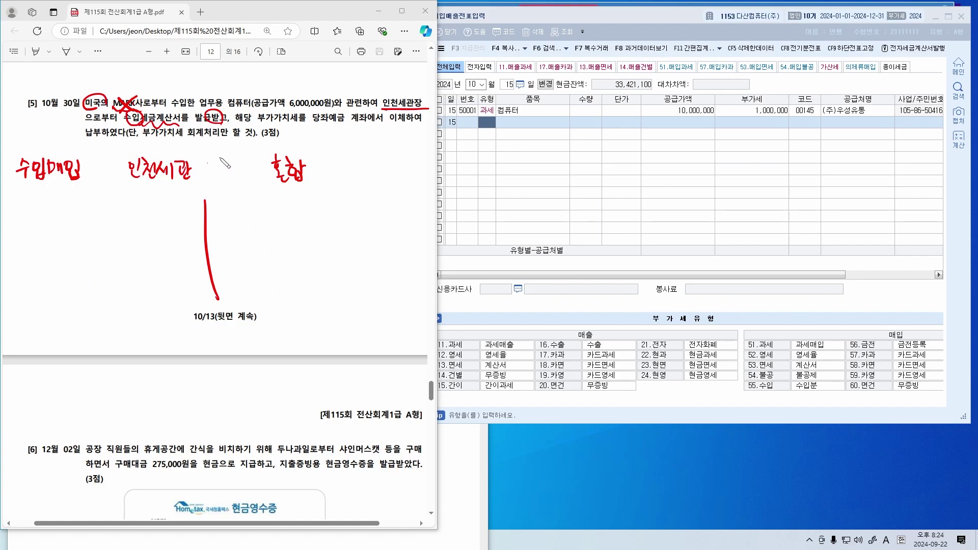
left_click_drag(196, 107, 255, 106)
mouse_move(218, 76)
left_mouse_down()
mouse_move(231, 96)
mouse_move(239, 72)
mouse_move(234, 90)
mouse_move(244, 100)
left_mouse_up()
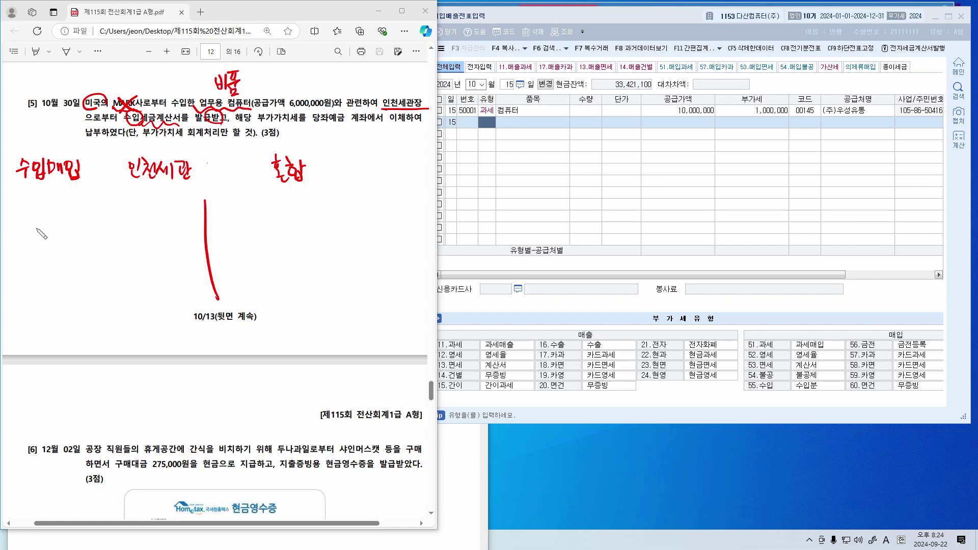
mouse_move(43, 219)
left_mouse_down()
mouse_move(51, 230)
mouse_move(35, 232)
mouse_move(60, 236)
mouse_move(49, 228)
left_mouse_up()
left_click_drag(225, 93, 232, 75)
Write the blue 부가세 600,000 note under 수입매입, with an arrow at 6,000,000원
mouse_move(21, 151)
left_mouse_down()
mouse_move(28, 136)
mouse_move(23, 151)
left_mouse_up()
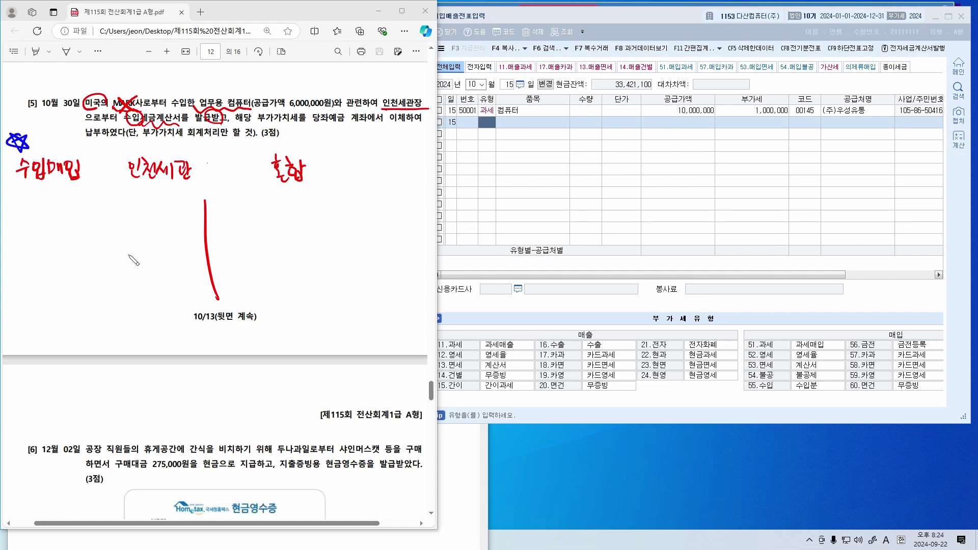
left_click_drag(22, 217, 23, 229)
left_click_drag(31, 216, 30, 229)
left_click_drag(22, 223, 31, 223)
left_click_drag(22, 229, 34, 232)
mouse_move(29, 233)
left_mouse_down()
mouse_move(29, 244)
mouse_move(89, 228)
mouse_move(100, 237)
mouse_move(102, 224)
mouse_move(111, 235)
left_mouse_up()
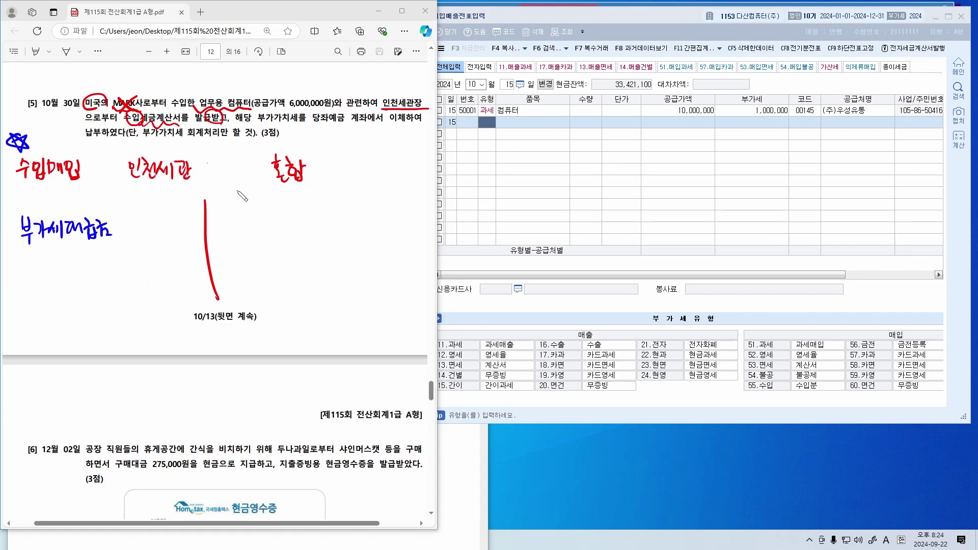
mouse_move(308, 96)
left_mouse_down()
mouse_move(308, 82)
mouse_move(314, 90)
left_mouse_up()
mouse_move(133, 213)
left_mouse_down()
mouse_move(127, 229)
mouse_move(138, 225)
left_mouse_up()
left_click_drag(147, 225, 153, 229)
mouse_move(156, 230)
left_mouse_down()
mouse_move(153, 238)
mouse_move(190, 223)
left_mouse_up()
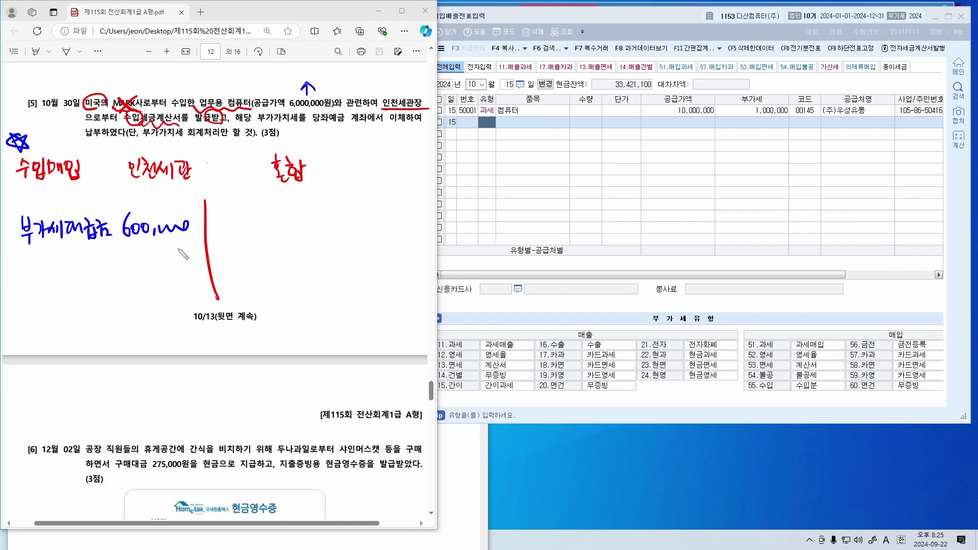
Underline the notes in blue, box 수입세금계산서, link 부가세 to 인천세관, and write 비품
left_click_drag(19, 184, 74, 185)
left_click_drag(28, 249, 74, 248)
mouse_move(125, 113)
left_mouse_down()
mouse_move(179, 111)
mouse_move(125, 125)
left_mouse_up()
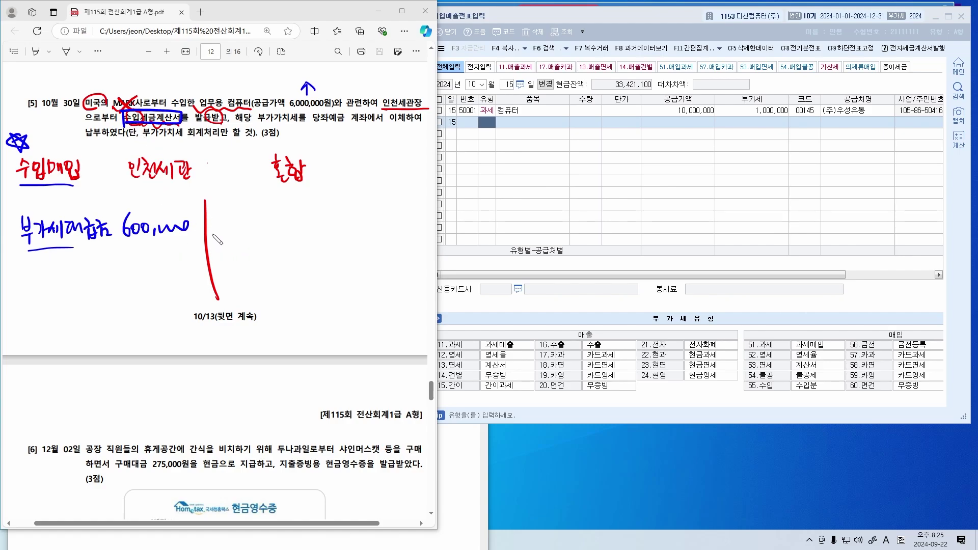
left_click_drag(22, 244, 121, 245)
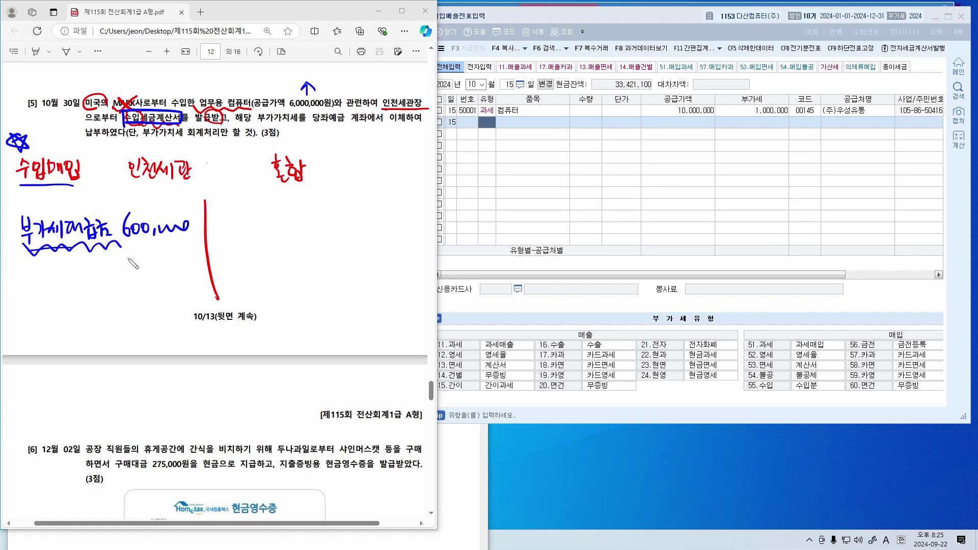
left_click_drag(97, 210, 143, 184)
mouse_move(133, 185)
left_mouse_down()
mouse_move(144, 184)
mouse_move(138, 193)
left_mouse_up()
left_click_drag(129, 189, 144, 191)
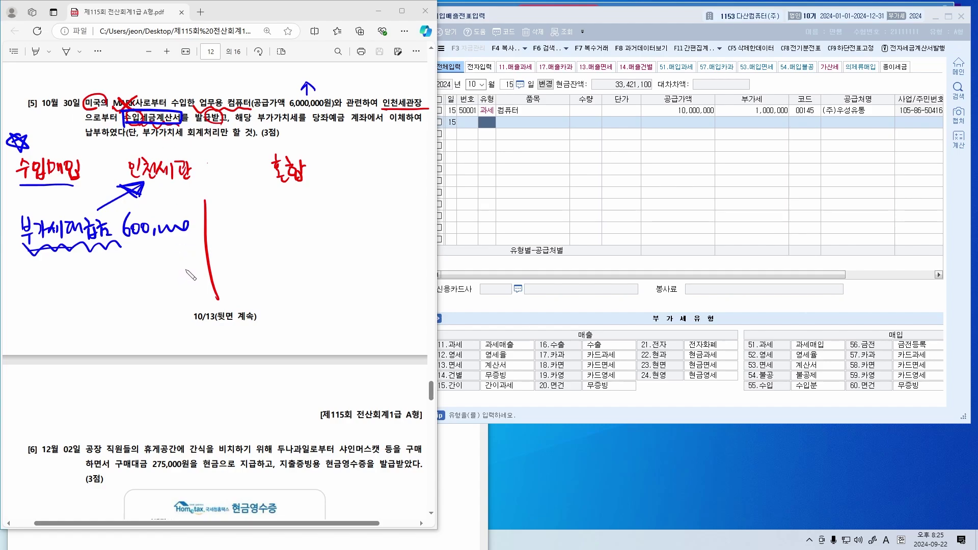
left_click_drag(26, 250, 124, 246)
left_click_drag(83, 255, 184, 245)
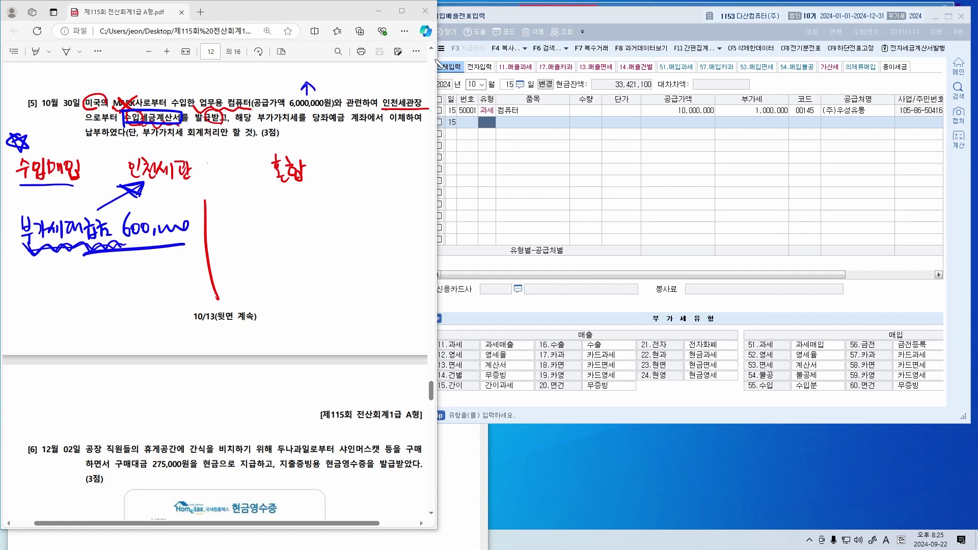
mouse_move(236, 77)
left_mouse_down()
mouse_move(240, 91)
mouse_move(267, 87)
mouse_move(265, 96)
mouse_move(234, 93)
left_mouse_up()
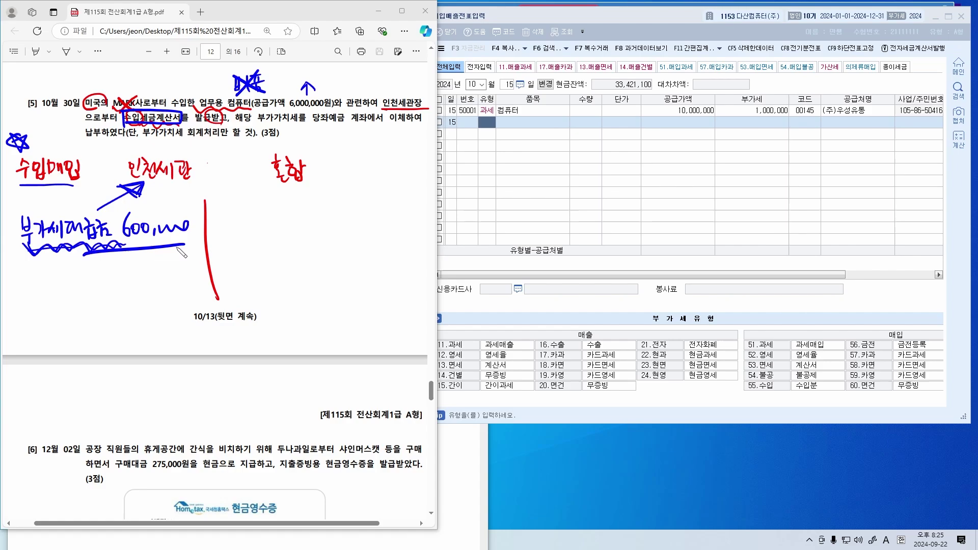
Underline the 부가세대급금 600,000 note and jot handwritten notes beneath it beside problem [5]
left_click_drag(28, 251, 110, 247)
mouse_move(58, 289)
left_mouse_down()
mouse_move(67, 304)
mouse_move(80, 283)
left_mouse_up()
mouse_move(74, 284)
left_mouse_down()
mouse_move(89, 309)
mouse_move(55, 322)
mouse_move(100, 310)
left_mouse_up()
left_click_drag(49, 342, 47, 350)
left_click_drag(54, 340, 63, 358)
left_click_drag(63, 347, 84, 354)
mouse_move(86, 341)
left_mouse_down()
mouse_move(97, 351)
mouse_move(105, 337)
mouse_move(47, 366)
left_mouse_up()
left_click_drag(37, 332, 108, 350)
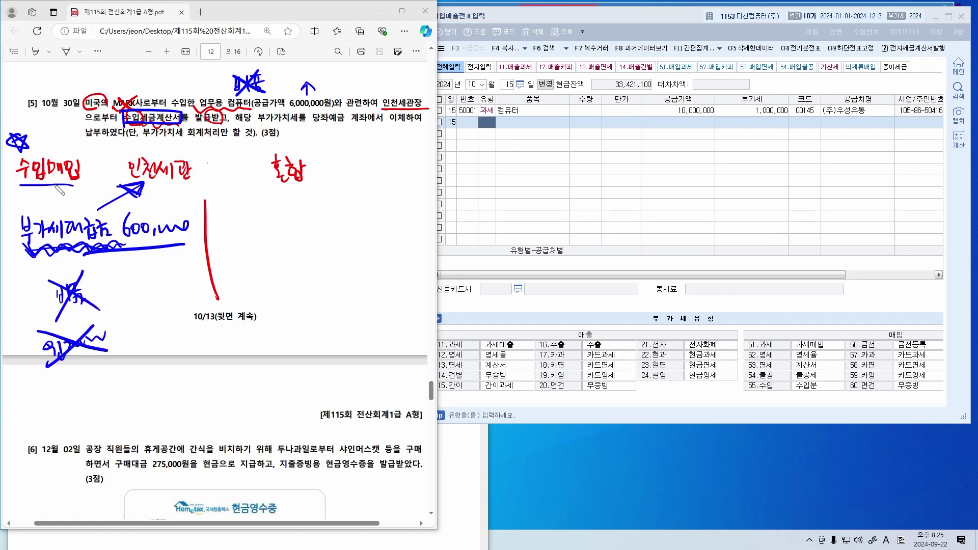
left_click_drag(50, 182, 43, 199)
left_click_drag(41, 195, 56, 198)
Note the 당좌예금 600,000 credit and box the handwritten 인천세관 note
left_click_drag(332, 111, 331, 113)
left_click_drag(225, 214, 235, 227)
mouse_move(235, 220)
left_mouse_down()
mouse_move(303, 235)
mouse_move(324, 222)
mouse_move(387, 215)
left_mouse_up()
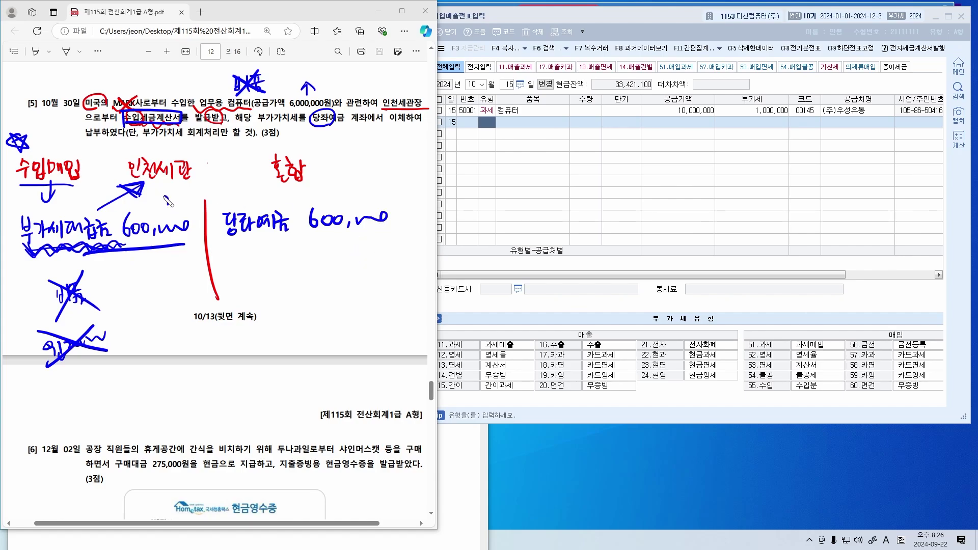
mouse_move(110, 96)
left_mouse_down()
mouse_move(109, 112)
mouse_move(145, 108)
left_mouse_up()
mouse_move(109, 112)
left_mouse_down()
mouse_move(147, 110)
mouse_move(113, 111)
left_mouse_up()
left_click_drag(125, 178, 195, 182)
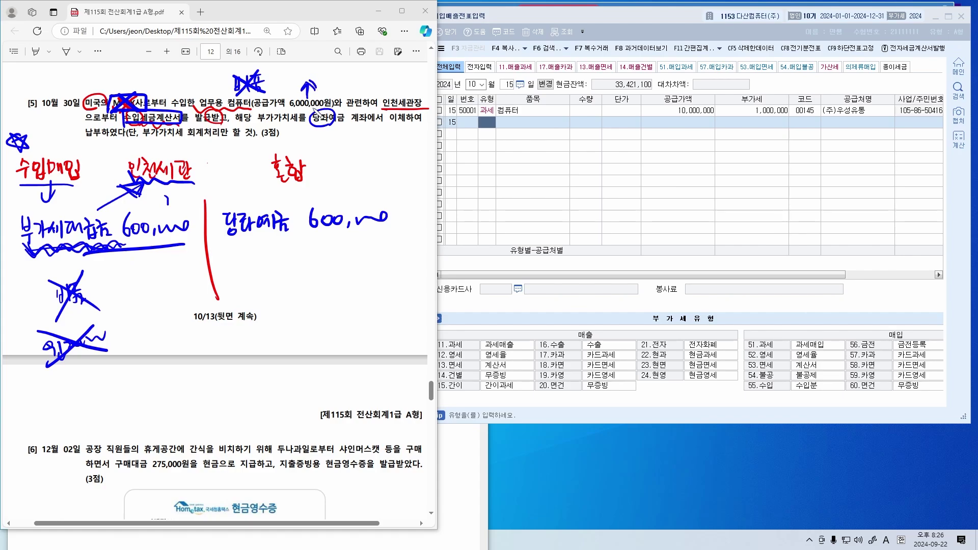
left_click_drag(326, 92, 286, 113)
left_click(285, 107)
left_click_drag(164, 214, 164, 190)
mouse_move(158, 202)
left_mouse_down()
mouse_move(165, 188)
mouse_move(174, 201)
left_mouse_up()
mouse_move(124, 179)
left_mouse_down()
mouse_move(199, 149)
mouse_move(123, 178)
left_mouse_up()
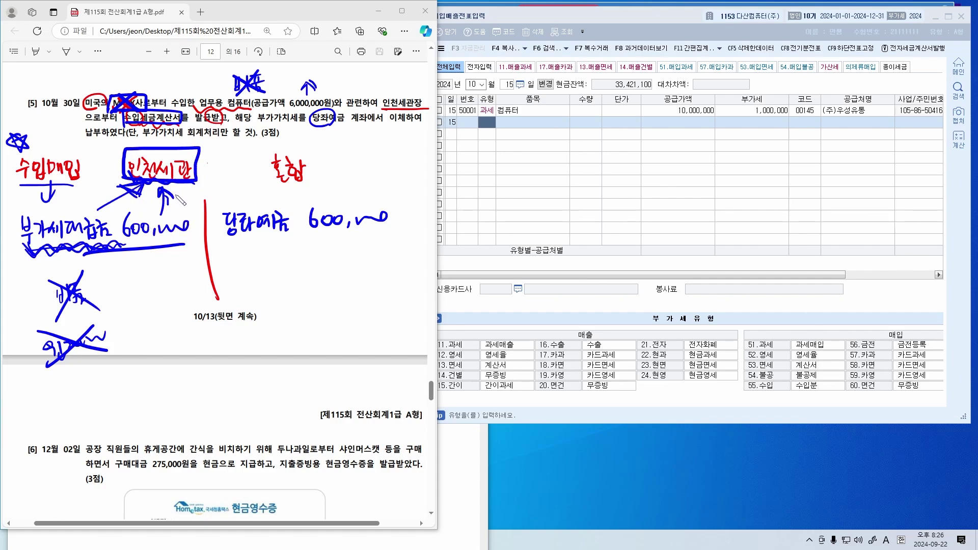
Start a purchase entry dated the 30th with type 55 수입
left_click(593, 181)
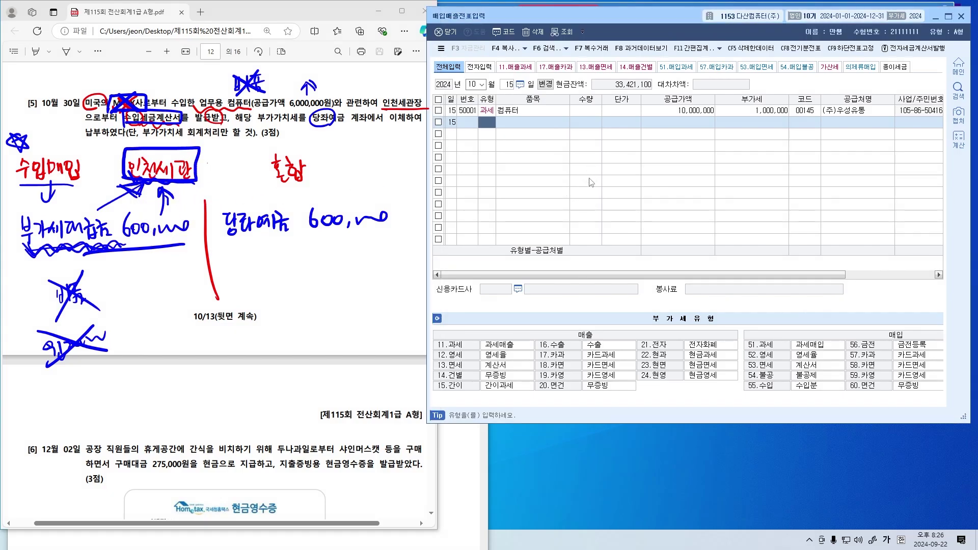
key("shift+Tab")
type("30")
key("Return")
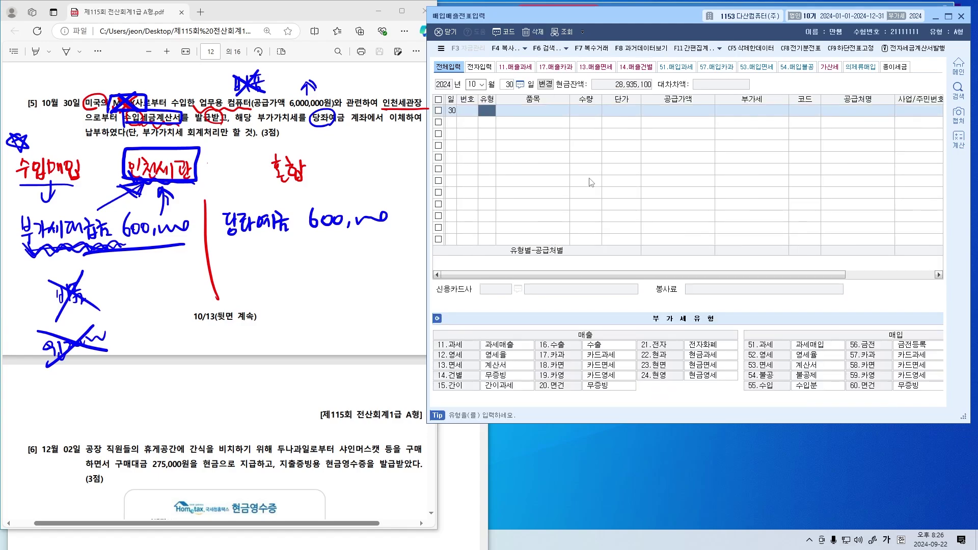
type("55")
key("Return")
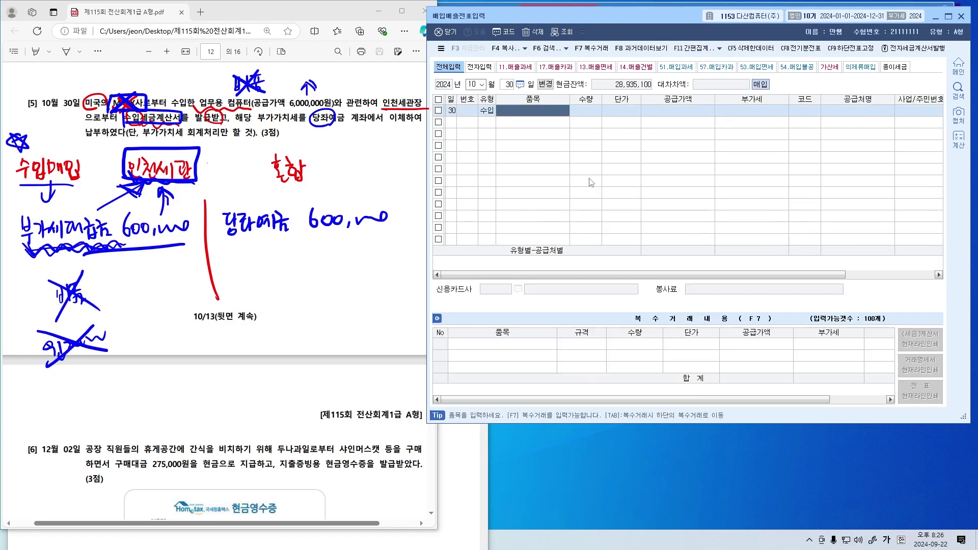
Enter item 업무용 컴퓨터, supply value 6,000,000, and supplier 00120 인천세관
type("업무용 컴퓨")
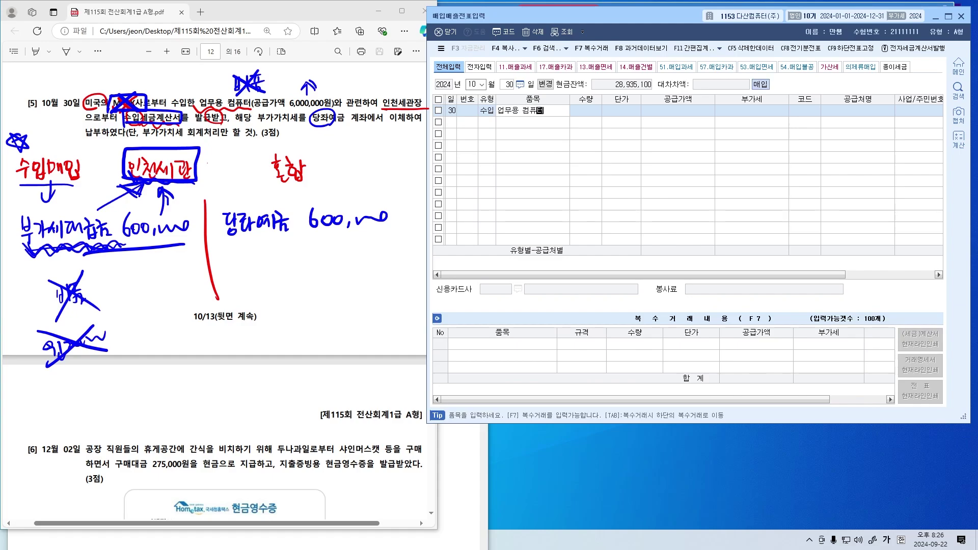
type("터")
key("Return")
key("Return")
key("Return")
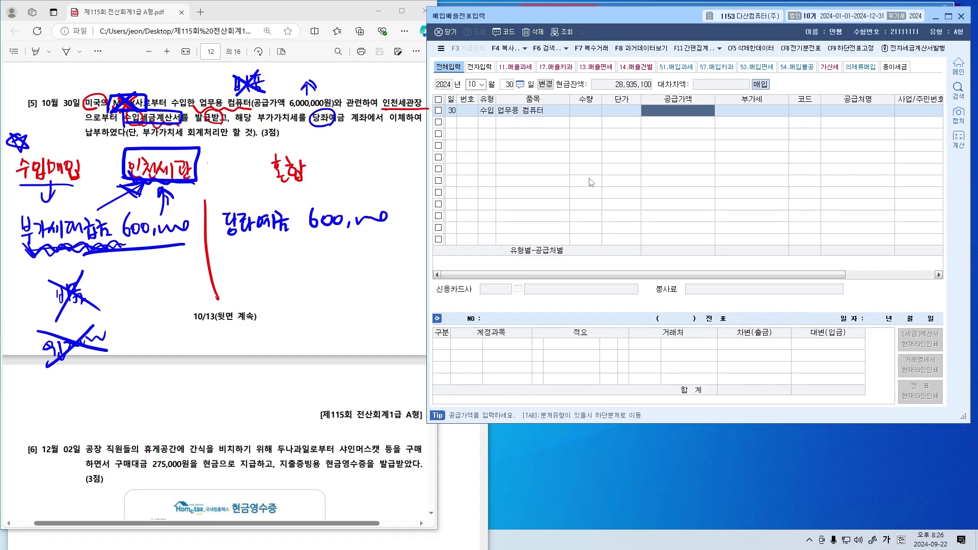
type("6000")
key("Return")
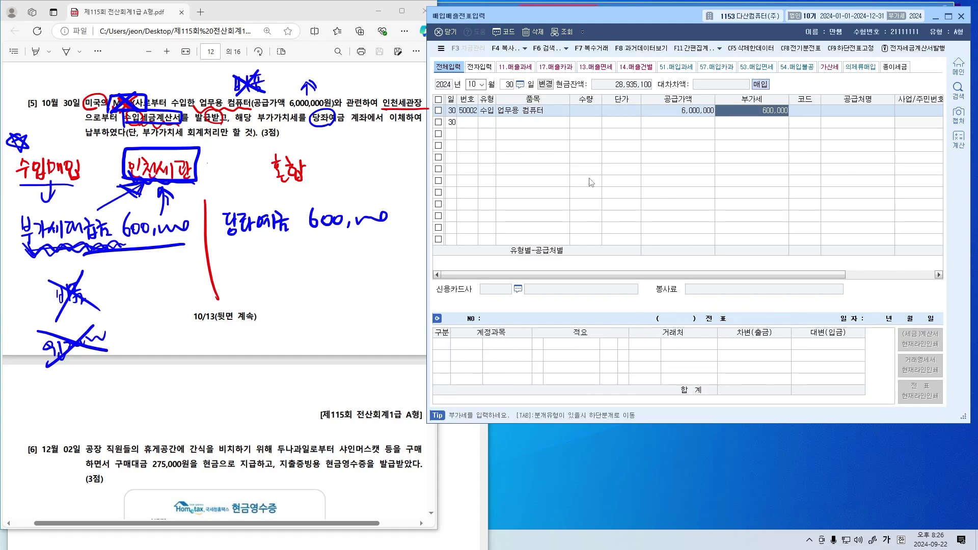
key("Return")
type("인천")
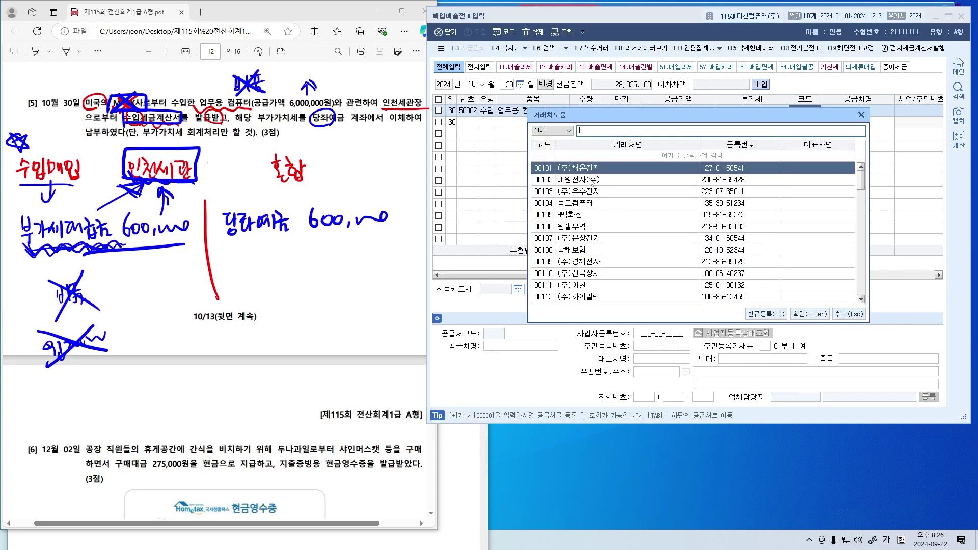
key("Return")
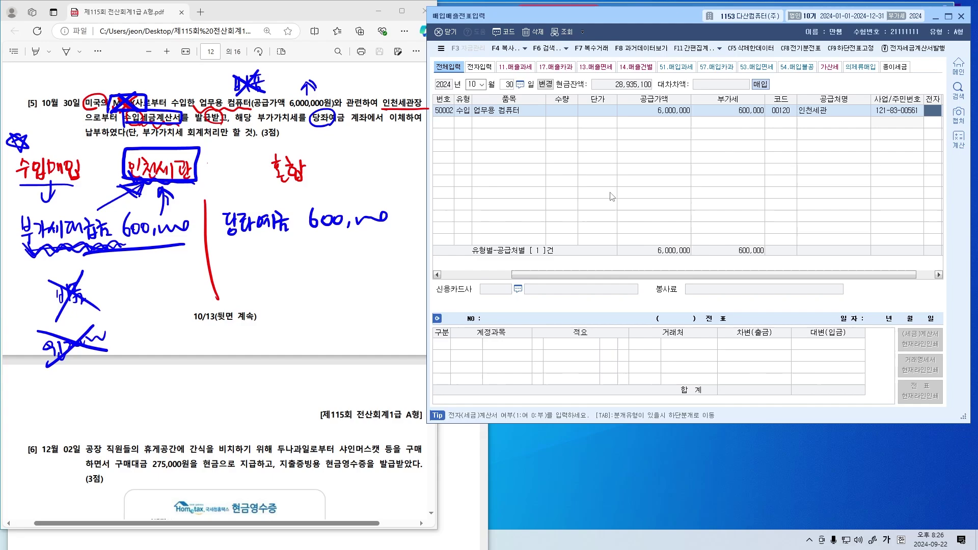
left_click_drag(718, 275, 777, 272)
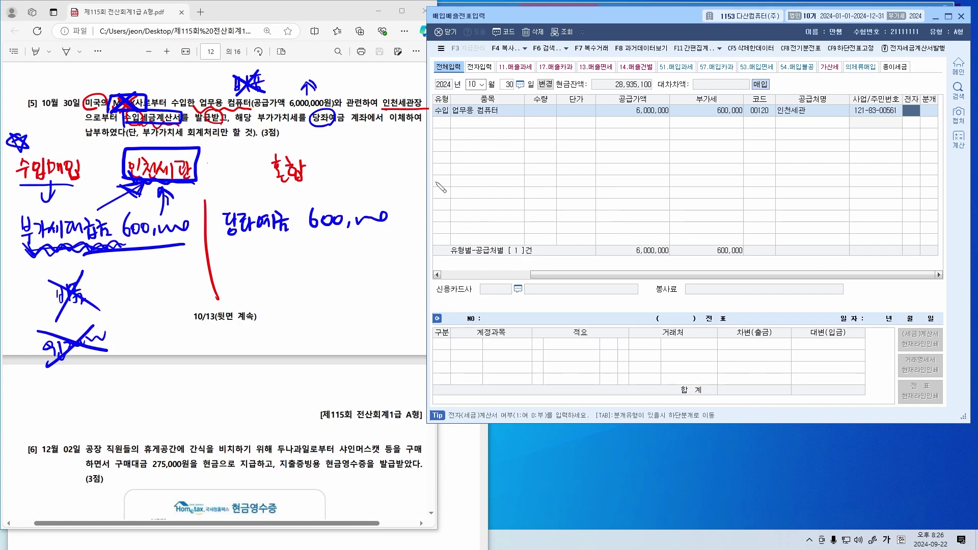
Annotate that a 세관장 수입세금계산서 counts as an electronic (전자) invoice
left_click_drag(418, 92, 413, 90)
mouse_move(461, 158)
left_mouse_down()
mouse_move(466, 174)
mouse_move(484, 158)
mouse_move(476, 179)
mouse_move(532, 163)
mouse_move(631, 163)
mouse_move(680, 175)
mouse_move(696, 164)
mouse_move(691, 176)
left_mouse_up()
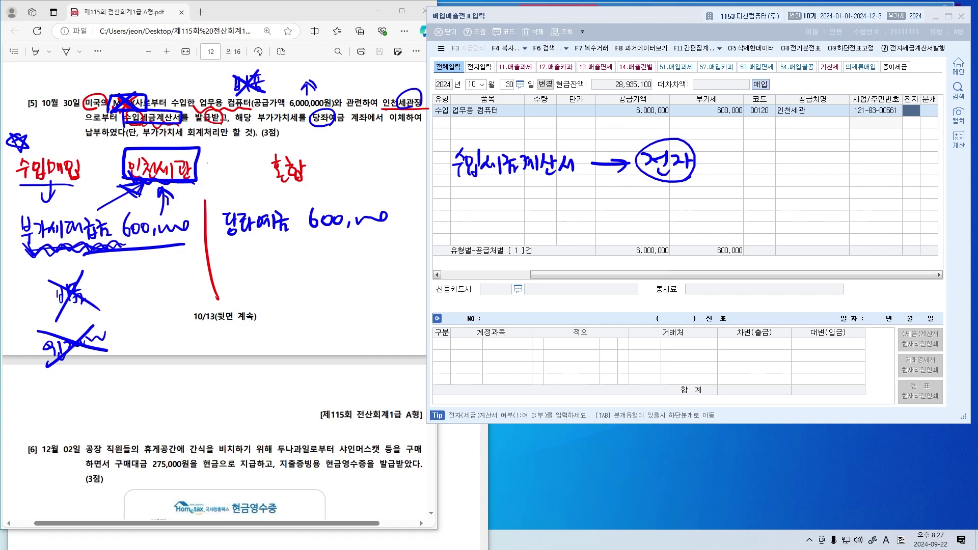
mouse_move(460, 178)
left_mouse_down()
mouse_move(489, 187)
mouse_move(577, 176)
mouse_move(559, 213)
mouse_move(569, 201)
mouse_move(583, 218)
mouse_move(685, 192)
left_mouse_up()
mouse_move(597, 213)
left_mouse_down()
mouse_move(668, 208)
mouse_move(606, 225)
mouse_move(646, 237)
mouse_move(601, 263)
mouse_move(616, 267)
mouse_move(603, 265)
left_mouse_up()
mouse_move(727, 191)
left_mouse_down()
mouse_move(727, 220)
mouse_move(744, 243)
mouse_move(753, 203)
mouse_move(779, 205)
left_mouse_up()
left_click_drag(717, 214, 734, 232)
mouse_move(725, 236)
left_mouse_down()
mouse_move(785, 231)
mouse_move(790, 214)
left_mouse_up()
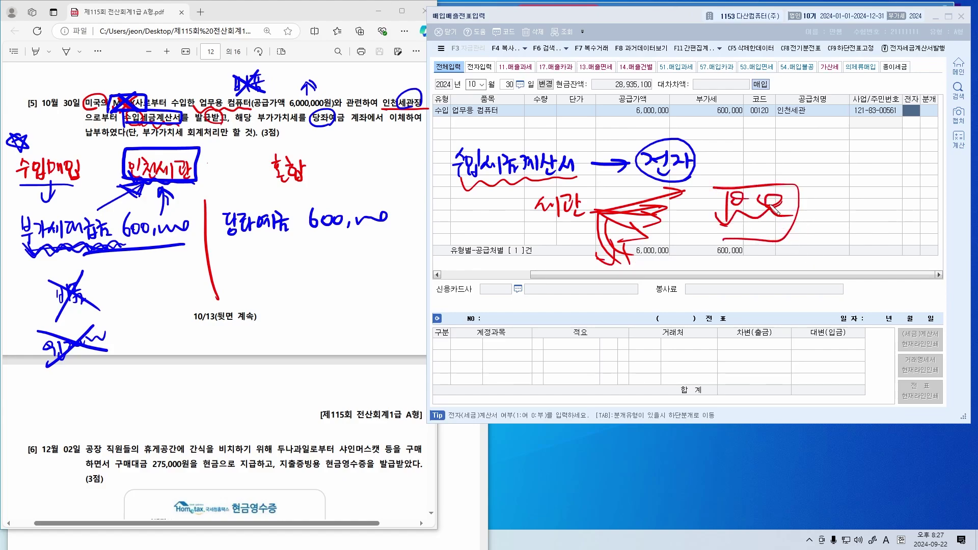
mouse_move(630, 189)
left_mouse_down()
mouse_move(706, 183)
mouse_move(639, 156)
mouse_move(705, 182)
mouse_move(647, 182)
left_mouse_up()
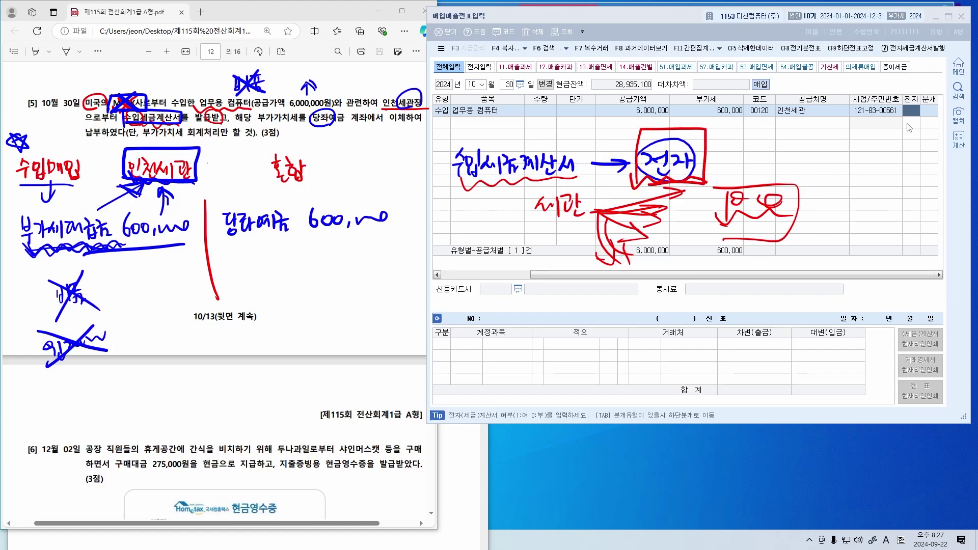
Set the entry's 전자 field to 1 (여) and clear marks over the problem sentence
left_click(915, 113)
type("1")
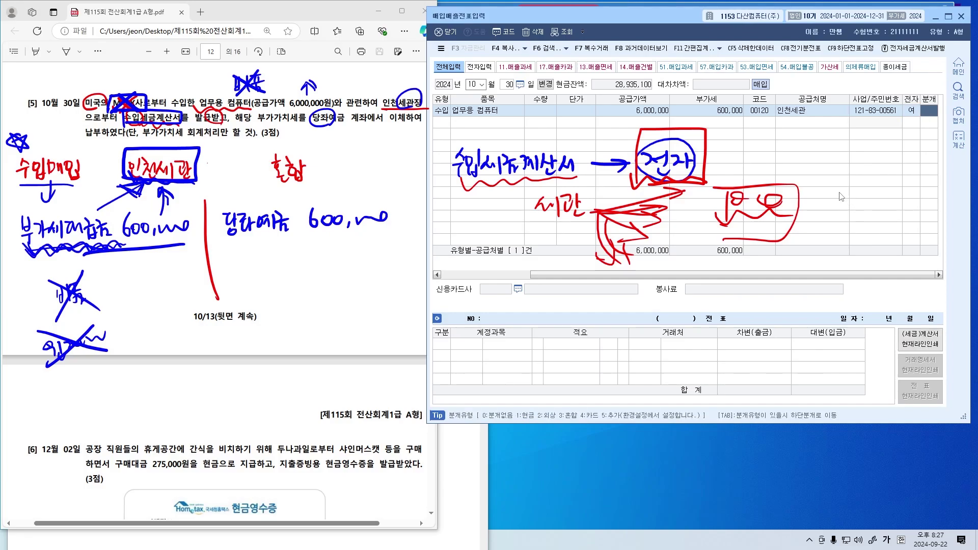
mouse_move(222, 111)
left_mouse_down()
mouse_move(117, 104)
mouse_move(122, 116)
mouse_move(173, 116)
mouse_move(127, 117)
mouse_move(151, 74)
left_mouse_up()
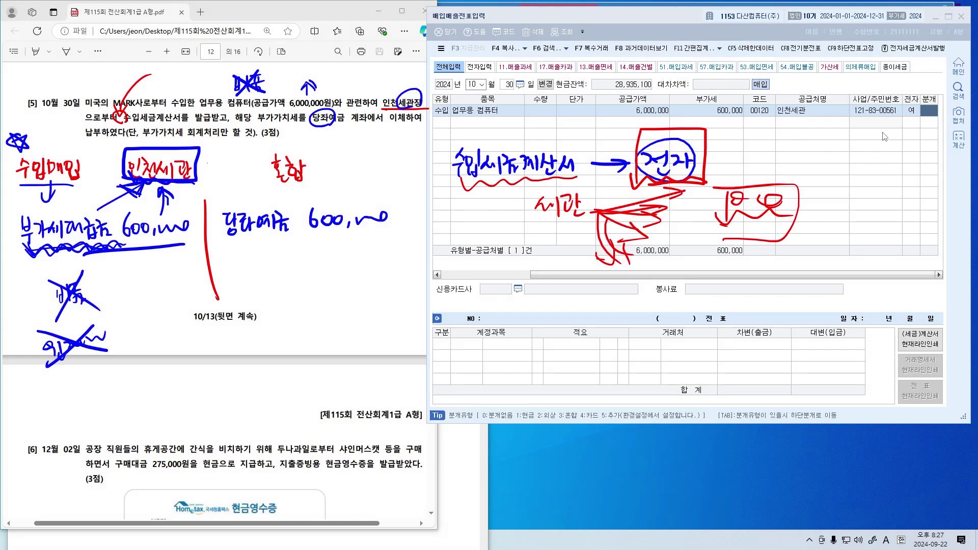
Set the 10-30 수입 entry's journal type to 3 혼합
left_click(913, 113)
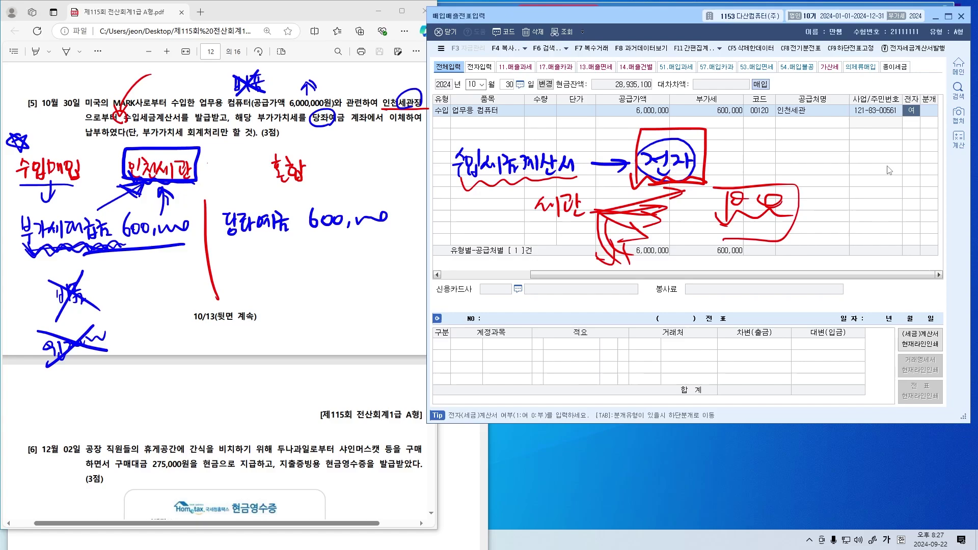
key("Return")
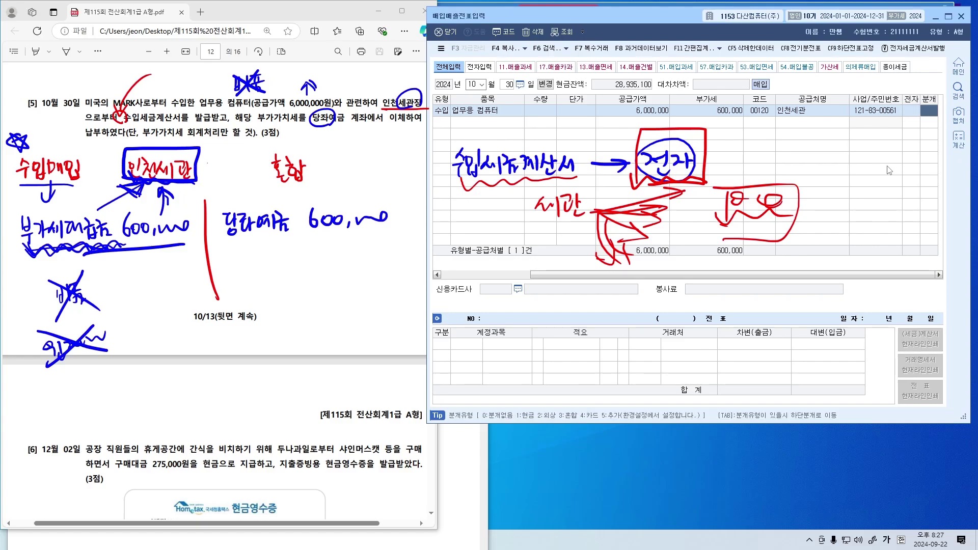
key("shift+Tab")
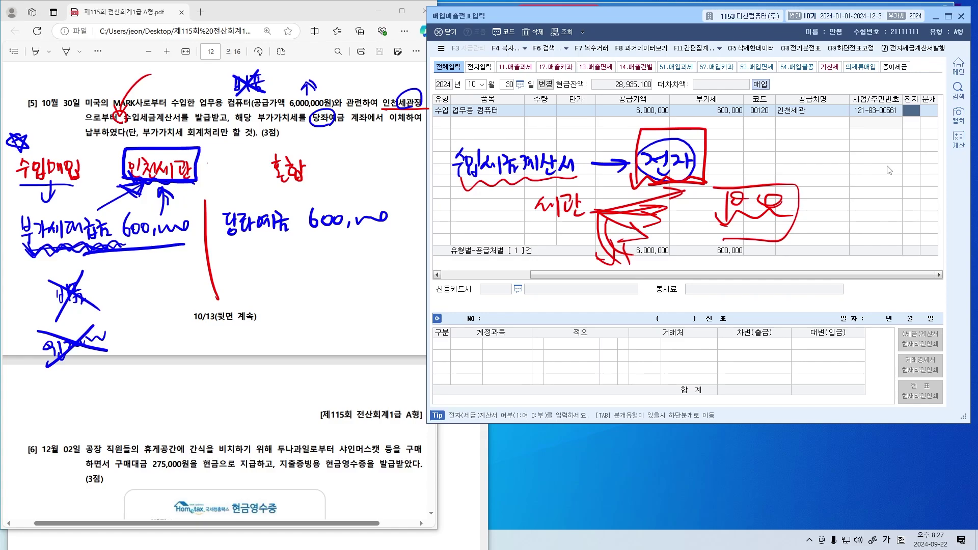
type("1")
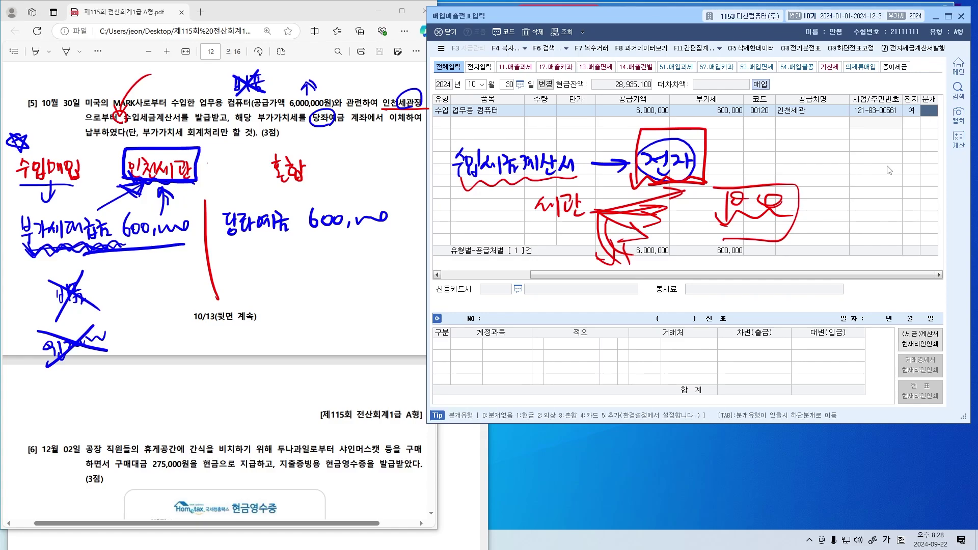
type("3")
key("Return")
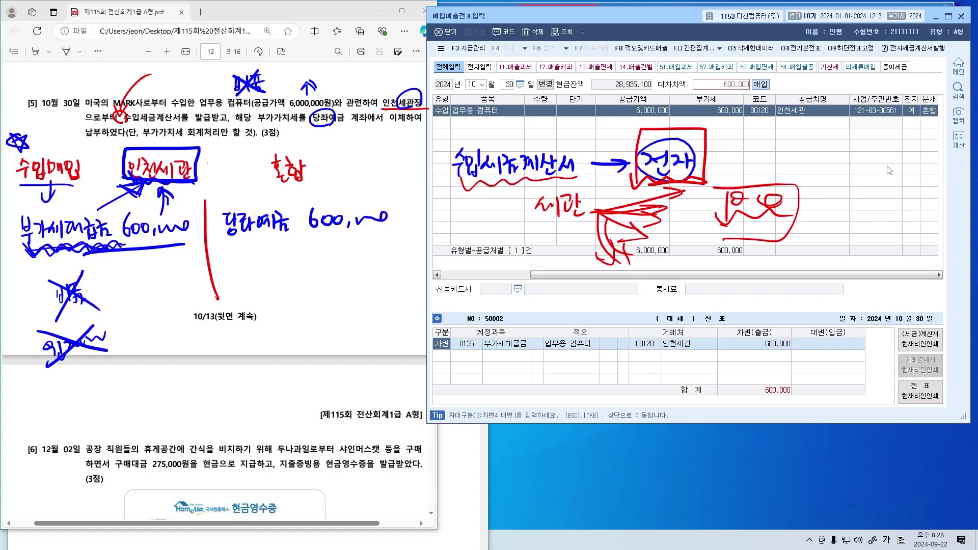
key("Return")
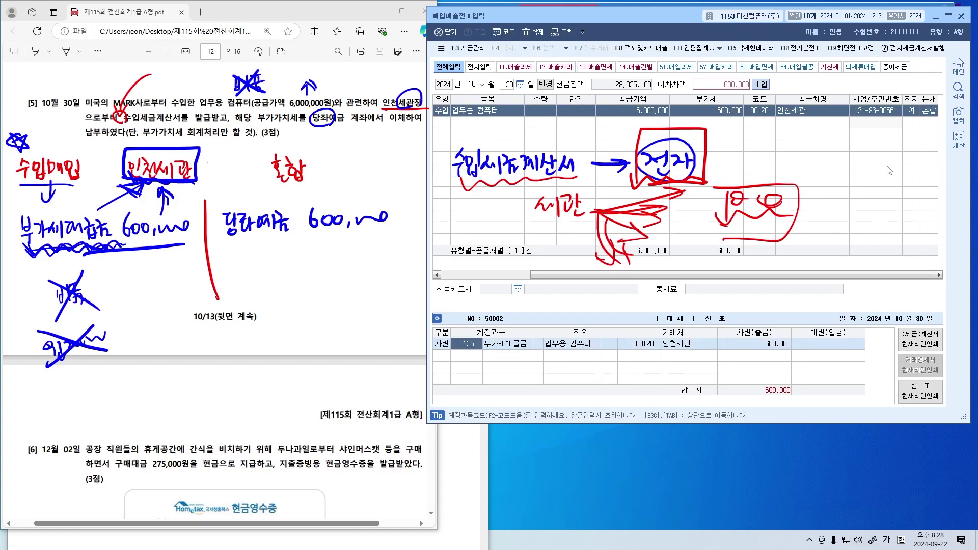
key("Down")
key("Up")
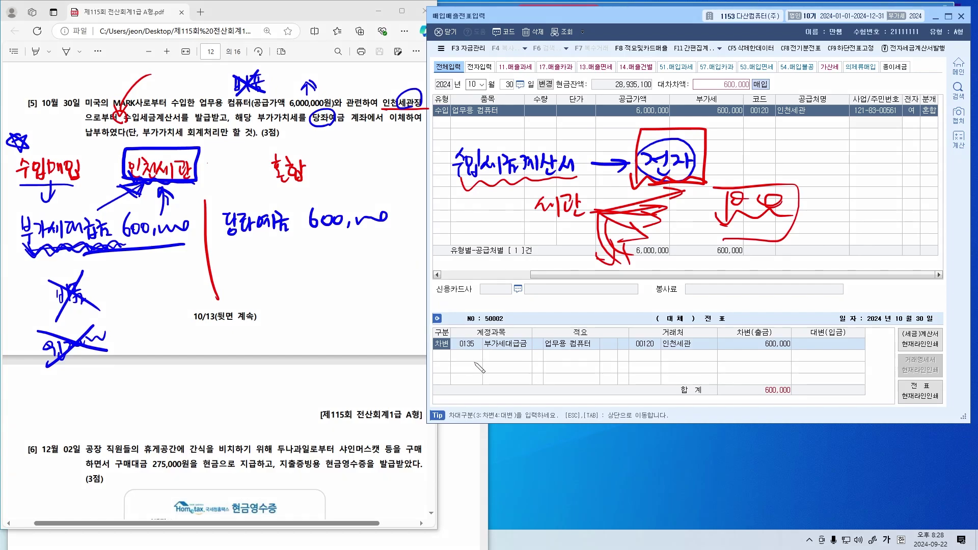
Add a 대변 line with 0102 당좌예금 600,000 against the 부가세대급금 debit
mouse_move(469, 357)
left_mouse_down()
mouse_move(490, 380)
mouse_move(507, 371)
left_mouse_up()
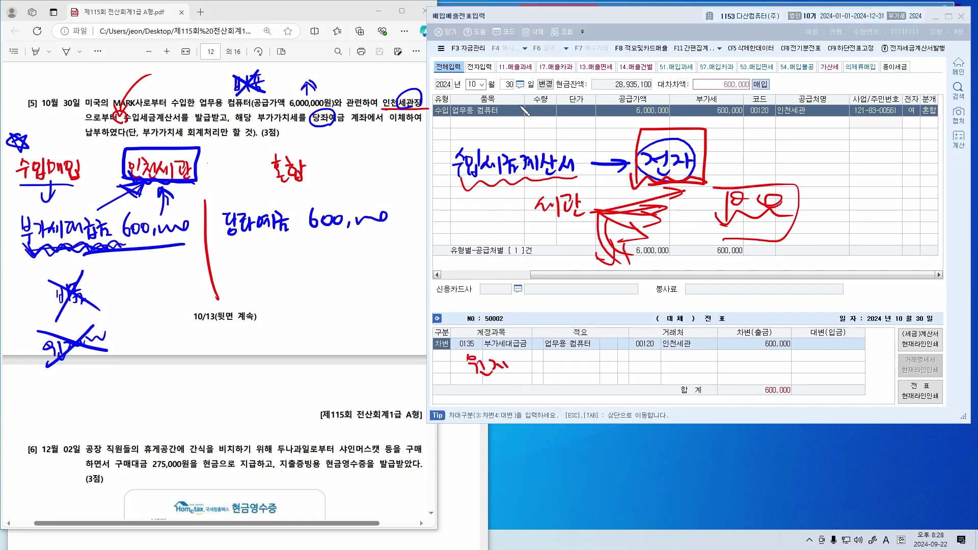
mouse_move(453, 104)
left_mouse_down()
mouse_move(431, 121)
mouse_move(451, 112)
left_mouse_up()
mouse_move(468, 388)
left_mouse_down()
mouse_move(530, 381)
mouse_move(502, 395)
left_mouse_up()
mouse_move(468, 342)
left_mouse_down()
mouse_move(507, 380)
mouse_move(473, 388)
left_mouse_up()
mouse_move(524, 408)
left_mouse_down()
mouse_move(511, 392)
mouse_move(512, 371)
left_mouse_up()
left_click(437, 359)
type("4")
key("Return")
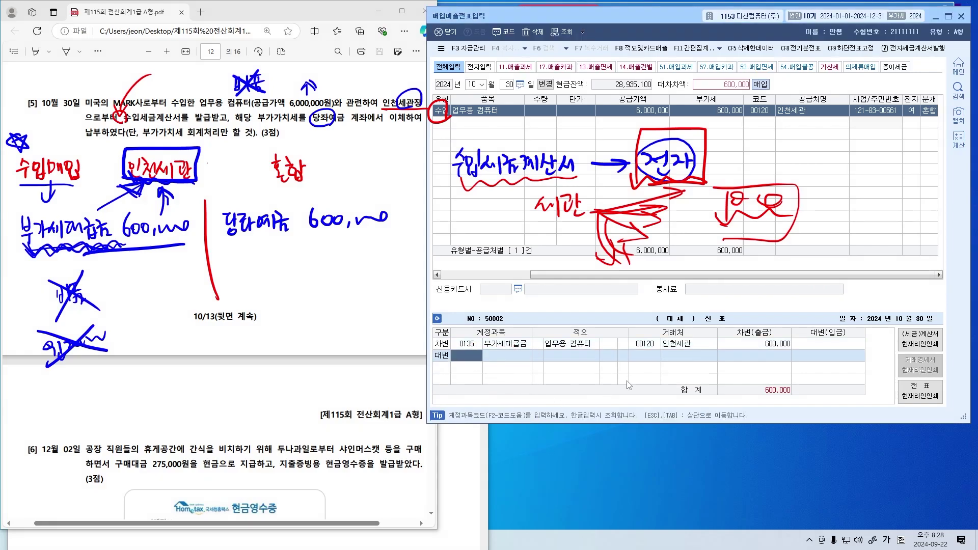
key("F2")
type("당좌")
key("Return")
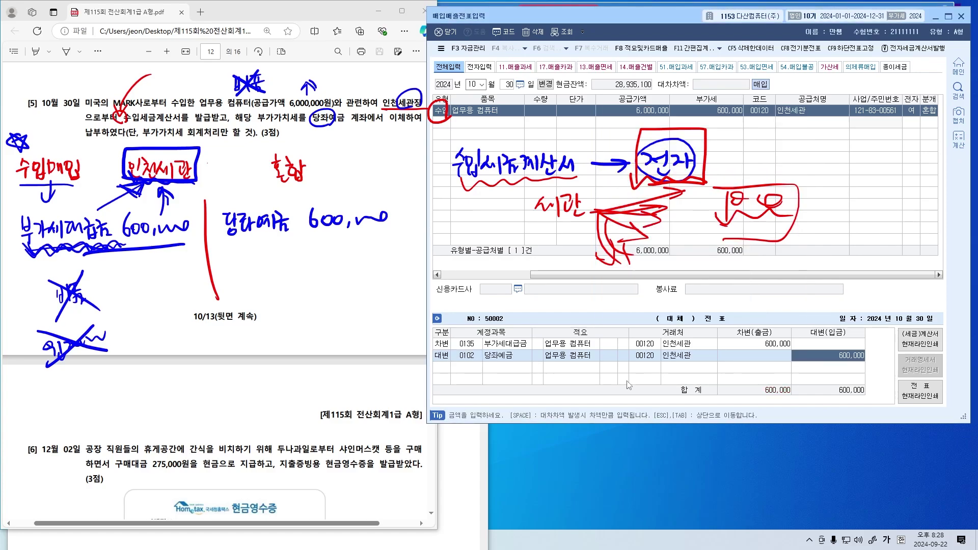
left_click(312, 326)
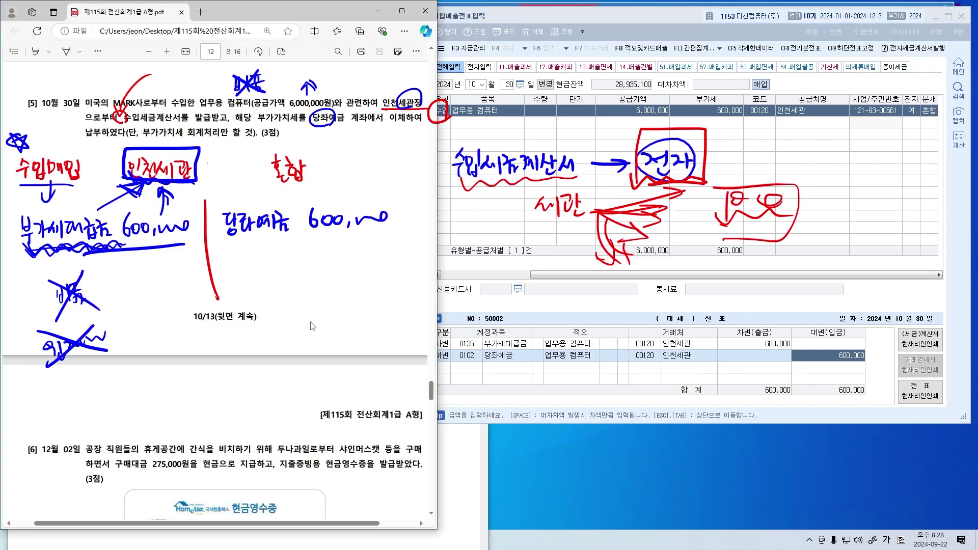
Mark 지출증빙용 현금영수증 and write 현/면 매입 beside the Dec 2 question
scroll(366, 220, "down", 7)
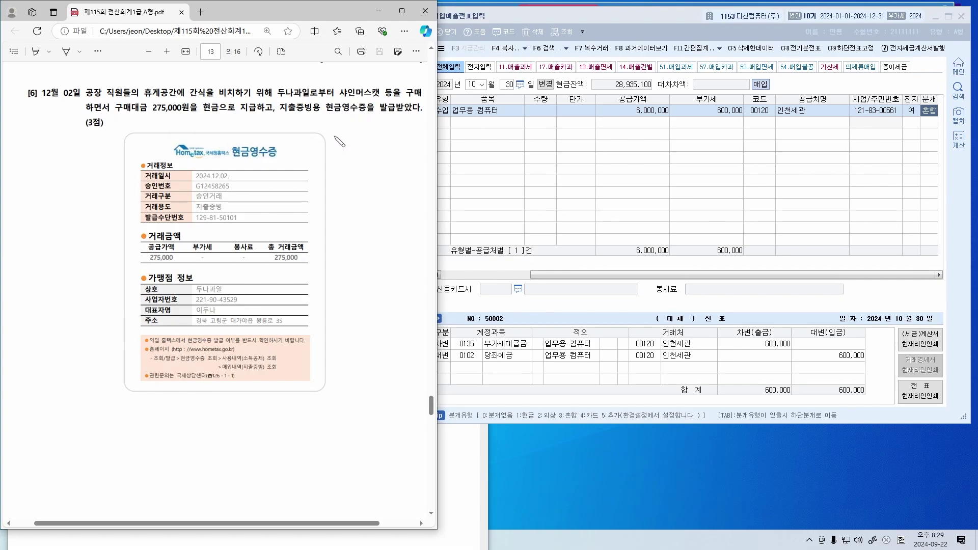
mouse_move(282, 119)
left_mouse_down()
mouse_move(339, 123)
mouse_move(404, 97)
left_mouse_up()
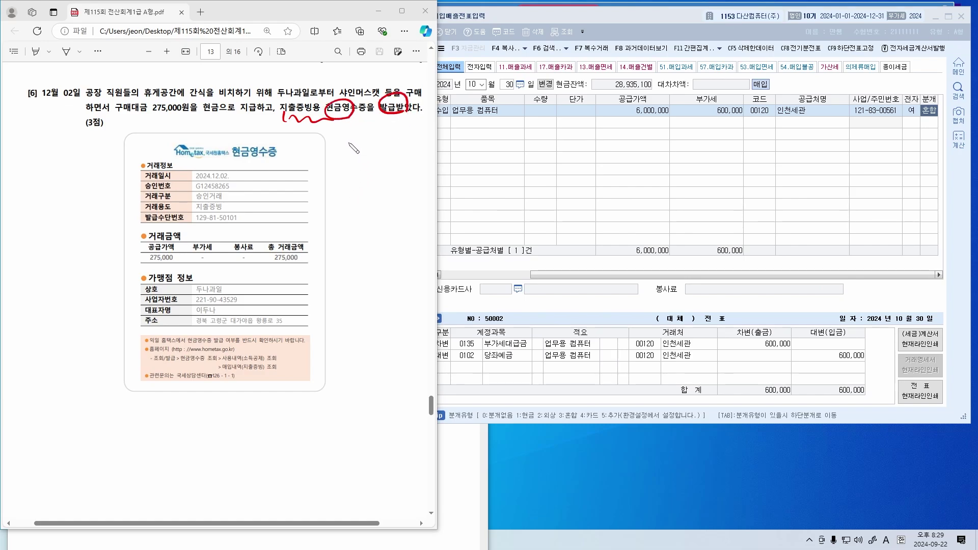
mouse_move(338, 142)
left_mouse_down()
mouse_move(341, 162)
mouse_move(351, 153)
mouse_move(380, 163)
left_mouse_up()
mouse_move(393, 127)
left_mouse_down()
mouse_move(388, 168)
mouse_move(401, 155)
mouse_move(404, 170)
left_mouse_up()
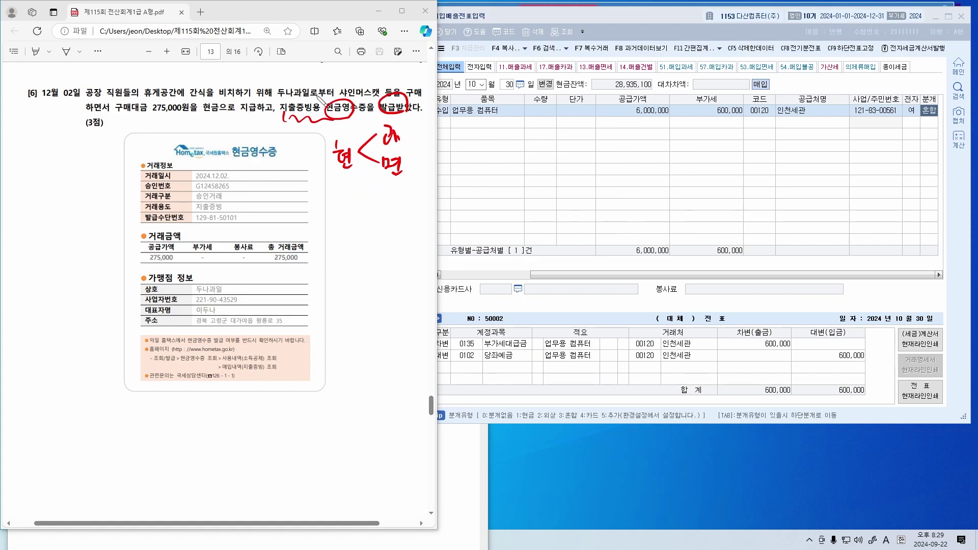
left_click_drag(373, 97, 377, 100)
left_click_drag(213, 265, 208, 265)
left_click_drag(346, 73, 351, 71)
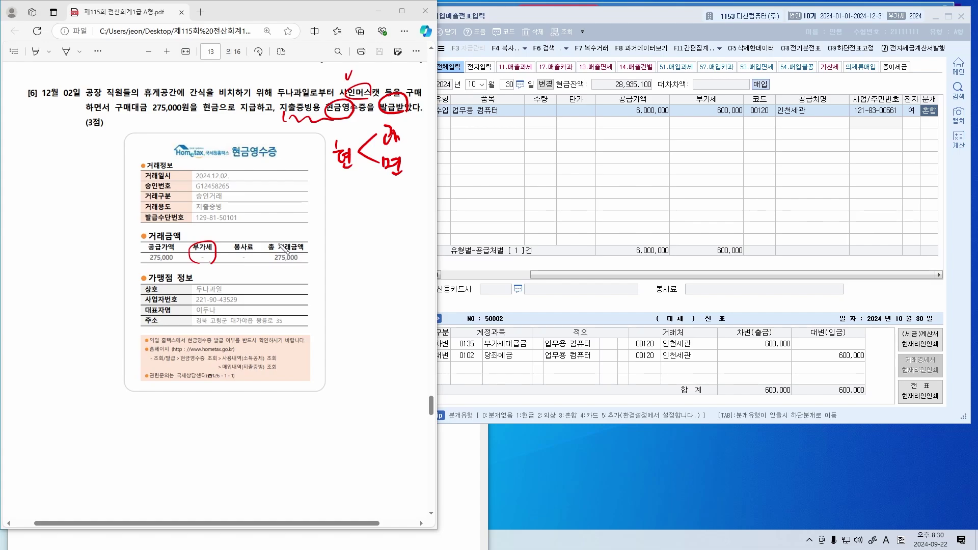
left_click_drag(196, 230, 204, 226)
mouse_move(326, 139)
left_mouse_down()
mouse_move(323, 170)
mouse_move(413, 179)
mouse_move(318, 172)
mouse_move(357, 202)
left_mouse_up()
left_click_drag(367, 191, 372, 203)
left_click_drag(364, 204, 371, 212)
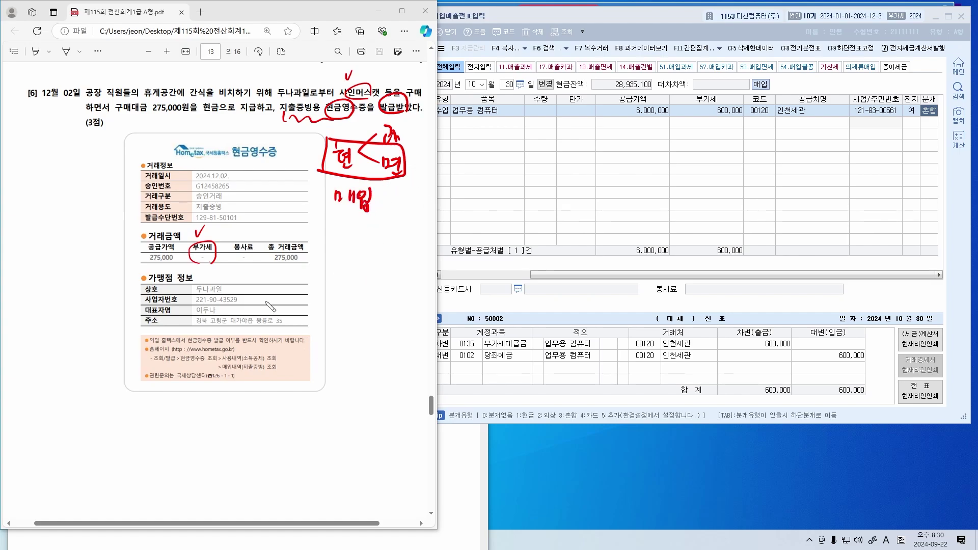
Note supplier 두나과일, underline the 275,000 cash payment, and note 현금 or 혼합
left_click_drag(280, 93, 309, 93)
left_click_drag(299, 76, 304, 101)
left_click_drag(338, 234, 346, 245)
mouse_move(334, 249)
left_mouse_down()
mouse_move(347, 248)
mouse_move(343, 257)
left_mouse_up()
left_click_drag(350, 238, 357, 246)
mouse_move(359, 237)
left_mouse_down()
mouse_move(361, 250)
mouse_move(405, 255)
left_mouse_up()
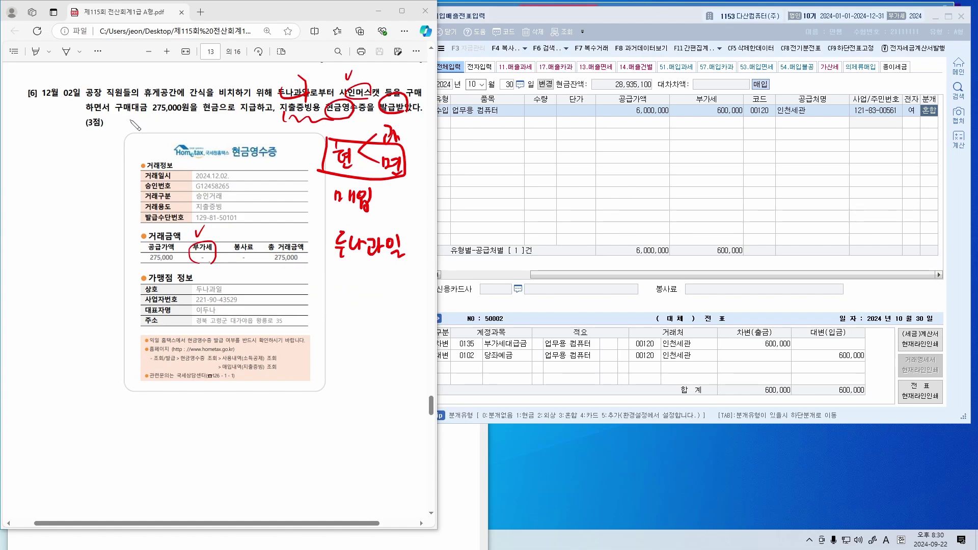
mouse_move(114, 116)
left_mouse_down()
mouse_move(230, 119)
mouse_move(199, 95)
mouse_move(253, 119)
left_mouse_up()
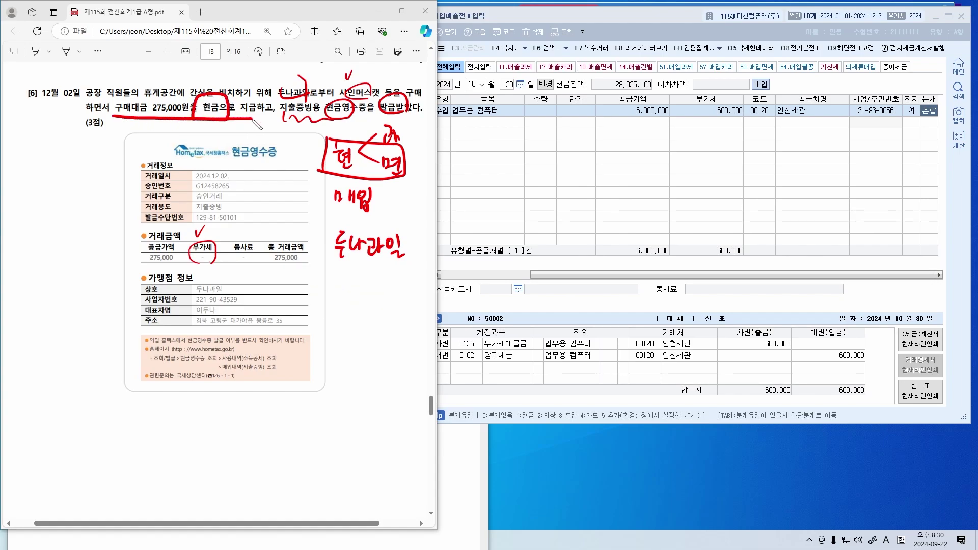
mouse_move(340, 299)
left_mouse_down()
mouse_move(349, 306)
mouse_move(342, 318)
mouse_move(359, 326)
mouse_move(367, 311)
mouse_move(379, 328)
mouse_move(395, 308)
mouse_move(402, 329)
mouse_move(409, 306)
mouse_move(419, 319)
left_mouse_up()
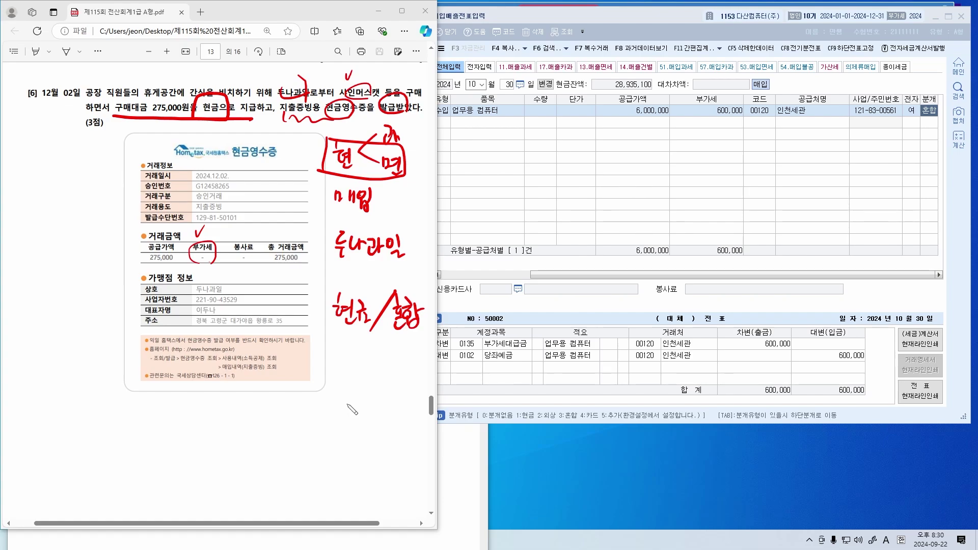
Mark the 휴게공간 and 공장 wording, undoing a stray margin note
left_click_drag(254, 400, 219, 525)
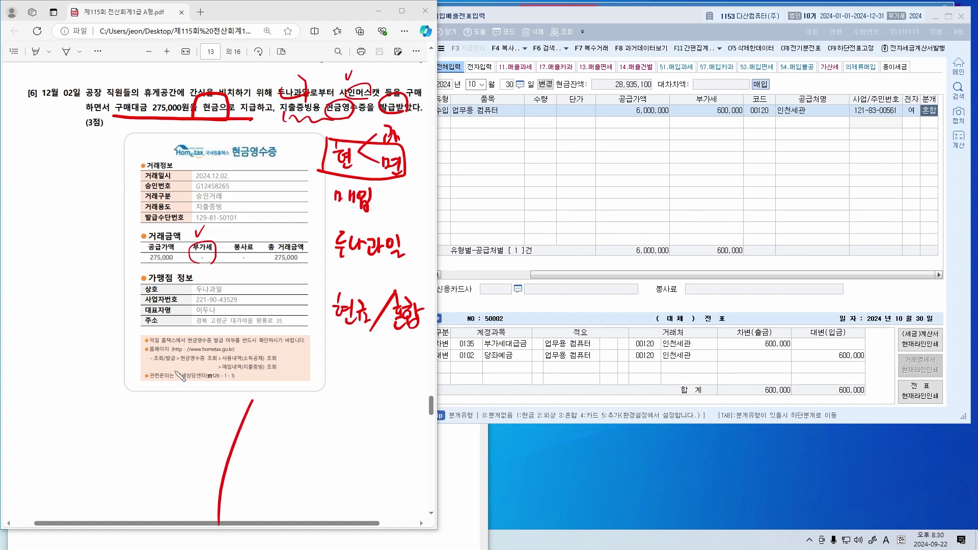
left_click_drag(91, 425, 104, 420)
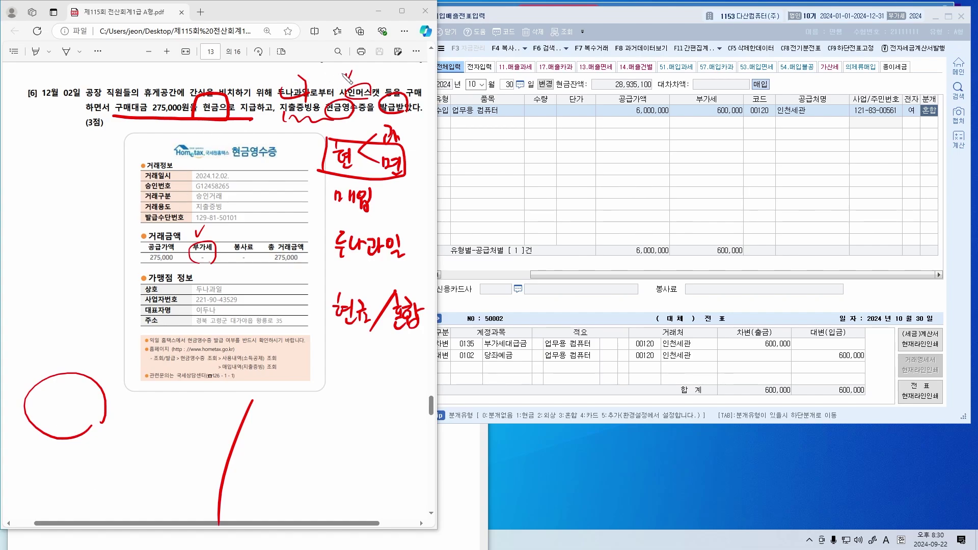
left_click_drag(43, 406, 36, 418)
left_click_drag(41, 412, 47, 418)
left_click_drag(50, 405, 51, 423)
left_click_drag(51, 414, 59, 406)
key("ctrl+z")
key("ctrl+z")
key("ctrl+z")
key("ctrl+z")
key("ctrl+z")
key("ctrl+z")
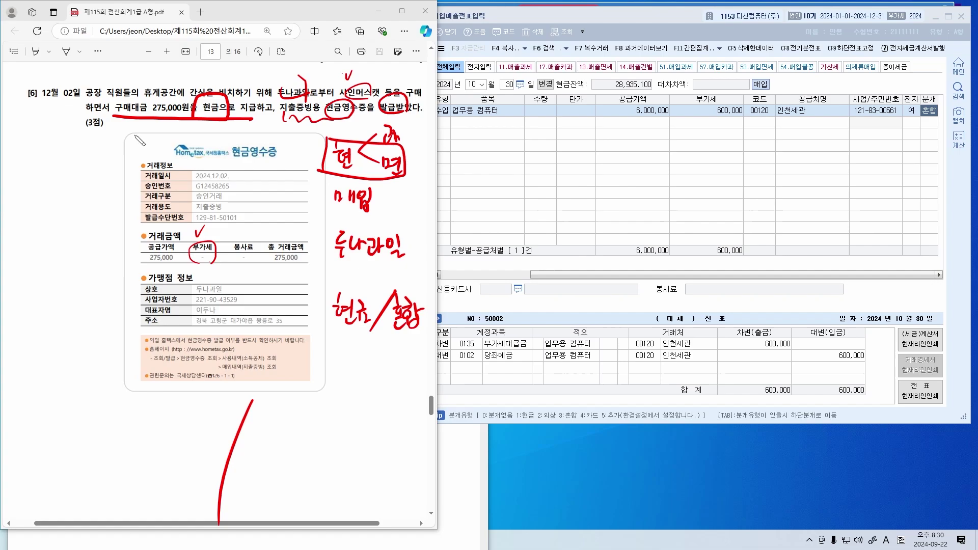
mouse_move(332, 67)
left_mouse_down()
mouse_move(155, 69)
mouse_move(139, 87)
mouse_move(149, 79)
left_mouse_up()
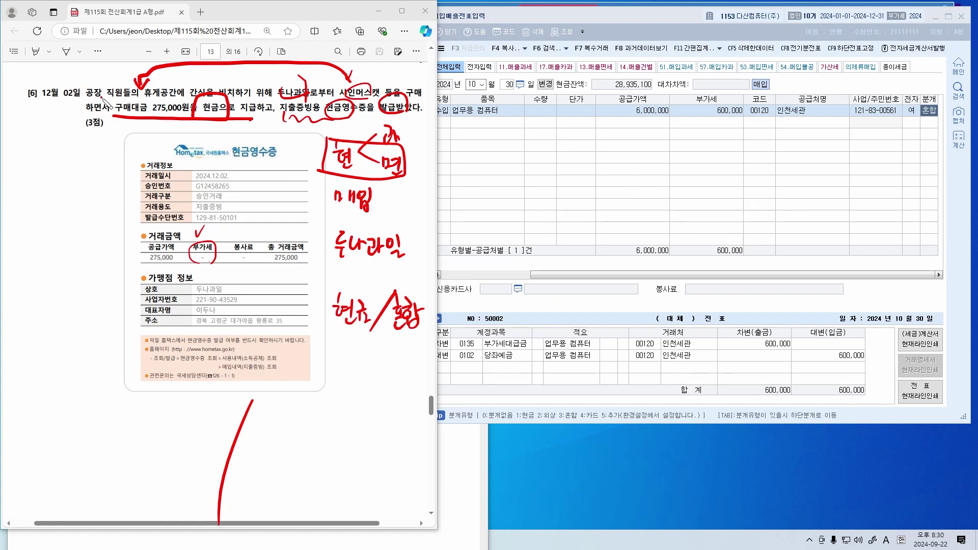
mouse_move(108, 100)
left_mouse_down()
mouse_move(110, 91)
mouse_move(113, 107)
left_mouse_up()
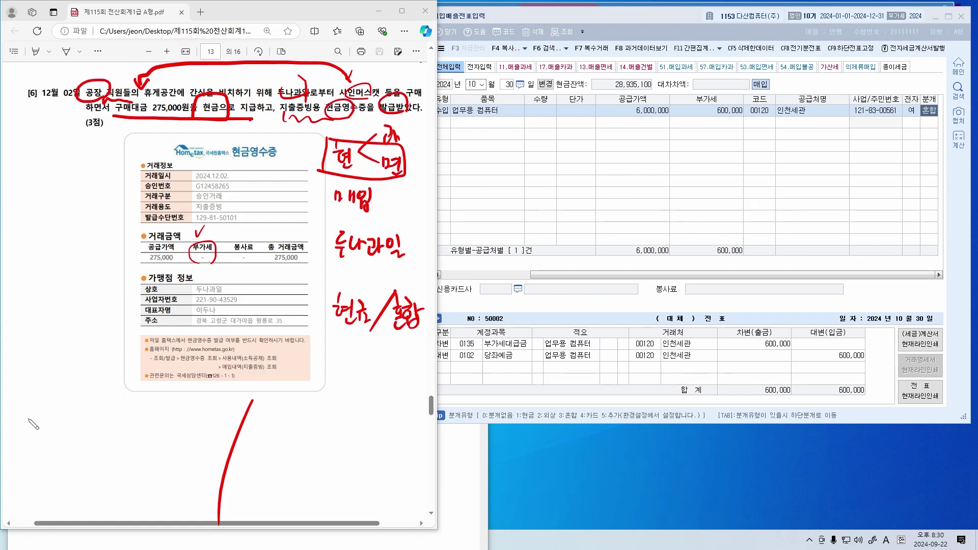
Write 복리후생비(500) 275,000, strike out 부가세, and write 현금 275,000 as the credit
mouse_move(26, 411)
left_mouse_down()
mouse_move(36, 438)
mouse_move(49, 433)
mouse_move(56, 405)
mouse_move(77, 418)
mouse_move(81, 439)
mouse_move(97, 417)
mouse_move(91, 423)
mouse_move(114, 423)
mouse_move(124, 437)
left_mouse_up()
left_click_drag(132, 392, 130, 437)
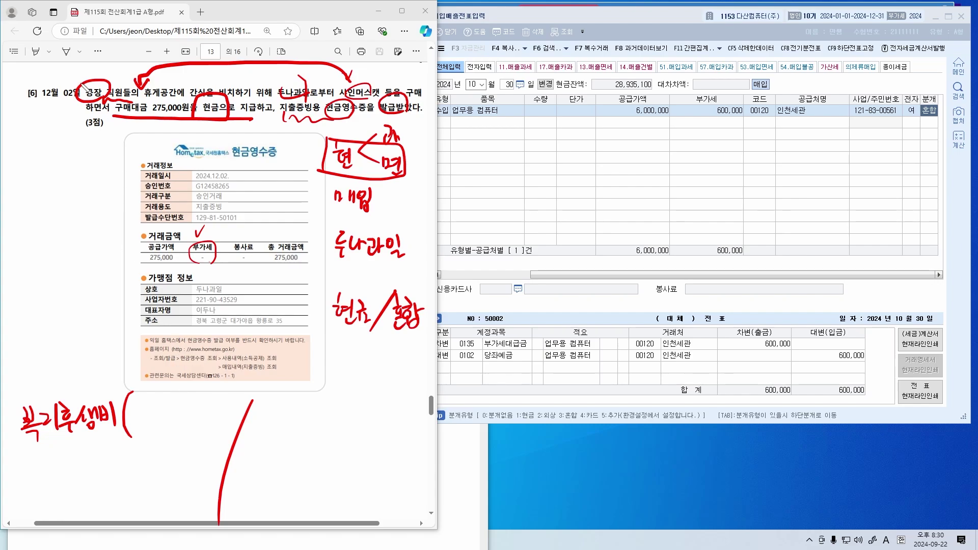
left_click_drag(85, 70, 104, 67)
mouse_move(148, 396)
left_mouse_down()
mouse_move(138, 425)
mouse_move(160, 417)
left_mouse_up()
left_click_drag(164, 392, 162, 423)
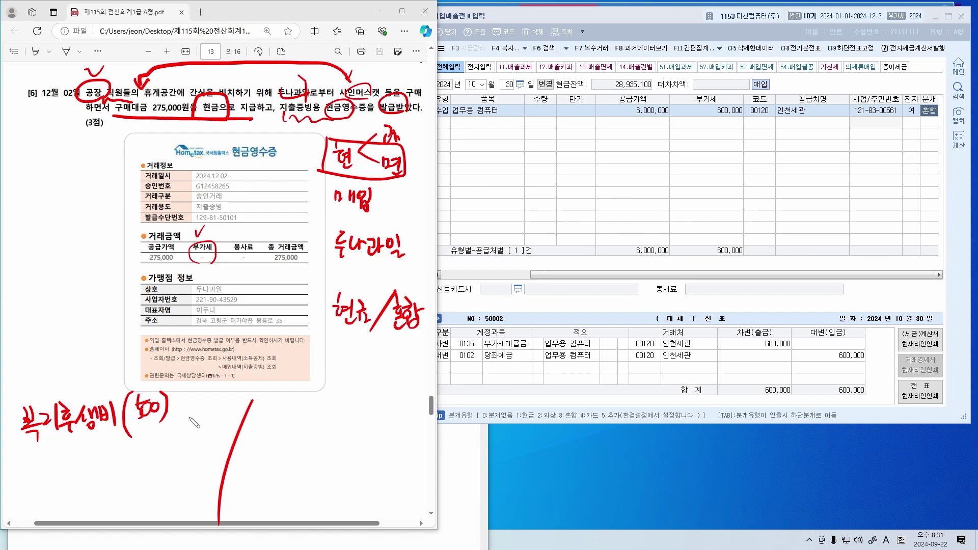
mouse_move(115, 446)
left_mouse_down()
mouse_move(139, 461)
mouse_move(166, 459)
left_mouse_up()
left_click_drag(176, 445, 209, 434)
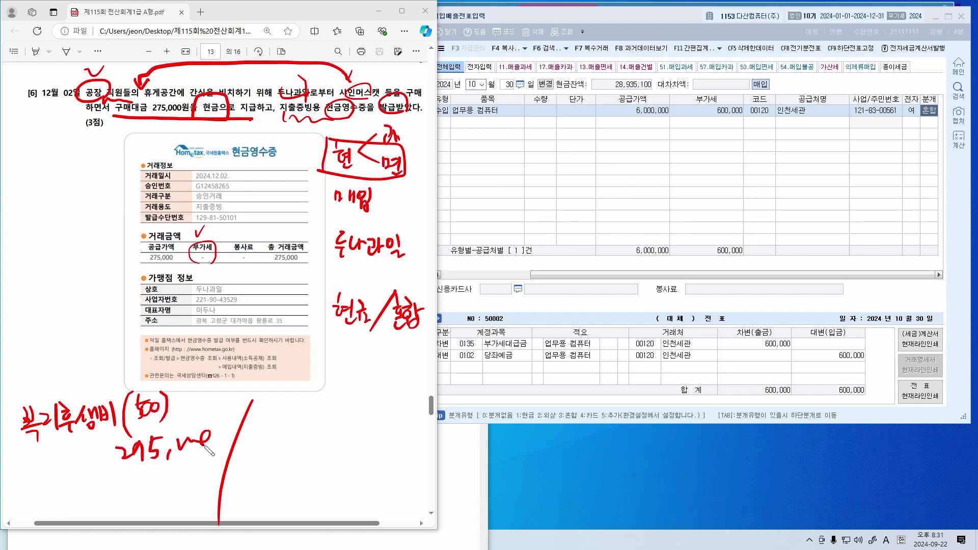
mouse_move(133, 483)
left_mouse_down()
mouse_move(147, 479)
mouse_move(145, 502)
mouse_move(179, 476)
mouse_move(184, 490)
left_mouse_up()
left_click_drag(115, 498, 186, 476)
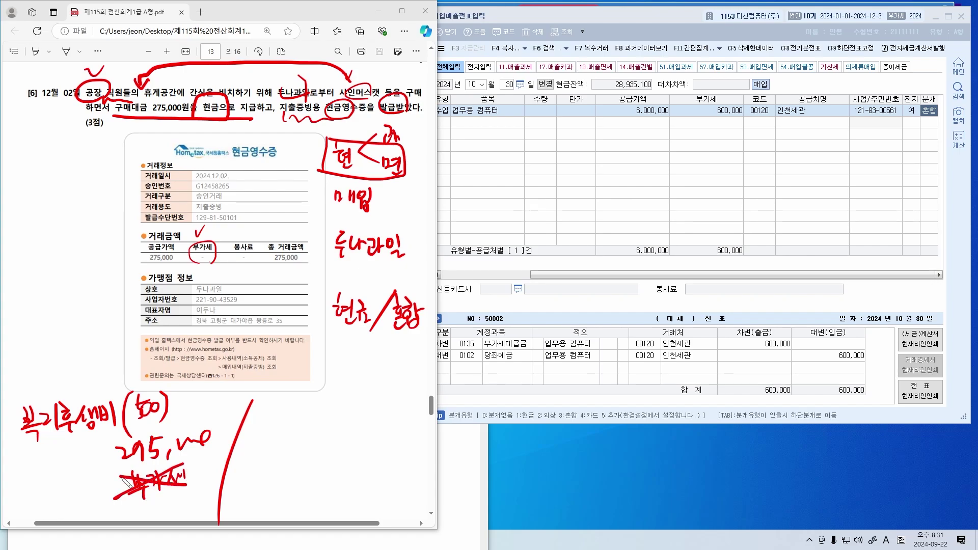
mouse_move(275, 388)
left_mouse_down()
mouse_move(283, 410)
mouse_move(303, 414)
mouse_move(307, 397)
mouse_move(331, 413)
mouse_move(351, 402)
mouse_move(390, 411)
left_mouse_up()
left_click_drag(393, 404, 417, 392)
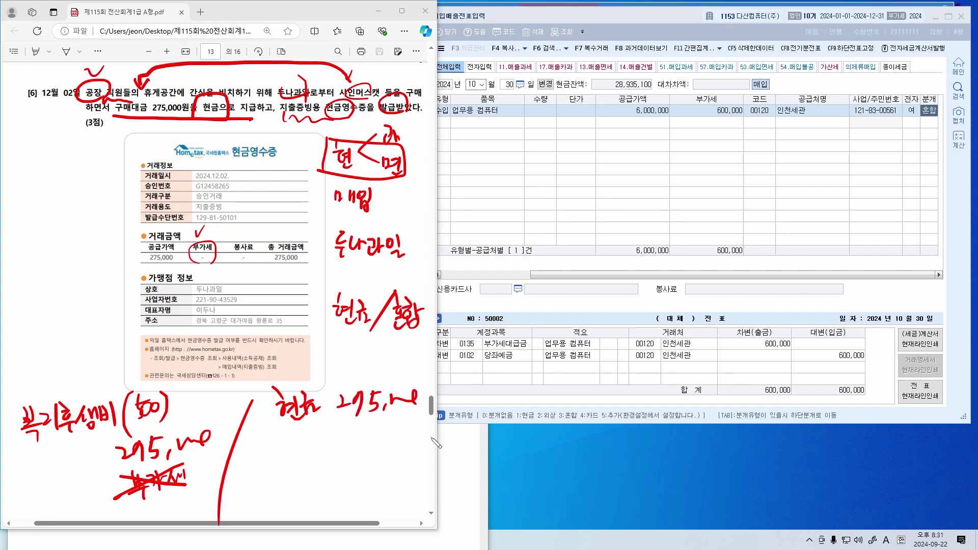
Start a December 2 purchase entry with type 62 현면
left_click(574, 196)
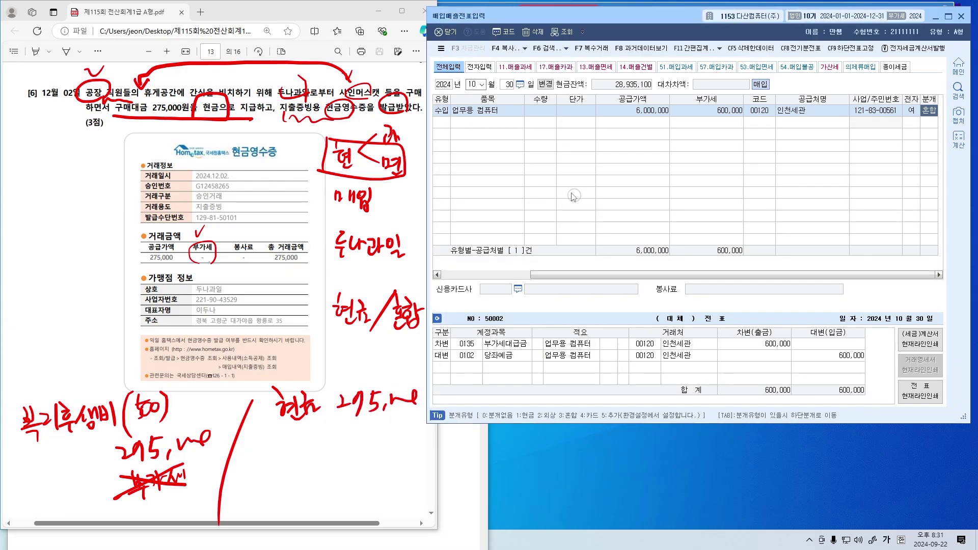
key("Escape")
type("12")
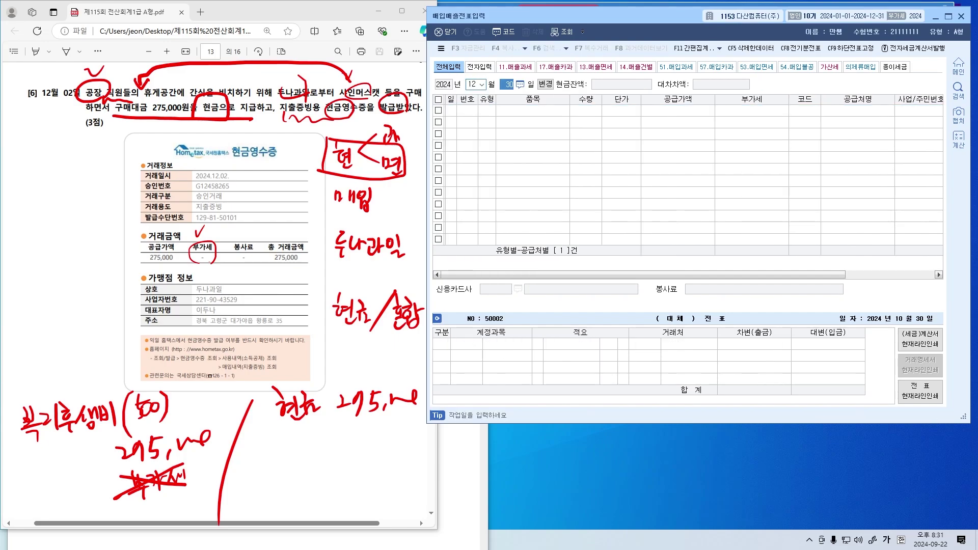
type("2")
key("Return")
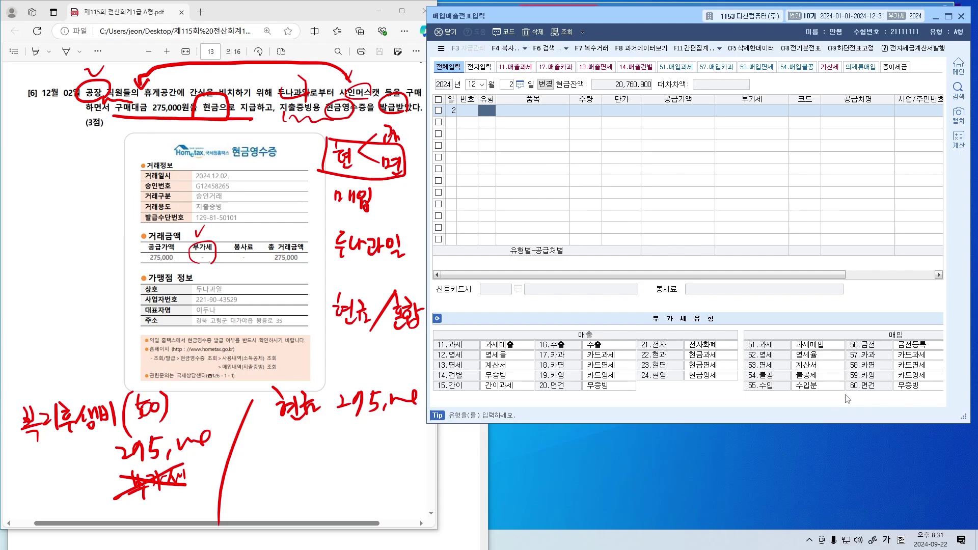
left_click_drag(701, 24, 638, 26)
left_click_drag(907, 257, 974, 258)
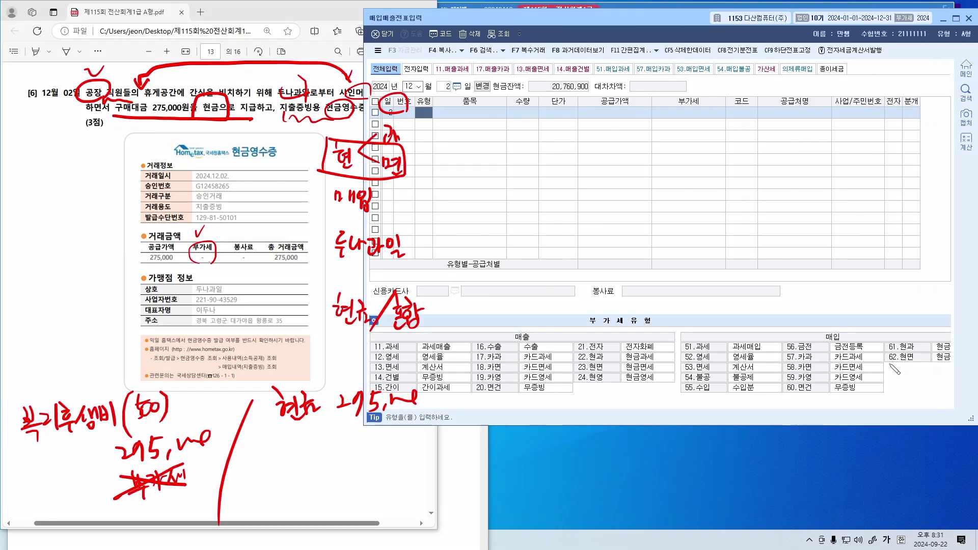
mouse_move(888, 363)
left_mouse_down()
mouse_move(957, 365)
mouse_move(919, 349)
mouse_move(880, 363)
mouse_move(957, 365)
left_mouse_up()
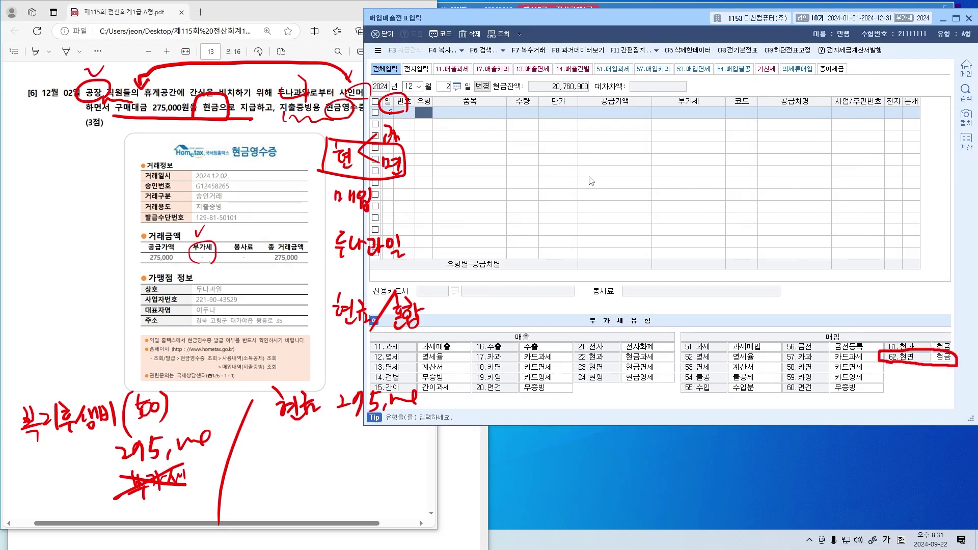
type("62")
key("Return")
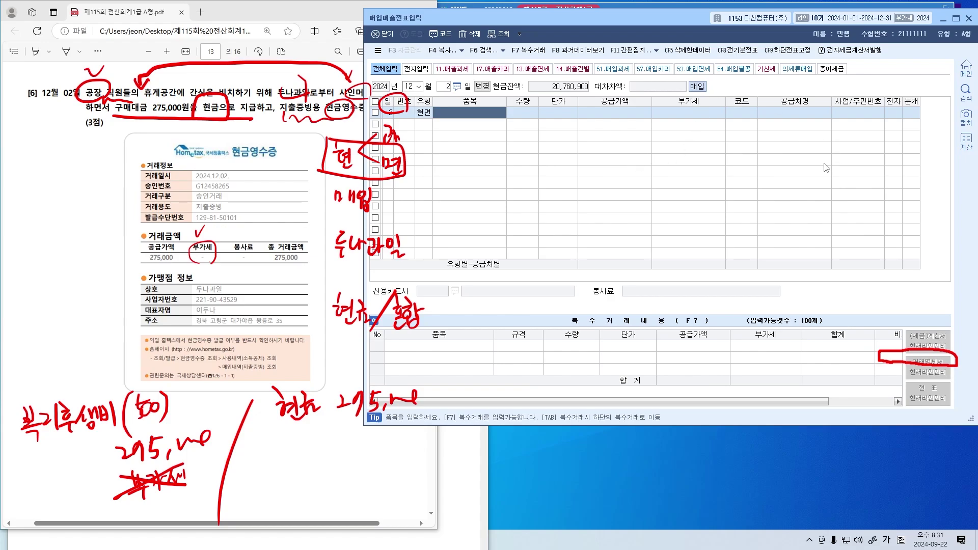
left_click_drag(911, 351, 923, 377)
left_click(766, 194)
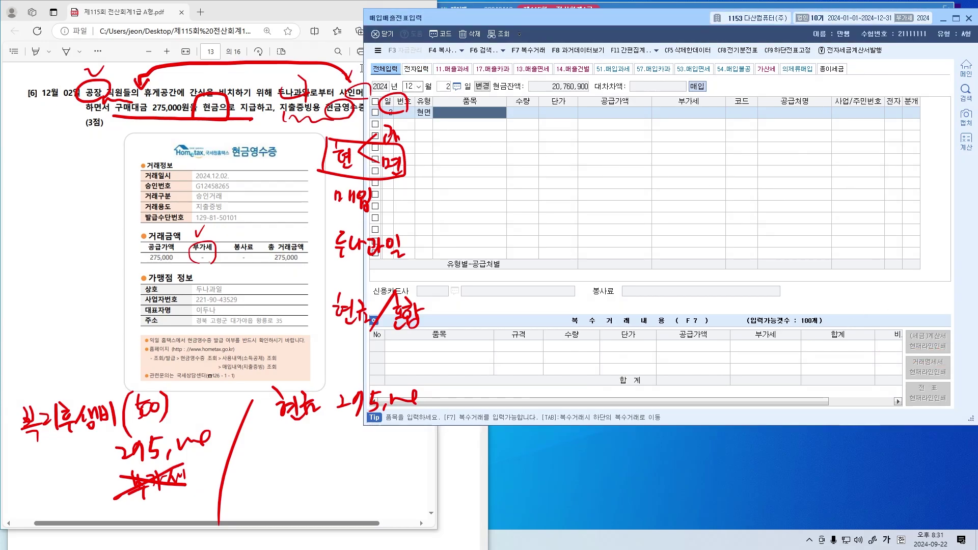
left_click_drag(363, 69, 414, 69)
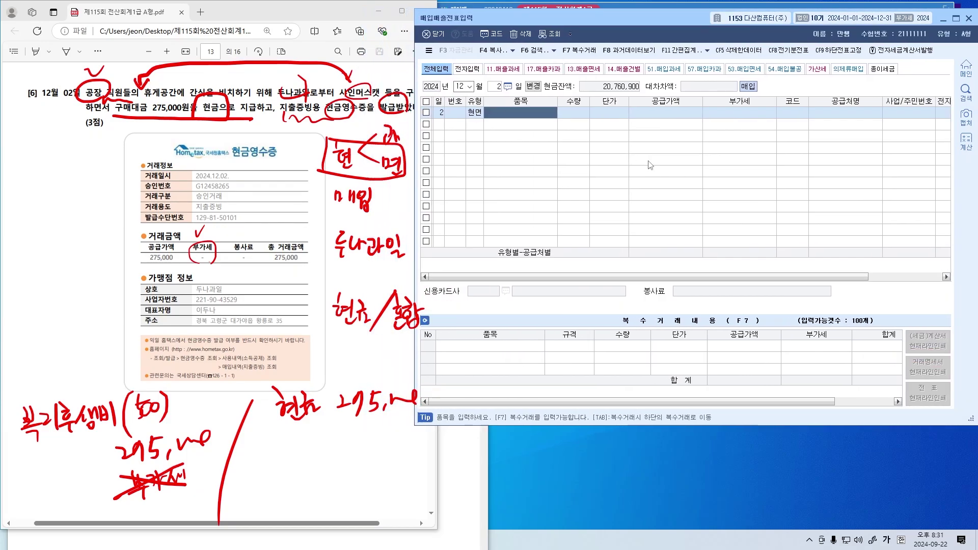
Enter item 샤인머스캣, amount 275,000, and supplier 00147 두나과일
type("샤인머스캣")
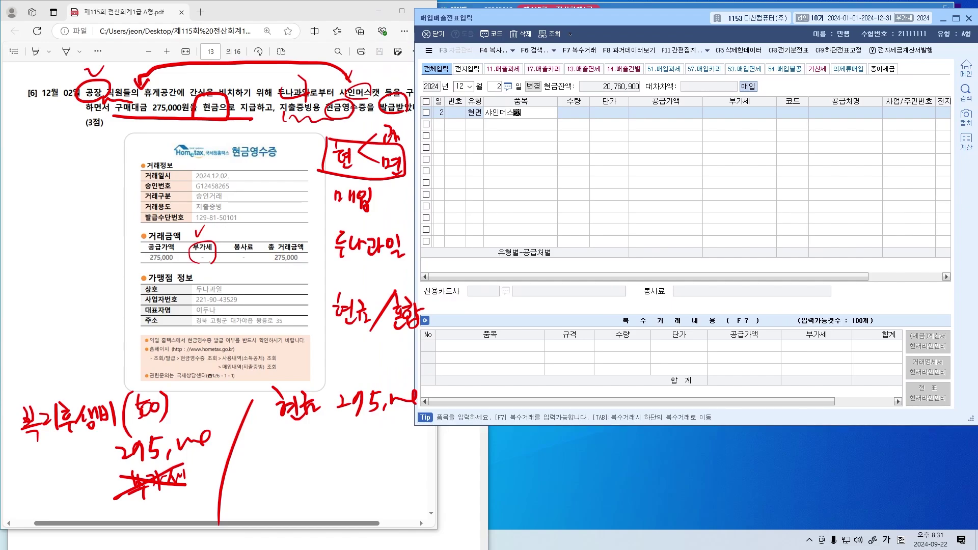
key("Return")
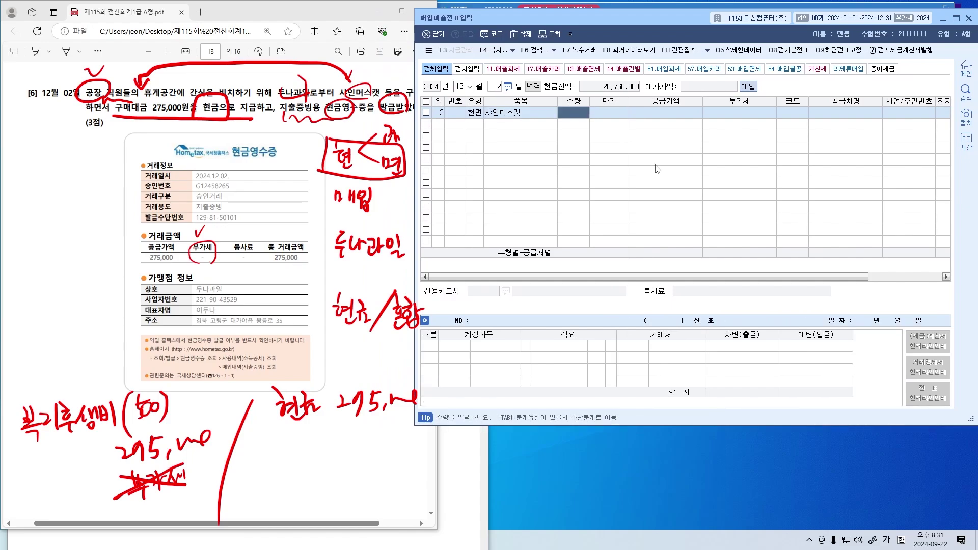
key("Return")
key("Return")
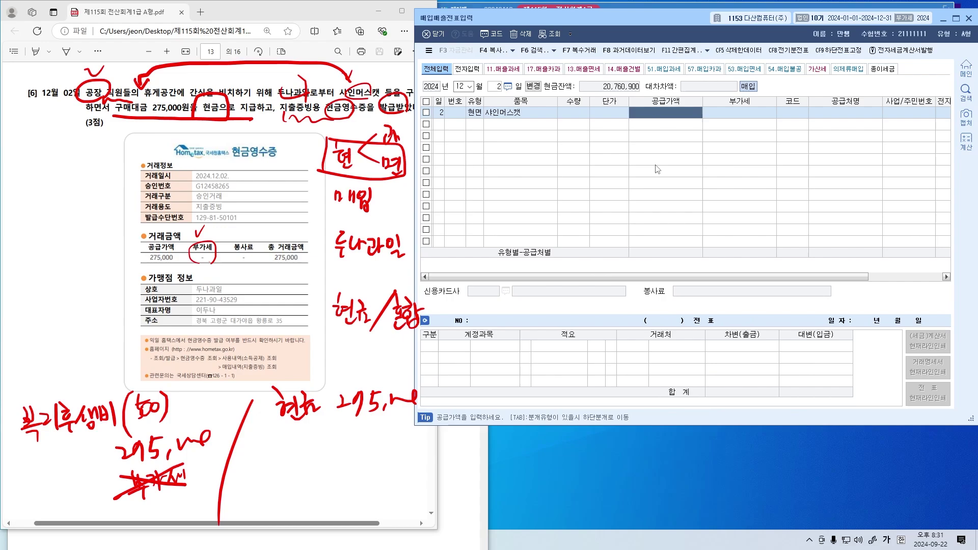
type("275")
key("Return")
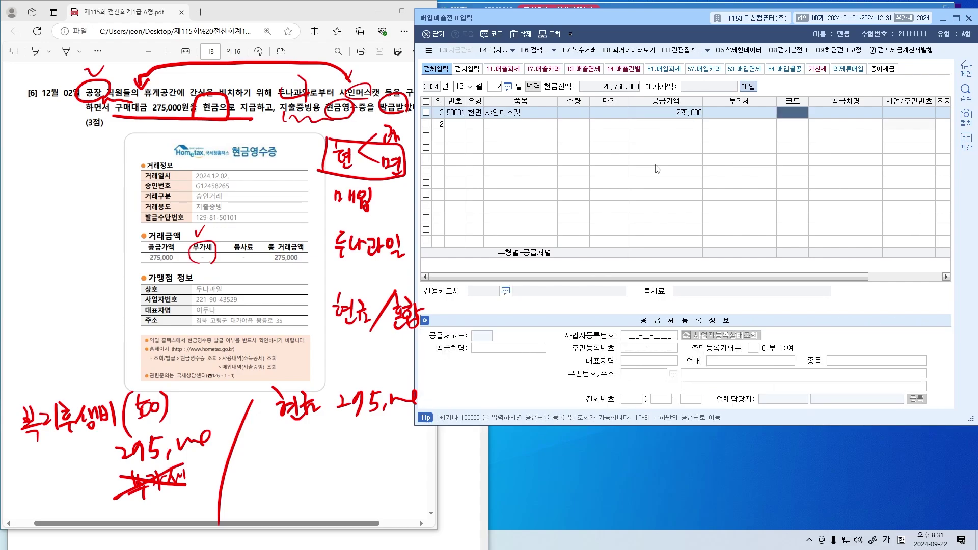
key("F2")
type("두나")
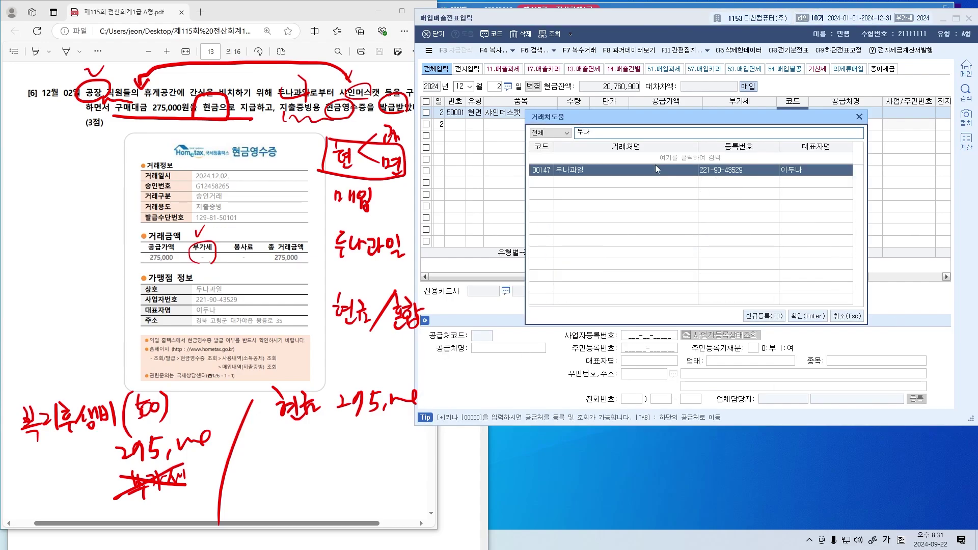
key("Return")
key("Return")
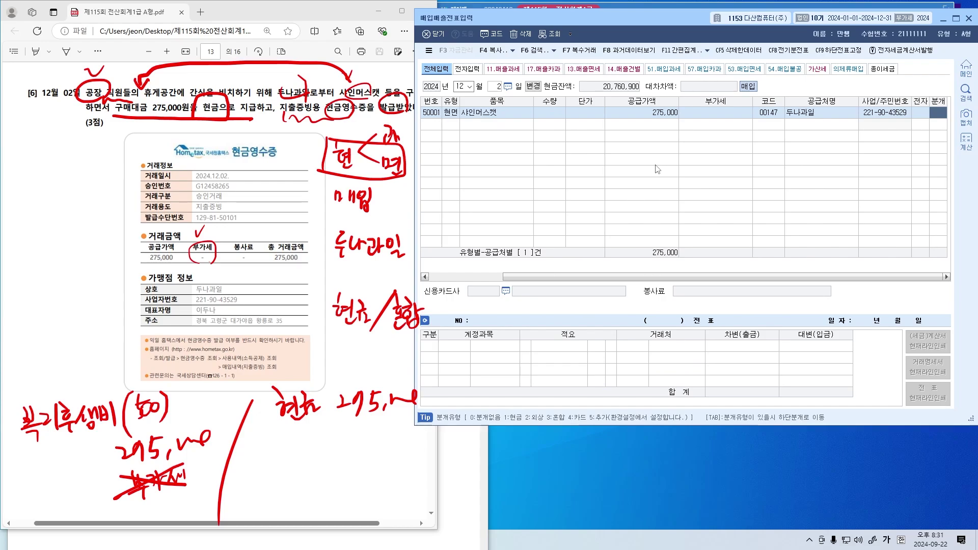
Journalize as 3 혼합 with 0511 복리후생비 debit and 0101 현금 credit
type("3")
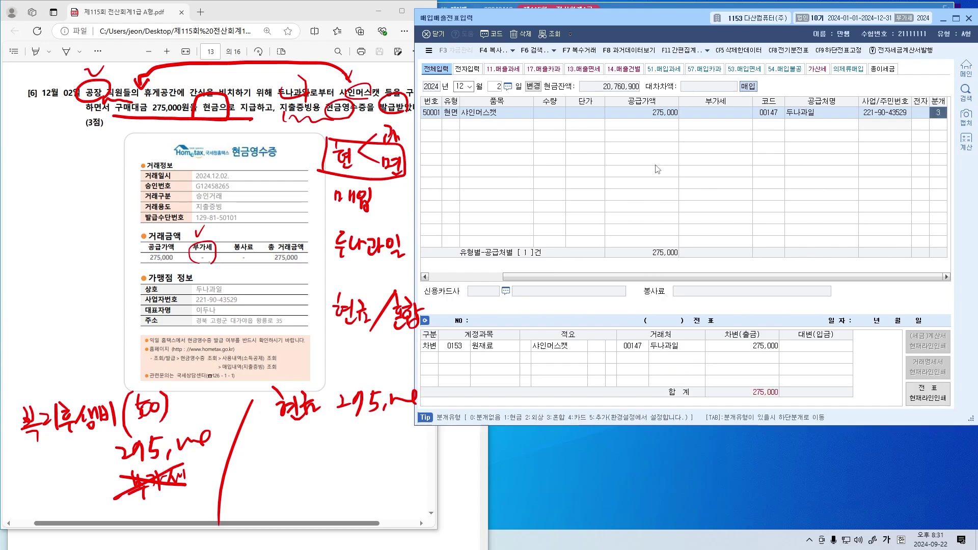
key("Return")
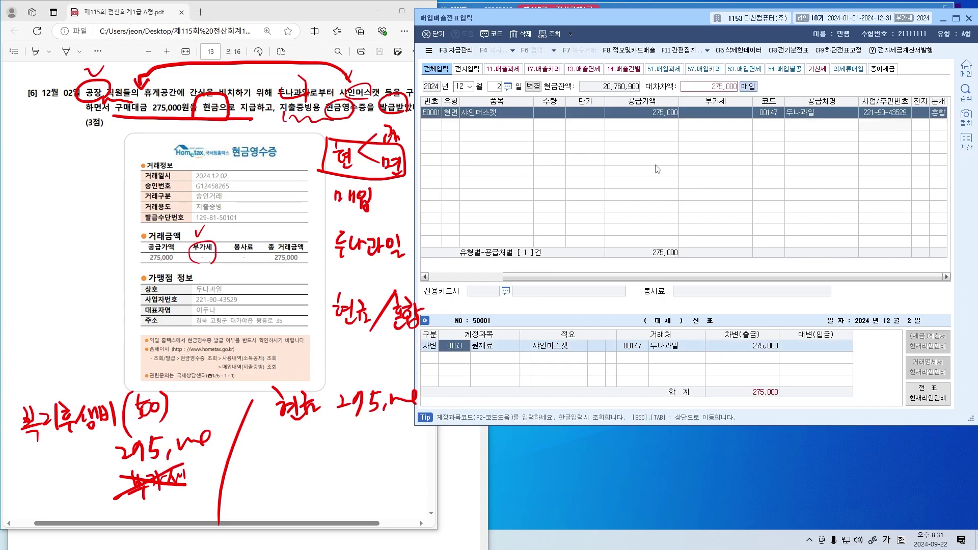
type("복리후")
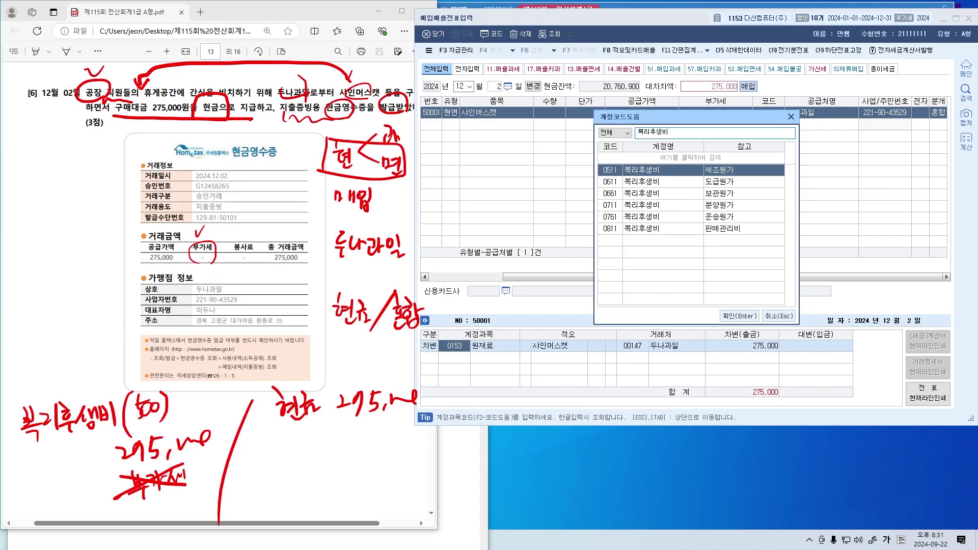
type("생비")
double_click(657, 169)
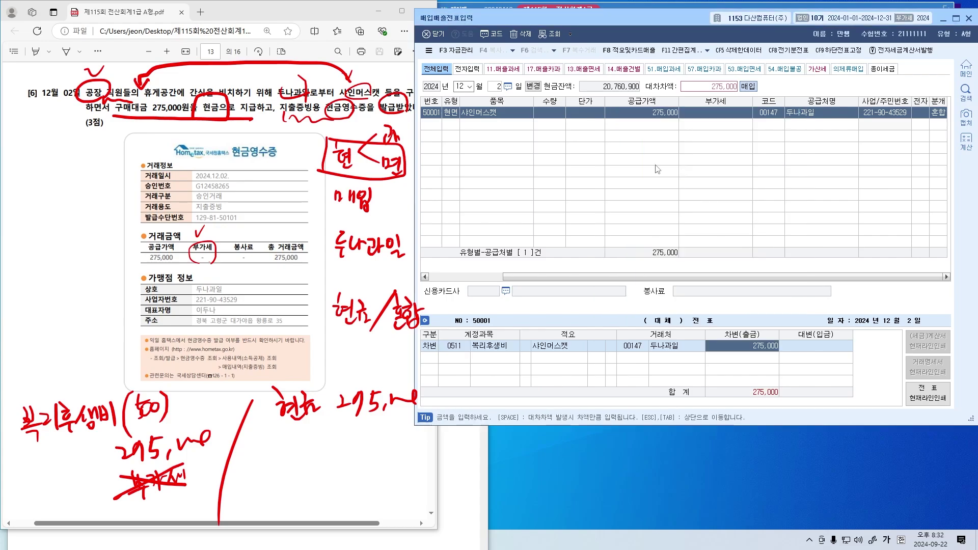
type("현금")
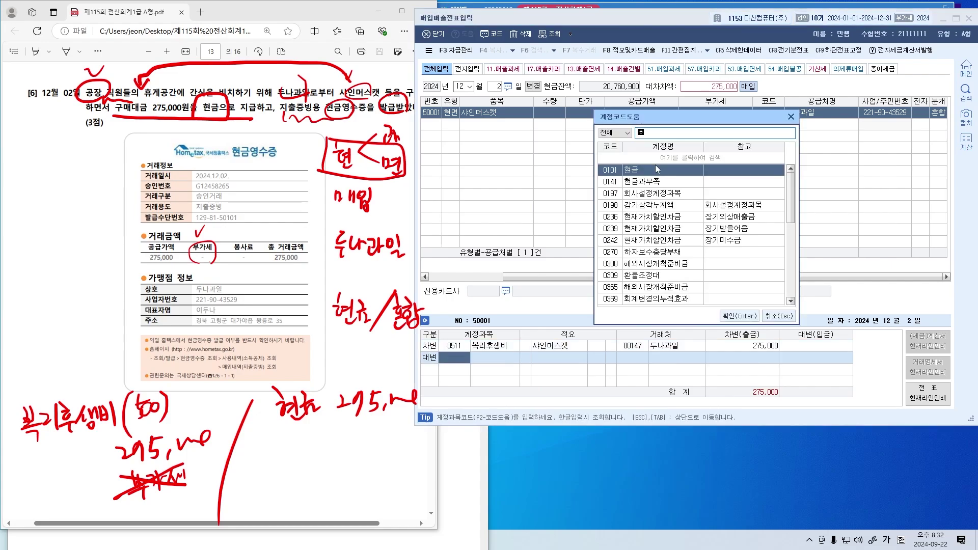
double_click(657, 169)
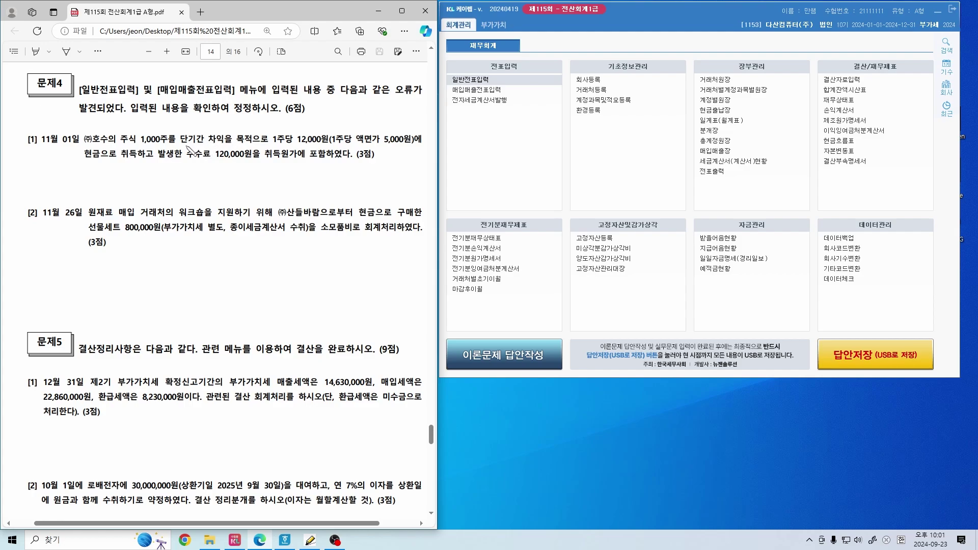
Circle 주식, underline 단기간 차익을 목적으로, and write 단기매매증권 above it in problem [1]
left_click_drag(134, 143, 134, 145)
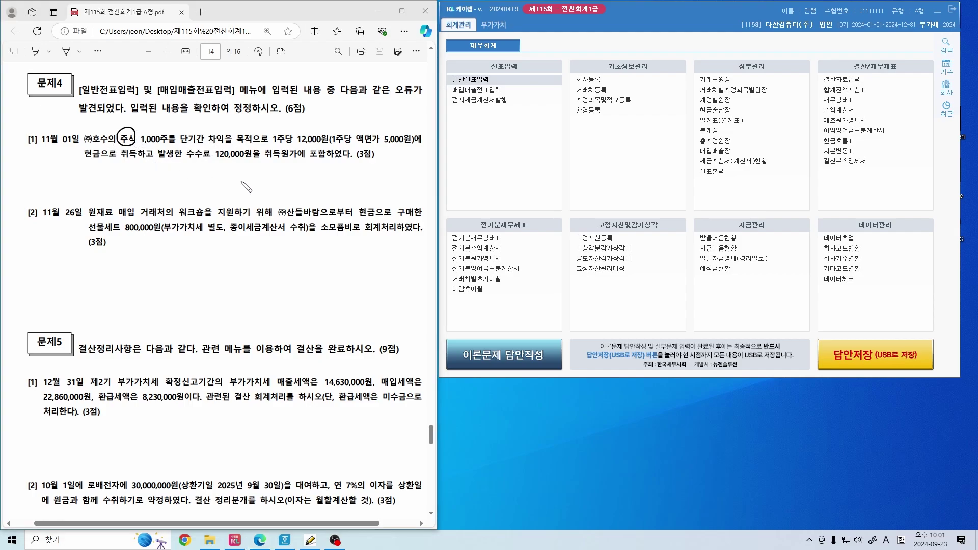
key("ctrl+shift+3")
left_click_drag(184, 147, 267, 147)
left_click_drag(123, 152, 138, 153)
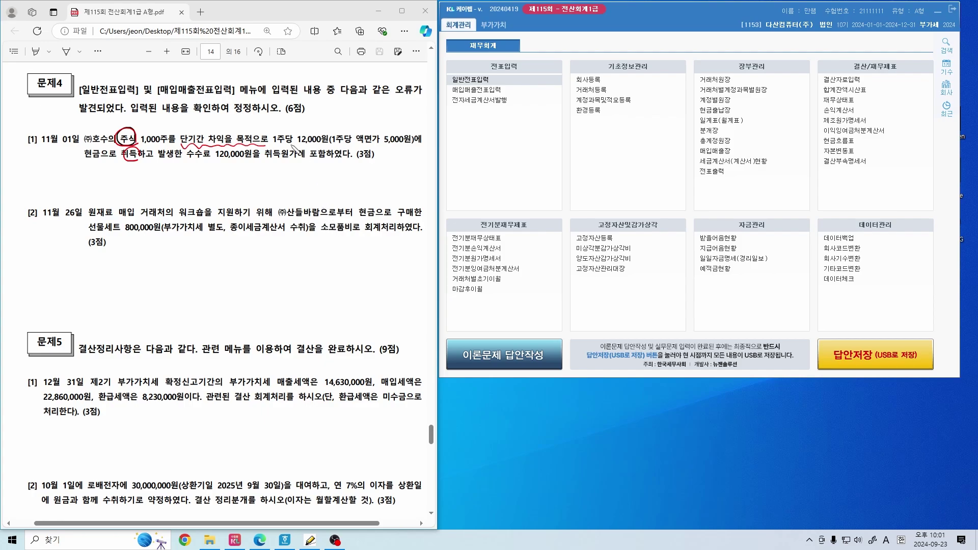
mouse_move(184, 122)
left_mouse_down()
mouse_move(211, 130)
mouse_move(275, 121)
mouse_move(298, 134)
left_mouse_up()
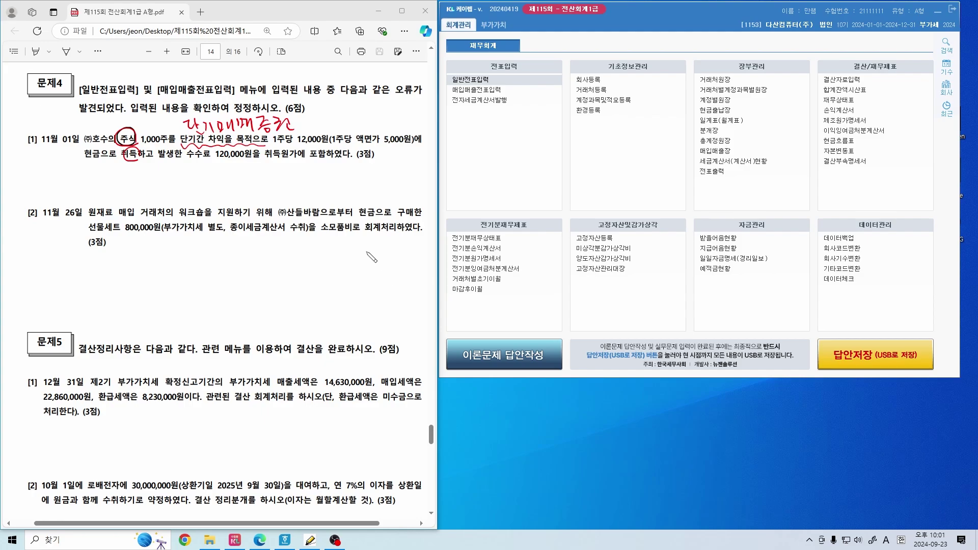
left_click_drag(34, 149, 80, 149)
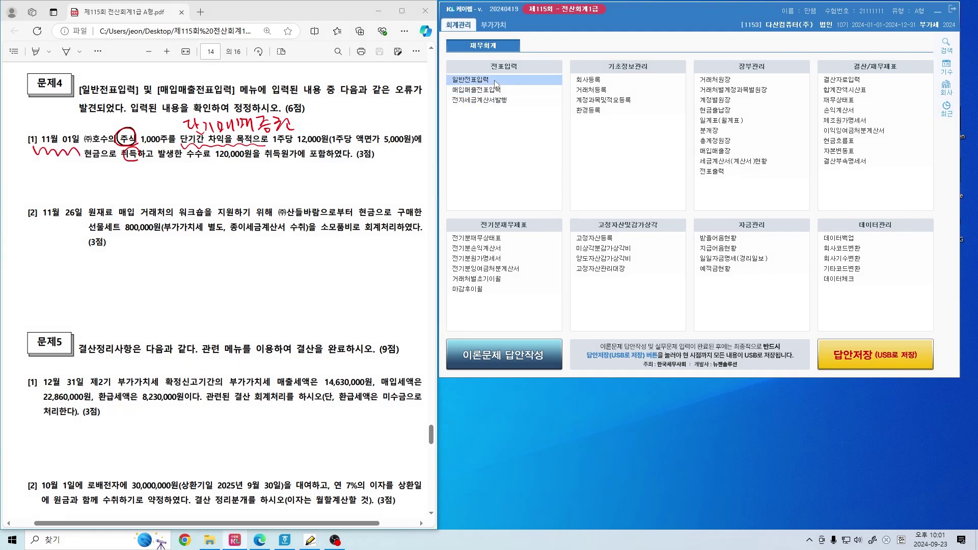
left_click(470, 80)
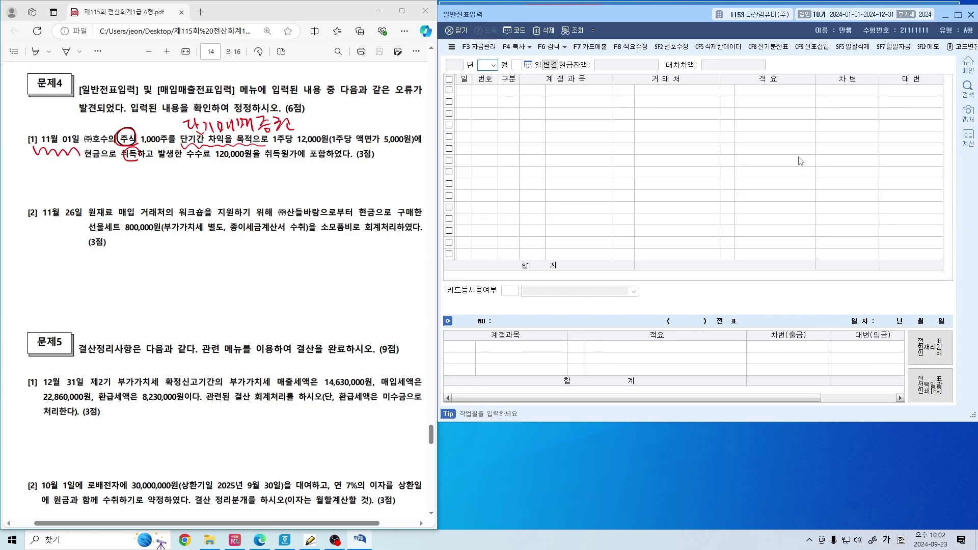
Bring up the 11-01 general journal entry and check its 0107 단기매매증권 debit of 12,120,000
type("11")
key("Return")
type("1")
key("Return")
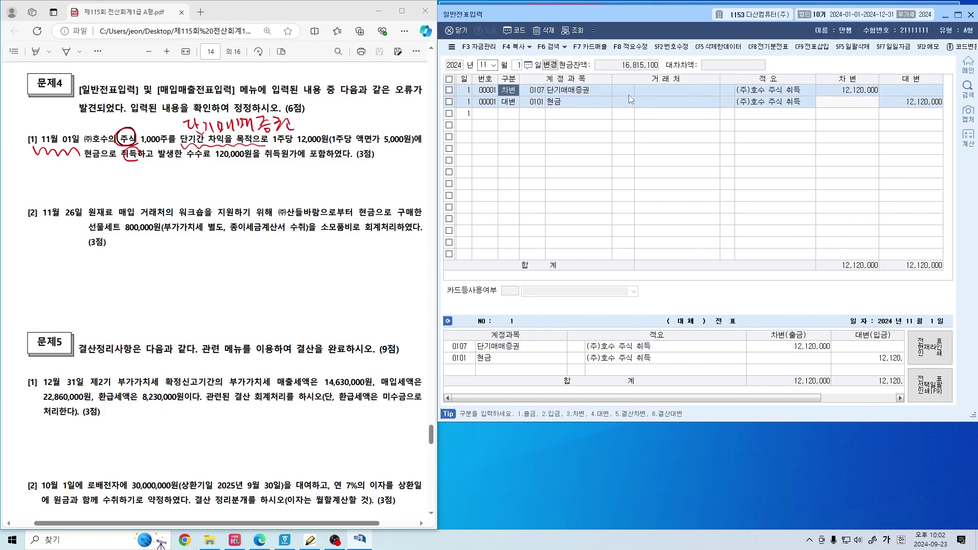
left_click(535, 93)
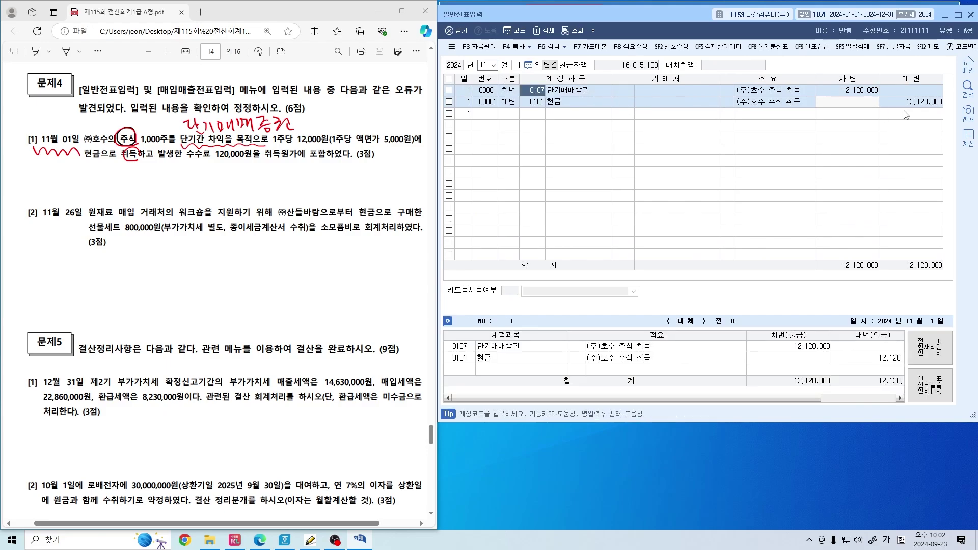
left_click(849, 95)
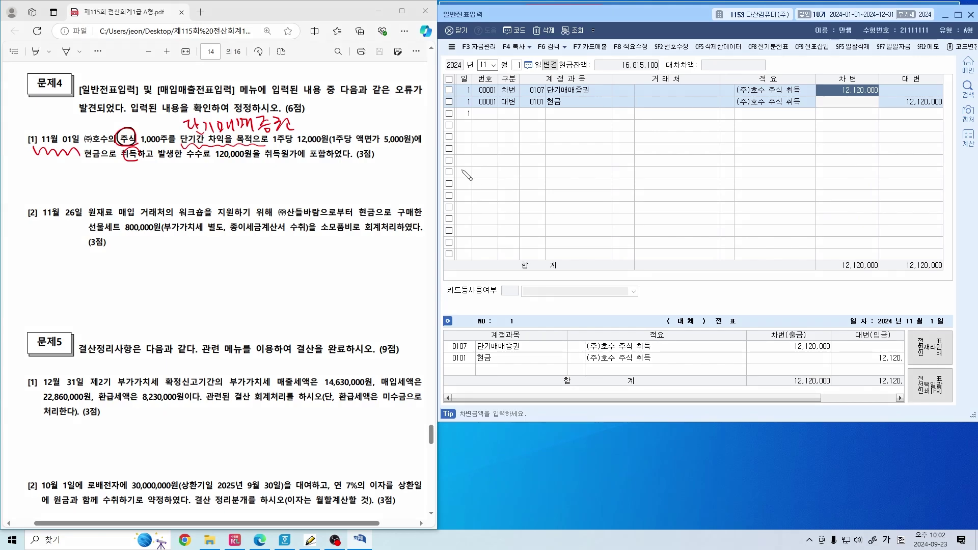
In problem [1], correct 액면 to 발행, mark 취득, and underline 1,000주를 and 1주당 12,000원
mouse_move(362, 131)
left_mouse_down()
mouse_move(373, 146)
mouse_move(363, 147)
left_mouse_up()
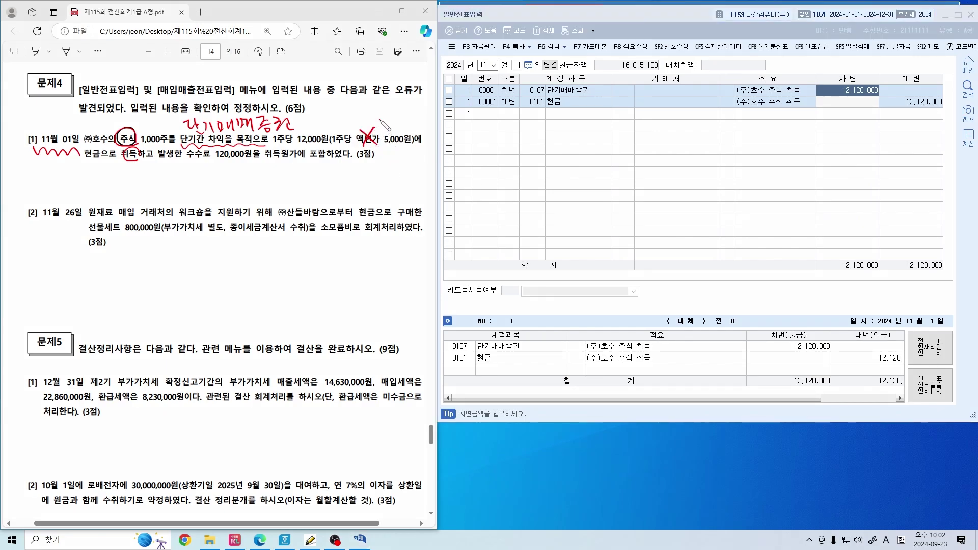
left_click_drag(383, 122, 418, 140)
left_click_drag(135, 157, 132, 160)
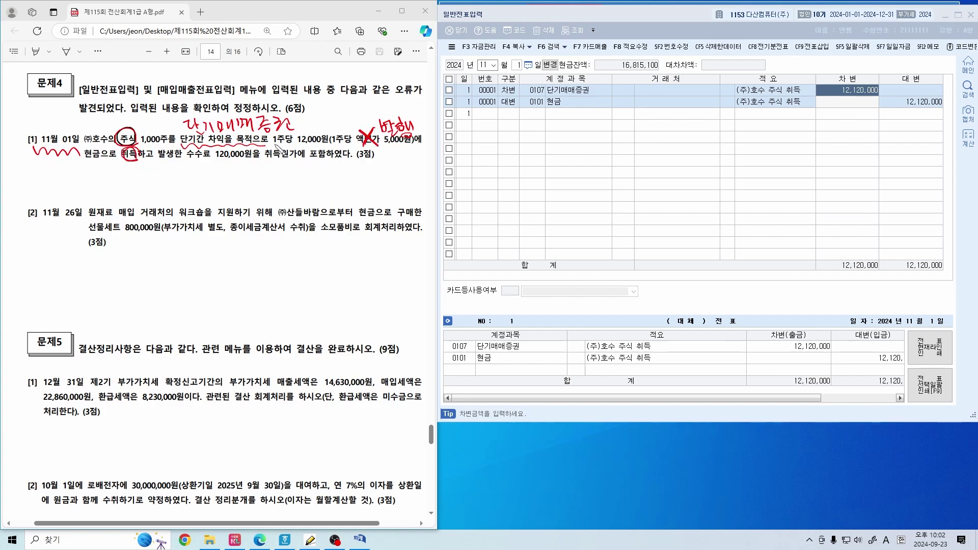
left_click_drag(278, 146, 320, 153)
left_click_drag(145, 147, 181, 148)
Write the 단기매매증권 debit and its amount, circling 1,000주 and 12,000원 in the text
mouse_move(492, 152)
left_mouse_down()
mouse_move(571, 152)
mouse_move(576, 162)
mouse_move(585, 146)
mouse_move(590, 152)
left_mouse_up()
left_click_drag(592, 142, 593, 155)
left_click_drag(580, 156, 595, 159)
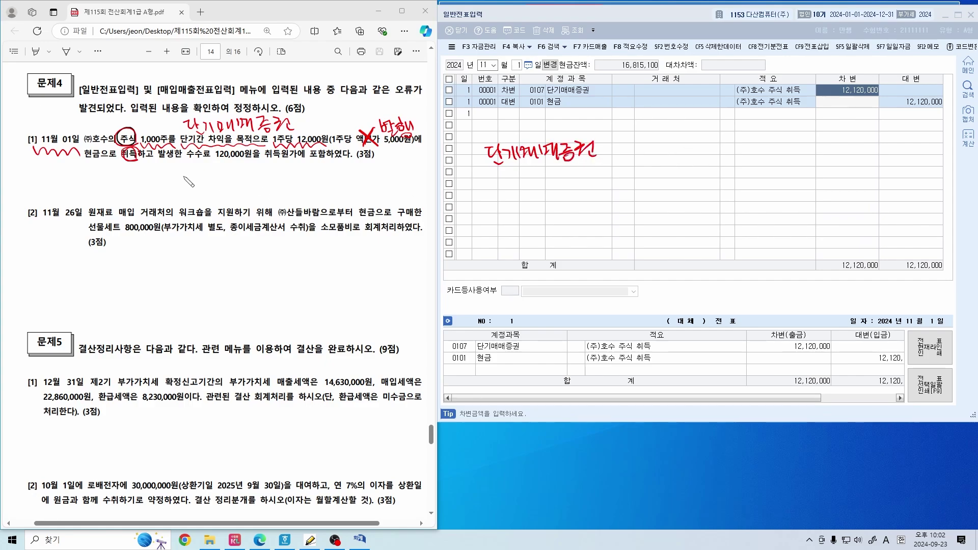
left_click_drag(157, 129, 153, 140)
left_click_drag(329, 136, 325, 132)
mouse_move(612, 149)
left_mouse_down()
mouse_move(726, 150)
mouse_move(738, 207)
left_mouse_up()
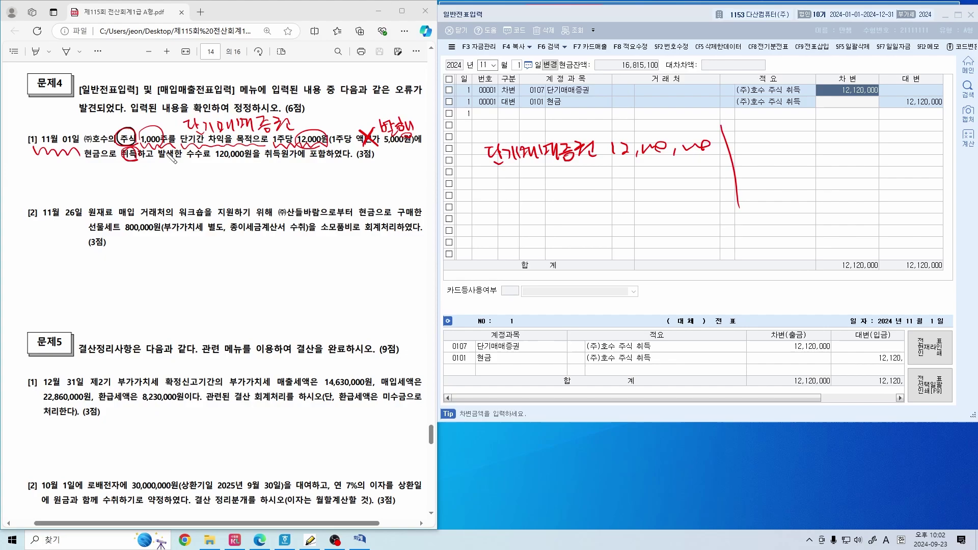
Circle 현금으로, write 현금 as the credit, and underline 수수료 120,000원
left_click_drag(109, 162, 104, 164)
mouse_move(753, 149)
left_mouse_down()
mouse_move(770, 162)
mouse_move(813, 145)
mouse_move(841, 158)
mouse_move(909, 148)
left_mouse_up()
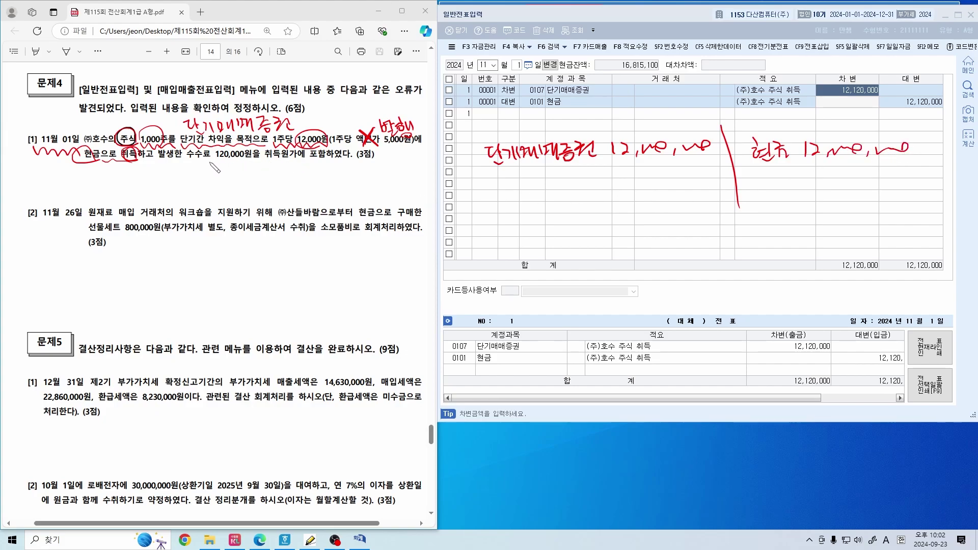
left_click_drag(210, 162, 249, 160)
mouse_move(188, 150)
left_mouse_down()
mouse_move(205, 165)
mouse_move(330, 163)
left_mouse_up()
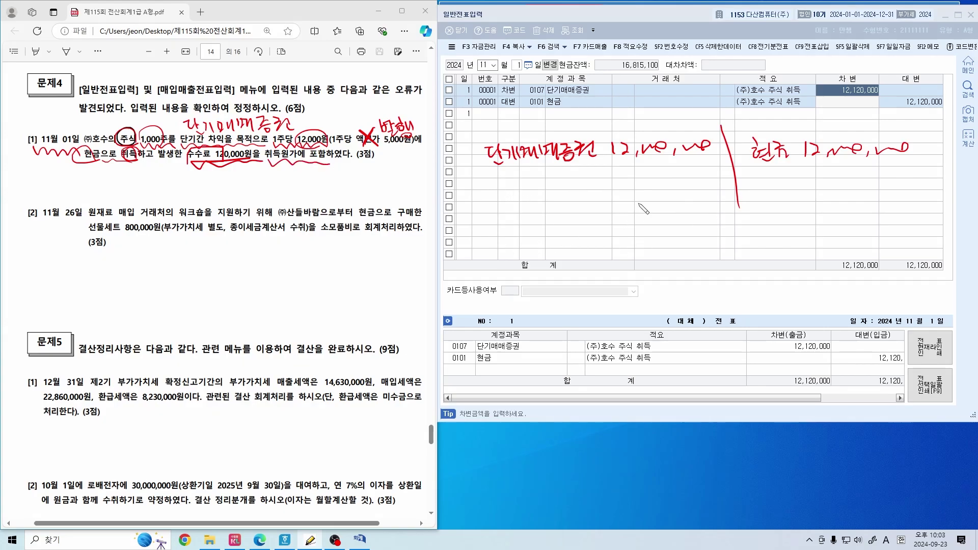
In blue, record the 120,000 fee as 수수료비용, reject the arrow to securities, and add note ①
mouse_move(645, 182)
left_mouse_down()
mouse_move(646, 194)
mouse_move(668, 184)
left_mouse_up()
left_click_drag(682, 190, 719, 184)
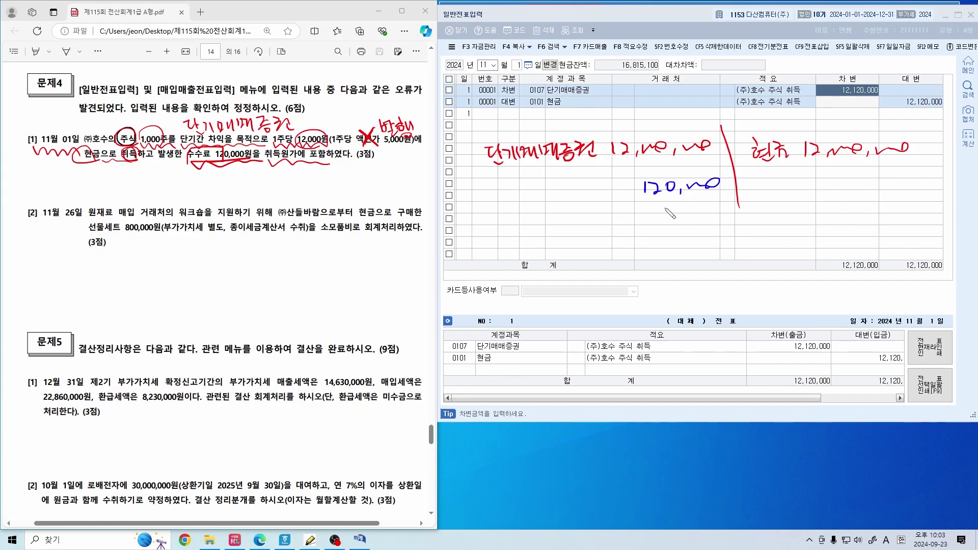
mouse_move(469, 158)
left_mouse_down()
mouse_move(455, 165)
mouse_move(489, 203)
left_mouse_up()
mouse_move(476, 155)
left_mouse_down()
mouse_move(452, 202)
mouse_move(487, 205)
left_mouse_up()
mouse_move(675, 162)
left_mouse_down()
mouse_move(683, 174)
mouse_move(670, 174)
left_mouse_up()
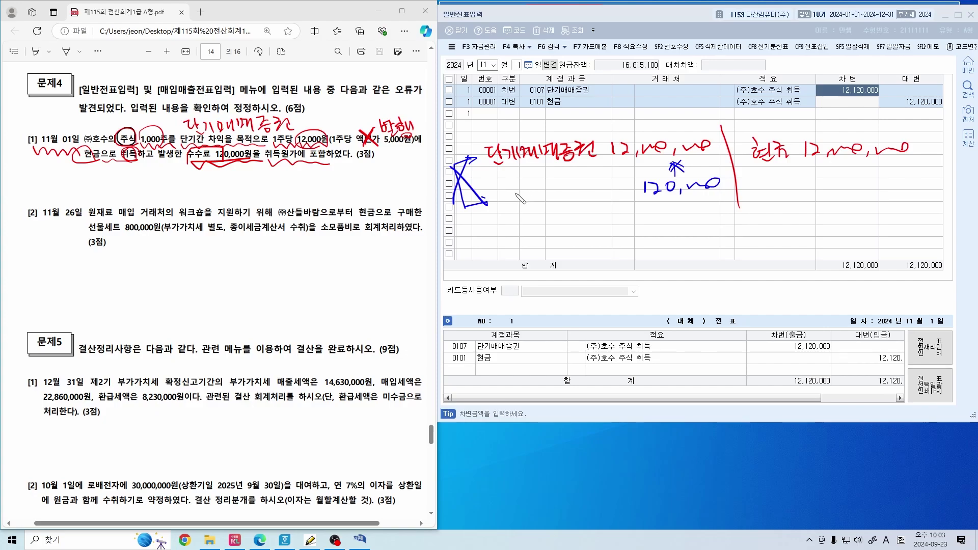
left_click_drag(518, 189, 574, 195)
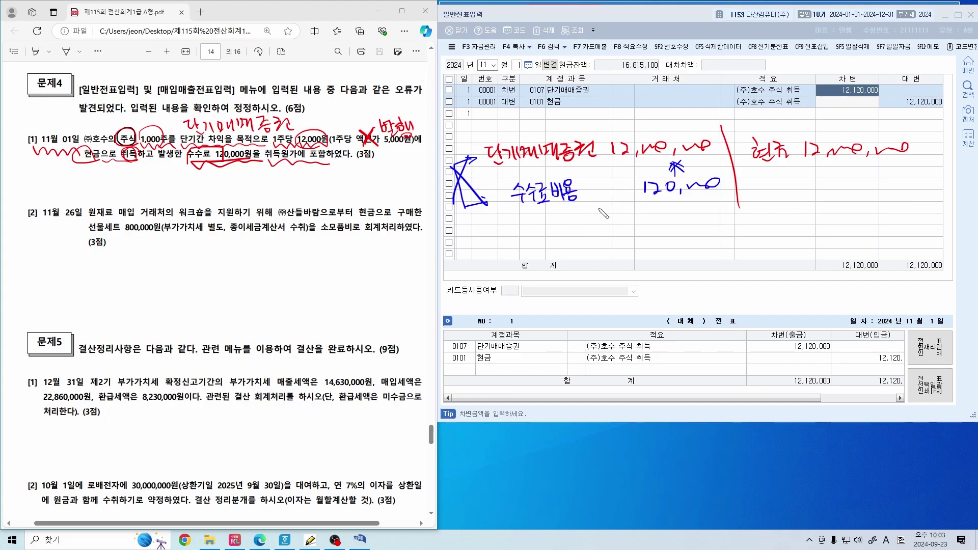
mouse_move(538, 226)
left_mouse_down()
mouse_move(538, 240)
mouse_move(530, 232)
mouse_move(540, 224)
mouse_move(578, 235)
mouse_move(634, 225)
mouse_move(638, 241)
mouse_move(680, 228)
mouse_move(687, 244)
mouse_move(684, 235)
mouse_move(741, 231)
mouse_move(749, 220)
mouse_move(744, 235)
mouse_move(761, 238)
mouse_move(772, 227)
mouse_move(779, 238)
mouse_move(871, 219)
mouse_move(897, 237)
mouse_move(912, 213)
mouse_move(912, 227)
left_mouse_up()
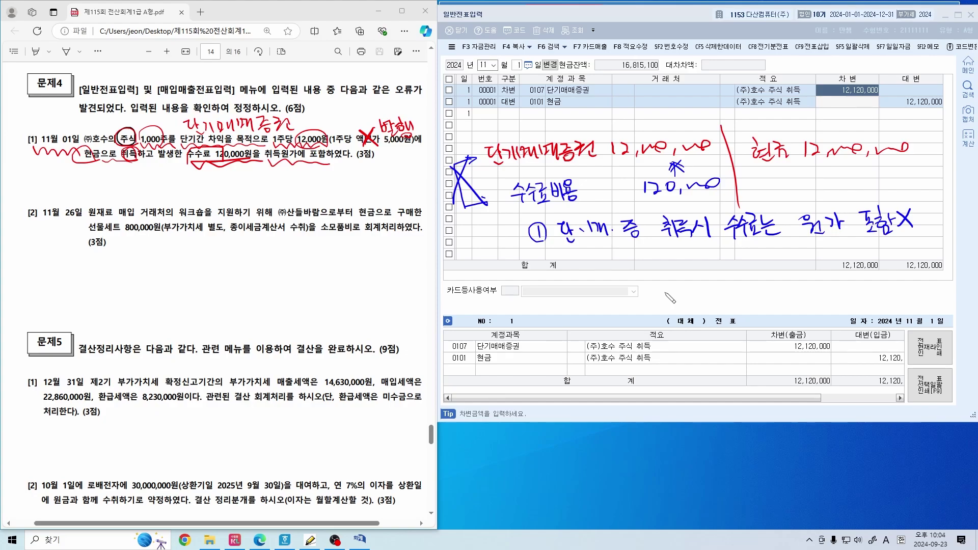
Add an arrowed note by the total row, box the notes, and underline 단.매.증 and 원가 포함X
mouse_move(465, 251)
left_mouse_down()
mouse_move(481, 275)
mouse_move(482, 261)
mouse_move(504, 270)
mouse_move(484, 285)
mouse_move(493, 298)
mouse_move(502, 288)
mouse_move(532, 291)
mouse_move(524, 292)
left_mouse_up()
mouse_move(515, 260)
left_mouse_down()
mouse_move(504, 269)
mouse_move(521, 258)
mouse_move(512, 274)
left_mouse_up()
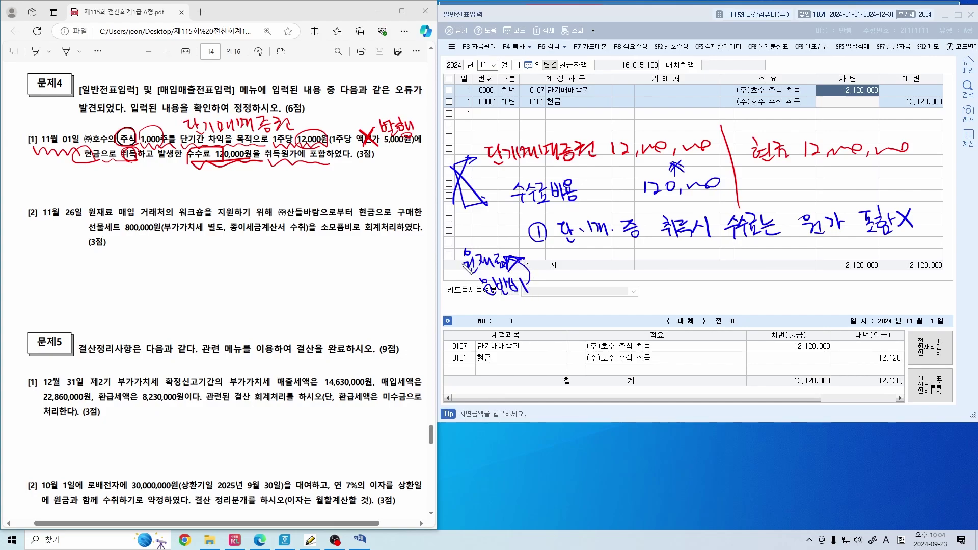
left_click_drag(452, 255, 518, 261)
left_click_drag(517, 273, 458, 281)
left_click_drag(493, 174, 594, 163)
left_click_drag(586, 253, 636, 249)
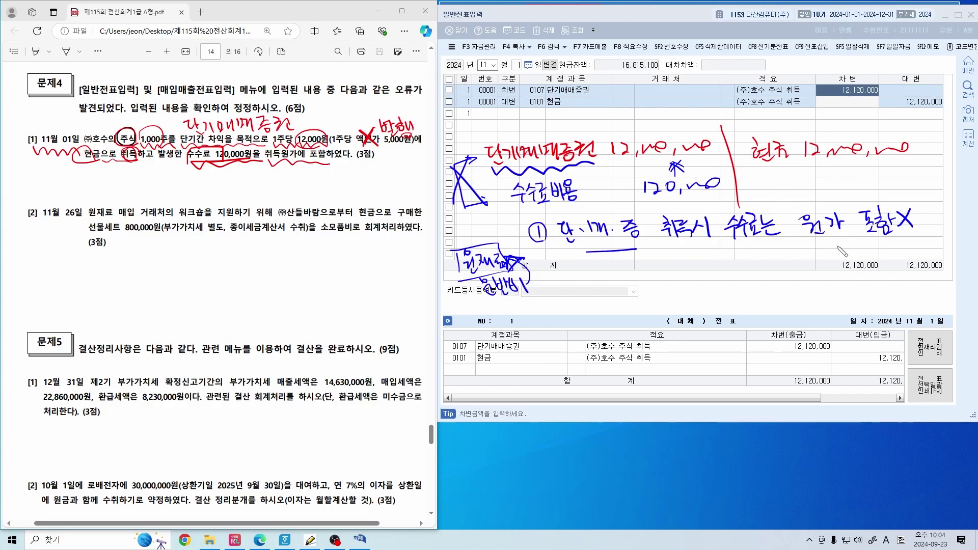
left_click_drag(817, 249, 912, 242)
left_click_drag(507, 179, 508, 210)
mouse_move(504, 178)
left_mouse_down()
mouse_move(535, 174)
mouse_move(506, 210)
left_mouse_up()
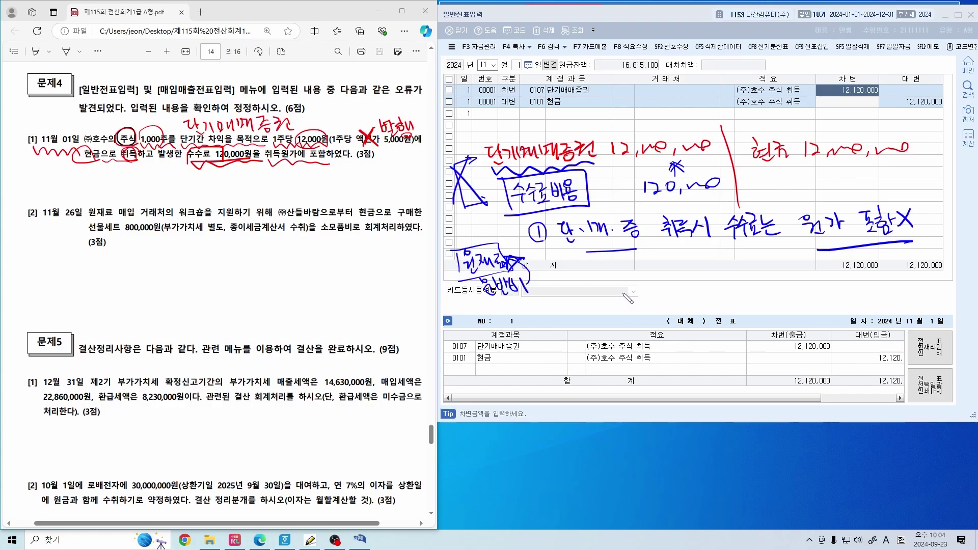
Add a second point noting 수수료비용 is a 영업외비용
left_click_drag(542, 277, 554, 286)
mouse_move(468, 281)
left_mouse_down()
mouse_move(509, 272)
mouse_move(472, 258)
left_mouse_up()
mouse_move(574, 271)
left_mouse_down()
mouse_move(590, 295)
mouse_move(646, 266)
mouse_move(659, 293)
mouse_move(699, 264)
mouse_move(675, 273)
mouse_move(708, 264)
mouse_move(675, 292)
mouse_move(682, 296)
mouse_move(709, 279)
mouse_move(710, 291)
mouse_move(719, 270)
mouse_move(739, 279)
mouse_move(713, 266)
mouse_move(760, 275)
left_mouse_up()
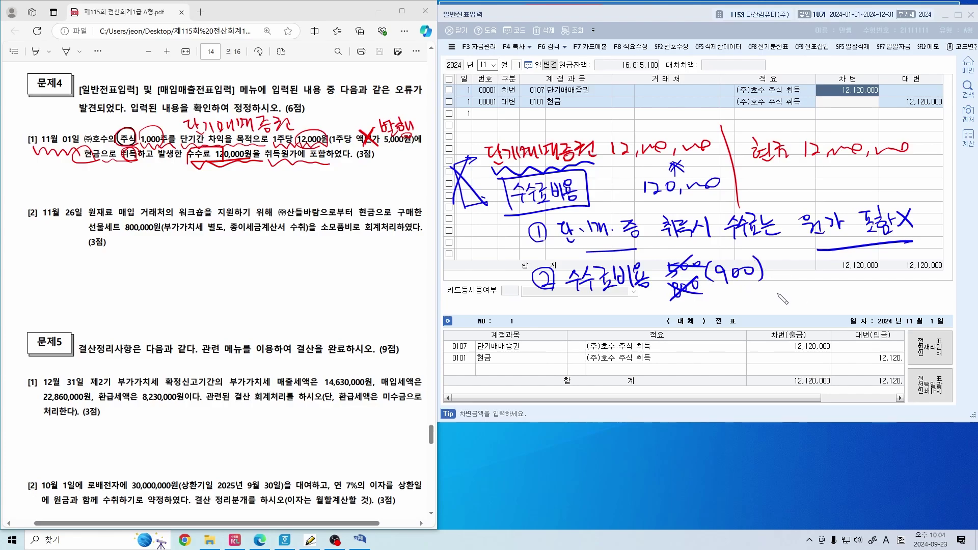
mouse_move(730, 306)
left_mouse_down()
mouse_move(761, 304)
mouse_move(759, 316)
mouse_move(768, 296)
mouse_move(780, 314)
mouse_move(795, 292)
mouse_move(808, 316)
mouse_move(828, 298)
mouse_move(840, 308)
left_mouse_up()
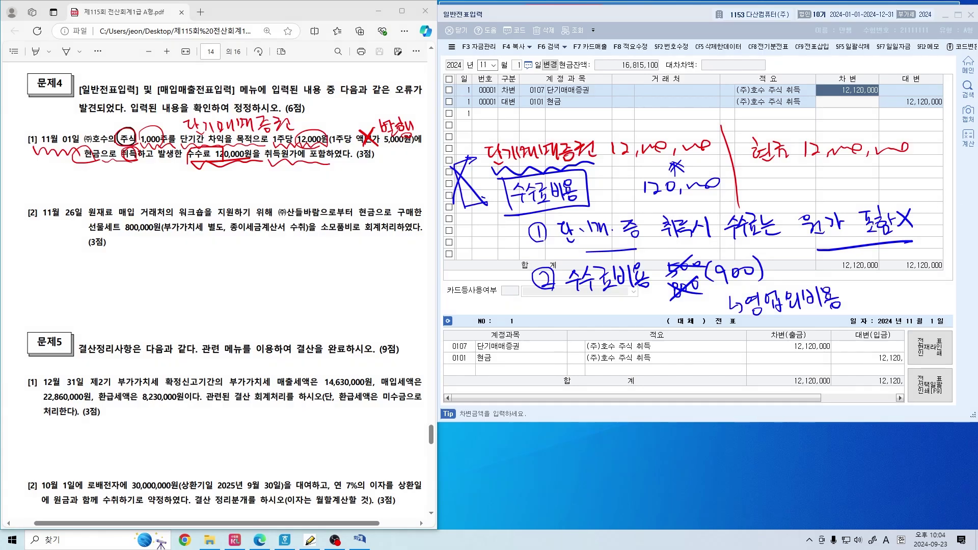
In red, bracket both points, underline 단.매.증 and 영업외비용, and write (900)
left_click(928, 170)
mouse_move(505, 237)
left_mouse_down()
mouse_move(495, 244)
mouse_move(499, 275)
mouse_move(520, 283)
left_mouse_up()
left_click_drag(563, 251, 643, 243)
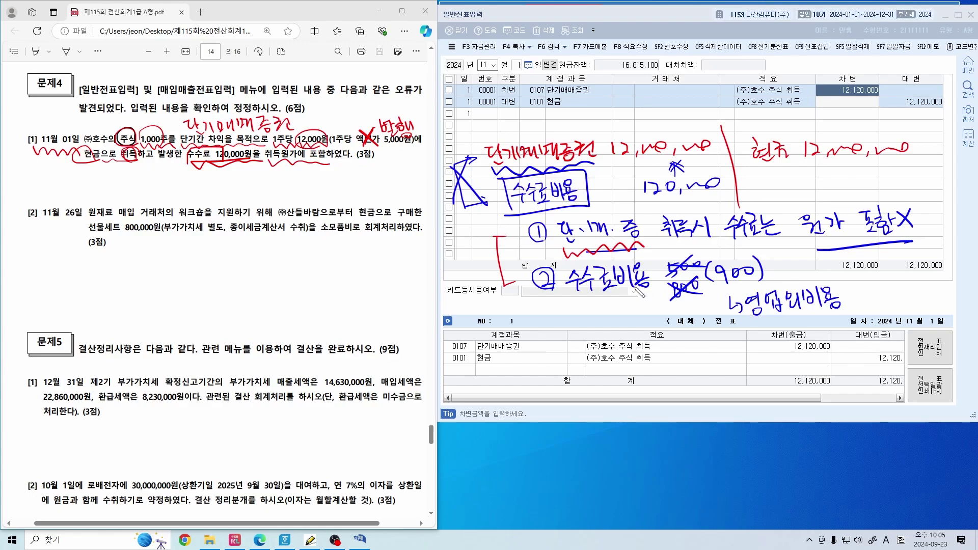
mouse_move(742, 319)
left_mouse_down()
mouse_move(838, 311)
mouse_move(795, 289)
left_mouse_up()
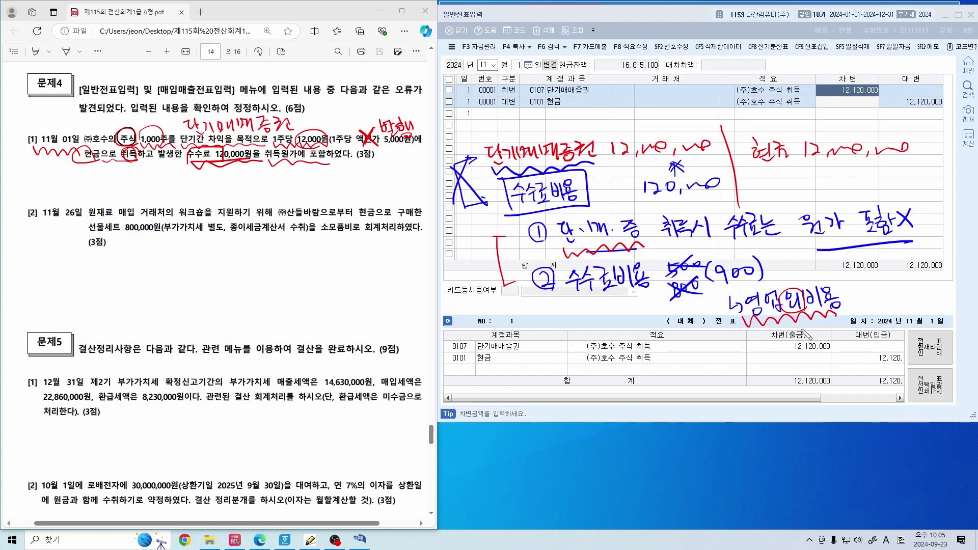
mouse_move(724, 284)
left_mouse_down()
mouse_move(718, 298)
mouse_move(753, 288)
left_mouse_up()
mouse_move(601, 183)
left_mouse_down()
mouse_move(615, 202)
mouse_move(636, 188)
mouse_move(638, 197)
left_mouse_up()
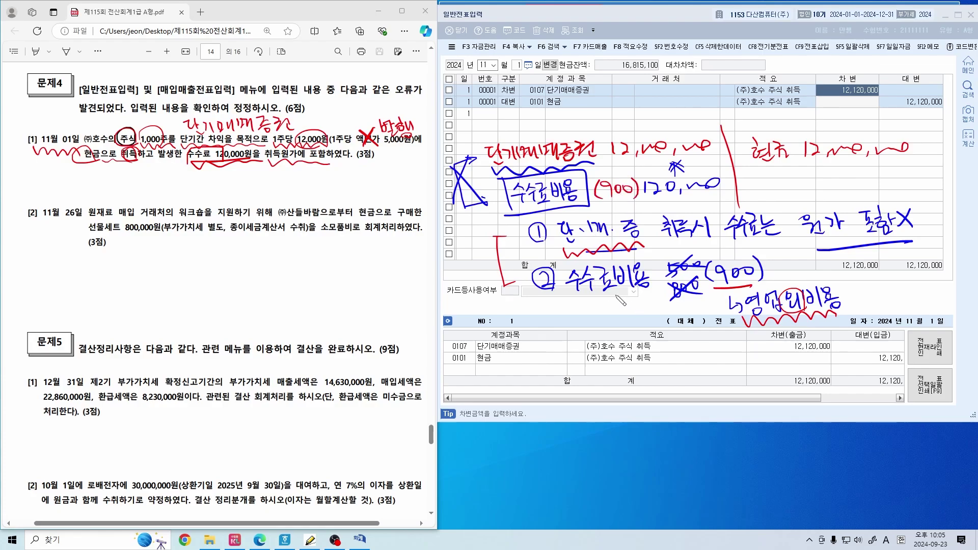
Reduce the 단기매매증권 debit on the November 1 entry to 12,000,000
left_click(840, 102)
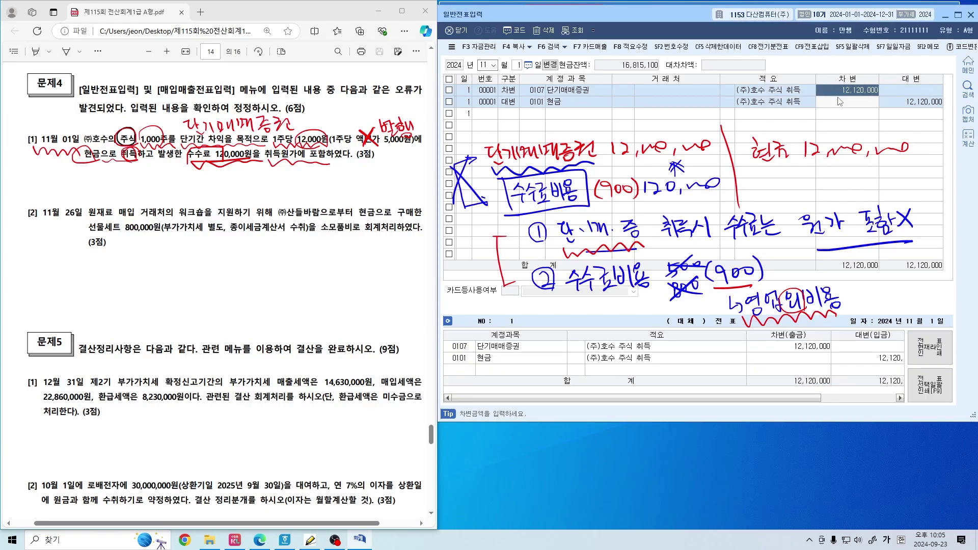
type("12000000")
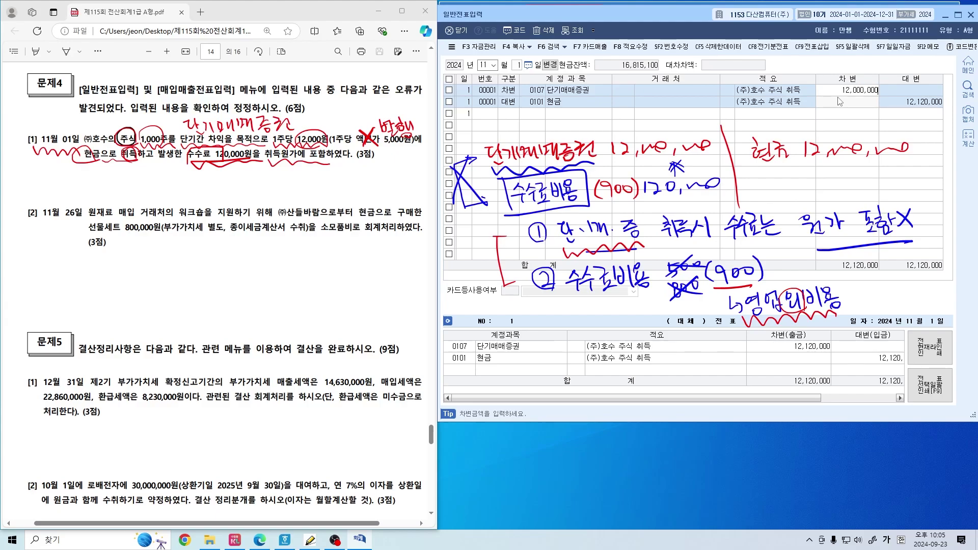
key("Return")
Add a debit line for account 0984 수수료비용 for the 120,000 fee
key("Down")
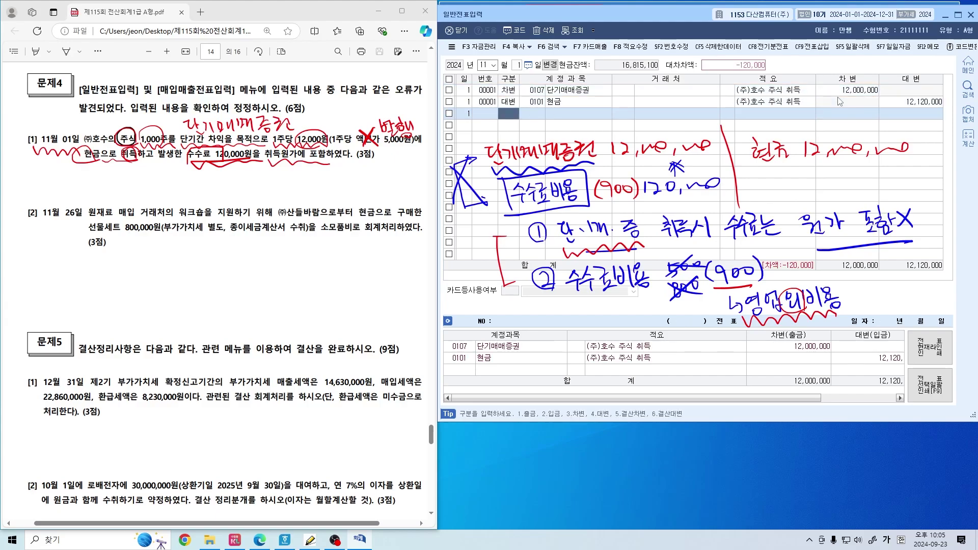
type("3")
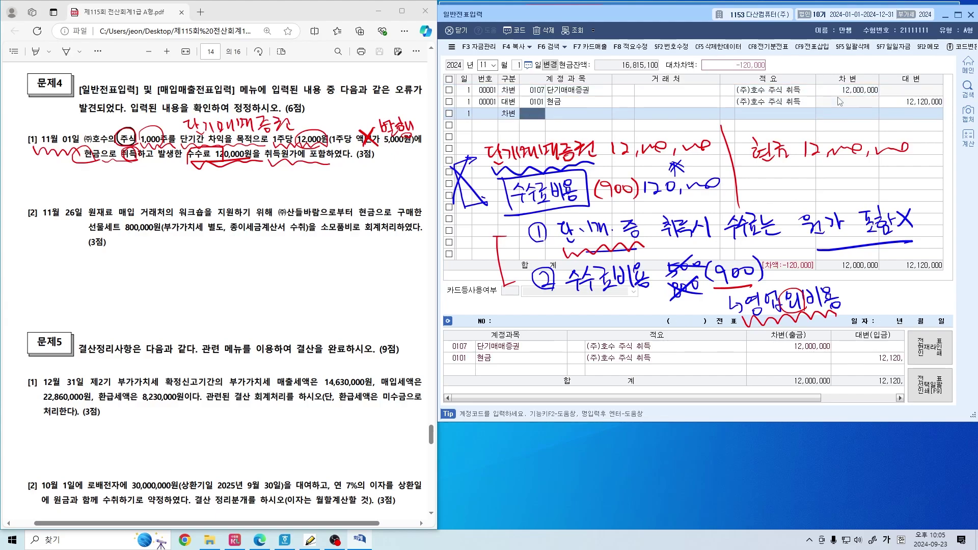
type("수수료비용")
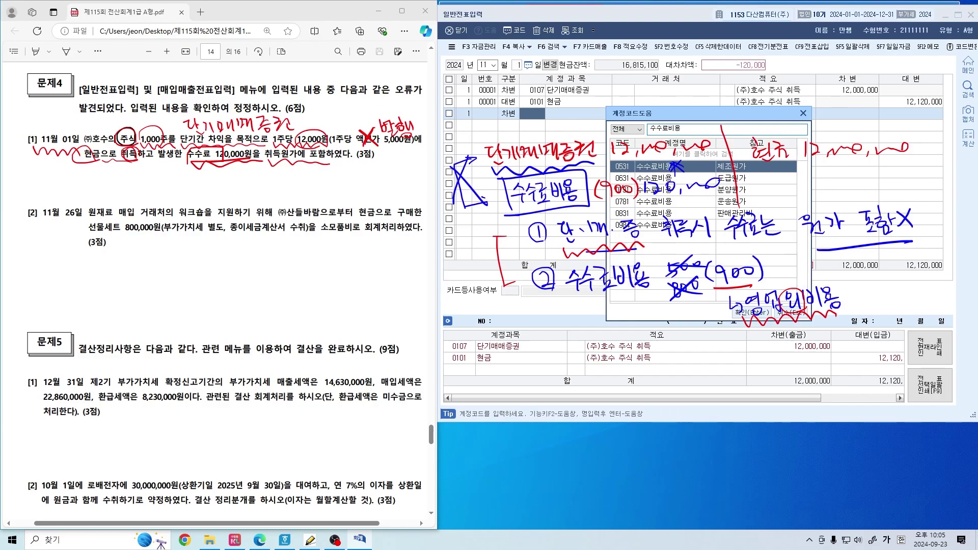
key("Down")
key("Down")
key("Down")
key("Down")
key("Down")
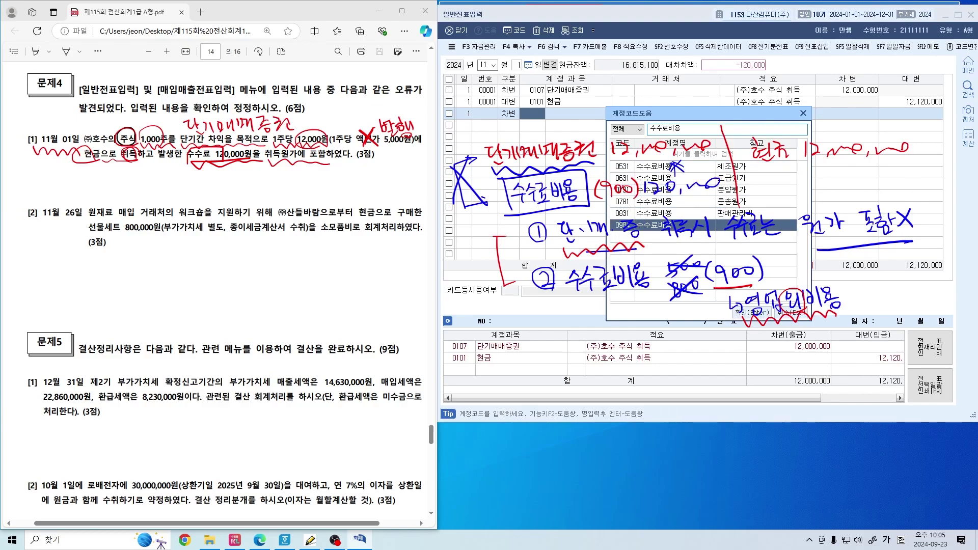
left_click_drag(725, 117, 427, 170)
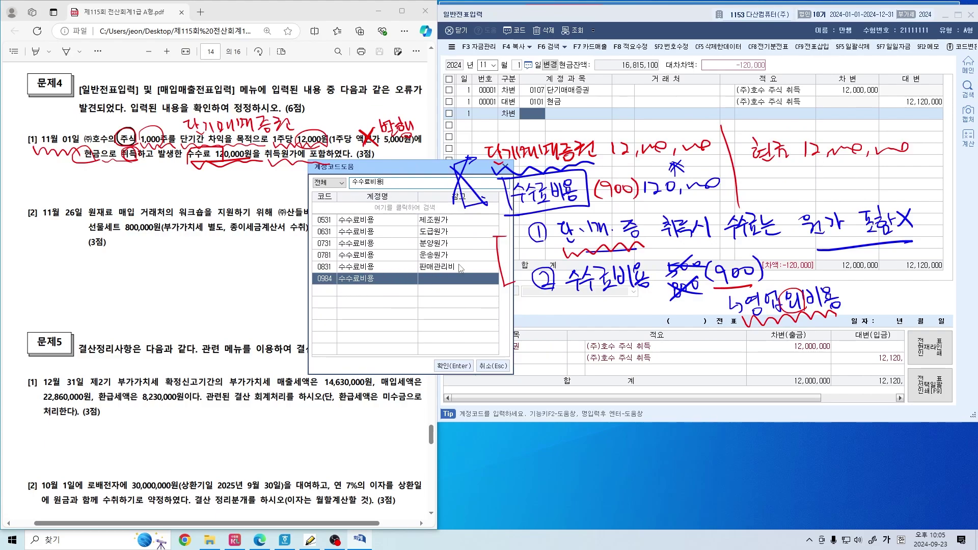
key("Return")
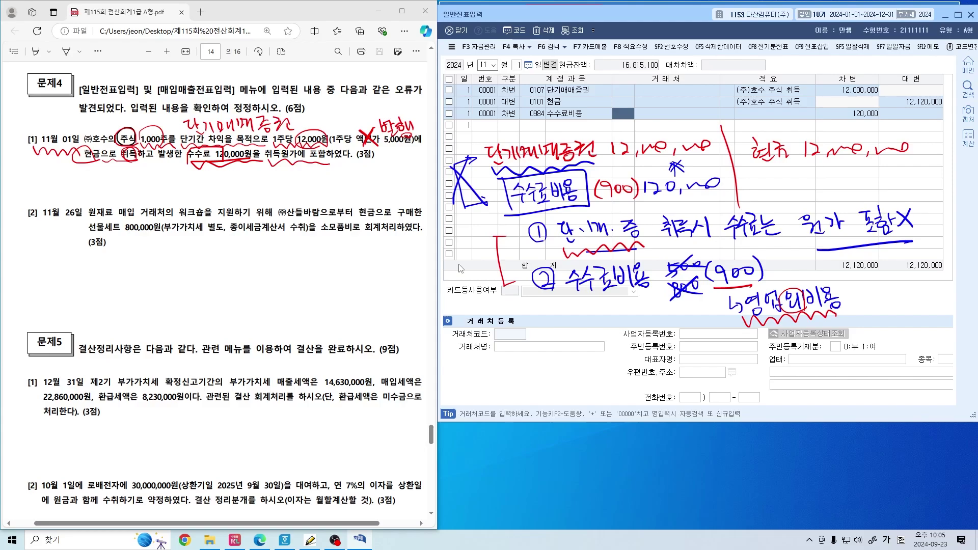
key("Return")
key("Return")
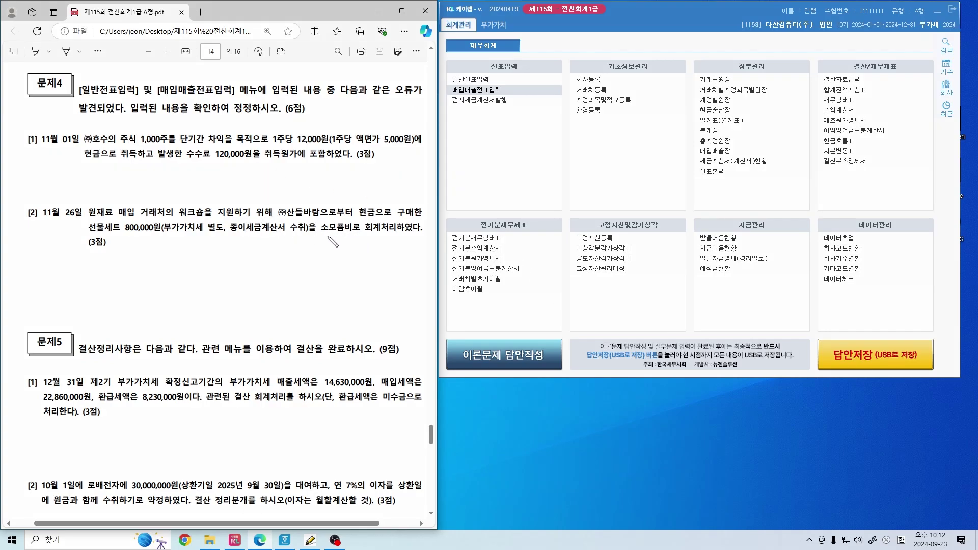
Mark 종이세금계산서 in the problem and the next entry screen, then clear the ink
left_click_drag(246, 239, 307, 234)
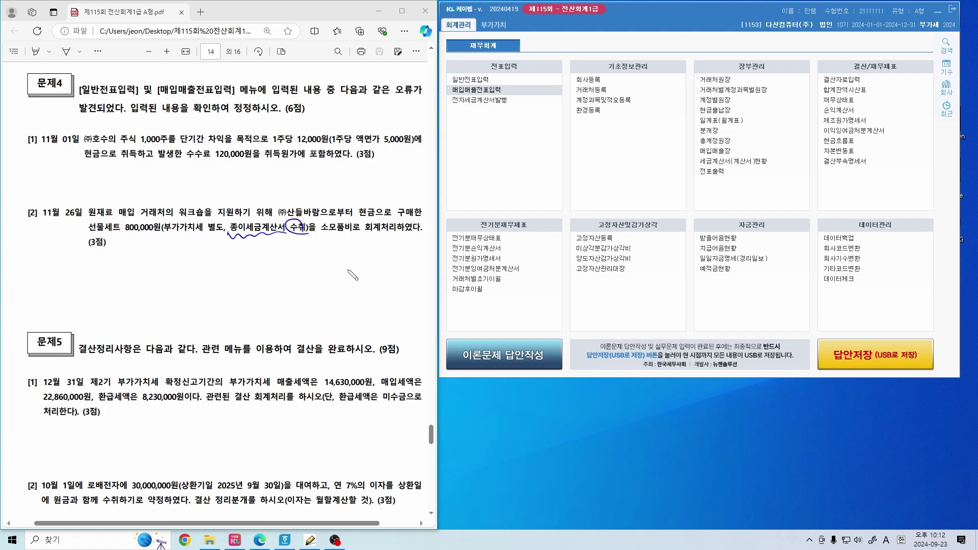
left_click(233, 245)
left_click(245, 245)
left_click(263, 248)
mouse_move(450, 86)
left_mouse_down()
mouse_move(483, 81)
mouse_move(461, 102)
left_mouse_up()
key("Escape")
Open 매입매출전표입력 and load the vouchers for 11월 26일
left_click(476, 90)
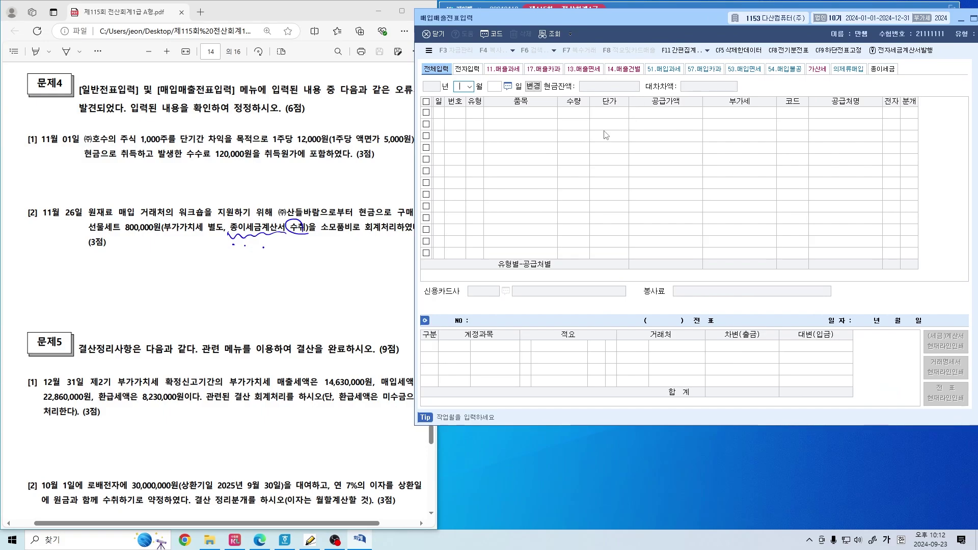
type("11")
key("Return")
type("26")
key("Return")
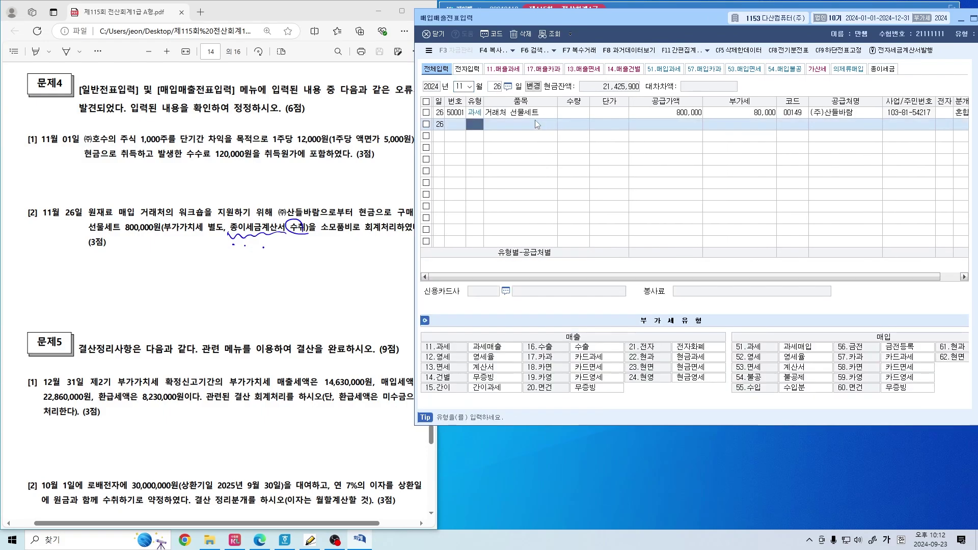
Review the 과세 선물세트 purchase: 800,000 supply, 80,000 VAT, 0153 원재료 debit against 현금
left_click(478, 113)
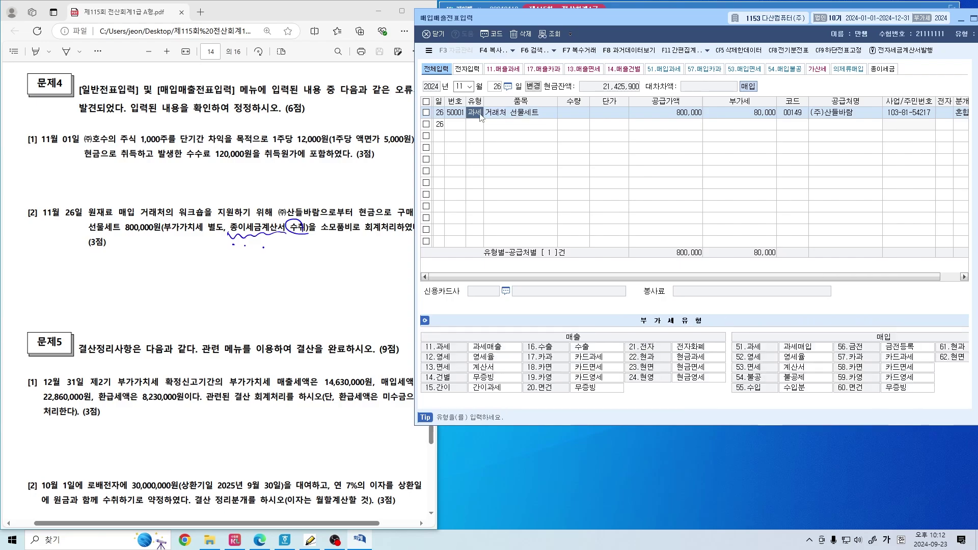
left_click(546, 114)
left_click(656, 116)
left_click(727, 115)
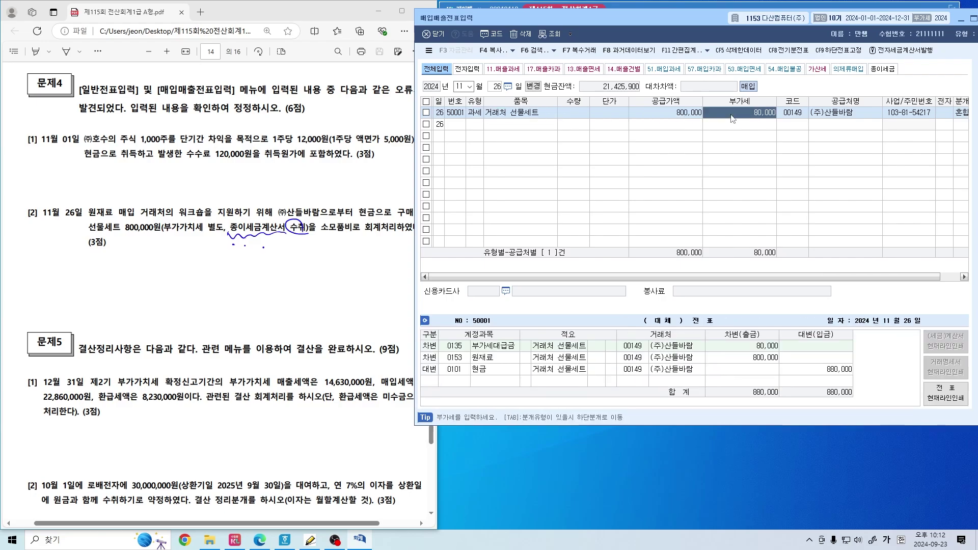
left_click(795, 114)
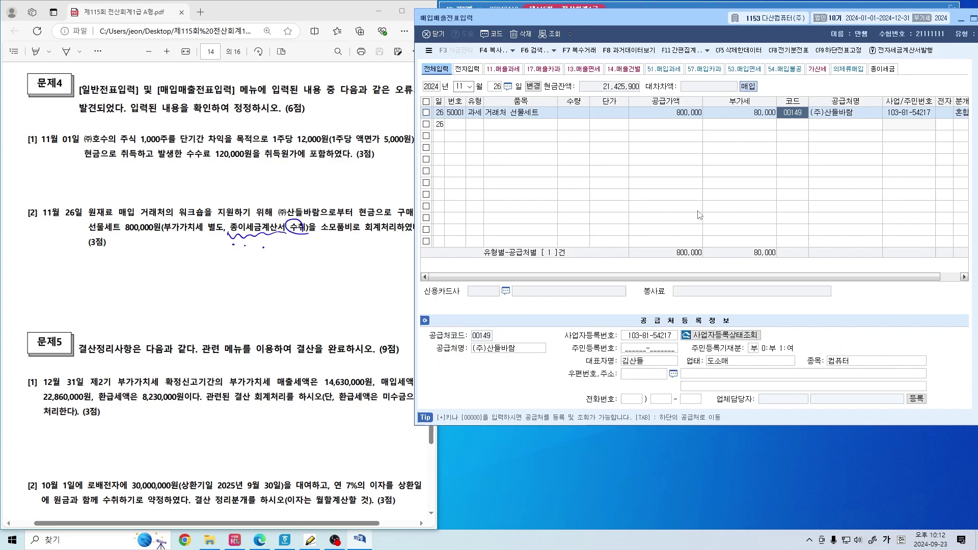
left_click(961, 114)
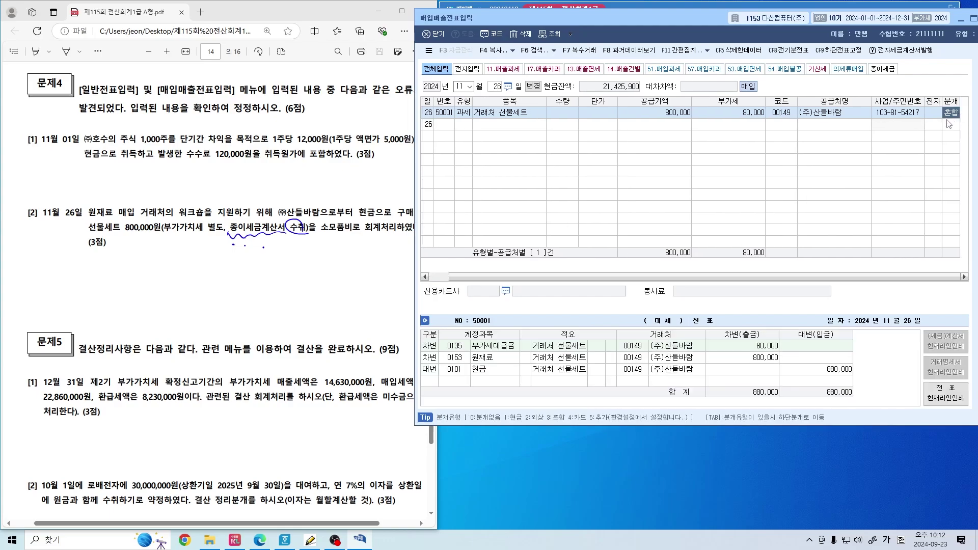
left_click(453, 358)
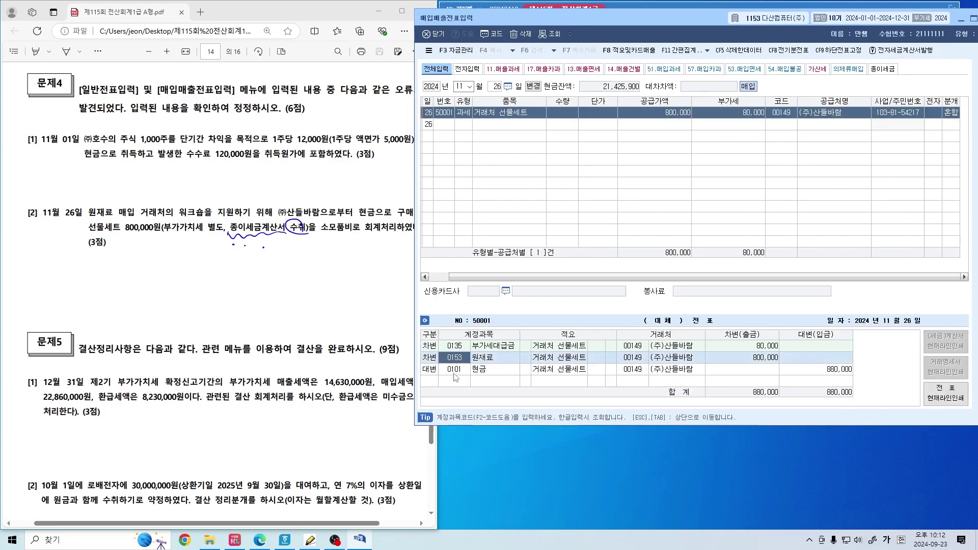
left_click(453, 373)
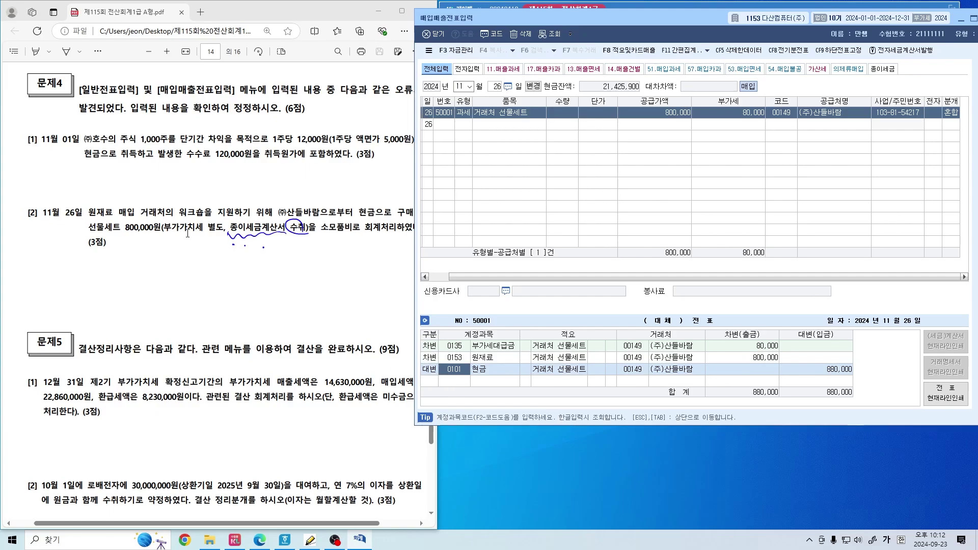
left_click(211, 262)
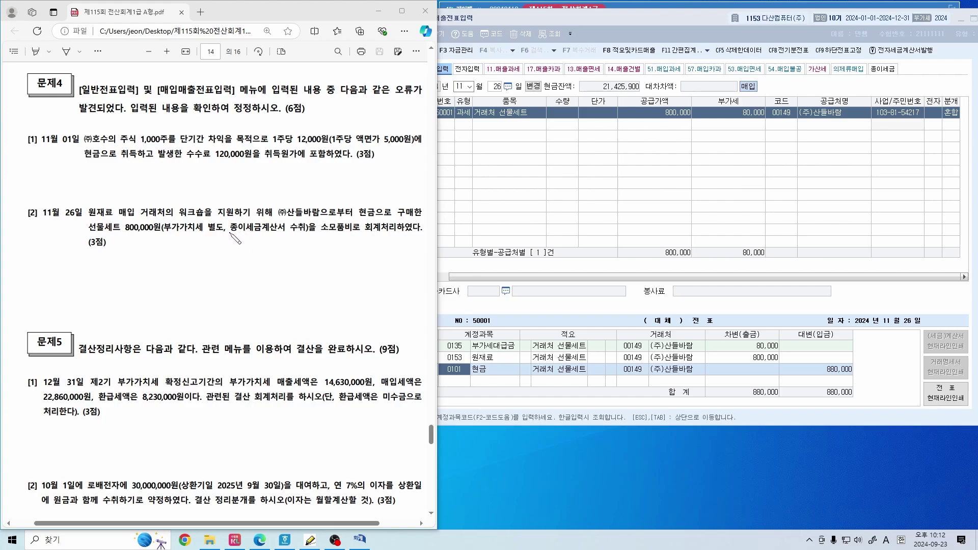
Underline 종이세금계산서 수취 and jot margin notes, including 산들, beside item [2]
left_click_drag(230, 234, 312, 227)
mouse_move(24, 257)
left_mouse_down()
mouse_move(33, 266)
mouse_move(66, 258)
mouse_move(81, 270)
left_mouse_up()
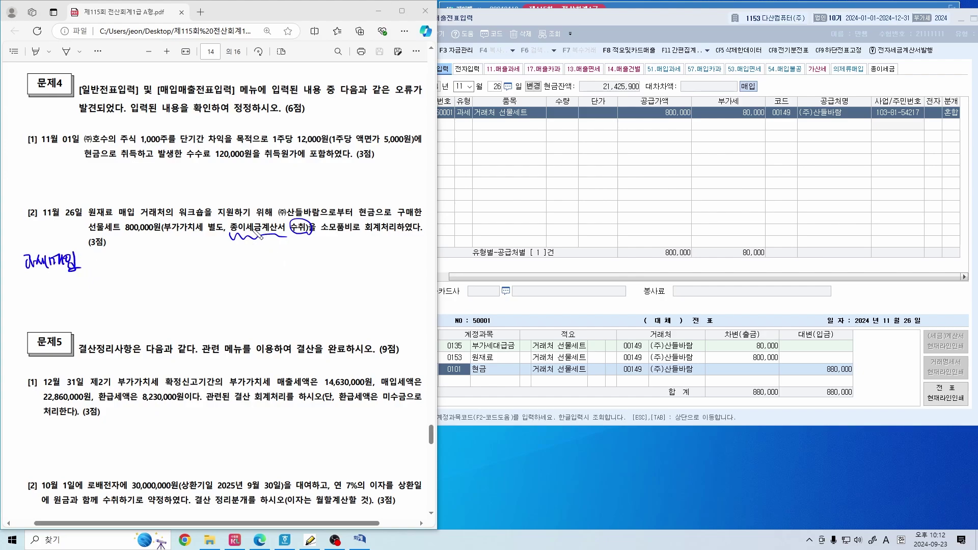
mouse_move(246, 237)
left_mouse_down()
mouse_move(273, 218)
mouse_move(284, 238)
mouse_move(312, 243)
left_mouse_up()
key("ctrl+z")
key("ctrl+z")
key("ctrl+z")
left_click_drag(161, 257, 186, 265)
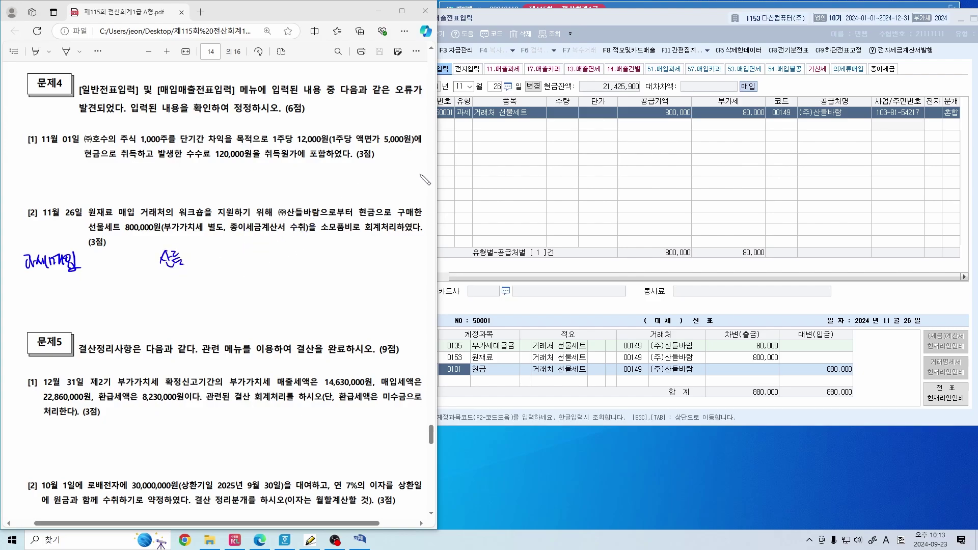
mouse_move(279, 251)
left_mouse_down()
mouse_move(275, 265)
mouse_move(286, 270)
mouse_move(285, 247)
mouse_move(303, 270)
left_mouse_up()
left_click_drag(183, 278, 168, 341)
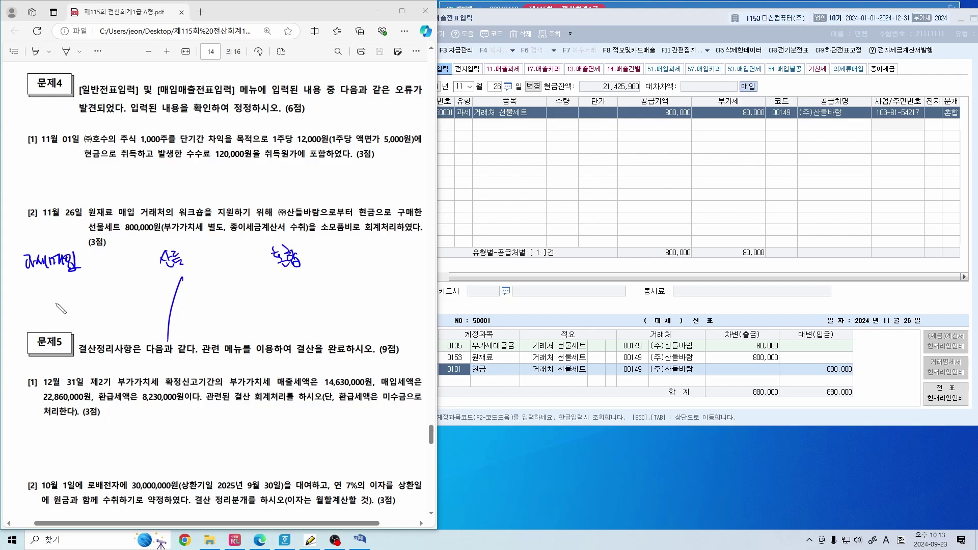
Circle 선물세트, box and cross out the 0153 원재료 journal line, and draw an arrow
left_click_drag(117, 216, 123, 232)
left_click_drag(444, 351, 446, 367)
mouse_move(444, 352)
left_mouse_down()
mouse_move(493, 365)
mouse_move(447, 369)
left_mouse_up()
mouse_move(469, 359)
left_mouse_down()
mouse_move(479, 349)
mouse_move(455, 367)
left_mouse_up()
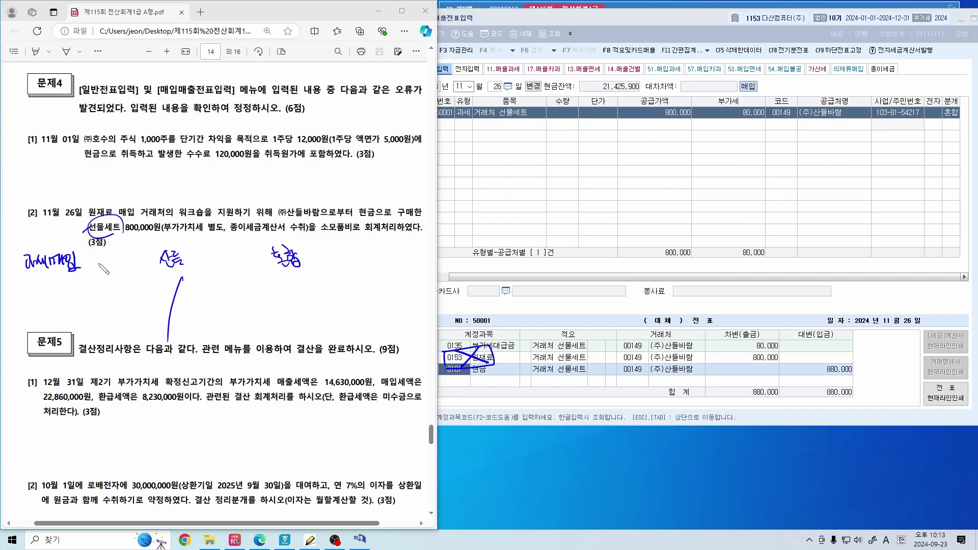
mouse_move(85, 230)
left_mouse_down()
mouse_move(125, 184)
mouse_move(167, 211)
mouse_move(247, 219)
left_mouse_up()
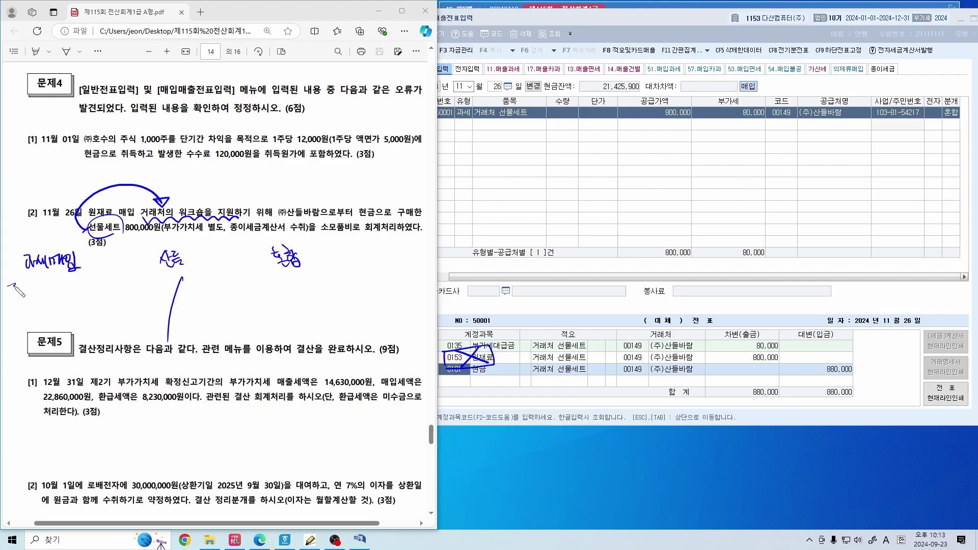
mouse_move(18, 292)
left_mouse_down()
mouse_move(19, 283)
mouse_move(14, 300)
mouse_move(42, 291)
mouse_move(60, 298)
mouse_move(67, 288)
mouse_move(80, 298)
left_mouse_up()
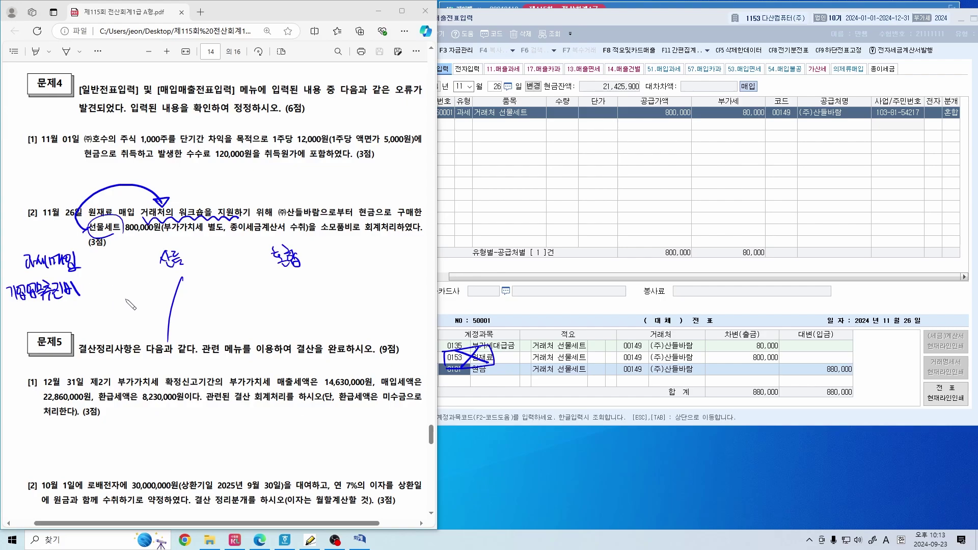
Replace the arrow by boxing and labelling 원재료 매입 and marking the journal's 원재료 line
key("ctrl+z")
key("ctrl+z")
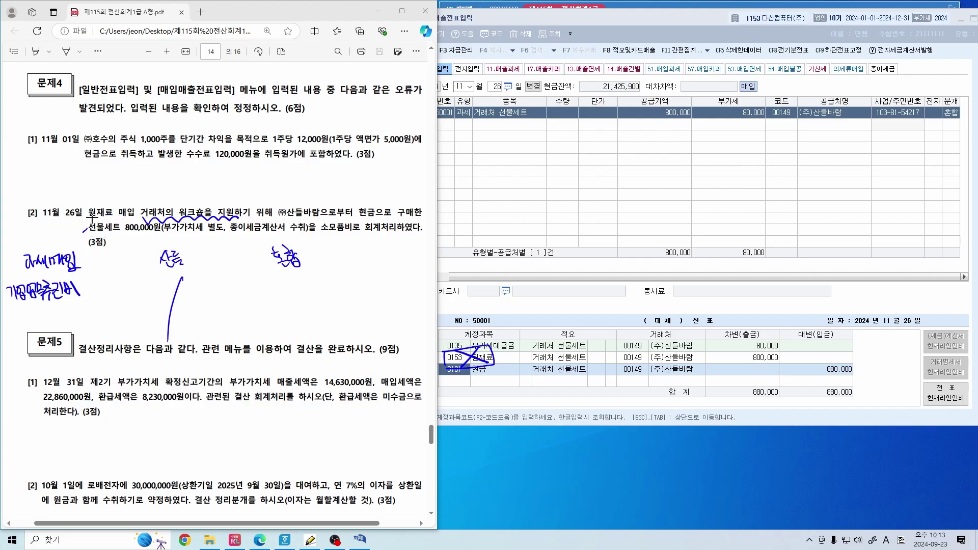
mouse_move(94, 219)
left_mouse_down()
mouse_move(127, 223)
mouse_move(135, 203)
mouse_move(92, 204)
mouse_move(94, 221)
mouse_move(159, 210)
left_mouse_up()
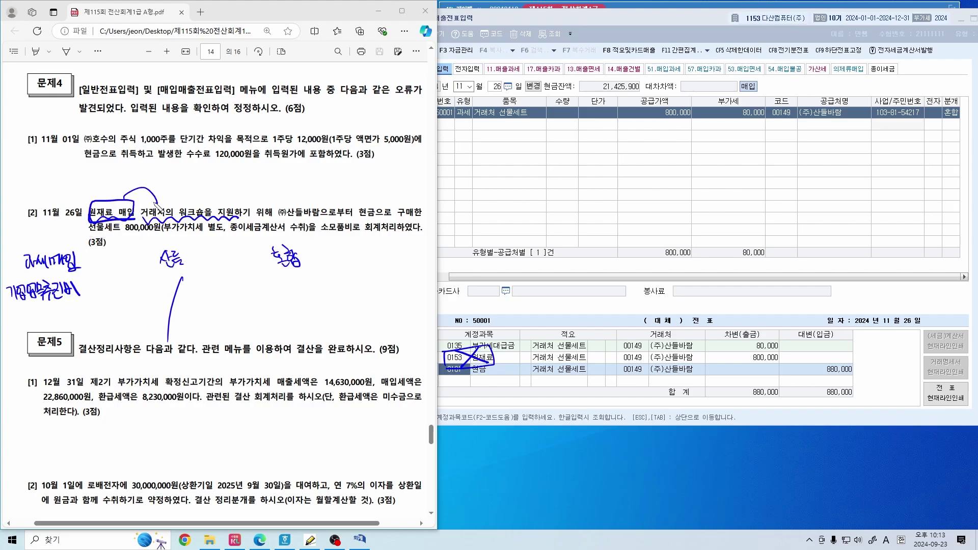
left_click_drag(488, 346, 472, 375)
mouse_move(72, 196)
left_mouse_down()
mouse_move(80, 188)
mouse_move(101, 196)
left_mouse_up()
Handwrite the entry: (500) 800,000 and 부가세 80,000 against 현금 880,000
mouse_move(92, 283)
left_mouse_down()
mouse_move(88, 299)
mouse_move(101, 286)
left_mouse_up()
left_click_drag(109, 284, 114, 298)
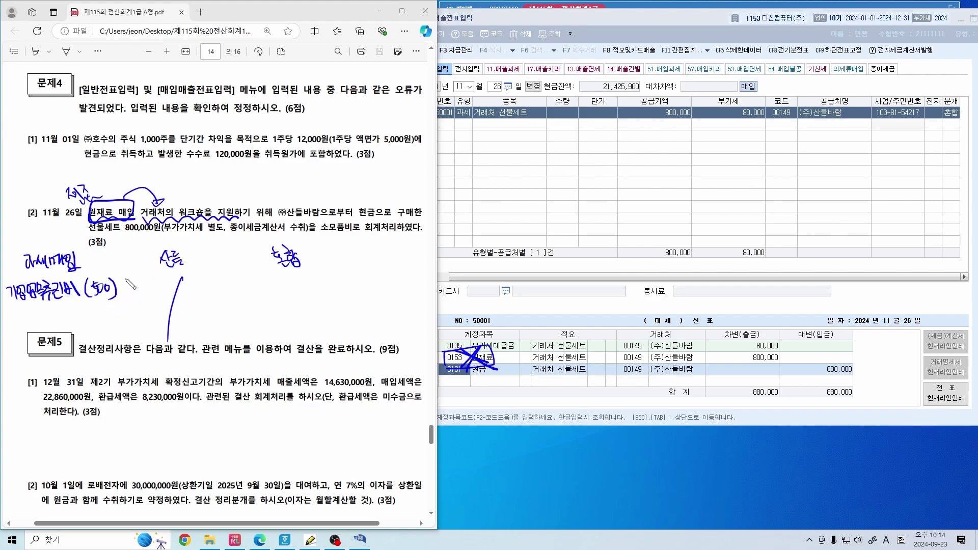
mouse_move(128, 283)
left_mouse_down()
mouse_move(147, 287)
mouse_move(151, 301)
left_mouse_up()
mouse_move(157, 289)
left_mouse_down()
mouse_move(173, 293)
mouse_move(182, 278)
left_mouse_up()
left_click_drag(32, 313, 63, 323)
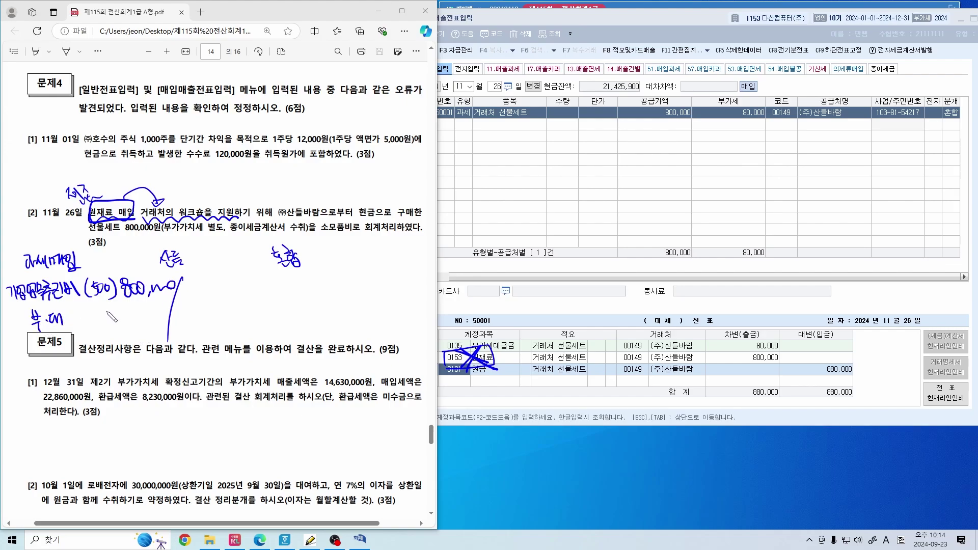
mouse_move(131, 316)
left_mouse_down()
mouse_move(128, 328)
mouse_move(164, 331)
left_mouse_up()
mouse_move(378, 218)
left_mouse_down()
mouse_move(357, 212)
mouse_move(382, 209)
left_mouse_up()
mouse_move(208, 286)
left_mouse_down()
mouse_move(228, 316)
mouse_move(242, 297)
mouse_move(244, 309)
mouse_move(266, 295)
mouse_move(278, 304)
mouse_move(317, 295)
left_mouse_up()
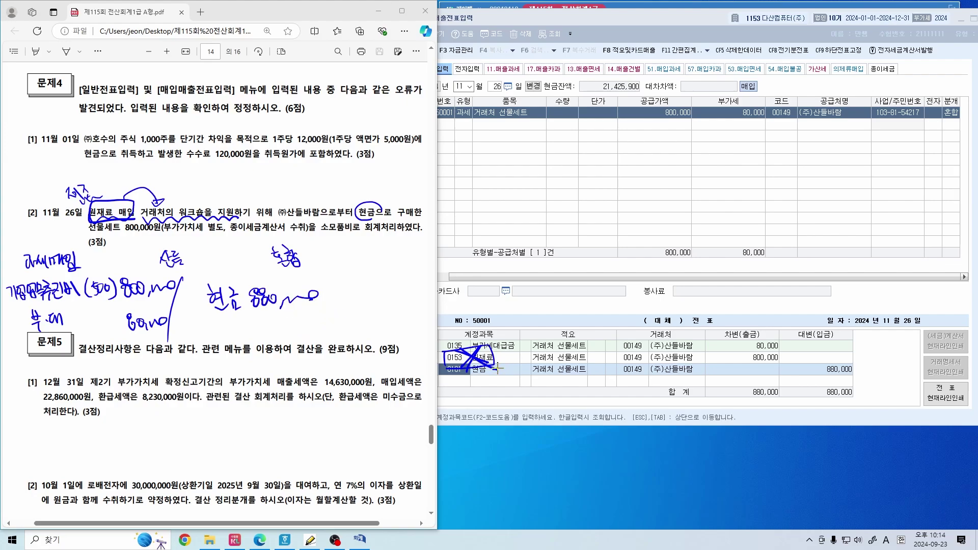
In red, bracket the entry as 불공 and write ① 과세매입 → 불공매입 on the voucher
key("Escape")
left_click_drag(315, 243, 335, 318)
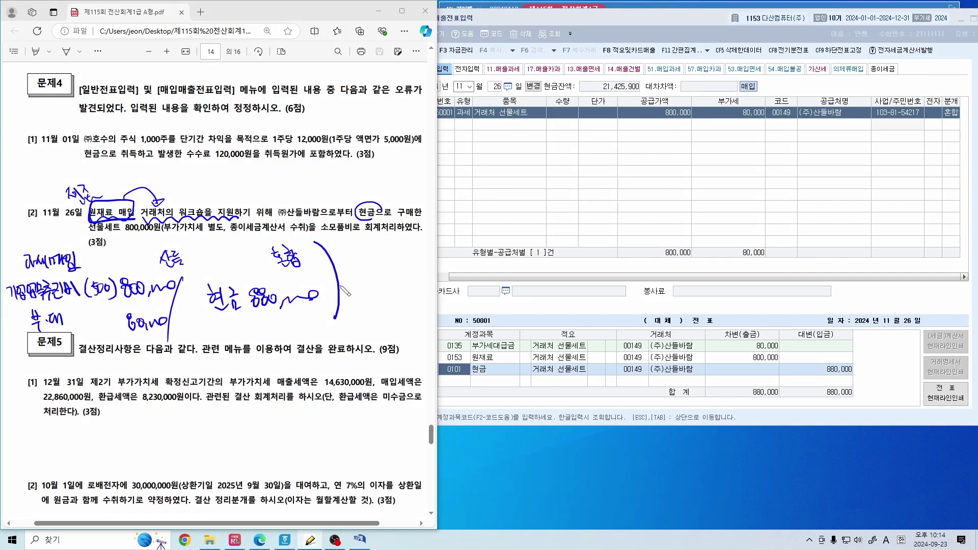
mouse_move(354, 249)
left_mouse_down()
mouse_move(352, 262)
mouse_move(362, 245)
mouse_move(364, 268)
mouse_move(374, 252)
mouse_move(394, 249)
mouse_move(409, 264)
left_mouse_up()
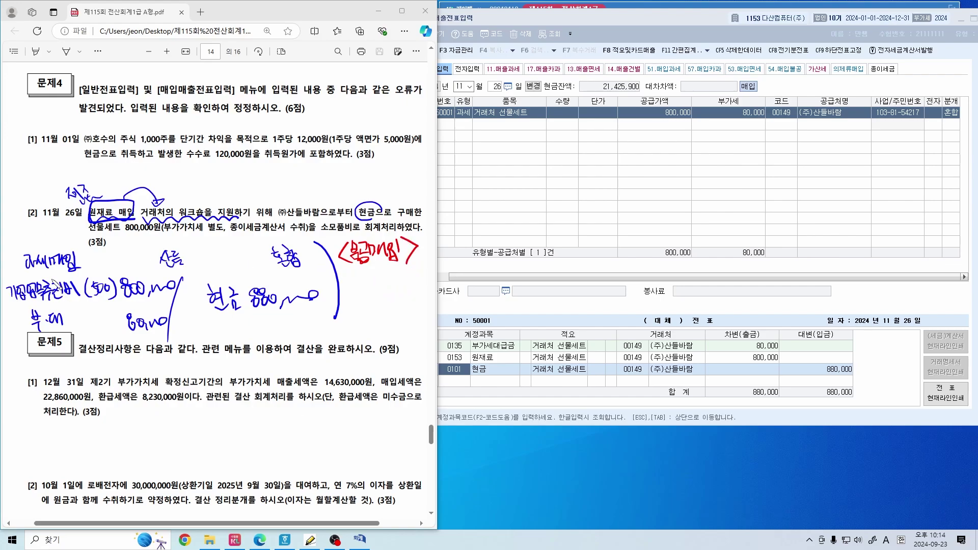
left_click_drag(24, 278, 95, 269)
left_click_drag(341, 268, 420, 262)
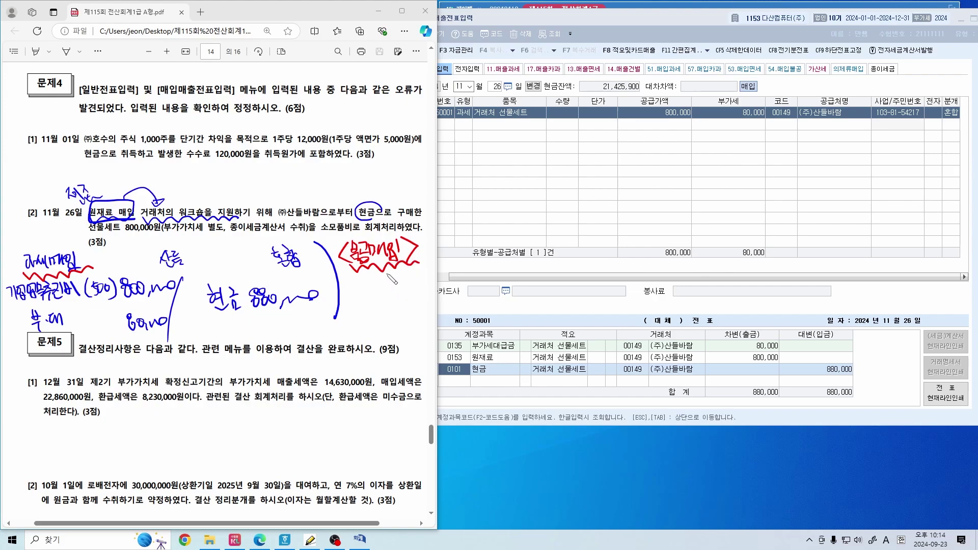
mouse_move(455, 220)
left_mouse_down()
mouse_move(455, 235)
mouse_move(463, 220)
mouse_move(529, 223)
mouse_move(537, 214)
mouse_move(544, 228)
mouse_move(591, 213)
mouse_move(600, 226)
mouse_move(597, 213)
left_mouse_up()
mouse_move(604, 222)
left_mouse_down()
mouse_move(627, 215)
mouse_move(635, 226)
left_mouse_up()
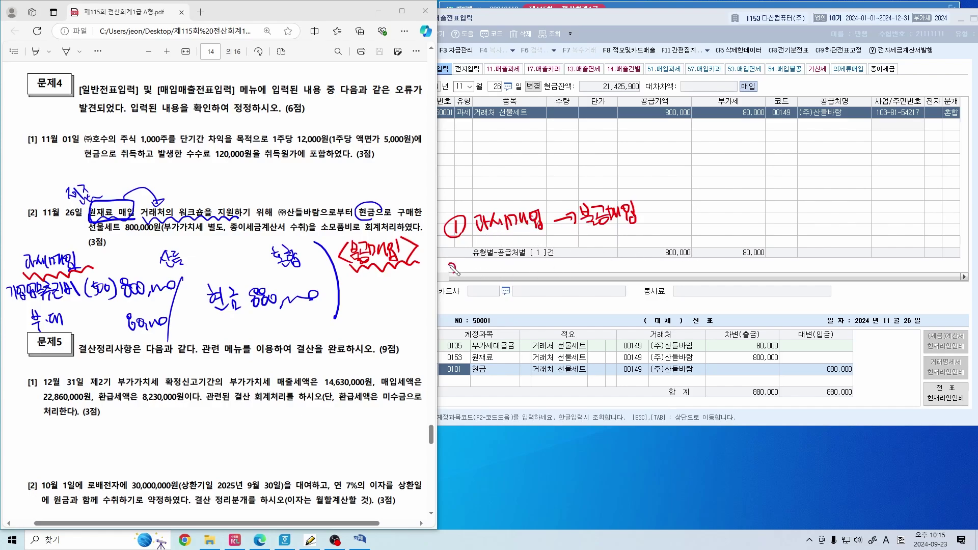
Write ② listing non-deductible cases such as 차량, 업무추진비 and 가맹점
left_click_drag(450, 265, 469, 273)
mouse_move(490, 265)
left_mouse_down()
mouse_move(479, 265)
mouse_move(492, 275)
mouse_move(498, 254)
mouse_move(512, 272)
mouse_move(469, 270)
mouse_move(512, 280)
left_mouse_up()
mouse_move(544, 240)
left_mouse_down()
mouse_move(534, 275)
mouse_move(555, 264)
left_mouse_up()
left_click_drag(558, 259, 567, 255)
mouse_move(568, 248)
left_mouse_down()
mouse_move(581, 268)
mouse_move(611, 252)
mouse_move(580, 284)
mouse_move(661, 272)
left_mouse_up()
mouse_move(670, 222)
left_mouse_down()
mouse_move(669, 259)
mouse_move(708, 229)
mouse_move(759, 227)
left_mouse_up()
mouse_move(701, 255)
left_mouse_down()
mouse_move(718, 262)
mouse_move(734, 249)
mouse_move(752, 253)
mouse_move(758, 235)
mouse_move(782, 241)
mouse_move(787, 254)
left_mouse_up()
mouse_move(810, 204)
left_mouse_down()
mouse_move(792, 248)
mouse_move(845, 217)
mouse_move(866, 220)
left_mouse_up()
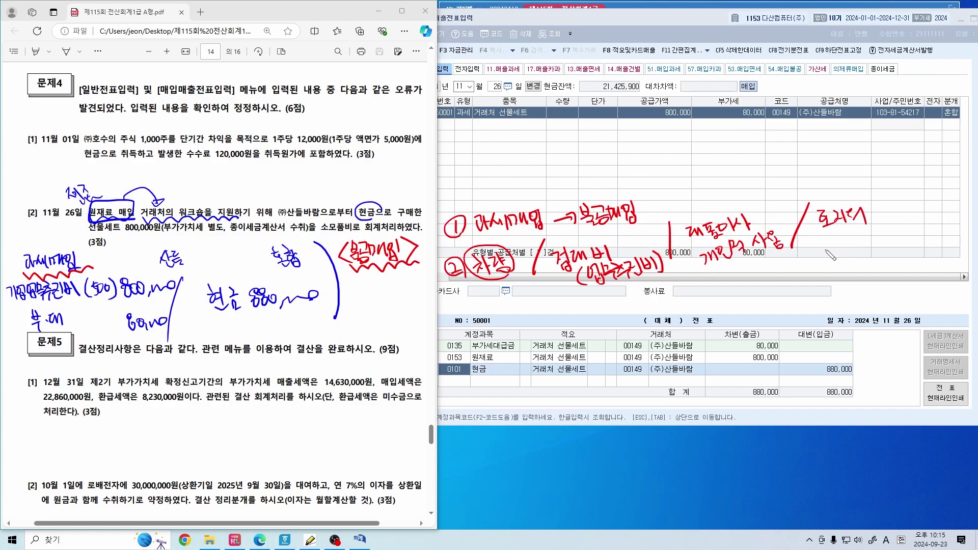
mouse_move(825, 250)
left_mouse_down()
mouse_move(847, 239)
mouse_move(861, 255)
mouse_move(884, 236)
mouse_move(881, 250)
mouse_move(899, 250)
left_mouse_up()
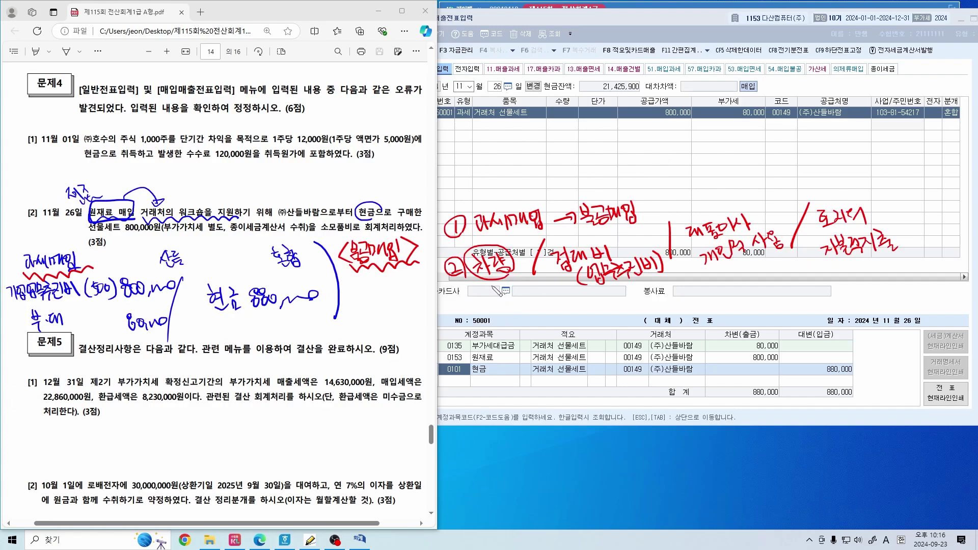
Add the 1,000cc vehicle note and underline ① 과세매입 and the 불공 note
mouse_move(482, 292)
left_mouse_down()
mouse_move(479, 311)
mouse_move(564, 306)
mouse_move(573, 314)
mouse_move(609, 302)
mouse_move(616, 315)
mouse_move(618, 299)
mouse_move(622, 311)
mouse_move(634, 305)
left_mouse_up()
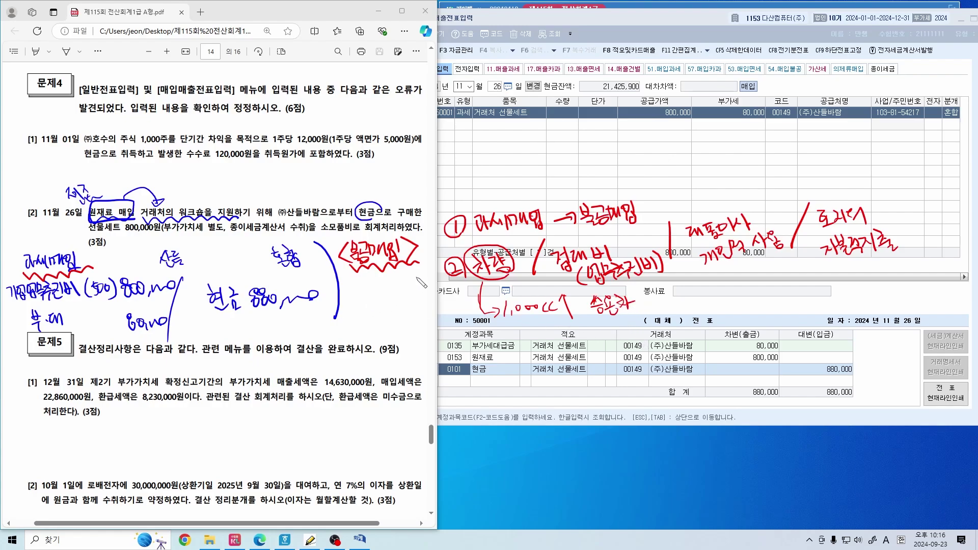
left_click_drag(478, 238, 544, 235)
left_click_drag(563, 293, 657, 281)
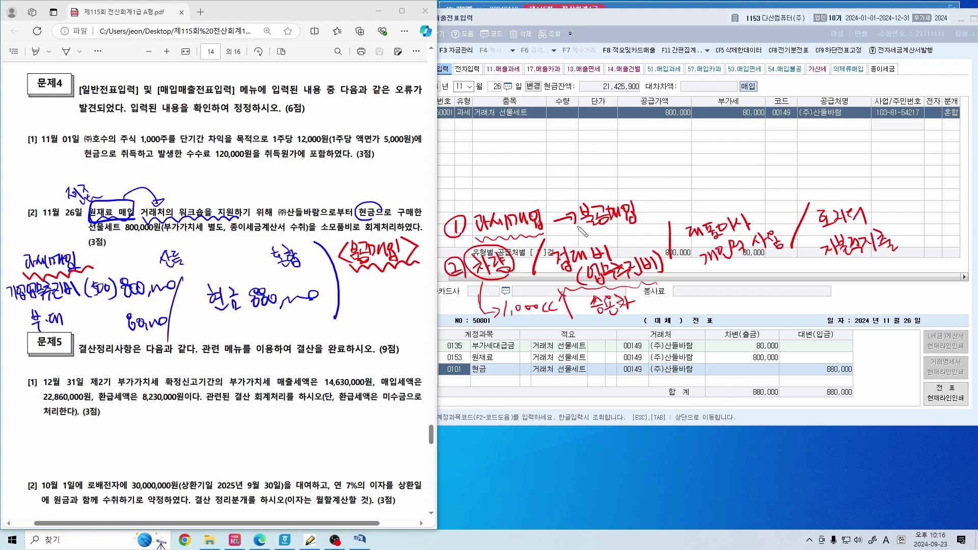
mouse_move(591, 233)
left_mouse_down()
mouse_move(643, 226)
mouse_move(563, 196)
mouse_move(636, 227)
mouse_move(660, 217)
mouse_move(646, 207)
left_mouse_up()
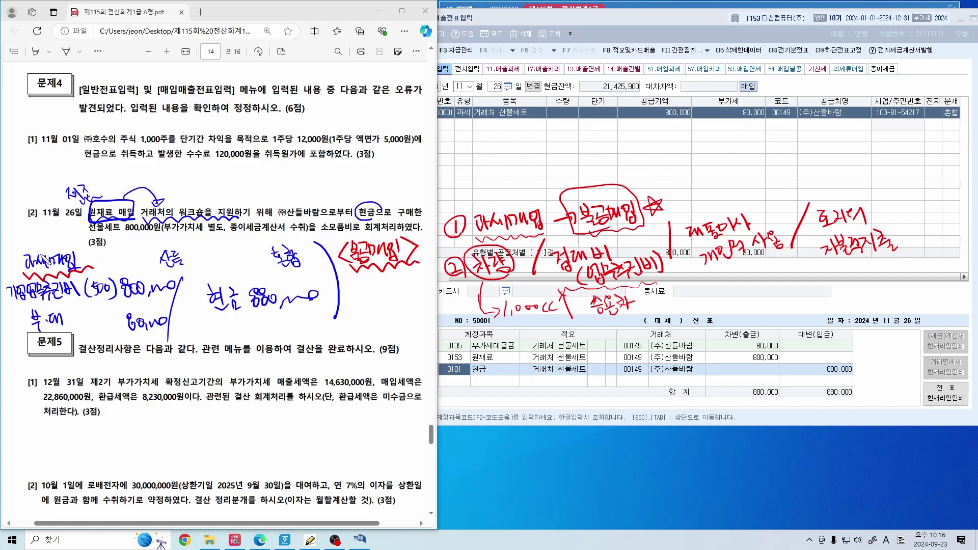
Cross out 과세 for 불공 in the margin entry and strike the 부채 line and amounts
left_click_drag(41, 253, 25, 267)
left_click_drag(24, 254, 39, 267)
mouse_move(27, 232)
left_mouse_down()
mouse_move(20, 246)
mouse_move(32, 239)
mouse_move(36, 248)
left_mouse_up()
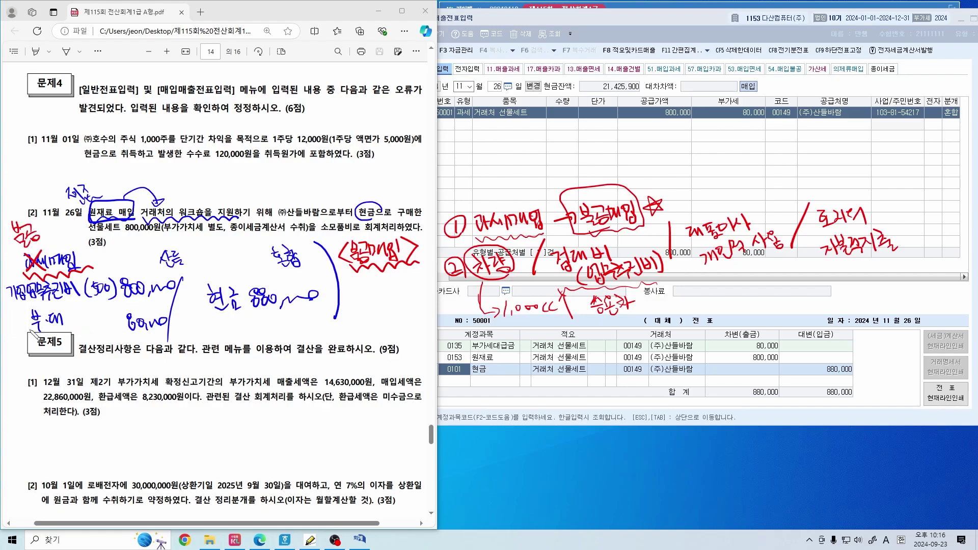
mouse_move(62, 313)
left_mouse_down()
mouse_move(29, 336)
mouse_move(64, 326)
left_mouse_up()
left_click_drag(128, 331, 167, 321)
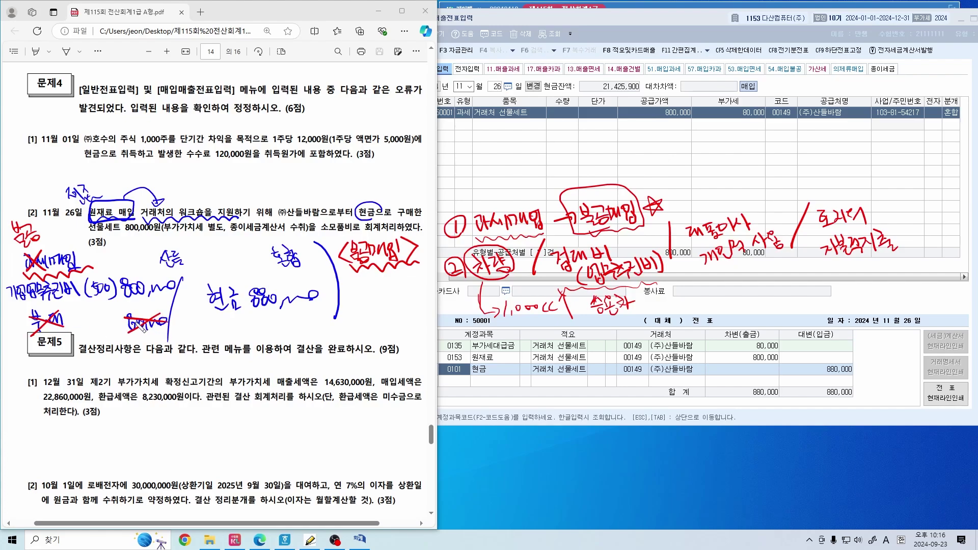
mouse_move(154, 326)
left_mouse_down()
mouse_move(148, 305)
mouse_move(166, 321)
left_mouse_up()
left_click_drag(119, 293, 146, 288)
left_click_drag(119, 256, 148, 266)
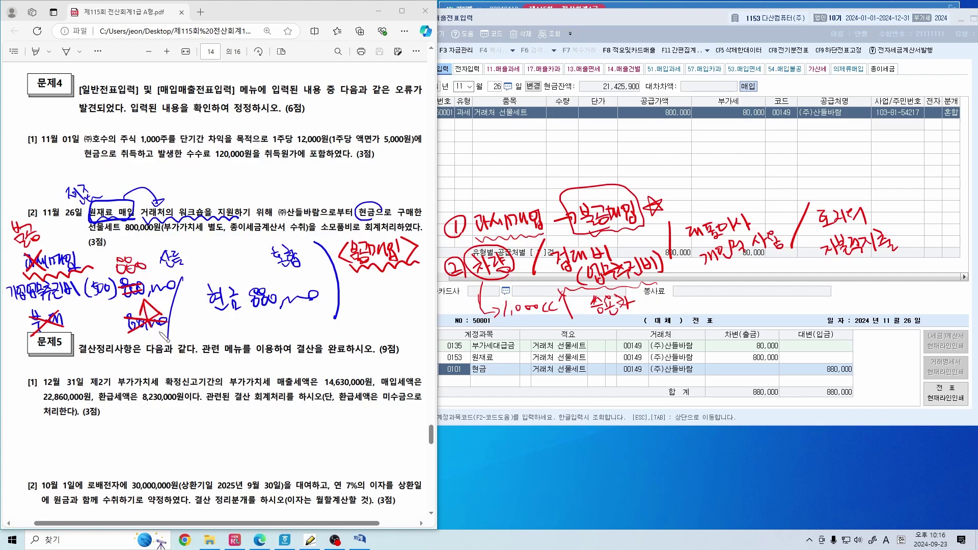
Change the purchase type to 54 불공 with reason 4 and step through the amounts
left_click(462, 172)
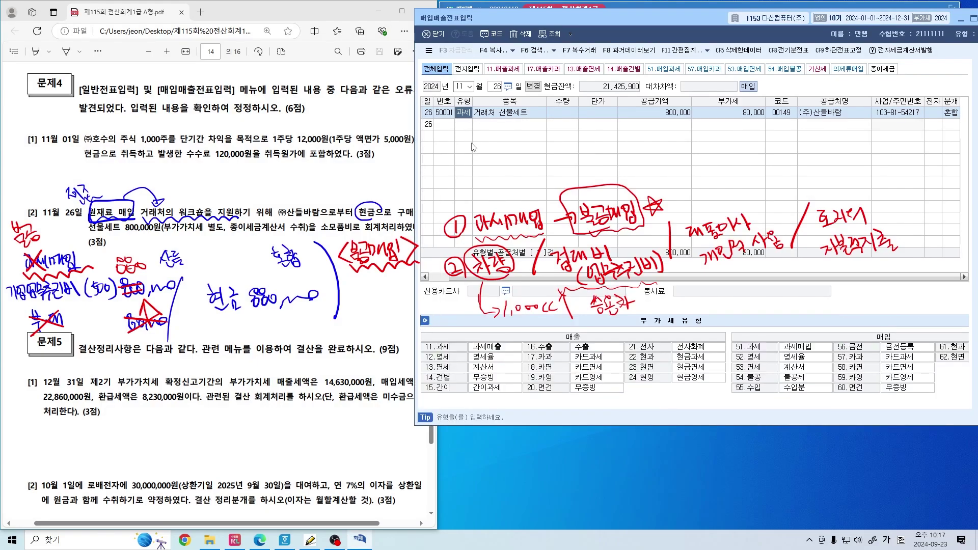
type("54")
key("Return")
type("4")
key("Return")
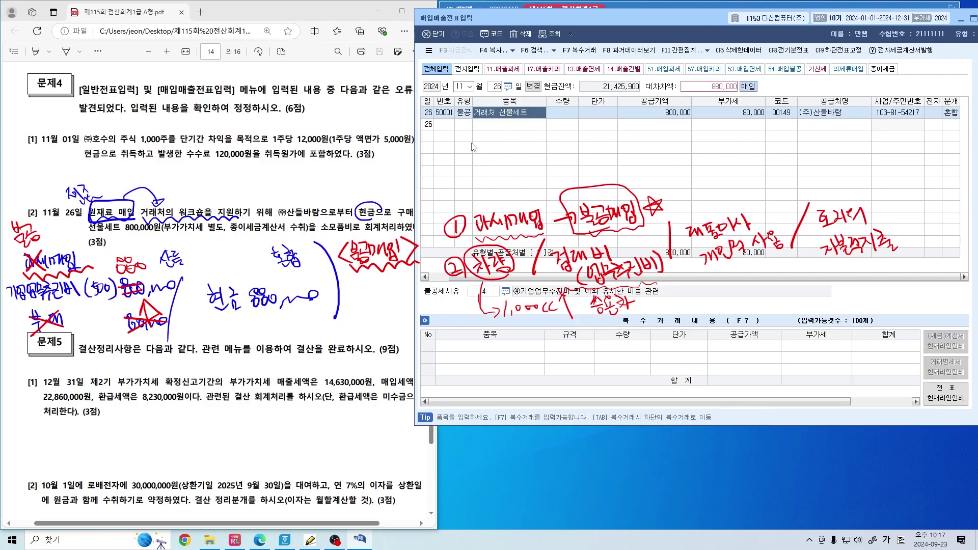
key("Return")
key("Return")
key("Return")
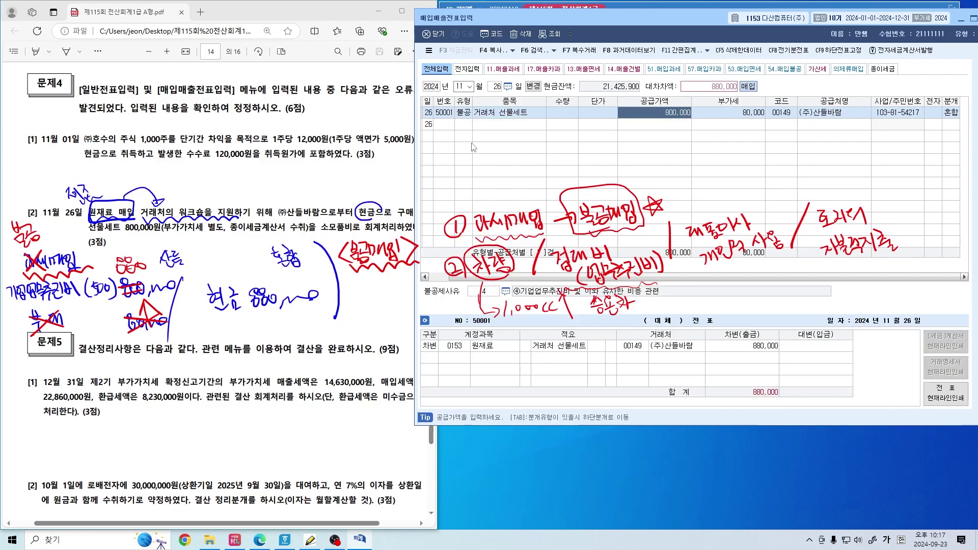
key("Return")
key("Return")
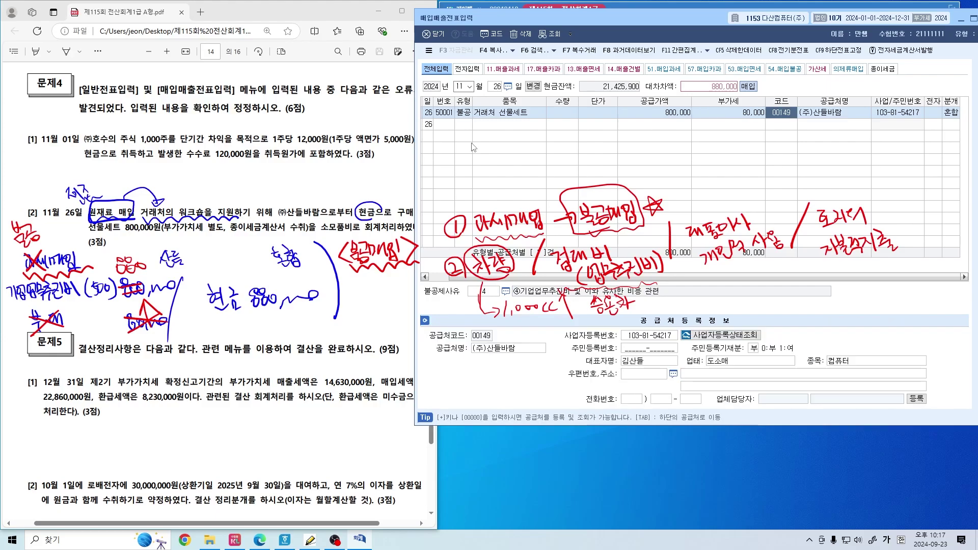
key("Return")
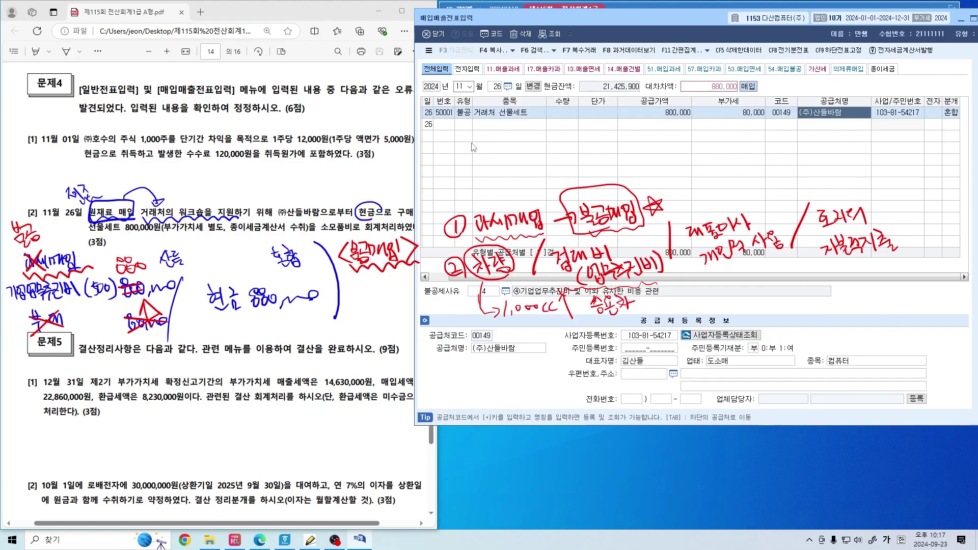
key("Return")
key("Return")
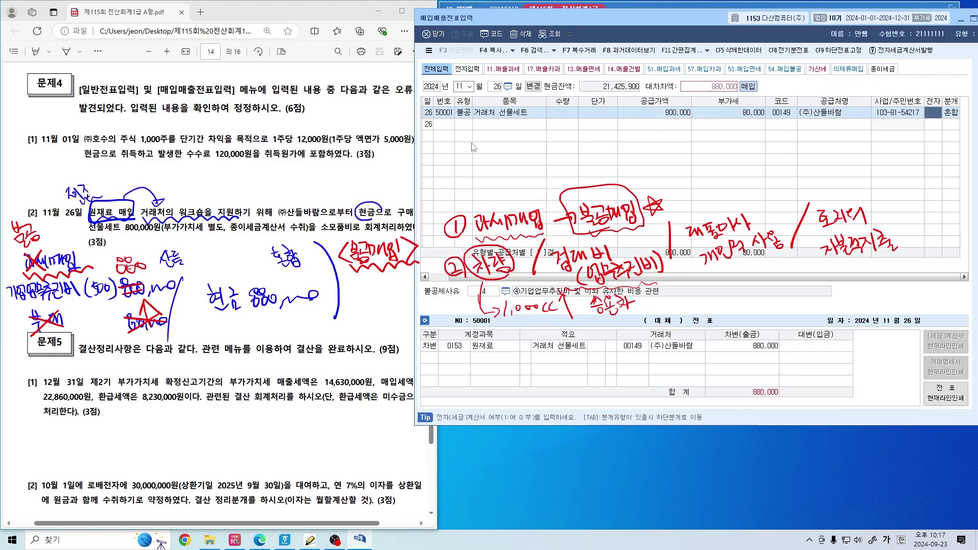
Select non-deductible reason 4, 기업업무추진비, from the F2 reason list
left_click_drag(230, 238, 253, 238)
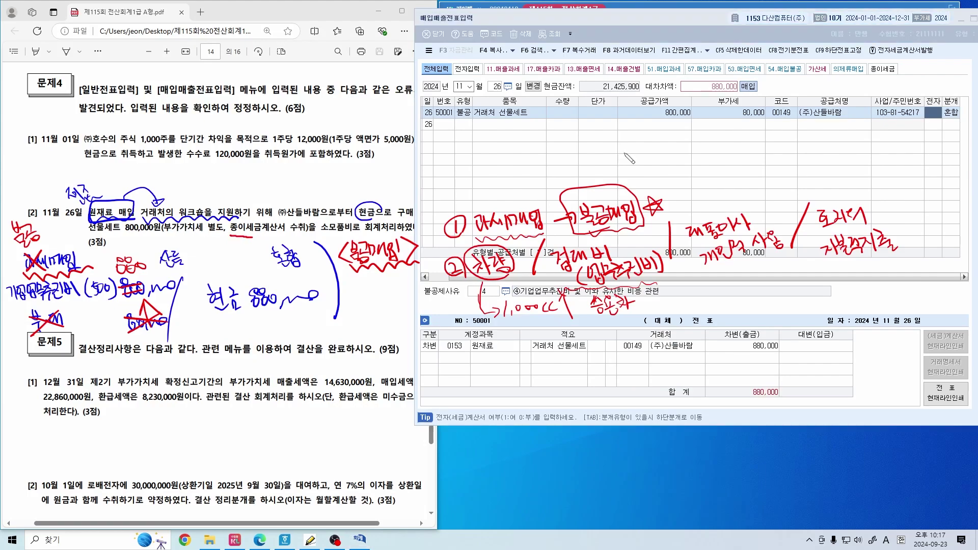
left_click(929, 124)
key("Return")
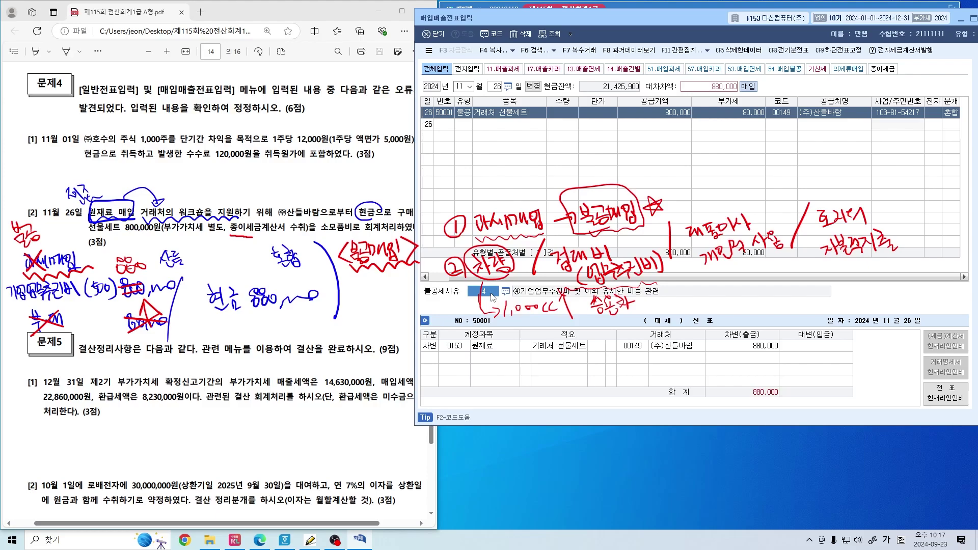
key("F2")
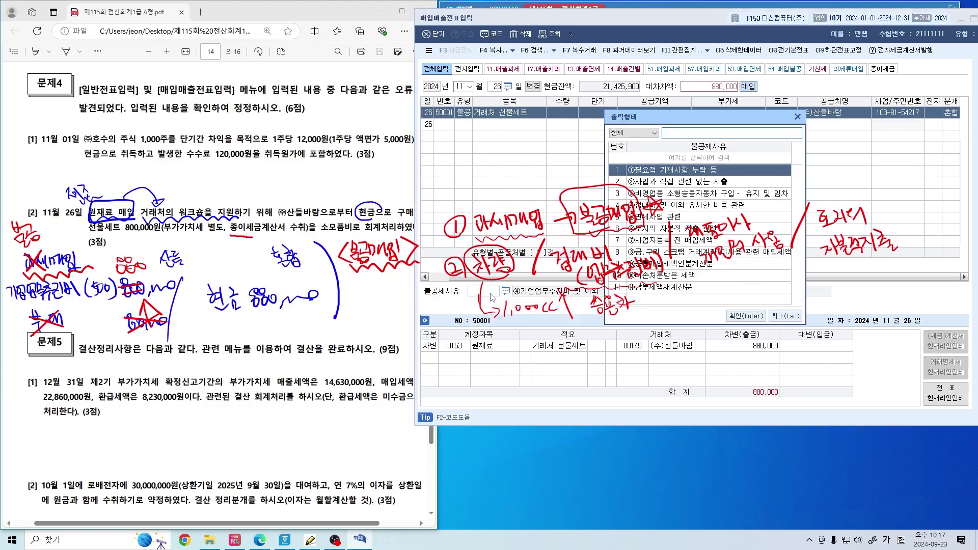
key("Escape")
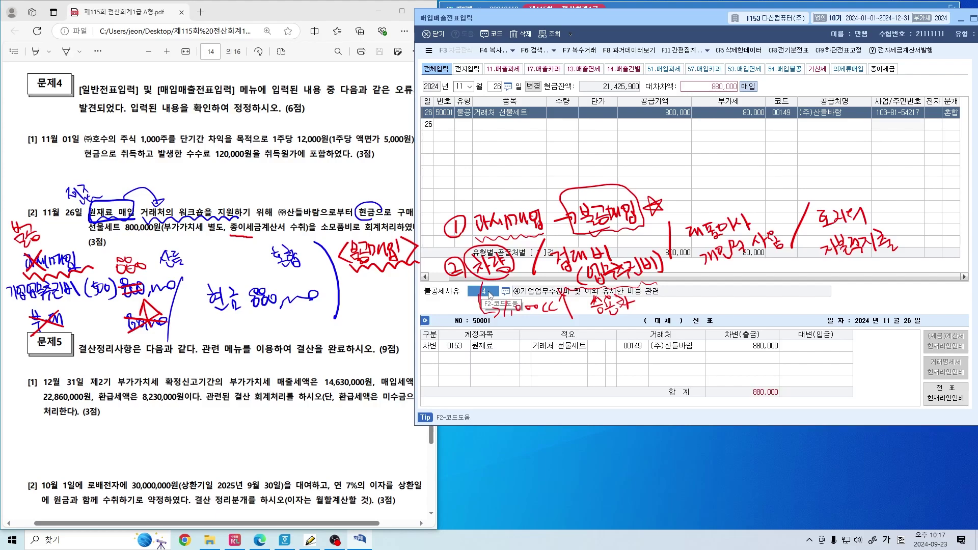
key("F2")
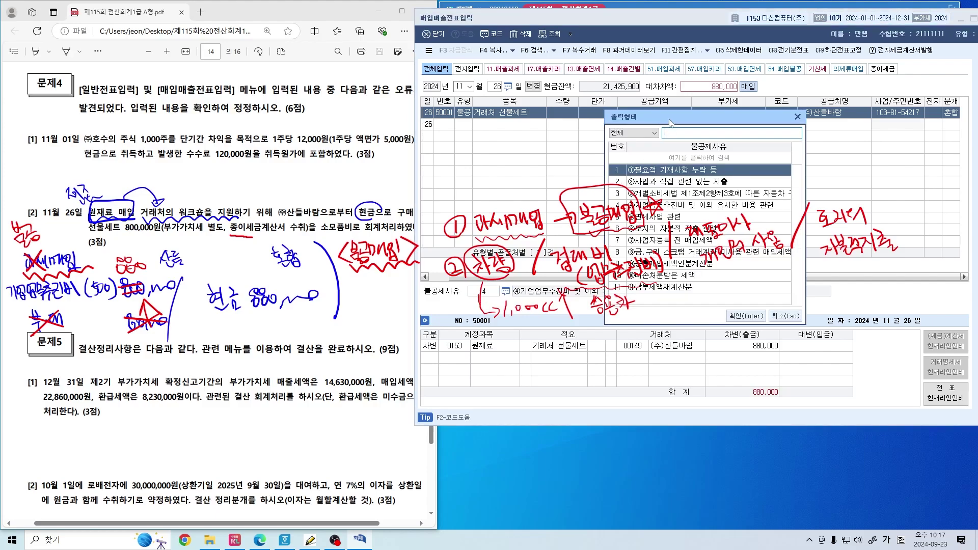
left_click_drag(670, 124, 481, 29)
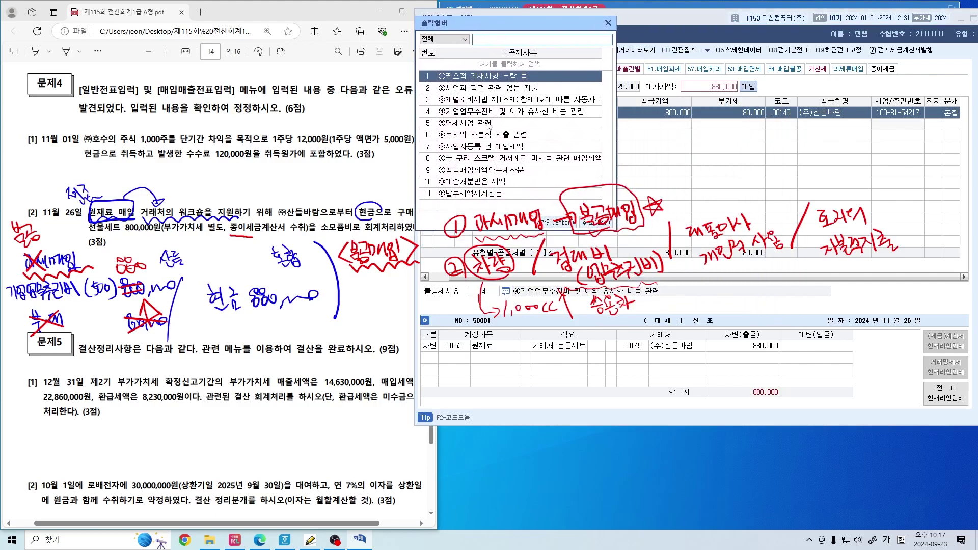
left_click_drag(439, 115, 531, 117)
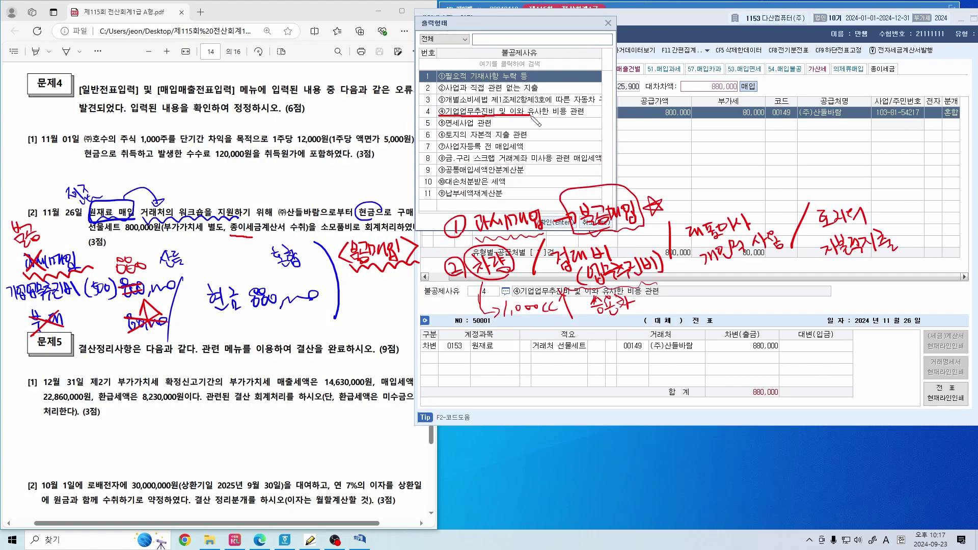
left_click(525, 115)
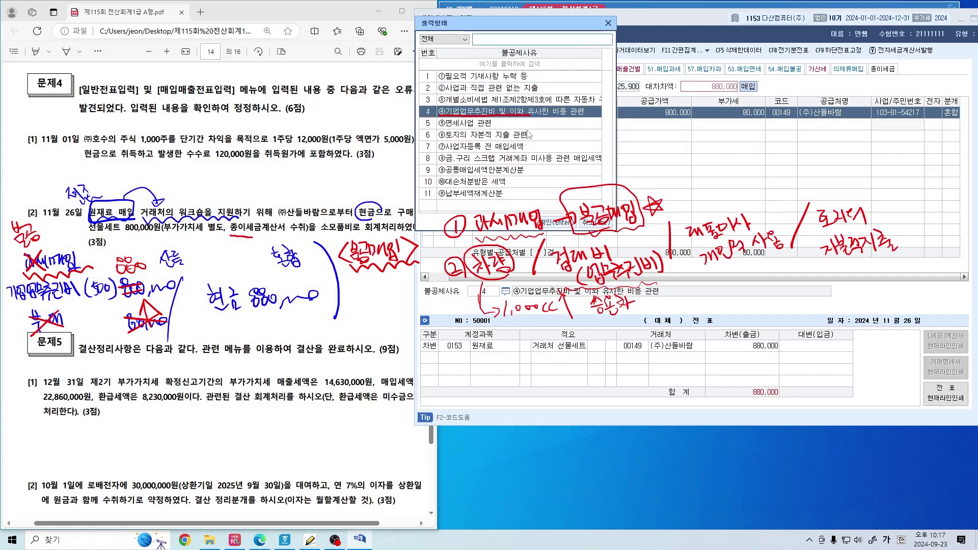
key("Return")
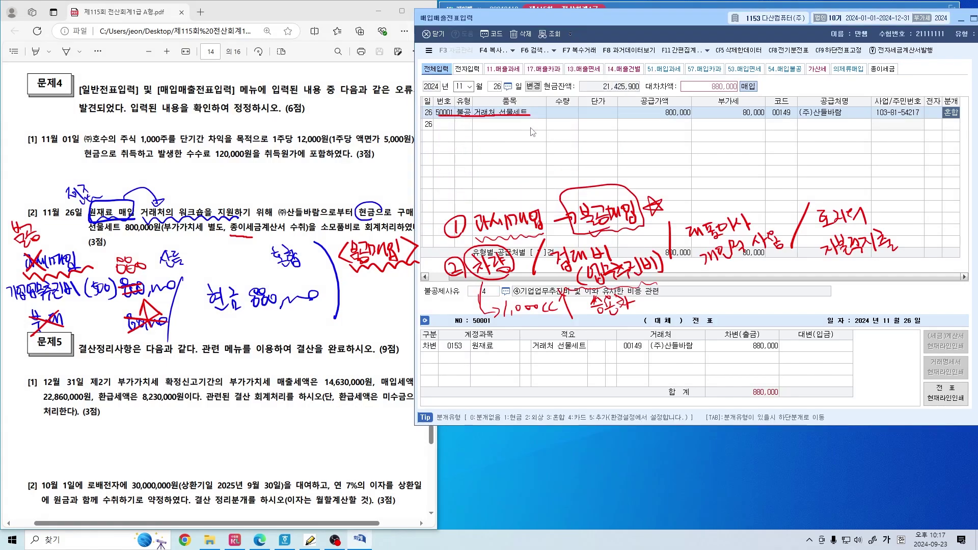
Rebook the debit to 0513 기업업무추진비 with a 현금 credit of 880,000
left_click(454, 346)
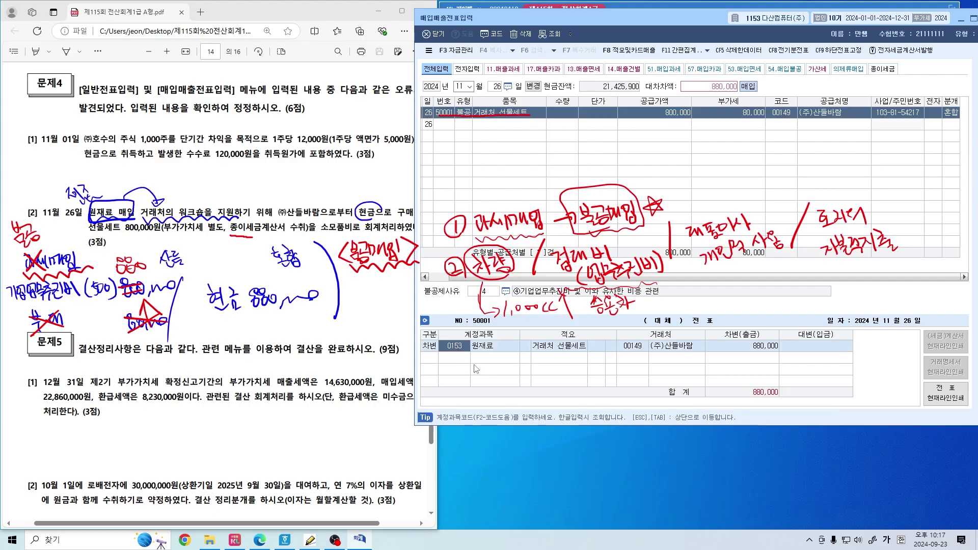
type("기업업")
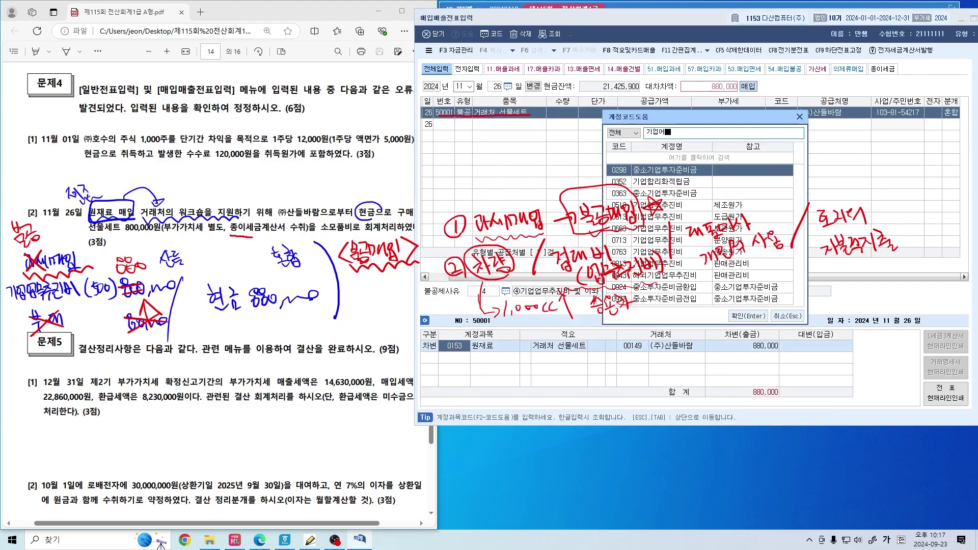
type("무")
left_click_drag(654, 118, 649, 35)
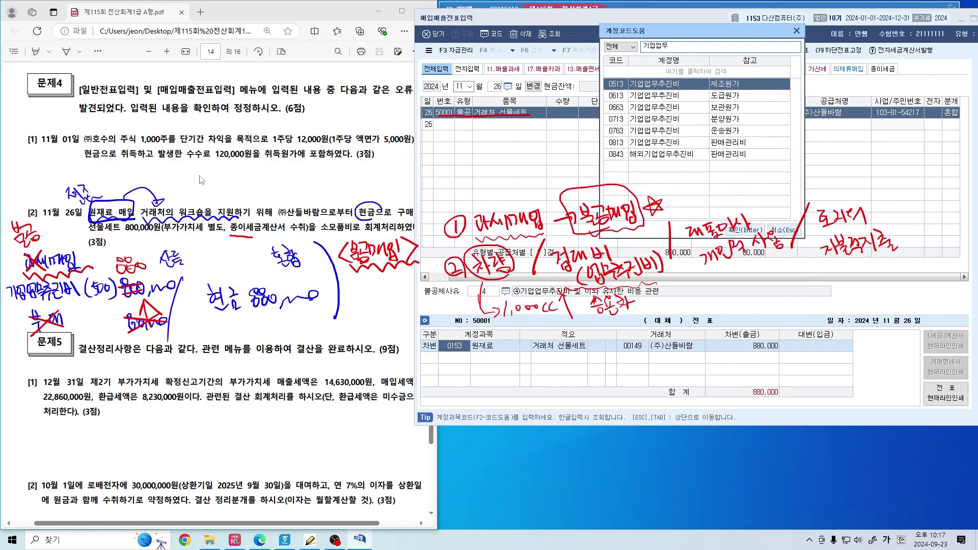
type("ㅣ")
double_click(628, 89)
type("4")
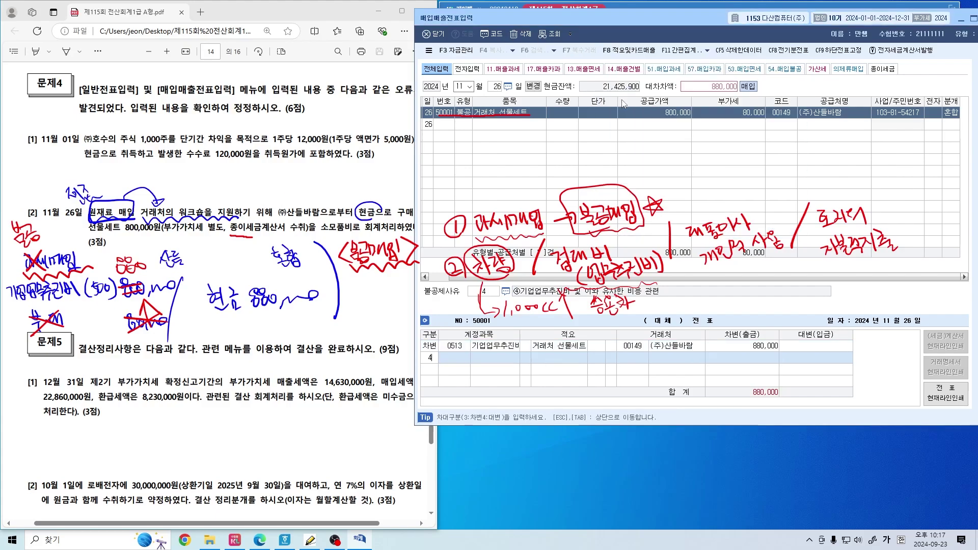
type("101")
key("Return")
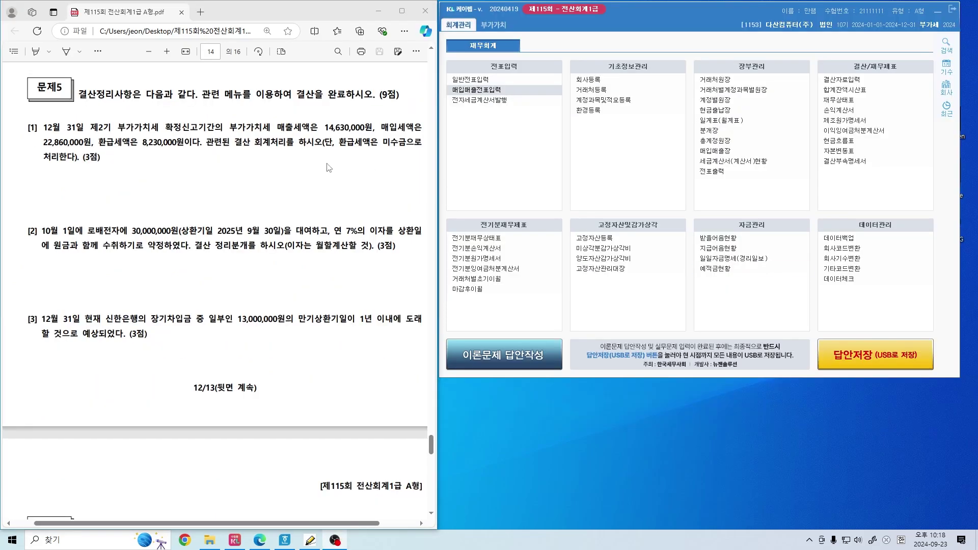
left_click(239, 162)
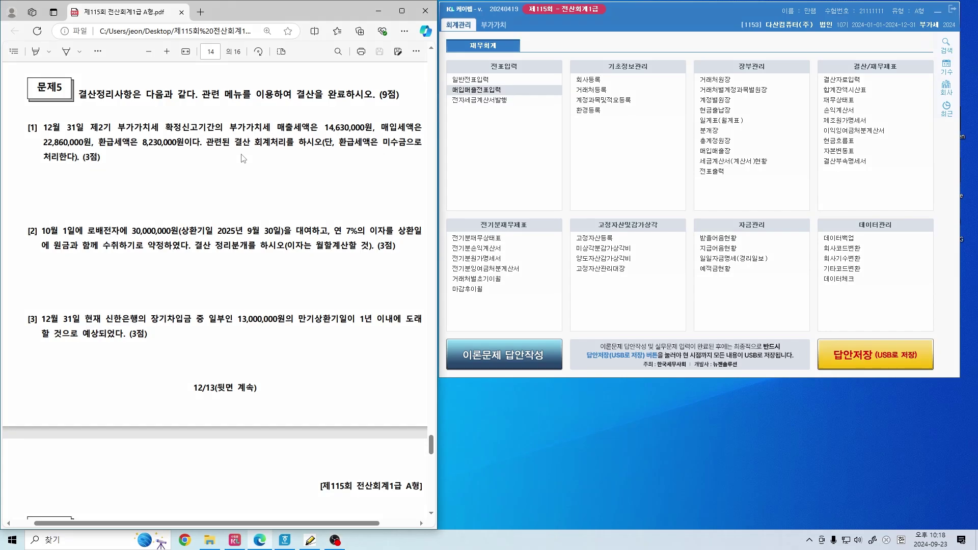
Mark up question [1], underlining 매출세액은 and labelling the taxes 부가세예수금 and 부가세대급금
left_click_drag(143, 127, 145, 133)
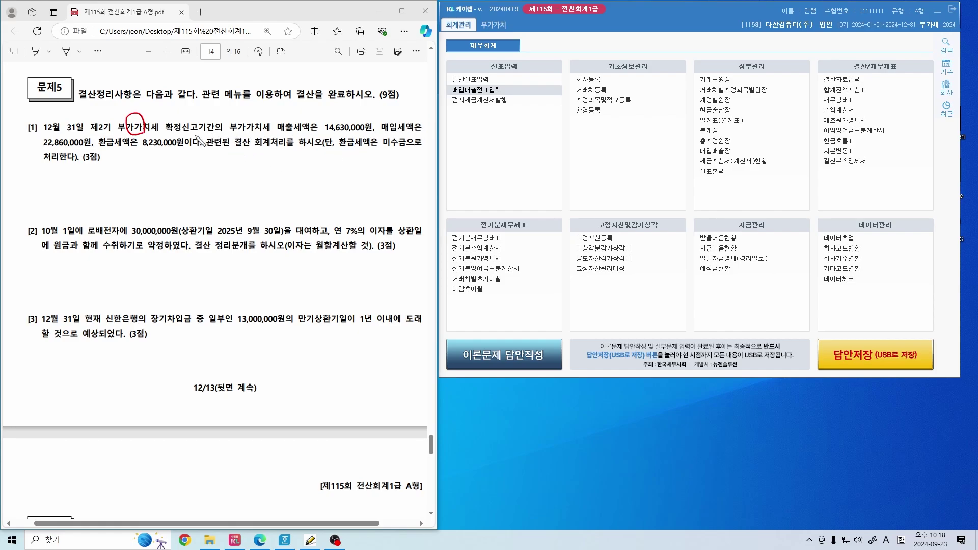
mouse_move(205, 148)
left_mouse_down()
mouse_move(319, 151)
mouse_move(245, 130)
mouse_move(205, 147)
left_mouse_up()
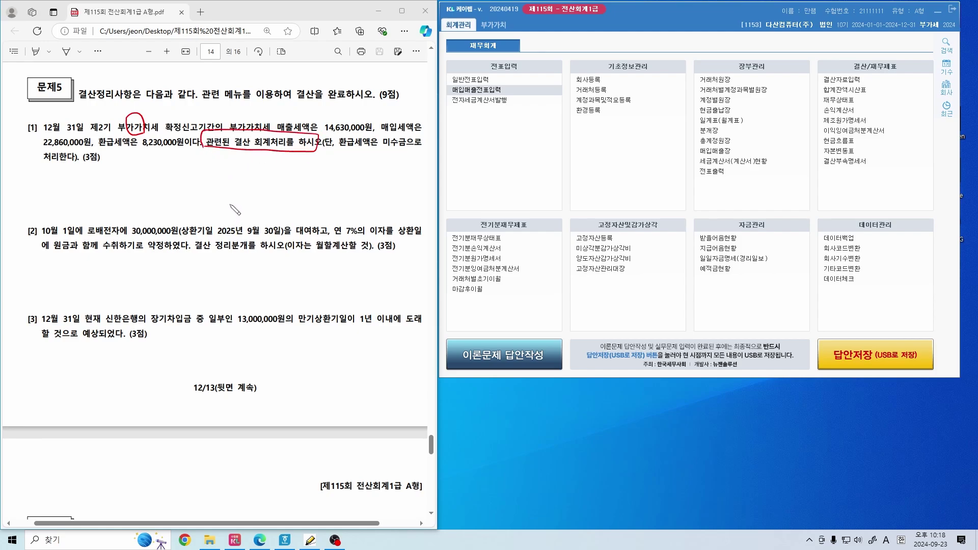
left_click_drag(241, 181, 136, 126)
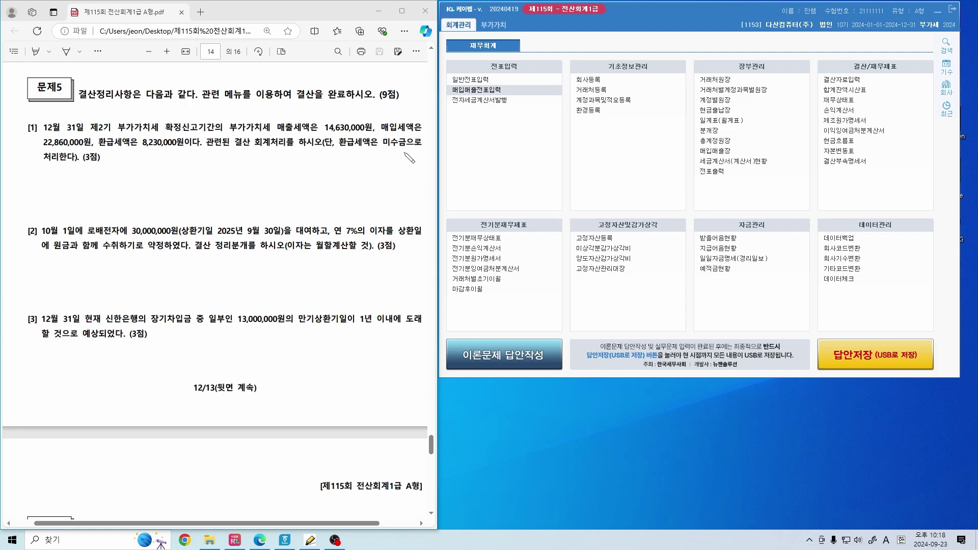
left_click_drag(275, 132, 317, 132)
left_click_drag(248, 117, 254, 115)
left_click_drag(248, 121, 256, 118)
mouse_move(264, 114)
left_mouse_down()
mouse_move(322, 110)
mouse_move(337, 122)
left_mouse_up()
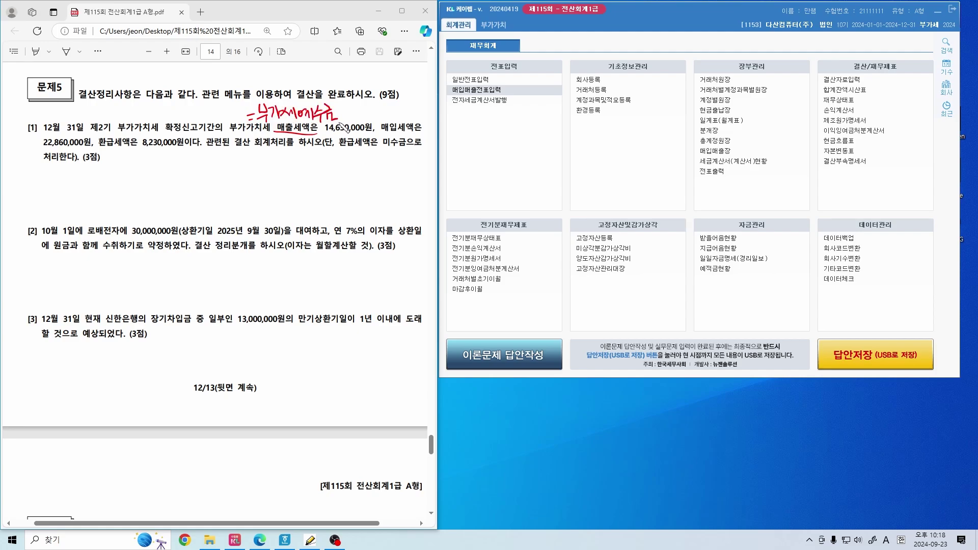
left_click_drag(385, 144, 431, 135)
mouse_move(388, 105)
left_mouse_down()
mouse_move(415, 115)
mouse_move(452, 102)
mouse_move(458, 111)
left_mouse_up()
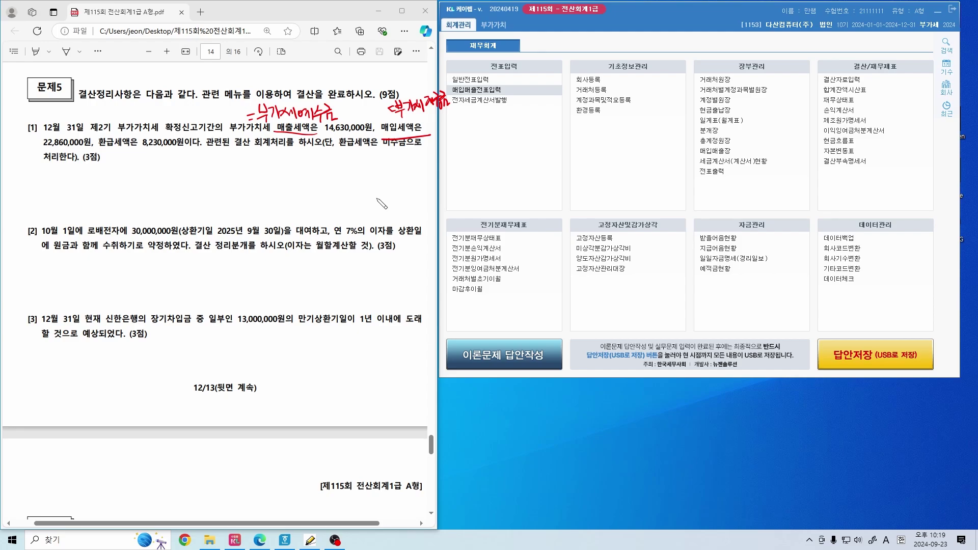
left_click_drag(244, 156, 245, 209)
mouse_move(253, 122)
left_mouse_down()
mouse_move(253, 98)
mouse_move(330, 130)
mouse_move(256, 128)
left_mouse_up()
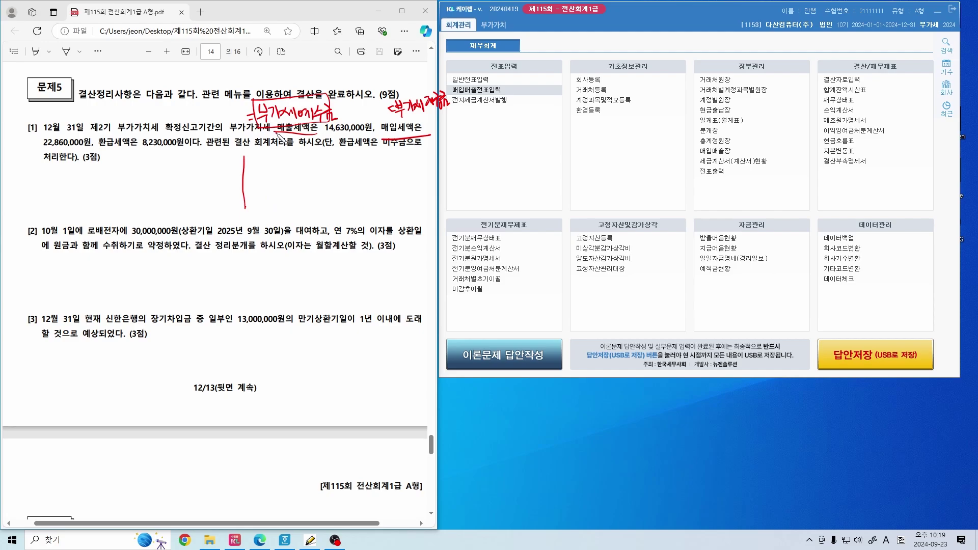
left_click_drag(276, 133, 315, 131)
mouse_move(300, 177)
left_mouse_down()
mouse_move(292, 196)
mouse_move(317, 209)
mouse_move(282, 182)
left_mouse_up()
Write 부가세예수금 14,630,000 and 부가세대급금 22,860,000 below question [1]
mouse_move(49, 171)
left_mouse_down()
mouse_move(54, 192)
mouse_move(67, 178)
mouse_move(95, 183)
mouse_move(106, 174)
mouse_move(136, 197)
mouse_move(137, 174)
mouse_move(196, 189)
left_mouse_up()
mouse_move(204, 173)
left_mouse_down()
mouse_move(217, 182)
mouse_move(227, 173)
left_mouse_up()
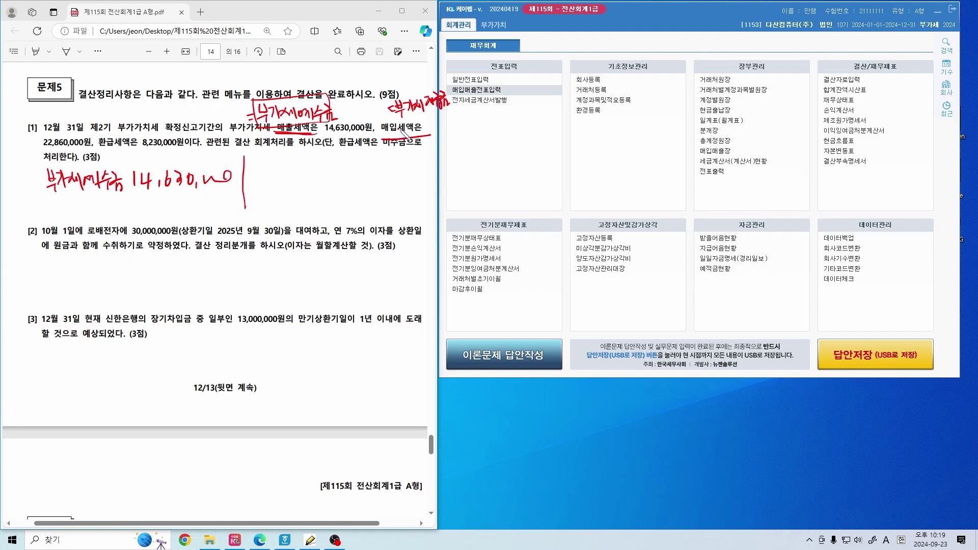
left_click_drag(398, 131, 464, 105)
mouse_move(264, 168)
left_mouse_down()
mouse_move(289, 189)
mouse_move(295, 180)
mouse_move(340, 185)
mouse_move(344, 168)
mouse_move(367, 193)
mouse_move(379, 182)
mouse_move(468, 166)
left_mouse_up()
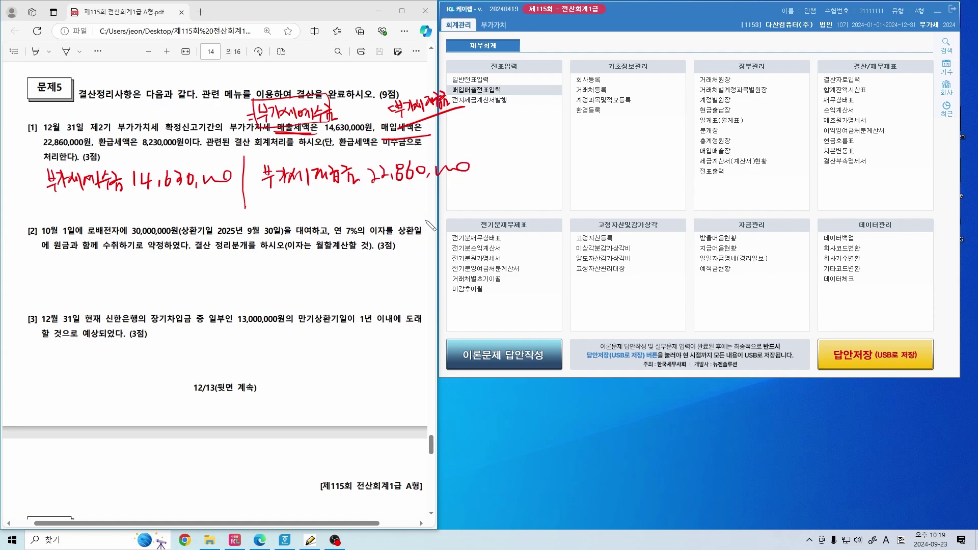
left_click_drag(55, 204, 221, 187)
left_click_drag(279, 201, 468, 179)
mouse_move(380, 199)
left_mouse_down()
mouse_move(380, 222)
mouse_move(391, 228)
left_mouse_up()
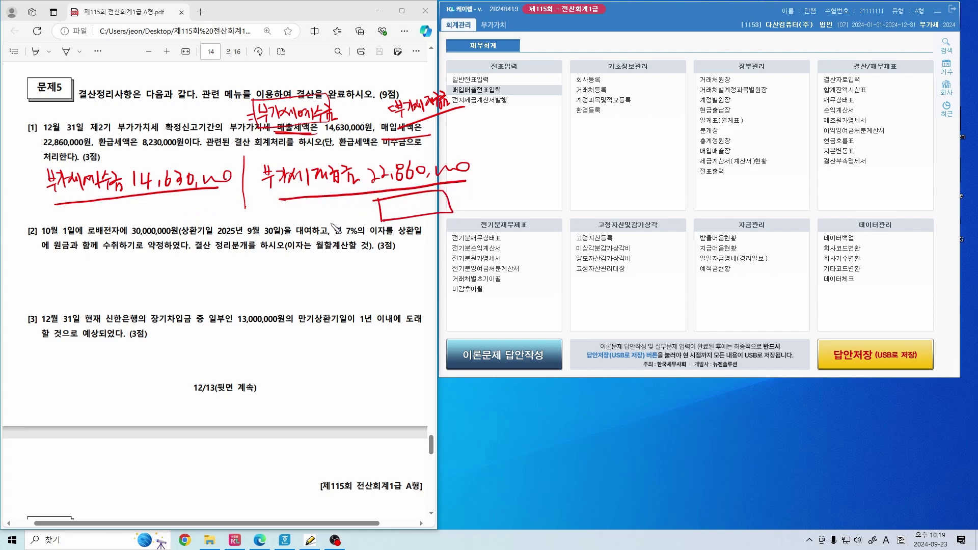
left_click(225, 201)
left_click(293, 206)
left_click_drag(301, 212, 349, 213)
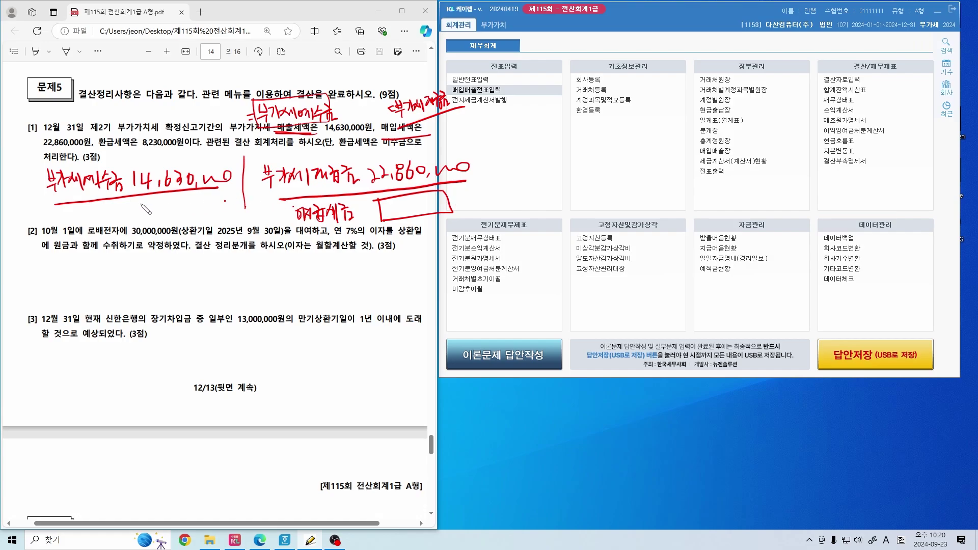
Note the refund as 미수금 8,230,000 (거래처), underlining 미수금으로 in the question
mouse_move(142, 204)
left_mouse_down()
mouse_move(173, 193)
mouse_move(155, 222)
left_mouse_up()
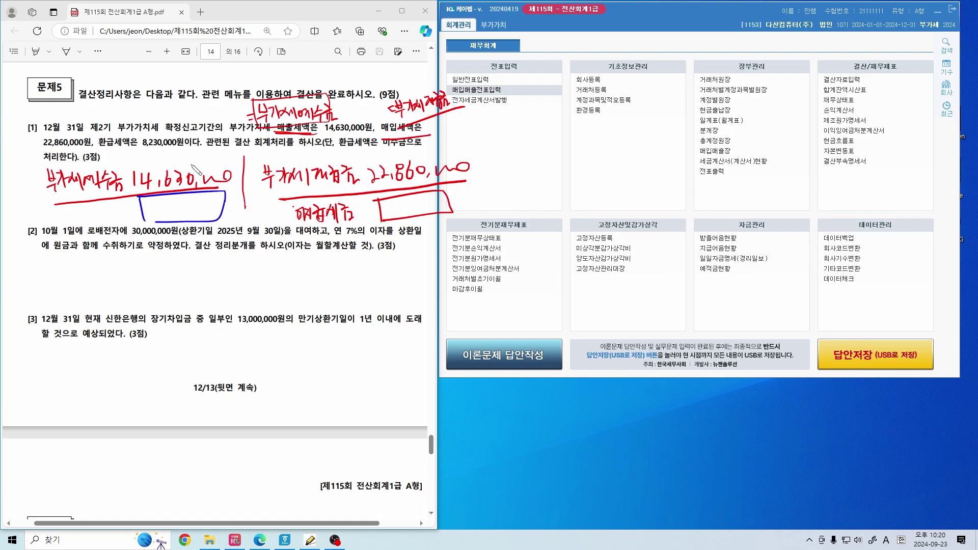
left_click_drag(143, 149, 191, 150)
mouse_move(151, 205)
left_mouse_down()
mouse_move(176, 214)
mouse_move(220, 205)
left_mouse_up()
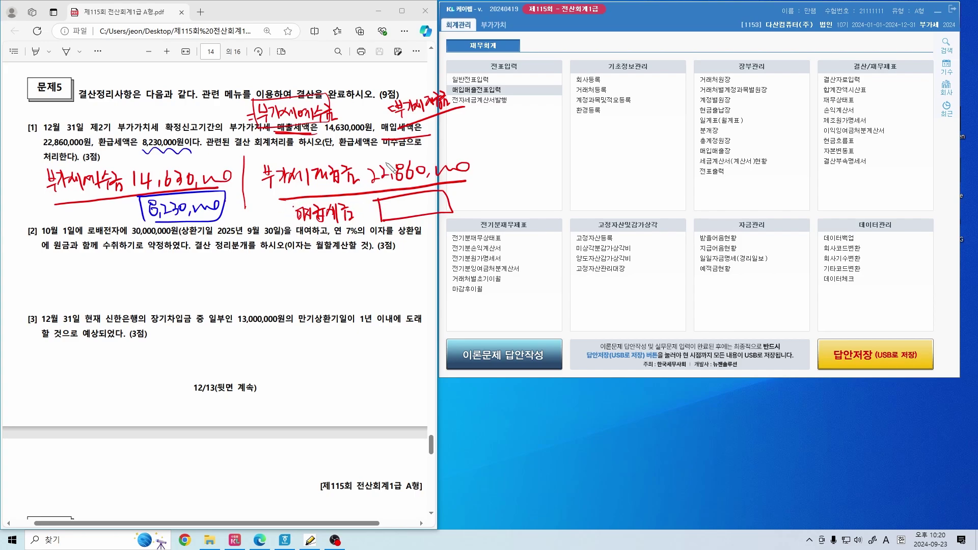
left_click_drag(357, 151, 358, 134)
left_click(408, 137)
left_click_drag(383, 148, 413, 147)
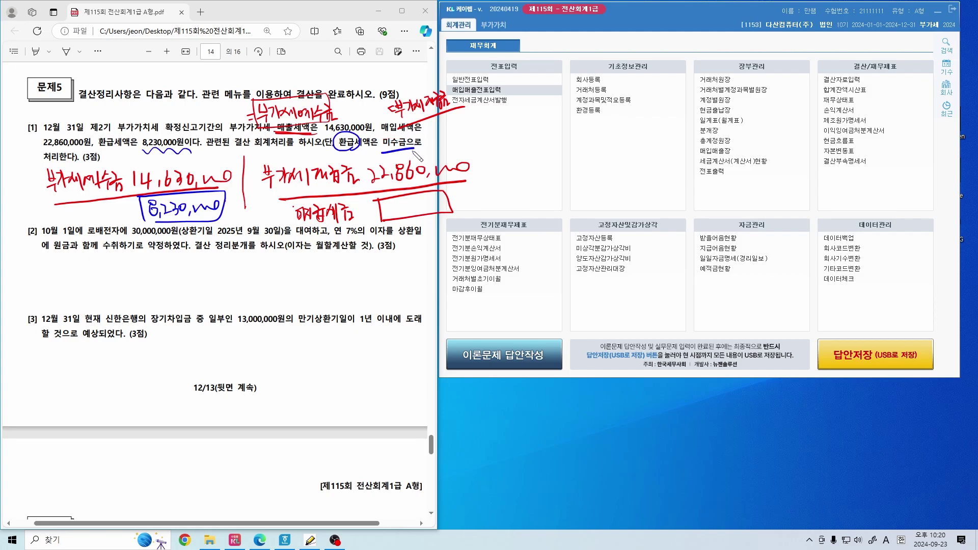
mouse_move(62, 209)
left_mouse_down()
mouse_move(63, 223)
mouse_move(81, 228)
mouse_move(102, 214)
mouse_move(103, 226)
left_mouse_up()
mouse_move(107, 203)
left_mouse_down()
mouse_move(116, 213)
mouse_move(134, 212)
mouse_move(130, 219)
mouse_move(138, 206)
mouse_move(136, 232)
mouse_move(123, 215)
mouse_move(134, 205)
mouse_move(140, 218)
left_mouse_up()
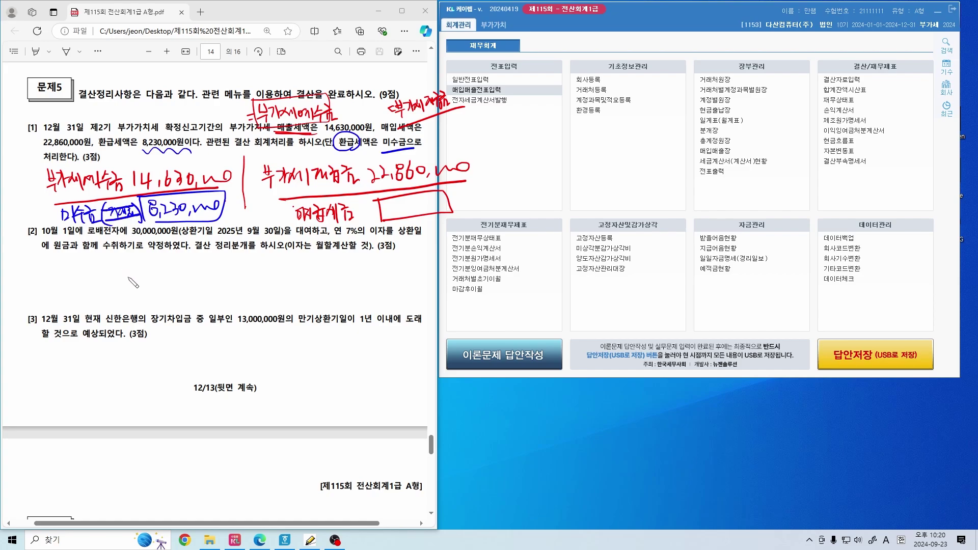
key("ctrl+shift+2")
left_click(541, 183)
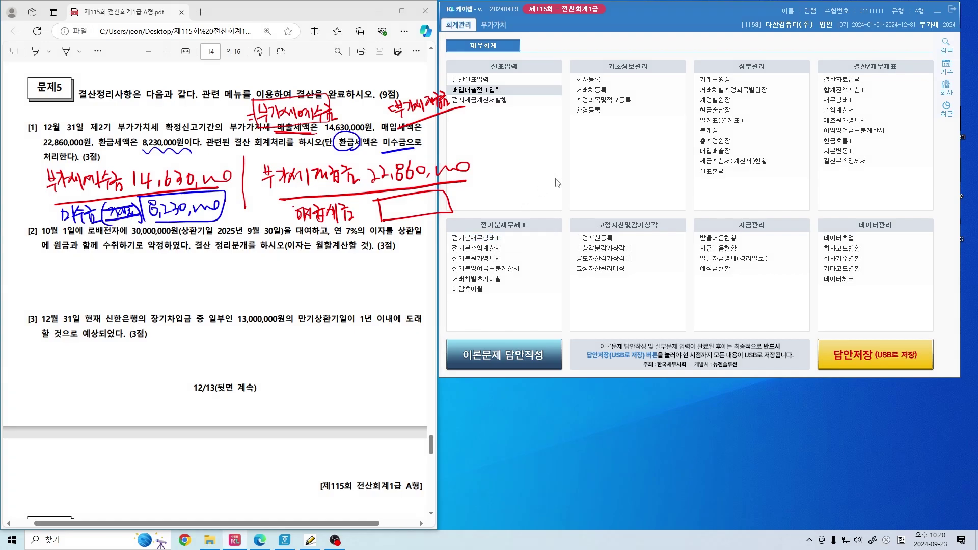
Start a 12/31 journal voucher with a 결차 line: 0255 부가세예수금 14,630,000
left_click(470, 79)
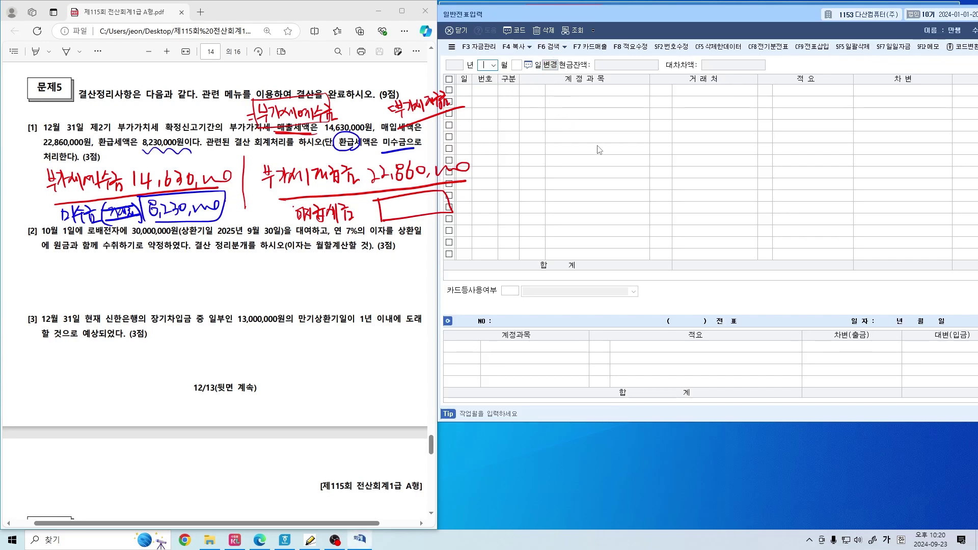
type("12")
key("Return")
type("31")
key("Return")
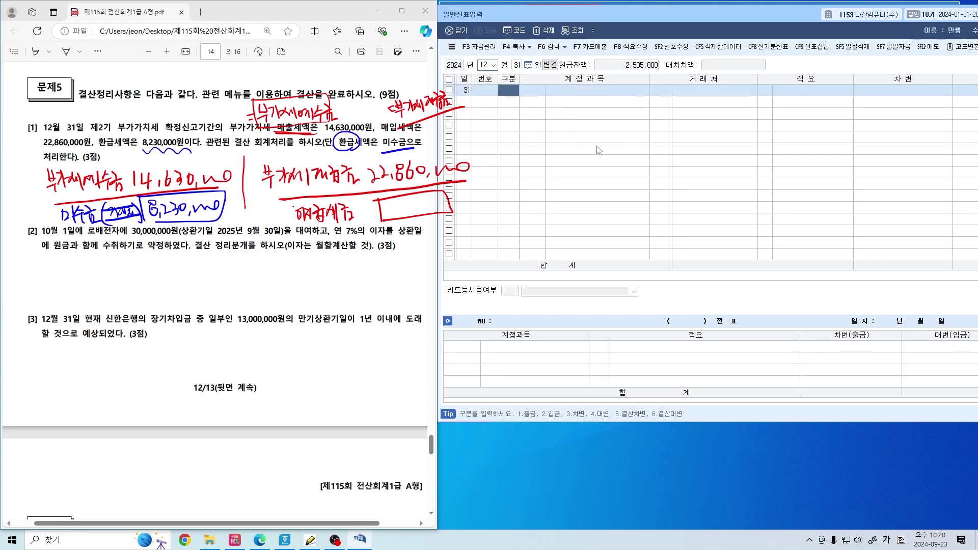
type("5")
key("Return")
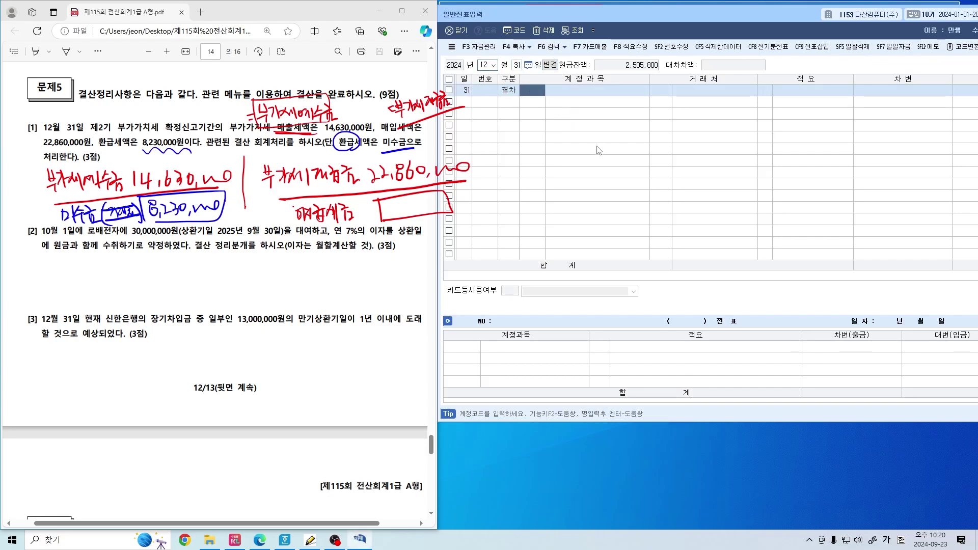
type("부가세")
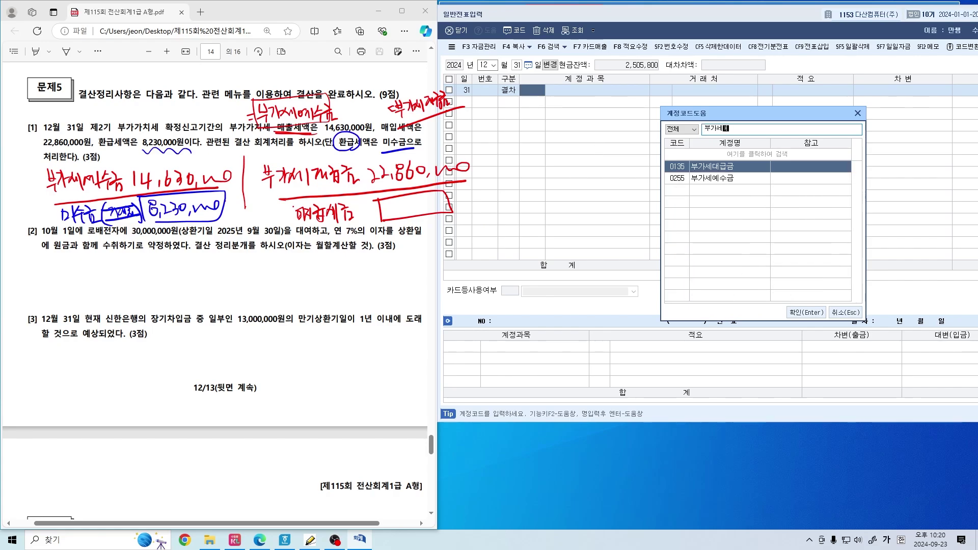
key("Down")
key("Return")
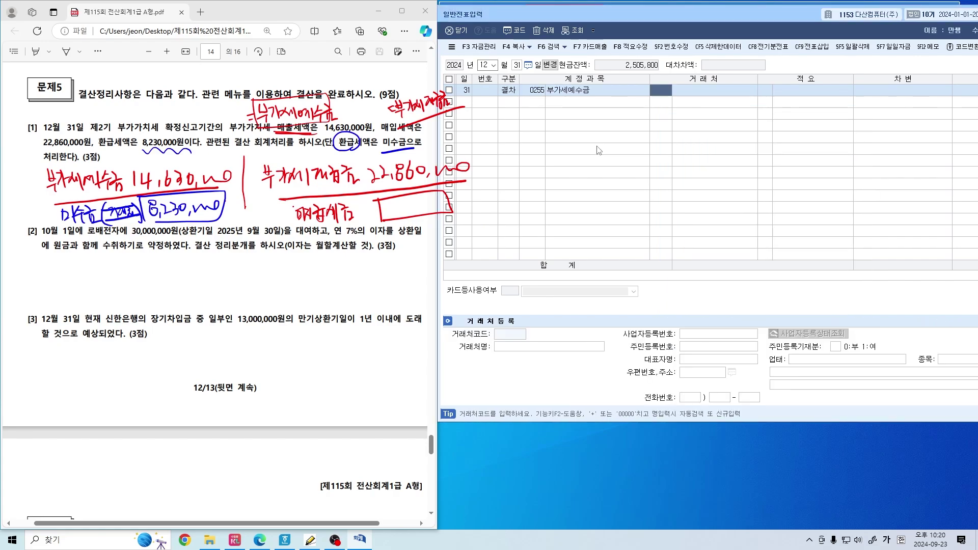
key("Return")
key("Return")
key("Return")
type("1")
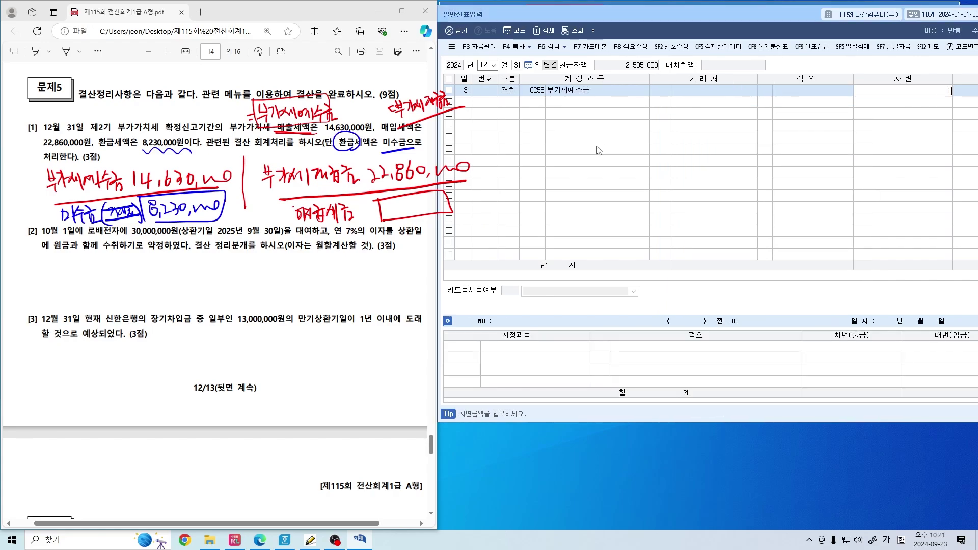
type("4,630,000")
key("Return")
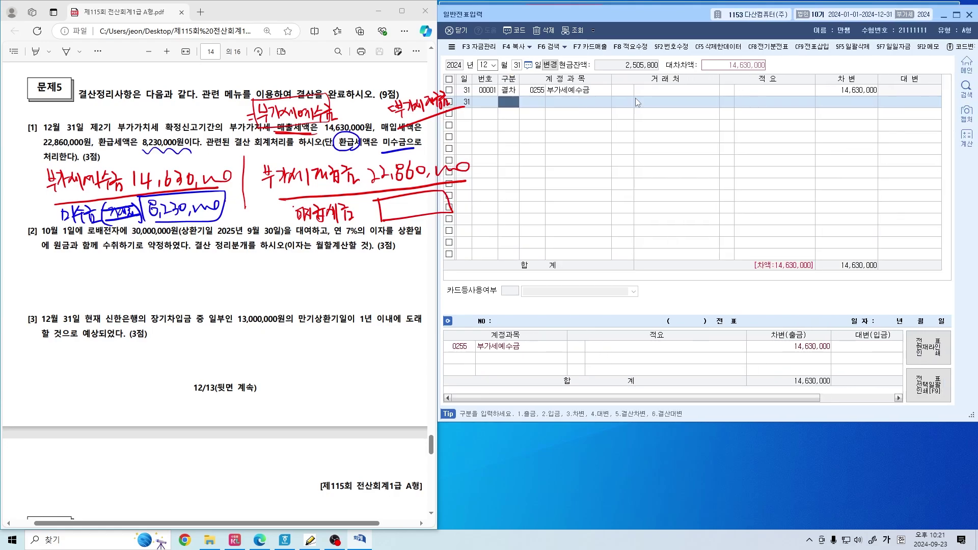
Add 결대 0135 부가세대급금 22,860,000 and 결차 0120 미수금 8,230,000 to balance it
left_click(519, 90)
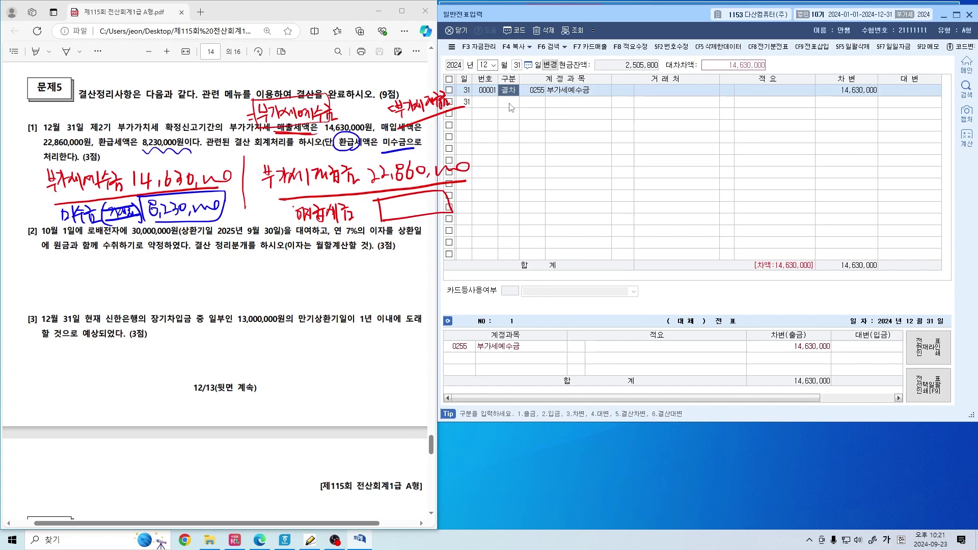
left_click(510, 104)
type("6")
key("Return")
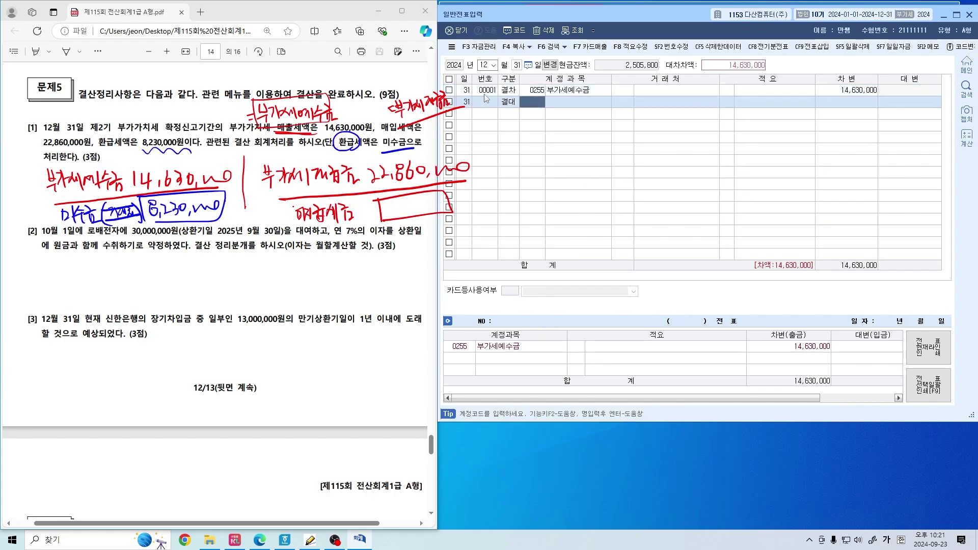
type("부가세대")
key("Return")
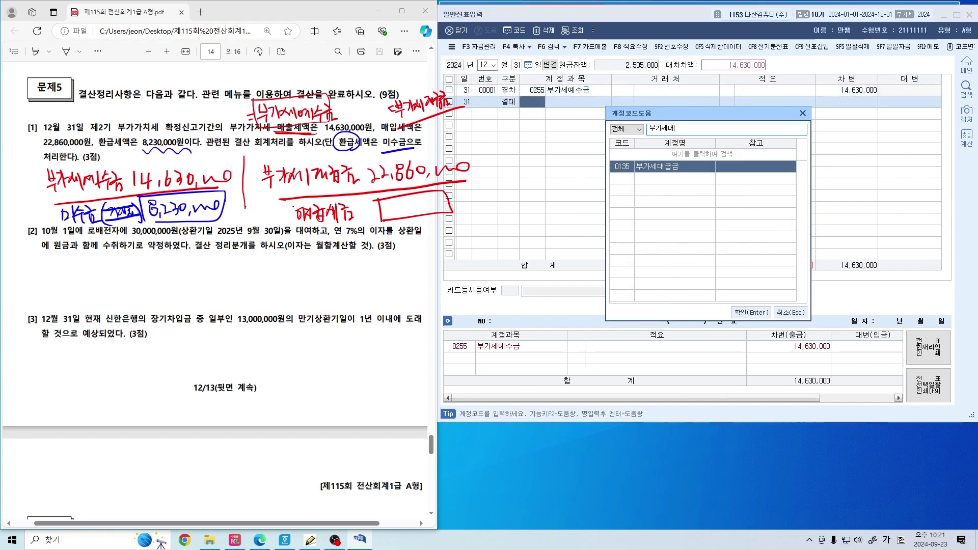
key("Return")
key("Return")
key("Return")
type("22,860,000")
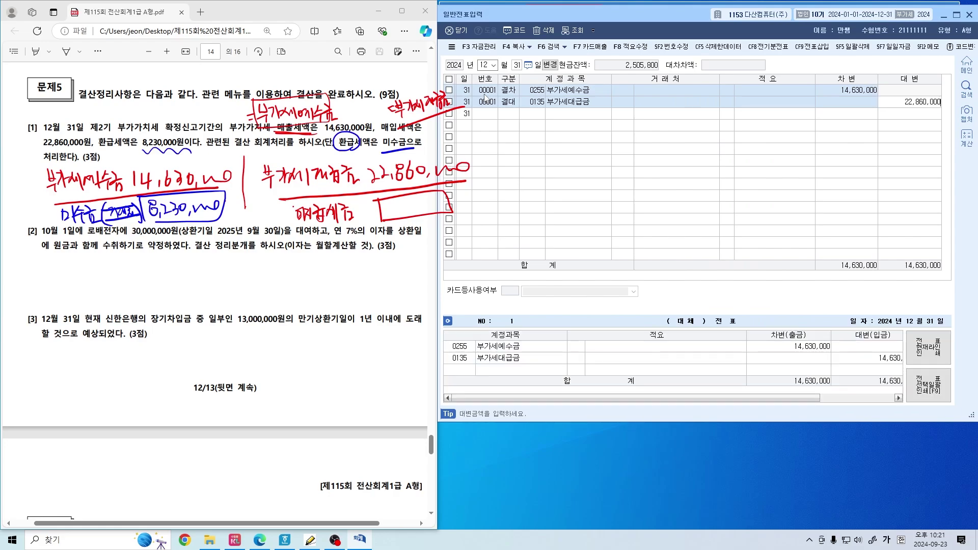
key("Return")
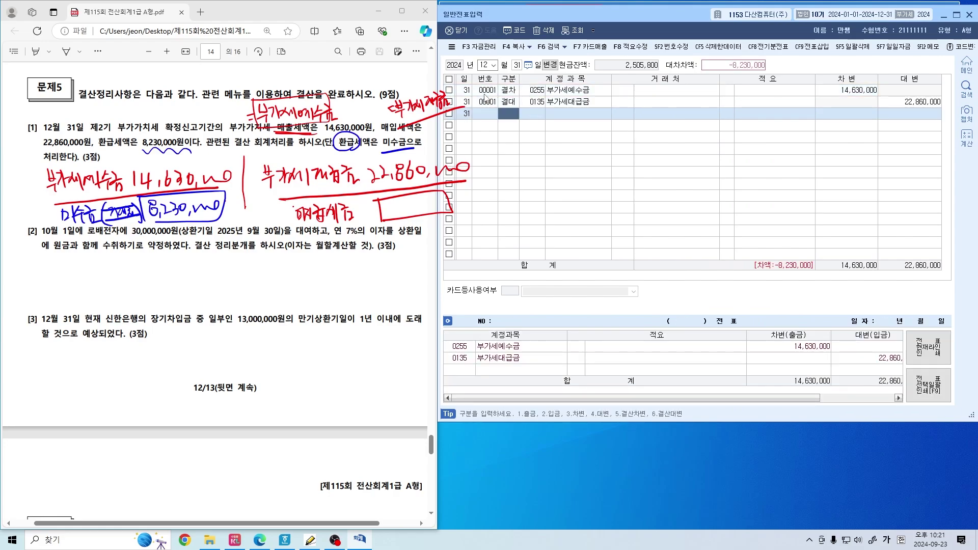
type("5")
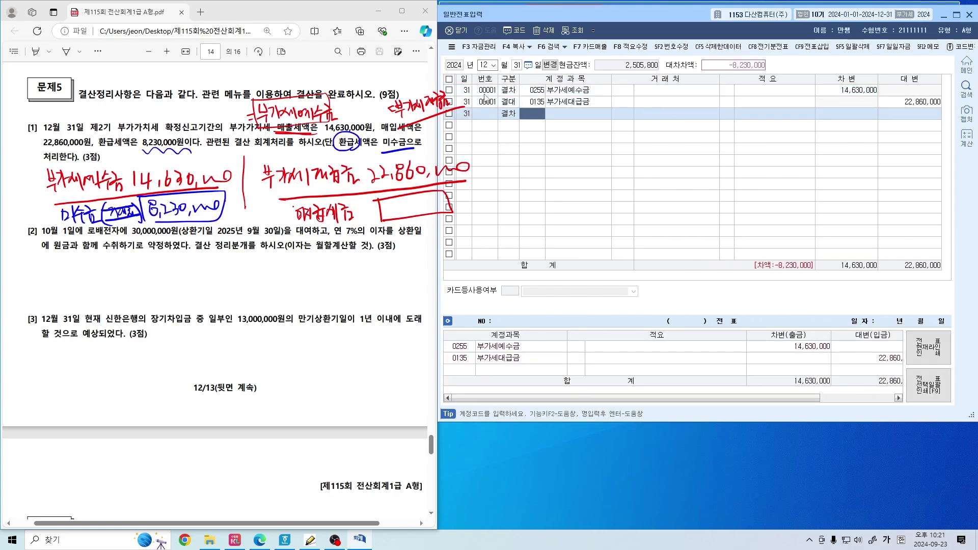
type("미수금")
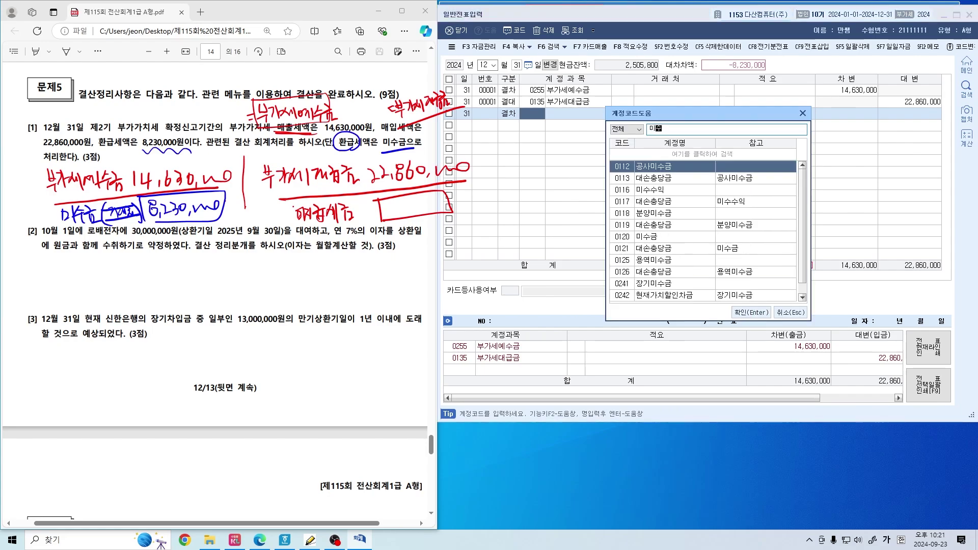
key("Down")
key("Down")
key("Down")
key("Down")
key("Return")
key("Return")
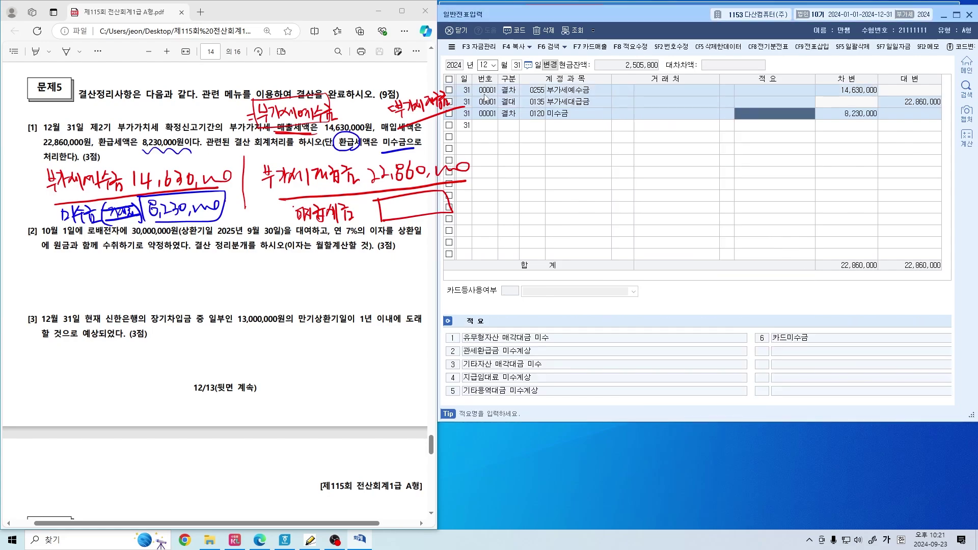
key("Return")
key("Return")
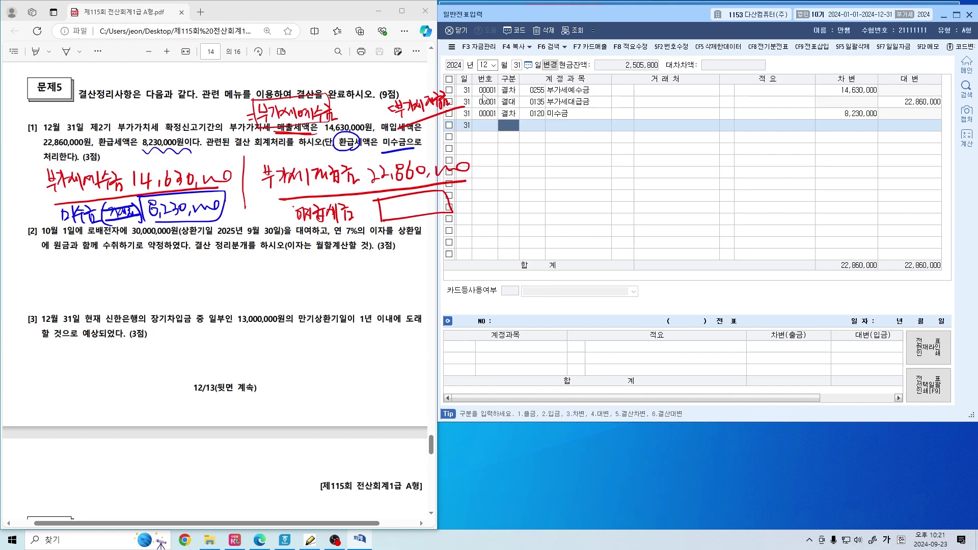
Circle 대여 and 이자를, and underline 30,000,000원, 2025년 9월 30일 and 7% in question [2]
left_click(279, 181)
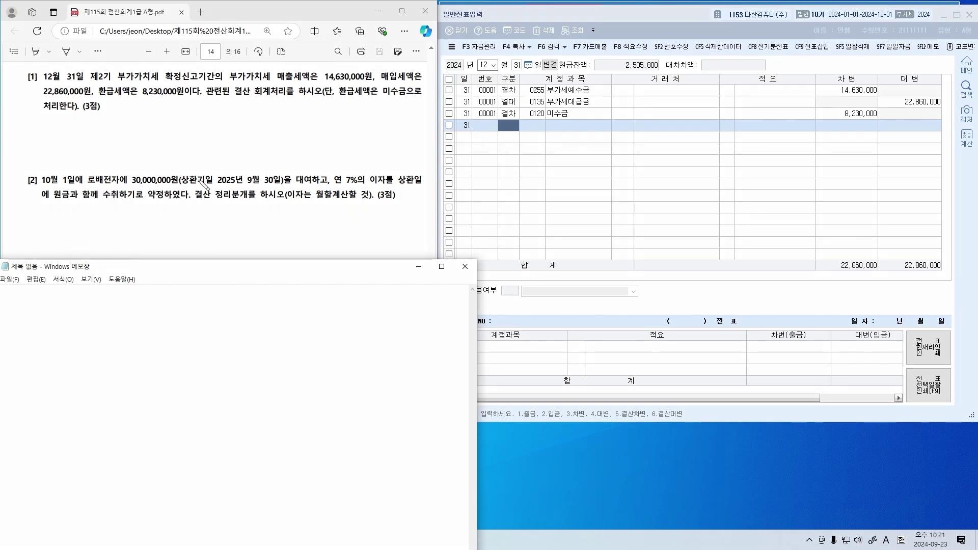
left_click_drag(313, 172, 311, 184)
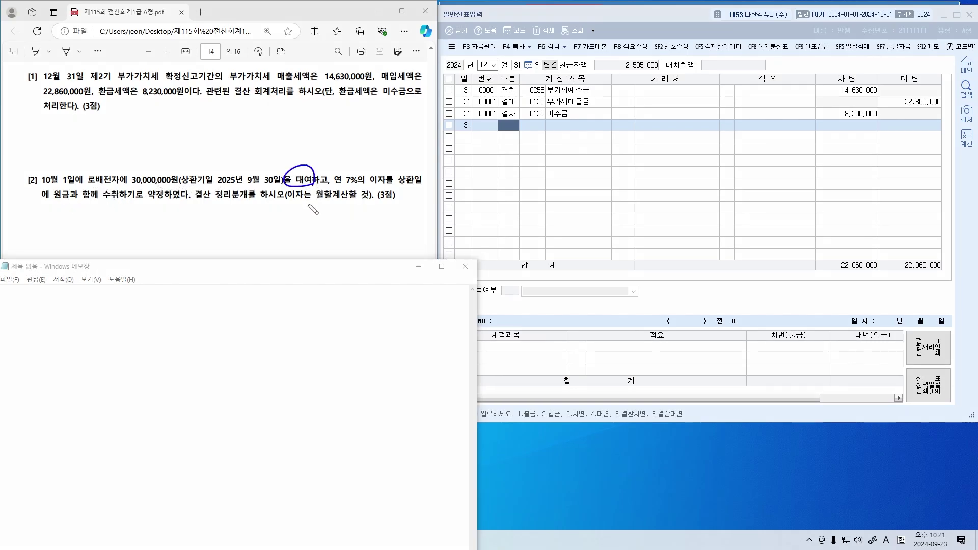
mouse_move(258, 163)
left_mouse_down()
mouse_move(265, 151)
mouse_move(270, 163)
mouse_move(281, 151)
mouse_move(334, 145)
left_mouse_up()
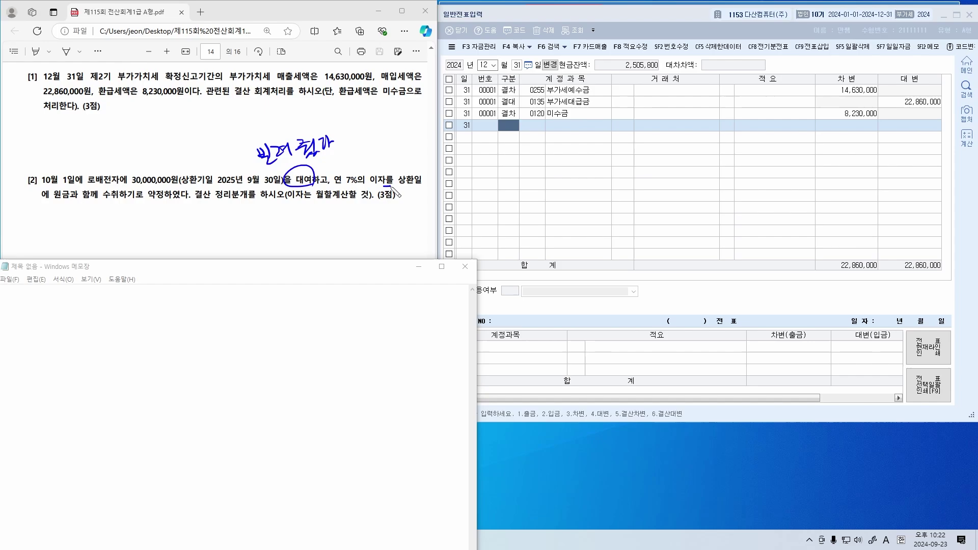
left_click_drag(390, 183, 392, 187)
left_click_drag(101, 203, 128, 205)
mouse_move(377, 148)
left_mouse_down()
mouse_move(382, 164)
mouse_move(395, 150)
mouse_move(410, 165)
left_mouse_up()
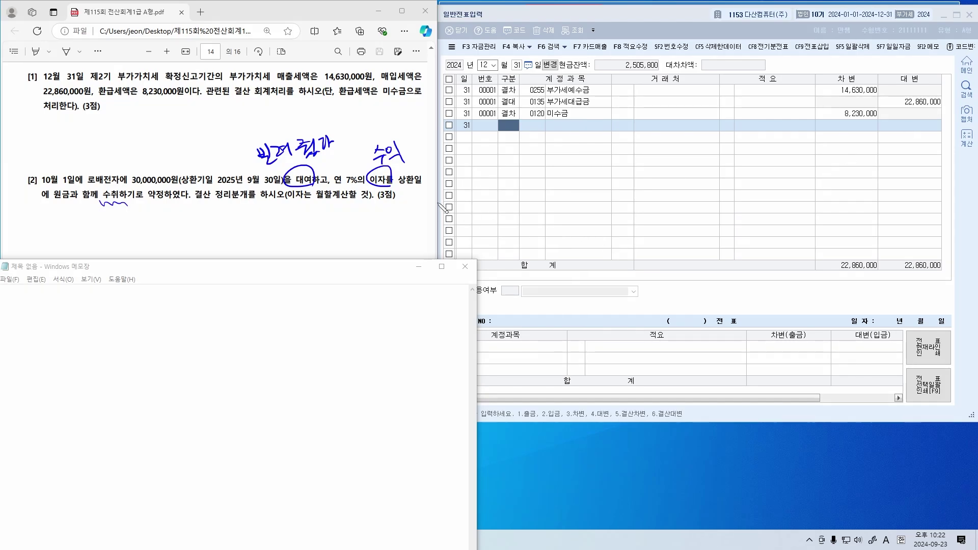
left_click_drag(370, 182, 423, 187)
left_click_drag(220, 188, 283, 191)
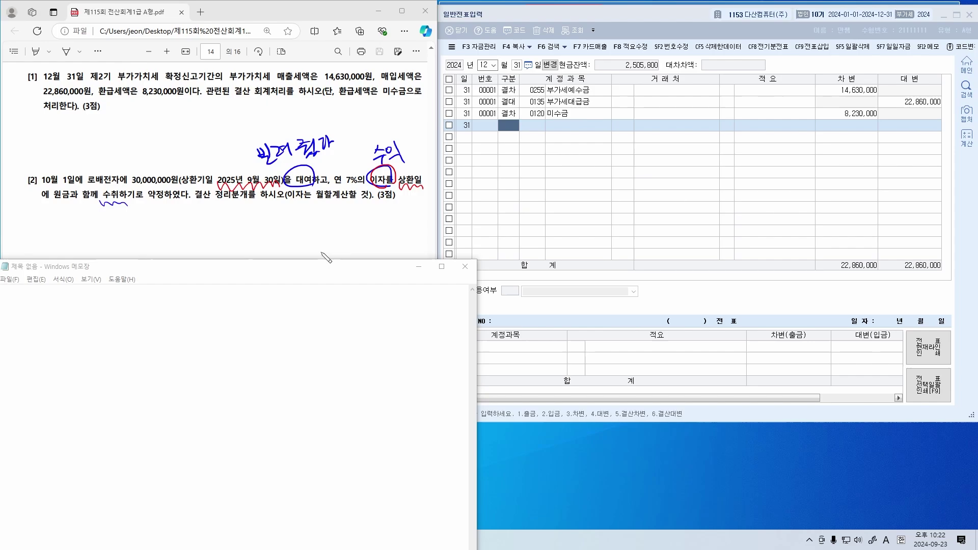
left_click_drag(57, 203, 127, 205)
left_click_drag(164, 141, 156, 173)
left_click_drag(346, 185, 358, 183)
mouse_move(132, 189)
left_mouse_down()
mouse_move(290, 171)
mouse_move(245, 191)
mouse_move(176, 145)
mouse_move(187, 142)
mouse_move(188, 153)
left_mouse_up()
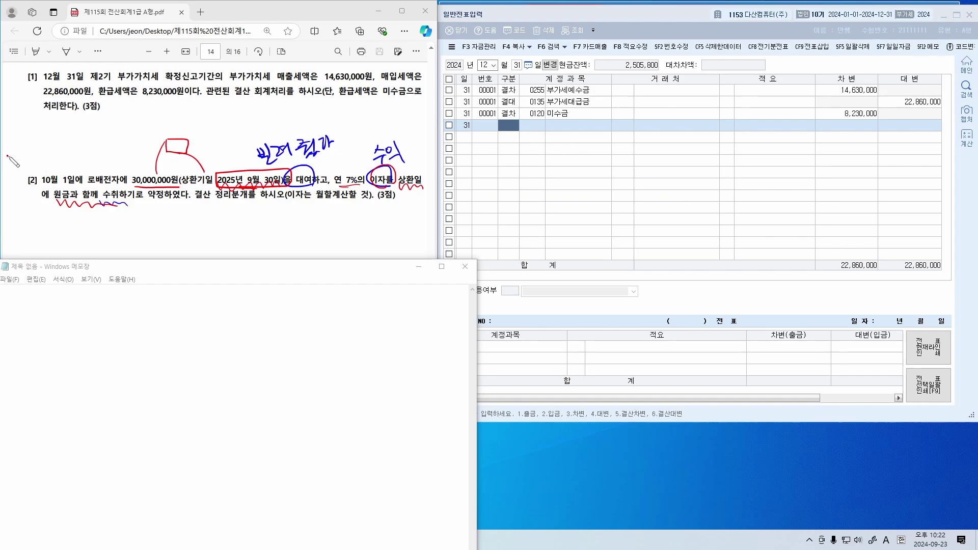
Write 24/12/31 in the margin and cross out the 수익 note
mouse_move(7, 156)
left_mouse_down()
mouse_move(51, 167)
mouse_move(69, 160)
mouse_move(71, 176)
left_mouse_up()
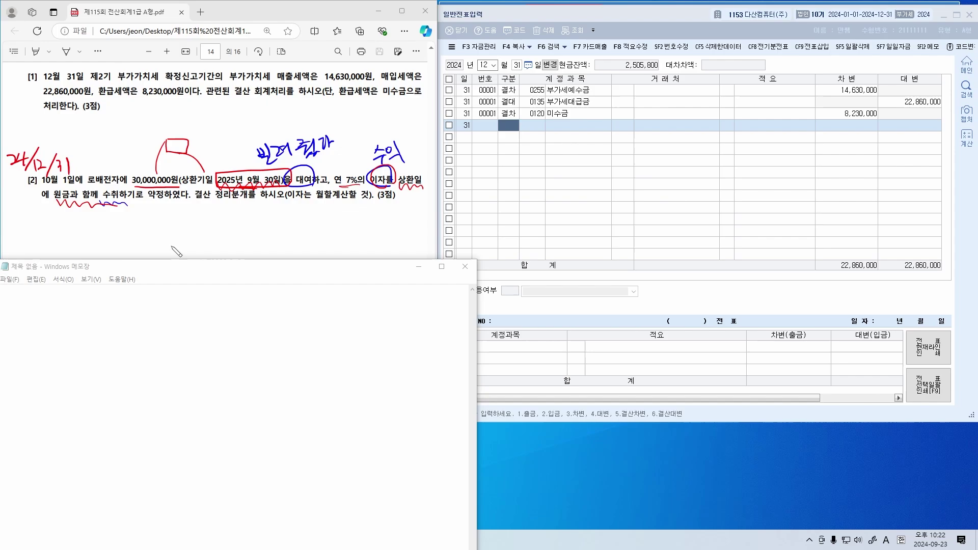
mouse_move(373, 188)
left_mouse_down()
mouse_move(409, 176)
mouse_move(404, 186)
left_mouse_up()
left_click_drag(424, 149, 416, 162)
left_click_drag(416, 151, 427, 161)
left_click_drag(189, 296, 180, 356)
Handwrite 이자수익 and 12/31 in the blank area and link 30,000,000 to the 7% rate
mouse_move(209, 319)
left_mouse_down()
mouse_move(216, 312)
mouse_move(224, 329)
mouse_move(262, 313)
mouse_move(260, 330)
mouse_move(296, 298)
mouse_move(302, 321)
left_mouse_up()
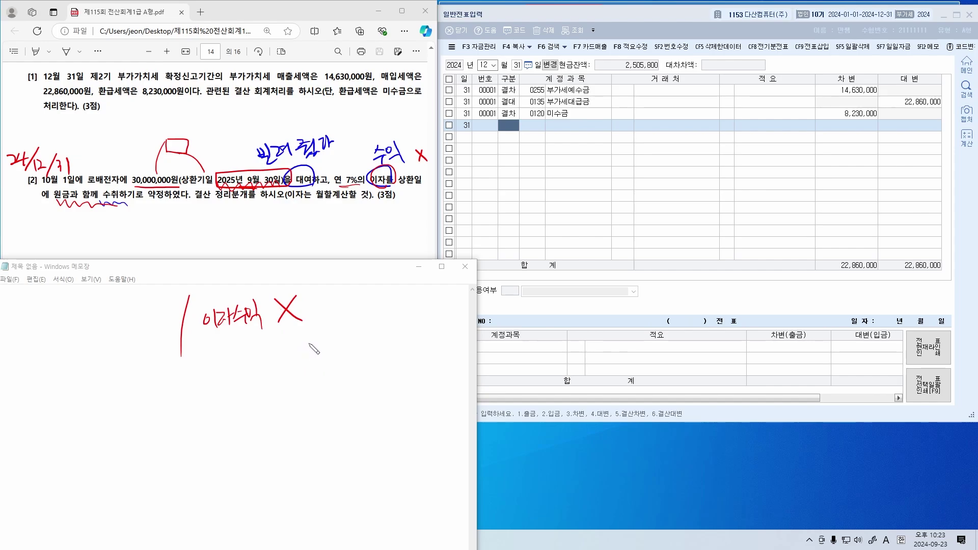
left_click_drag(58, 344, 139, 337)
left_click_drag(207, 350, 319, 331)
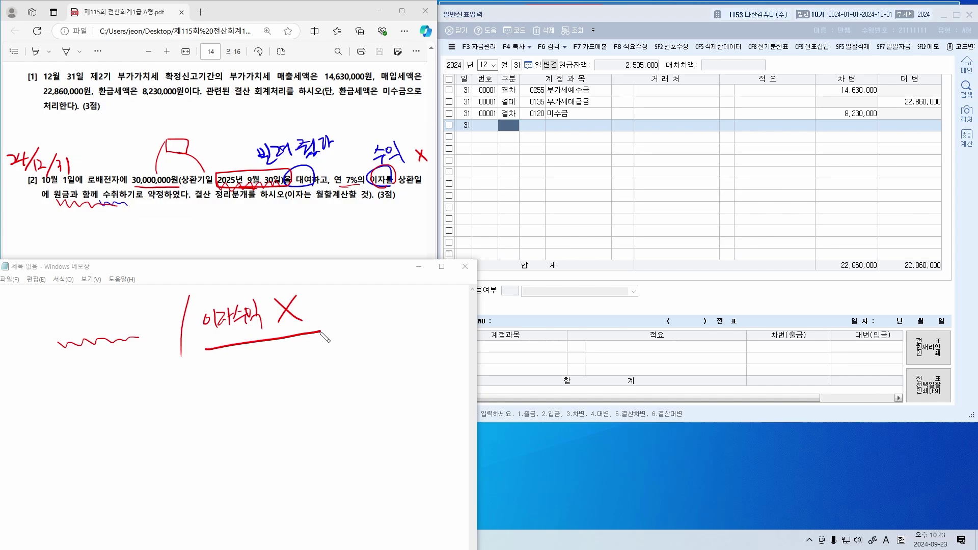
mouse_move(200, 347)
left_mouse_down()
mouse_move(320, 332)
mouse_move(266, 335)
left_mouse_up()
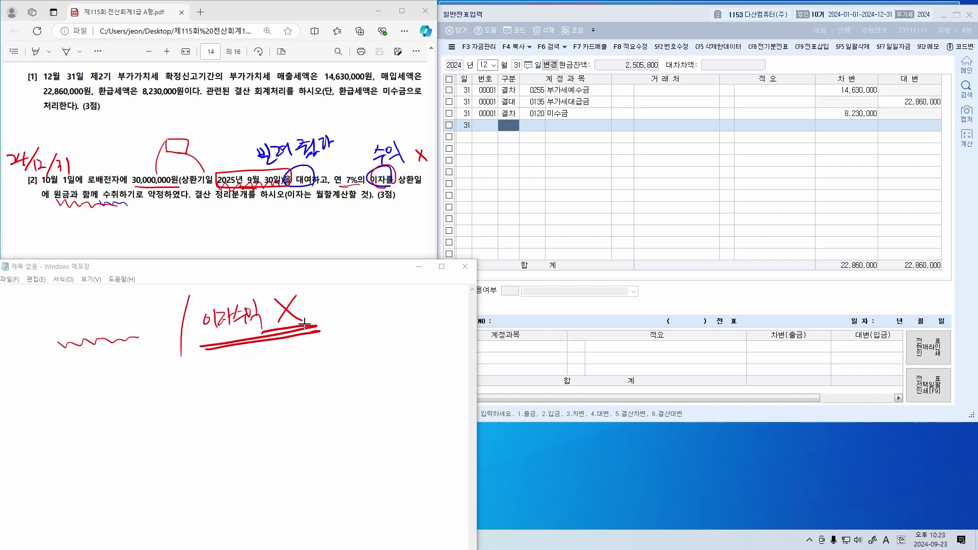
key("ctrl+z")
key("ctrl+z")
mouse_move(206, 346)
left_mouse_down()
mouse_move(344, 335)
mouse_move(331, 323)
left_mouse_up()
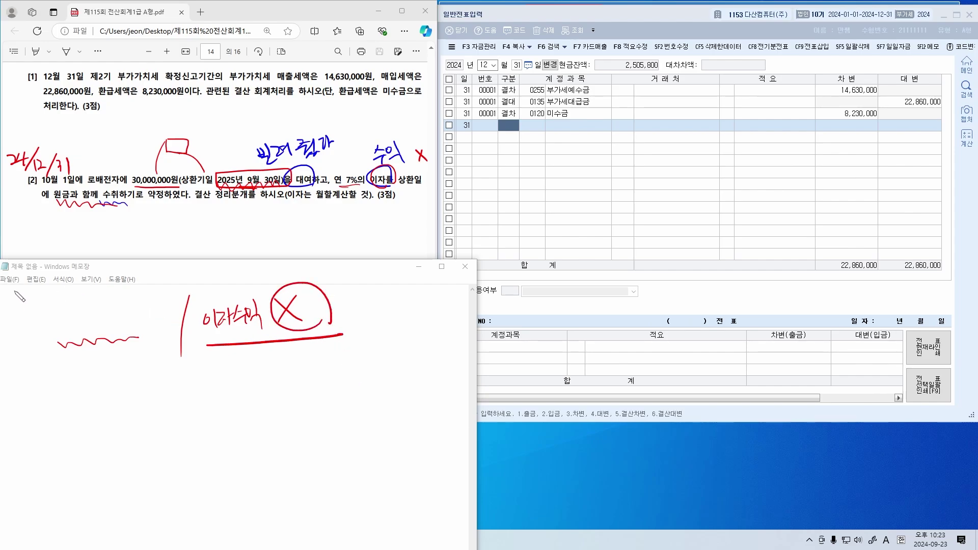
left_click_drag(20, 296, 28, 302)
mouse_move(33, 289)
left_mouse_down()
mouse_move(24, 311)
mouse_move(46, 309)
left_mouse_up()
left_click_drag(282, 286, 311, 348)
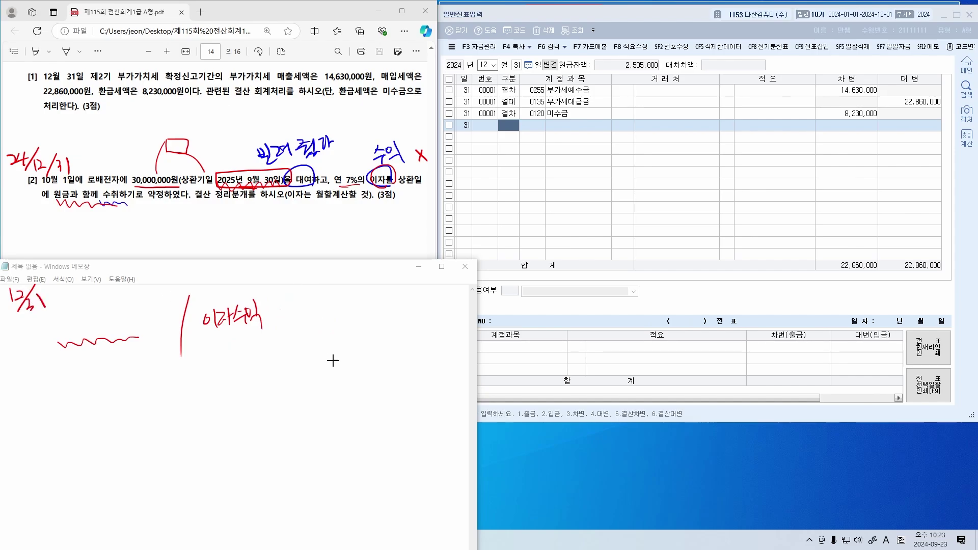
mouse_move(281, 328)
left_mouse_down()
mouse_move(293, 337)
mouse_move(387, 316)
left_mouse_up()
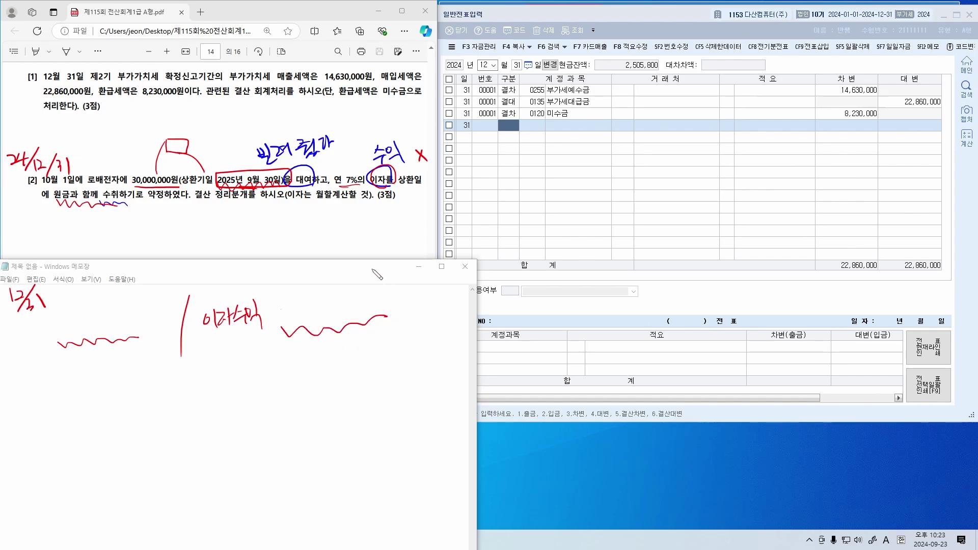
mouse_move(200, 207)
left_mouse_down()
mouse_move(168, 153)
mouse_move(275, 176)
mouse_move(326, 143)
mouse_move(423, 158)
left_mouse_up()
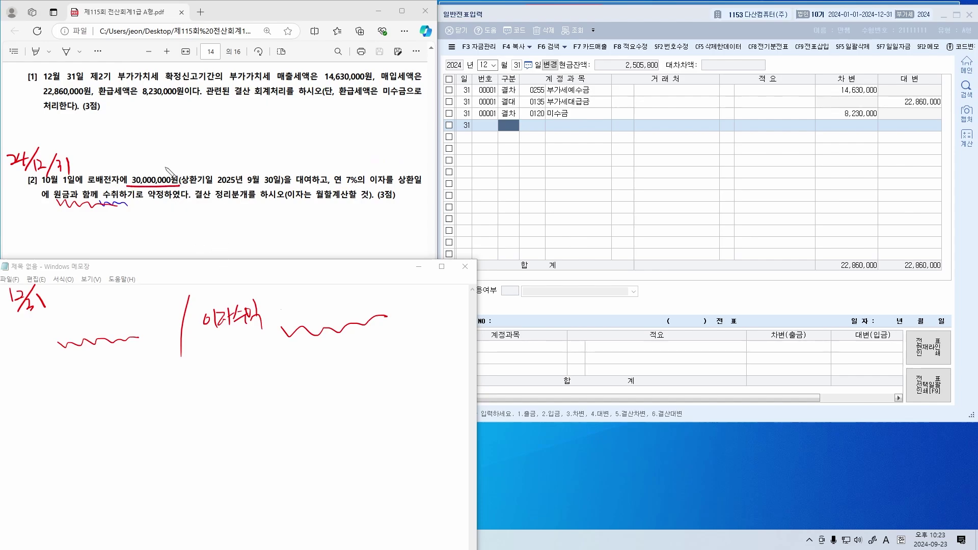
mouse_move(162, 168)
left_mouse_down()
mouse_move(247, 148)
mouse_move(355, 167)
left_mouse_up()
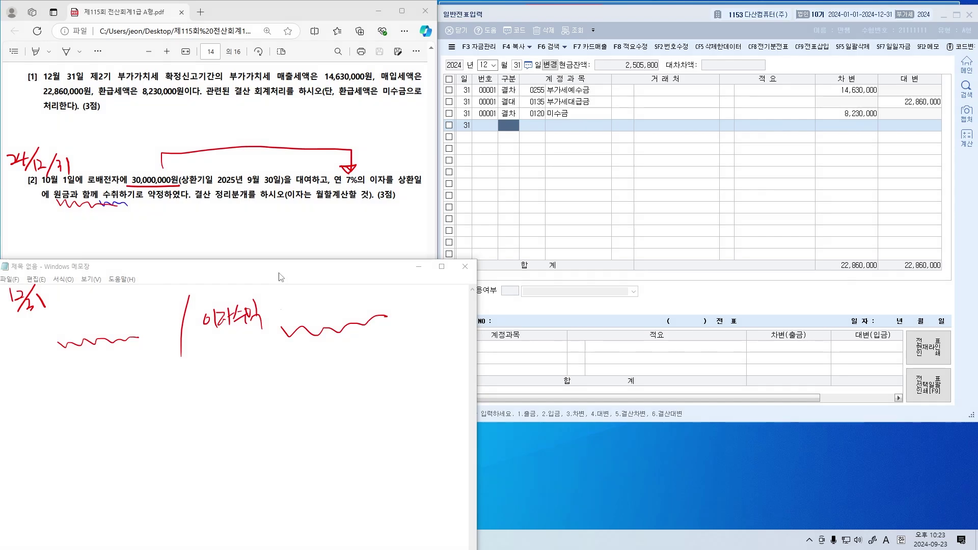
Compute 30,000,000 × 0.07 in Calculator and note the yearly interest 2,100,000 for 12 months
key("super+r")
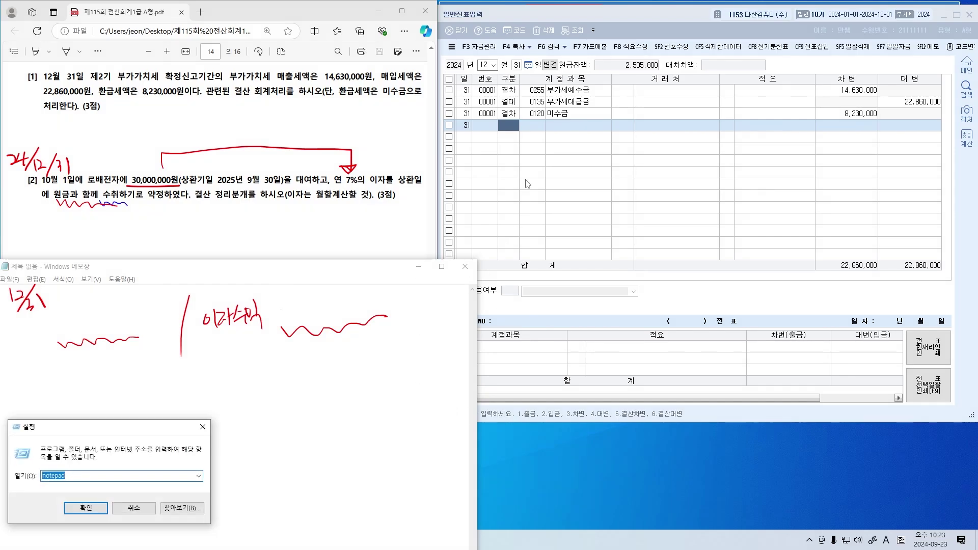
key("Escape")
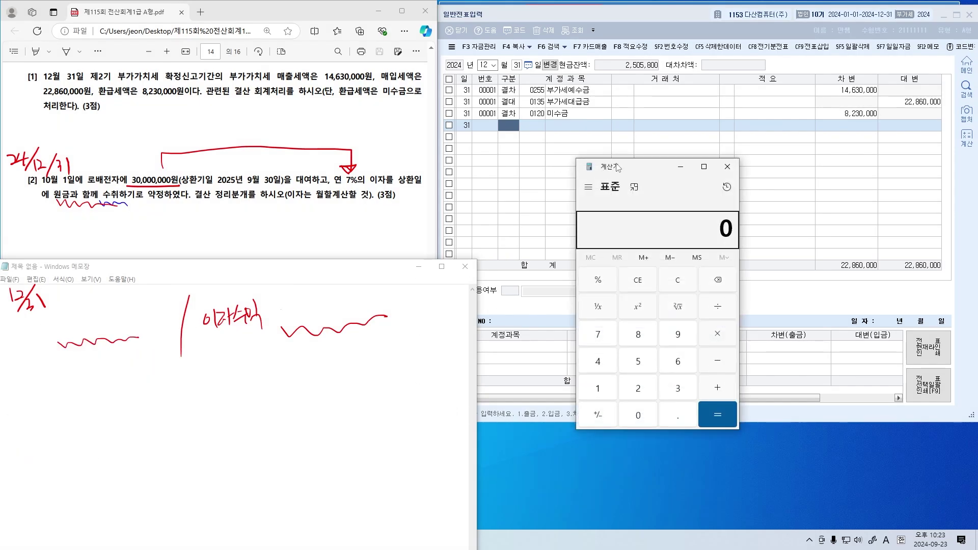
left_click_drag(618, 165, 576, 161)
type("30000000")
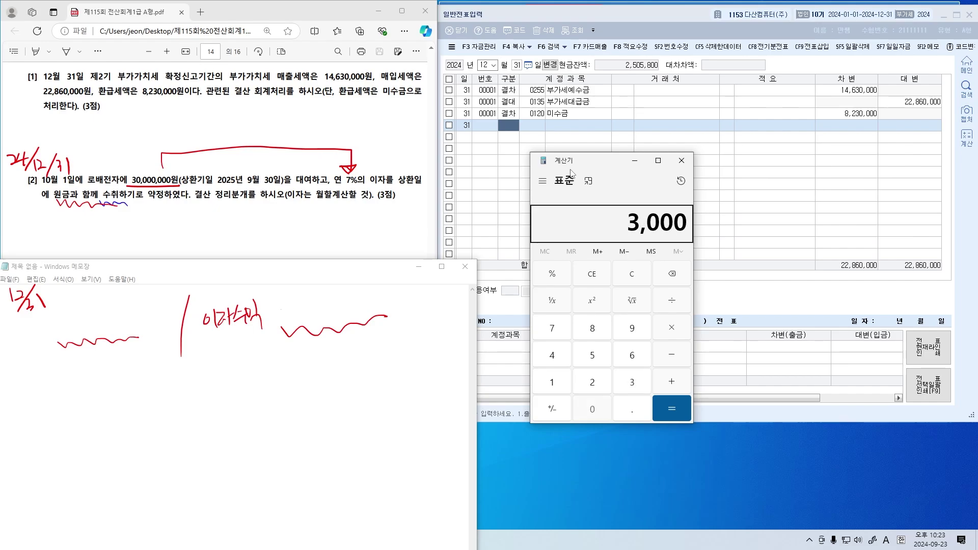
key("asterisk")
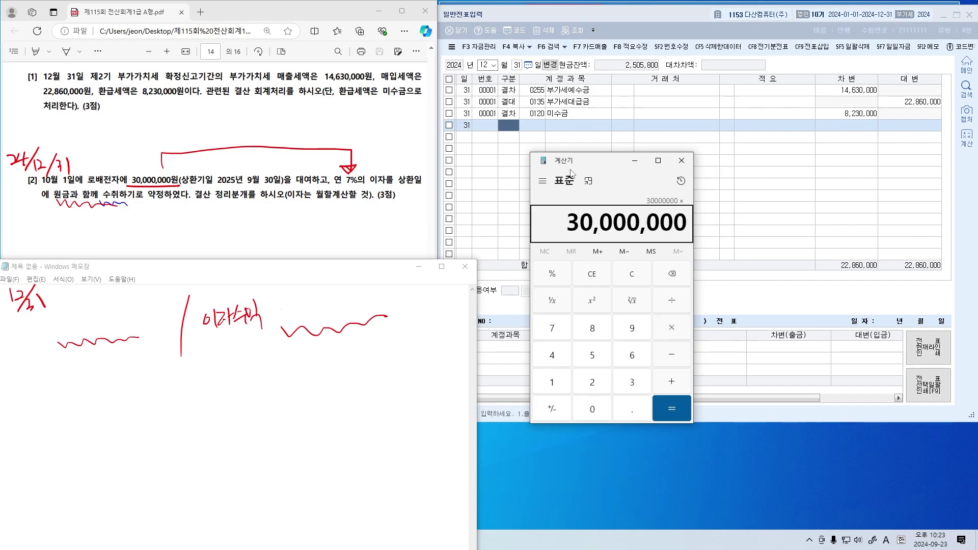
type("0.07")
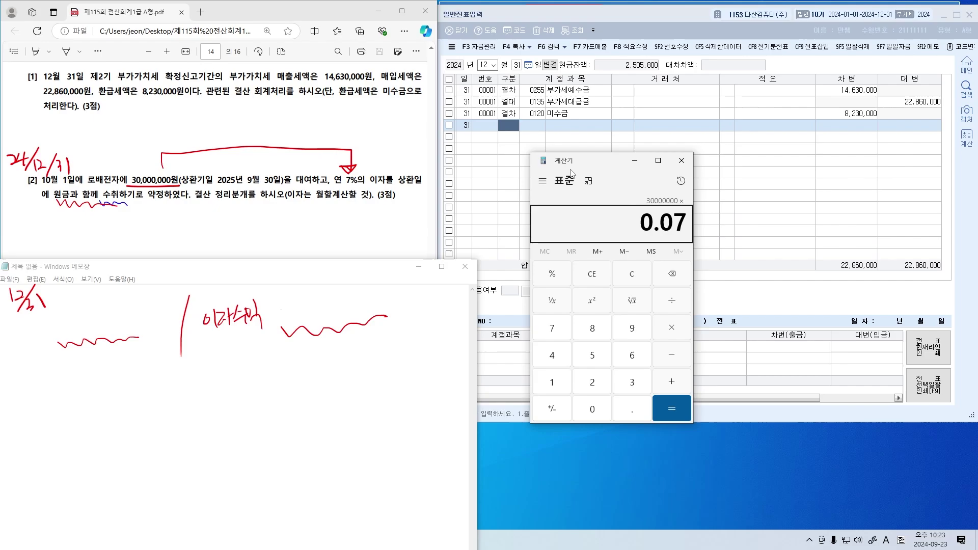
key("Return")
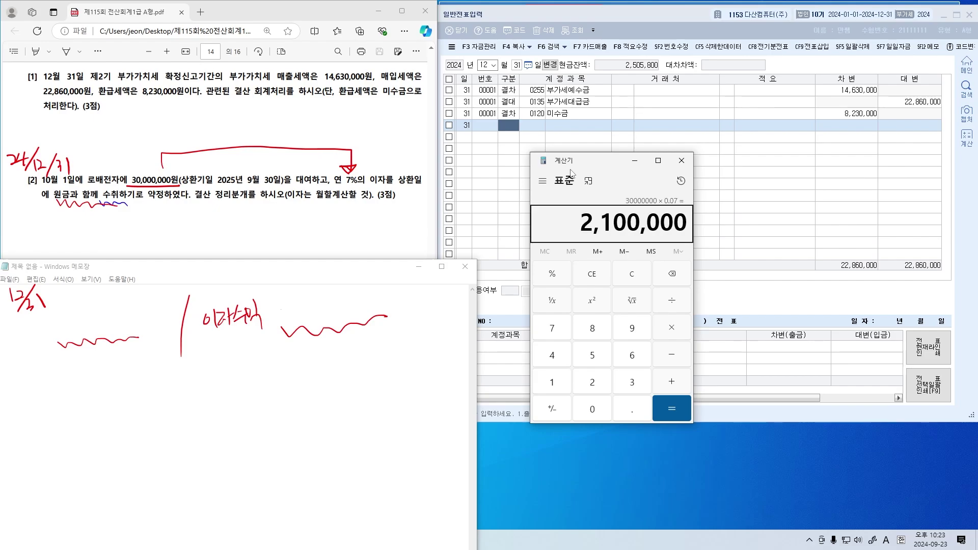
mouse_move(300, 126)
left_mouse_down()
mouse_move(308, 142)
mouse_move(325, 134)
left_mouse_up()
left_click_drag(314, 138, 393, 124)
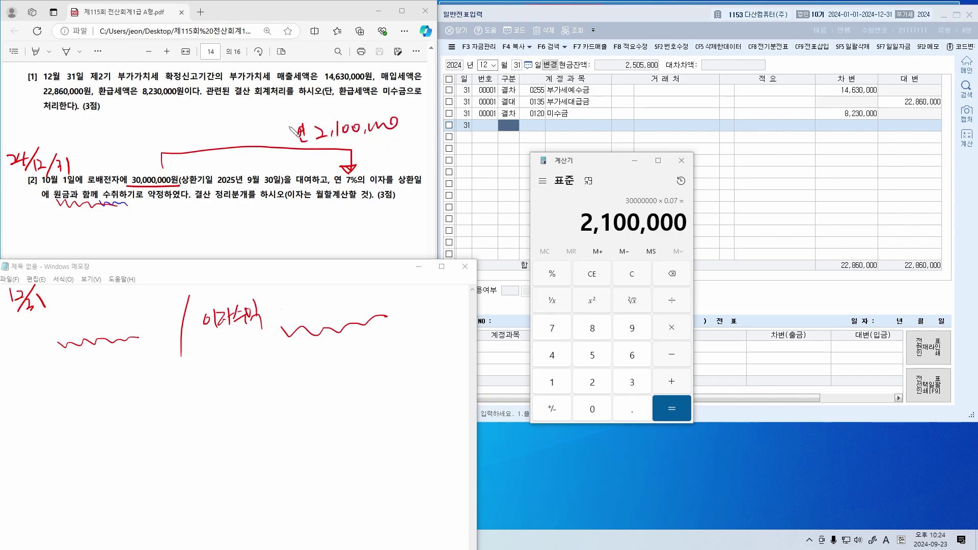
mouse_move(284, 119)
left_mouse_down()
mouse_move(327, 120)
mouse_move(278, 147)
mouse_move(298, 123)
mouse_move(308, 143)
mouse_move(285, 132)
mouse_move(302, 135)
mouse_move(297, 148)
left_mouse_up()
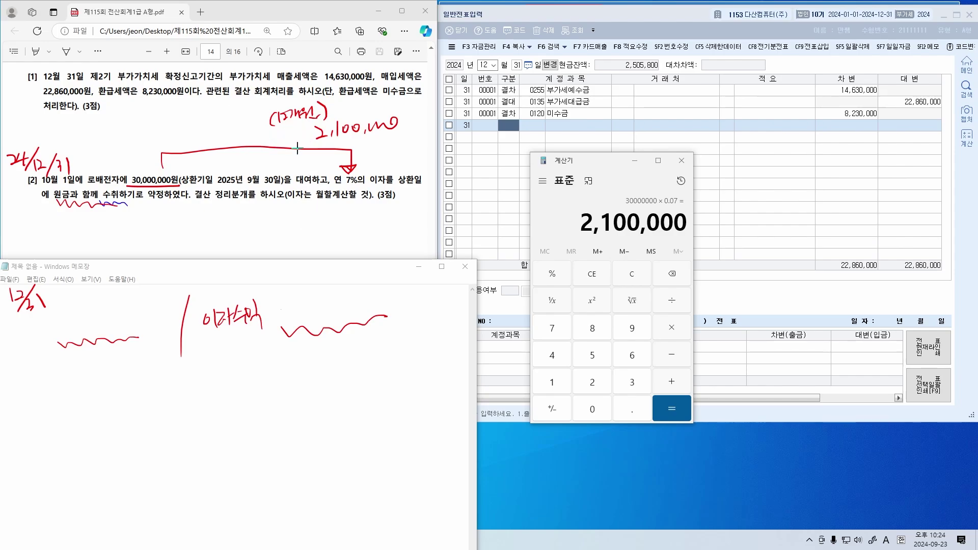
Divide 2,100,000 by 12 and note the monthly interest 175,000 below question [2]
double_click(604, 220)
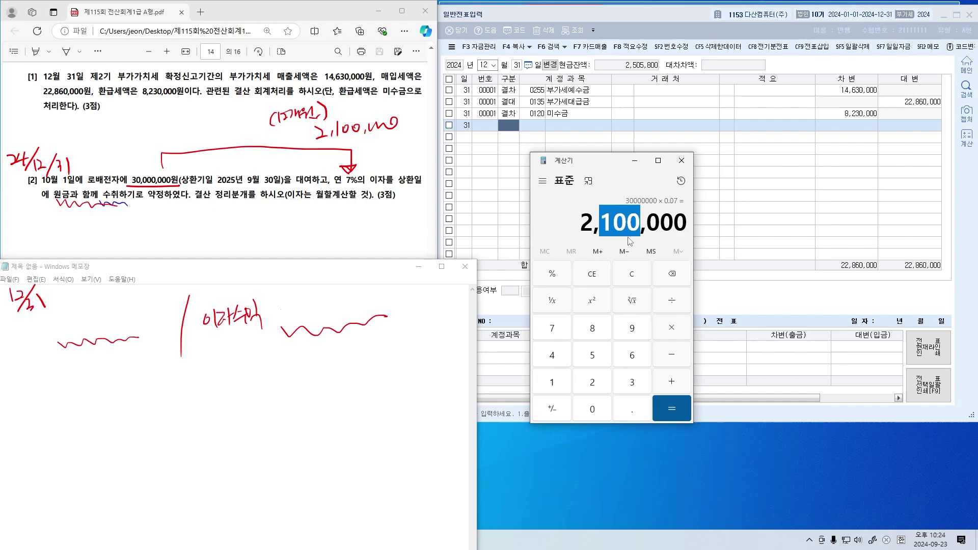
left_click(625, 226)
key("XF86AudioLowerVolume")
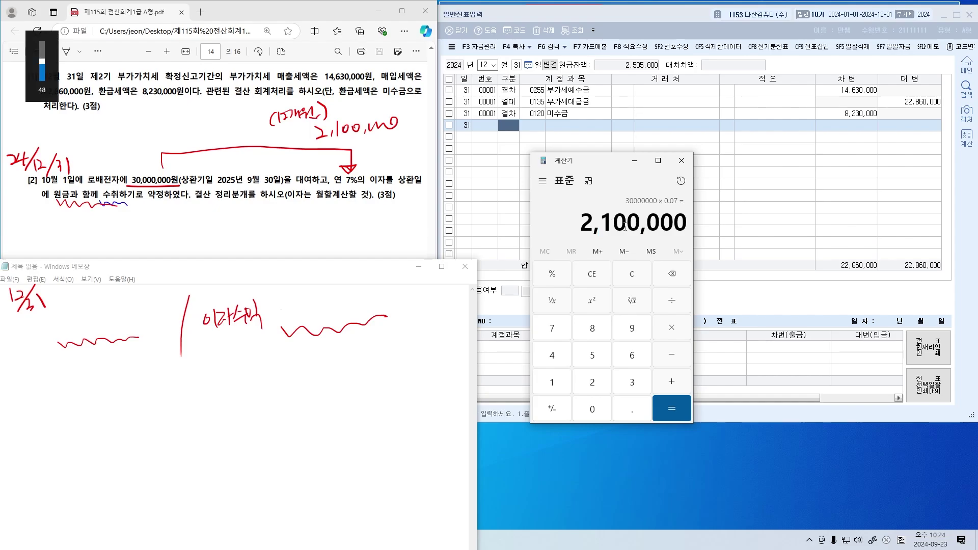
key("slash")
type("12")
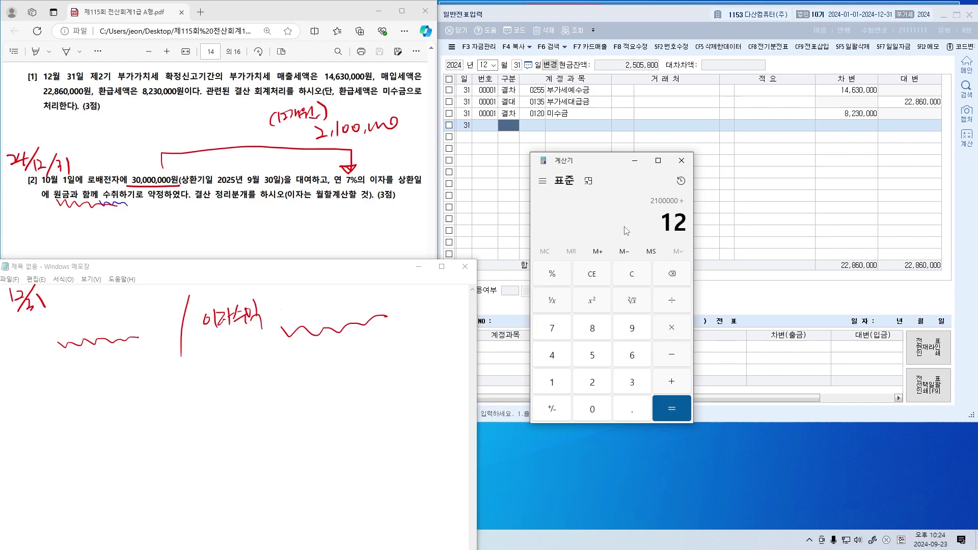
key("Return")
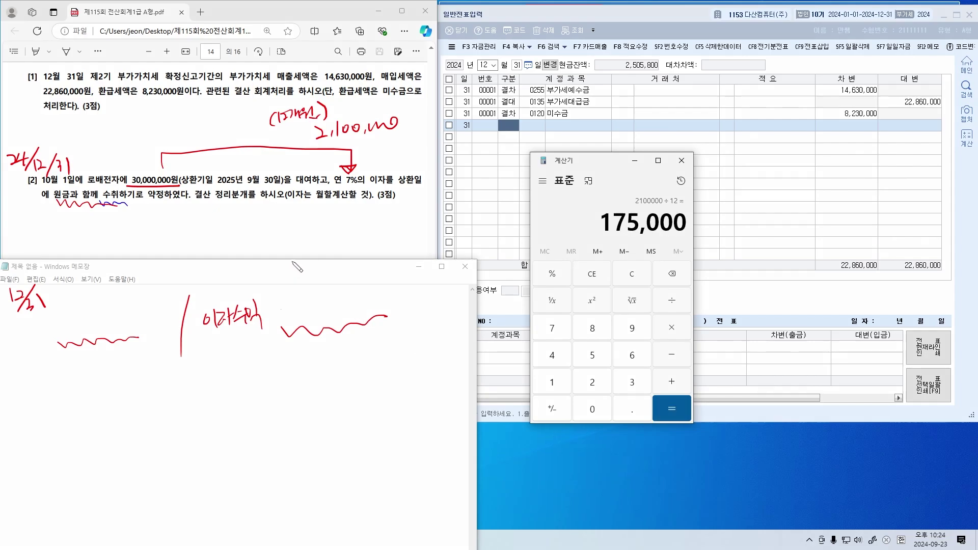
mouse_move(271, 219)
left_mouse_down()
mouse_move(270, 234)
mouse_move(286, 223)
mouse_move(296, 247)
mouse_move(325, 224)
mouse_move(367, 224)
left_mouse_up()
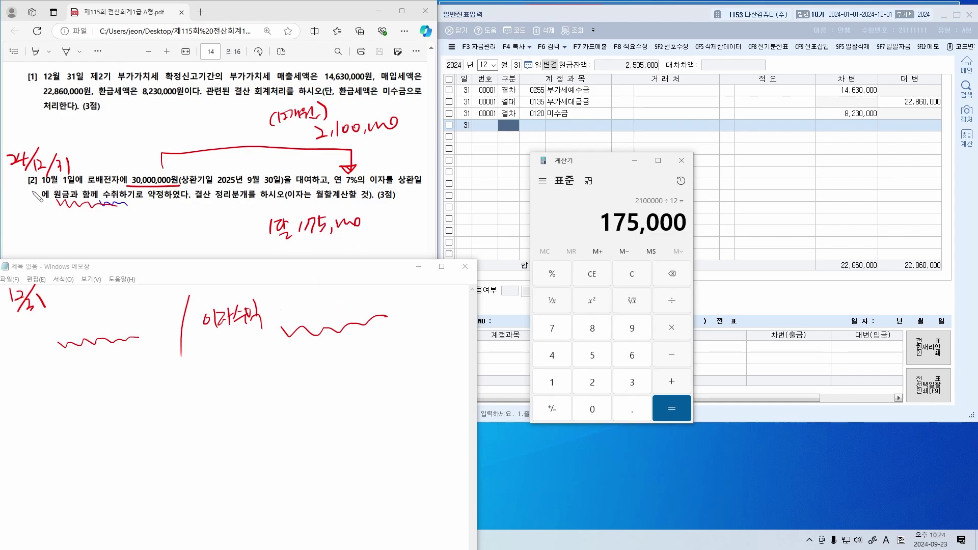
Underline 10월 1일, circle months 10, 11, 12, and multiply 175,000 by 3 months
left_click_drag(41, 188, 85, 187)
left_click_drag(40, 187, 82, 186)
mouse_move(77, 118)
left_mouse_down()
mouse_move(75, 131)
mouse_move(87, 120)
left_mouse_up()
mouse_move(95, 114)
left_mouse_down()
mouse_move(65, 131)
mouse_move(97, 118)
mouse_move(132, 126)
left_mouse_up()
mouse_move(118, 110)
left_mouse_down()
mouse_move(122, 132)
mouse_move(133, 110)
mouse_move(158, 119)
left_mouse_up()
left_click_drag(163, 108, 177, 119)
left_click_drag(179, 103, 187, 110)
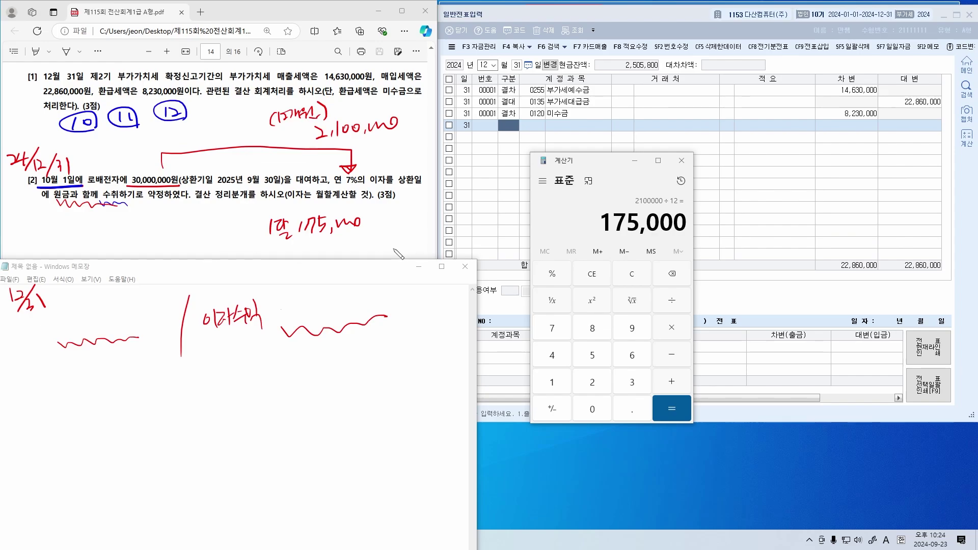
mouse_move(291, 243)
left_mouse_down()
mouse_move(302, 255)
mouse_move(291, 256)
mouse_move(345, 252)
left_mouse_up()
left_click_drag(350, 236, 356, 253)
left_click_drag(283, 270, 389, 250)
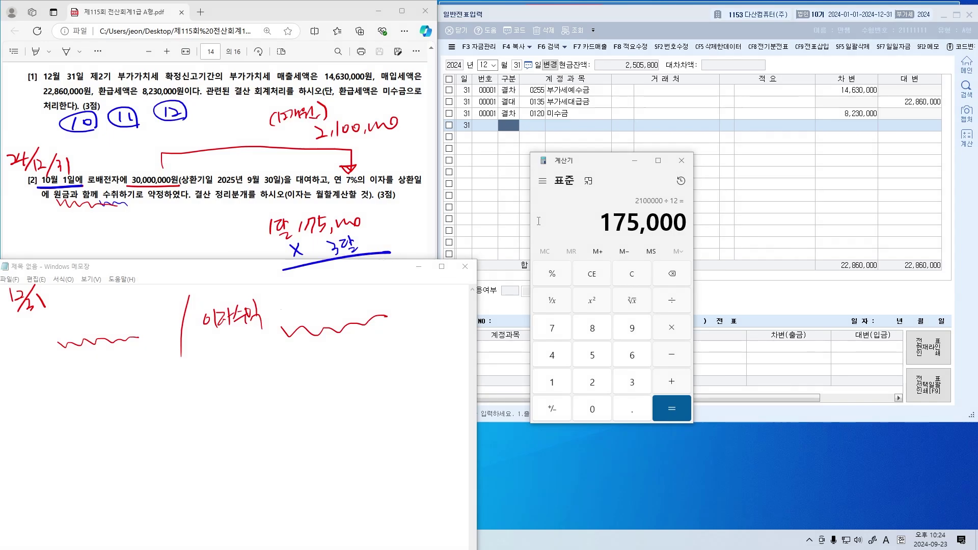
type("*3")
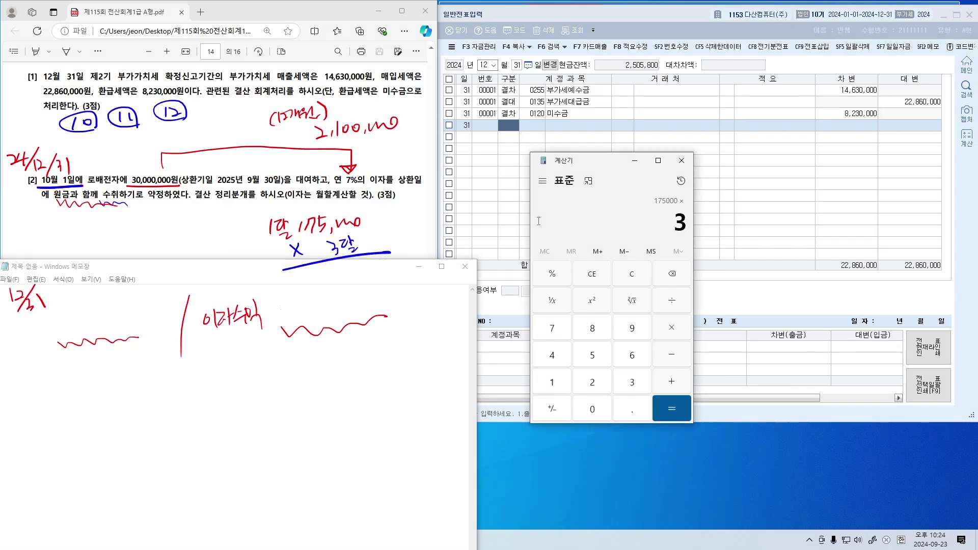
key("Return")
Write 525,000 beside 이자수익, circle 수취, and add 미수수익 525,000 under 12/31
mouse_move(292, 300)
left_mouse_down()
mouse_move(339, 310)
mouse_move(359, 298)
left_mouse_up()
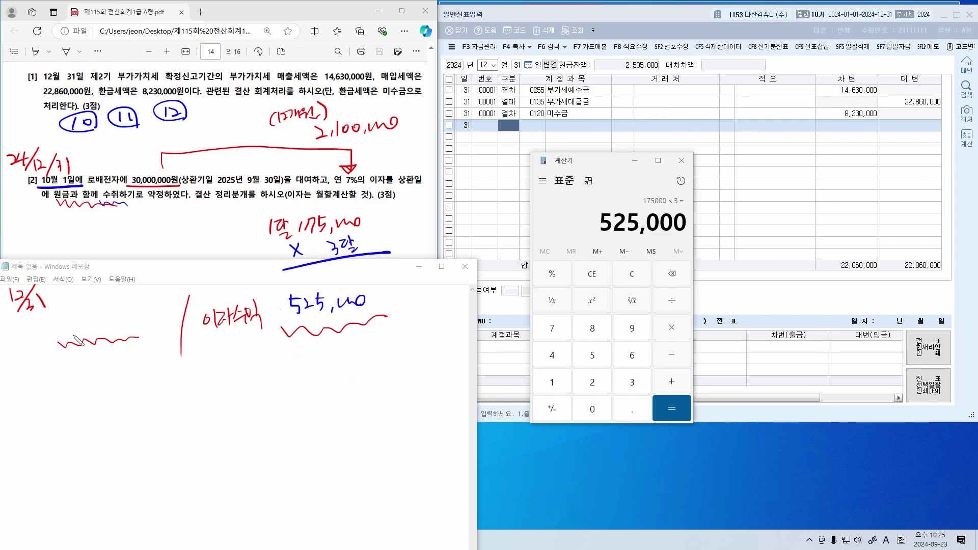
left_click_drag(32, 350, 137, 336)
left_click_drag(125, 207, 127, 203)
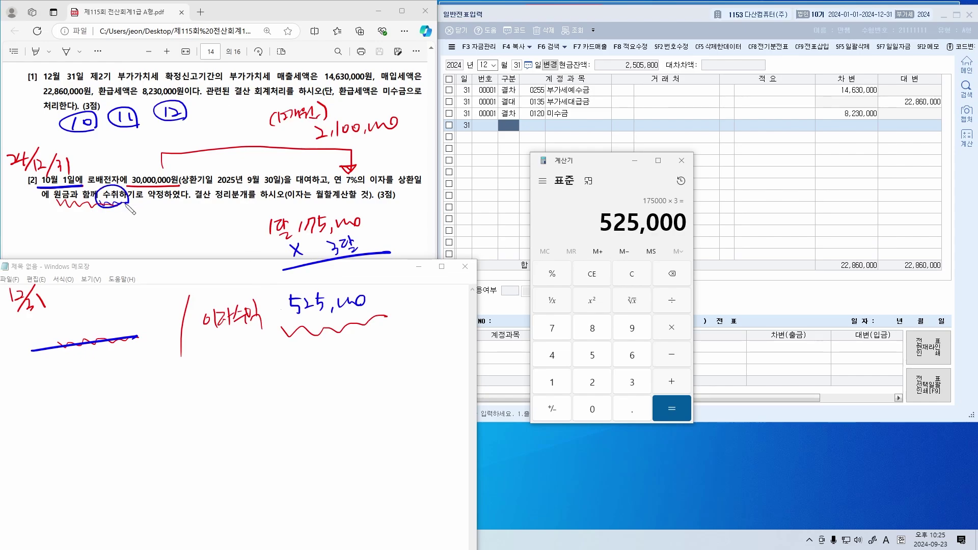
mouse_move(31, 316)
left_mouse_down()
mouse_move(43, 343)
mouse_move(67, 326)
mouse_move(37, 348)
mouse_move(79, 338)
left_mouse_up()
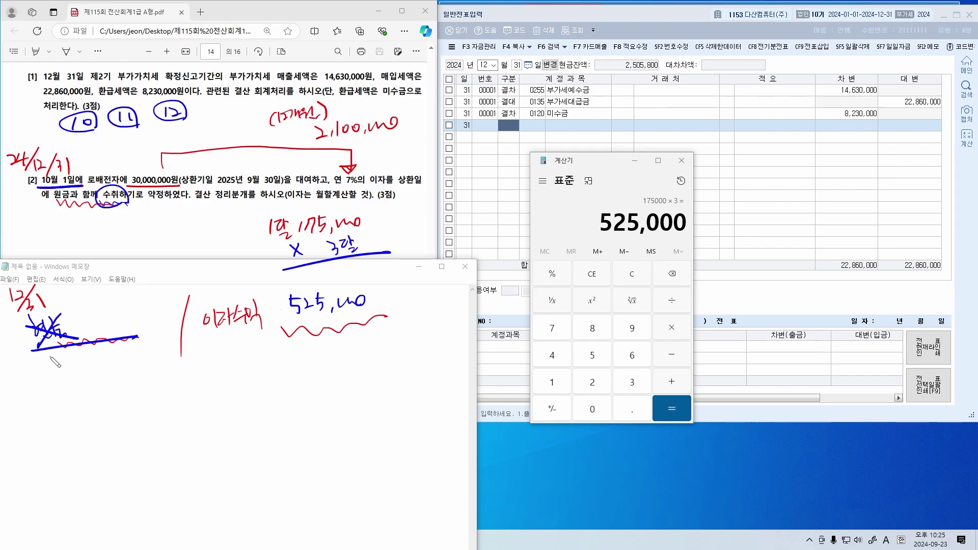
mouse_move(16, 375)
left_mouse_down()
mouse_move(28, 387)
mouse_move(43, 376)
left_mouse_up()
left_click_drag(41, 379, 42, 397)
left_click_drag(50, 366, 62, 376)
left_click_drag(52, 380, 63, 387)
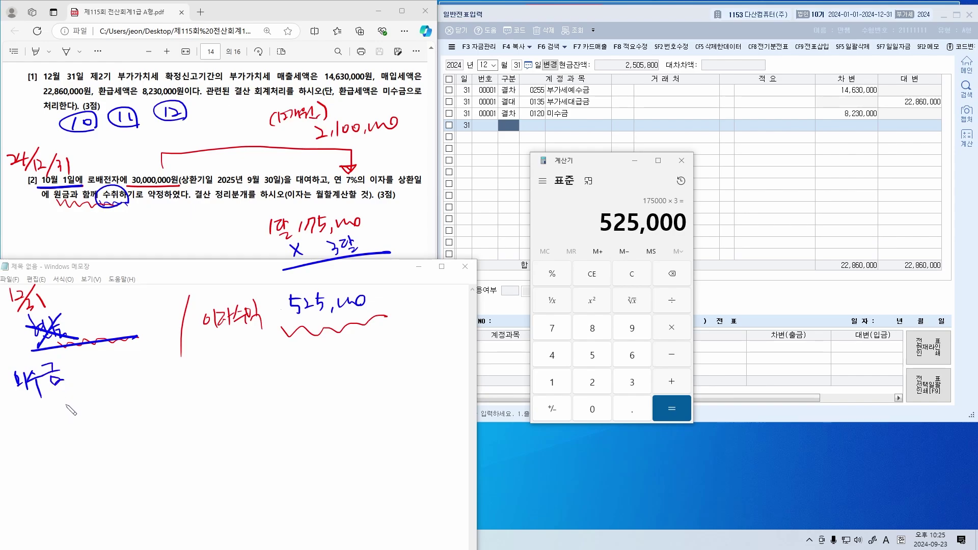
key("ctrl+z")
key("ctrl+z")
key("ctrl+z")
key("ctrl+z")
mouse_move(54, 364)
left_mouse_down()
mouse_move(77, 391)
mouse_move(110, 362)
mouse_move(127, 380)
mouse_move(159, 367)
left_mouse_up()
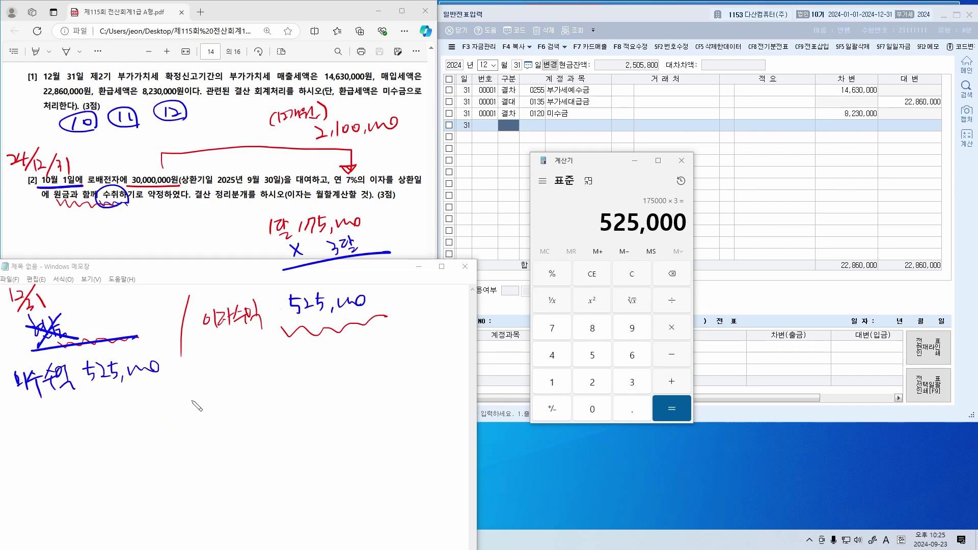
Enter 결차 0116 미수수익 525,000 and 결대 0901 이자수익 525,000 on 12/31
left_click(479, 219)
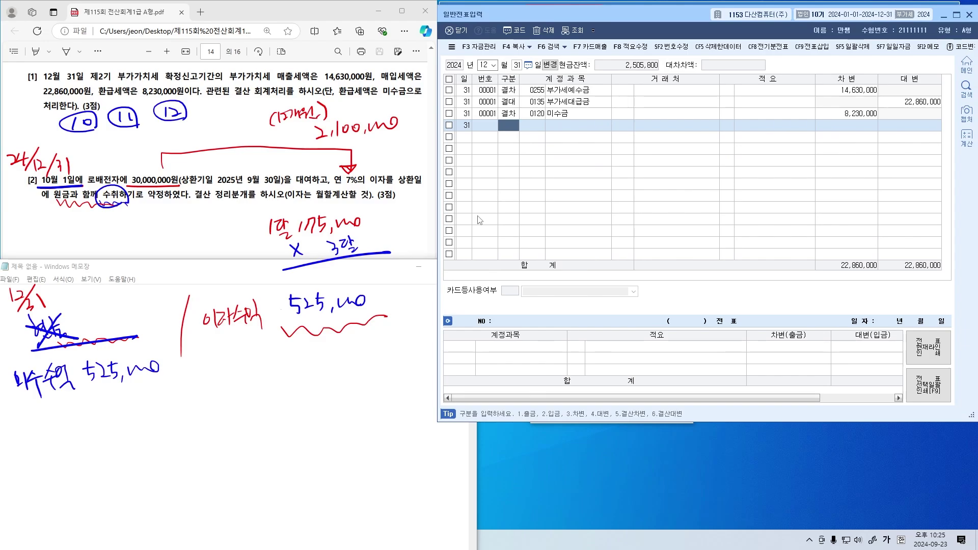
type("5")
key("Return")
type("미")
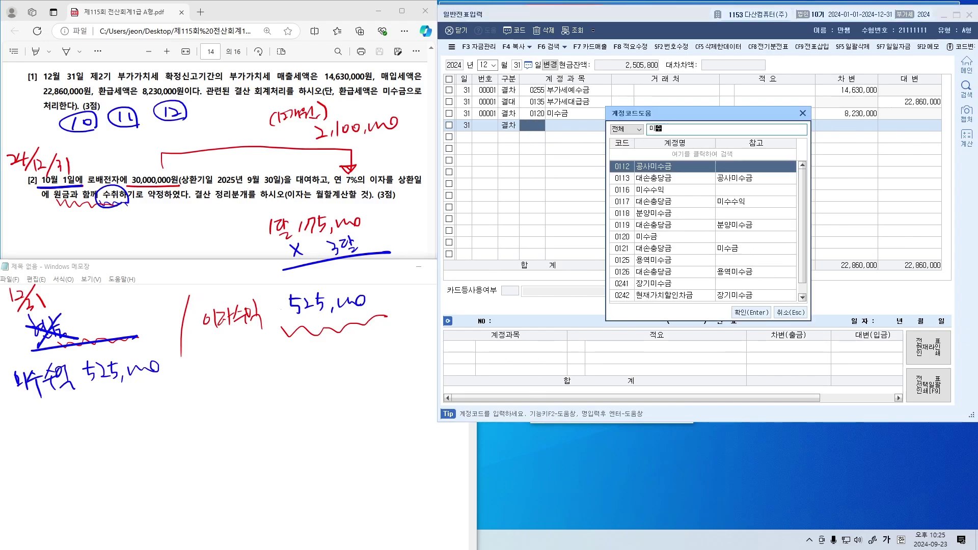
type("수수익")
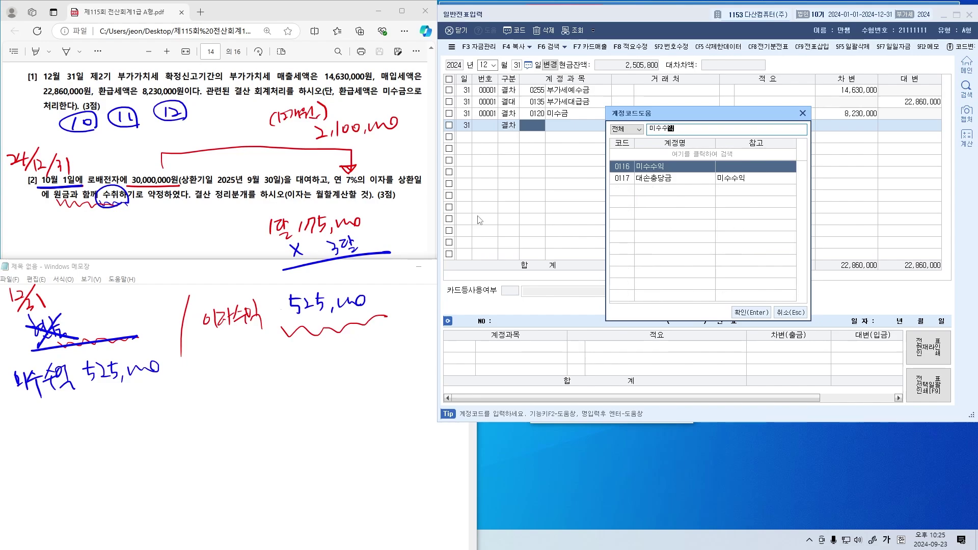
key("Return")
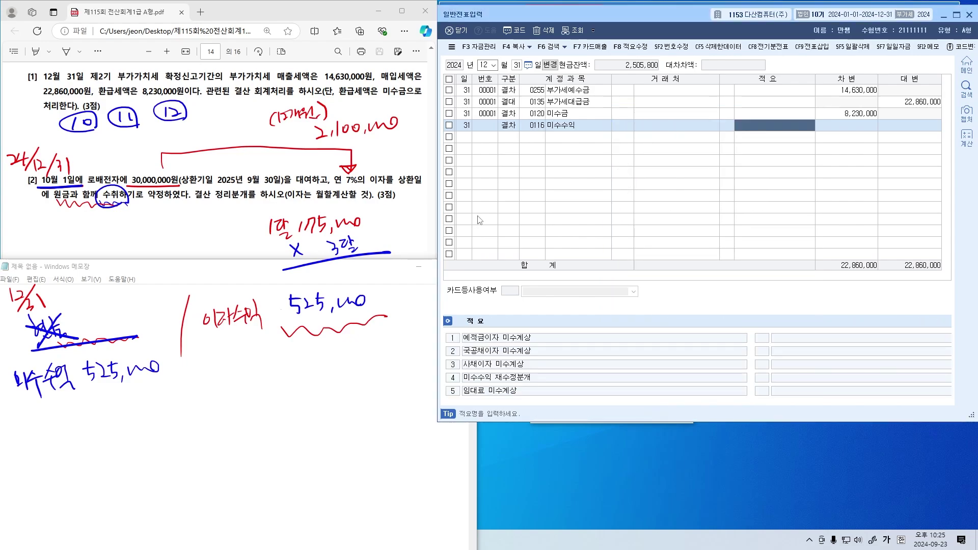
key("Return")
type("525,000")
key("Return")
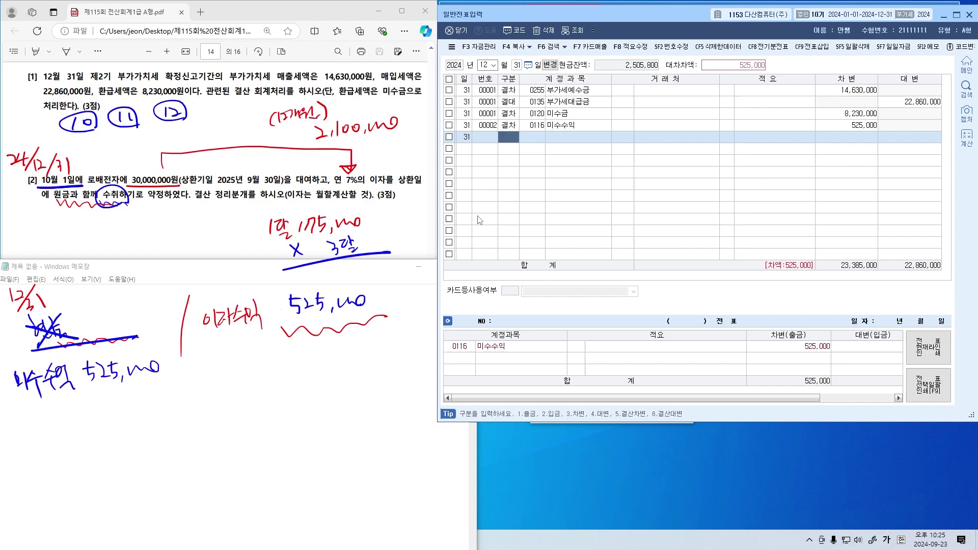
type("6")
key("Return")
type("이자수익")
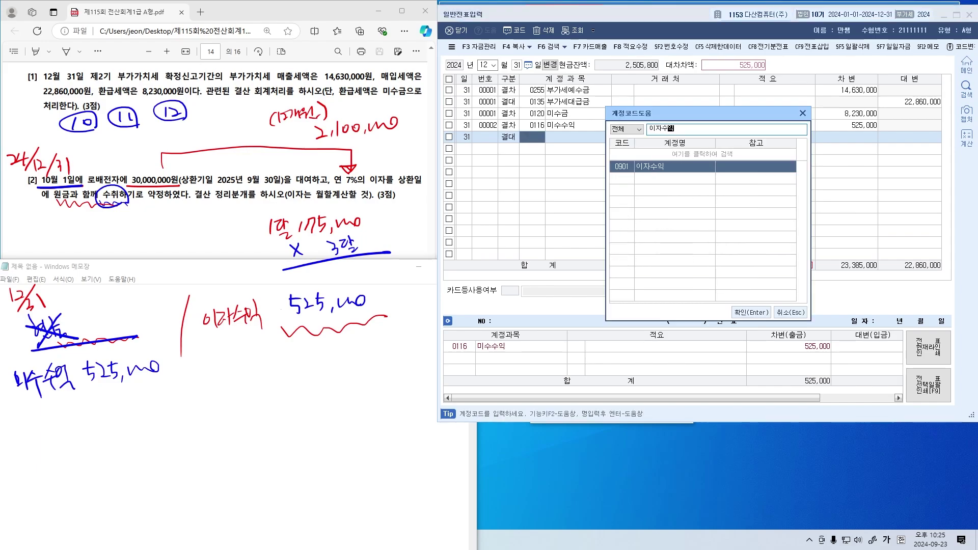
key("Return")
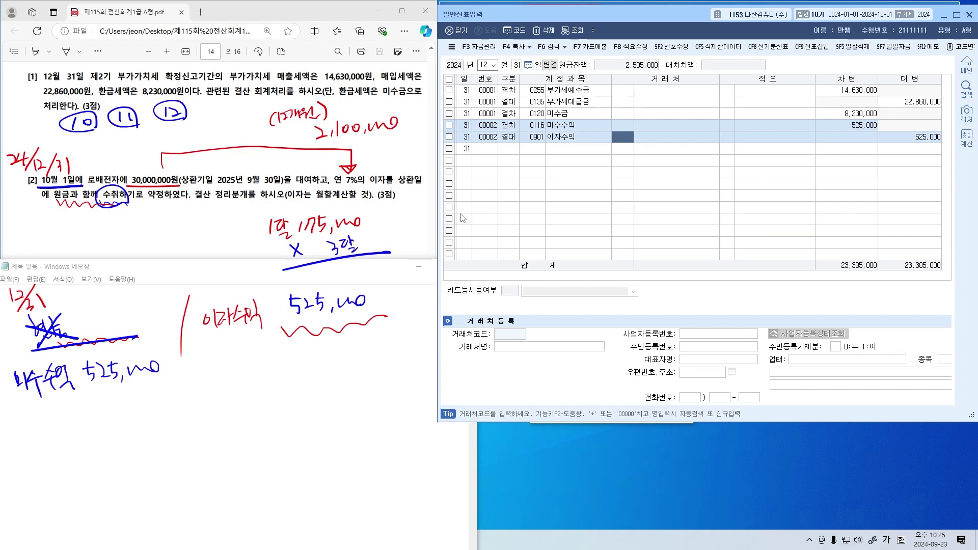
left_click(393, 224)
Scroll to problem [3] and mark 장기차입금, 13,000,000원 and 1년 in blue ink
scroll(333, 197, "down", 1)
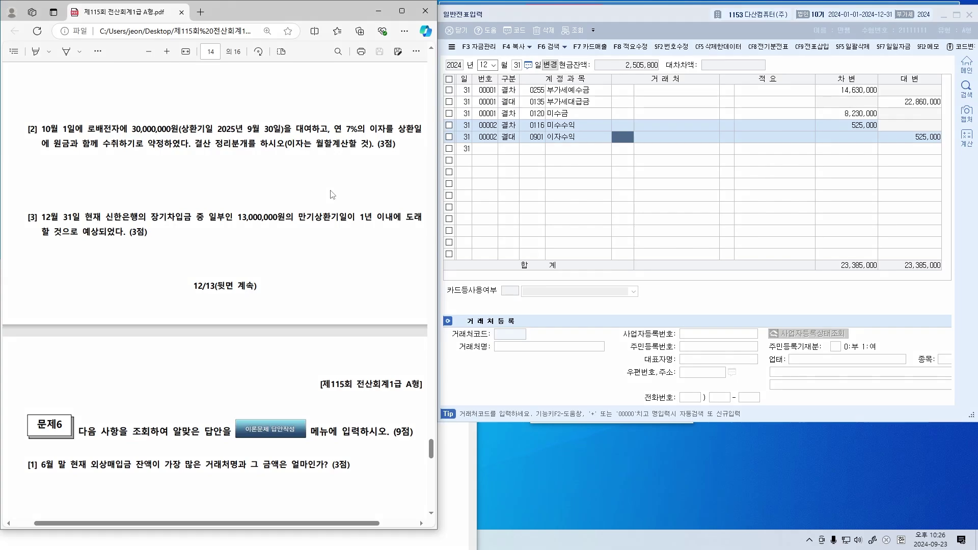
left_click_drag(153, 224, 200, 230)
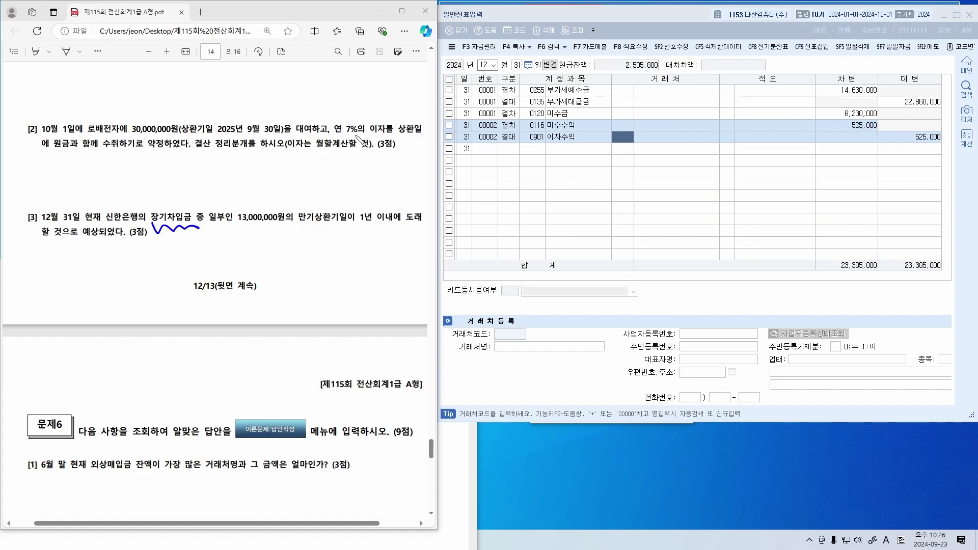
mouse_move(321, 138)
left_mouse_down()
mouse_move(226, 204)
mouse_move(237, 200)
left_mouse_up()
mouse_move(153, 228)
left_mouse_down()
mouse_move(204, 202)
mouse_move(199, 228)
left_mouse_up()
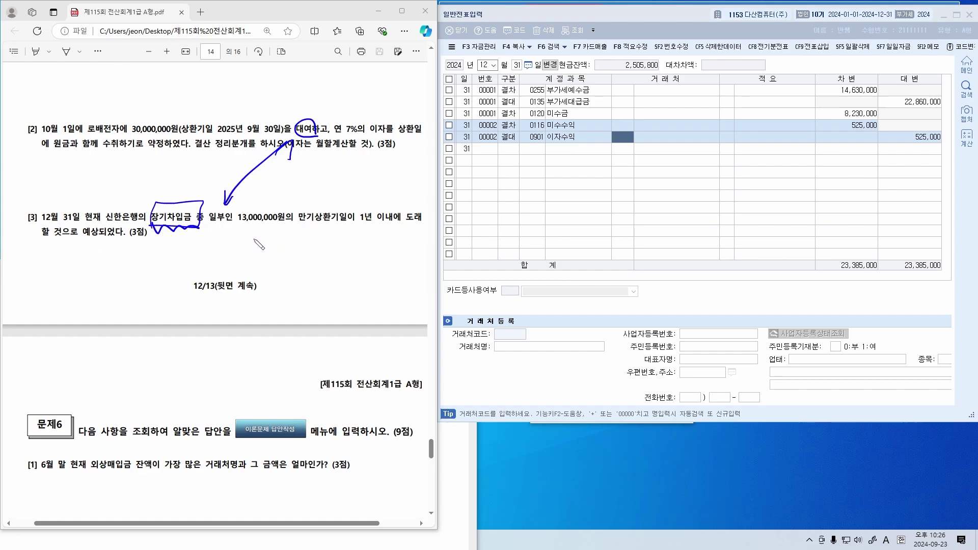
mouse_move(238, 226)
left_mouse_down()
mouse_move(326, 232)
mouse_move(320, 224)
mouse_move(377, 214)
mouse_move(391, 231)
left_mouse_up()
left_click_drag(382, 228, 379, 236)
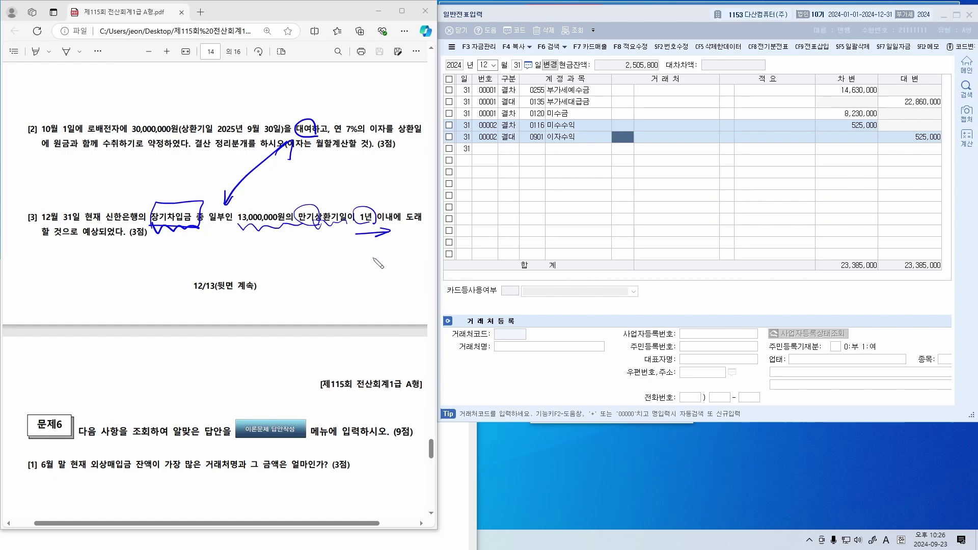
mouse_move(162, 218)
left_mouse_down()
mouse_move(162, 187)
mouse_move(169, 229)
left_mouse_up()
Handwrite '1년 초과' above 장기차입금 with a curved arrow pointing to 1년
mouse_move(135, 173)
left_mouse_down()
mouse_move(135, 181)
mouse_move(148, 176)
left_mouse_up()
left_click_drag(148, 169, 149, 180)
left_click_drag(143, 179, 163, 179)
left_click(155, 166)
left_click_drag(154, 182, 170, 178)
left_click_drag(165, 180, 176, 182)
left_click_drag(176, 174, 179, 173)
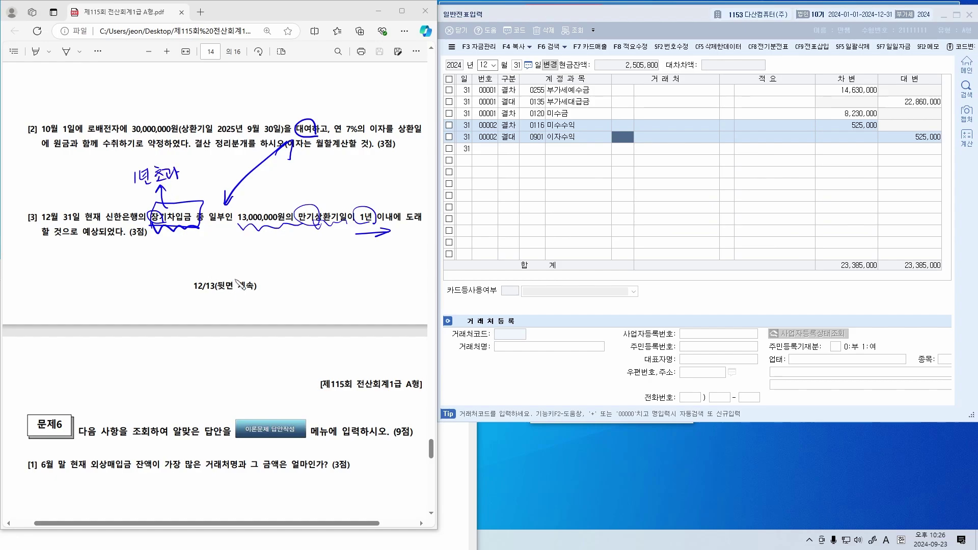
mouse_move(200, 174)
left_mouse_down()
mouse_move(351, 165)
mouse_move(359, 200)
mouse_move(365, 190)
left_mouse_up()
left_click_drag(347, 192, 356, 199)
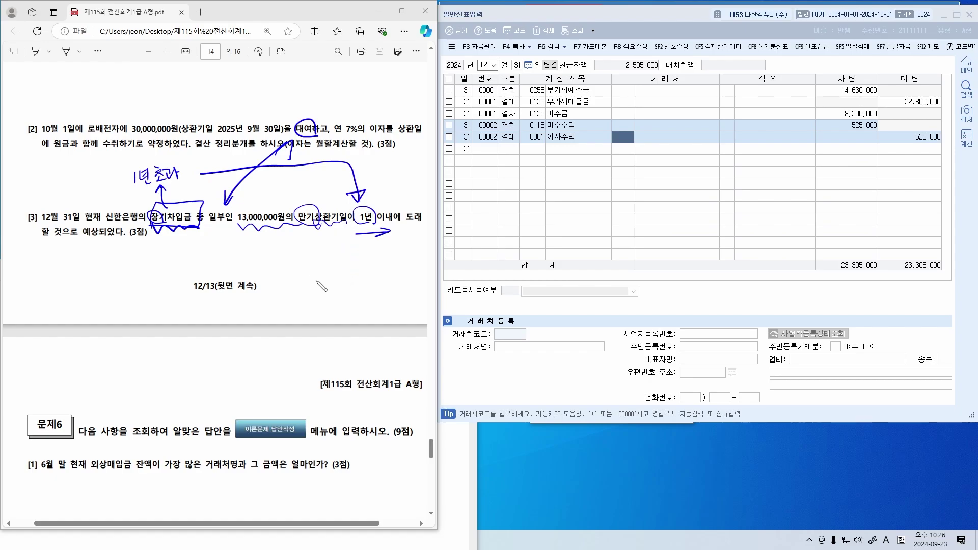
Re-underline 장기차입금 and add further blue marks near the 만기상환기일 wording
left_click_drag(153, 224, 200, 220)
left_click_drag(249, 243, 224, 305)
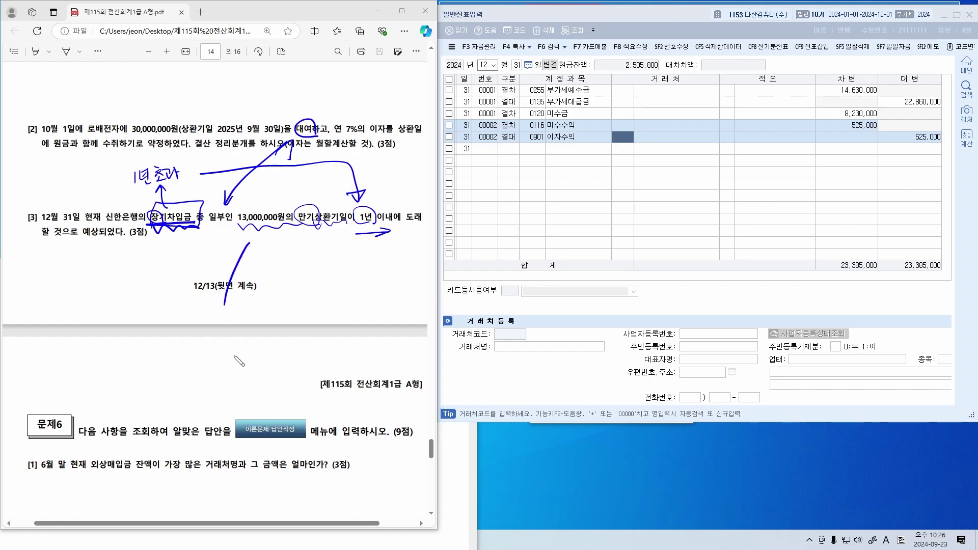
left_click_drag(189, 220, 187, 224)
mouse_move(189, 210)
left_mouse_down()
mouse_move(180, 191)
mouse_move(190, 202)
mouse_move(209, 188)
mouse_move(210, 197)
mouse_move(211, 184)
mouse_move(239, 190)
left_mouse_up()
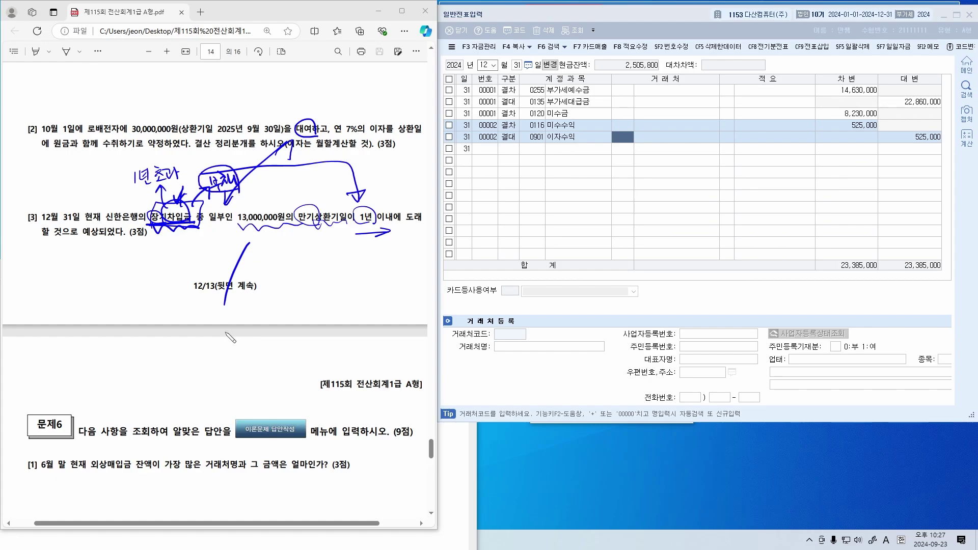
mouse_move(286, 250)
left_mouse_down()
mouse_move(296, 232)
mouse_move(285, 251)
left_mouse_up()
Write the blue note 장기차입금 13,000,000 (신한), circle 1년, and cross out the mistaken 단가
mouse_move(49, 266)
left_mouse_down()
mouse_move(65, 283)
mouse_move(113, 270)
mouse_move(102, 287)
mouse_move(142, 263)
mouse_move(155, 277)
mouse_move(220, 266)
left_mouse_up()
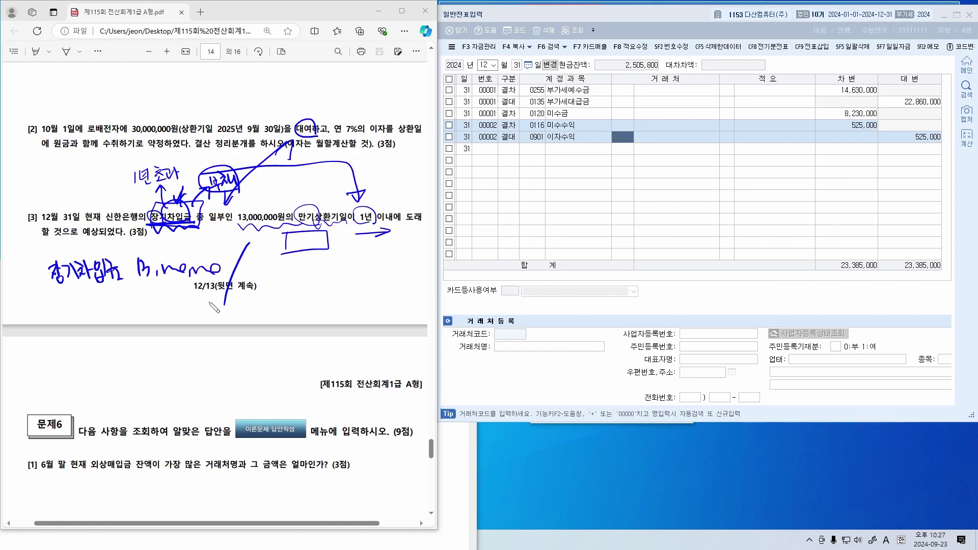
left_click_drag(53, 301, 57, 332)
mouse_move(59, 313)
left_mouse_down()
mouse_move(76, 326)
mouse_move(77, 306)
mouse_move(92, 324)
mouse_move(90, 302)
mouse_move(100, 320)
left_mouse_up()
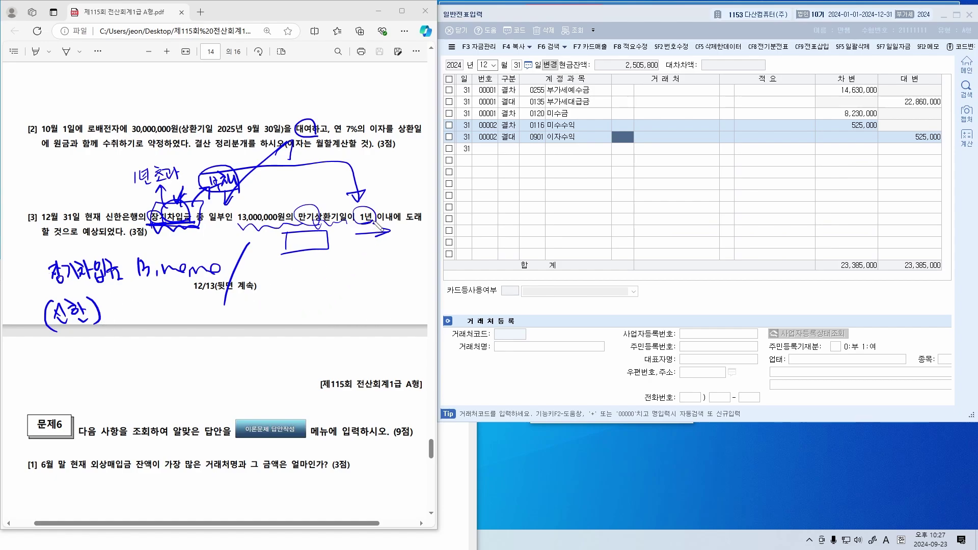
left_click_drag(377, 220, 359, 221)
mouse_move(301, 282)
left_mouse_down()
mouse_move(313, 293)
mouse_move(356, 280)
left_mouse_up()
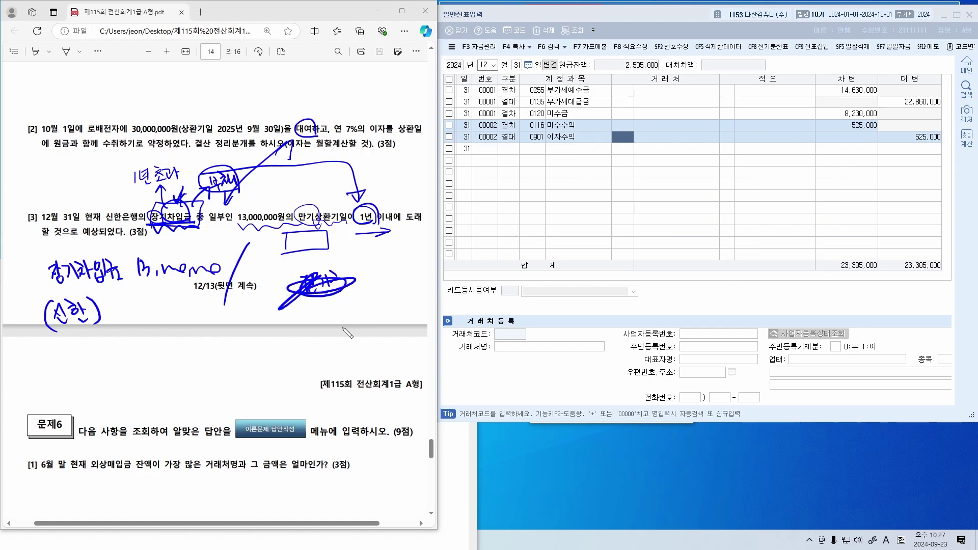
key("ctrl+z")
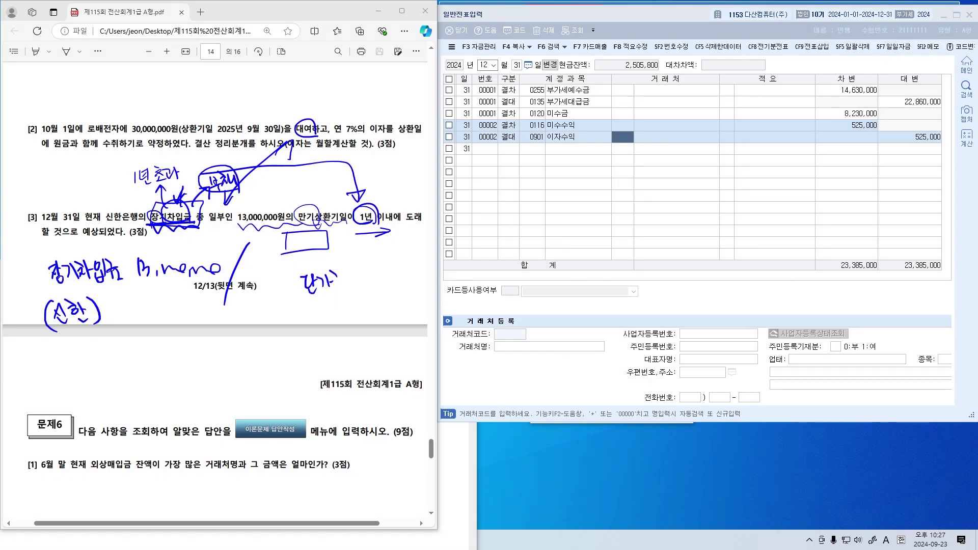
left_click_drag(339, 262, 307, 294)
left_click_drag(301, 269, 346, 294)
Write the red note 유동성장기부채 13,000,000 (신한) with a circled 1년 beside it
mouse_move(255, 316)
left_mouse_down()
mouse_move(259, 328)
mouse_move(270, 317)
mouse_move(276, 329)
mouse_move(283, 314)
mouse_move(293, 326)
mouse_move(341, 312)
mouse_move(347, 328)
mouse_move(363, 322)
left_mouse_up()
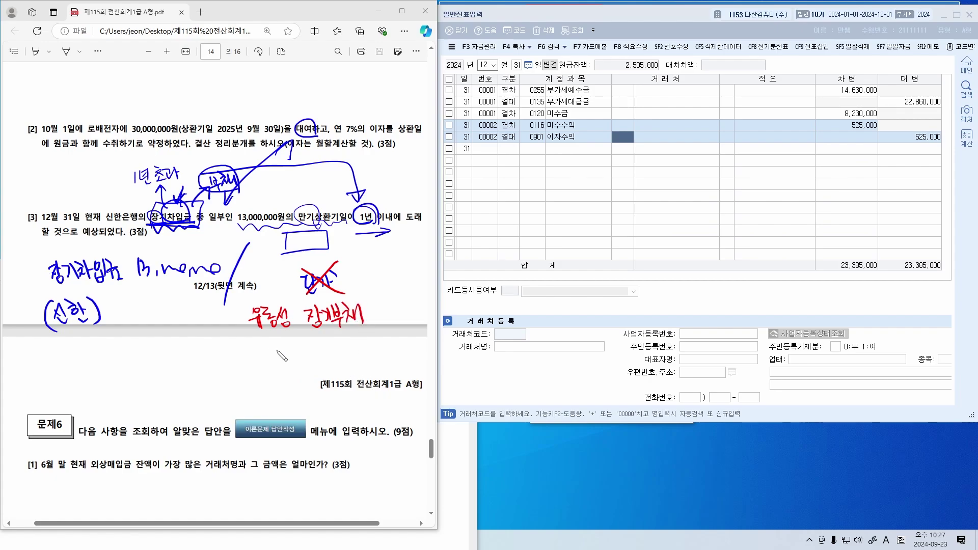
mouse_move(278, 344)
left_mouse_down()
mouse_move(281, 367)
mouse_move(293, 357)
mouse_move(298, 367)
mouse_move(309, 349)
mouse_move(314, 362)
left_mouse_up()
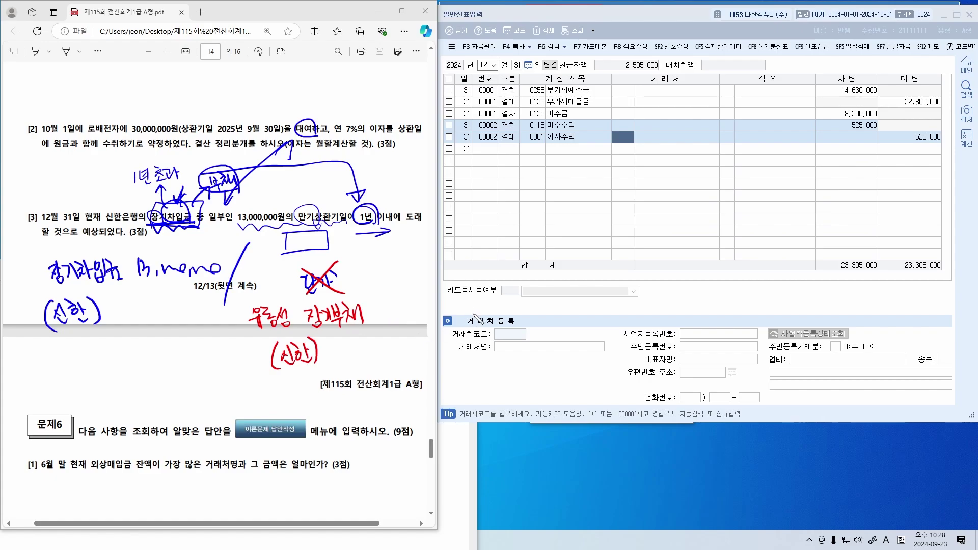
mouse_move(382, 303)
left_mouse_down()
mouse_move(392, 322)
mouse_move(482, 296)
mouse_move(472, 305)
left_mouse_up()
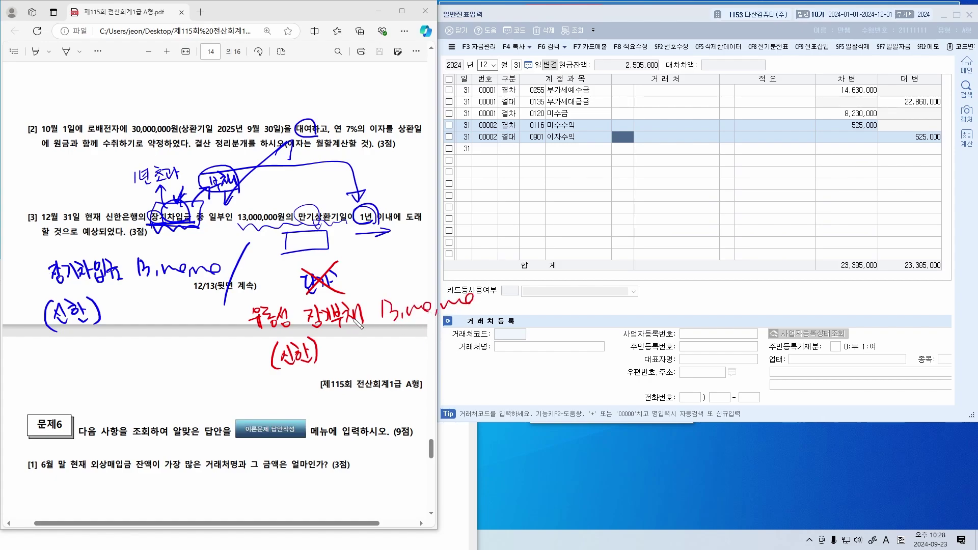
left_click_drag(316, 340, 380, 329)
left_click_drag(300, 332, 303, 341)
mouse_move(239, 347)
left_mouse_down()
mouse_move(241, 364)
mouse_move(258, 354)
mouse_move(262, 367)
mouse_move(242, 350)
mouse_move(240, 315)
mouse_move(339, 298)
mouse_move(325, 305)
left_mouse_up()
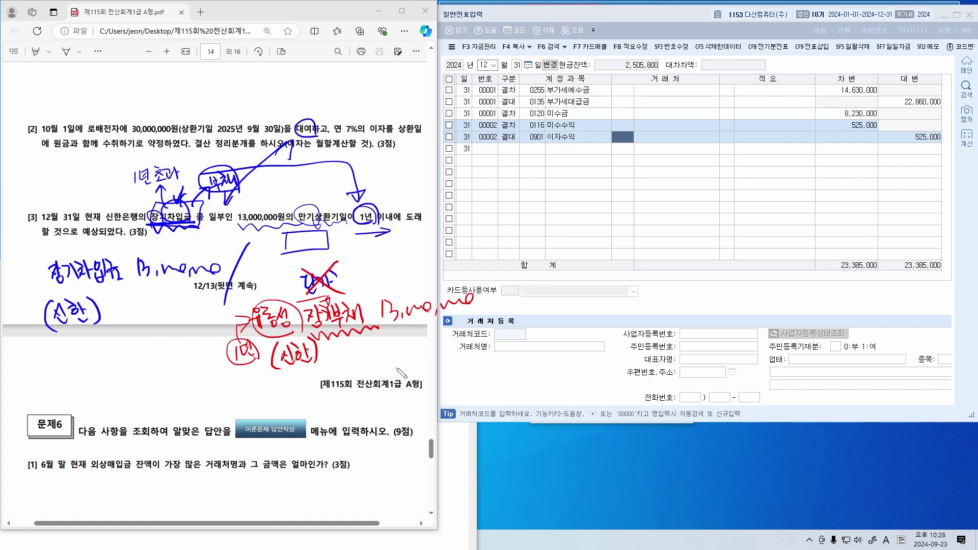
Add a Dec 31 closing debit line: 0293 장기차입금, partner 신한은행, 13,000,000
left_click(563, 173)
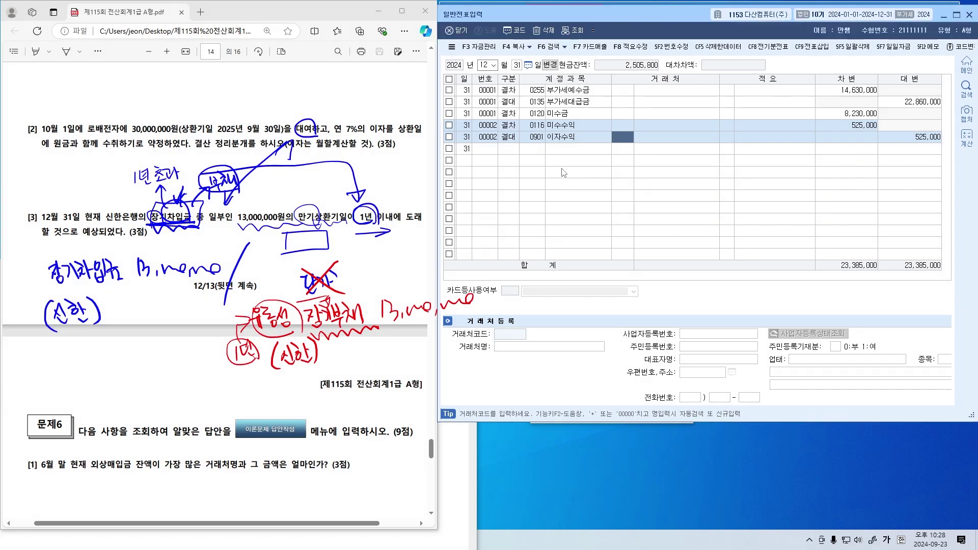
key("Return")
key("Return")
key("Return")
type("5")
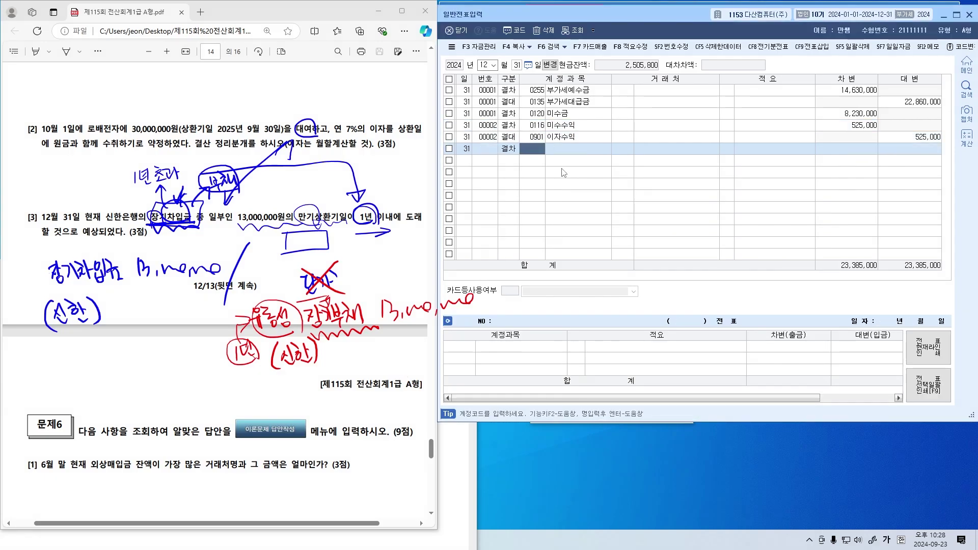
type("장기차입금")
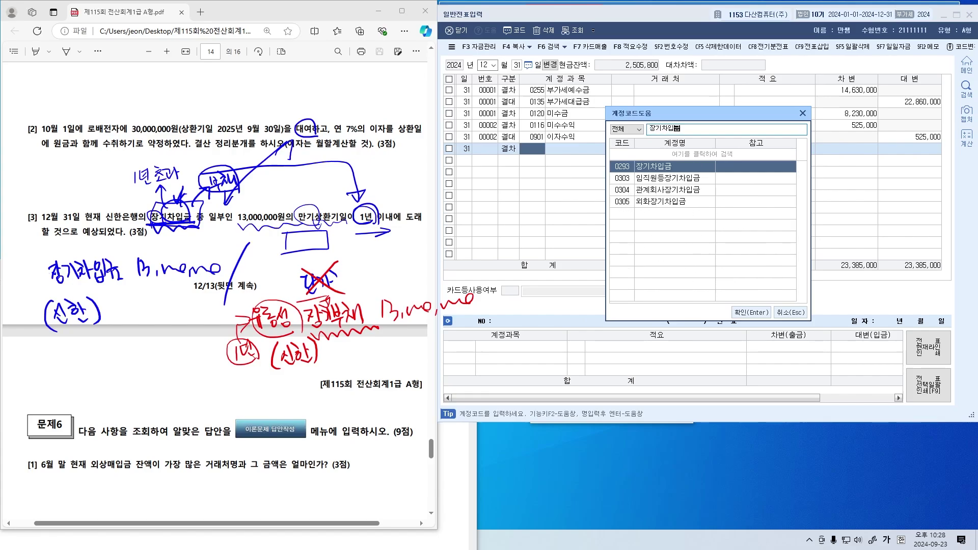
key("Return")
type("신한")
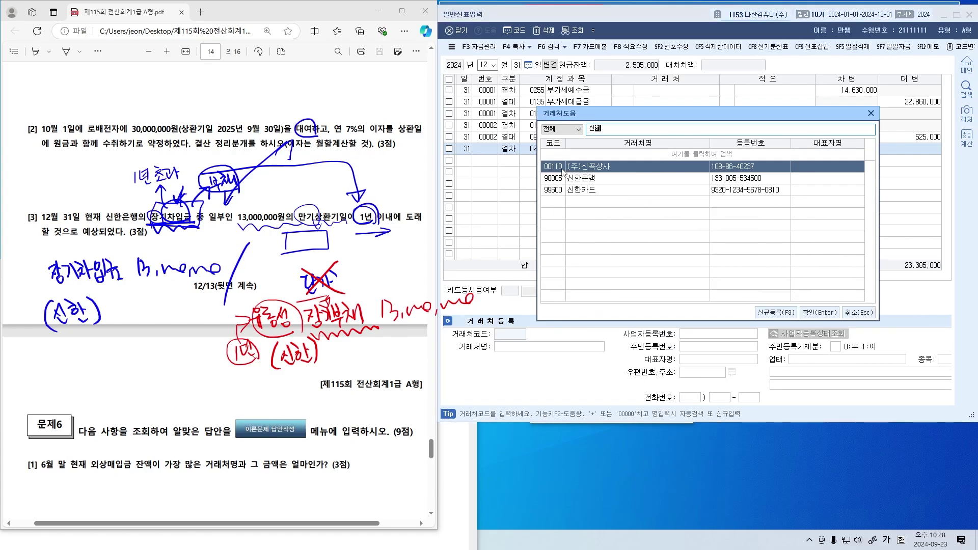
key("Escape")
key("Return")
key("Return")
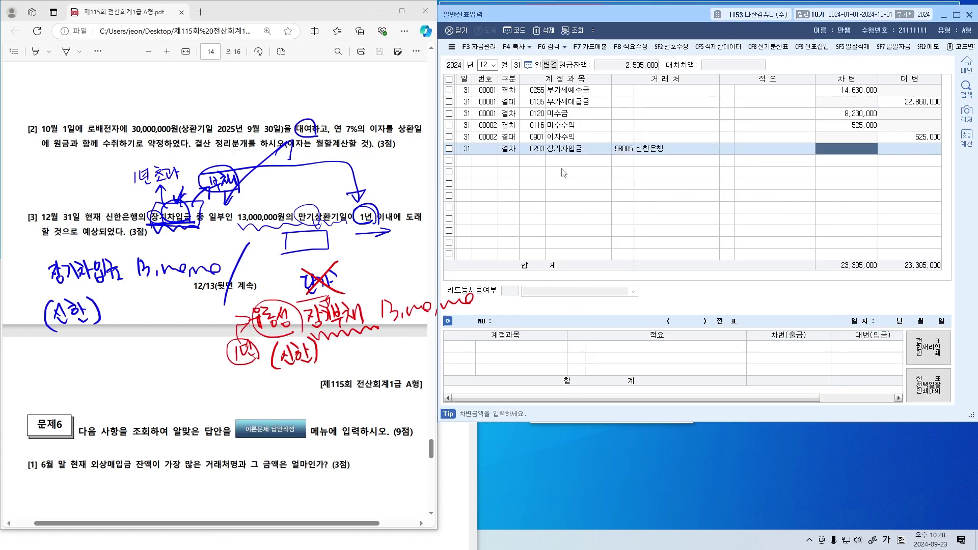
type("13,000,000")
key("Return")
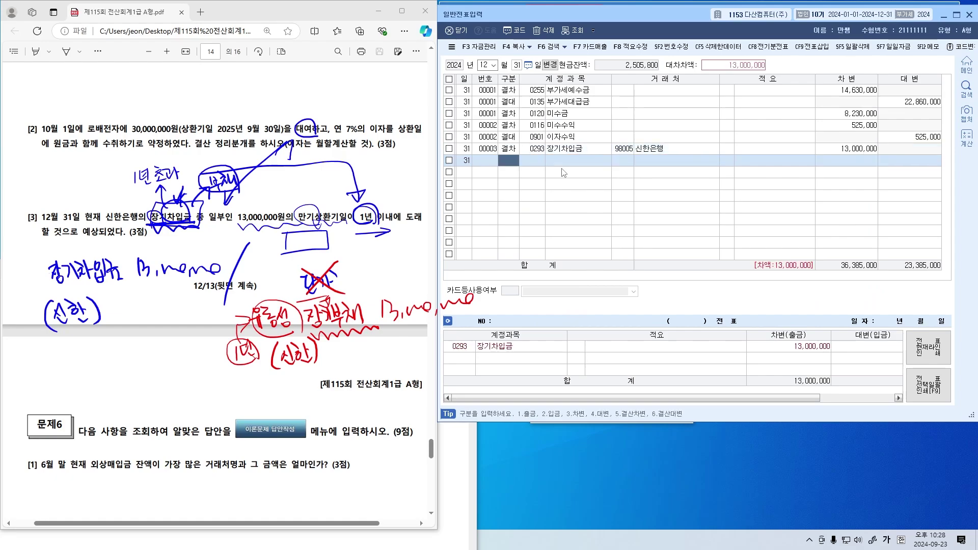
type("6")
Add the closing credit line 0264 유동성장기부채 for 신한은행, balancing both totals at 36,385,000
key("Return")
type("유")
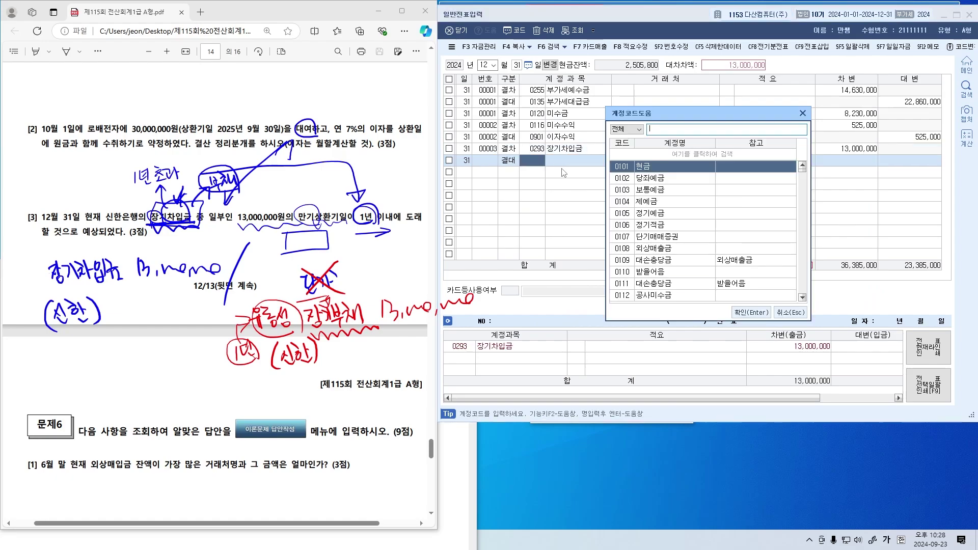
type("동성")
key("Return")
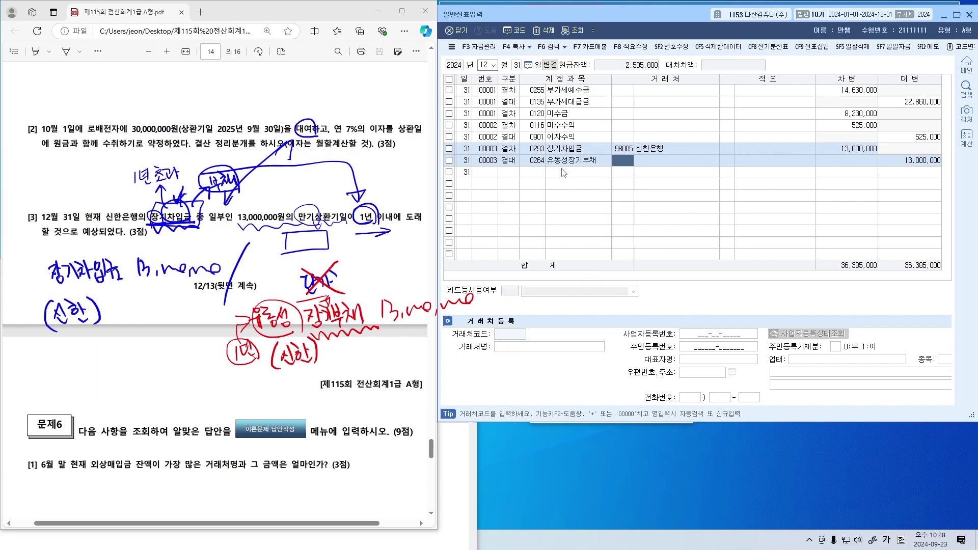
type("신한")
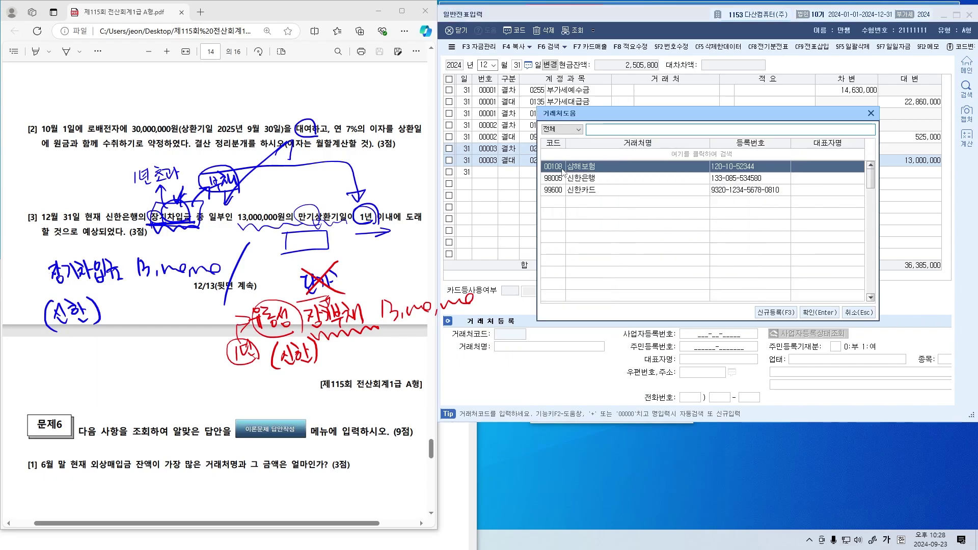
key("Return")
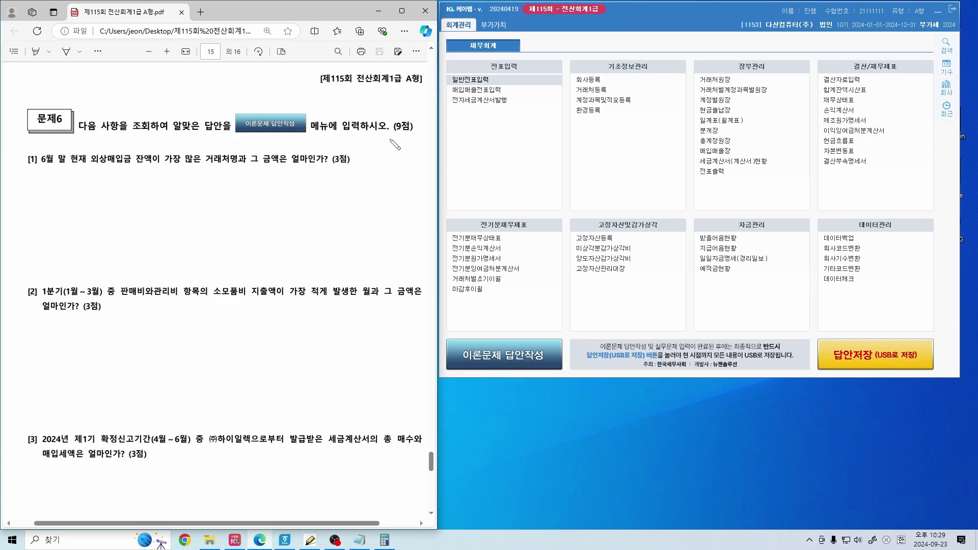
Mark 문제6 question [1] in the PDF and open 거래처원장 positioned beside it
mouse_move(388, 137)
left_mouse_down()
mouse_move(407, 138)
mouse_move(388, 100)
mouse_move(414, 137)
left_mouse_up()
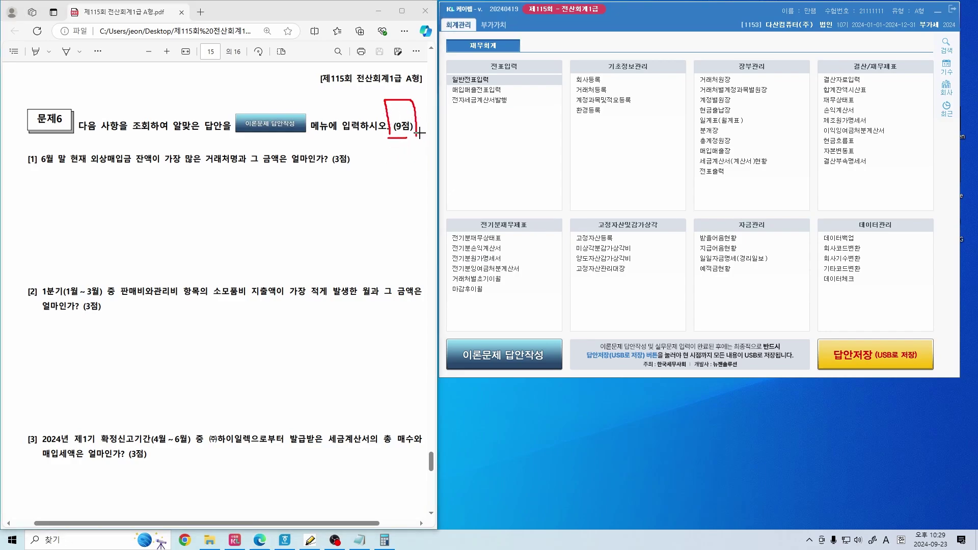
key("ctrl+z")
key("ctrl+z")
mouse_move(244, 167)
left_mouse_down()
mouse_move(207, 165)
mouse_move(234, 168)
mouse_move(204, 144)
mouse_move(238, 170)
left_mouse_up()
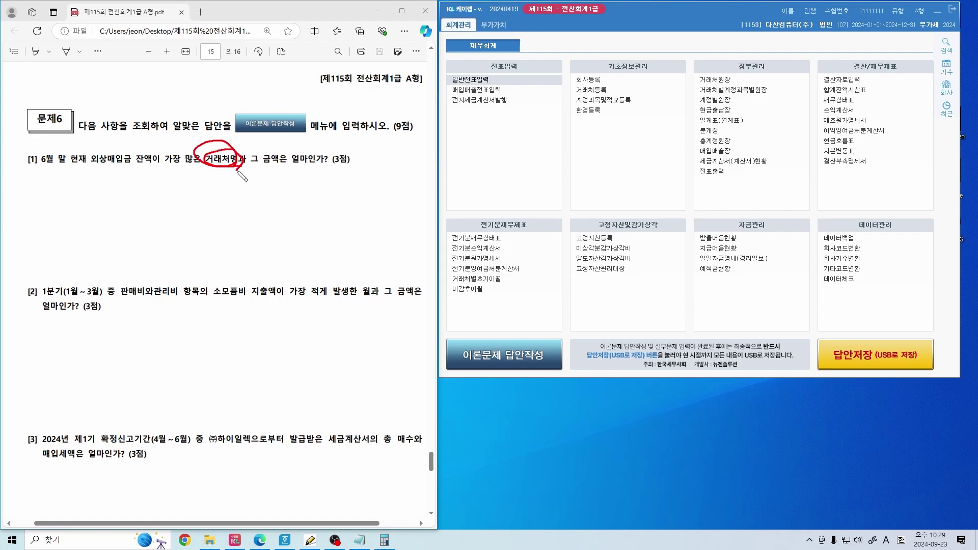
mouse_move(739, 82)
left_mouse_down()
mouse_move(724, 81)
mouse_move(742, 72)
mouse_move(734, 86)
left_mouse_up()
left_click(714, 79)
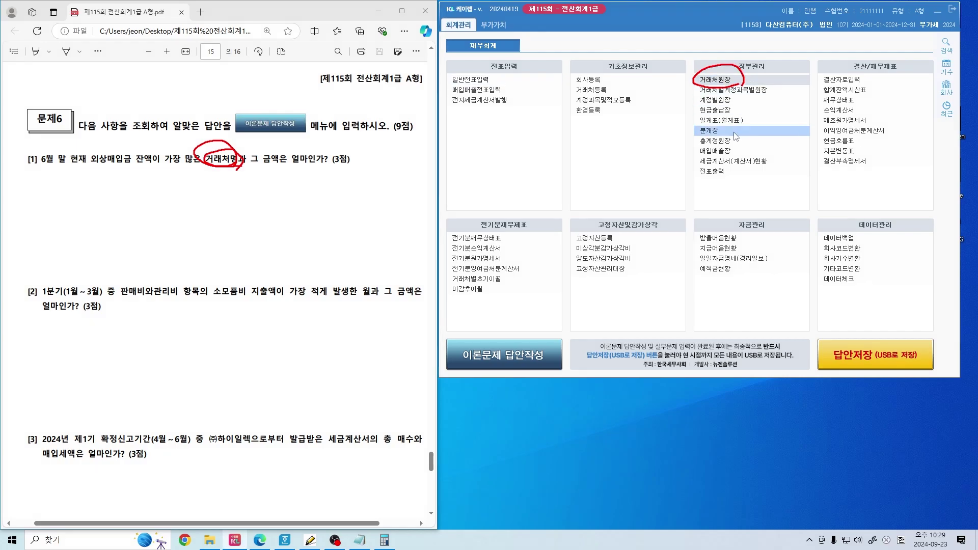
key("Escape")
left_click_drag(277, 79, 579, 58)
left_click_drag(35, 168, 88, 168)
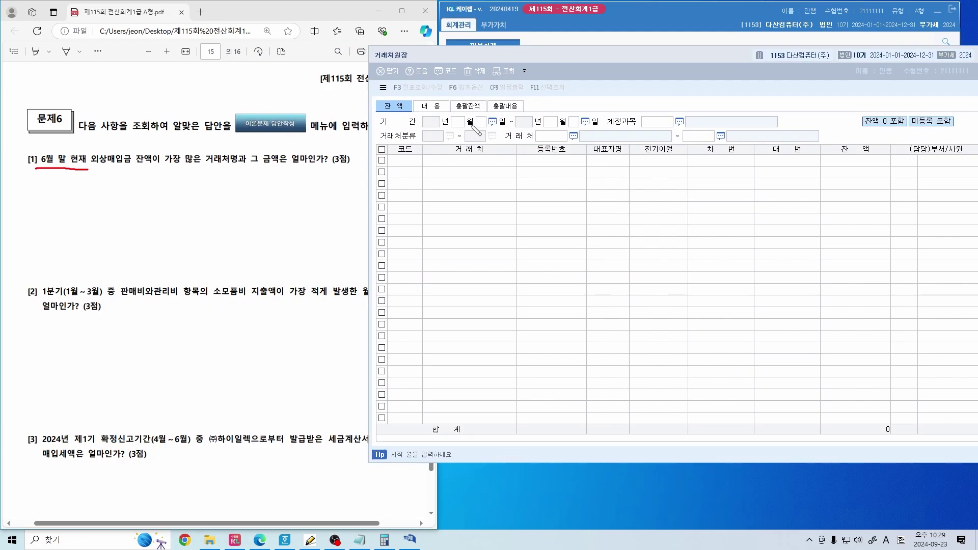
Jot the 1/1–6/30 period notes over the ledger, then clear the ink
mouse_move(464, 114)
left_mouse_down()
mouse_move(444, 126)
mouse_move(479, 124)
left_mouse_up()
left_click_drag(441, 156, 441, 154)
mouse_move(466, 147)
left_mouse_down()
mouse_move(459, 158)
mouse_move(476, 160)
mouse_move(445, 191)
mouse_move(460, 201)
mouse_move(471, 193)
left_mouse_up()
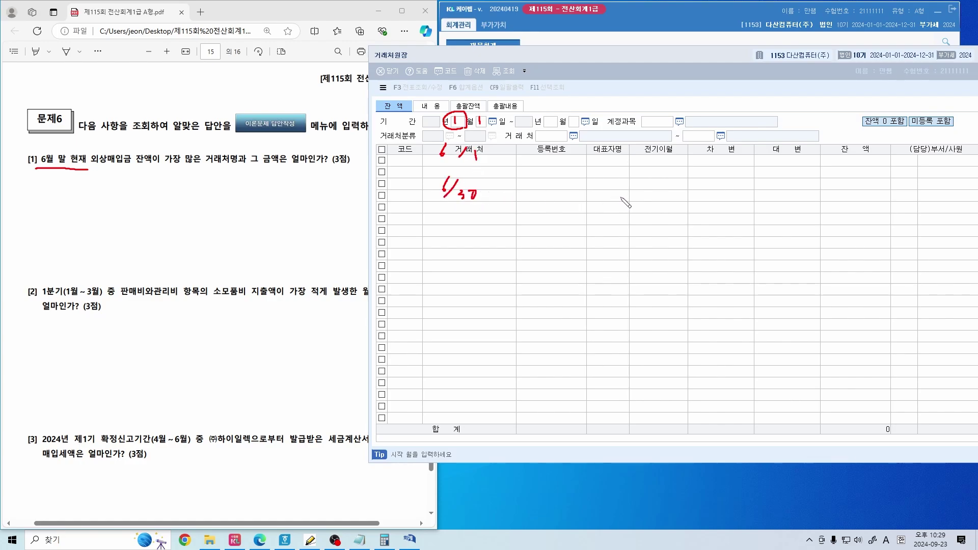
key("Escape")
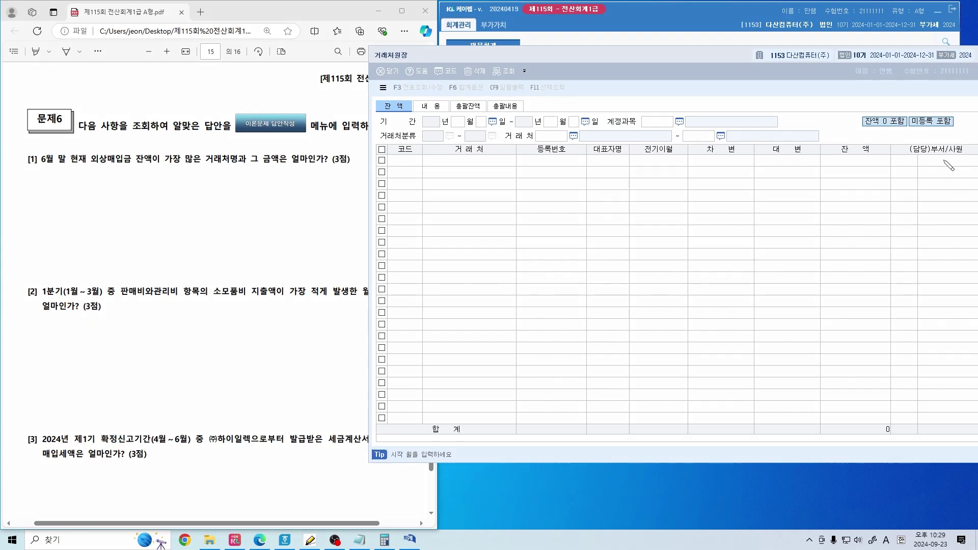
left_click_drag(556, 106, 549, 122)
left_click_drag(560, 116, 568, 126)
left_click_drag(575, 117, 562, 75)
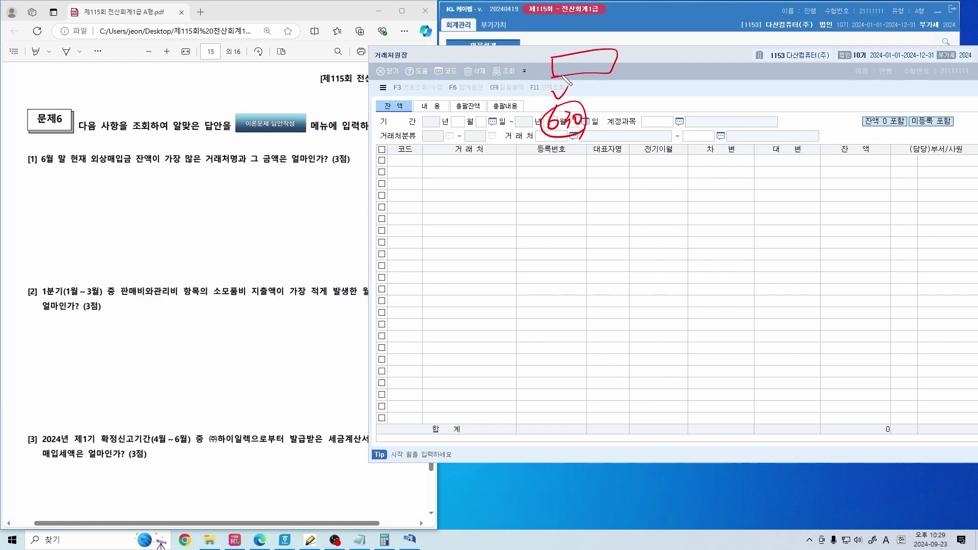
left_click_drag(438, 113, 505, 111)
key("Escape")
Set period 1/1–6/30 and account 0251 외상매입금, listing all vendor balances (total 48,533,000)
left_click(460, 127)
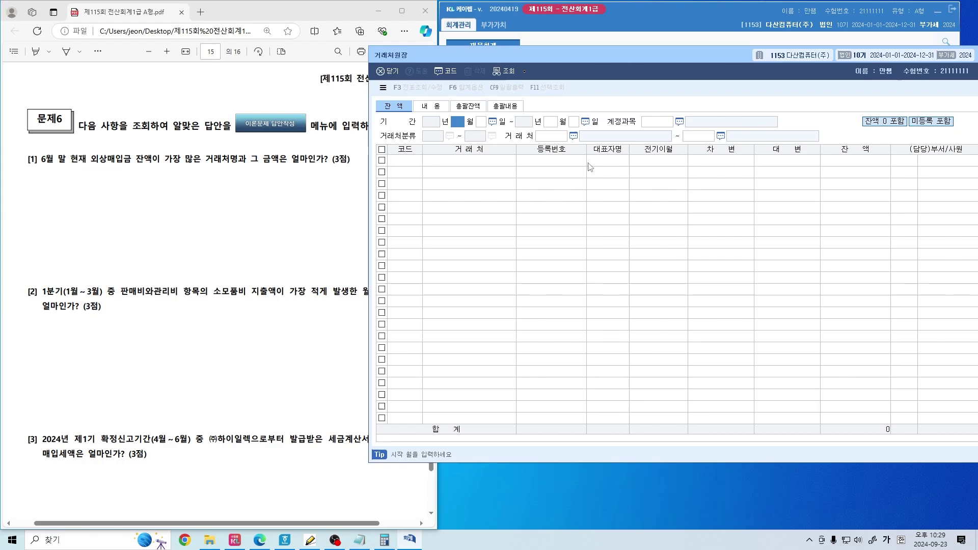
type("1")
key("Return")
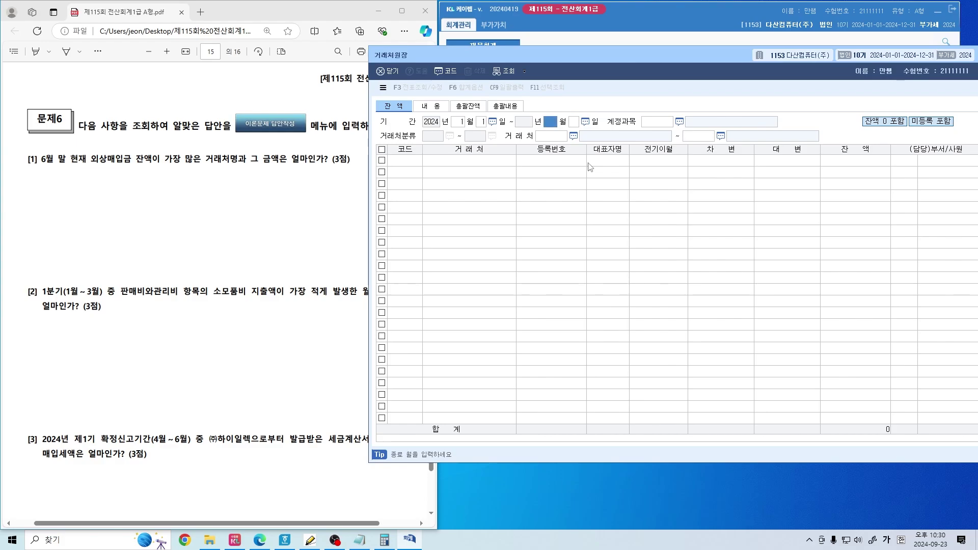
type("6")
key("Return")
key("Return")
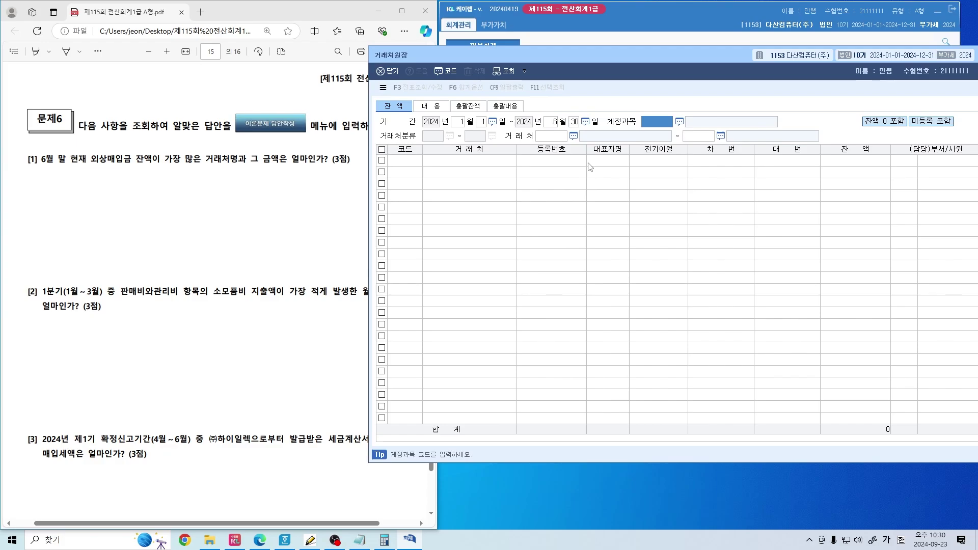
type("외상매아")
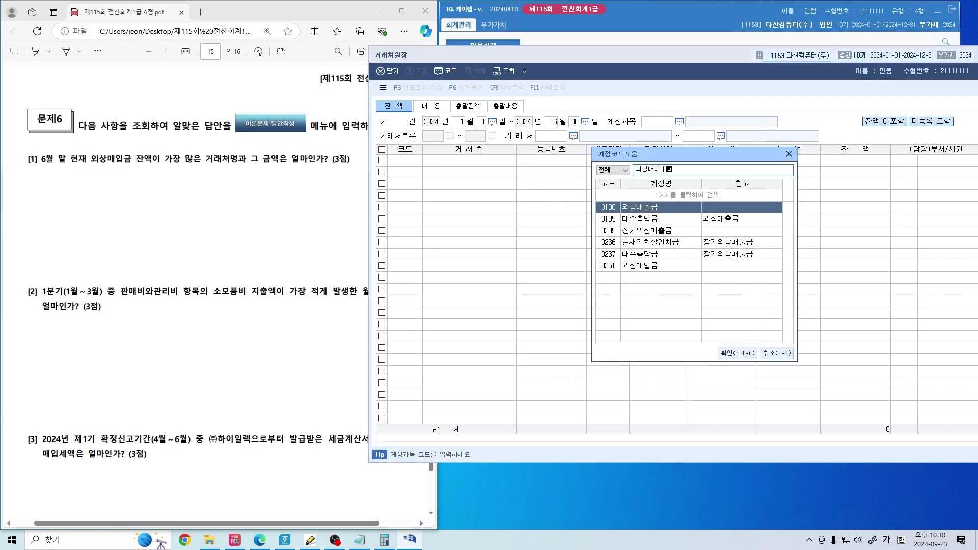
key("BackSpace")
type("입금")
key("Return")
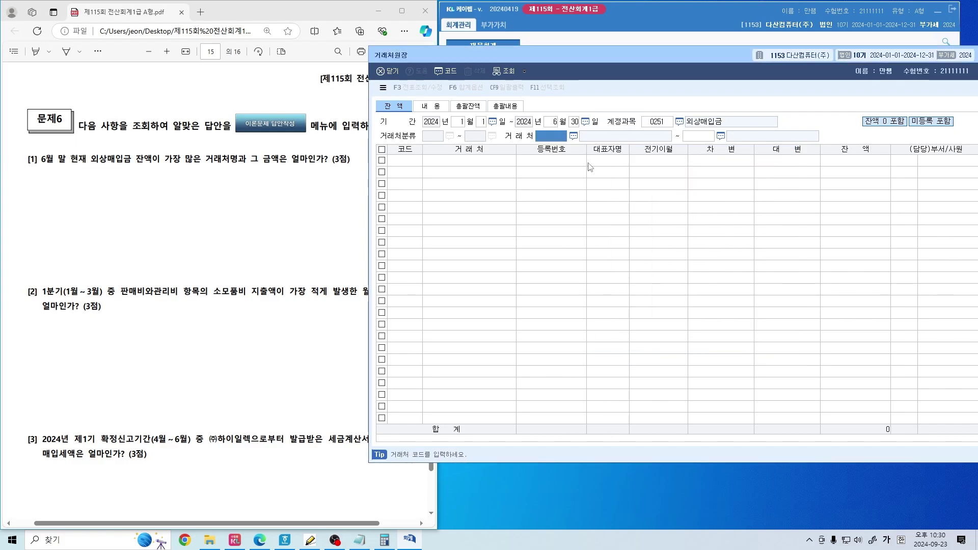
key("Return")
key("Return")
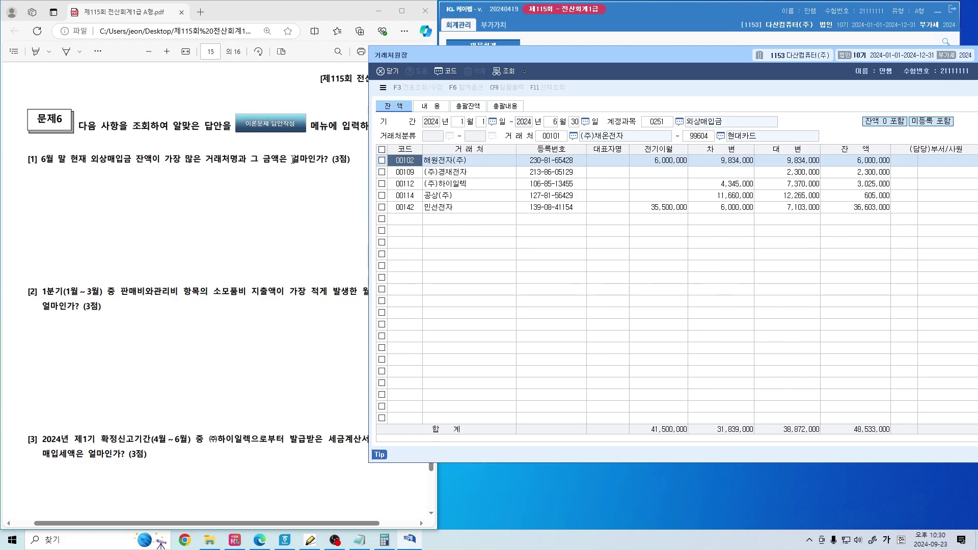
Write the answer 민선전자 / 36,603,000 on the PDF, then close the vendor ledger
left_click(850, 209)
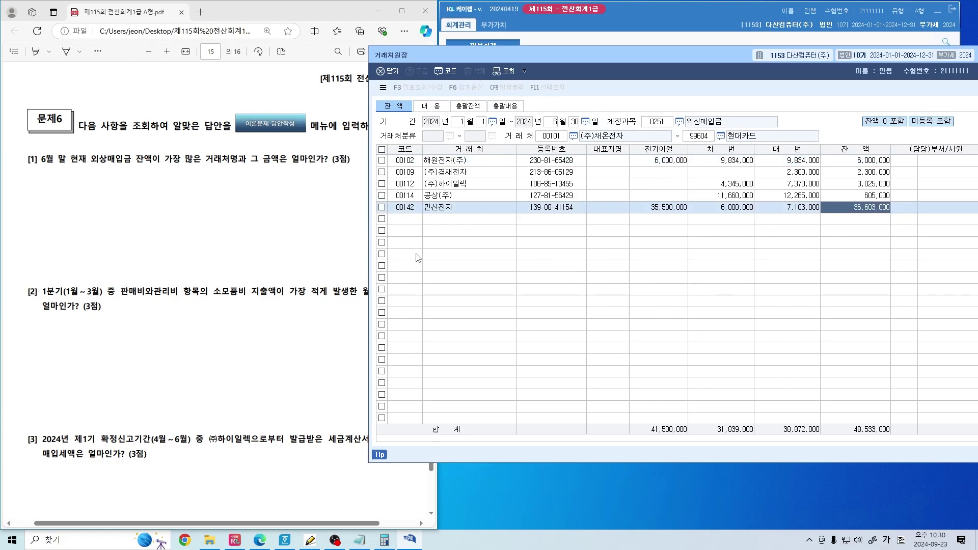
left_click_drag(23, 182, 37, 193)
mouse_move(32, 192)
left_mouse_down()
mouse_move(41, 201)
mouse_move(81, 196)
mouse_move(87, 185)
mouse_move(122, 219)
left_mouse_up()
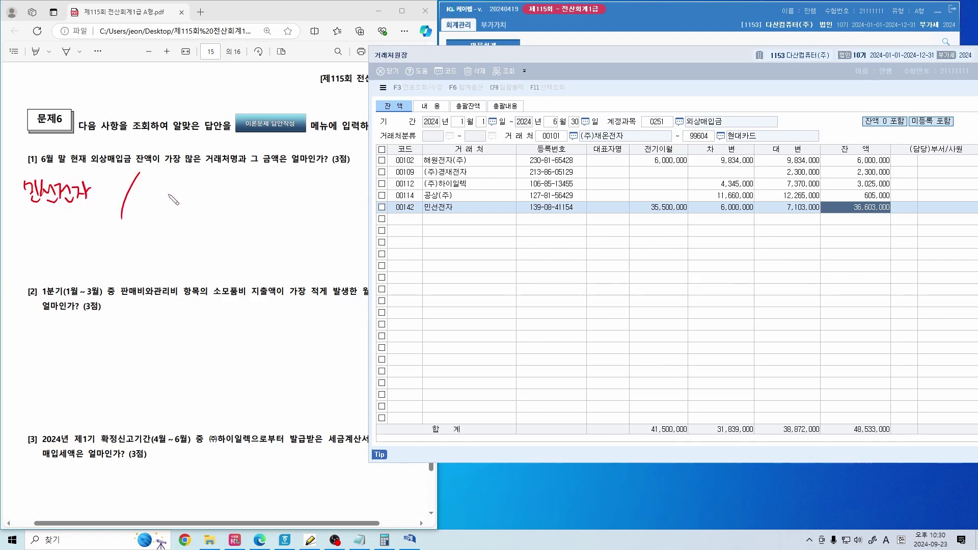
mouse_move(168, 195)
left_mouse_down()
mouse_move(199, 182)
mouse_move(232, 185)
mouse_move(259, 201)
mouse_move(327, 189)
left_mouse_up()
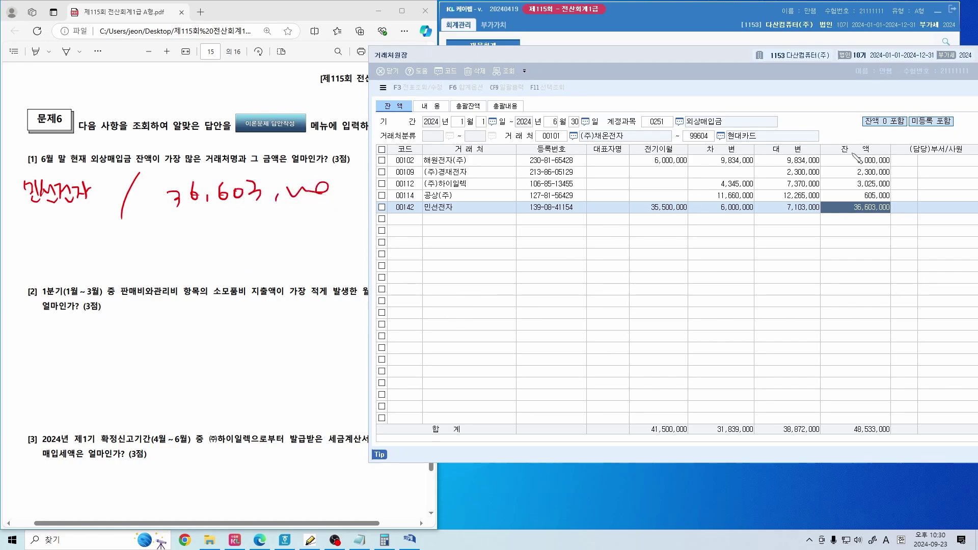
left_click_drag(723, 131, 737, 166)
mouse_move(796, 122)
left_mouse_down()
mouse_move(795, 165)
mouse_move(829, 136)
mouse_move(887, 162)
left_mouse_up()
left_click_drag(828, 169, 858, 164)
left_click(828, 195)
key("Escape")
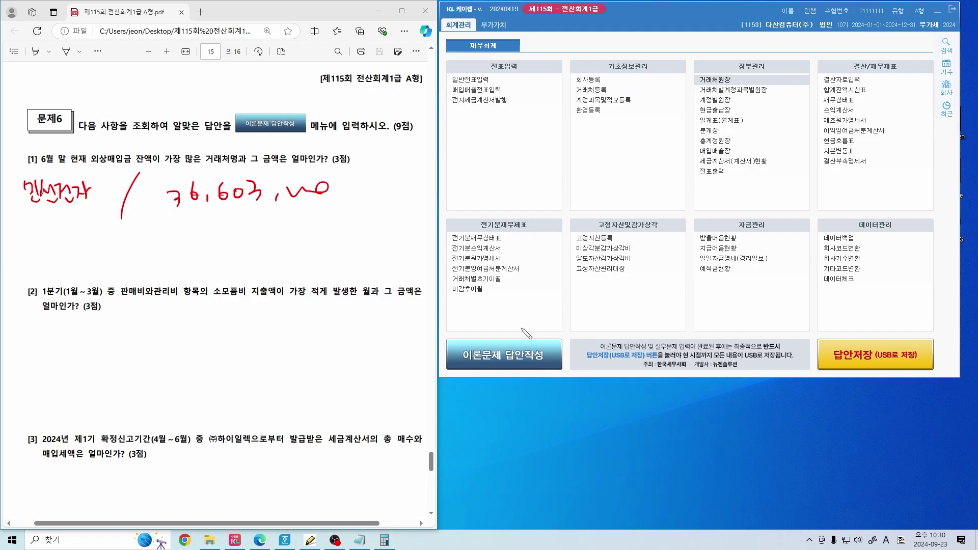
Open 이론문제 답안작성, close it without entering [1] answers, then reopen 거래처원장
left_click_drag(507, 320, 559, 295)
left_click(530, 356)
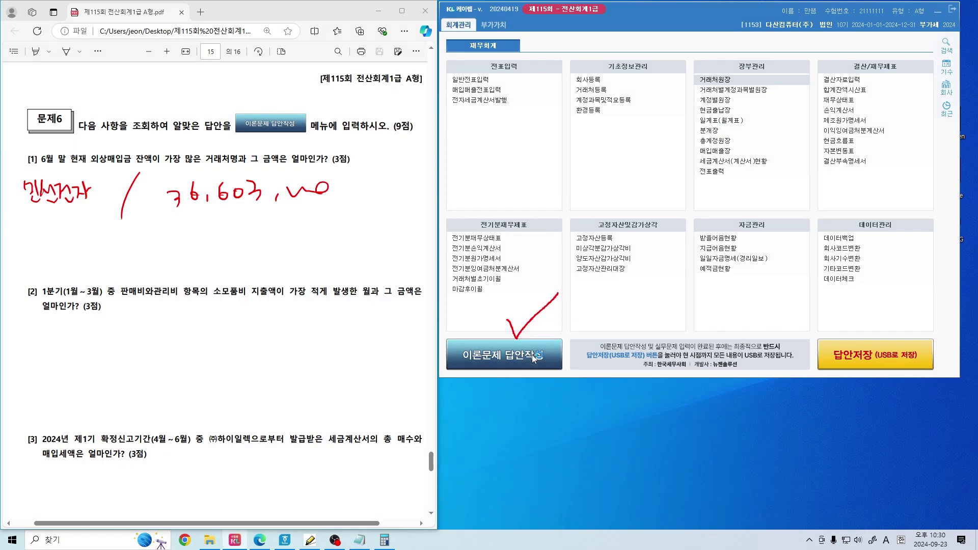
left_click(696, 281)
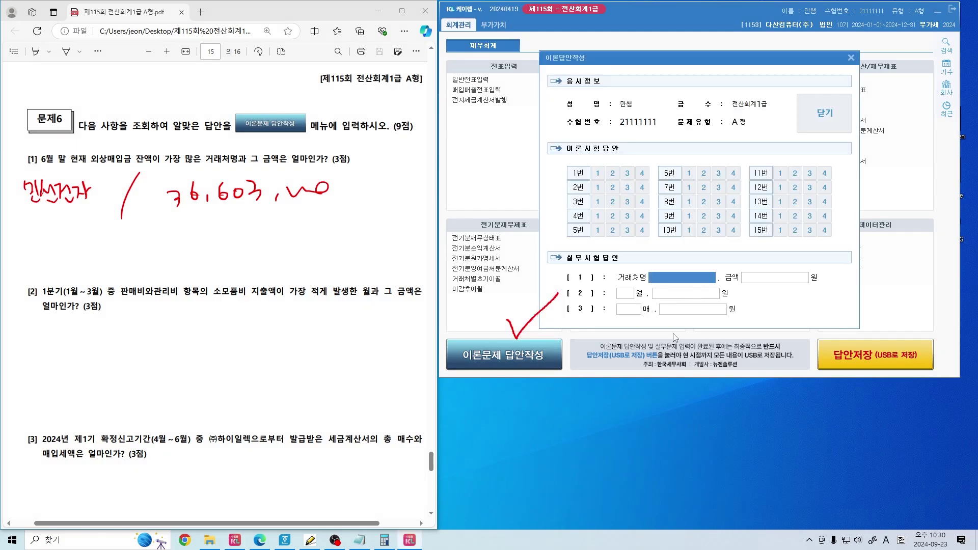
key("ctrl+shift+3")
key("ctrl+z")
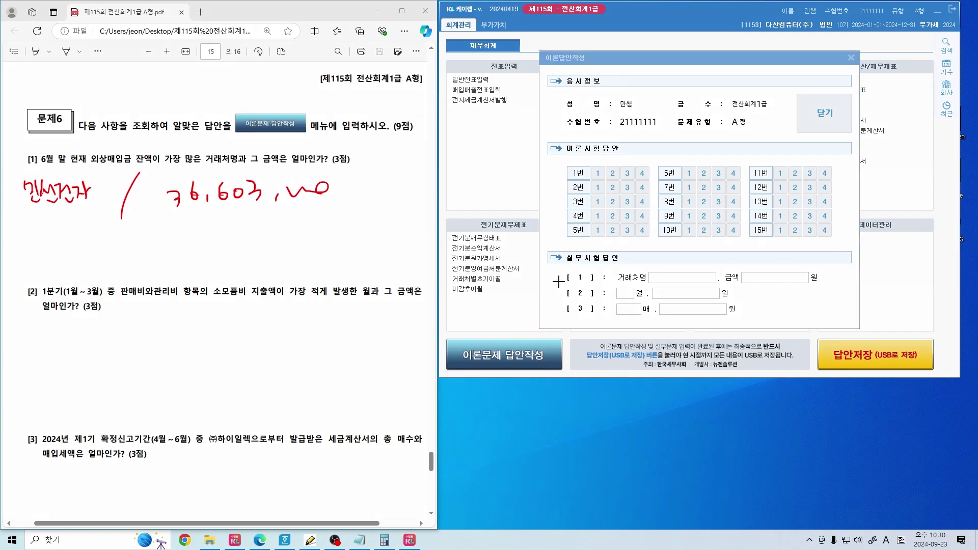
left_click(767, 281)
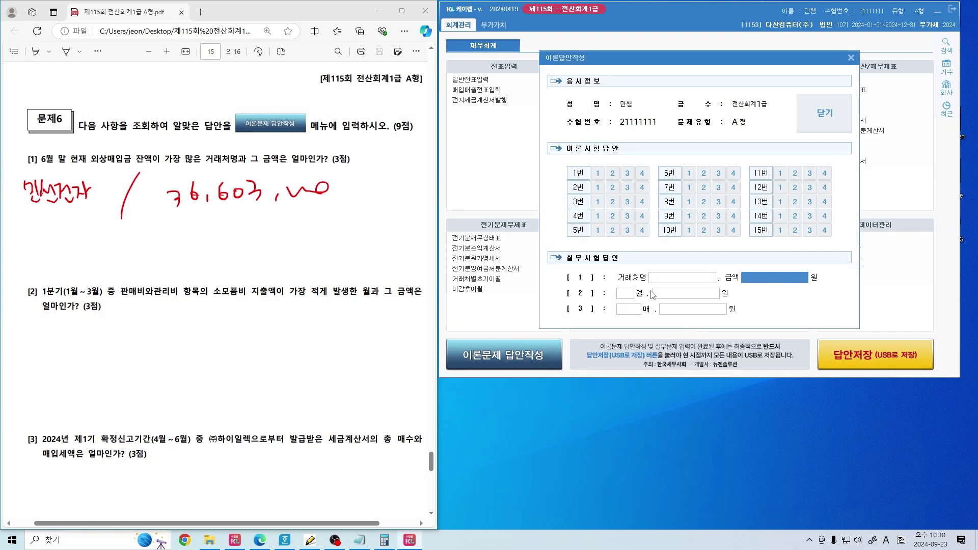
left_click(669, 280)
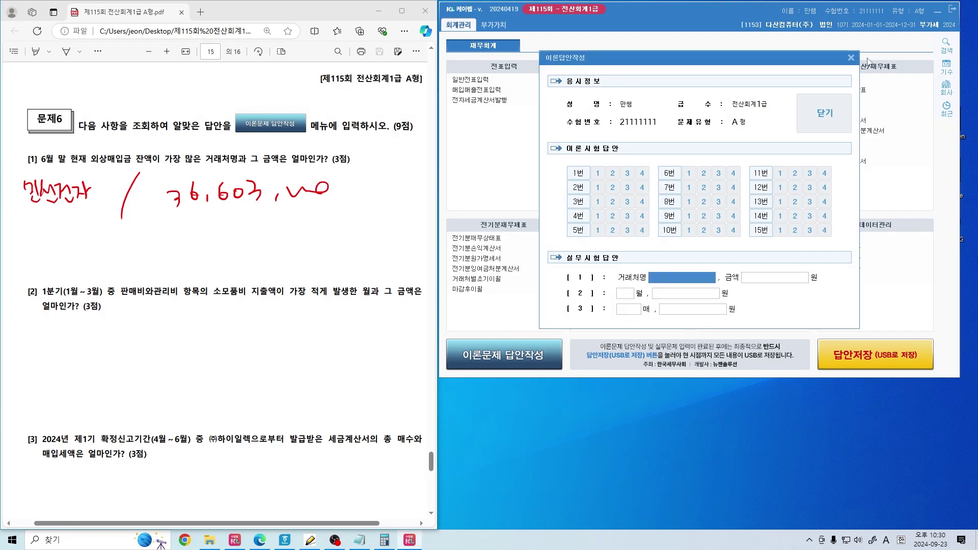
left_click(851, 58)
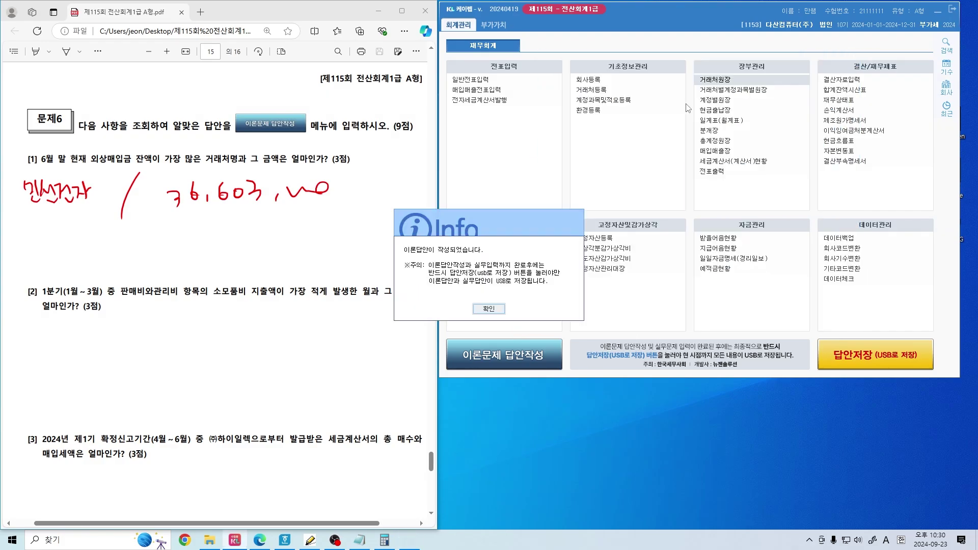
left_click(488, 309)
left_click(733, 80)
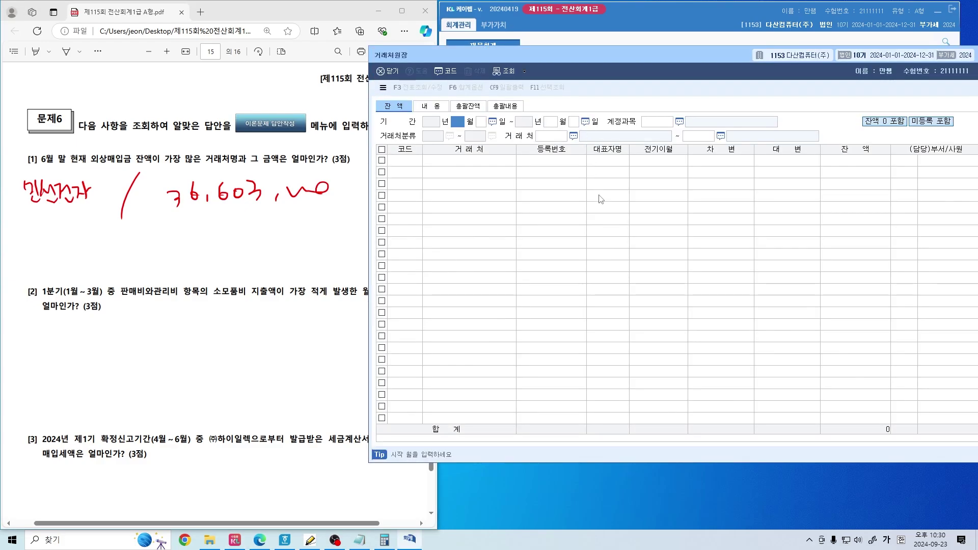
Reload January–June 0251 외상매입금 balances and select 민선전자, the largest at 36,603,000
type("1")
key("Return")
type("6")
key("Return")
key("Return")
type("251")
key("Return")
key("Return")
key("Return")
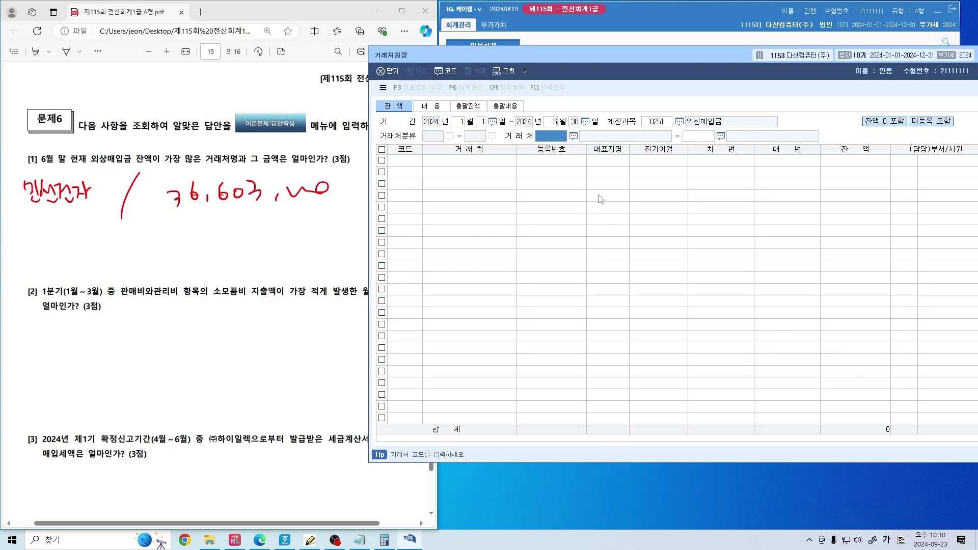
left_click(508, 209)
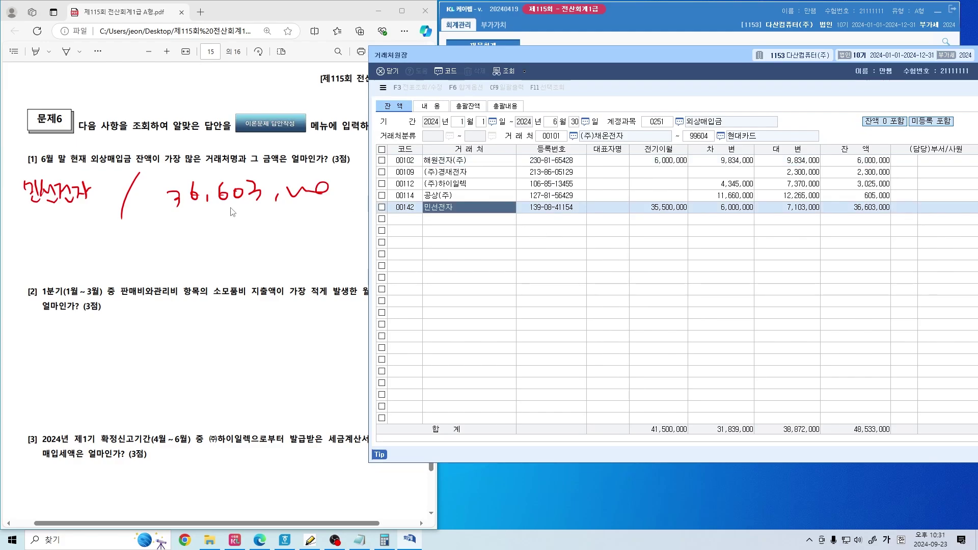
left_click_drag(23, 209, 92, 208)
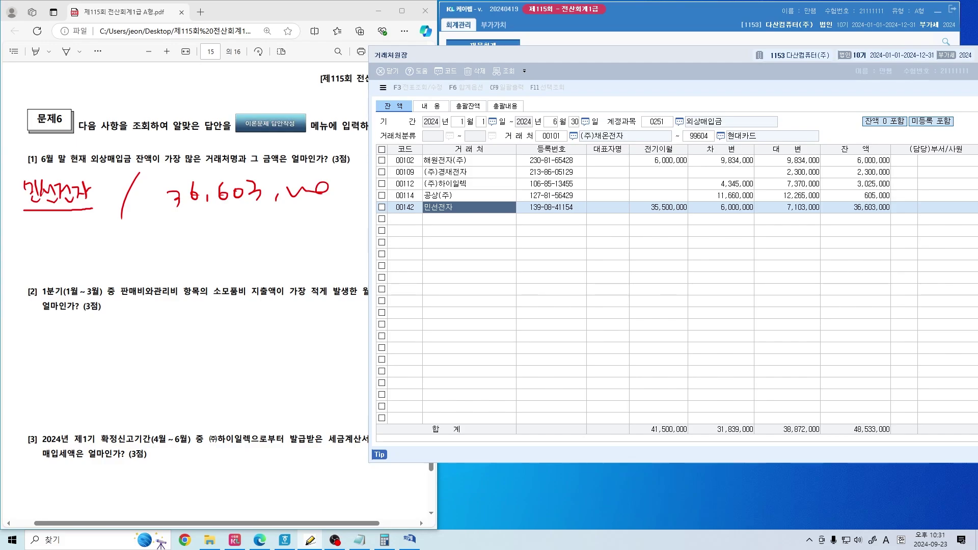
Underline the handwritten answer 민선전자 in the PDF and scroll down to question [2]
mouse_move(101, 183)
left_mouse_down()
mouse_move(97, 196)
mouse_move(116, 196)
left_mouse_up()
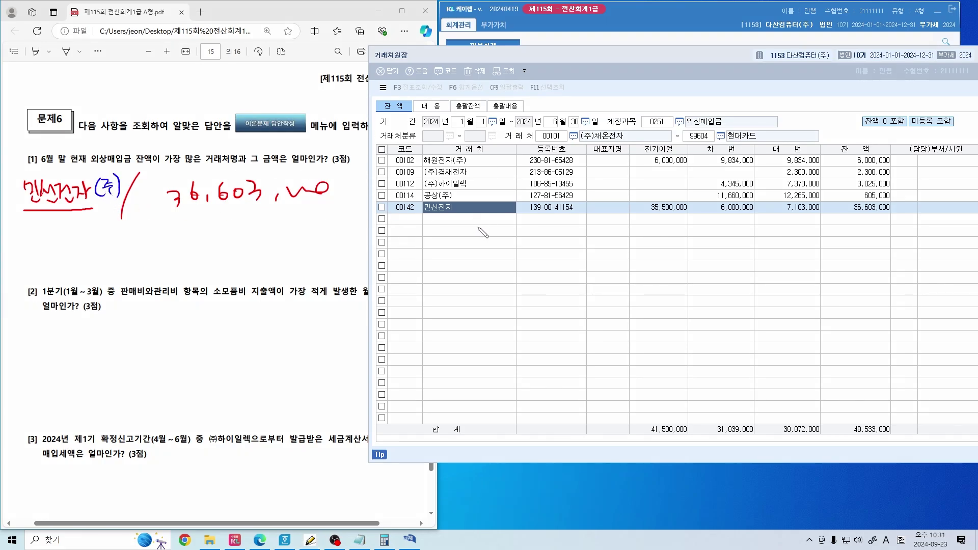
mouse_move(121, 205)
left_mouse_down()
mouse_move(23, 208)
mouse_move(40, 213)
left_mouse_up()
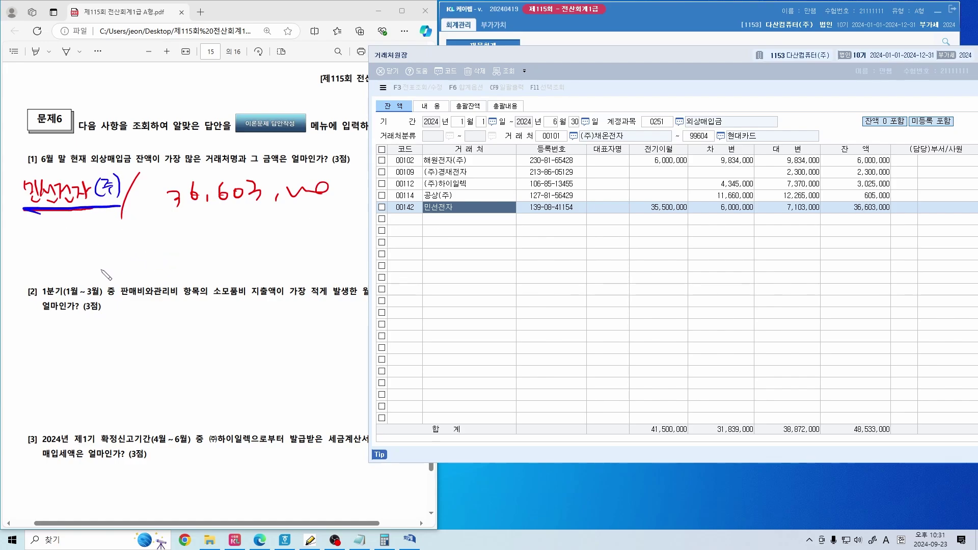
left_click_drag(110, 185, 120, 189)
left_click(174, 257)
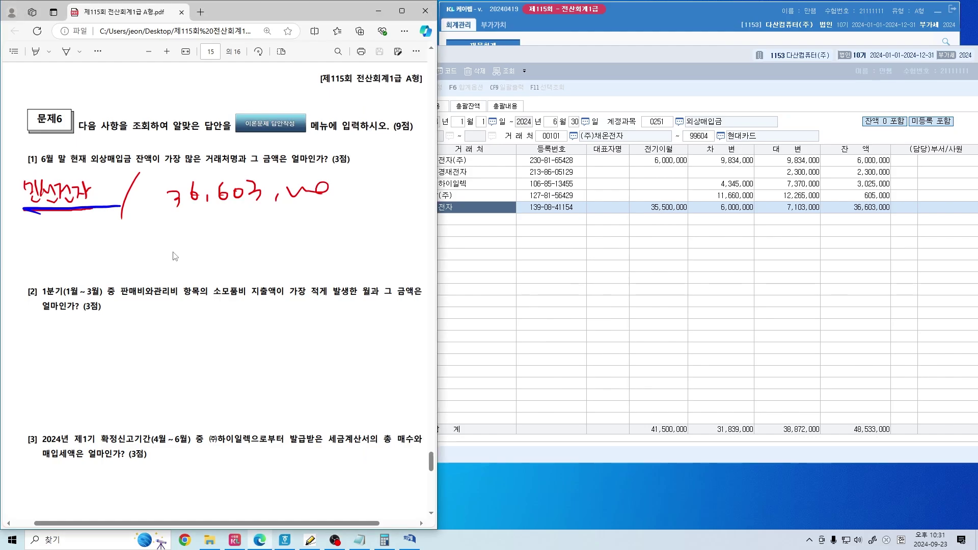
scroll(306, 282, "down", 2)
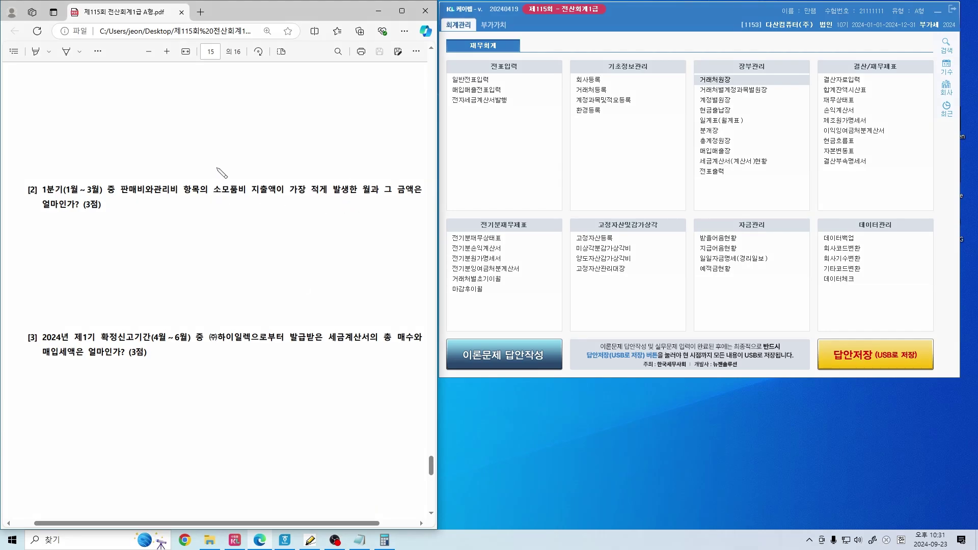
Underline 소모품비 with code (800) and circle 가장 적게 발생한 월과 in question [2]
left_click_drag(213, 196, 251, 200)
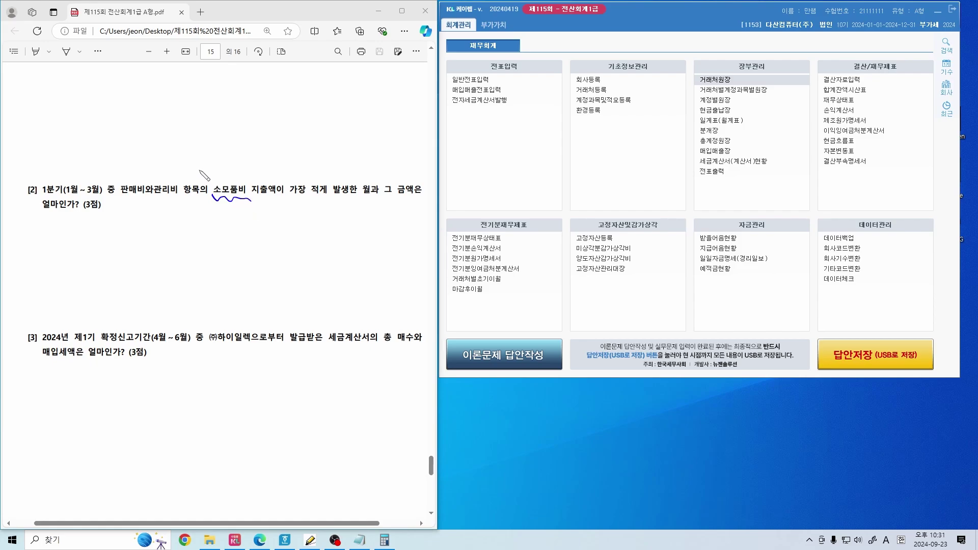
mouse_move(214, 163)
left_mouse_down()
mouse_move(211, 179)
mouse_move(246, 163)
mouse_move(253, 177)
left_mouse_up()
mouse_move(165, 180)
left_mouse_down()
mouse_move(210, 163)
mouse_move(202, 174)
left_mouse_up()
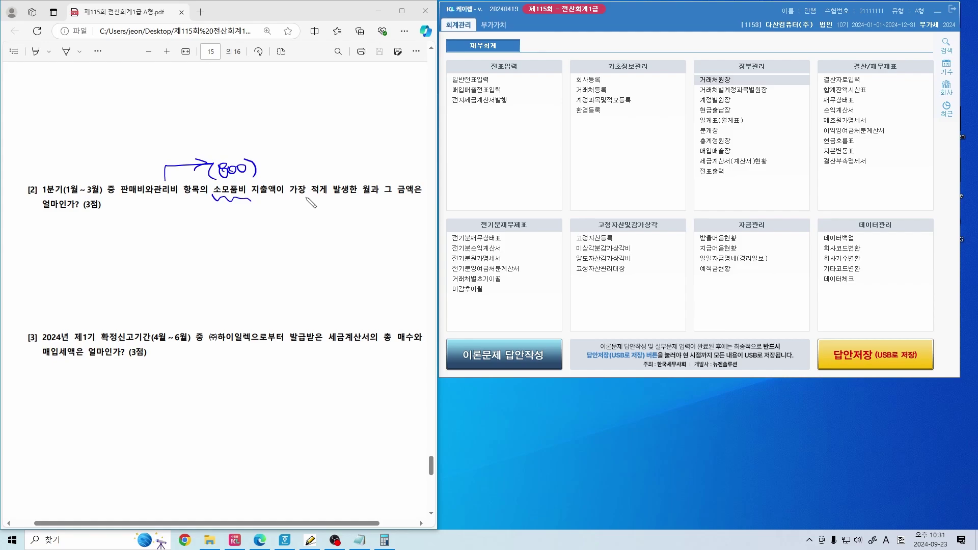
mouse_move(291, 195)
left_mouse_down()
mouse_move(326, 201)
mouse_move(369, 192)
left_mouse_up()
mouse_move(293, 202)
left_mouse_down()
mouse_move(291, 188)
mouse_move(375, 182)
mouse_move(314, 202)
mouse_move(348, 136)
mouse_move(355, 149)
mouse_move(374, 148)
left_mouse_up()
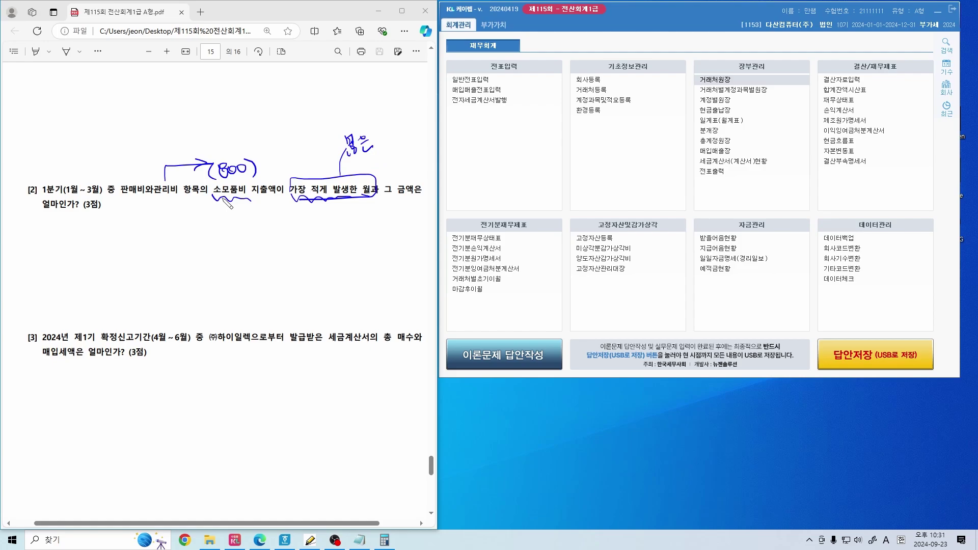
Add a 1개 제외 note with arrows and emphasis strokes, and circle 총계정원장 in the menu
left_click_drag(220, 207, 275, 220)
mouse_move(269, 175)
left_mouse_down()
mouse_move(286, 153)
mouse_move(331, 134)
mouse_move(304, 179)
mouse_move(325, 166)
left_mouse_up()
left_click_drag(319, 168, 312, 181)
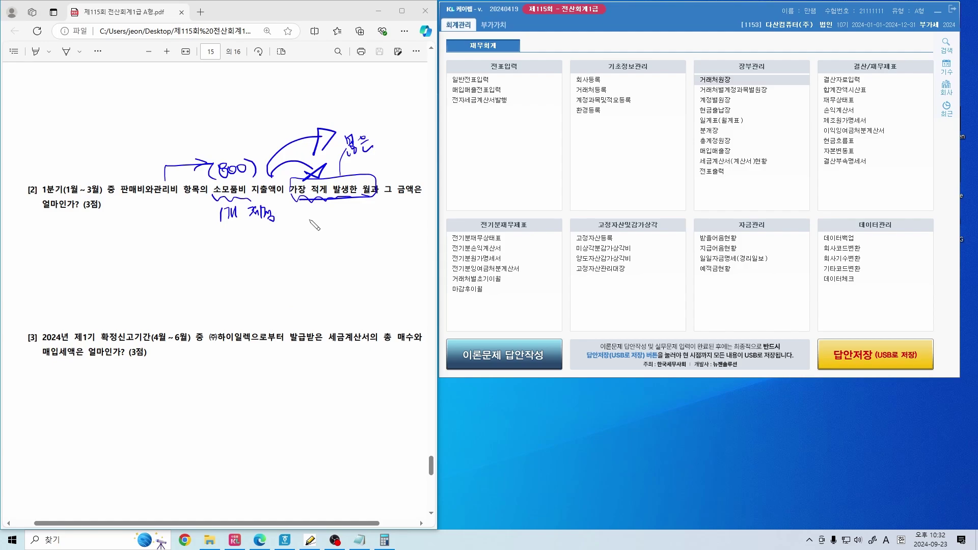
left_click_drag(212, 238, 279, 235)
left_click_drag(340, 165, 388, 152)
left_click_drag(326, 217, 376, 201)
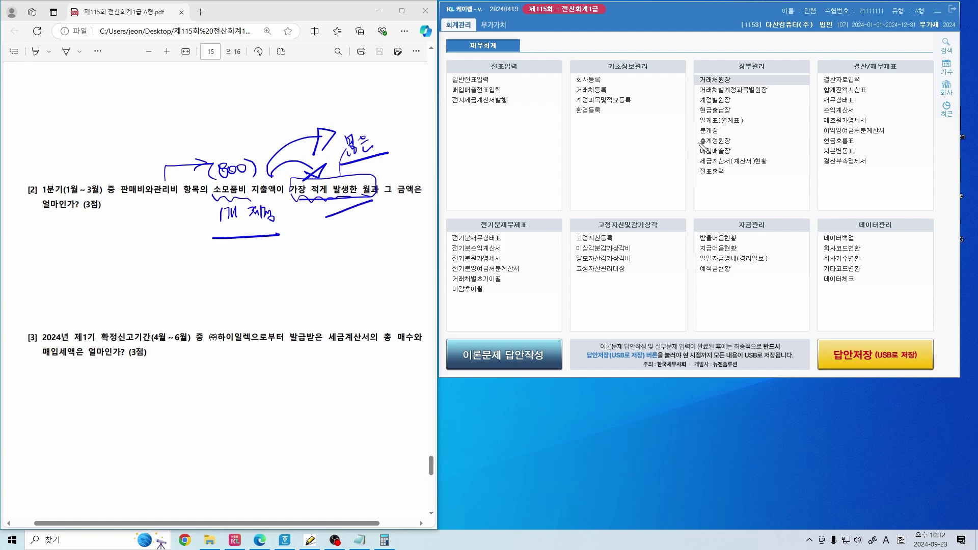
mouse_move(693, 148)
left_mouse_down()
mouse_move(693, 134)
mouse_move(701, 151)
mouse_move(683, 154)
left_mouse_up()
Open the general ledger beside question [2] and set its period to 2024-01-01 through 2024-03-31
left_click(720, 142)
left_click(732, 148)
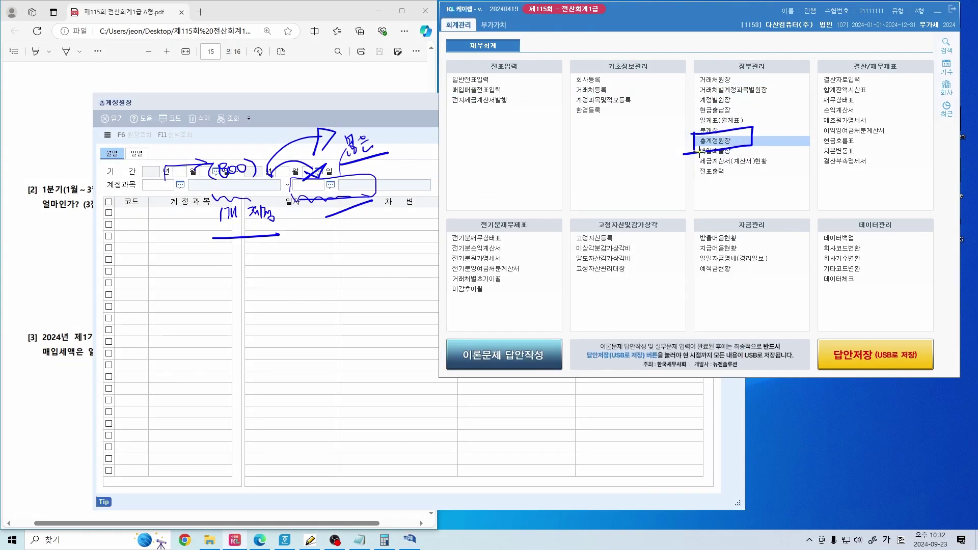
left_click(323, 107)
left_click_drag(322, 107, 644, 55)
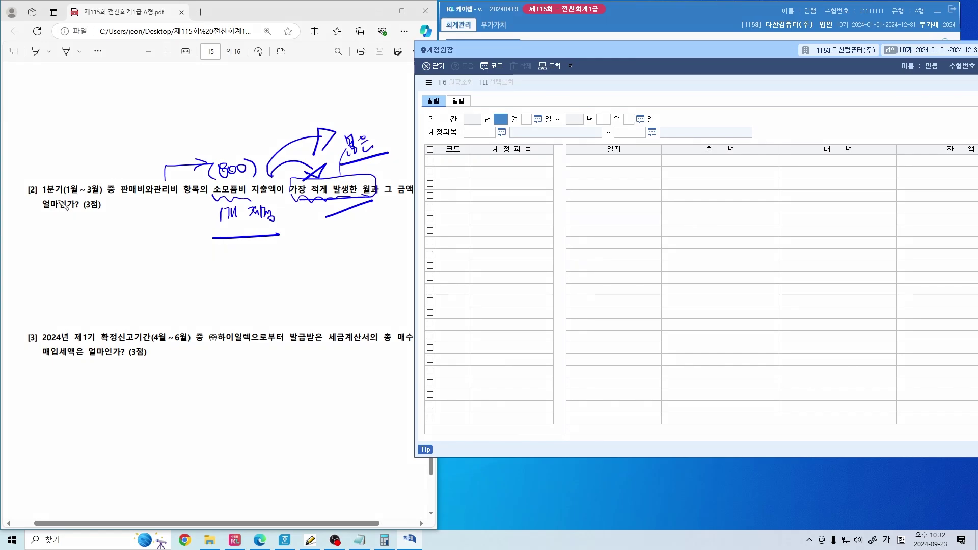
left_click_drag(57, 201, 105, 201)
left_click(520, 182)
type("1")
key("Return")
key("Return")
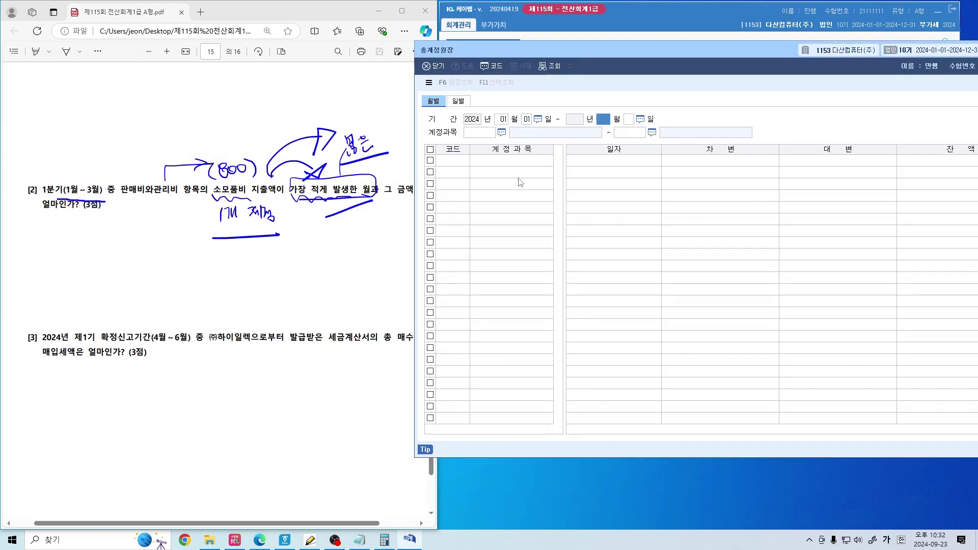
type("3")
key("Return")
key("Return")
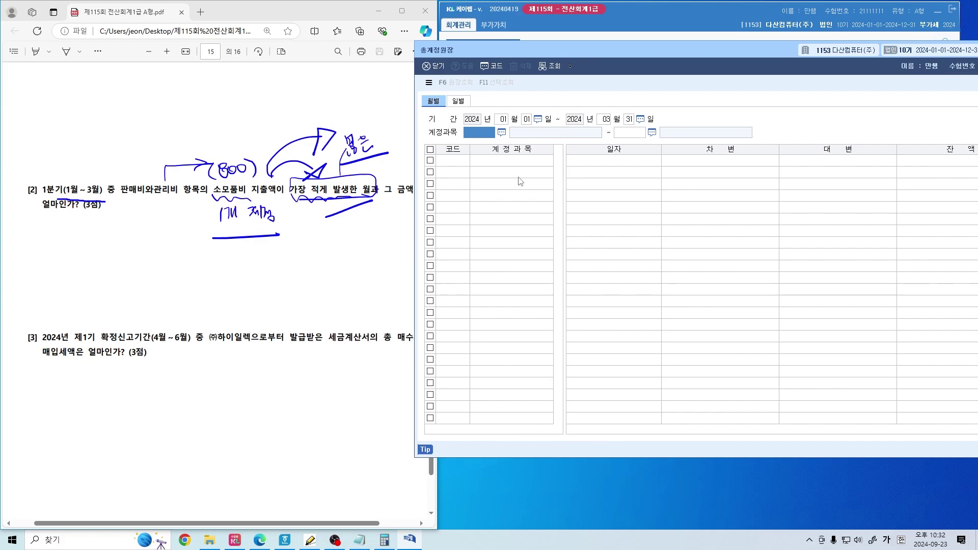
Mark the 1개 제외 note and the ledger's account range fields in red pen
key("ctrl+shift+3")
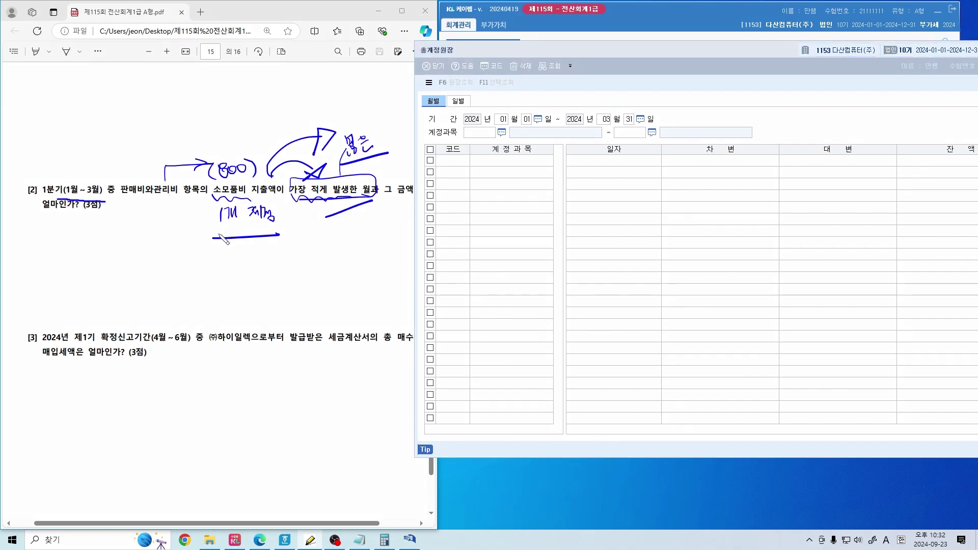
mouse_move(207, 234)
left_mouse_down()
mouse_move(278, 236)
mouse_move(282, 193)
mouse_move(210, 214)
mouse_move(275, 231)
left_mouse_up()
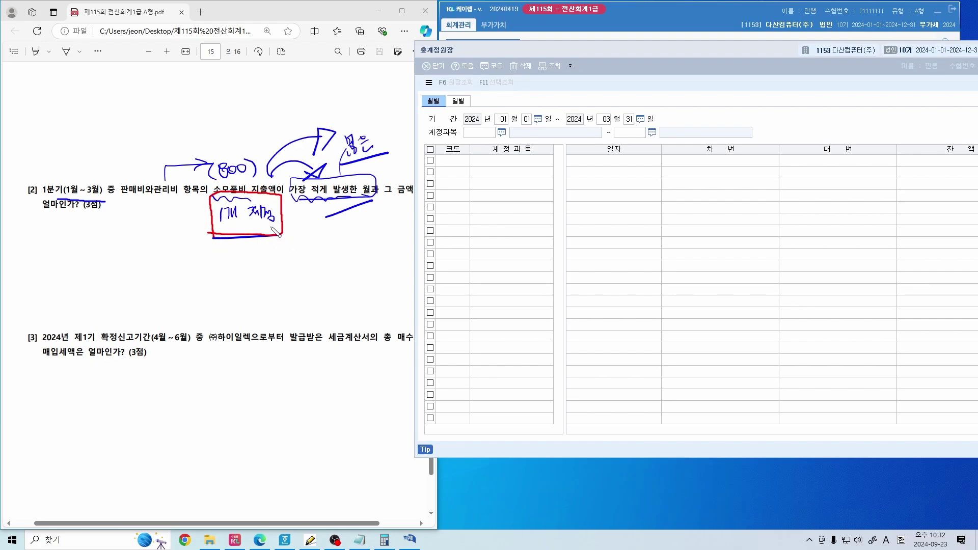
mouse_move(264, 186)
left_mouse_down()
mouse_move(266, 173)
mouse_move(312, 145)
left_mouse_up()
left_click_drag(271, 186, 311, 168)
mouse_move(499, 139)
left_mouse_down()
mouse_move(478, 141)
mouse_move(504, 125)
mouse_move(507, 135)
left_mouse_up()
mouse_move(660, 141)
left_mouse_down()
mouse_move(631, 120)
mouse_move(663, 142)
left_mouse_up()
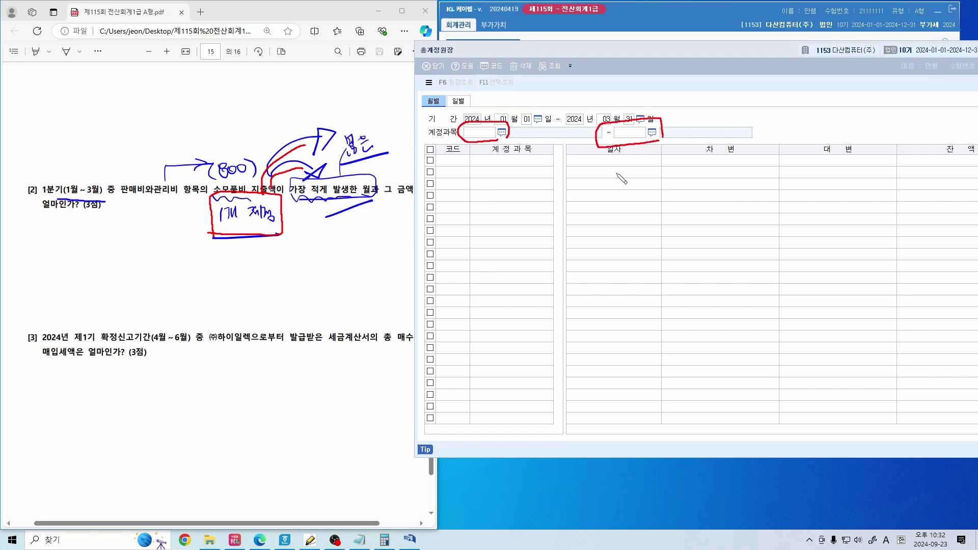
mouse_move(504, 182)
left_mouse_down()
mouse_move(517, 178)
mouse_move(499, 221)
mouse_move(468, 236)
mouse_move(497, 244)
left_mouse_up()
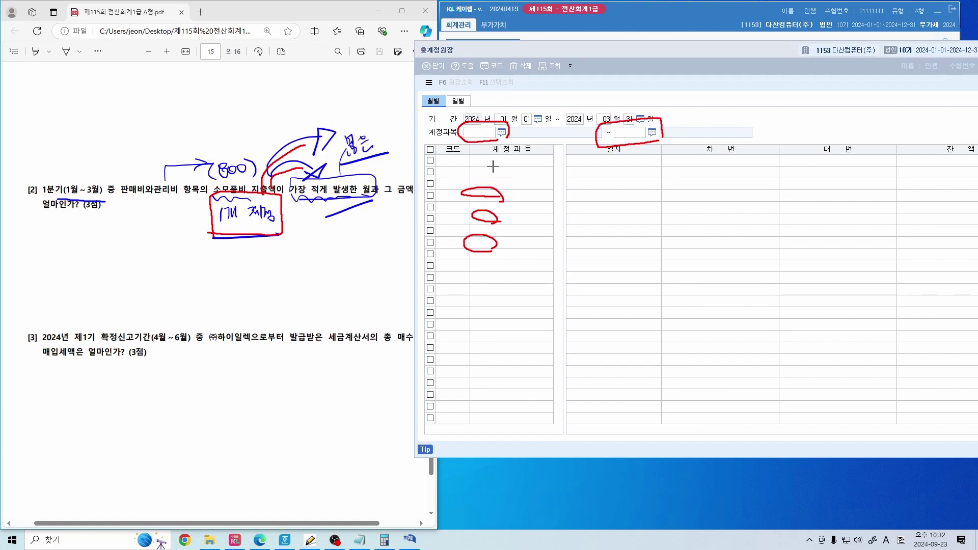
left_click_drag(206, 224, 299, 225)
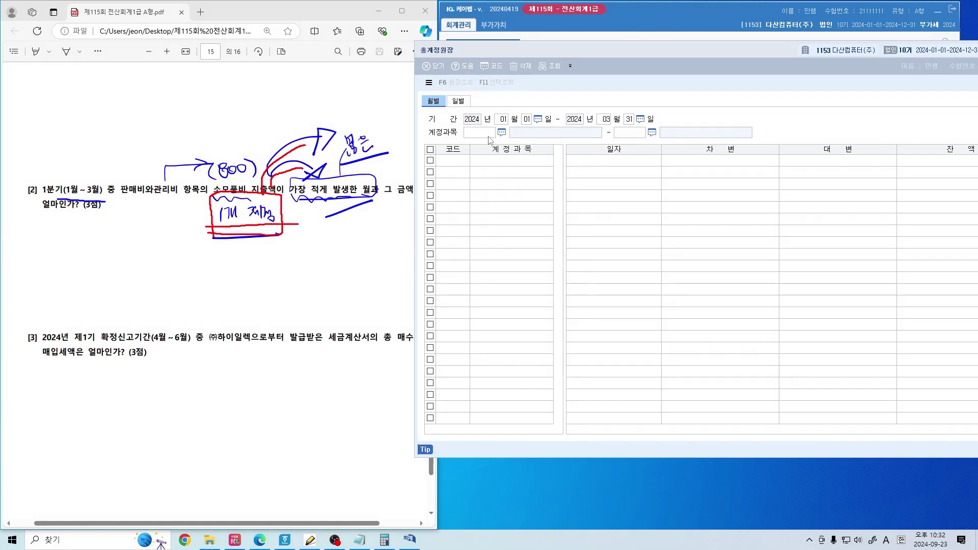
Set both account fields to 0830 소모품비 and load the monthly ledger
left_click(488, 135)
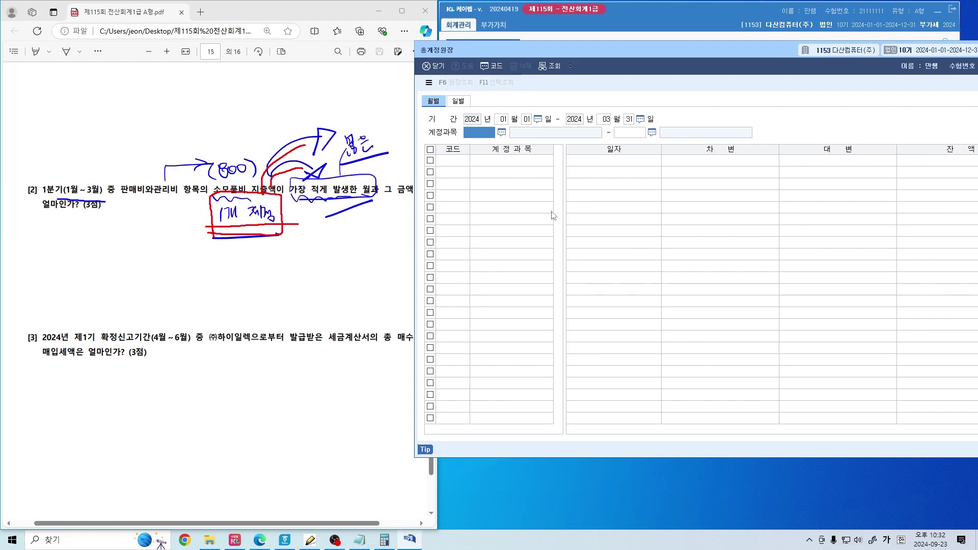
key("F2")
type("소모품비")
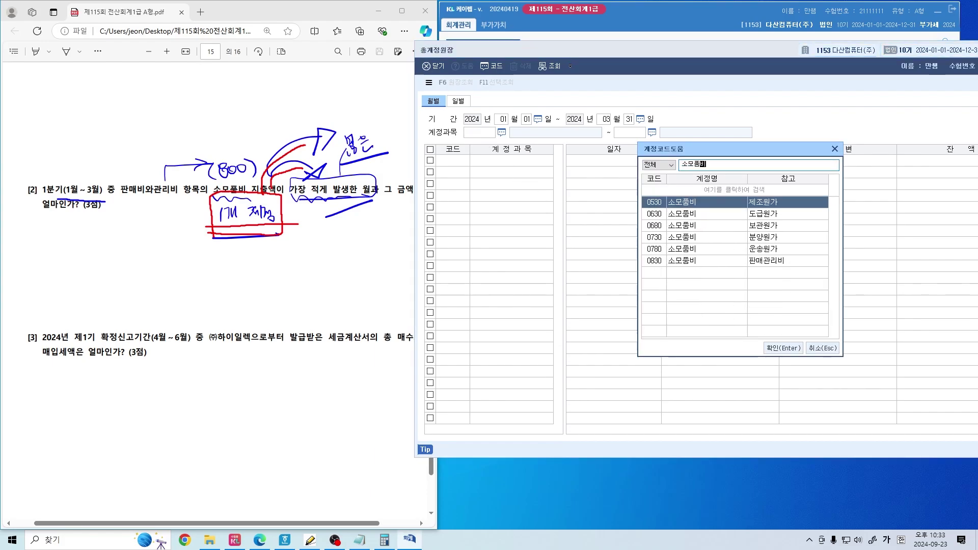
left_click(713, 261)
key("Return")
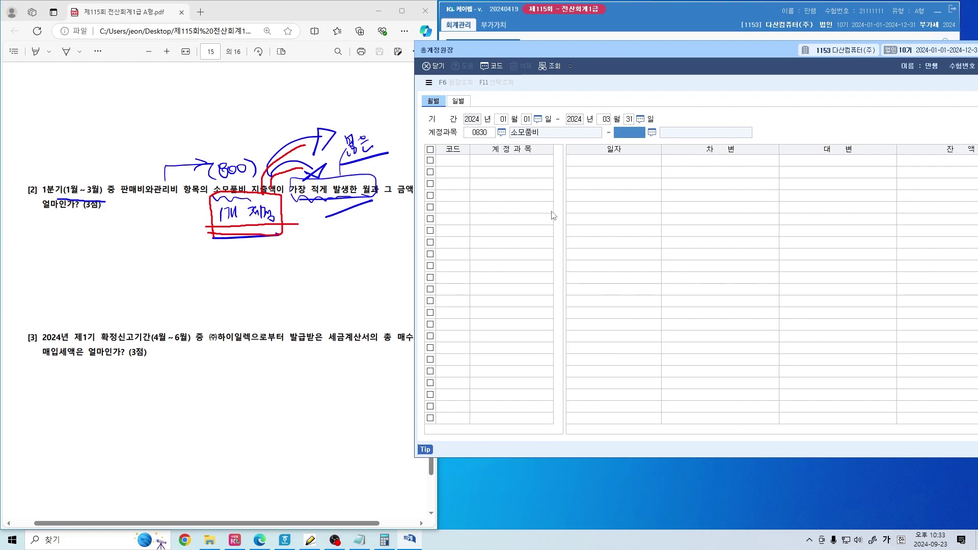
type("830")
key("Return")
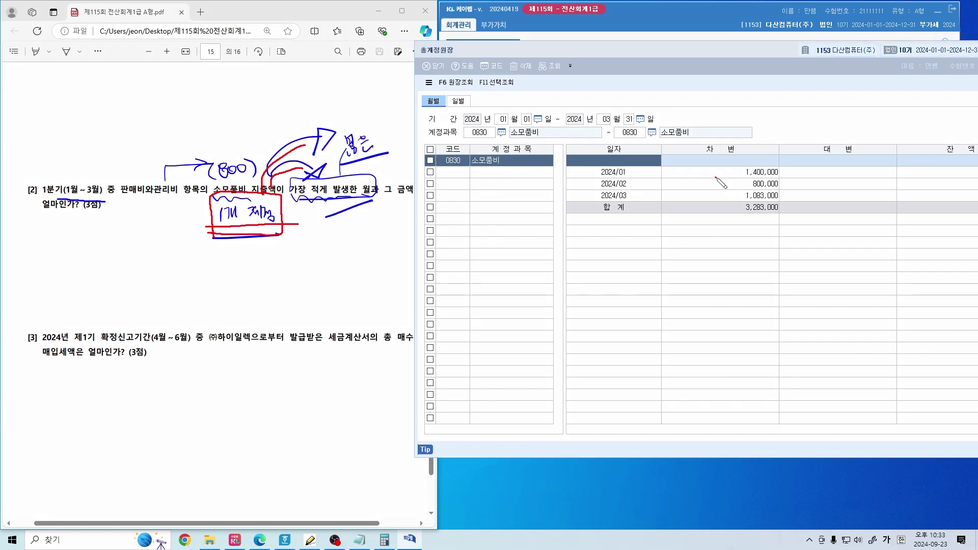
Mark the three monthly 소모품비 amounts and point out February's 800,000, erasing earlier notes
mouse_move(715, 177)
left_mouse_down()
mouse_move(778, 177)
mouse_move(793, 195)
left_mouse_up()
left_click(830, 198)
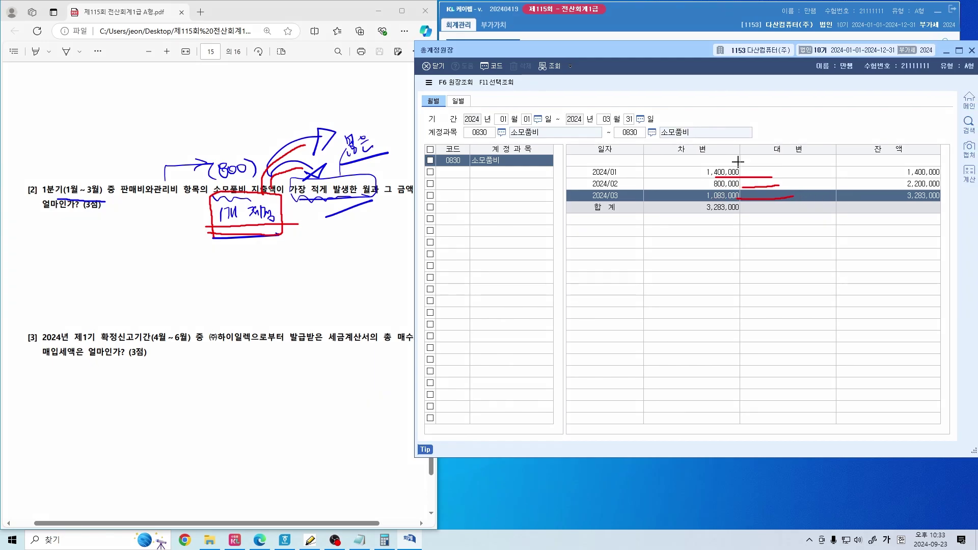
key("Escape")
mouse_move(280, 232)
left_mouse_down()
mouse_move(229, 219)
mouse_move(221, 226)
left_mouse_up()
left_click(349, 214)
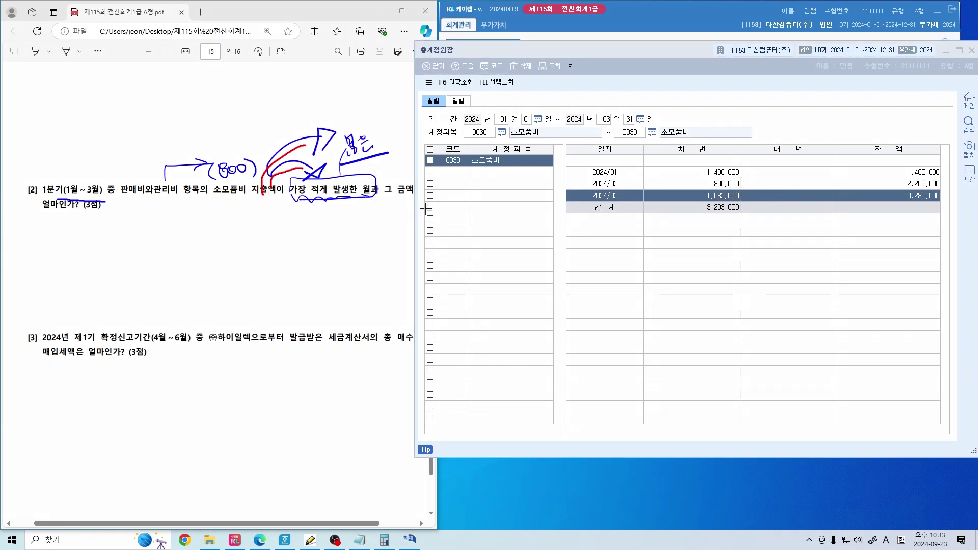
mouse_move(691, 134)
left_mouse_down()
mouse_move(679, 131)
mouse_move(690, 145)
mouse_move(671, 144)
mouse_move(710, 159)
mouse_move(669, 159)
left_mouse_up()
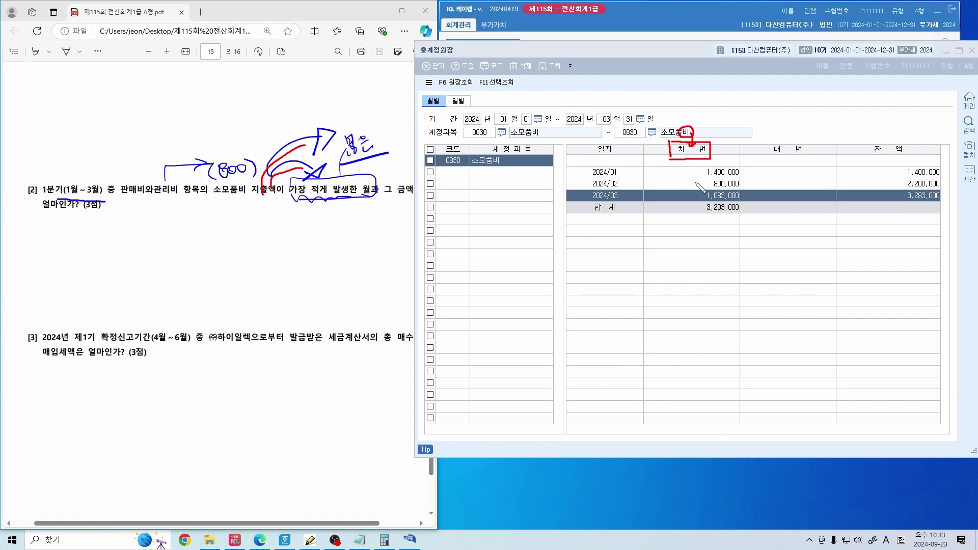
mouse_move(677, 184)
left_mouse_down()
mouse_move(697, 181)
mouse_move(680, 186)
left_mouse_up()
Handwrite the answer 2 / 800,000 under question [2] and strike out the running-balance figure
left_click_drag(124, 224, 140, 238)
left_click_drag(184, 207, 153, 271)
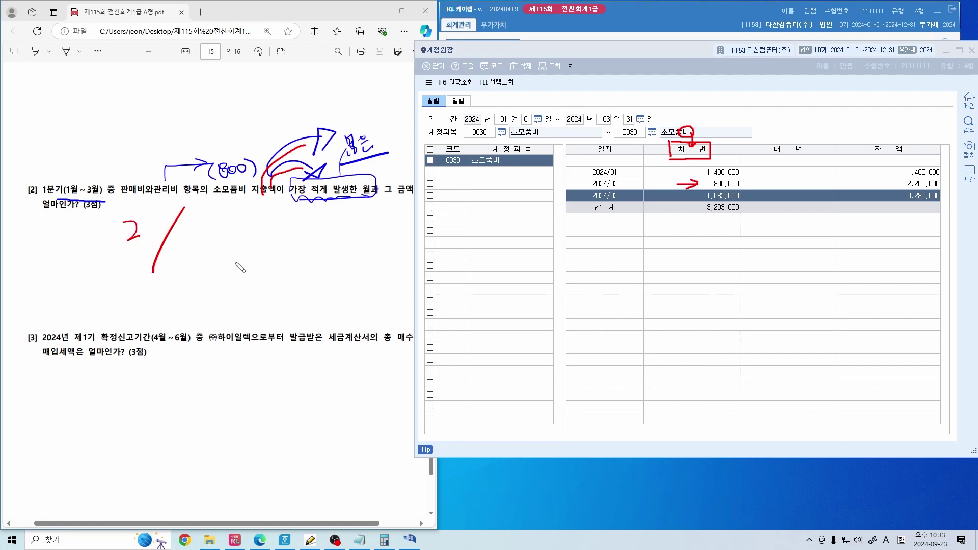
mouse_move(211, 226)
left_mouse_down()
mouse_move(206, 239)
mouse_move(245, 239)
mouse_move(248, 229)
mouse_move(260, 243)
left_mouse_up()
left_click_drag(269, 235, 305, 242)
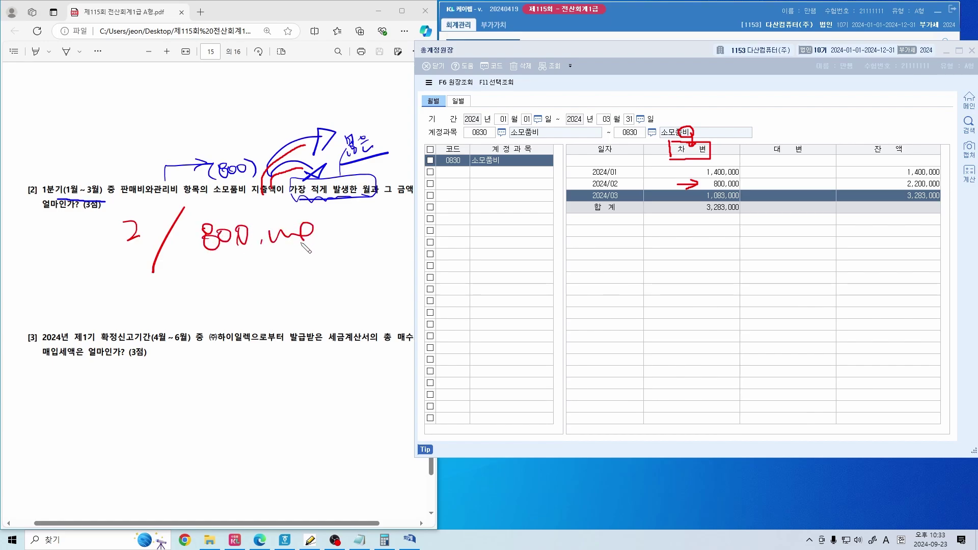
mouse_move(184, 291)
left_mouse_down()
mouse_move(203, 309)
mouse_move(317, 280)
mouse_move(304, 291)
left_mouse_up()
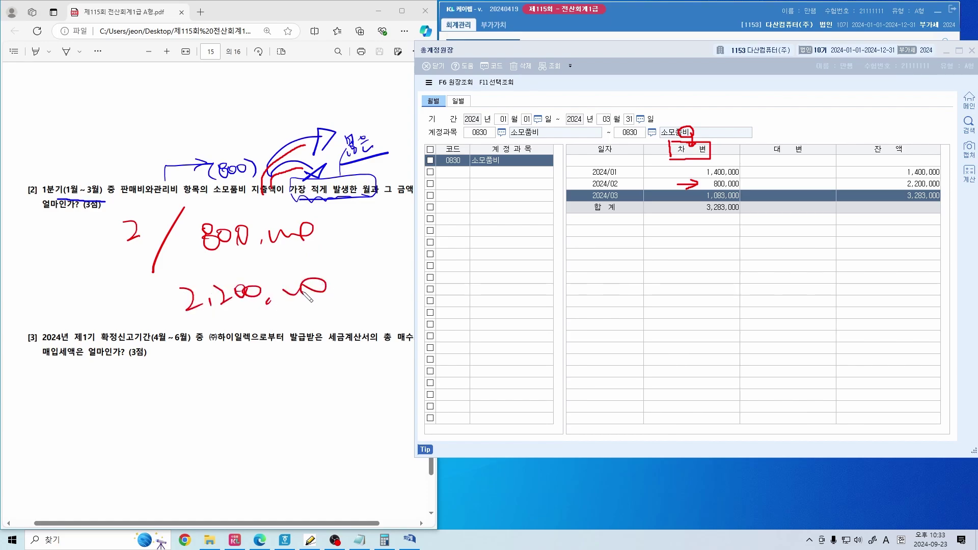
mouse_move(906, 184)
left_mouse_down()
mouse_move(951, 176)
mouse_move(904, 195)
mouse_move(899, 176)
mouse_move(940, 199)
left_mouse_up()
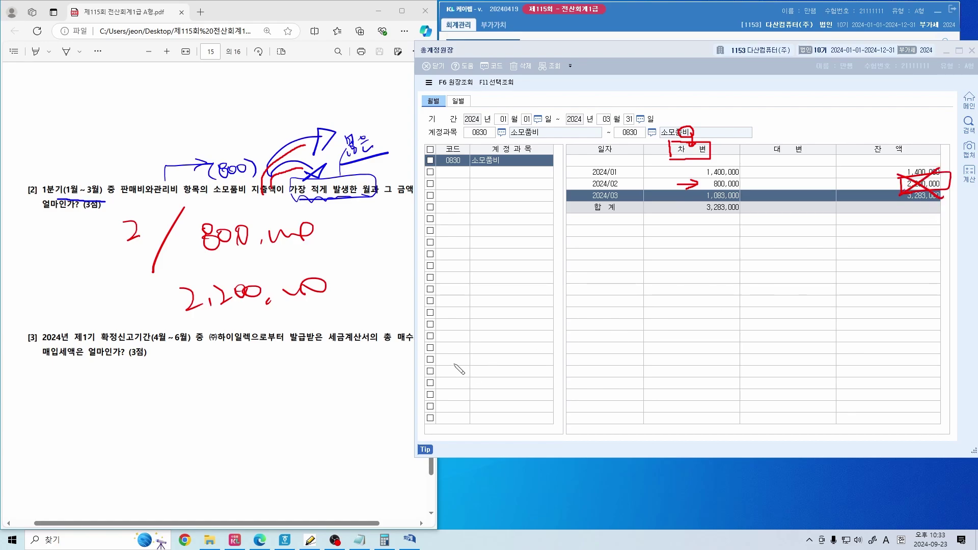
left_click_drag(171, 296, 313, 272)
left_click_drag(182, 317, 329, 286)
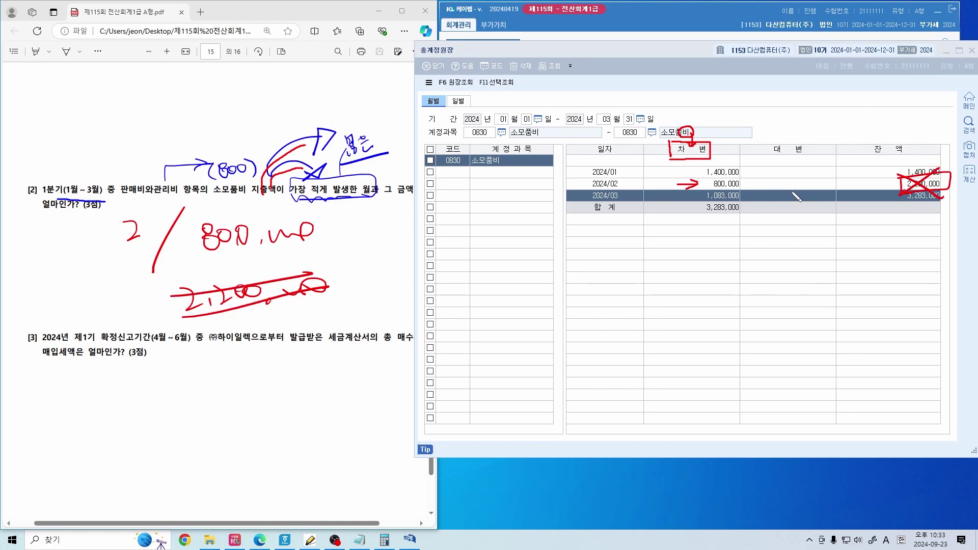
Tick the 차변 column, cross out the 잔액 column, and circle the answer 2 / 800,000
left_click_drag(722, 147, 745, 135)
mouse_move(771, 155)
left_mouse_down()
mouse_move(771, 141)
mouse_move(814, 155)
mouse_move(774, 157)
mouse_move(820, 184)
mouse_move(778, 206)
left_mouse_up()
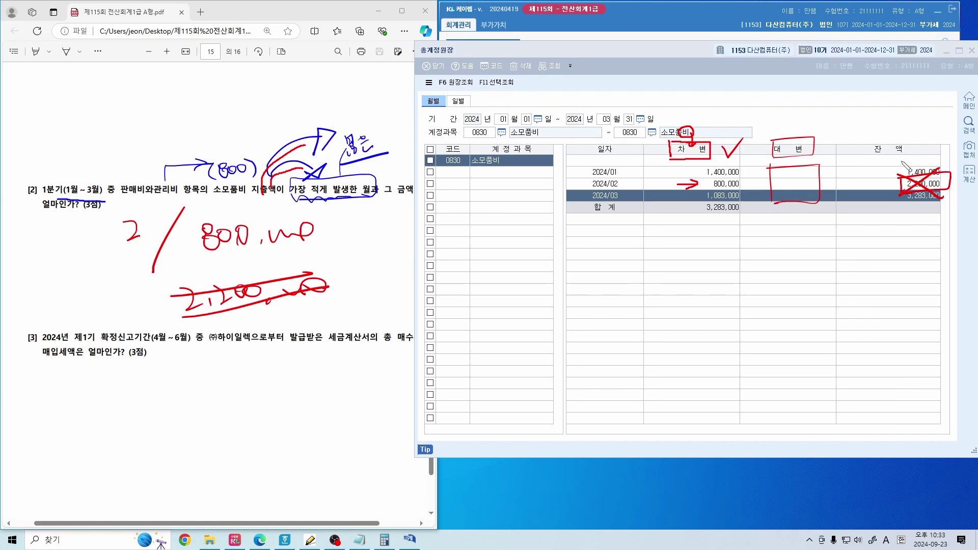
mouse_move(901, 162)
left_mouse_down()
mouse_move(889, 164)
mouse_move(883, 196)
mouse_move(896, 181)
mouse_move(899, 193)
left_mouse_up()
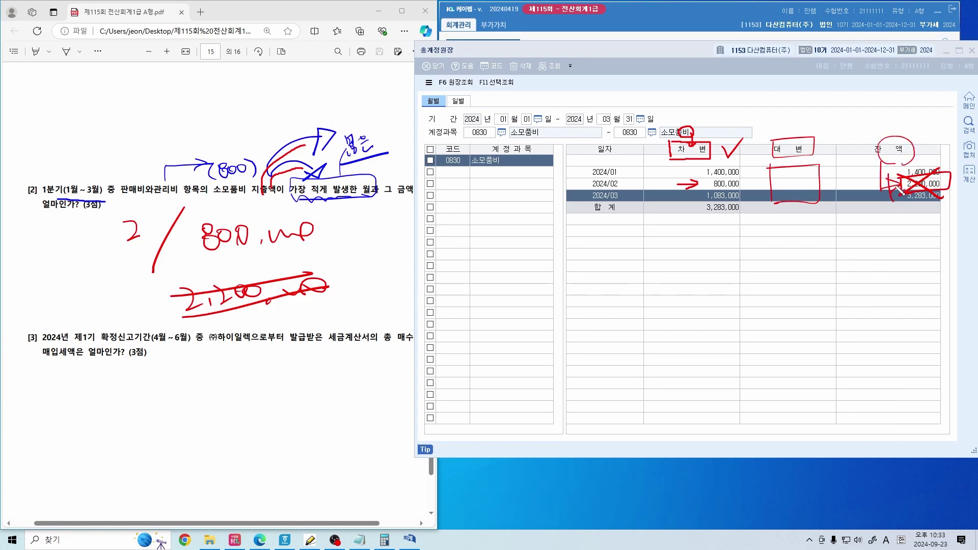
left_click_drag(930, 131, 873, 194)
left_click_drag(873, 137, 922, 201)
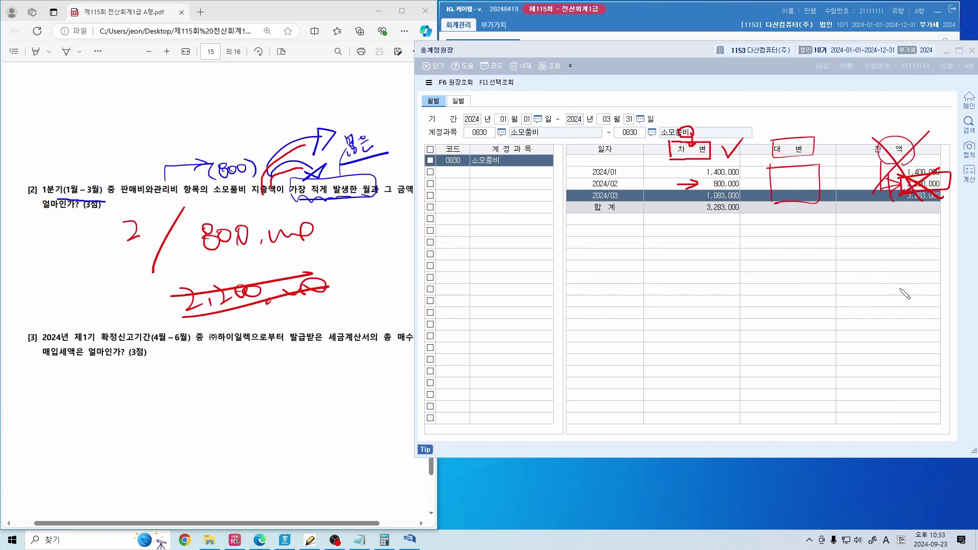
mouse_move(162, 217)
left_mouse_down()
mouse_move(153, 258)
mouse_move(170, 250)
left_mouse_up()
mouse_move(310, 240)
left_mouse_down()
mouse_move(312, 252)
mouse_move(318, 244)
left_mouse_up()
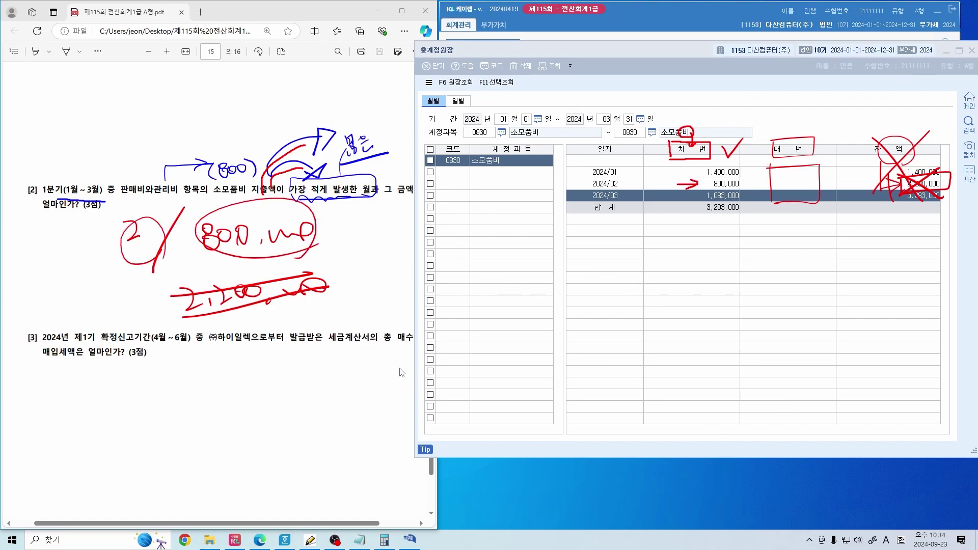
Mark question [3]'s 1기 확정 period, 총 매수 and 매입세액, then close the general ledger
left_click(318, 385)
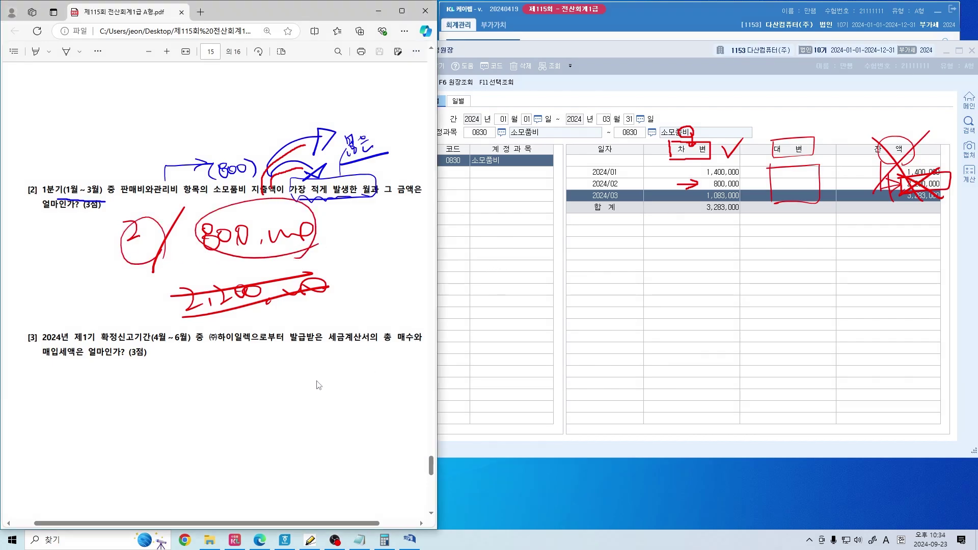
scroll(319, 382, "down", 1)
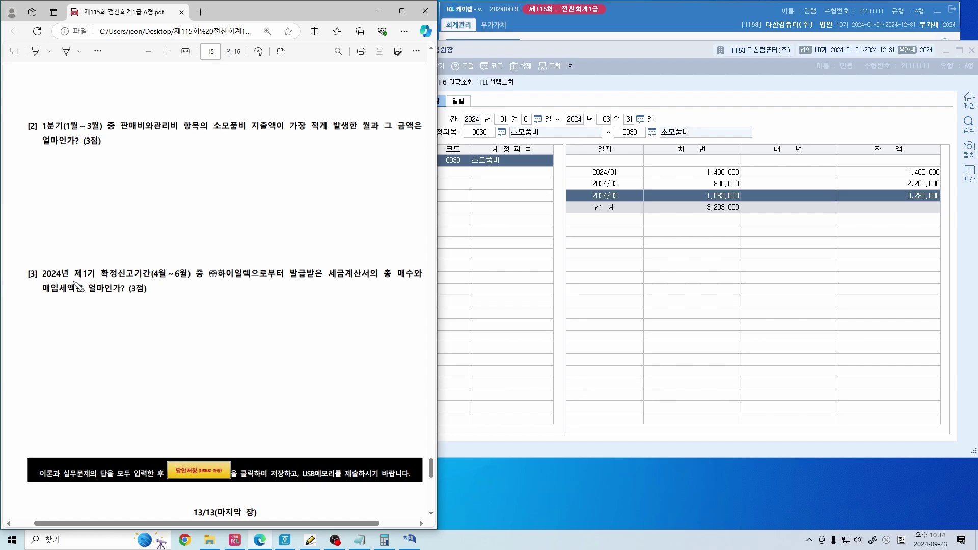
left_click_drag(71, 279, 243, 282)
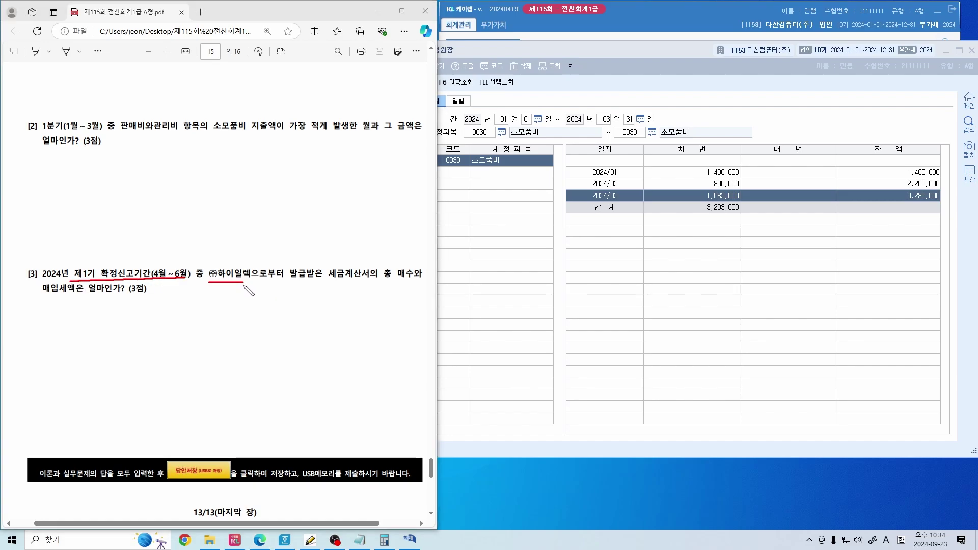
mouse_move(417, 281)
left_mouse_down()
mouse_move(380, 283)
mouse_move(413, 285)
left_mouse_up()
mouse_move(43, 300)
left_mouse_down()
mouse_move(82, 283)
mouse_move(36, 286)
mouse_move(59, 298)
left_mouse_up()
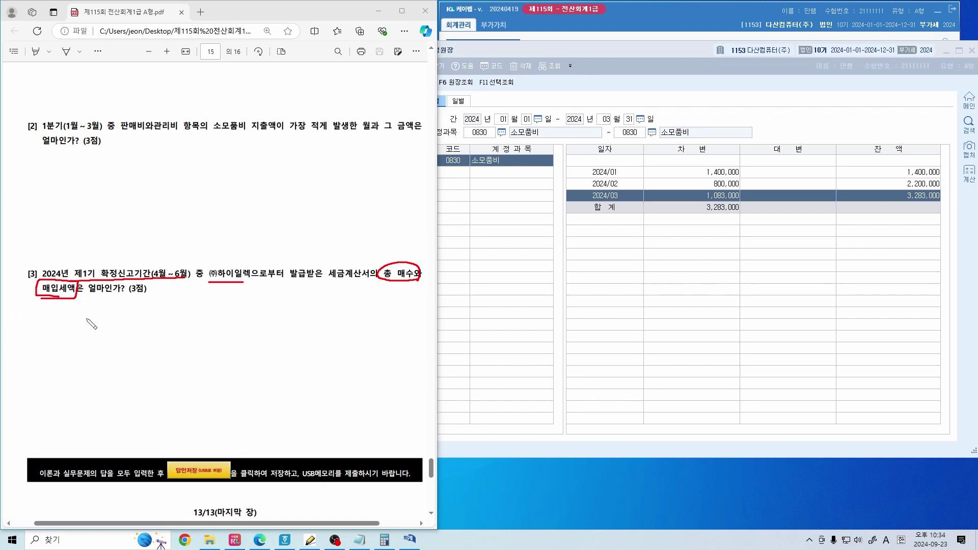
left_click_drag(392, 246, 411, 234)
left_click(586, 257)
key("Escape")
key("Escape")
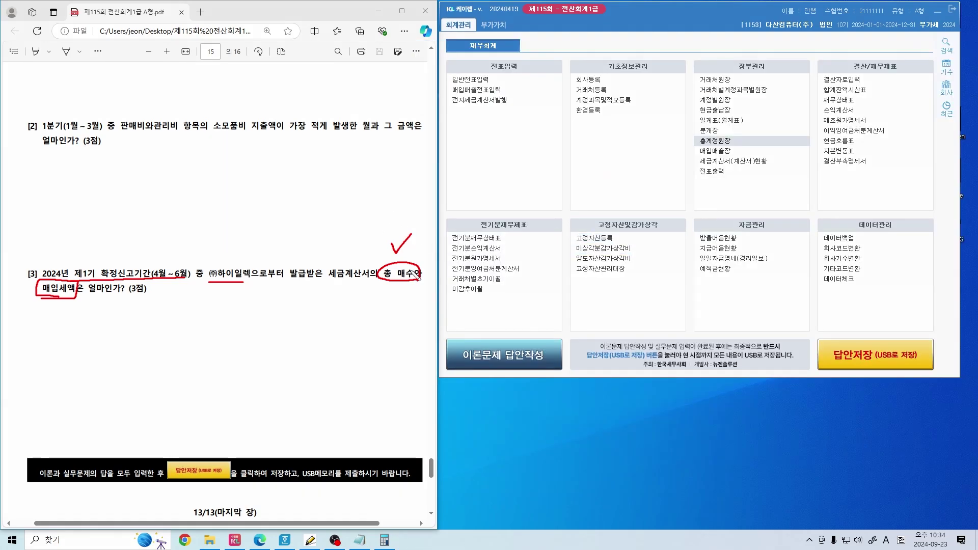
Open 세금계산서합계표 from the 부가가치 menu and move its window into position
left_click_drag(416, 272, 413, 261)
mouse_move(374, 234)
left_mouse_down()
mouse_move(387, 250)
mouse_move(413, 230)
mouse_move(421, 243)
left_mouse_up()
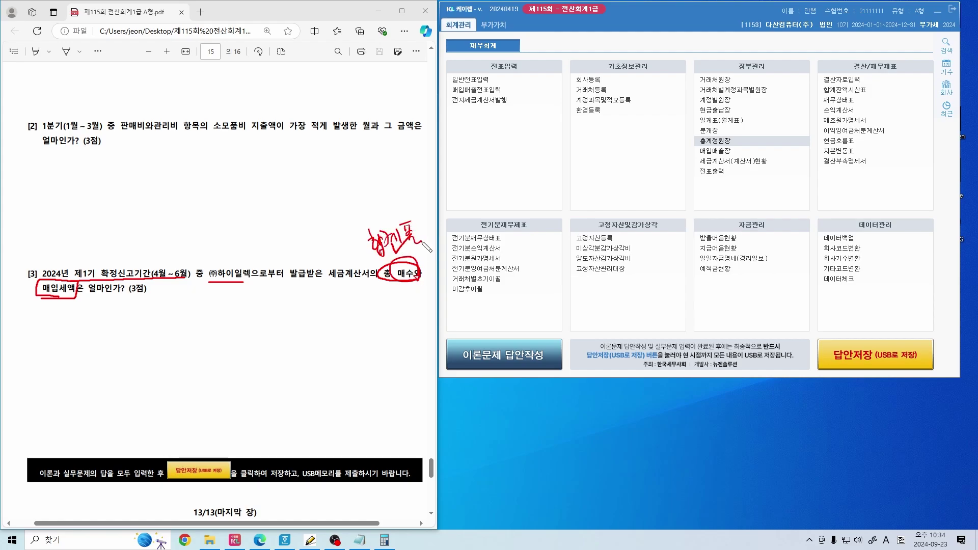
left_click_drag(529, 28, 513, 29)
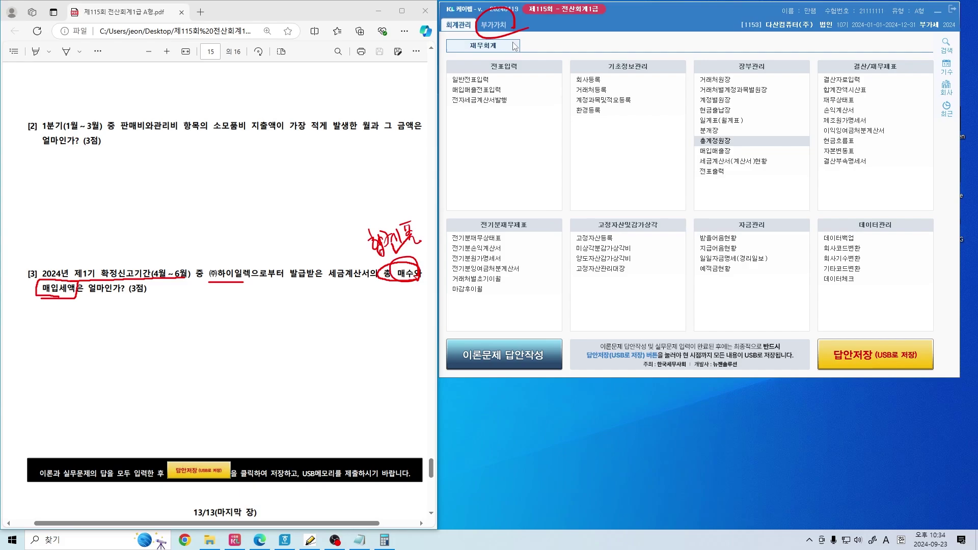
left_click(494, 25)
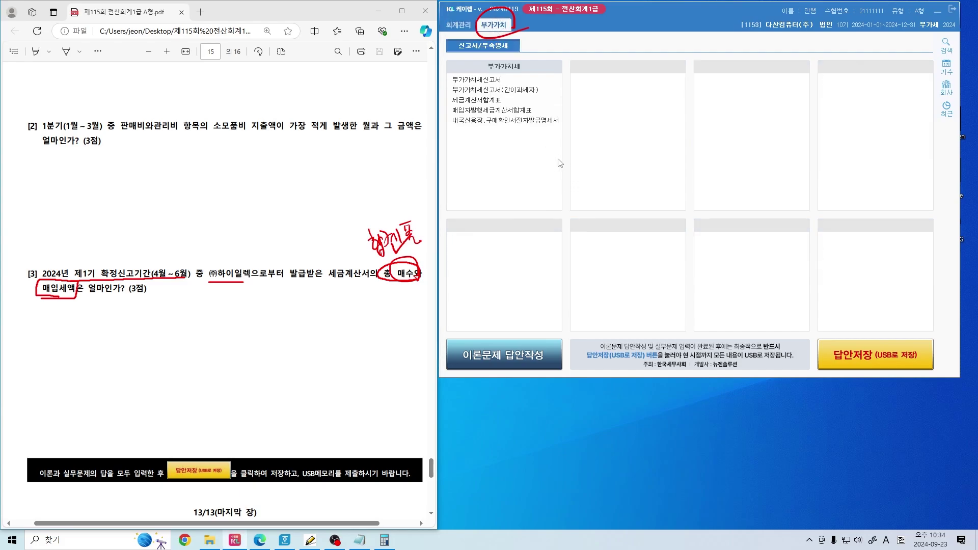
left_click_drag(461, 94, 447, 109)
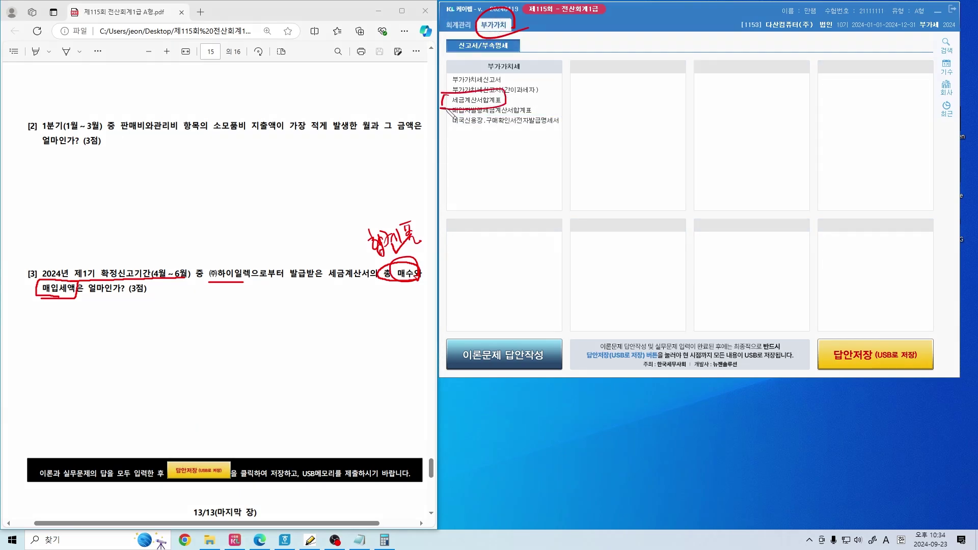
left_click(476, 100)
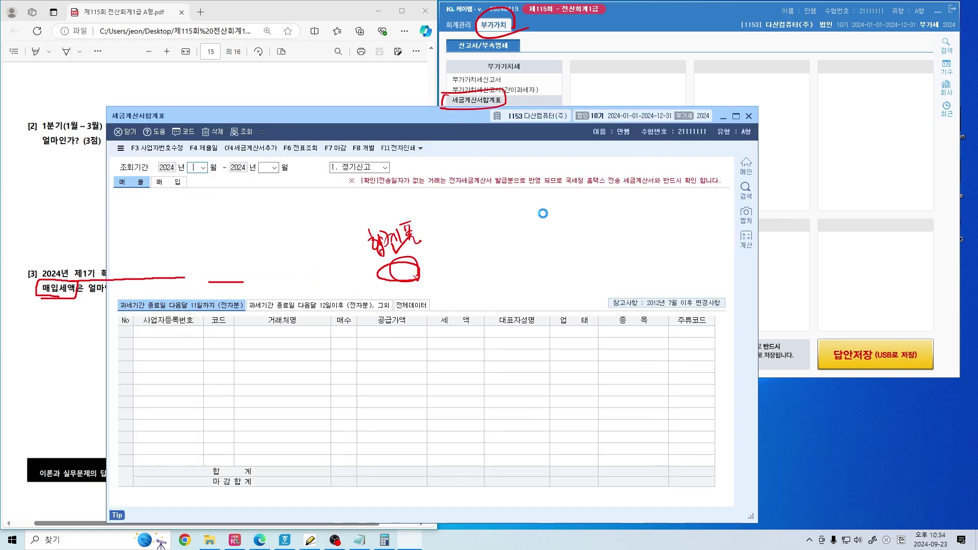
mouse_move(333, 113)
left_mouse_down()
mouse_move(471, 6)
mouse_move(564, 34)
left_mouse_up()
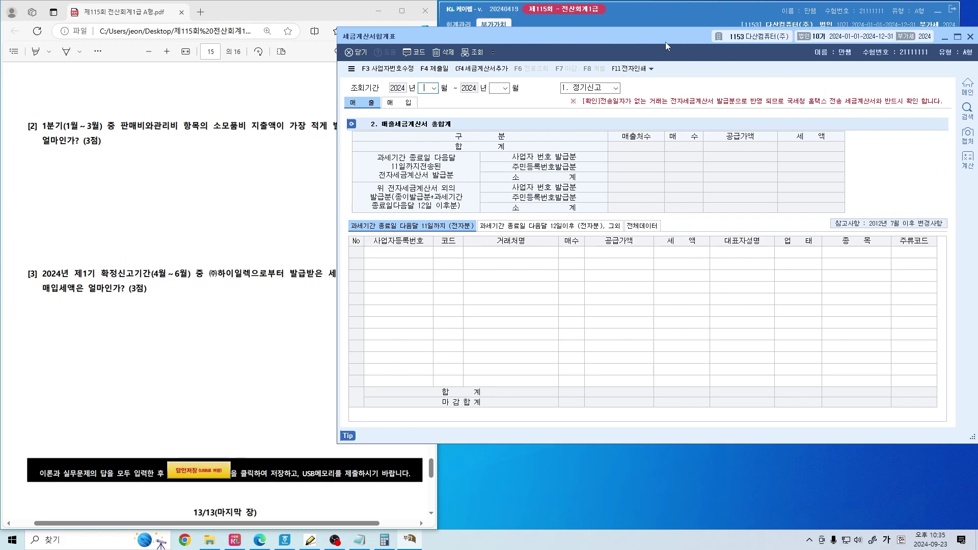
left_click_drag(638, 37, 694, 32)
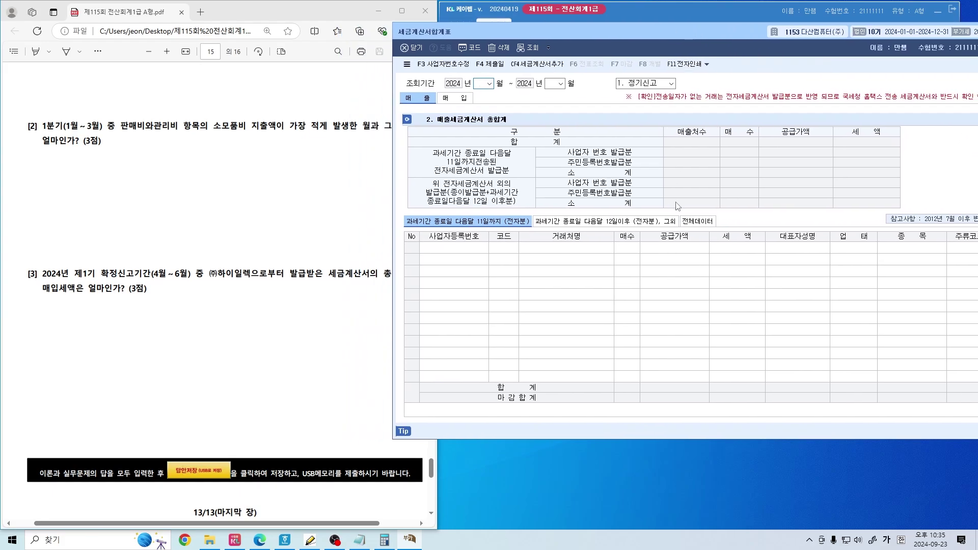
Load the April–June 2024 (1기 확정) period by entering end month 06
type("06")
key("Return")
key("Return")
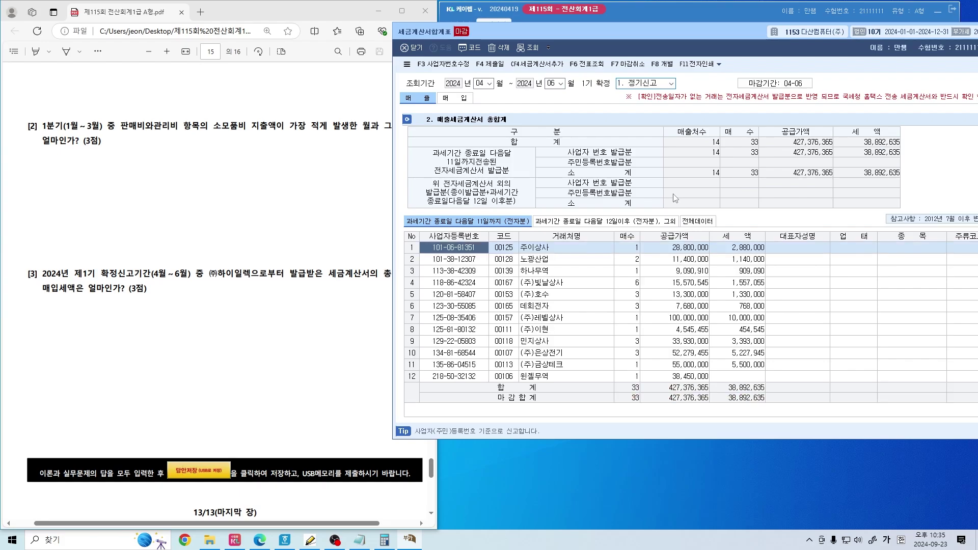
left_click(385, 229)
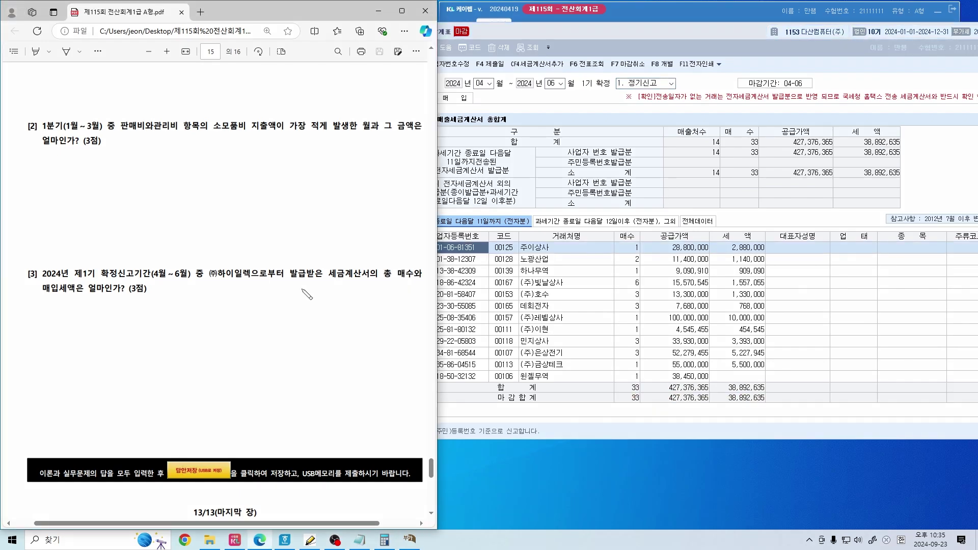
mouse_move(320, 279)
left_mouse_down()
mouse_move(307, 263)
mouse_move(324, 278)
left_mouse_up()
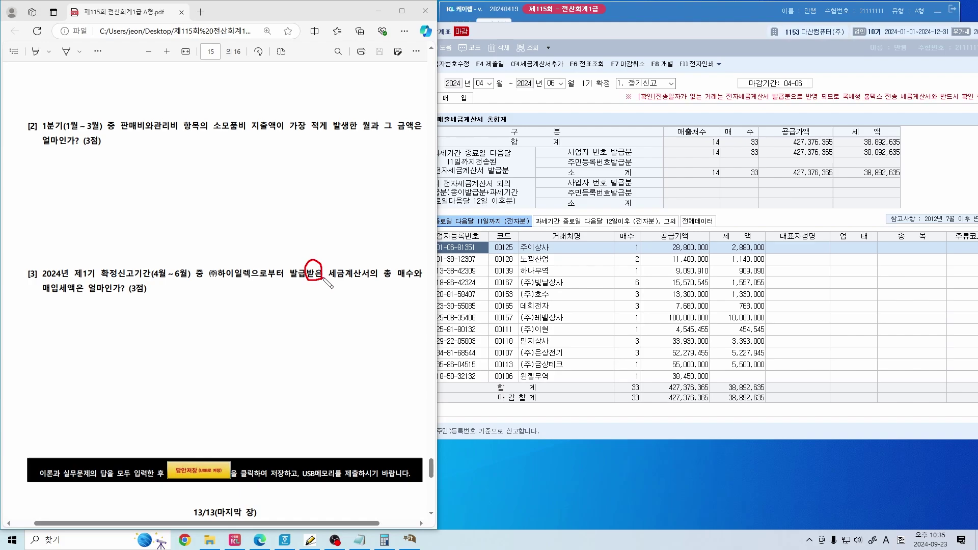
left_click_drag(315, 241, 338, 243)
key("ctrl+z")
key("ctrl+z")
key("ctrl+z")
key("ctrl+z")
left_click(480, 116)
mouse_move(466, 91)
left_mouse_down()
mouse_move(442, 106)
mouse_move(461, 104)
left_mouse_up()
Show the 매입 summary, select (주)하이일렉 and handwrite its 2매 invoice count
left_click(460, 102)
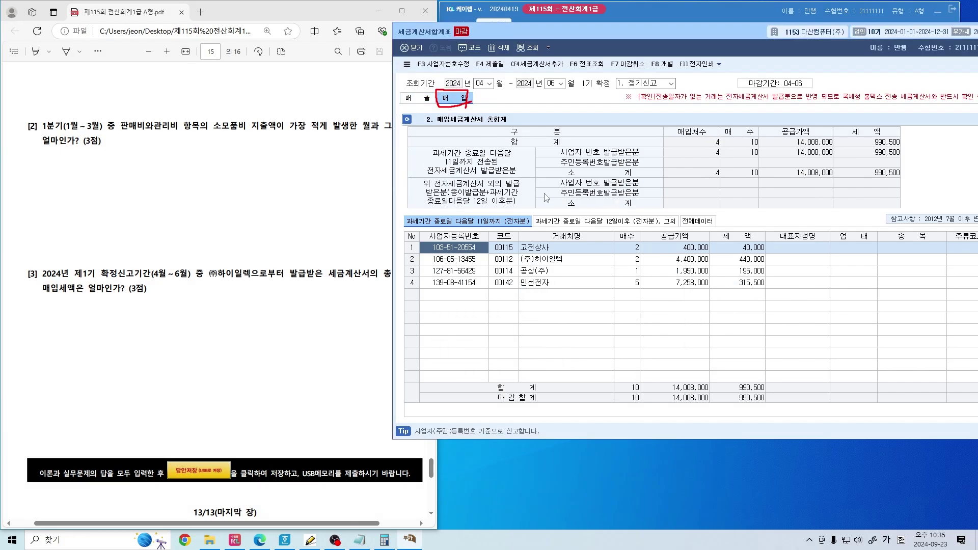
left_click(564, 263)
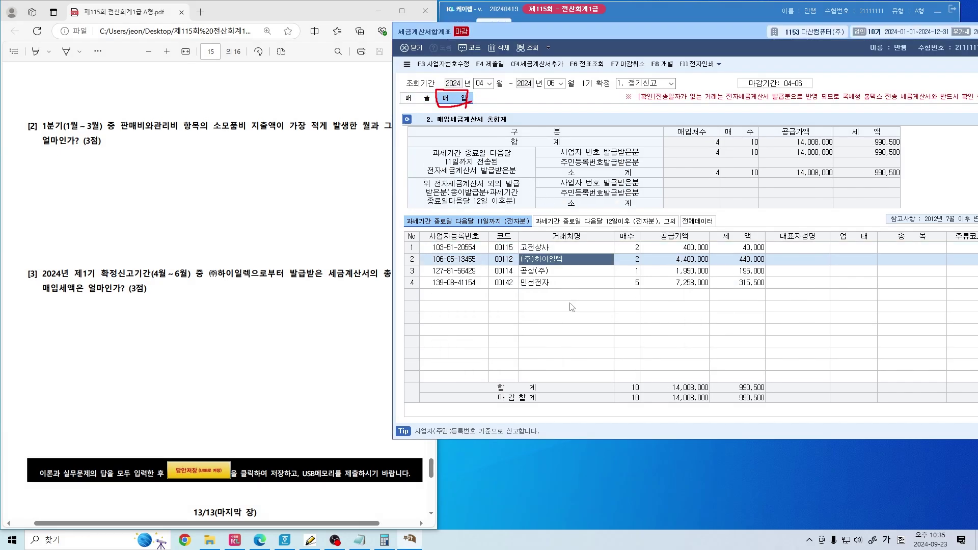
left_click(635, 262)
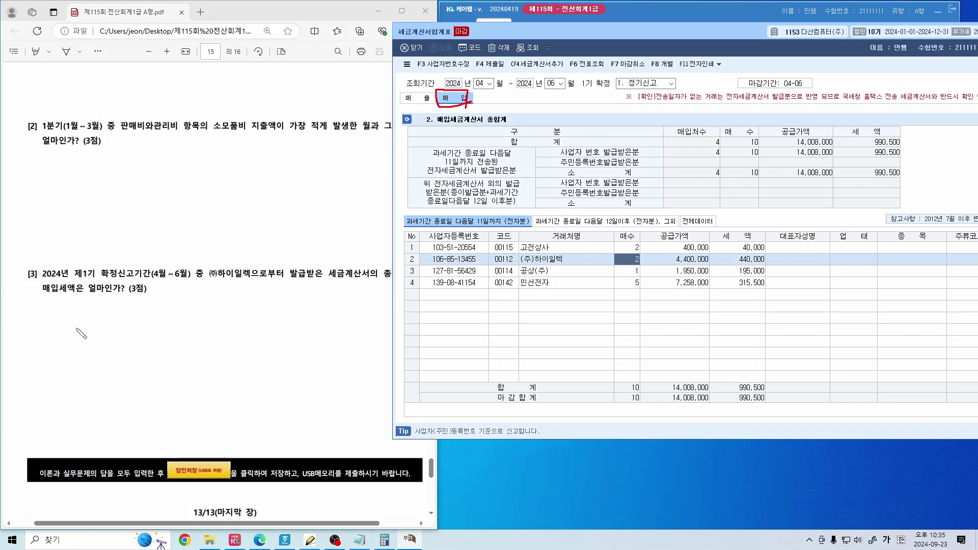
left_click_drag(65, 336, 171, 351)
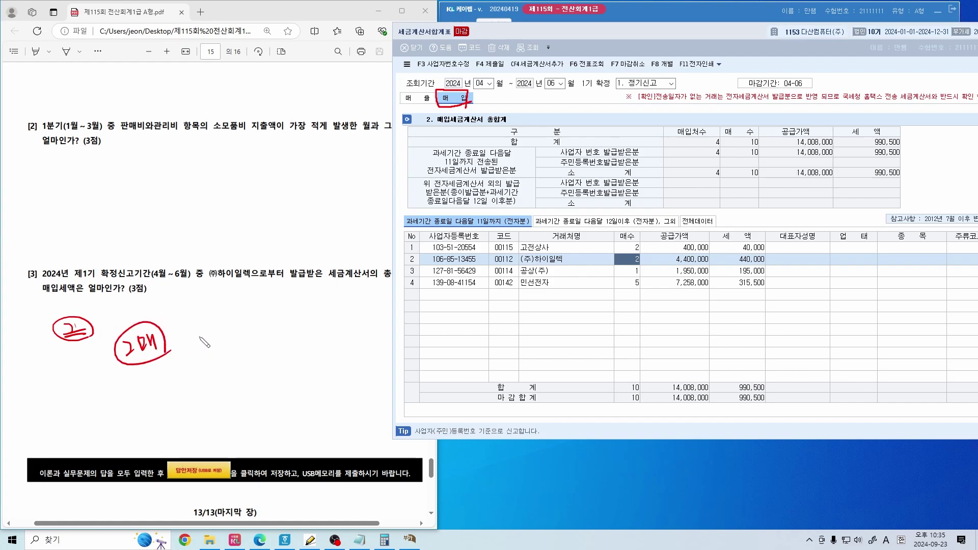
left_click_drag(218, 304, 180, 399)
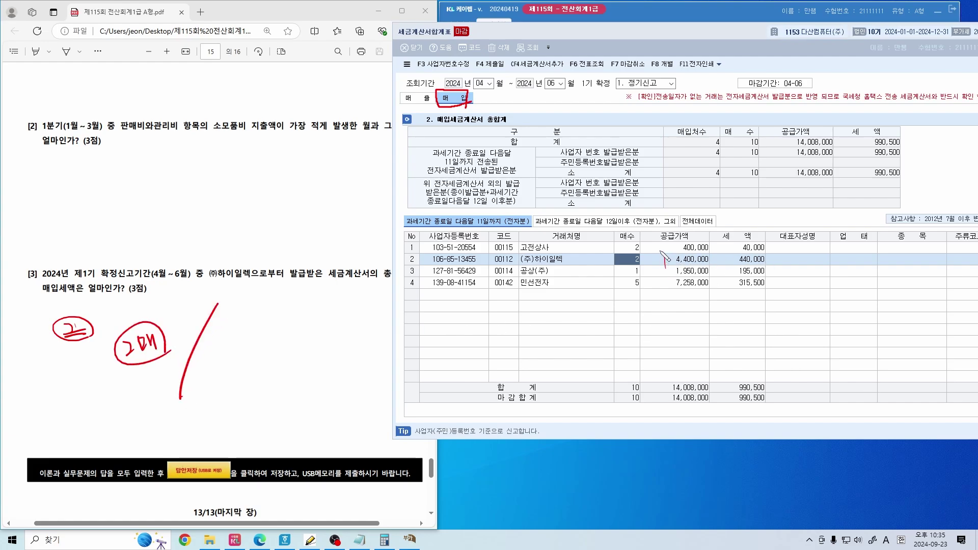
mouse_move(662, 255)
left_mouse_down()
mouse_move(708, 275)
mouse_move(770, 260)
mouse_move(734, 276)
left_mouse_up()
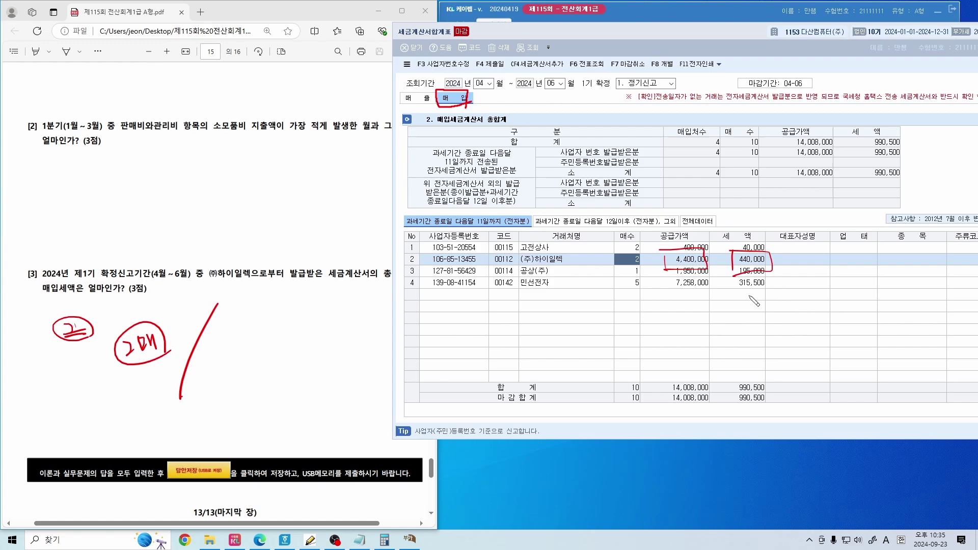
Write the tax amount 440,000 as the answer and note 합계표 above 매수와
left_click_drag(42, 297, 80, 305)
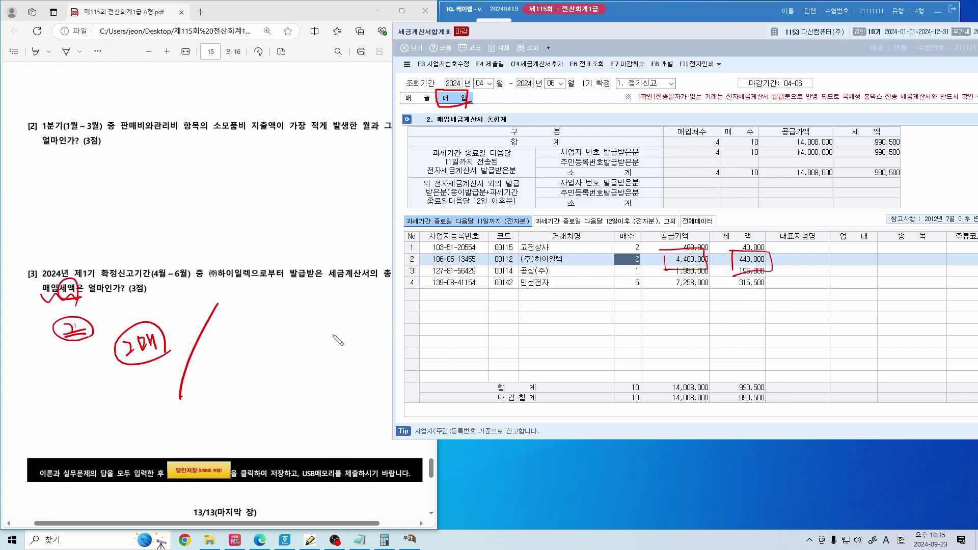
mouse_move(243, 326)
left_mouse_down()
mouse_move(253, 345)
mouse_move(272, 330)
mouse_move(287, 345)
mouse_move(334, 326)
left_mouse_up()
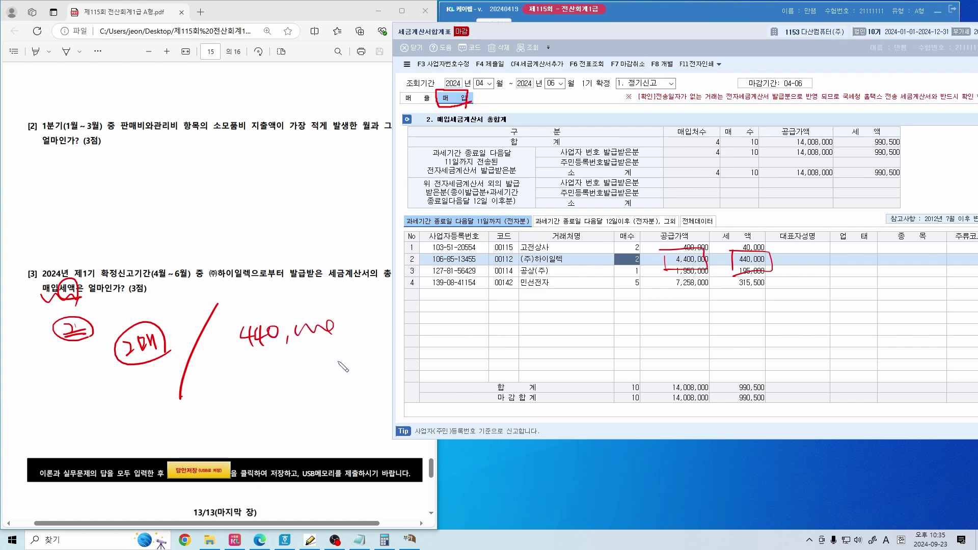
key("alt+Tab")
mouse_move(421, 280)
left_mouse_down()
mouse_move(394, 282)
mouse_move(430, 283)
left_mouse_up()
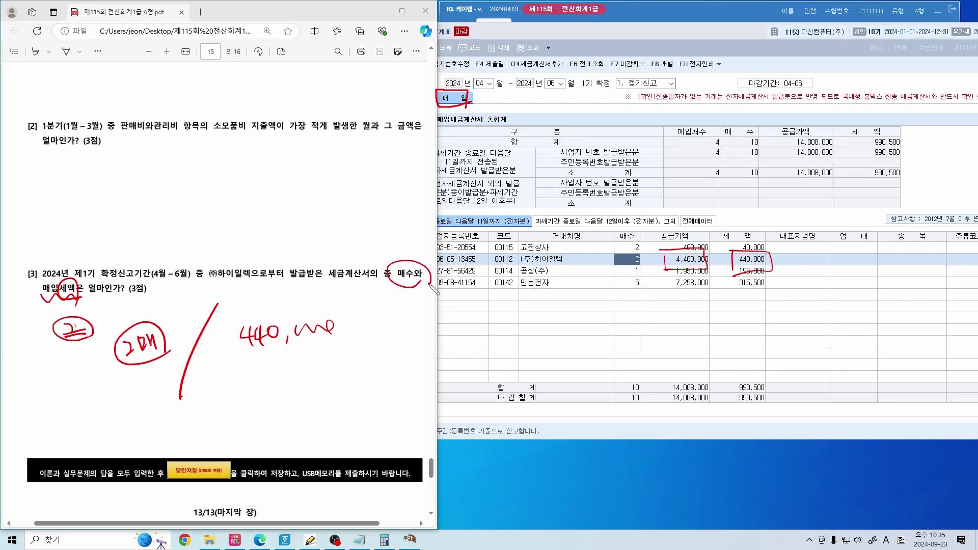
mouse_move(349, 231)
left_mouse_down()
mouse_move(375, 254)
mouse_move(382, 244)
mouse_move(422, 246)
left_mouse_up()
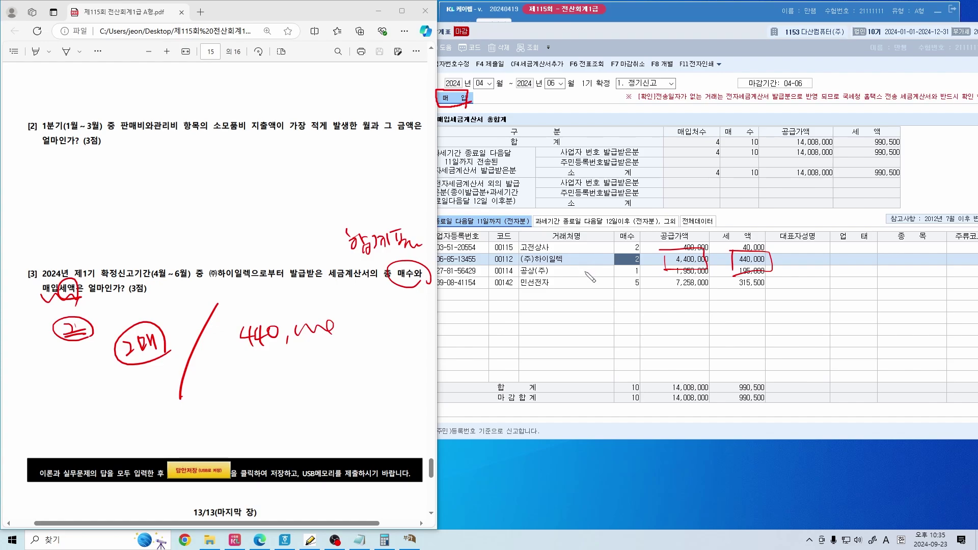